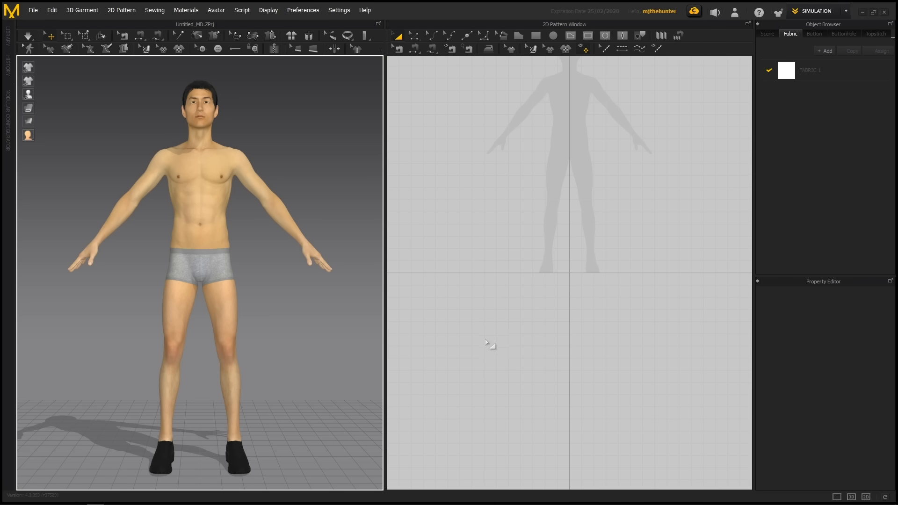
Switch to the browser and view the preview images of the Concepting with Marvelous Designer & ZBrush and Street Wear Outfit product pages.
{"action": "key", "text": "alt+Tab"}
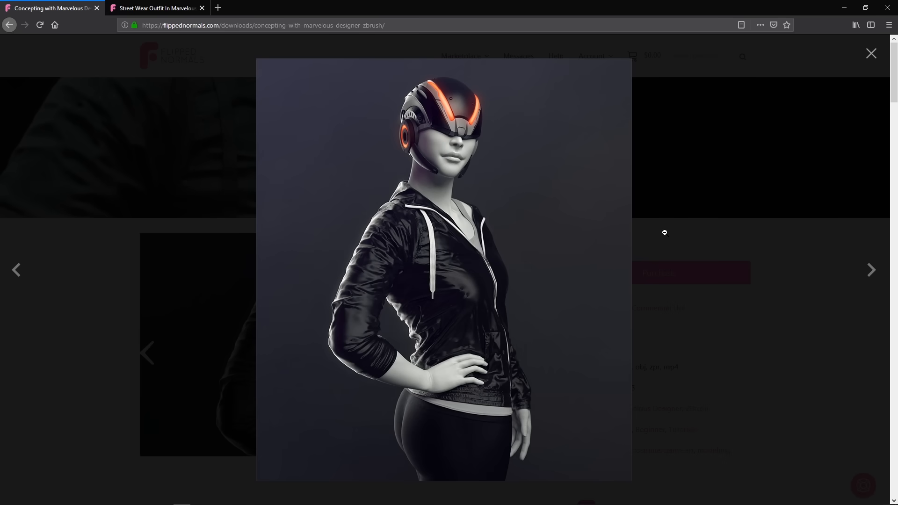
{"action": "left_click", "coordinate": [712, 157]}
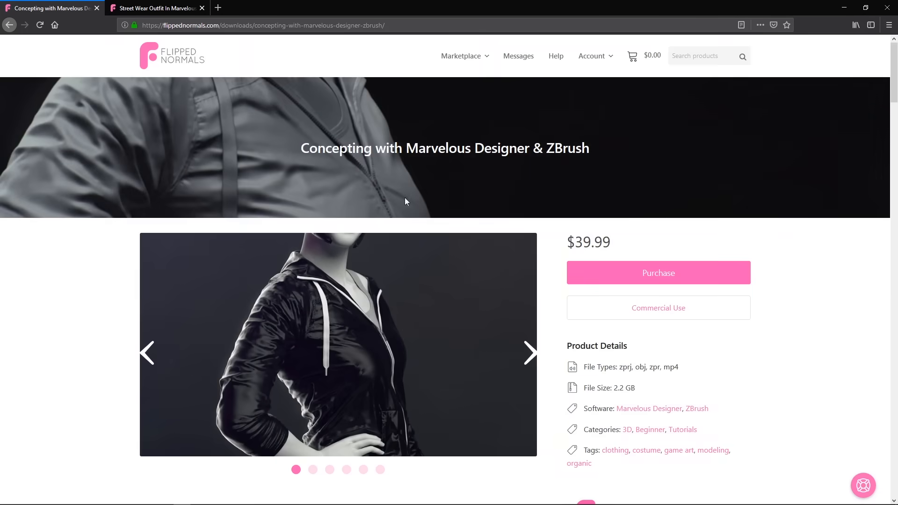
{"action": "left_click", "coordinate": [415, 335]}
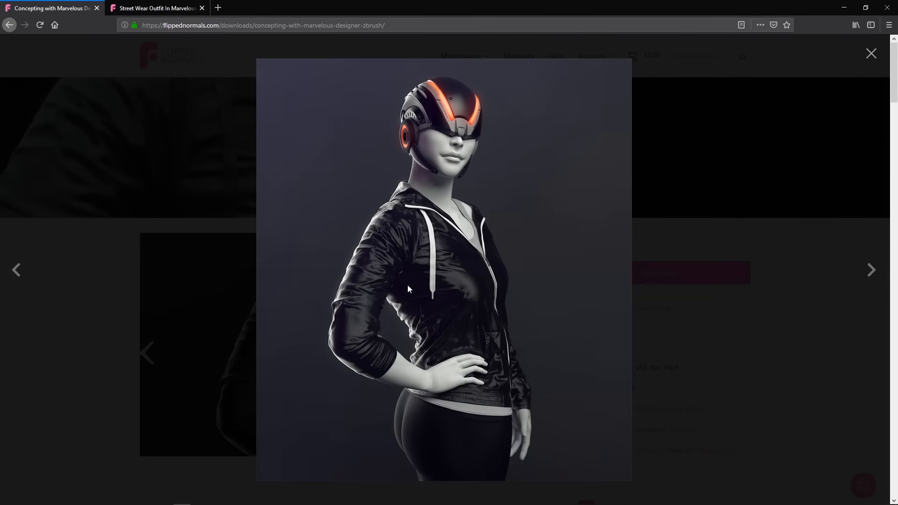
{"action": "left_click", "coordinate": [150, 13]}
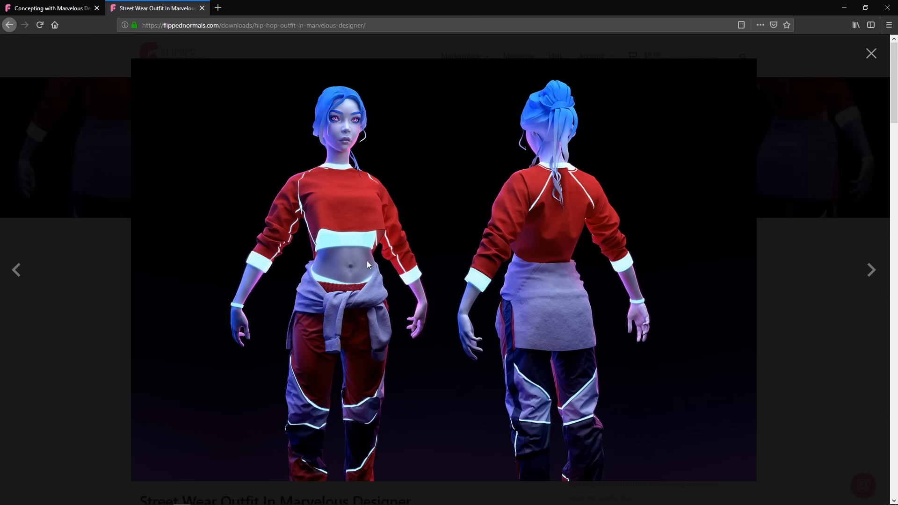
{"action": "left_click", "coordinate": [100, 226]}
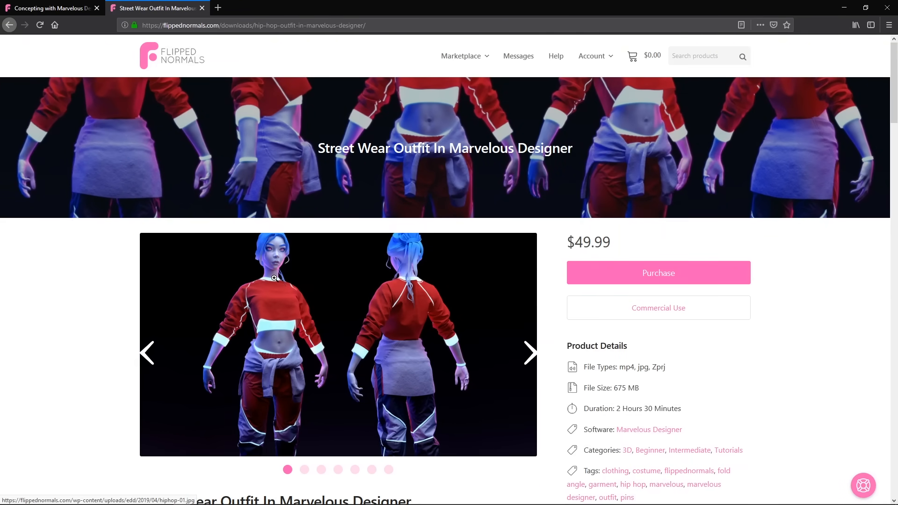
{"action": "key", "text": "alt+Tab"}
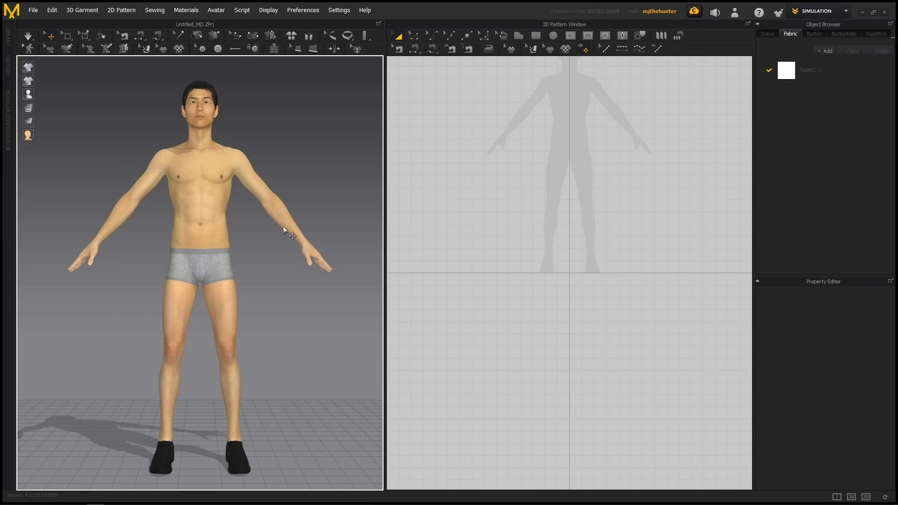
Switch the scene's avatar to Female_B_V3.avt, with arrangement points added automatically.
{"action": "right_click_drag", "start_coordinate": [320, 182], "coordinate": [350, 187], "text": "alt"}
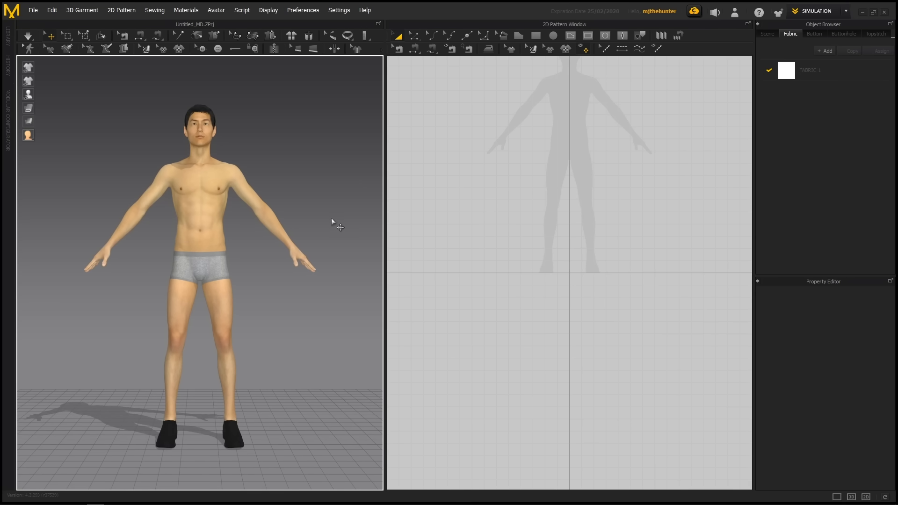
{"action": "left_click", "coordinate": [34, 9]}
{"action": "mouse_move", "coordinate": [54, 37]}
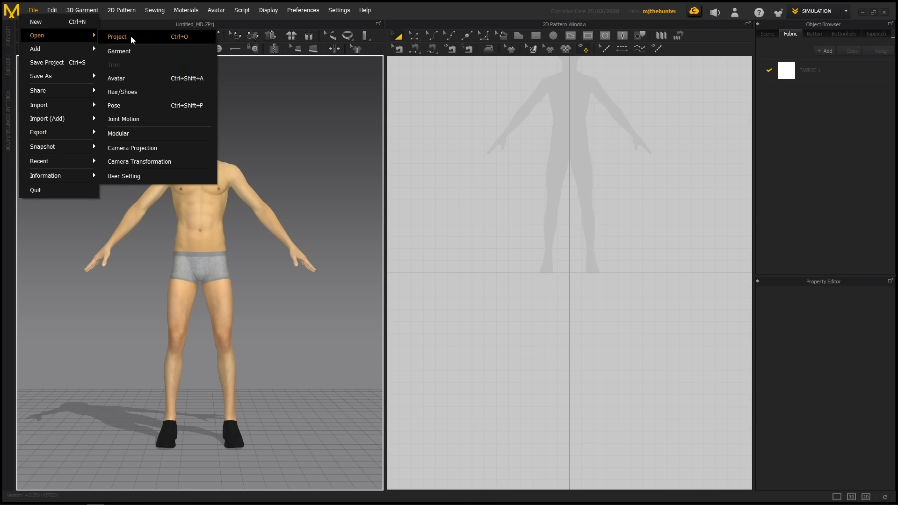
{"action": "left_click", "coordinate": [147, 77]}
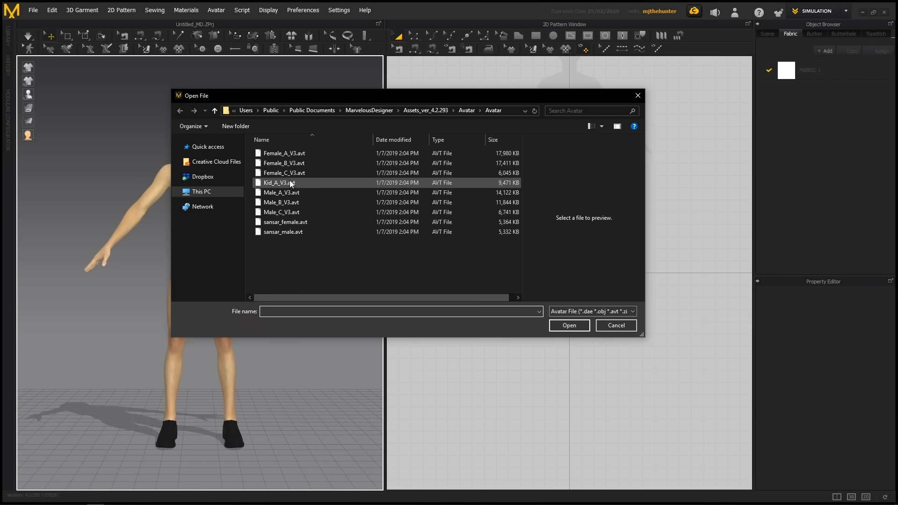
{"action": "double_click", "coordinate": [286, 162]}
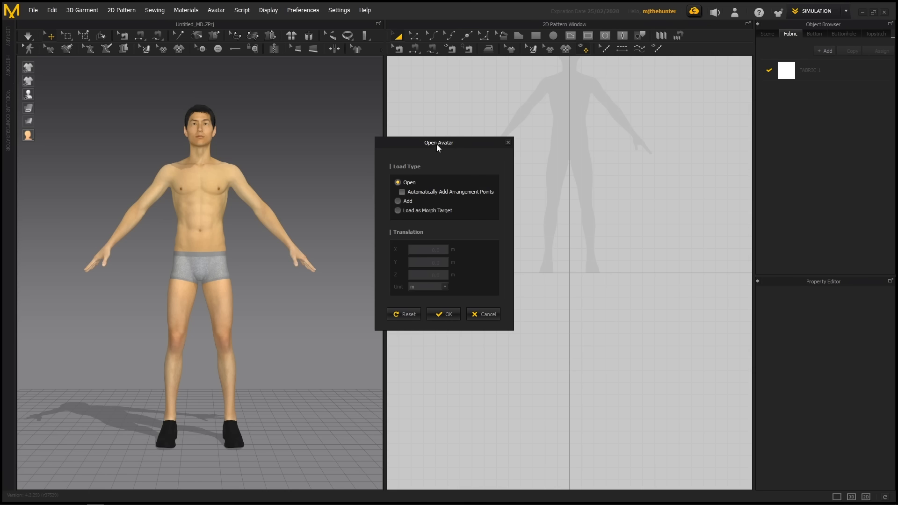
{"action": "left_click_drag", "start_coordinate": [437, 144], "coordinate": [460, 132]}
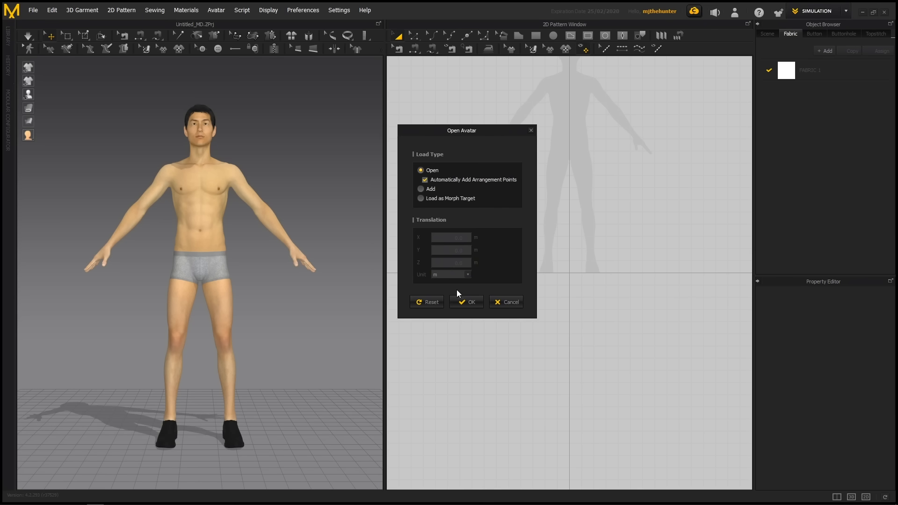
{"action": "left_click", "coordinate": [465, 302]}
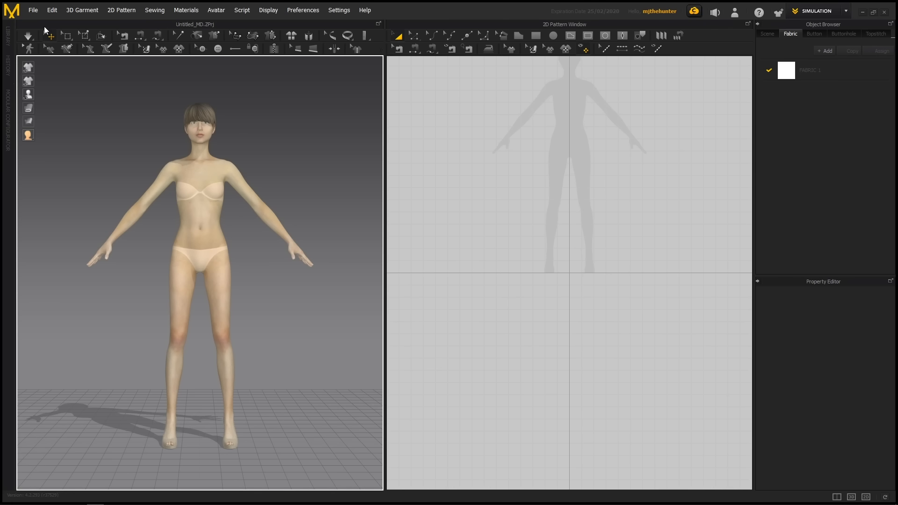
Import the mesh OBJ from the IntroMD folder as the avatar, with automatic arrangement points and auto scale enabled.
{"action": "left_click", "coordinate": [32, 9]}
{"action": "mouse_move", "coordinate": [62, 105]}
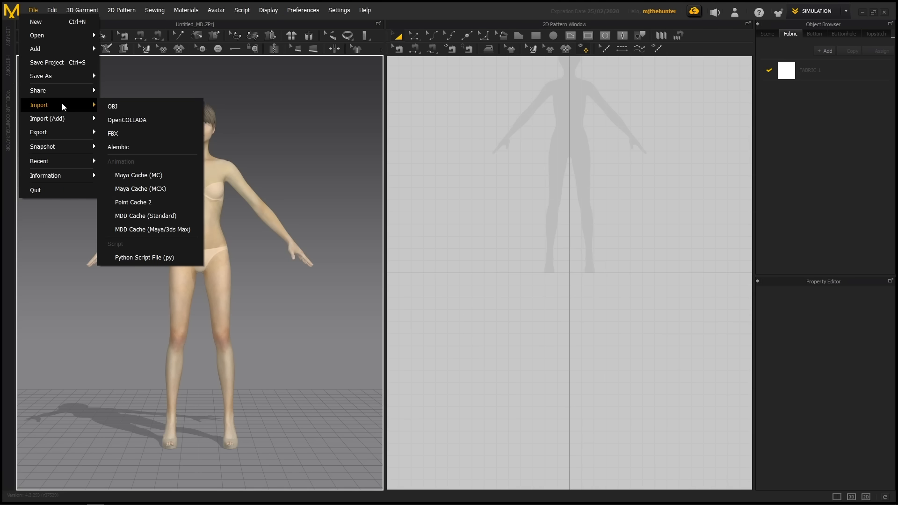
{"action": "left_click", "coordinate": [118, 109]}
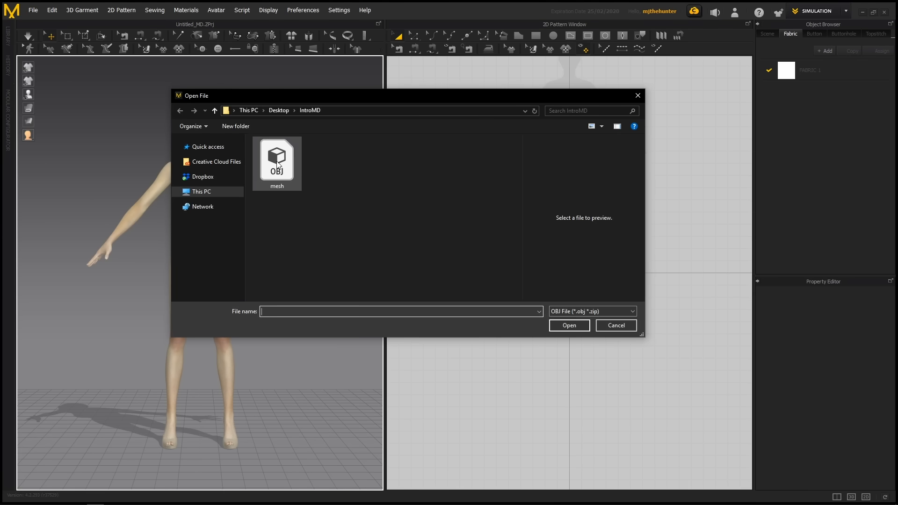
{"action": "left_click", "coordinate": [278, 164]}
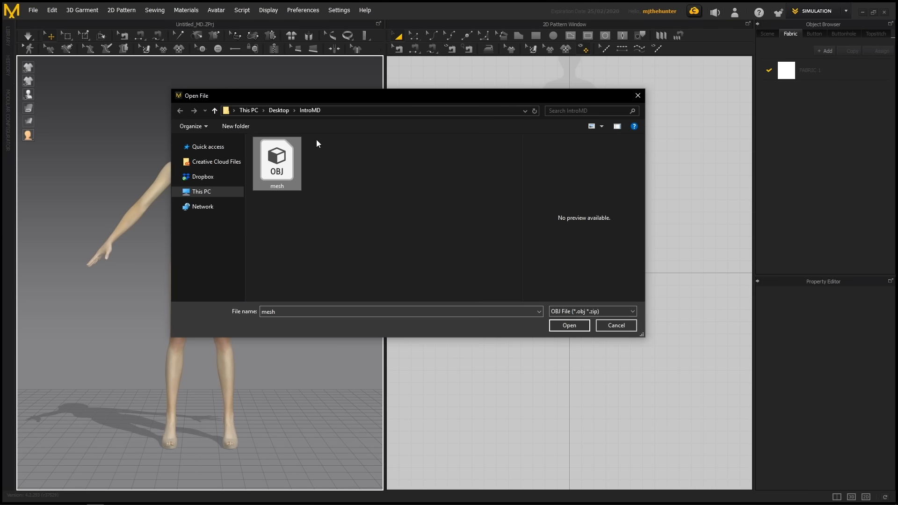
{"action": "left_click", "coordinate": [574, 327]}
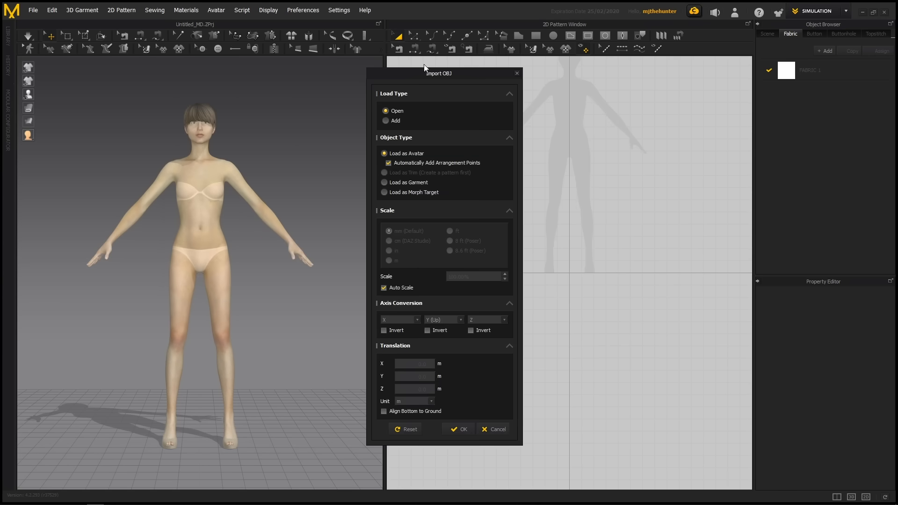
{"action": "left_click_drag", "start_coordinate": [446, 77], "coordinate": [472, 72]}
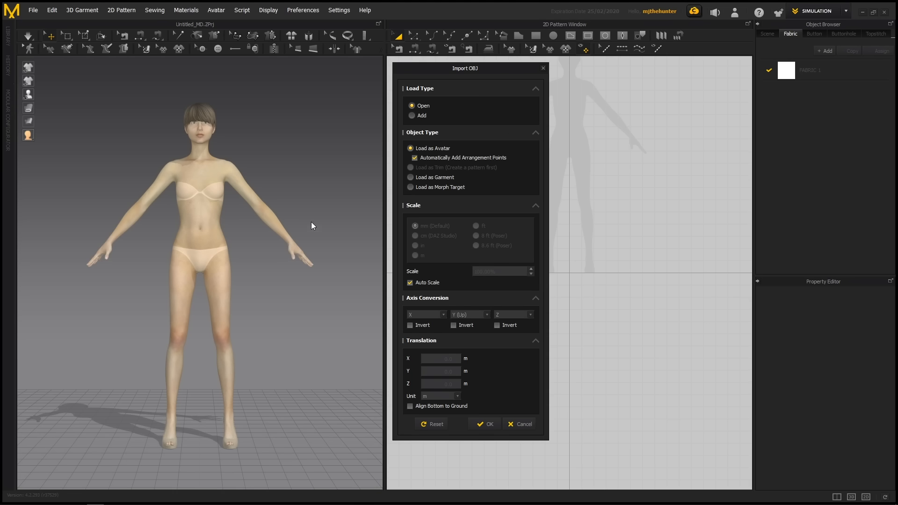
{"action": "left_click_drag", "start_coordinate": [464, 67], "coordinate": [468, 67]}
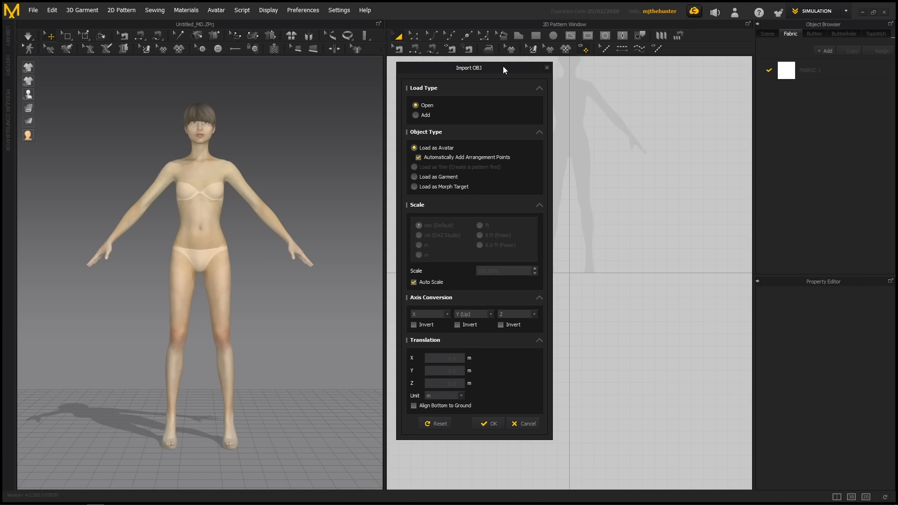
{"action": "left_click_drag", "start_coordinate": [504, 70], "coordinate": [509, 80]}
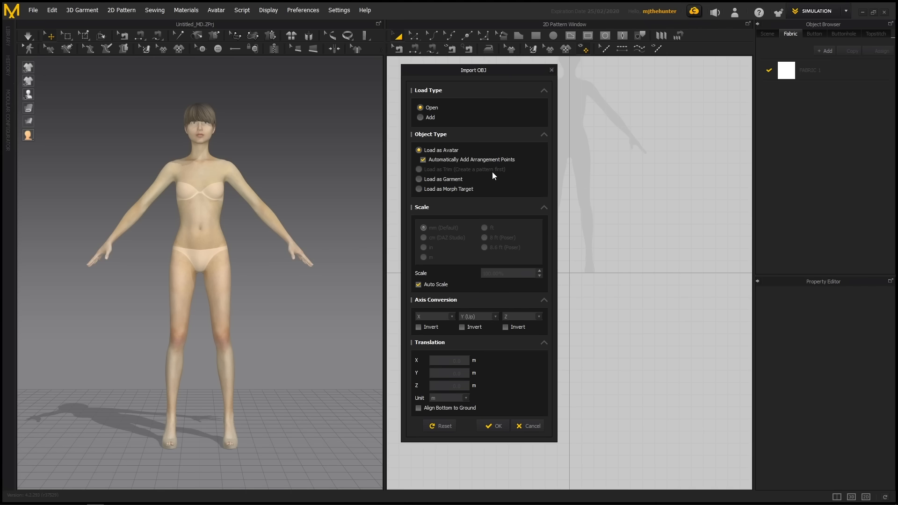
{"action": "left_click_drag", "start_coordinate": [488, 69], "coordinate": [482, 66]}
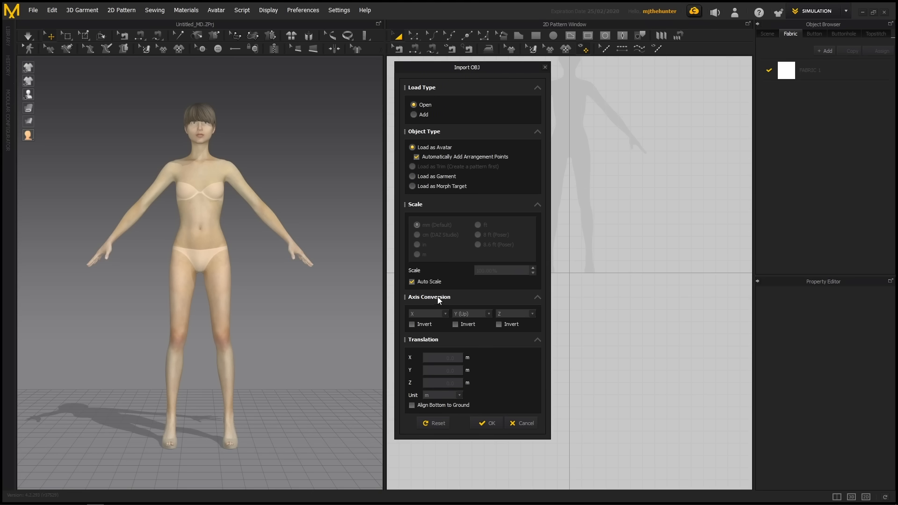
{"action": "left_click", "coordinate": [412, 281]}
{"action": "left_click", "coordinate": [427, 282]}
{"action": "left_click", "coordinate": [488, 423]}
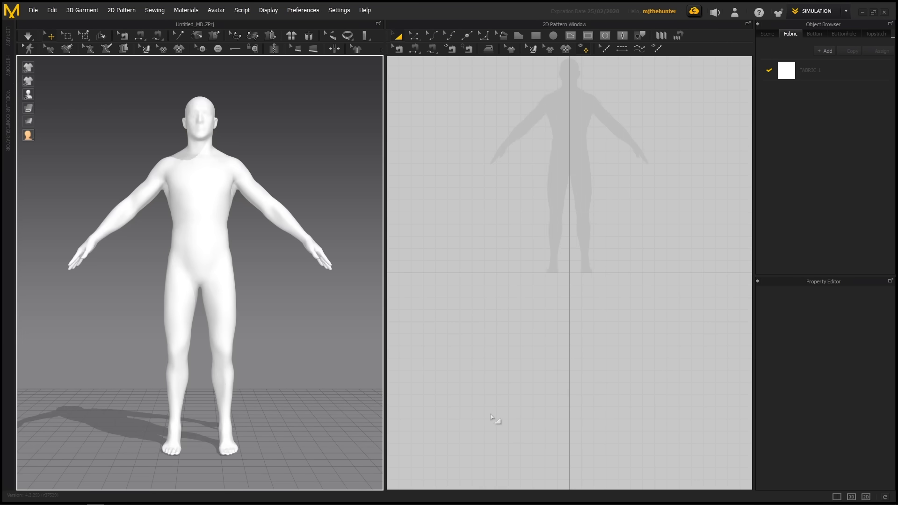
Examine the object and scale options for exporting the selected avatar mesh as OBJ, without completing the export.
{"action": "scroll", "coordinate": [285, 276], "scroll_direction": "up", "scroll_amount": 1}
{"action": "scroll", "coordinate": [286, 276], "scroll_direction": "down", "scroll_amount": 2}
{"action": "scroll", "coordinate": [285, 276], "scroll_direction": "up", "scroll_amount": 1}
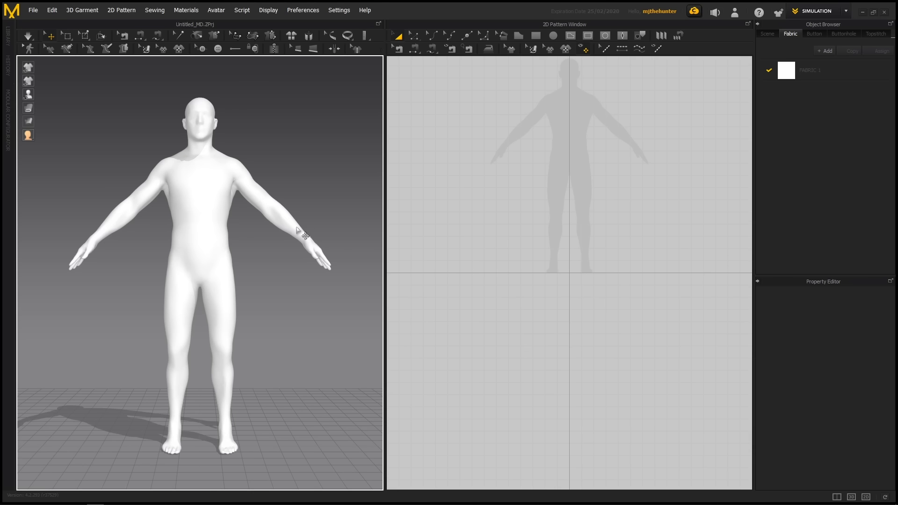
{"action": "left_click", "coordinate": [230, 175]}
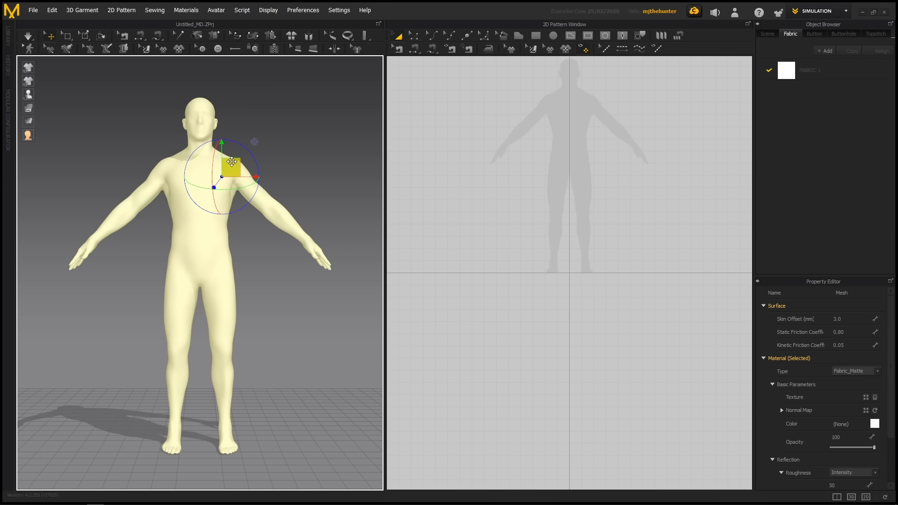
{"action": "left_click", "coordinate": [32, 10]}
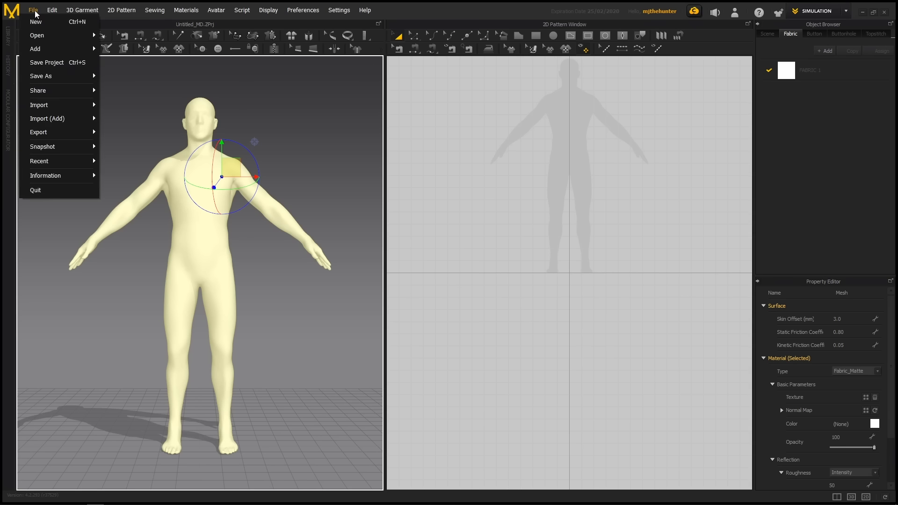
{"action": "mouse_move", "coordinate": [61, 132]}
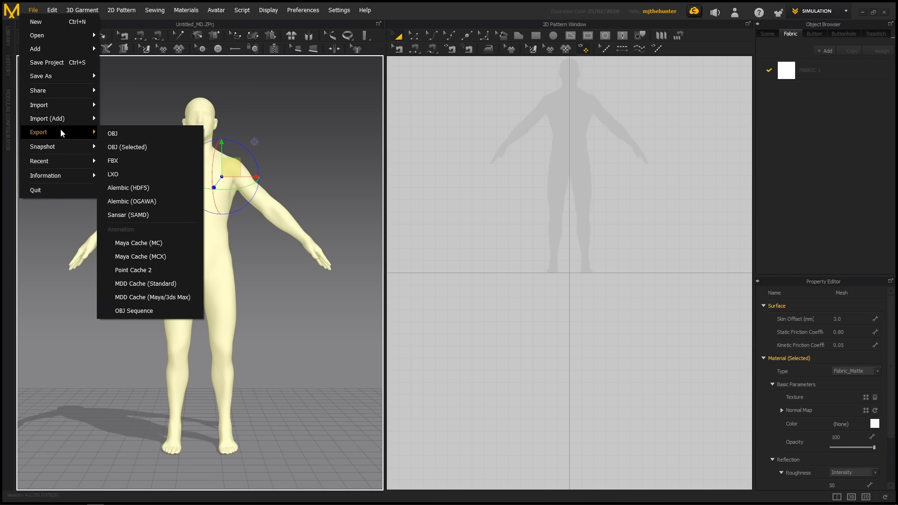
{"action": "left_click", "coordinate": [138, 149]}
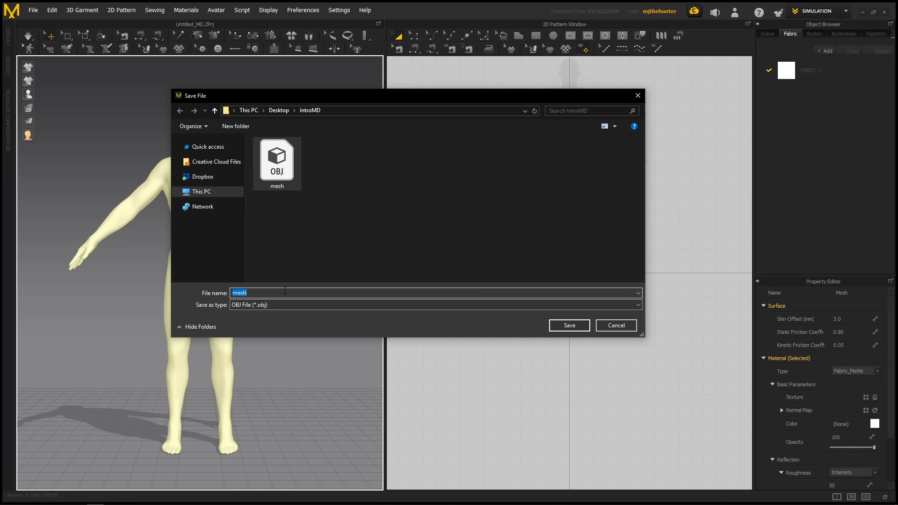
{"action": "key", "text": "Return"}
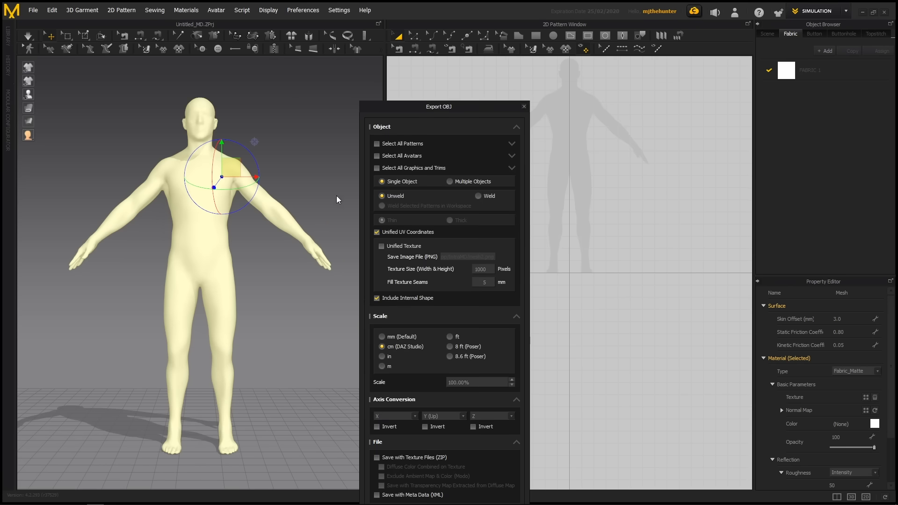
{"action": "left_click_drag", "start_coordinate": [421, 114], "coordinate": [456, 66]}
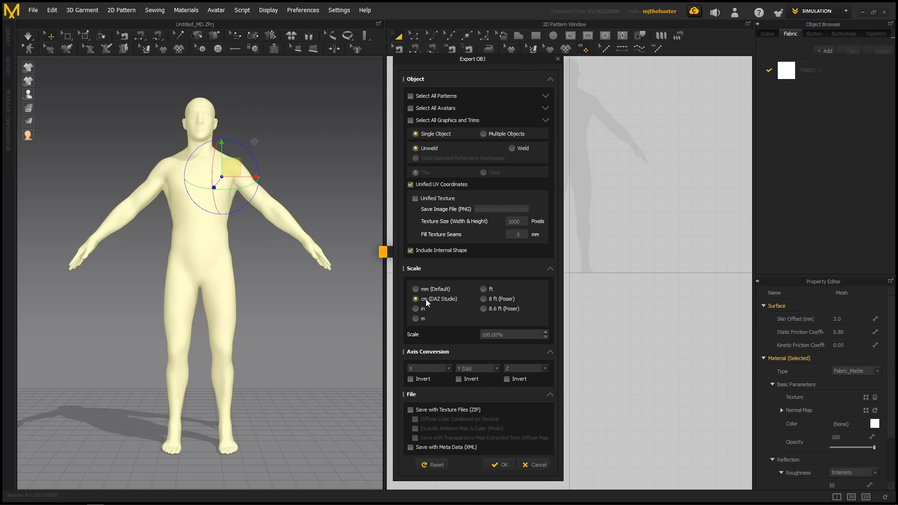
{"action": "left_click", "coordinate": [536, 468]}
{"action": "left_click", "coordinate": [311, 187]}
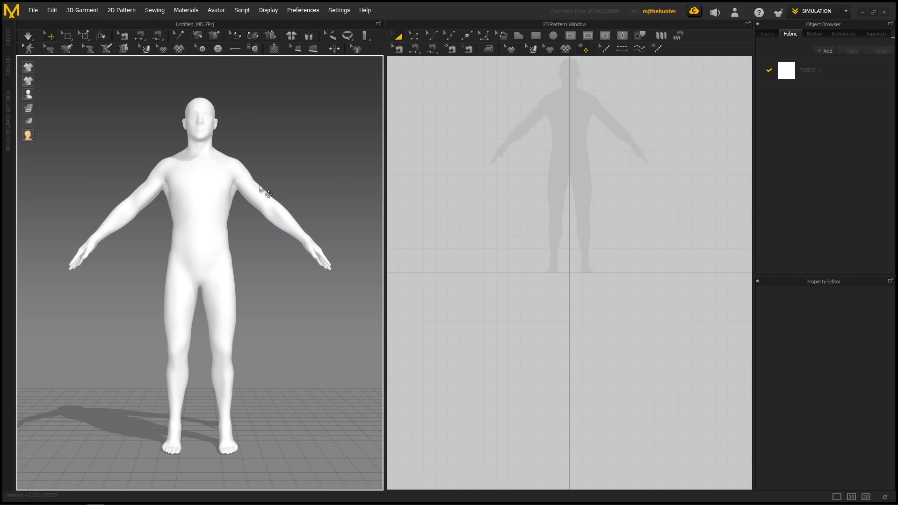
Set the view controls preset to Maya in the user settings.
{"action": "left_click", "coordinate": [207, 188]}
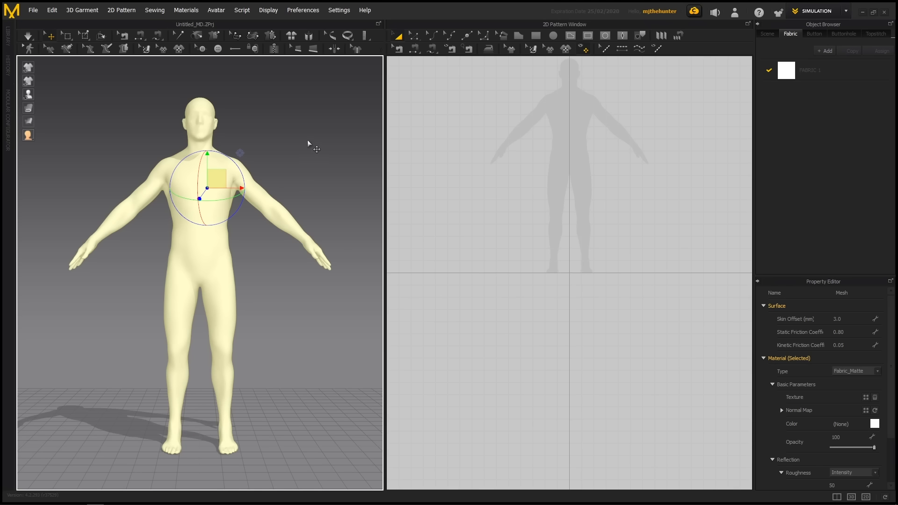
{"action": "left_click", "coordinate": [340, 11]}
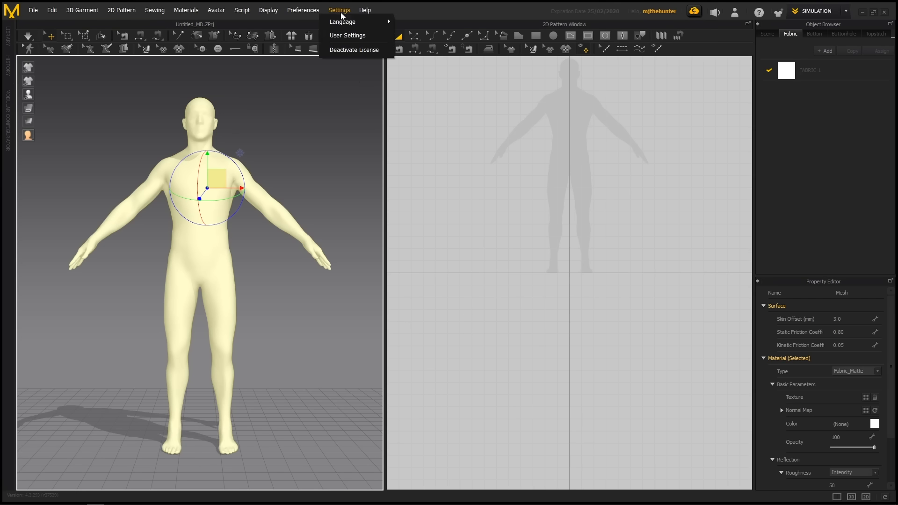
{"action": "left_click", "coordinate": [348, 37]}
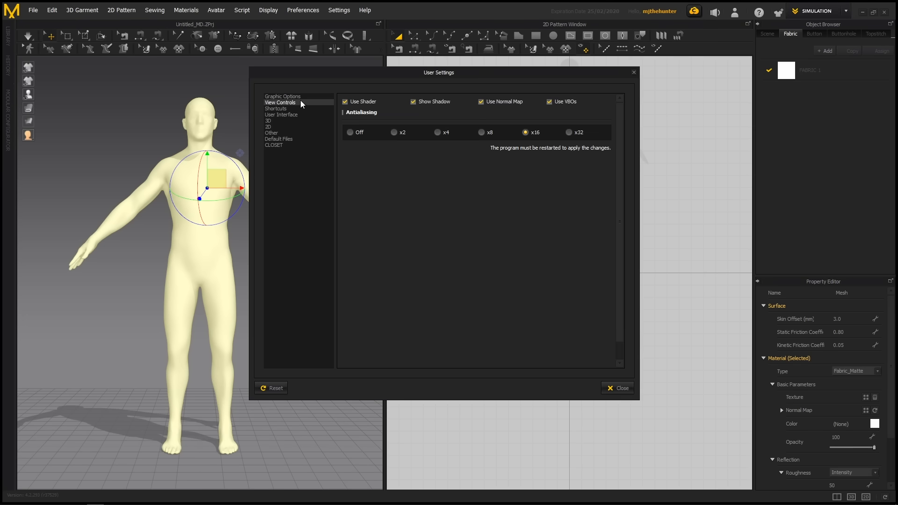
{"action": "left_click", "coordinate": [286, 103]}
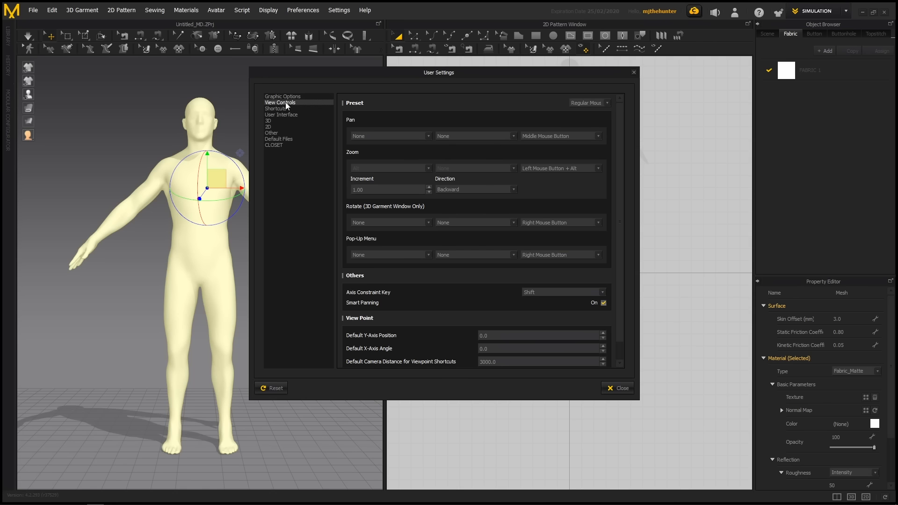
{"action": "left_click", "coordinate": [608, 104]}
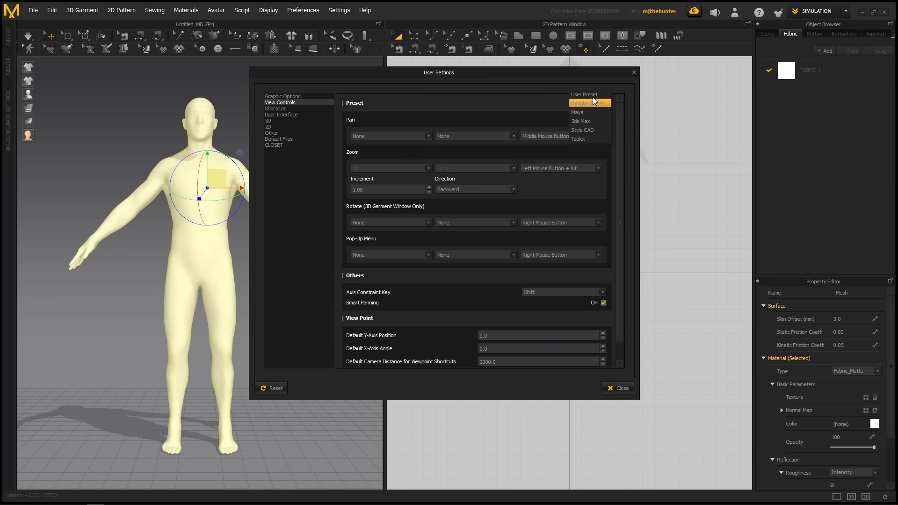
{"action": "left_click", "coordinate": [589, 113]}
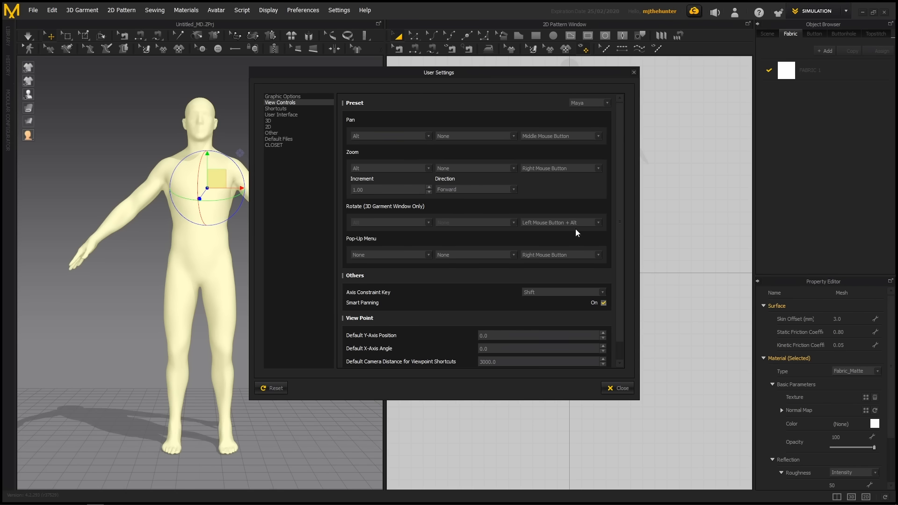
Close the user settings, deselect the avatar and test orbiting, panning and zooming around it in the 3D view.
{"action": "left_click", "coordinate": [621, 388]}
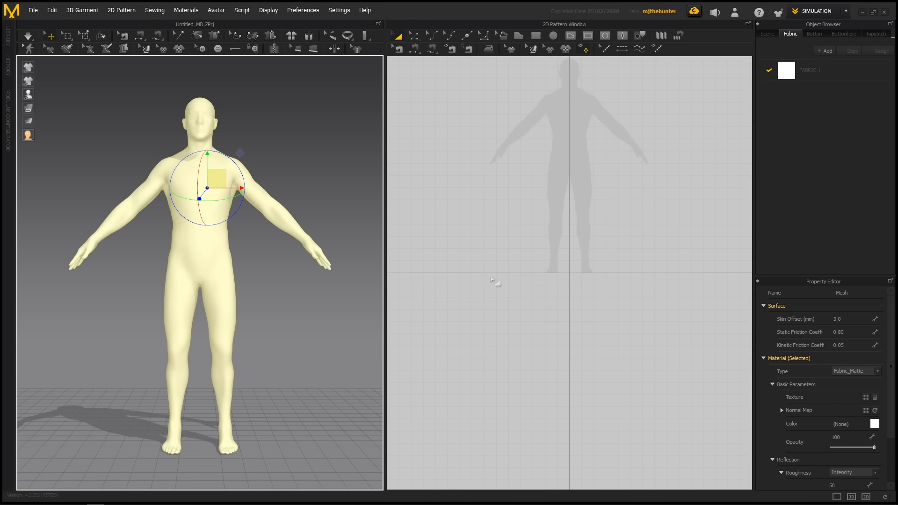
{"action": "left_click", "coordinate": [306, 174]}
{"action": "left_click_drag", "start_coordinate": [307, 175], "coordinate": [323, 170], "text": "alt"}
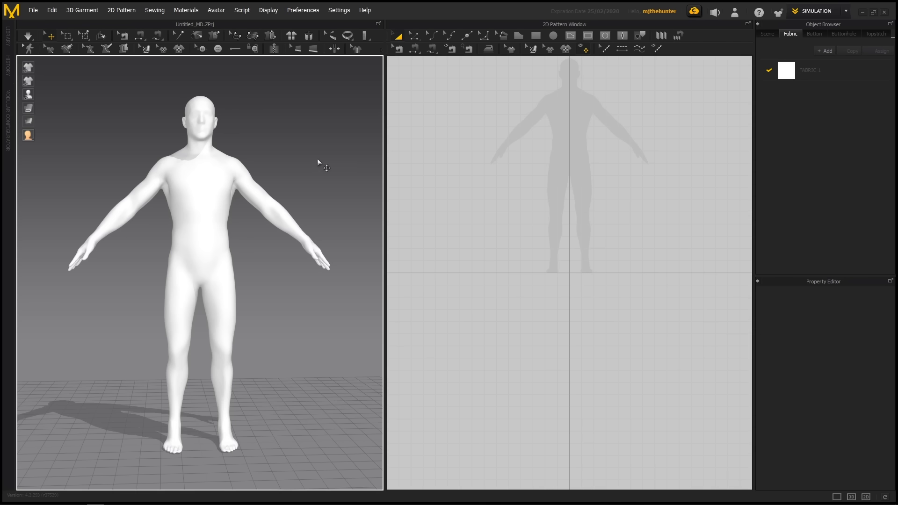
{"action": "mouse_move", "coordinate": [335, 167]}
{"action": "left_mouse_down", "text": "alt"}
{"action": "mouse_move", "coordinate": [343, 173]}
{"action": "mouse_move", "coordinate": [330, 175]}
{"action": "left_mouse_up", "text": "alt"}
{"action": "mouse_move", "coordinate": [326, 178]}
{"action": "middle_mouse_down"}
{"action": "mouse_move", "coordinate": [335, 179]}
{"action": "mouse_move", "coordinate": [315, 180]}
{"action": "mouse_move", "coordinate": [307, 192]}
{"action": "mouse_move", "coordinate": [300, 183]}
{"action": "mouse_move", "coordinate": [321, 175]}
{"action": "mouse_move", "coordinate": [309, 179]}
{"action": "middle_mouse_up"}
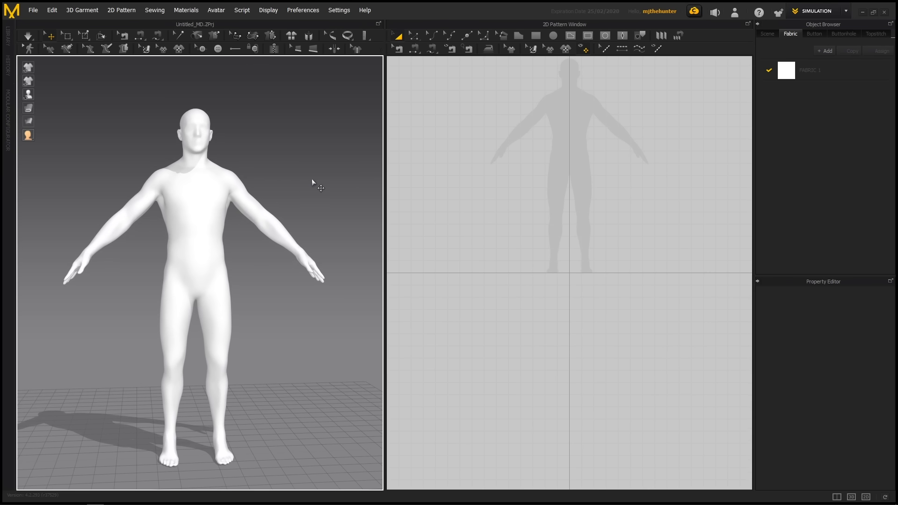
{"action": "mouse_move", "coordinate": [309, 179]}
{"action": "right_mouse_down", "text": "alt"}
{"action": "mouse_move", "coordinate": [316, 196]}
{"action": "mouse_move", "coordinate": [309, 160]}
{"action": "mouse_move", "coordinate": [317, 187]}
{"action": "mouse_move", "coordinate": [318, 177]}
{"action": "right_mouse_up", "text": "alt"}
{"action": "middle_click_drag", "start_coordinate": [318, 177], "coordinate": [326, 171]}
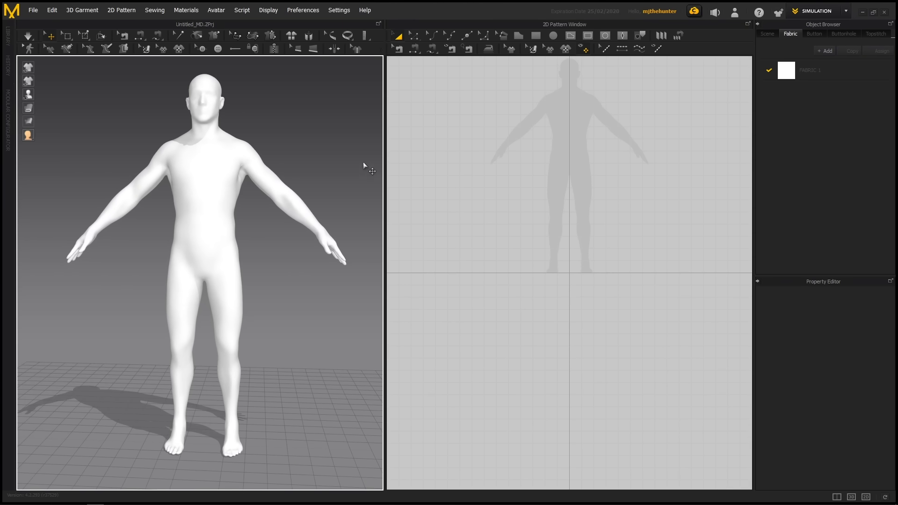
{"action": "middle_click_drag", "start_coordinate": [332, 168], "coordinate": [343, 183]}
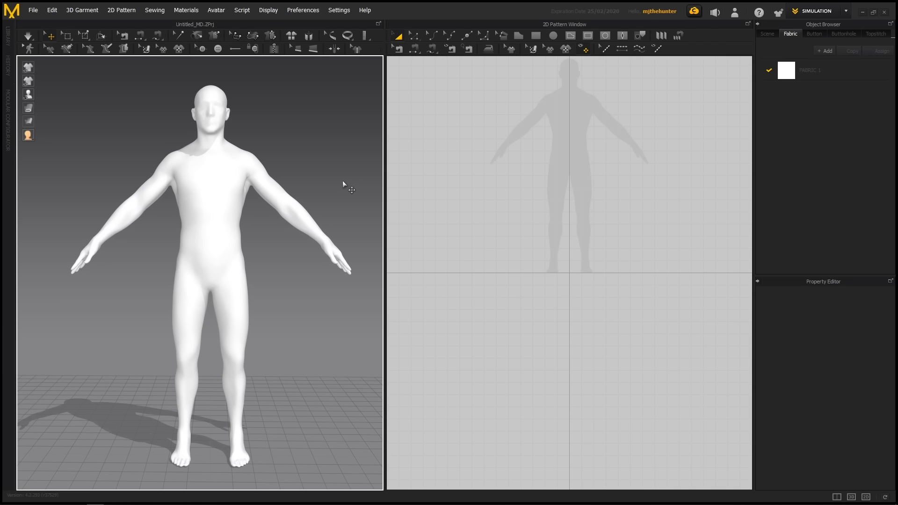
Set the gizmo to Screen Coordinate, select the avatar and examine the gizmo from several viewing angles.
{"action": "left_click", "coordinate": [301, 10]}
{"action": "mouse_move", "coordinate": [300, 21]}
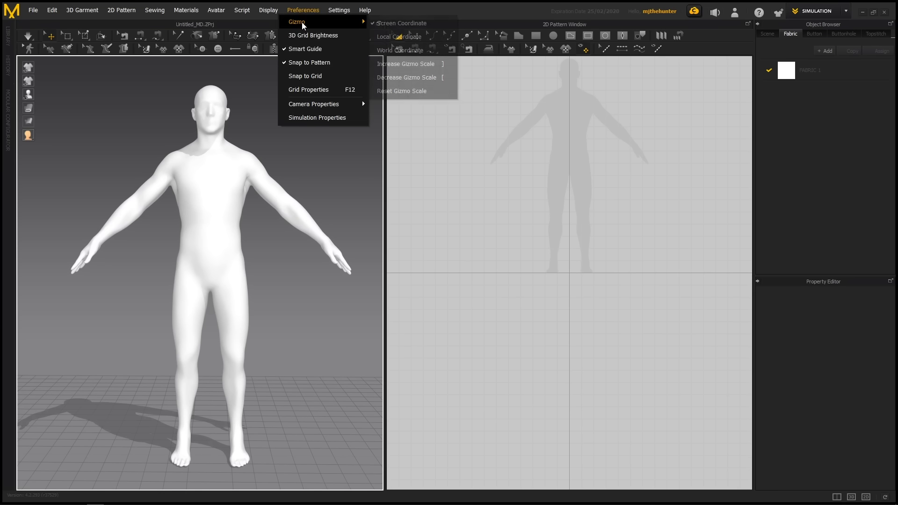
{"action": "left_click", "coordinate": [396, 24]}
{"action": "left_click", "coordinate": [235, 178]}
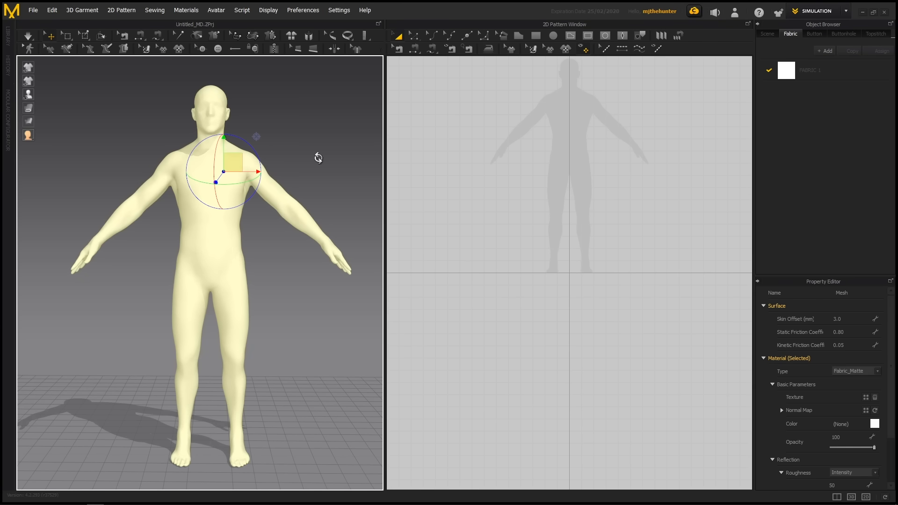
{"action": "right_click_drag", "start_coordinate": [316, 156], "coordinate": [387, 181]}
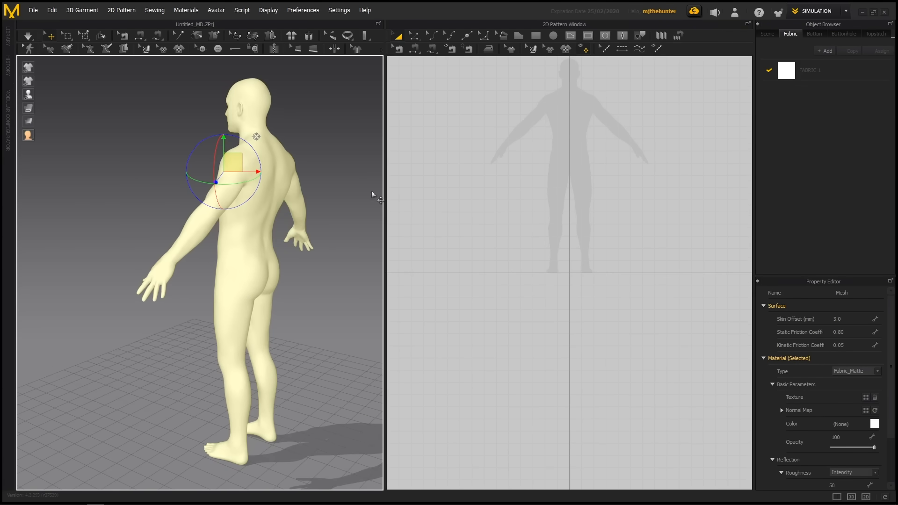
{"action": "right_click_drag", "start_coordinate": [318, 170], "coordinate": [439, 167]}
Switch the gizmo to Local Coordinate, inspect its axes from the avatar's front and side, and deselect the avatar.
{"action": "left_click", "coordinate": [300, 11]}
{"action": "mouse_move", "coordinate": [311, 22]}
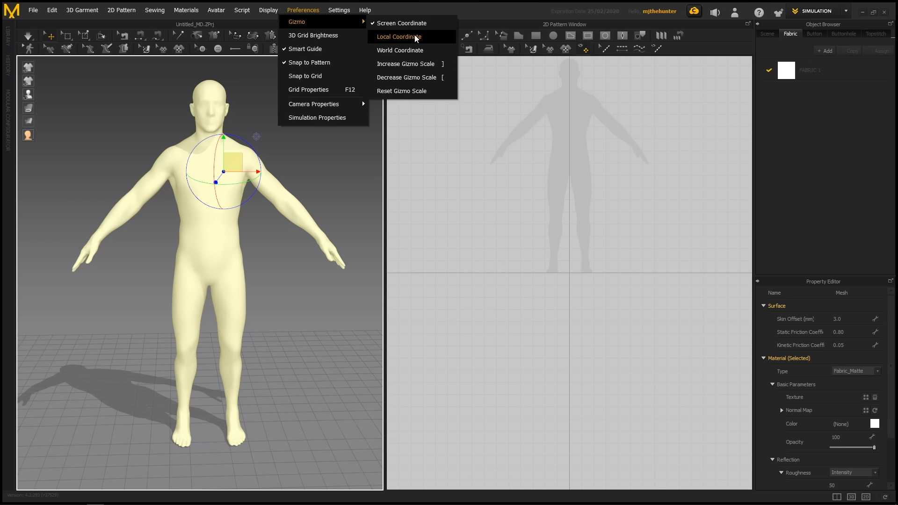
{"action": "left_click", "coordinate": [415, 38]}
{"action": "right_click_drag", "start_coordinate": [337, 187], "coordinate": [300, 201]}
{"action": "left_click", "coordinate": [340, 159]}
{"action": "right_click_drag", "start_coordinate": [340, 160], "coordinate": [262, 164]}
{"action": "left_click", "coordinate": [278, 177]}
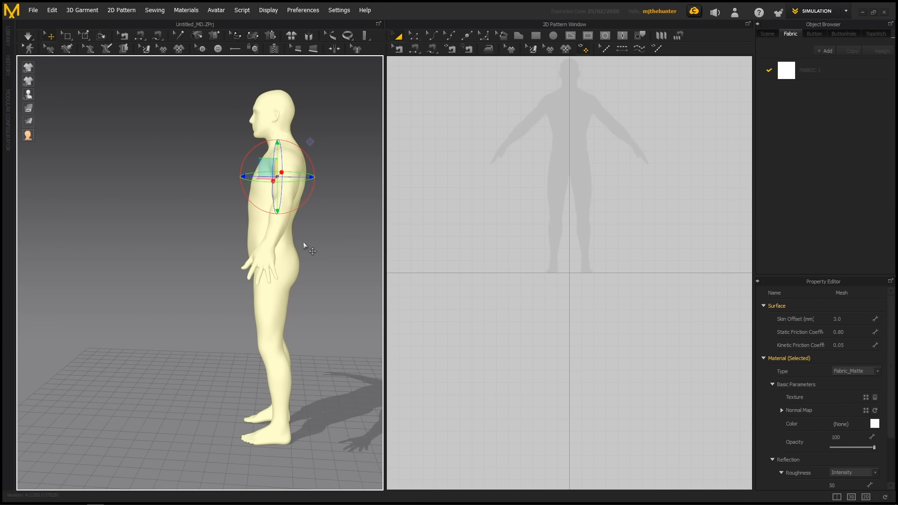
{"action": "right_click_drag", "start_coordinate": [304, 246], "coordinate": [295, 164]}
{"action": "left_click", "coordinate": [295, 164]}
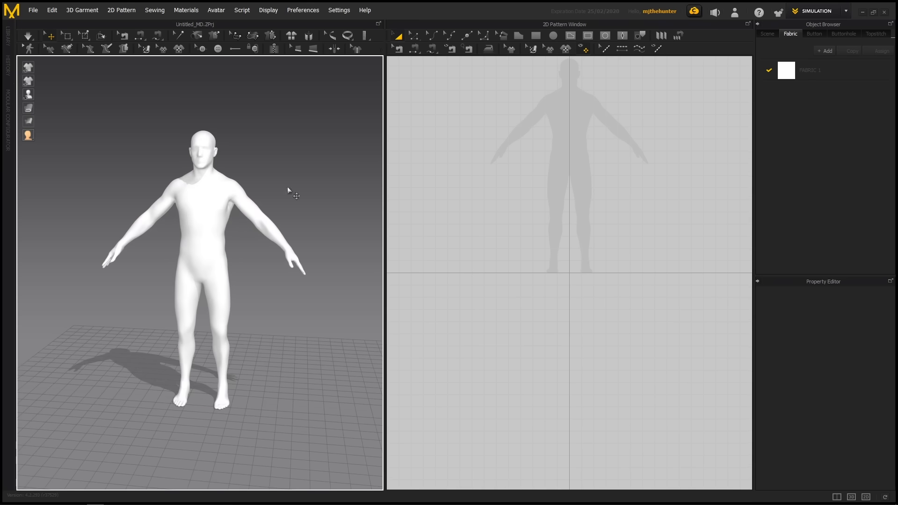
Change the avatar's material colour from white to mid grey and deselect it to check the shading.
{"action": "left_click", "coordinate": [225, 210]}
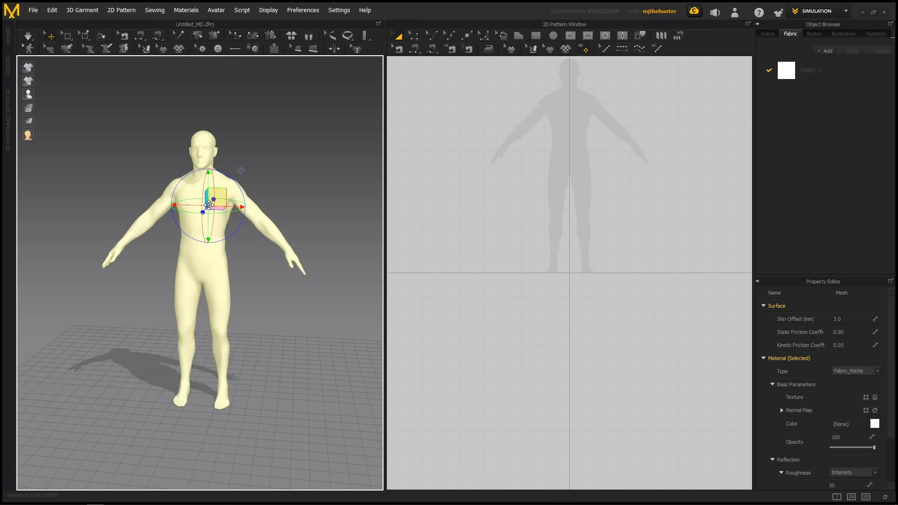
{"action": "left_click", "coordinate": [874, 424]}
{"action": "left_click_drag", "start_coordinate": [365, 167], "coordinate": [354, 163]}
{"action": "left_click", "coordinate": [430, 339]}
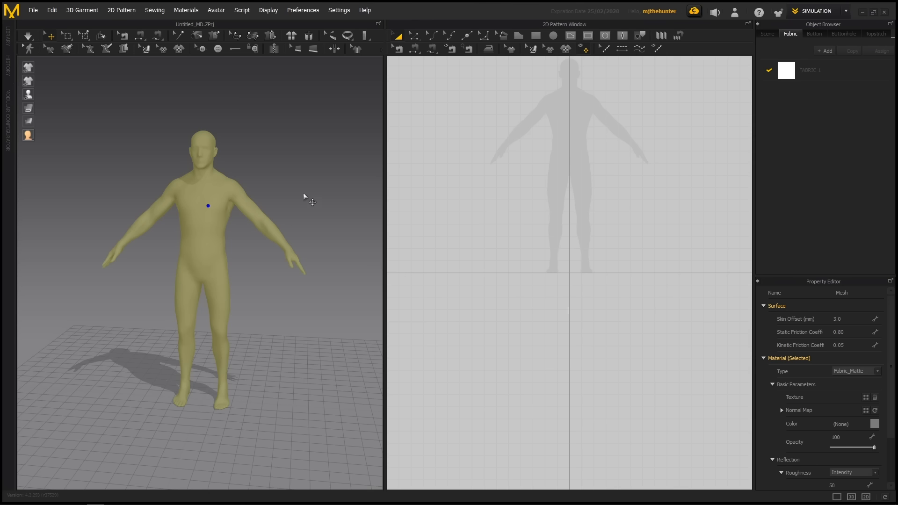
{"action": "right_click_drag", "start_coordinate": [309, 199], "coordinate": [295, 196]}
{"action": "left_click", "coordinate": [262, 197]}
{"action": "left_click", "coordinate": [231, 194]}
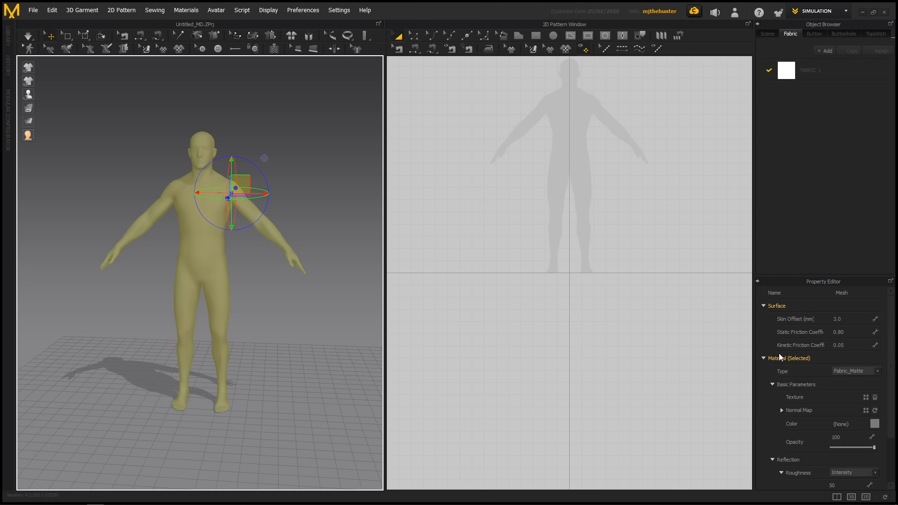
{"action": "left_click", "coordinate": [308, 186]}
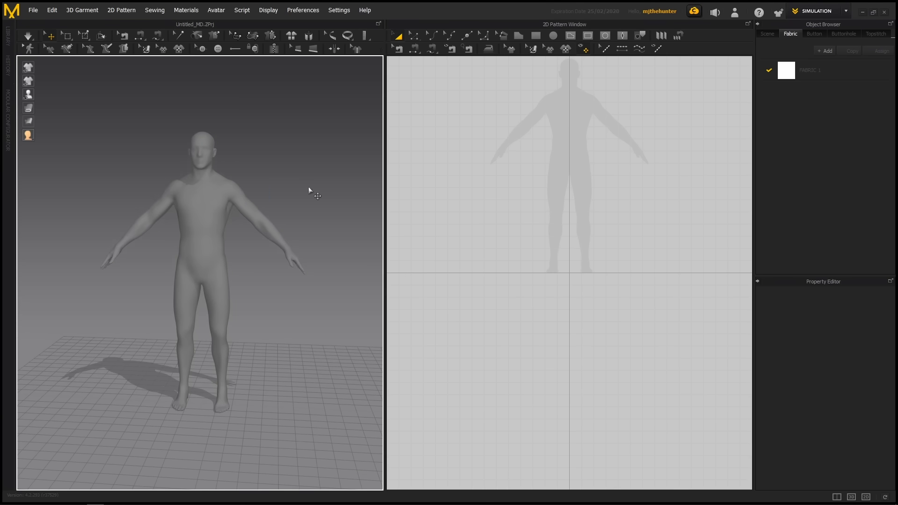
Examine the grey avatar in the 3D view and its flat silhouette in the 2D pattern window at different zoom levels.
{"action": "scroll", "coordinate": [332, 203], "scroll_direction": "up", "scroll_amount": 3}
{"action": "mouse_move", "coordinate": [308, 187]}
{"action": "middle_mouse_down"}
{"action": "mouse_move", "coordinate": [332, 203]}
{"action": "mouse_move", "coordinate": [308, 185]}
{"action": "mouse_move", "coordinate": [293, 186]}
{"action": "middle_mouse_up"}
{"action": "scroll", "coordinate": [293, 186], "scroll_direction": "down", "scroll_amount": 1}
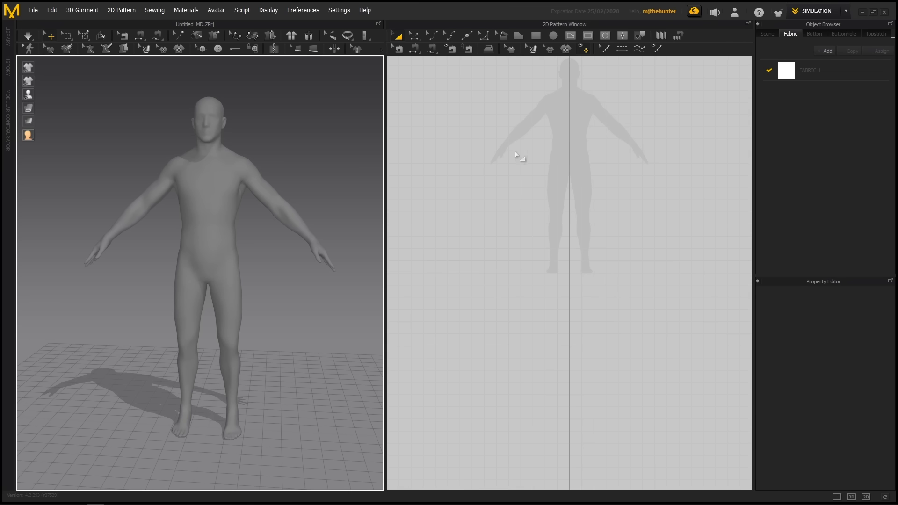
{"action": "middle_click_drag", "start_coordinate": [516, 155], "coordinate": [520, 235]}
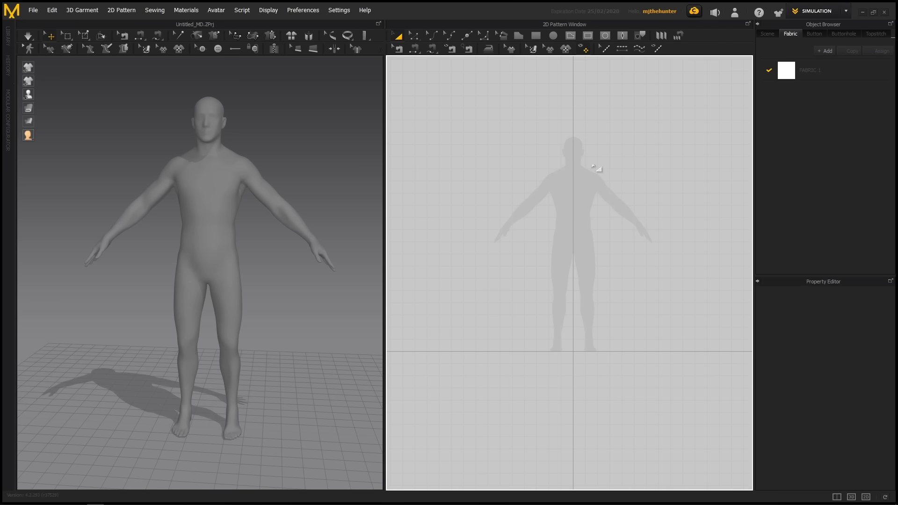
{"action": "scroll", "coordinate": [580, 230], "scroll_direction": "up", "scroll_amount": 2}
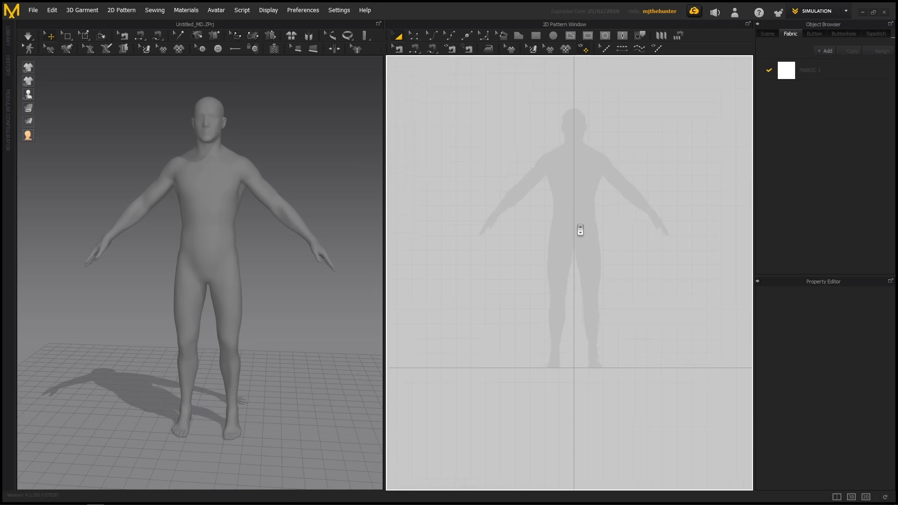
{"action": "scroll", "coordinate": [580, 230], "scroll_direction": "up", "scroll_amount": 5}
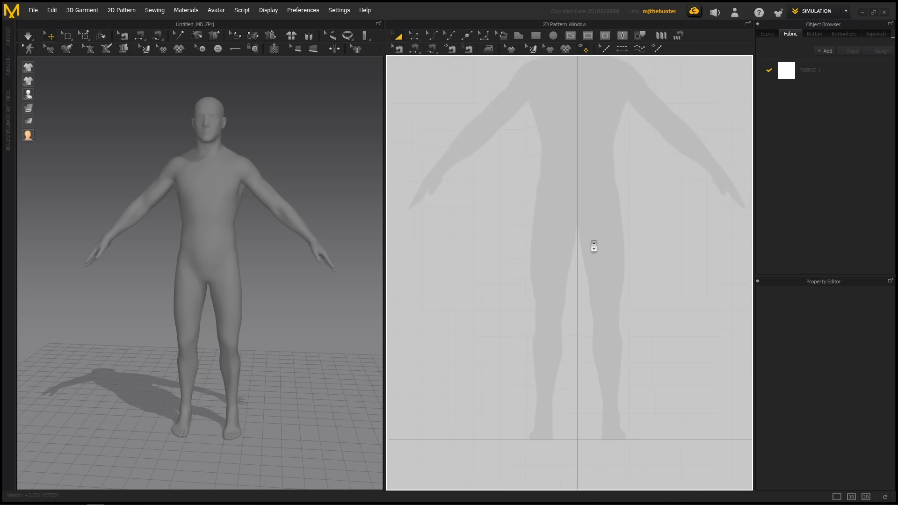
{"action": "scroll", "coordinate": [594, 246], "scroll_direction": "down", "scroll_amount": 2}
{"action": "middle_click_drag", "start_coordinate": [579, 231], "coordinate": [560, 275]}
{"action": "scroll", "coordinate": [565, 203], "scroll_direction": "down", "scroll_amount": 1}
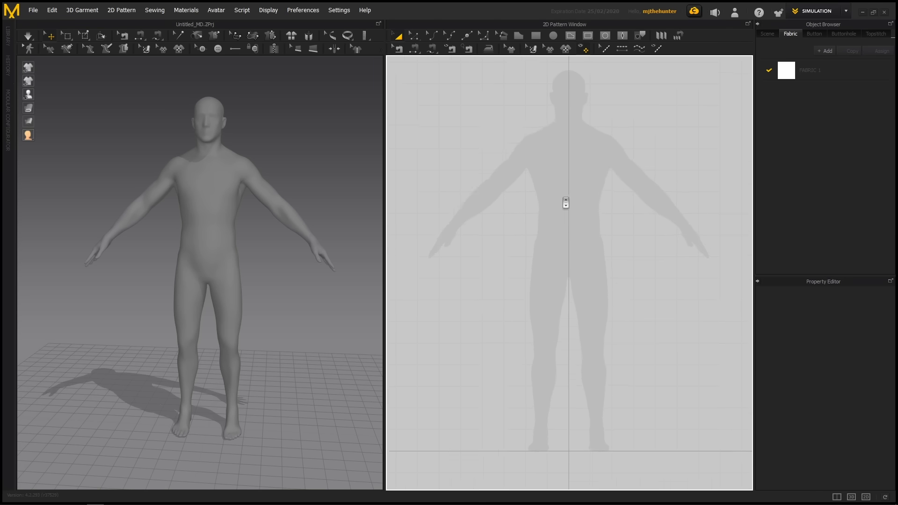
{"action": "scroll", "coordinate": [567, 202], "scroll_direction": "down", "scroll_amount": 1}
{"action": "scroll", "coordinate": [578, 196], "scroll_direction": "down", "scroll_amount": 2}
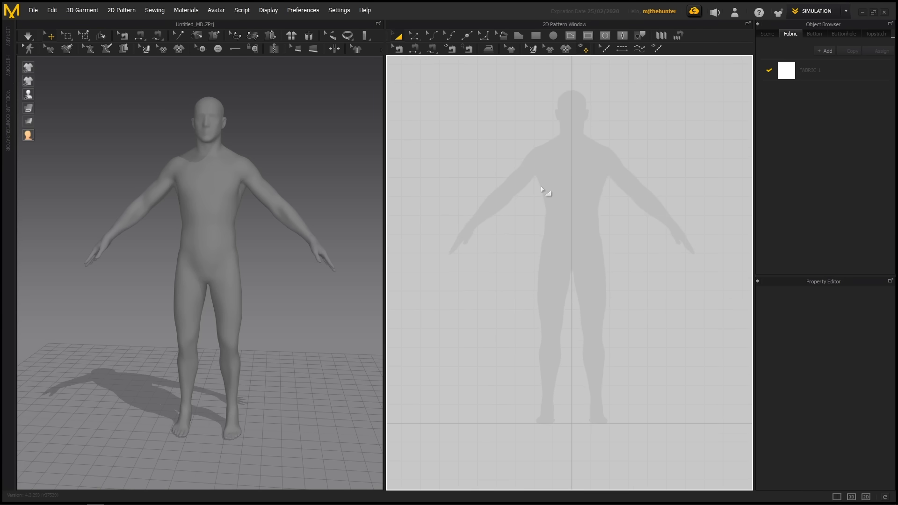
Compare the 3D garment view with the 2D pattern view, orbiting the avatar and panning its silhouette.
{"action": "right_click_drag", "start_coordinate": [333, 166], "coordinate": [312, 169]}
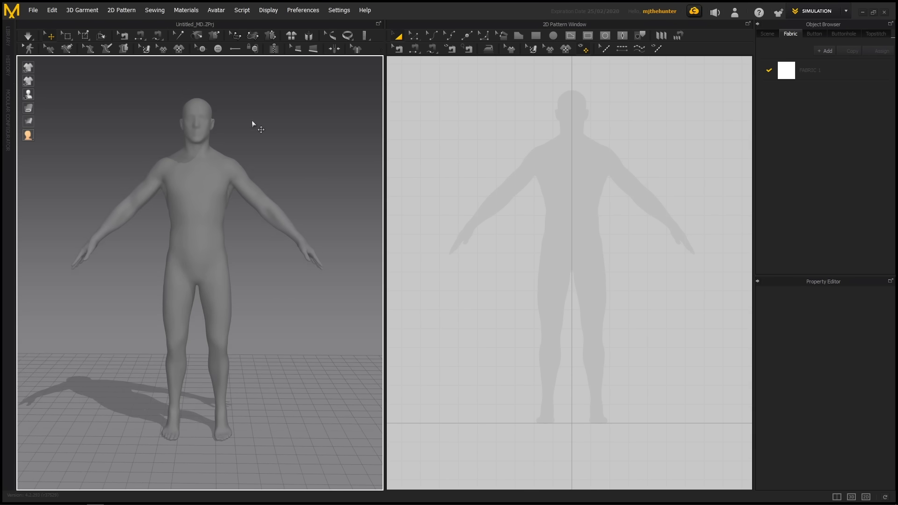
{"action": "right_click_drag", "start_coordinate": [298, 170], "coordinate": [320, 198]}
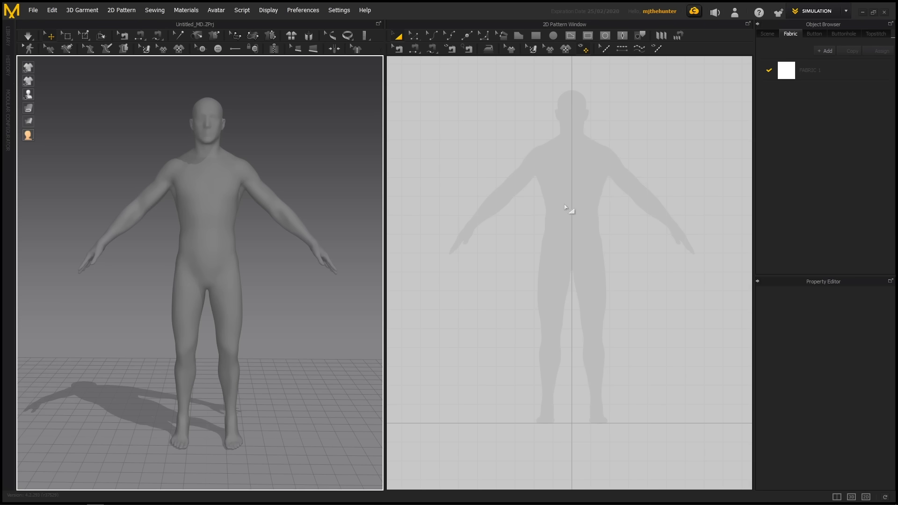
{"action": "middle_click_drag", "start_coordinate": [556, 206], "coordinate": [542, 214]}
{"action": "right_click_drag", "start_coordinate": [248, 169], "coordinate": [163, 216]}
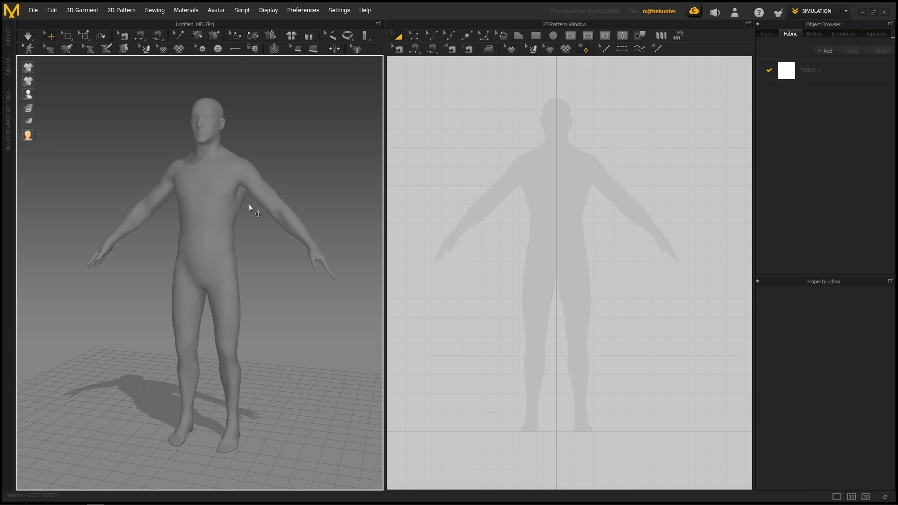
{"action": "right_click_drag", "start_coordinate": [263, 232], "coordinate": [243, 244]}
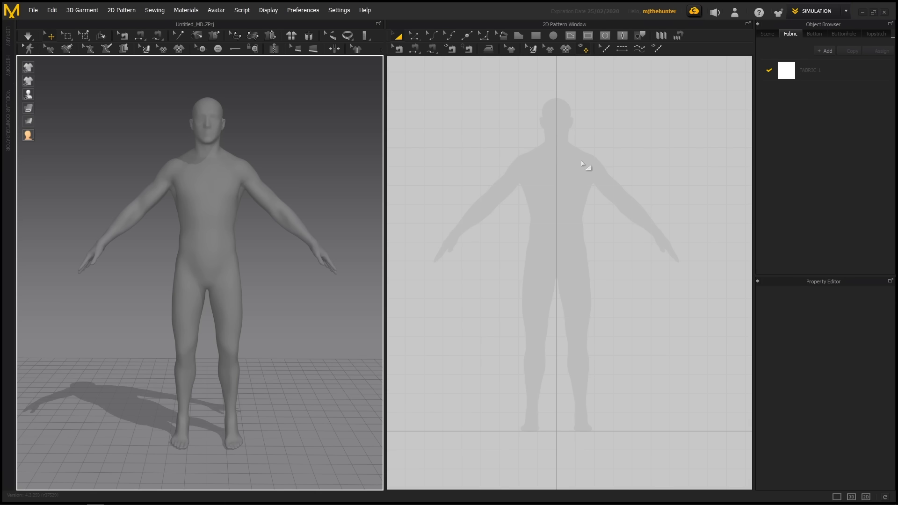
{"action": "scroll", "coordinate": [591, 192], "scroll_direction": "down", "scroll_amount": 2}
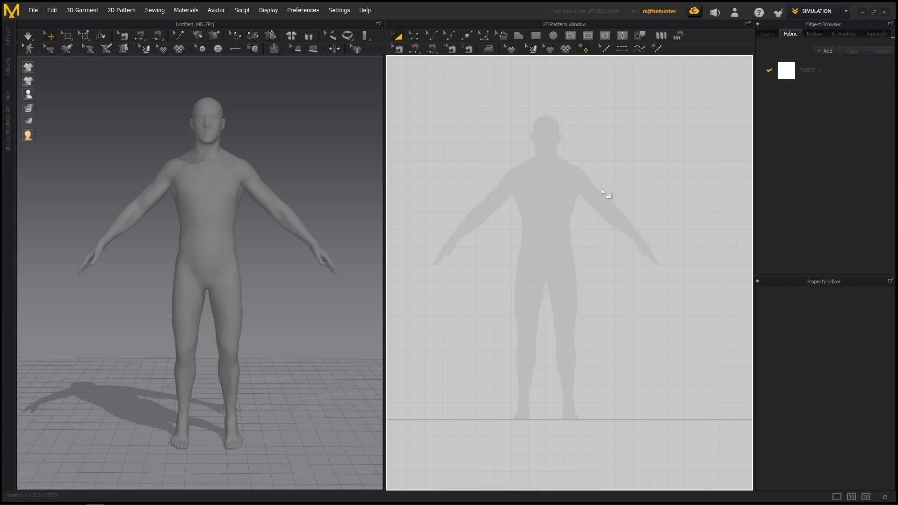
{"action": "middle_click_drag", "start_coordinate": [578, 186], "coordinate": [589, 182]}
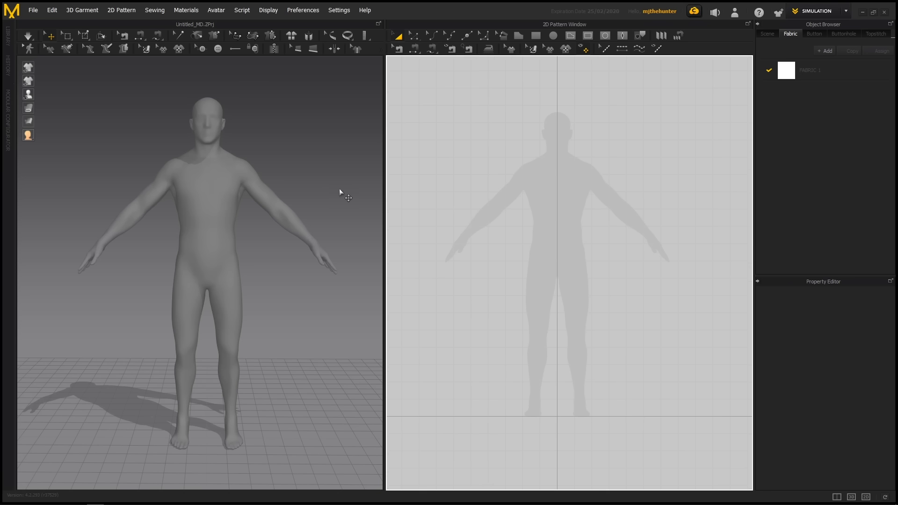
{"action": "right_click_drag", "start_coordinate": [339, 192], "coordinate": [318, 202]}
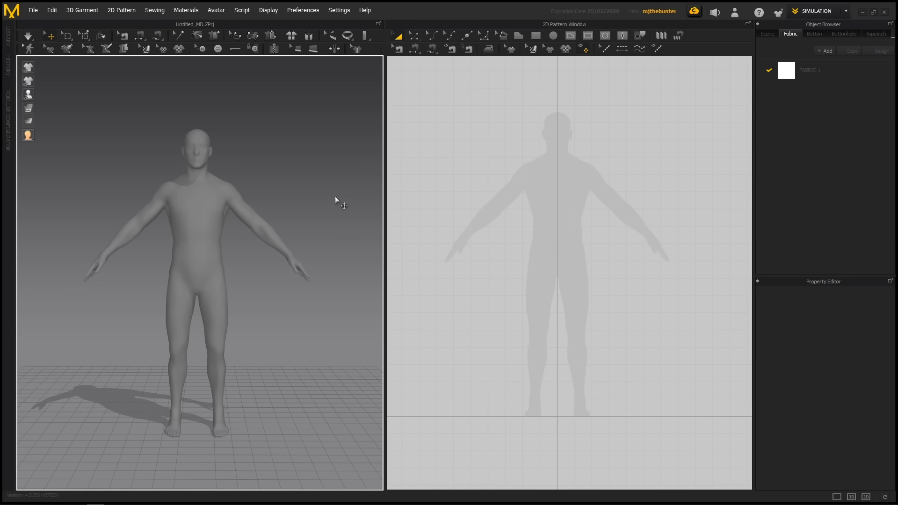
{"action": "scroll", "coordinate": [597, 185], "scroll_direction": "down", "scroll_amount": 3}
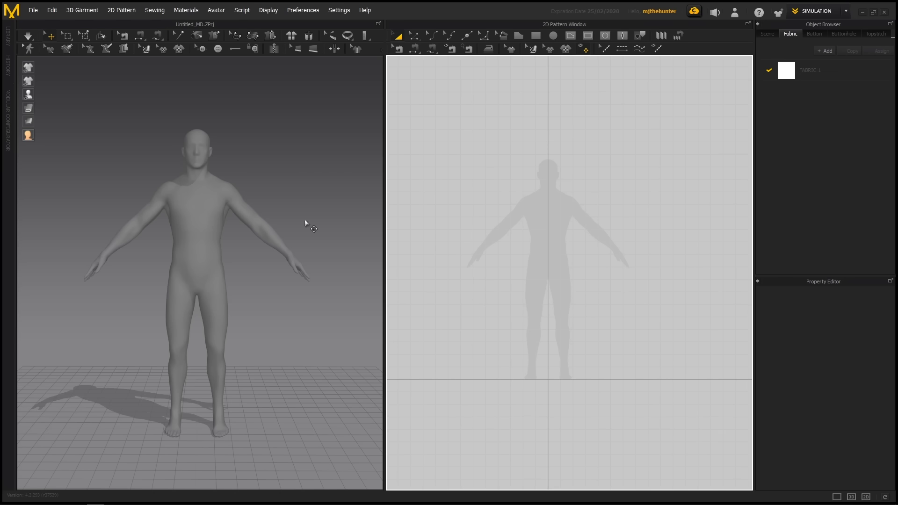
{"action": "right_click_drag", "start_coordinate": [304, 220], "coordinate": [332, 217]}
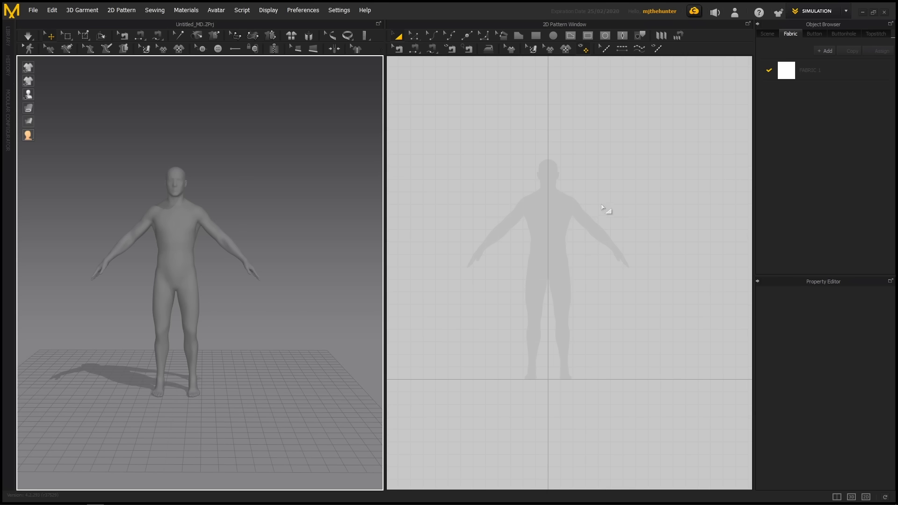
{"action": "middle_click_drag", "start_coordinate": [571, 222], "coordinate": [577, 218]}
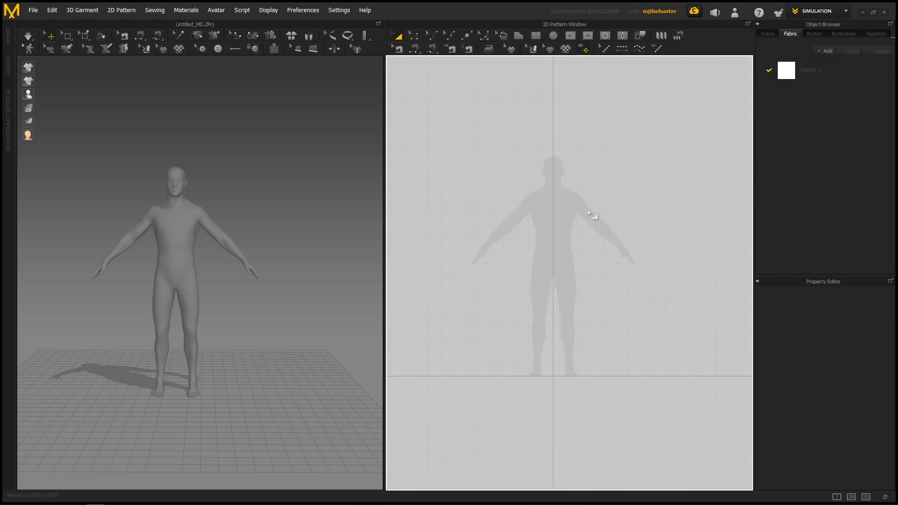
Draw a wide rectangular pattern with an outline of about 6118 mm beside the silhouette's head, and view it in 3D.
{"action": "scroll", "coordinate": [581, 214], "scroll_direction": "up", "scroll_amount": 3}
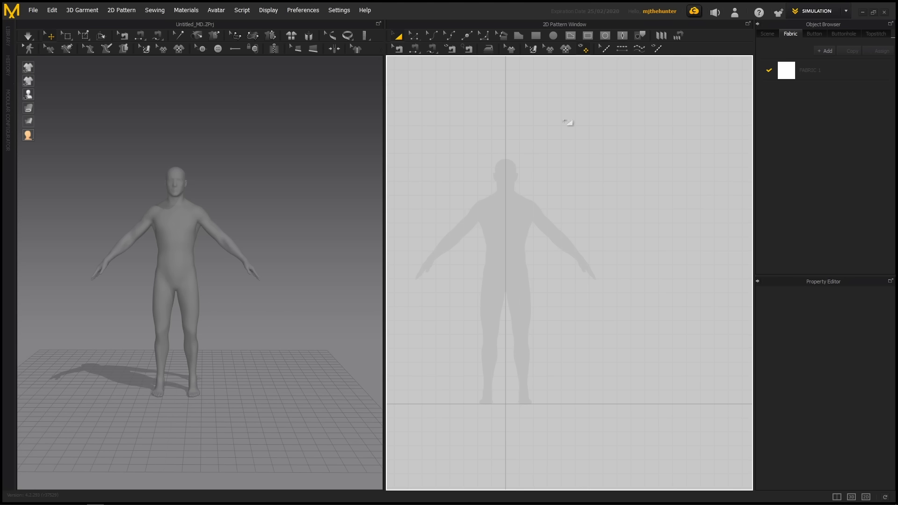
{"action": "scroll", "coordinate": [580, 192], "scroll_direction": "down", "scroll_amount": 3}
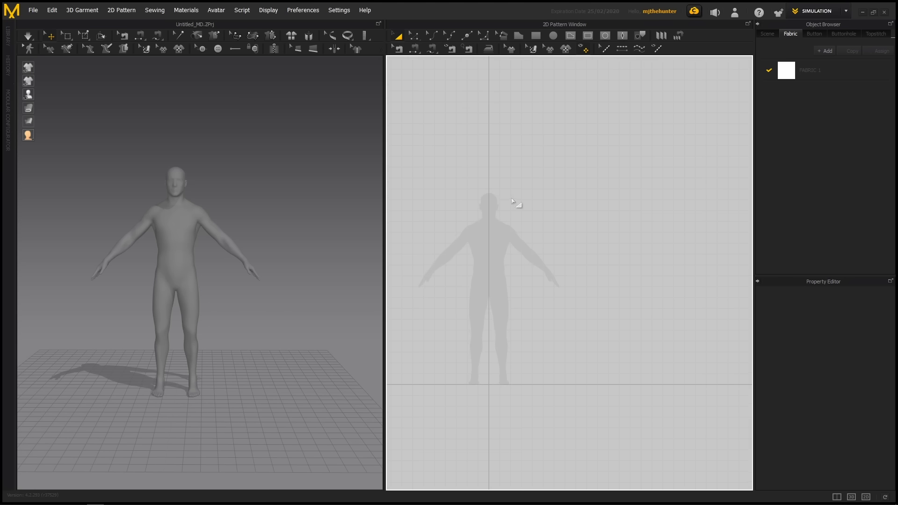
{"action": "left_click", "coordinate": [537, 41]}
{"action": "mouse_move", "coordinate": [516, 96]}
{"action": "left_mouse_down"}
{"action": "mouse_move", "coordinate": [696, 231]}
{"action": "mouse_move", "coordinate": [712, 233]}
{"action": "left_mouse_up"}
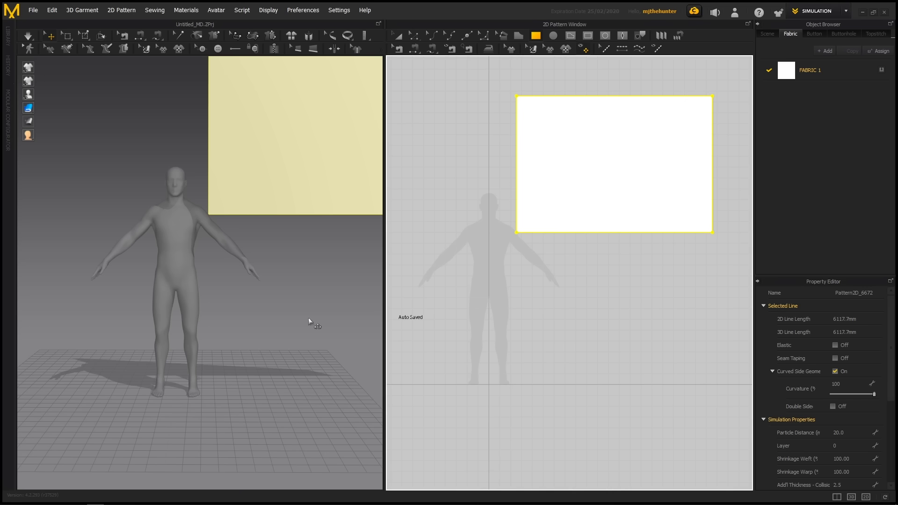
{"action": "scroll", "coordinate": [308, 318], "scroll_direction": "down", "scroll_amount": 5}
{"action": "scroll", "coordinate": [280, 300], "scroll_direction": "up", "scroll_amount": 5}
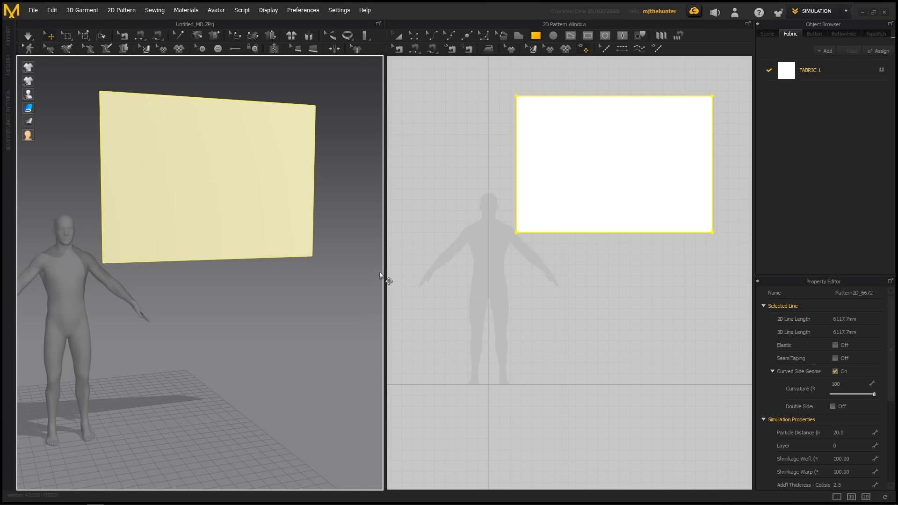
Move the rectangular pattern farther away from the avatar silhouette in the 2D window with Transform Pattern, and deselect it.
{"action": "right_click_drag", "start_coordinate": [349, 304], "coordinate": [333, 284]}
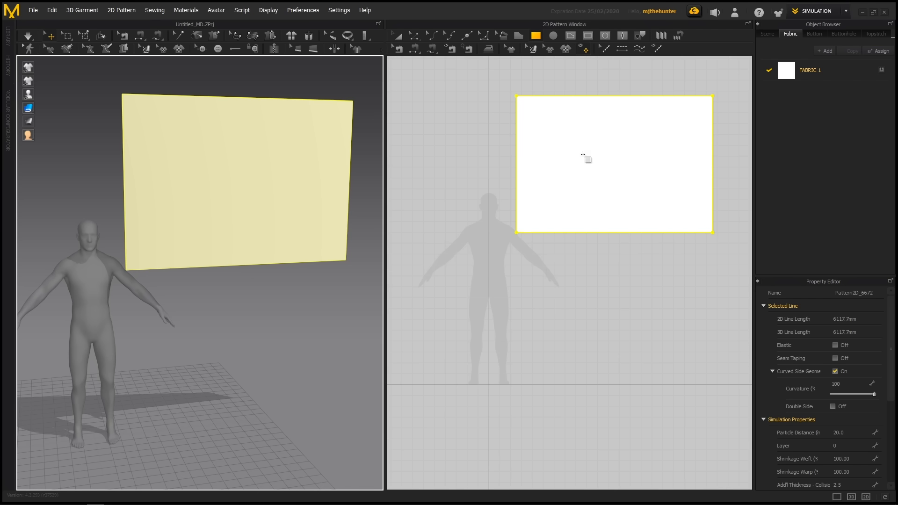
{"action": "key", "text": "a"}
{"action": "left_click", "coordinate": [598, 269]}
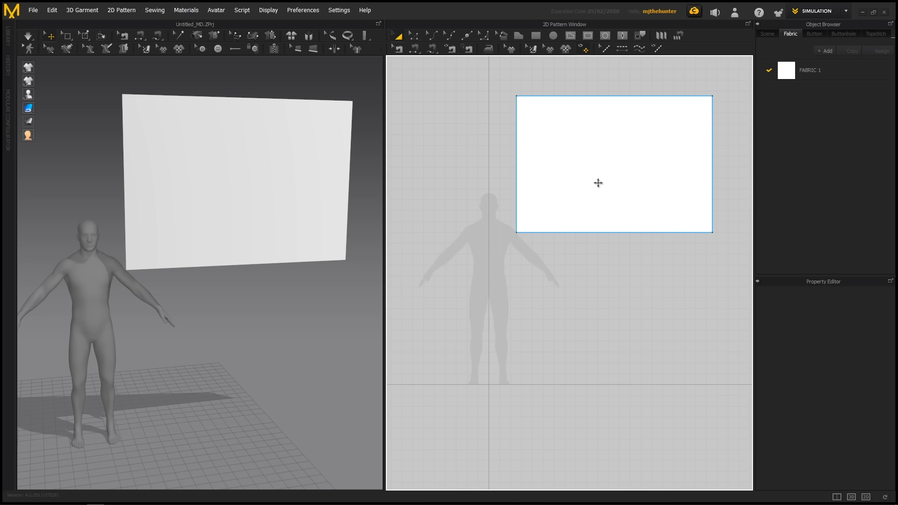
{"action": "middle_click_drag", "start_coordinate": [601, 186], "coordinate": [575, 191]}
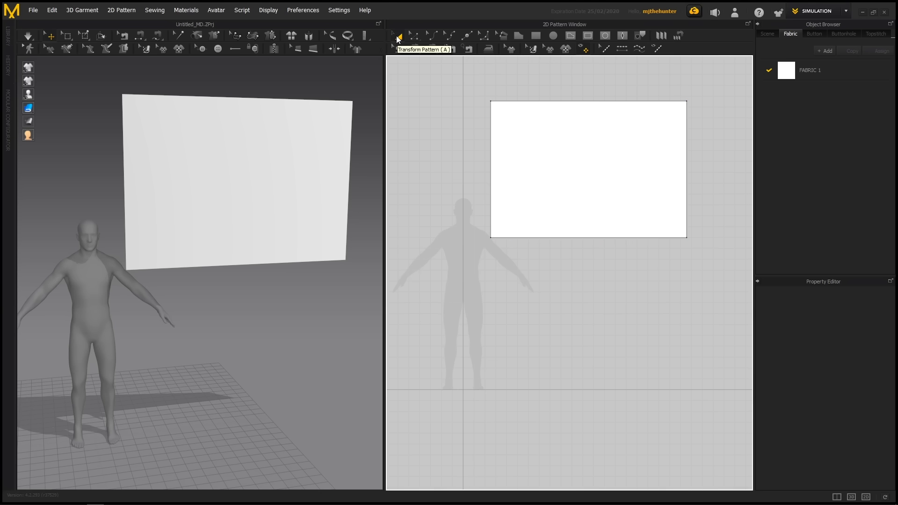
{"action": "left_click", "coordinate": [572, 157]}
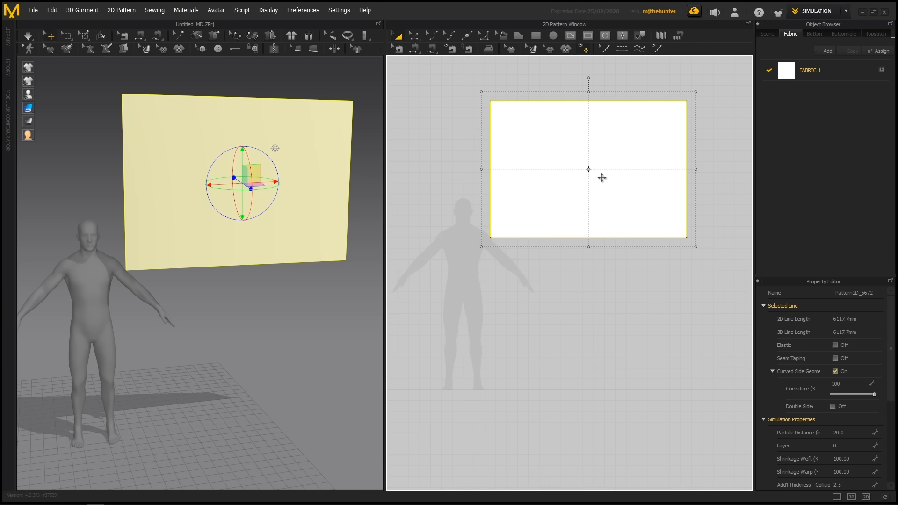
{"action": "left_click_drag", "start_coordinate": [619, 182], "coordinate": [685, 160]}
{"action": "middle_click_drag", "start_coordinate": [668, 246], "coordinate": [598, 261]}
{"action": "left_click_drag", "start_coordinate": [624, 195], "coordinate": [634, 209]}
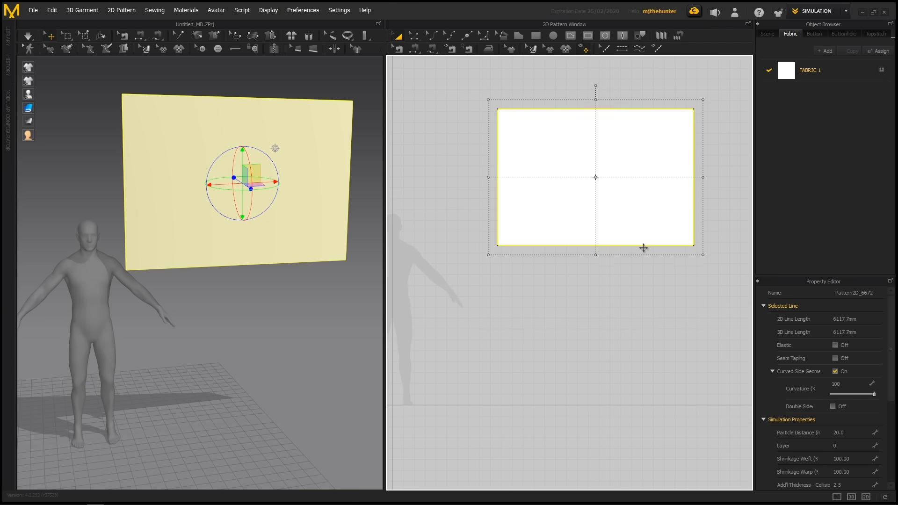
{"action": "left_click", "coordinate": [651, 267]}
{"action": "scroll", "coordinate": [631, 271], "scroll_direction": "down", "scroll_amount": 3}
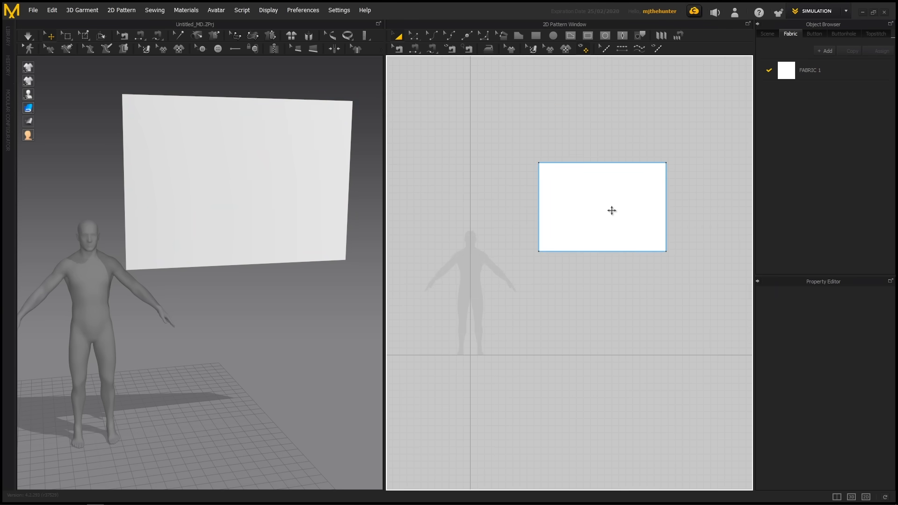
Select the rectangular pattern and move it in the 3D view with the gizmo, up and away from the avatar.
{"action": "left_click", "coordinate": [634, 226]}
{"action": "mouse_move", "coordinate": [635, 226]}
{"action": "left_mouse_down"}
{"action": "mouse_move", "coordinate": [608, 225]}
{"action": "mouse_move", "coordinate": [639, 217]}
{"action": "mouse_move", "coordinate": [644, 227]}
{"action": "mouse_move", "coordinate": [625, 225]}
{"action": "left_mouse_up"}
{"action": "scroll", "coordinate": [280, 332], "scroll_direction": "down", "scroll_amount": 5}
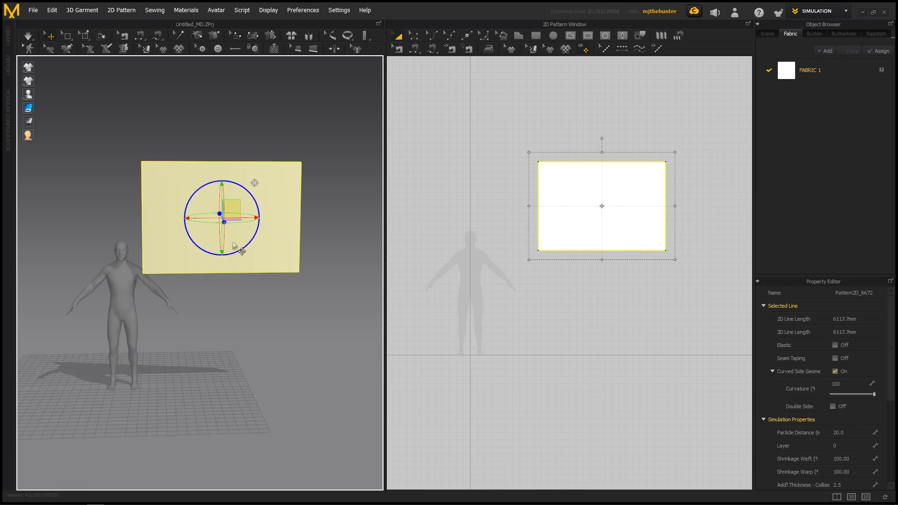
{"action": "left_click_drag", "start_coordinate": [237, 203], "coordinate": [303, 96]}
{"action": "scroll", "coordinate": [301, 98], "scroll_direction": "down", "scroll_amount": 3}
{"action": "middle_click_drag", "start_coordinate": [268, 206], "coordinate": [262, 209]}
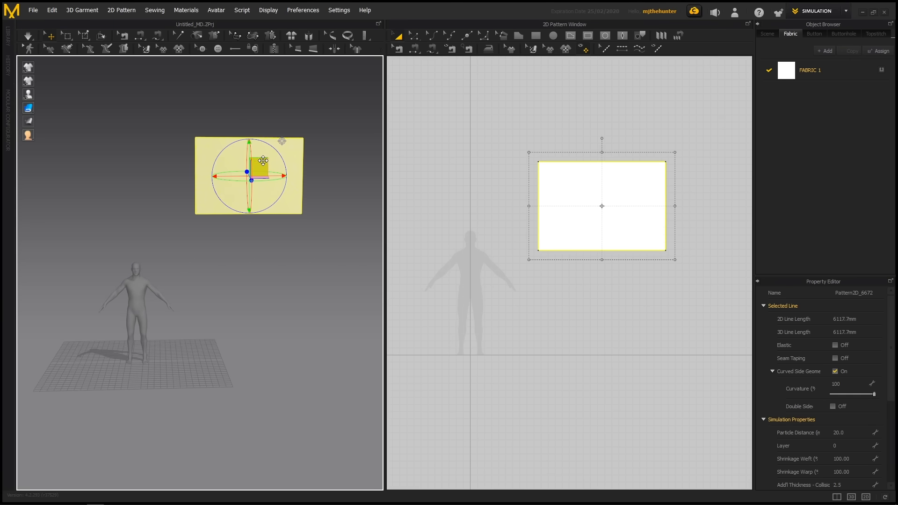
{"action": "left_click_drag", "start_coordinate": [260, 164], "coordinate": [263, 163]}
Move the rectangular pattern about 474 mm diagonally up and away from the silhouette in the 2D window, and deselect it.
{"action": "scroll", "coordinate": [514, 243], "scroll_direction": "up", "scroll_amount": 5}
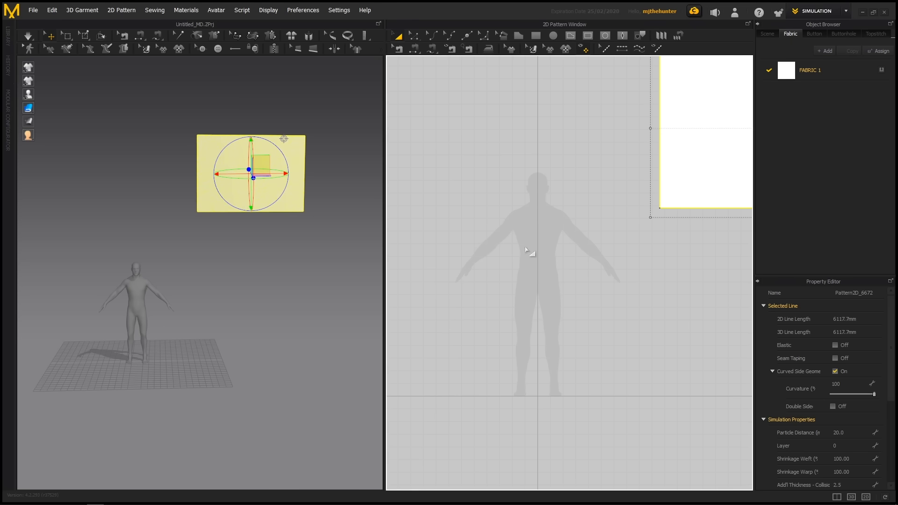
{"action": "scroll", "coordinate": [531, 250], "scroll_direction": "up", "scroll_amount": 3}
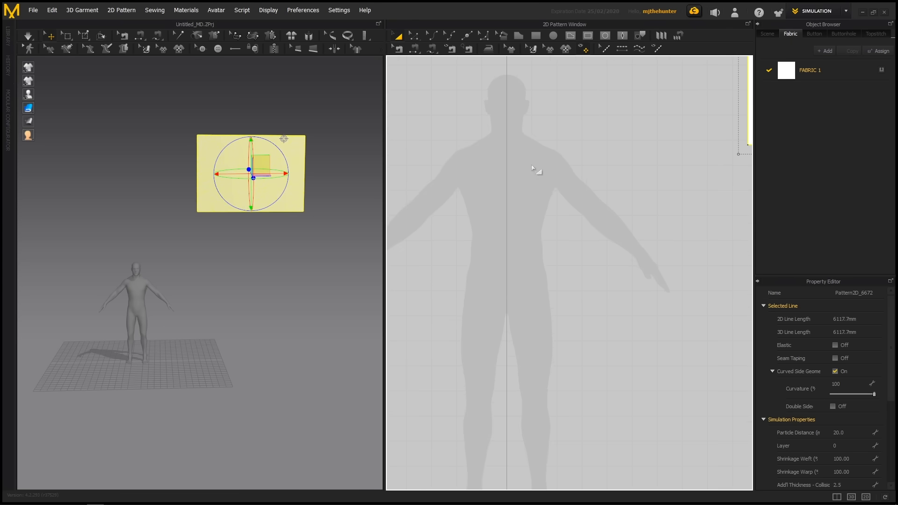
{"action": "scroll", "coordinate": [625, 224], "scroll_direction": "down", "scroll_amount": 5}
{"action": "middle_click_drag", "start_coordinate": [575, 189], "coordinate": [431, 232]}
{"action": "scroll", "coordinate": [431, 220], "scroll_direction": "down", "scroll_amount": 2}
{"action": "left_click_drag", "start_coordinate": [616, 243], "coordinate": [642, 223]}
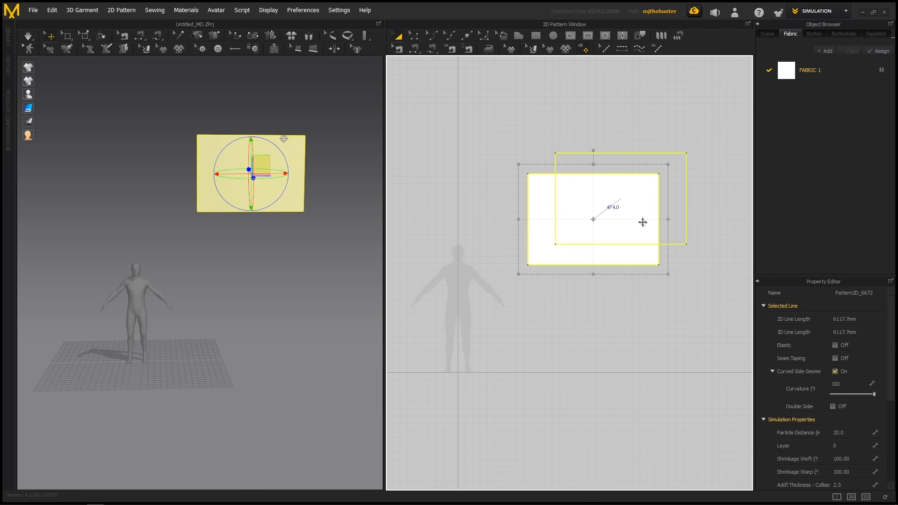
{"action": "left_click", "coordinate": [631, 279]}
{"action": "middle_click_drag", "start_coordinate": [597, 263], "coordinate": [511, 289]}
{"action": "scroll", "coordinate": [512, 289], "scroll_direction": "up", "scroll_amount": 3}
{"action": "middle_click_drag", "start_coordinate": [538, 245], "coordinate": [577, 245]}
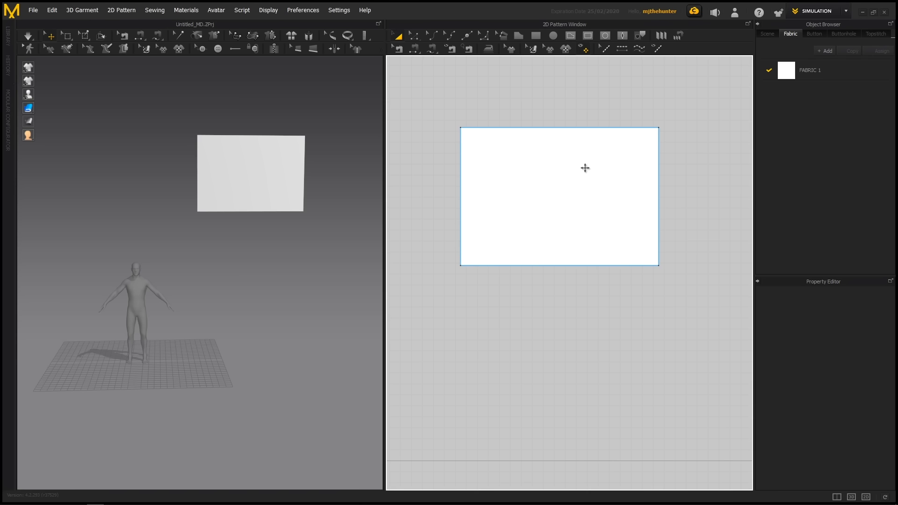
Add a second fabric, FABRIC 2, assign it to the rectangular pattern, and deselect the pattern.
{"action": "left_click", "coordinate": [563, 185]}
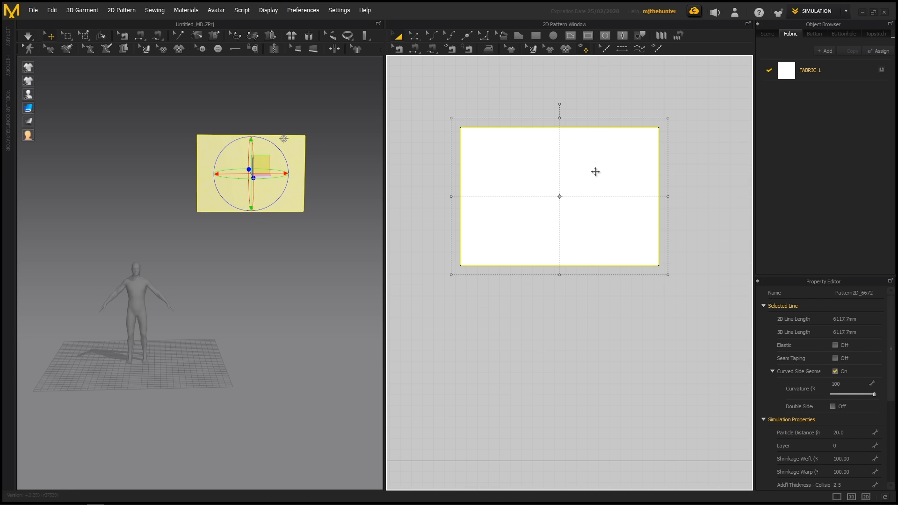
{"action": "middle_click_drag", "start_coordinate": [595, 172], "coordinate": [605, 181]}
{"action": "right_click_drag", "start_coordinate": [608, 188], "coordinate": [629, 201], "text": "alt"}
{"action": "middle_click_drag", "start_coordinate": [626, 179], "coordinate": [627, 206]}
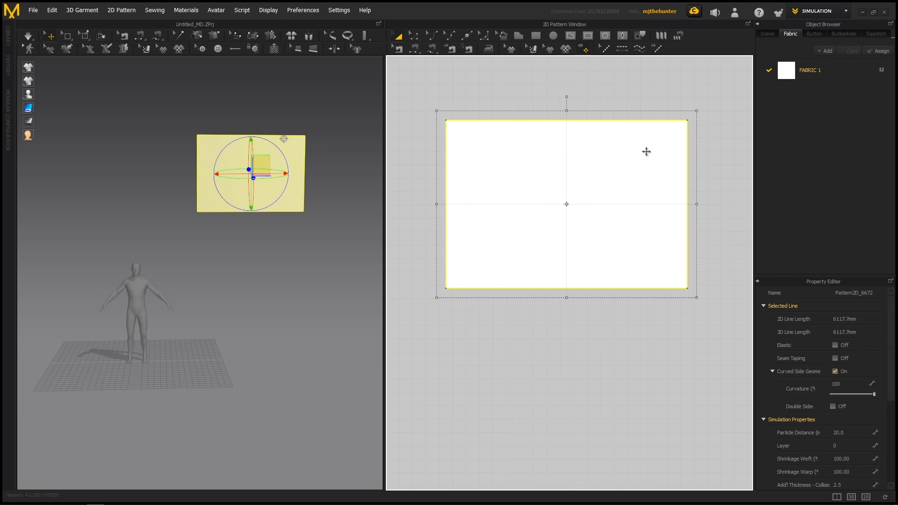
{"action": "left_click", "coordinate": [609, 102]}
{"action": "left_click", "coordinate": [604, 156]}
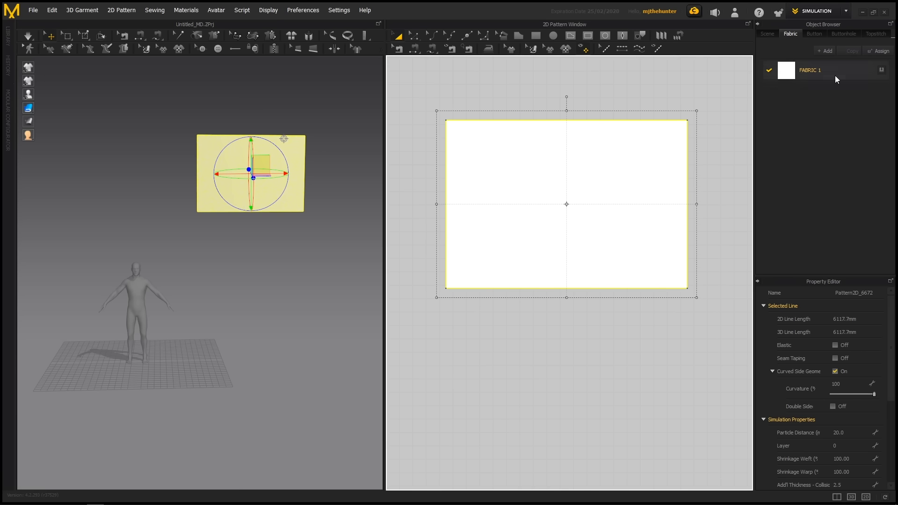
{"action": "left_click", "coordinate": [878, 51]}
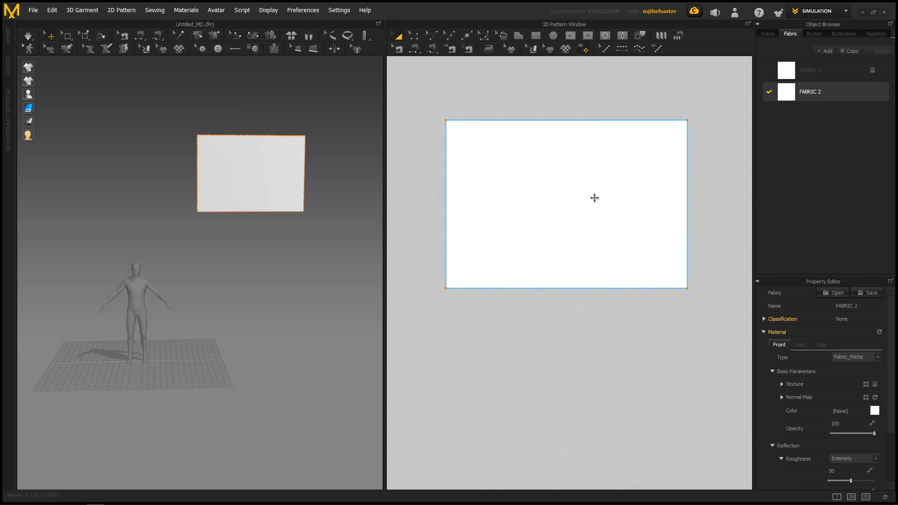
{"action": "scroll", "coordinate": [642, 100], "scroll_direction": "up", "scroll_amount": 1}
{"action": "left_click", "coordinate": [633, 103]}
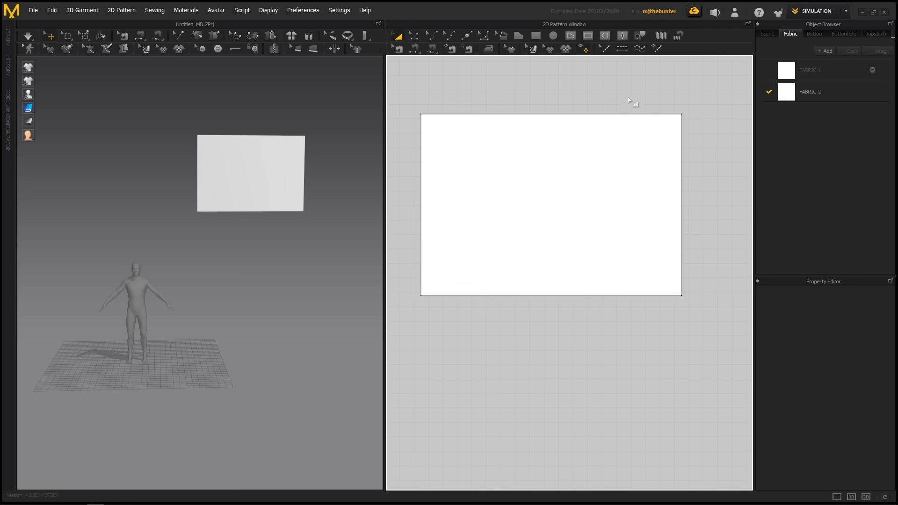
Set the rectangular pattern's fabric to FABRIC 1 and make FABRIC 1 the active fabric.
{"action": "left_click", "coordinate": [591, 173]}
{"action": "scroll", "coordinate": [855, 400], "scroll_direction": "down", "scroll_amount": 6}
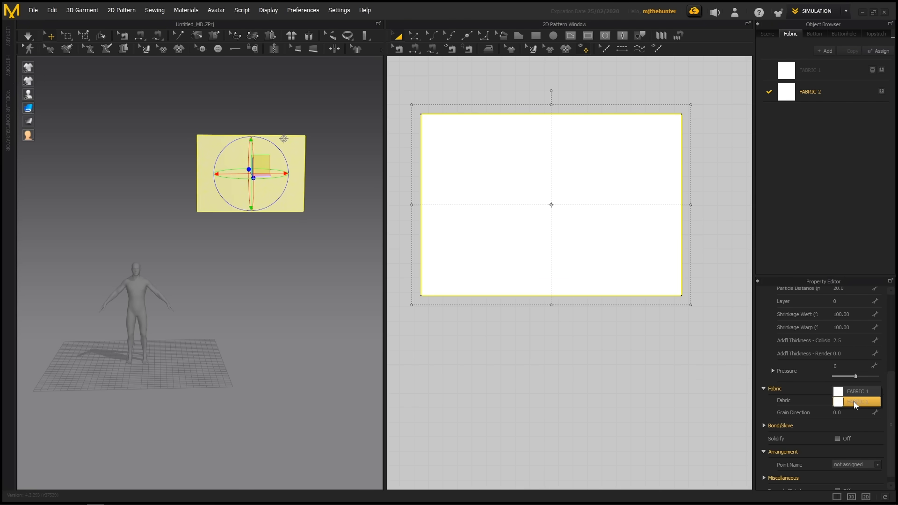
{"action": "left_click", "coordinate": [853, 390]}
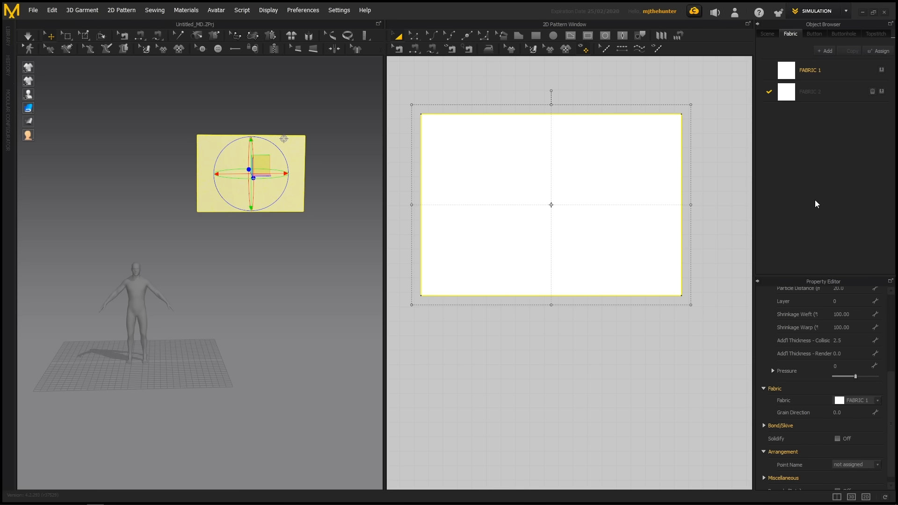
{"action": "left_click", "coordinate": [769, 92]}
{"action": "left_click", "coordinate": [769, 69]}
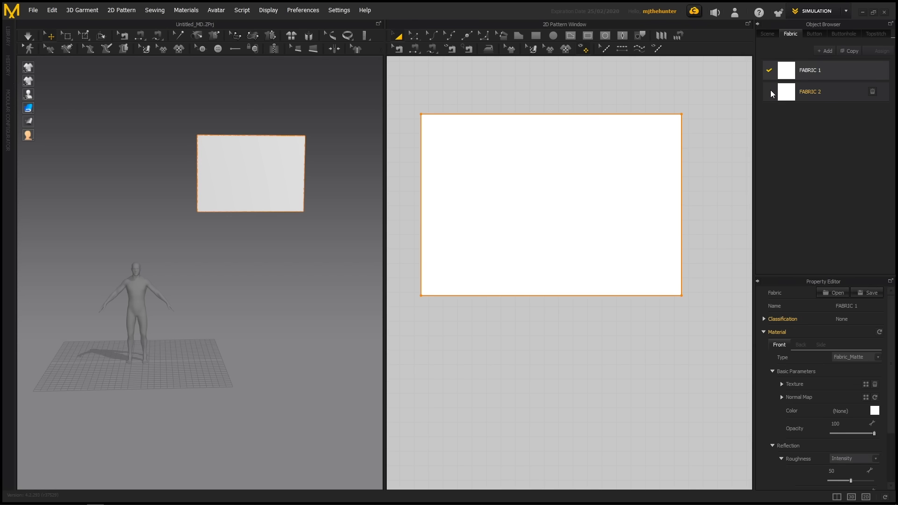
Assign FABRIC 2 to the rectangular pattern through its fabric property, and deselect the pattern.
{"action": "left_click", "coordinate": [623, 162]}
{"action": "left_click", "coordinate": [866, 401]}
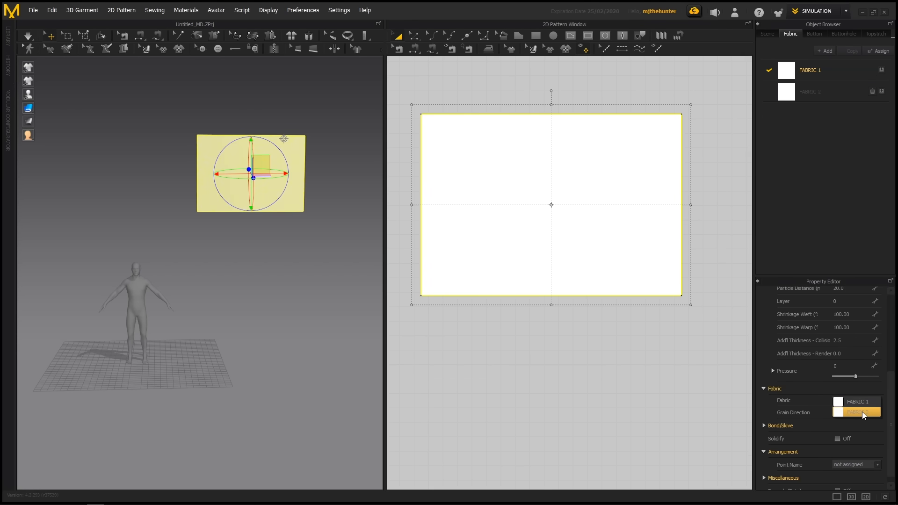
{"action": "left_click", "coordinate": [862, 412]}
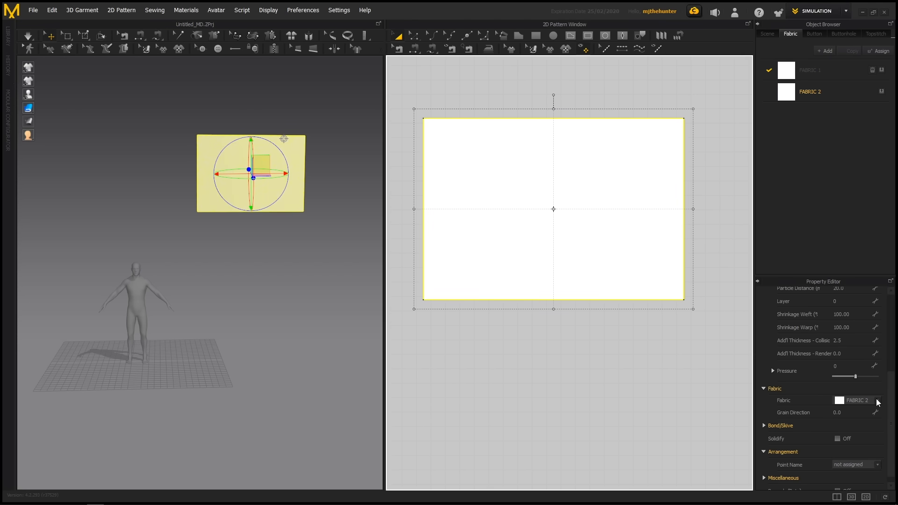
{"action": "scroll", "coordinate": [871, 374], "scroll_direction": "up", "scroll_amount": 2}
{"action": "left_click", "coordinate": [723, 158]}
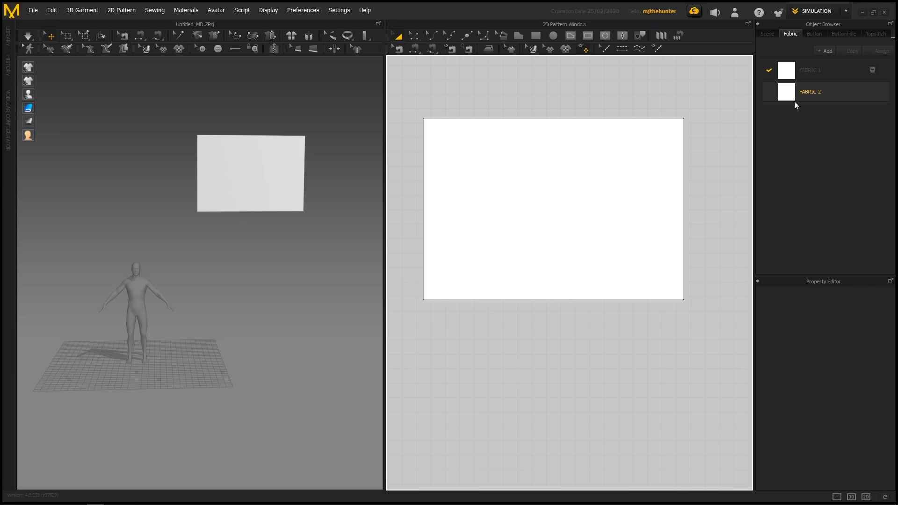
{"action": "left_click_drag", "start_coordinate": [618, 177], "coordinate": [631, 181]}
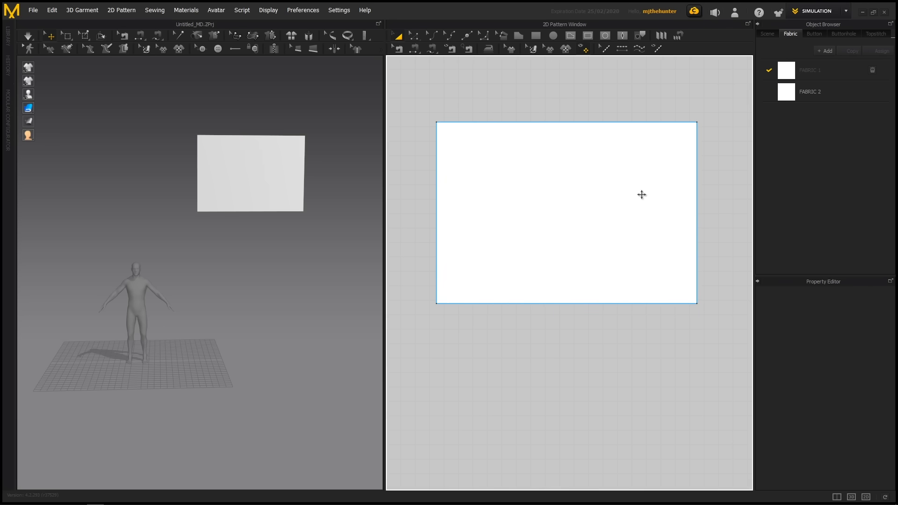
Make FABRIC 2 the active fabric, go through its material properties and open the image chooser for its texture.
{"action": "left_click", "coordinate": [811, 93]}
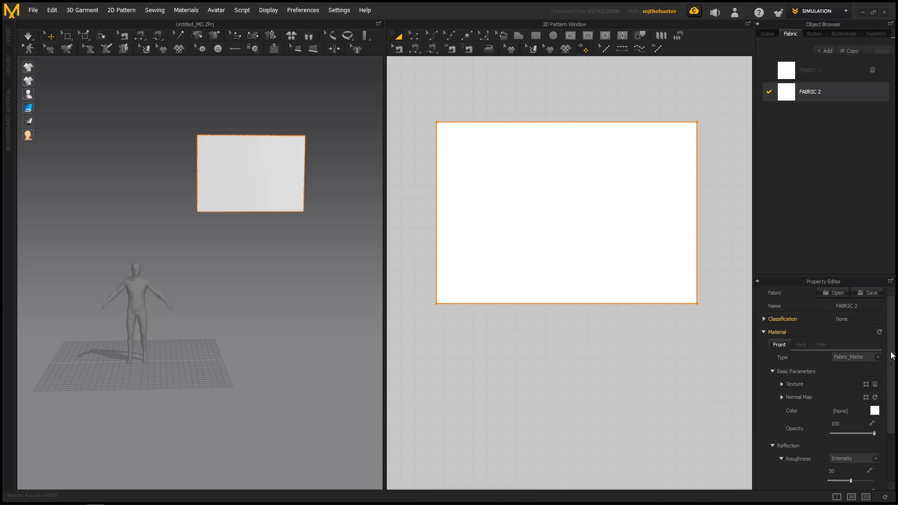
{"action": "scroll", "coordinate": [862, 368], "scroll_direction": "down", "scroll_amount": 2}
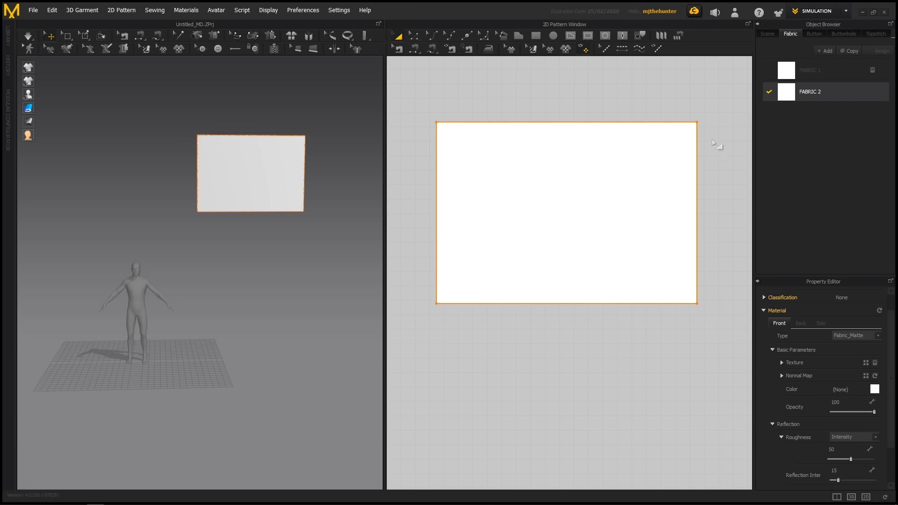
{"action": "scroll", "coordinate": [887, 333], "scroll_direction": "down", "scroll_amount": 3}
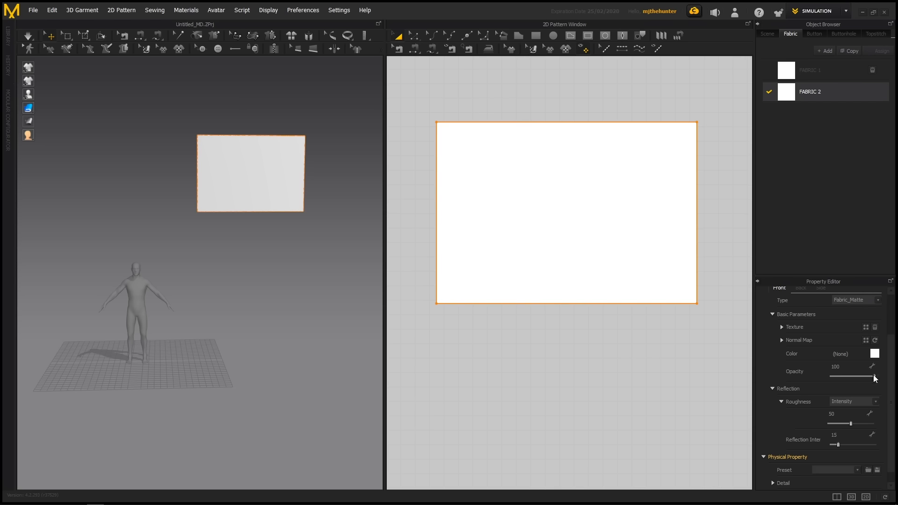
{"action": "scroll", "coordinate": [893, 370], "scroll_direction": "down", "scroll_amount": 1}
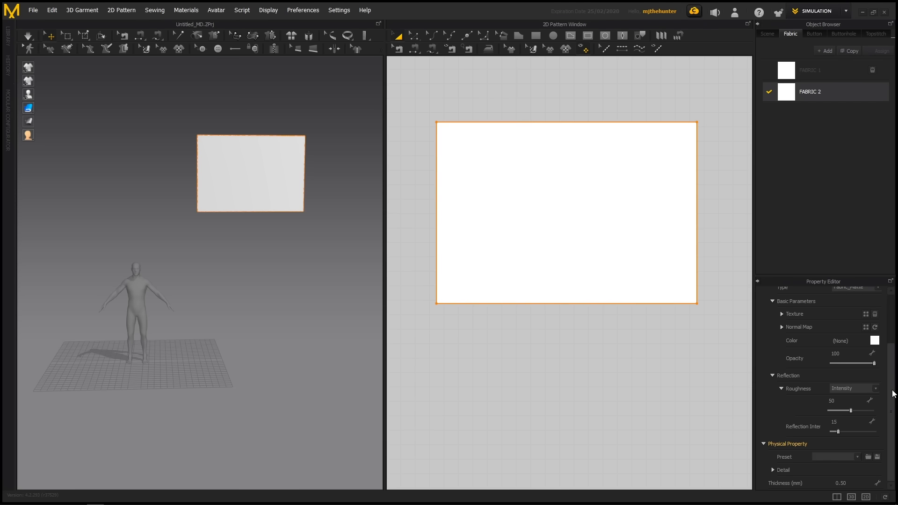
{"action": "left_click_drag", "start_coordinate": [889, 393], "coordinate": [896, 367]}
{"action": "left_click", "coordinate": [866, 355]}
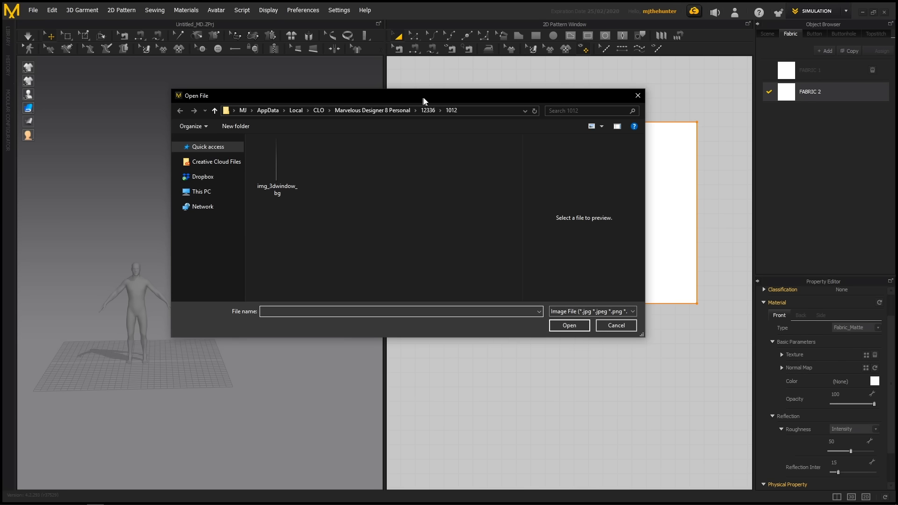
Load the image ref from the IntroMD folder on the Desktop as FABRIC 2's texture.
{"action": "left_click_drag", "start_coordinate": [424, 100], "coordinate": [447, 98]}
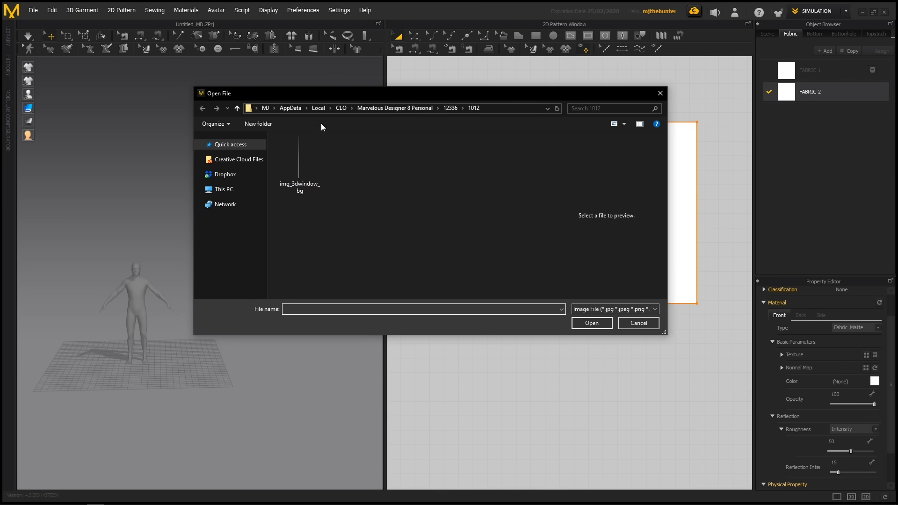
{"action": "left_click", "coordinate": [297, 166]}
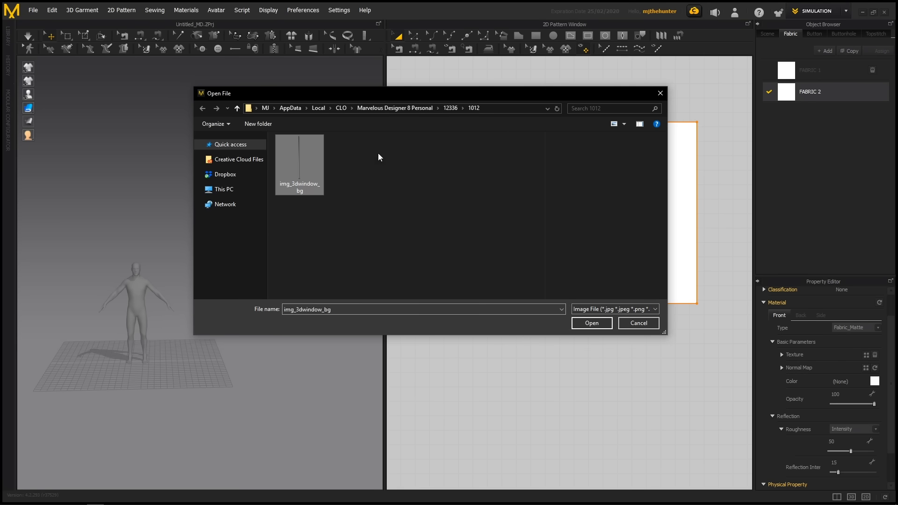
{"action": "left_click_drag", "start_coordinate": [470, 97], "coordinate": [482, 100]}
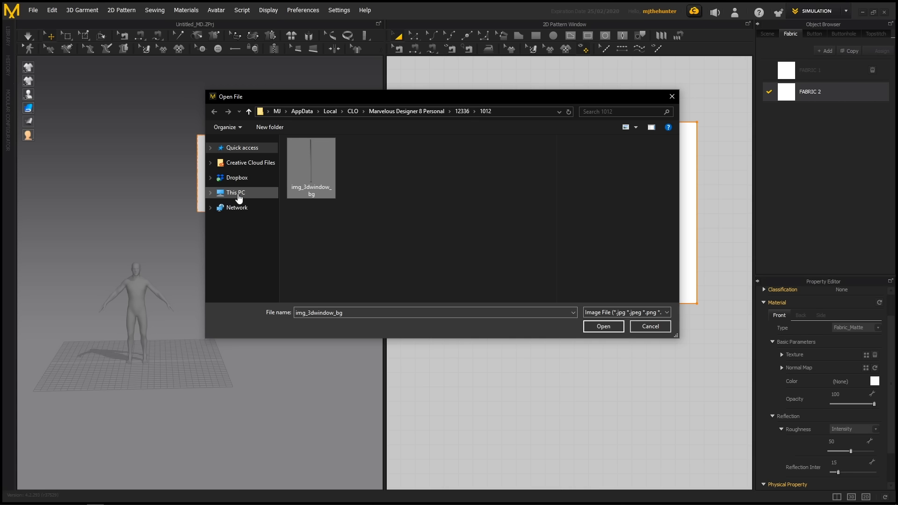
{"action": "left_click", "coordinate": [210, 194]}
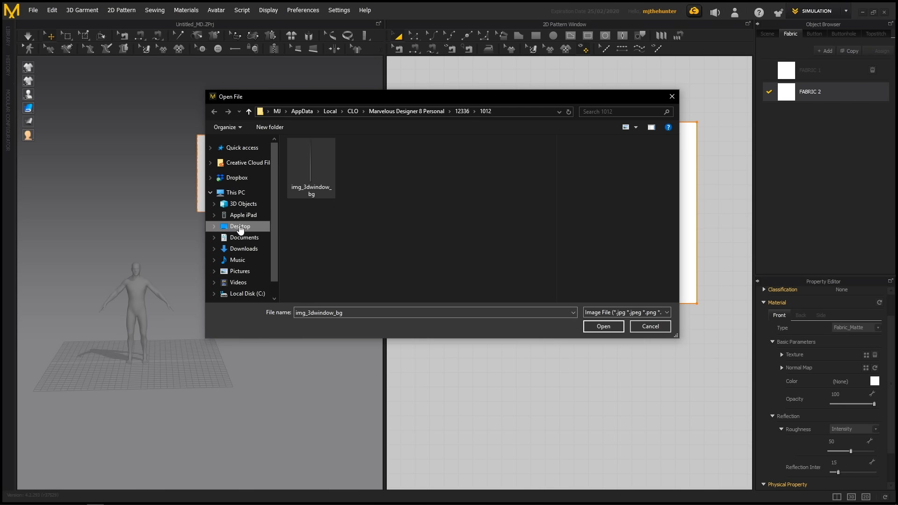
{"action": "left_click", "coordinate": [240, 227]}
{"action": "double_click", "coordinate": [416, 177]}
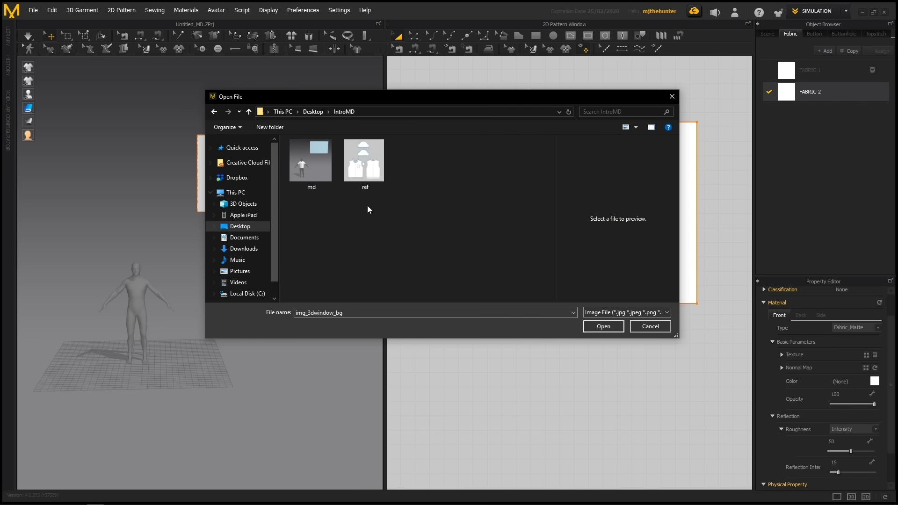
{"action": "left_click", "coordinate": [372, 165]}
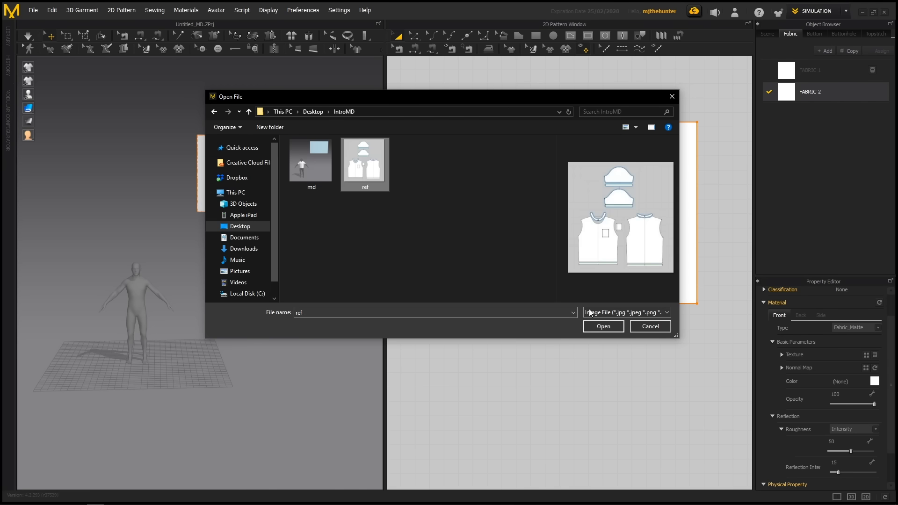
{"action": "left_click", "coordinate": [605, 327]}
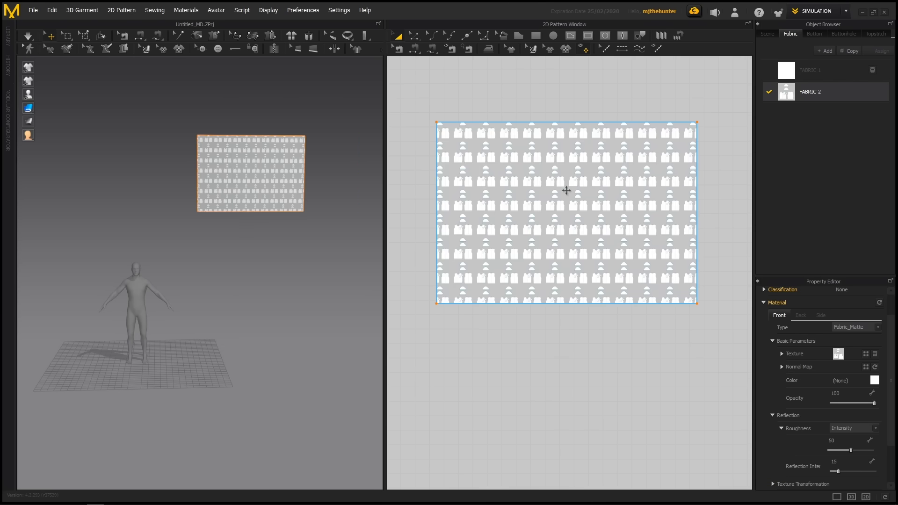
Examine the tiled reference texture on the rectangular pattern and look at the avatar up close in the 3D view.
{"action": "scroll", "coordinate": [597, 220], "scroll_direction": "up", "scroll_amount": 5}
{"action": "middle_click_drag", "start_coordinate": [566, 190], "coordinate": [610, 239]}
{"action": "scroll", "coordinate": [594, 214], "scroll_direction": "down", "scroll_amount": 2}
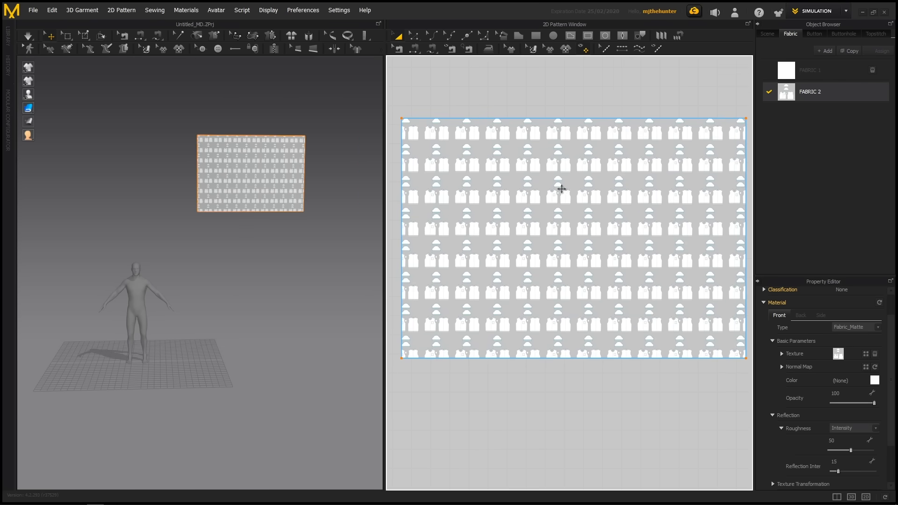
{"action": "middle_click_drag", "start_coordinate": [201, 280], "coordinate": [239, 254]}
{"action": "scroll", "coordinate": [276, 272], "scroll_direction": "up", "scroll_amount": 5}
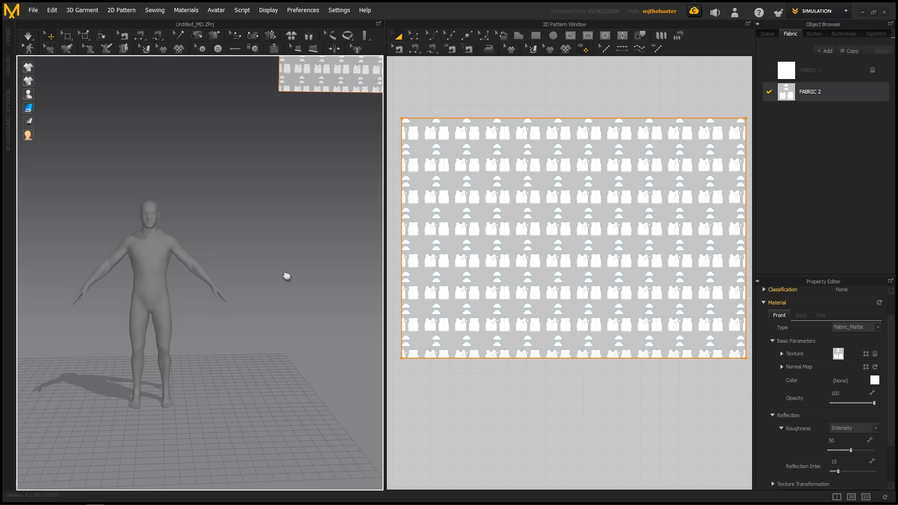
{"action": "scroll", "coordinate": [298, 286], "scroll_direction": "up", "scroll_amount": 1}
{"action": "middle_click_drag", "start_coordinate": [286, 275], "coordinate": [316, 264]}
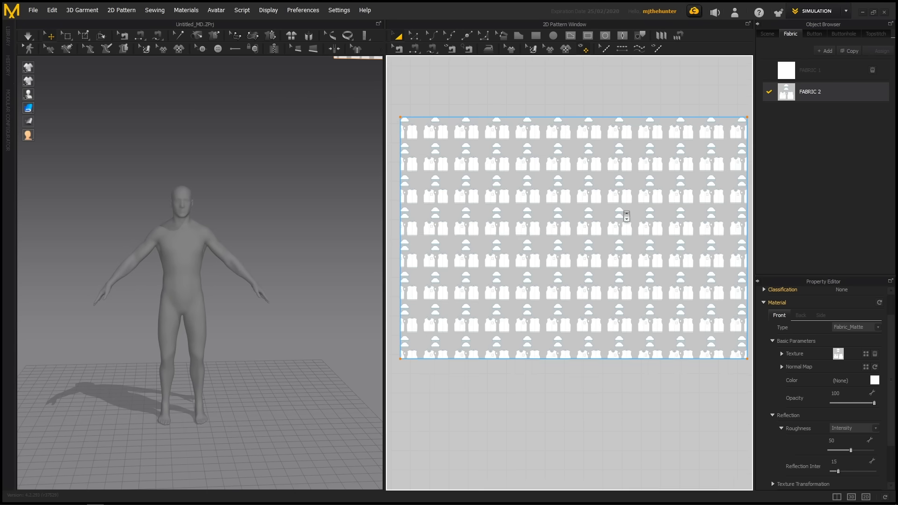
{"action": "scroll", "coordinate": [575, 209], "scroll_direction": "down", "scroll_amount": 2}
{"action": "scroll", "coordinate": [616, 245], "scroll_direction": "up", "scroll_amount": 4}
{"action": "scroll", "coordinate": [583, 219], "scroll_direction": "down", "scroll_amount": 3}
{"action": "scroll", "coordinate": [582, 219], "scroll_direction": "down", "scroll_amount": 3}
{"action": "scroll", "coordinate": [576, 204], "scroll_direction": "up", "scroll_amount": 3}
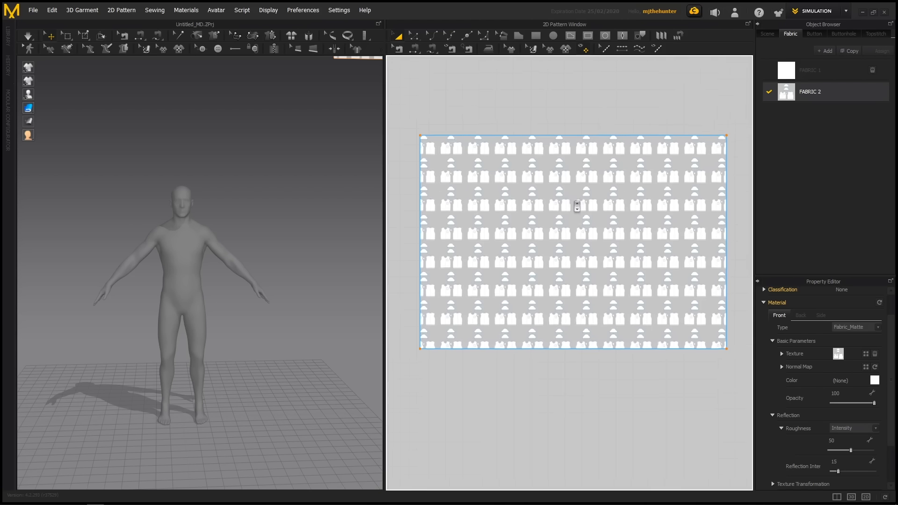
{"action": "middle_click_drag", "start_coordinate": [580, 208], "coordinate": [569, 218]}
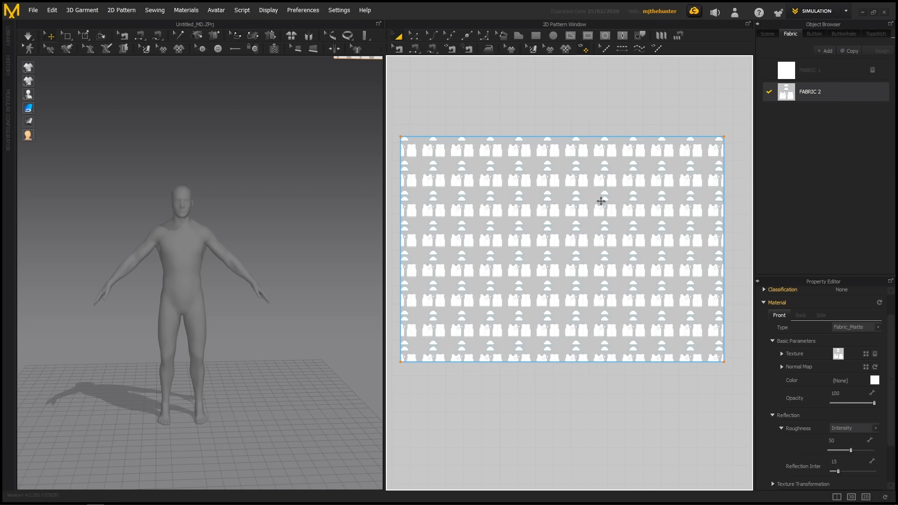
{"action": "scroll", "coordinate": [610, 203], "scroll_direction": "down", "scroll_amount": 8}
{"action": "scroll", "coordinate": [618, 208], "scroll_direction": "up", "scroll_amount": 5}
{"action": "middle_click_drag", "start_coordinate": [565, 234], "coordinate": [527, 283]}
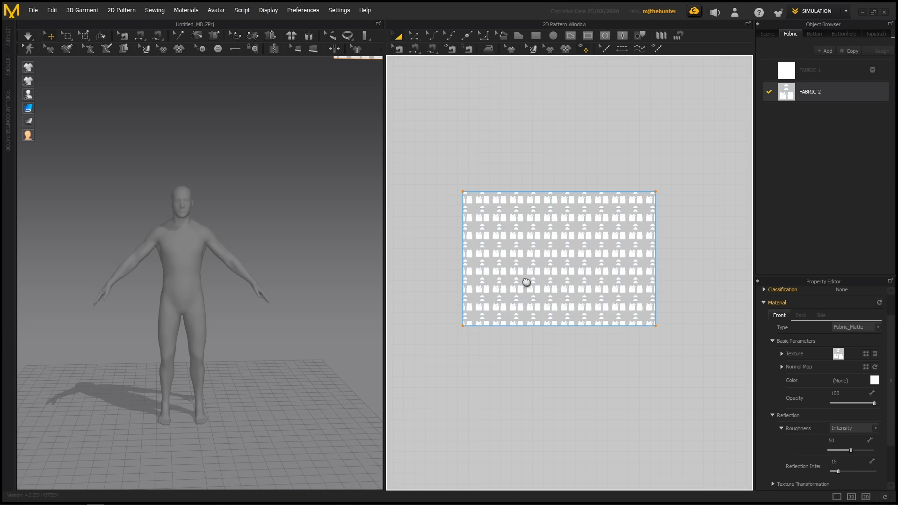
{"action": "scroll", "coordinate": [562, 267], "scroll_direction": "up", "scroll_amount": 2}
{"action": "middle_click_drag", "start_coordinate": [593, 248], "coordinate": [605, 252]}
{"action": "scroll", "coordinate": [618, 250], "scroll_direction": "up", "scroll_amount": 2}
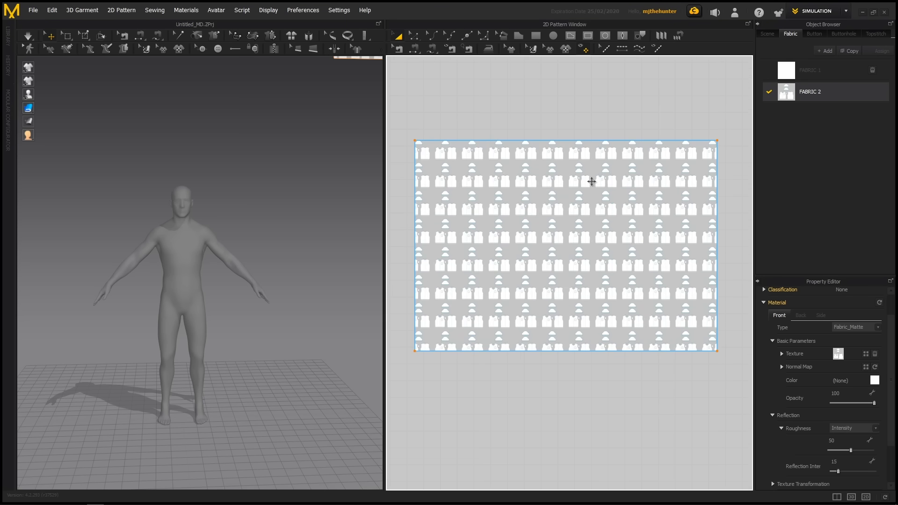
Start editing the rectangular pattern's texture with Edit Texture and try different placements for the tiled image.
{"action": "key", "text": "t"}
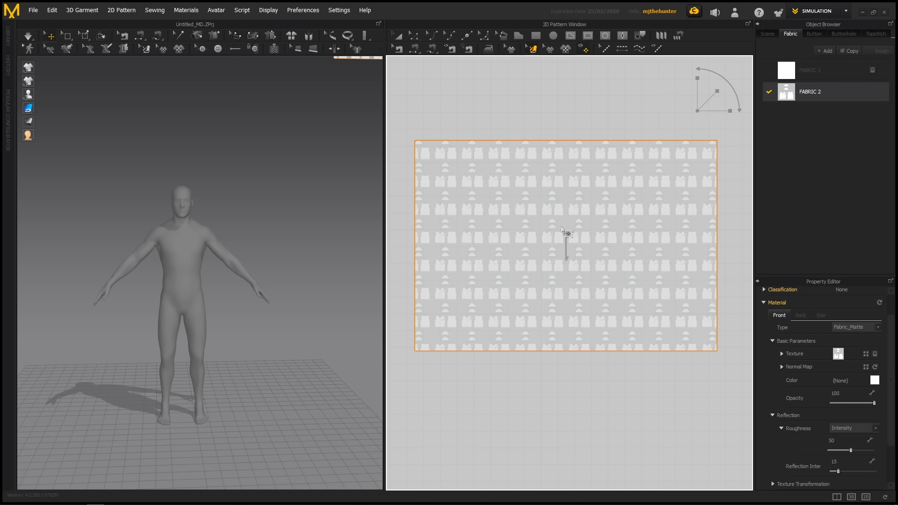
{"action": "left_click", "coordinate": [572, 255]}
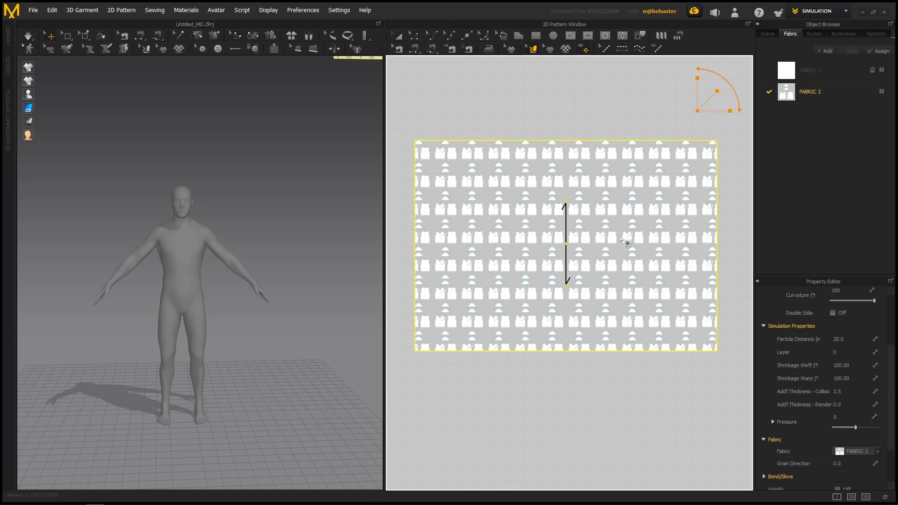
{"action": "left_click", "coordinate": [621, 236]}
{"action": "left_click", "coordinate": [549, 271]}
{"action": "left_click", "coordinate": [504, 237]}
{"action": "left_click", "coordinate": [590, 223]}
{"action": "left_click", "coordinate": [636, 247]}
{"action": "left_click", "coordinate": [559, 244]}
{"action": "left_click", "coordinate": [582, 245]}
{"action": "left_click", "coordinate": [565, 245]}
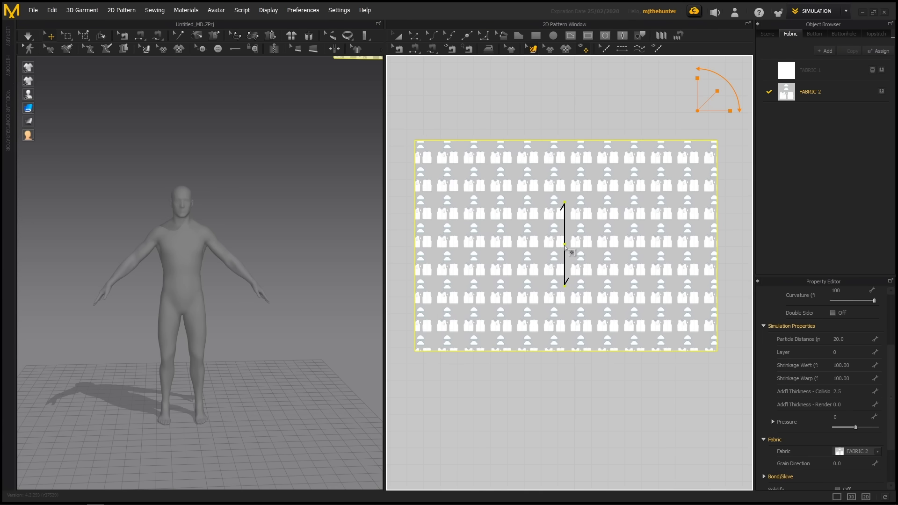
Try tilting the texture's grain direction on the rectangular pattern and undo the rotation.
{"action": "left_click_drag", "start_coordinate": [565, 238], "coordinate": [575, 218]}
{"action": "key", "text": "ctrl+z"}
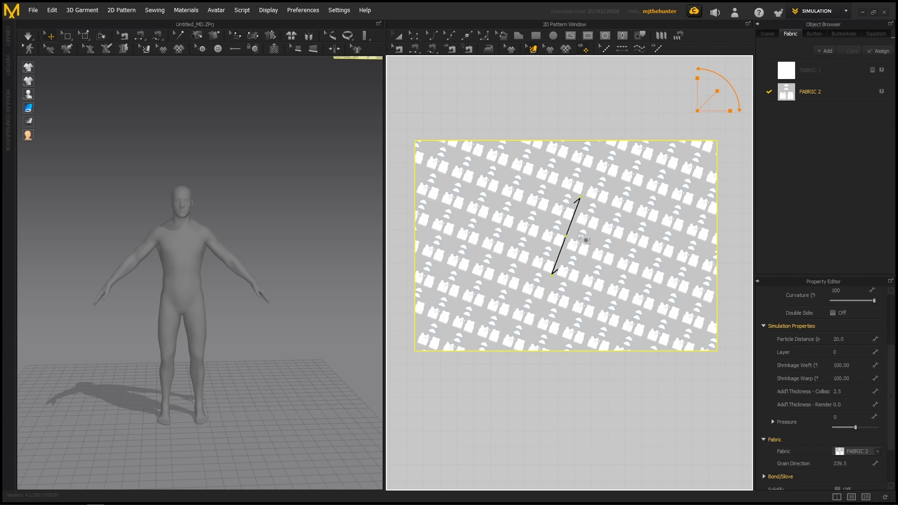
{"action": "key", "text": "ctrl+z"}
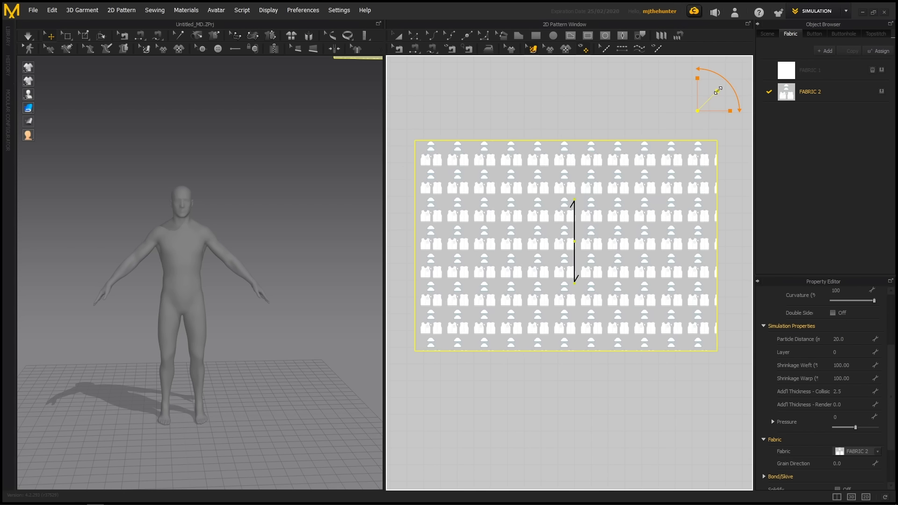
Enlarge the reference texture proportionally and reposition it until one complete front shirt piece sits in the middle of the rectangular pattern.
{"action": "left_click_drag", "start_coordinate": [718, 91], "coordinate": [874, 1]}
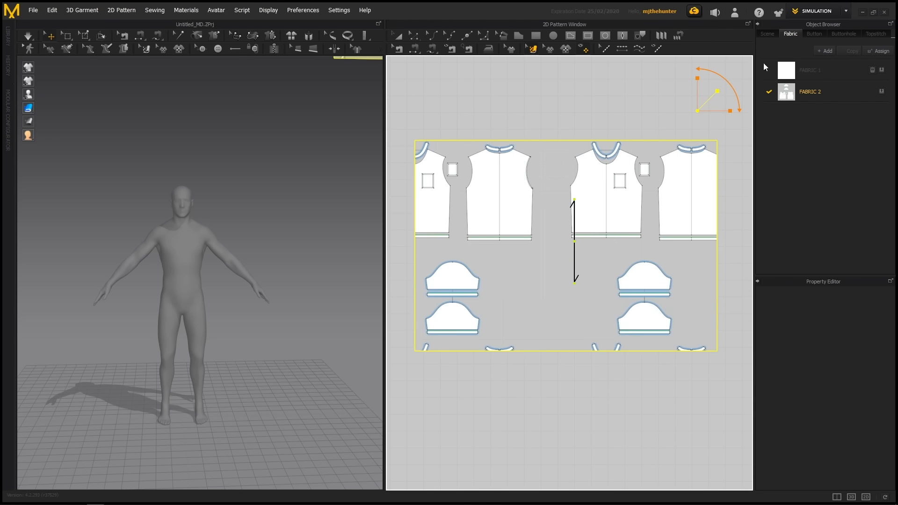
{"action": "mouse_move", "coordinate": [718, 91]}
{"action": "left_mouse_down"}
{"action": "mouse_move", "coordinate": [739, 72]}
{"action": "mouse_move", "coordinate": [706, 102]}
{"action": "mouse_move", "coordinate": [728, 82]}
{"action": "left_mouse_up"}
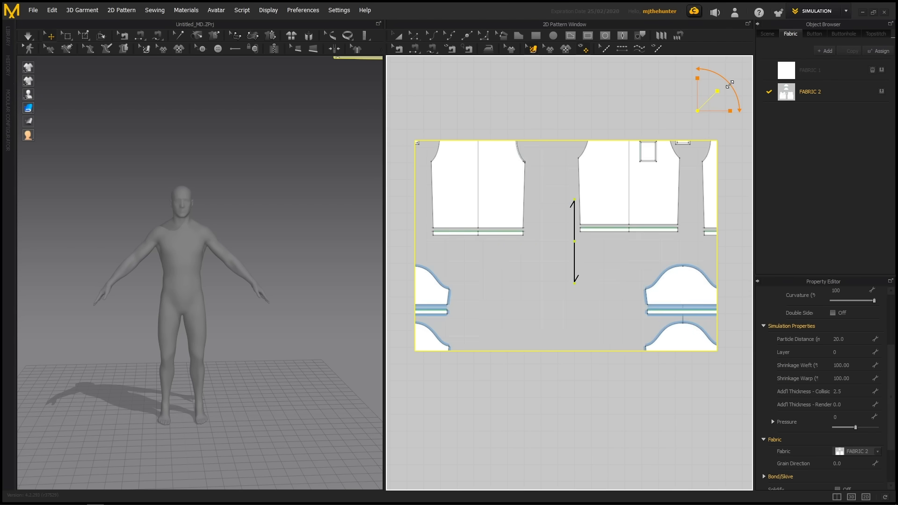
{"action": "left_click_drag", "start_coordinate": [602, 225], "coordinate": [539, 296]}
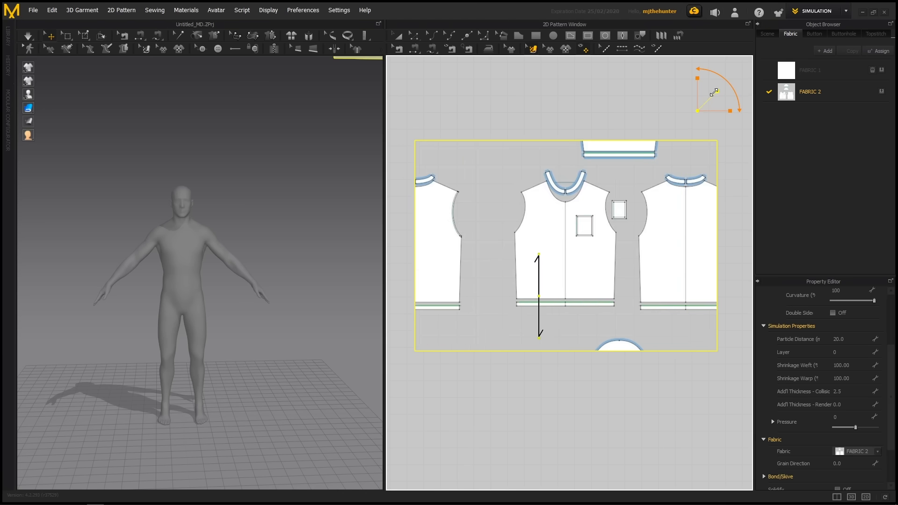
{"action": "left_click_drag", "start_coordinate": [718, 91], "coordinate": [723, 84]}
{"action": "left_click_drag", "start_coordinate": [627, 212], "coordinate": [610, 231]}
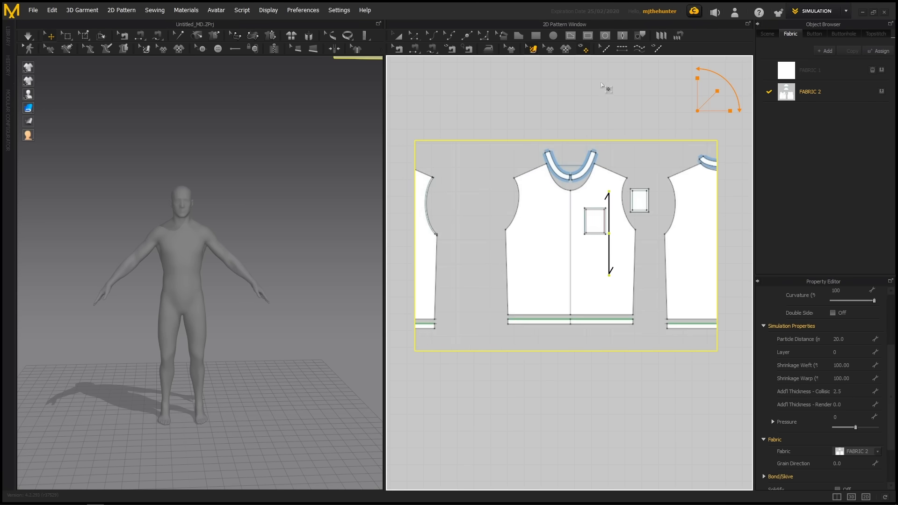
{"action": "left_click", "coordinate": [603, 87]}
Move the rectangular pattern onto the avatar silhouette in the 2D Pattern Window, placing the front shirt piece over the torso.
{"action": "scroll", "coordinate": [576, 159], "scroll_direction": "down", "scroll_amount": 5}
{"action": "middle_click_drag", "start_coordinate": [576, 160], "coordinate": [663, 127]}
{"action": "scroll", "coordinate": [674, 197], "scroll_direction": "up", "scroll_amount": 2}
{"action": "left_click", "coordinate": [693, 224]}
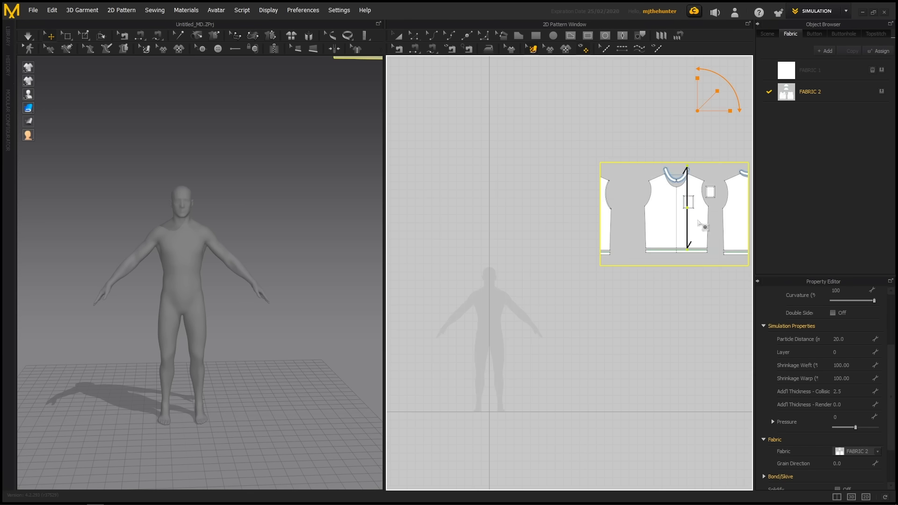
{"action": "key", "text": "a"}
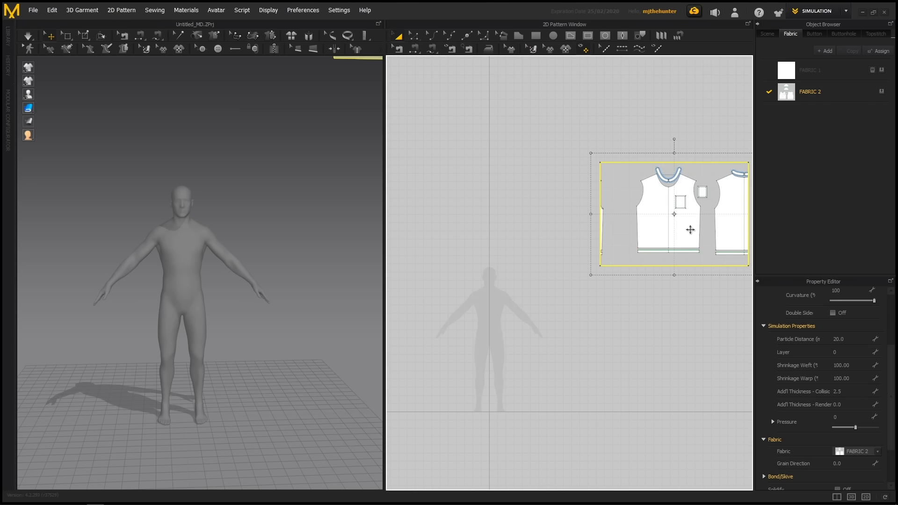
{"action": "left_click_drag", "start_coordinate": [705, 229], "coordinate": [529, 317]}
{"action": "middle_click_drag", "start_coordinate": [534, 319], "coordinate": [641, 292]}
{"action": "scroll", "coordinate": [565, 296], "scroll_direction": "up", "scroll_amount": 5}
{"action": "scroll", "coordinate": [640, 292], "scroll_direction": "up", "scroll_amount": 3}
{"action": "left_click_drag", "start_coordinate": [622, 285], "coordinate": [627, 314]}
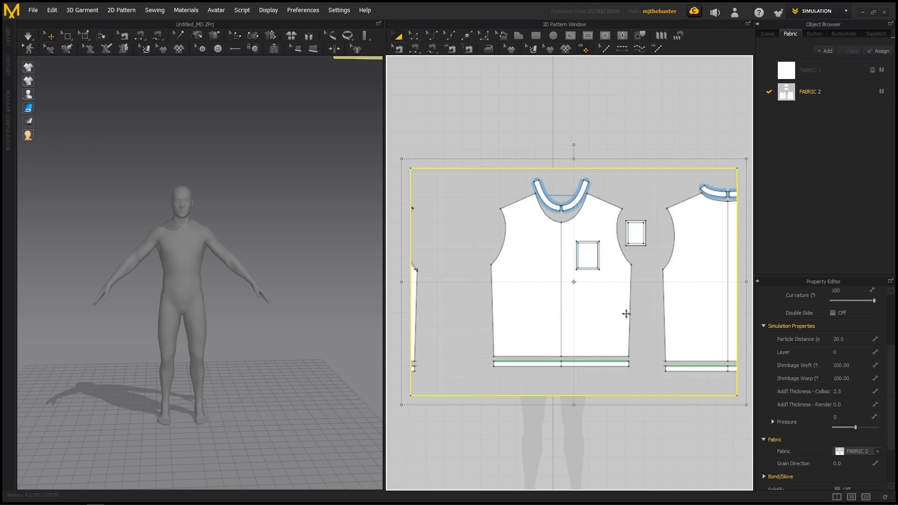
Shift the reference texture on the rectangular pattern and reduce its scale so the front and back shirt pieces both fit.
{"action": "left_click", "coordinate": [649, 93]}
{"action": "left_click", "coordinate": [625, 321]}
{"action": "key", "text": "t"}
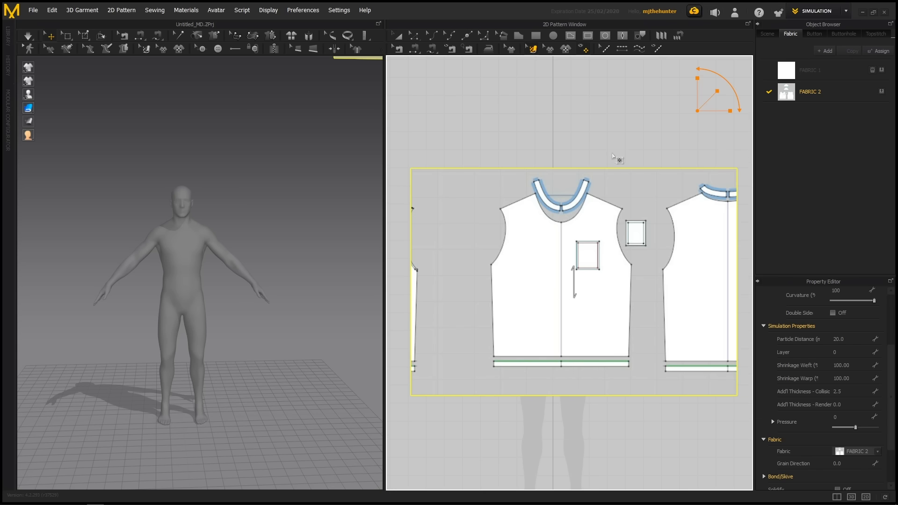
{"action": "left_click", "coordinate": [717, 94]}
{"action": "left_click", "coordinate": [631, 235]}
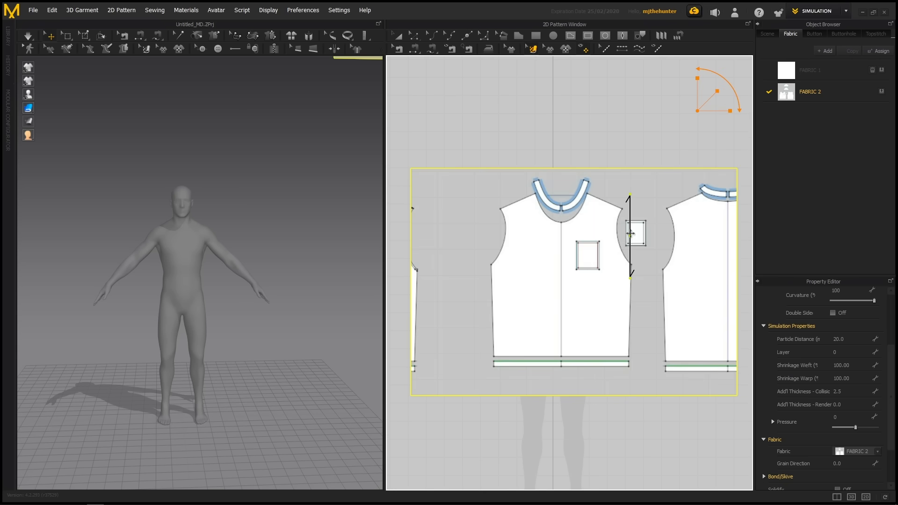
{"action": "left_click", "coordinate": [587, 272]}
{"action": "left_click_drag", "start_coordinate": [715, 90], "coordinate": [712, 97]}
{"action": "left_click", "coordinate": [592, 142]}
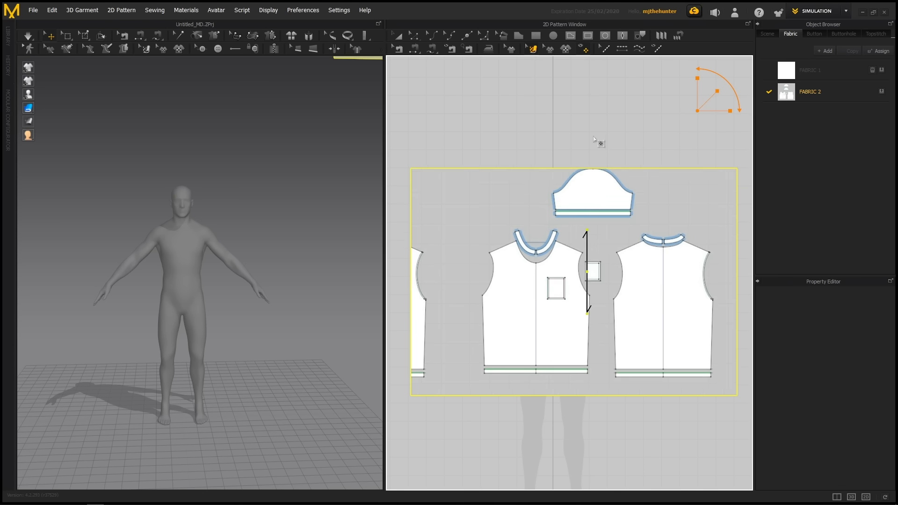
Move the rectangular pattern slightly so the front shirt piece's centre line meets the avatar silhouette's centre, and deselect it.
{"action": "middle_click_drag", "start_coordinate": [588, 137], "coordinate": [589, 98]}
{"action": "scroll", "coordinate": [589, 115], "scroll_direction": "up", "scroll_amount": 1}
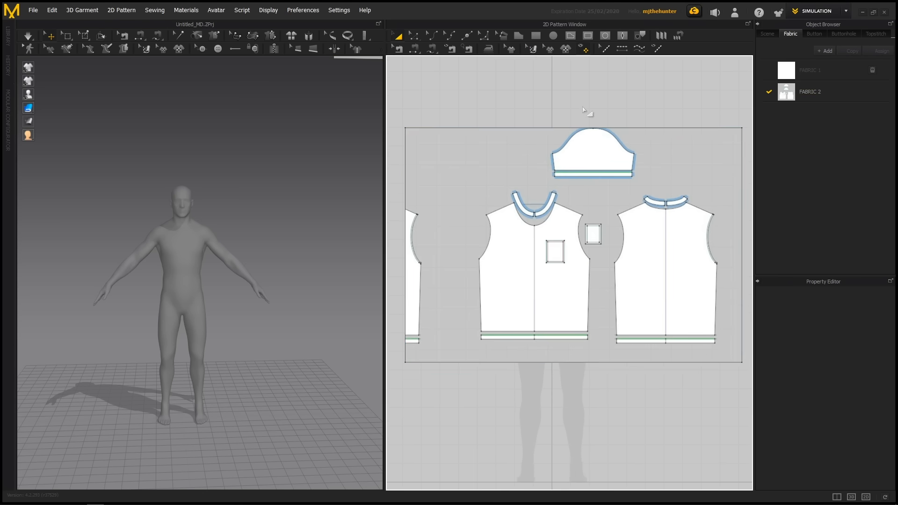
{"action": "left_click", "coordinate": [592, 234]}
{"action": "left_click_drag", "start_coordinate": [593, 234], "coordinate": [623, 207]}
{"action": "left_click", "coordinate": [588, 357]}
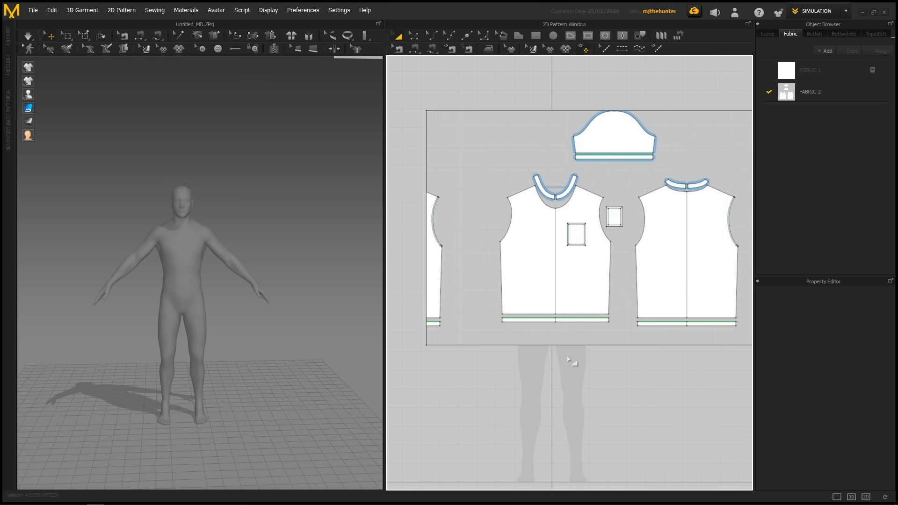
Return to Edit Texture and scale the reference image down slightly to match the shirt pieces to the avatar silhouette.
{"action": "key", "text": "n"}
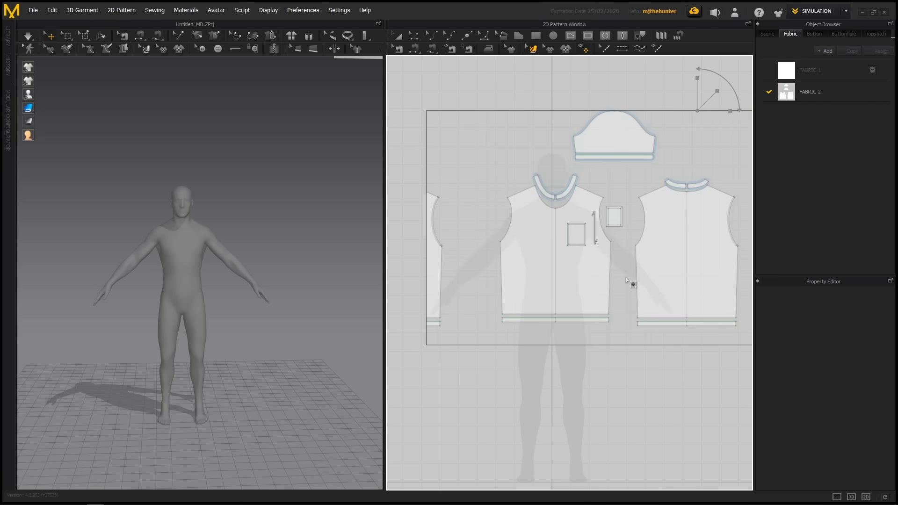
{"action": "left_click", "coordinate": [613, 231]}
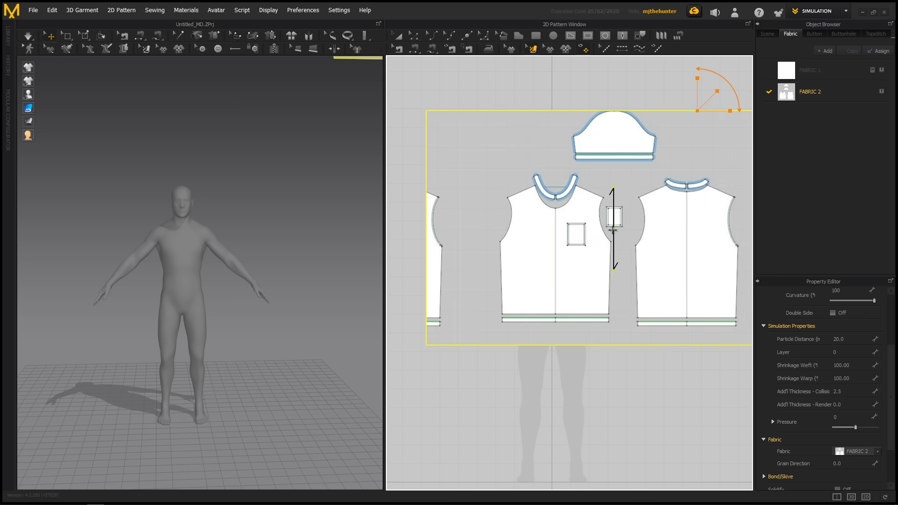
{"action": "left_click_drag", "start_coordinate": [717, 91], "coordinate": [686, 119]}
{"action": "left_click", "coordinate": [622, 137]}
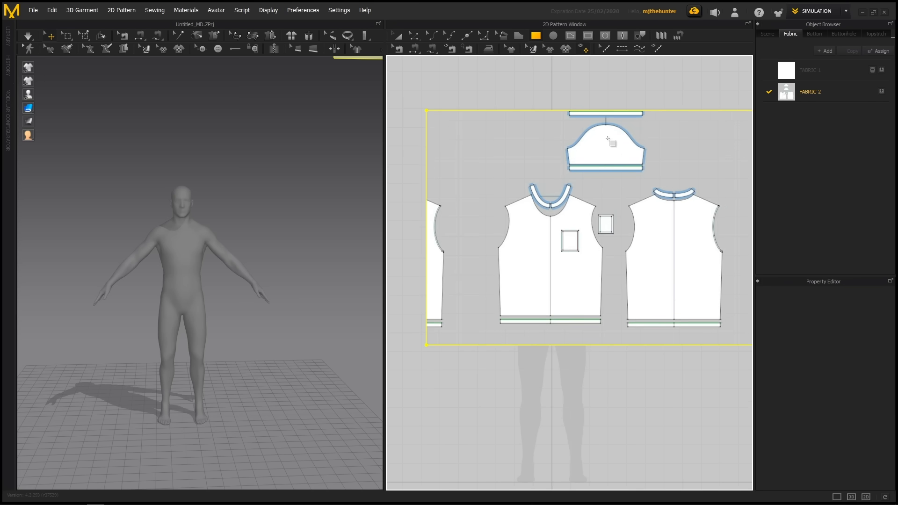
{"action": "left_click", "coordinate": [608, 141]}
{"action": "key", "text": "s"}
{"action": "left_click", "coordinate": [605, 107]}
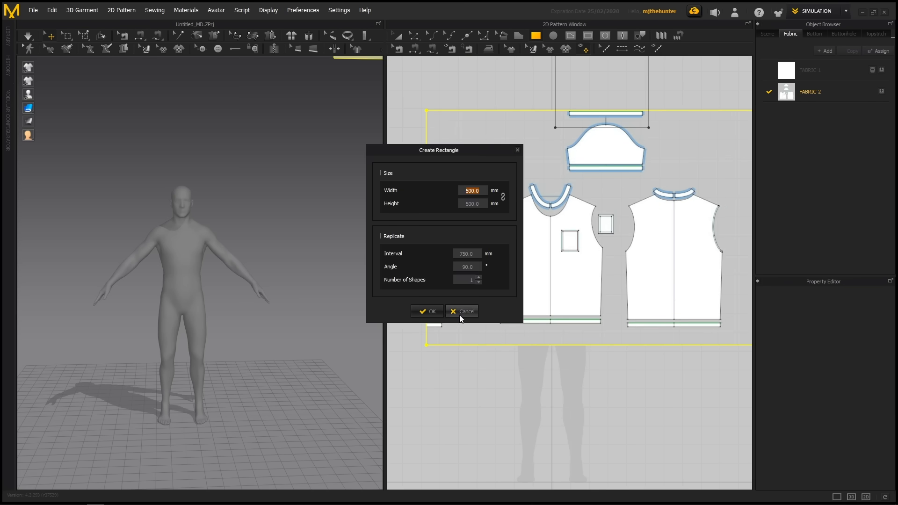
{"action": "left_click", "coordinate": [459, 315]}
{"action": "left_click", "coordinate": [574, 131]}
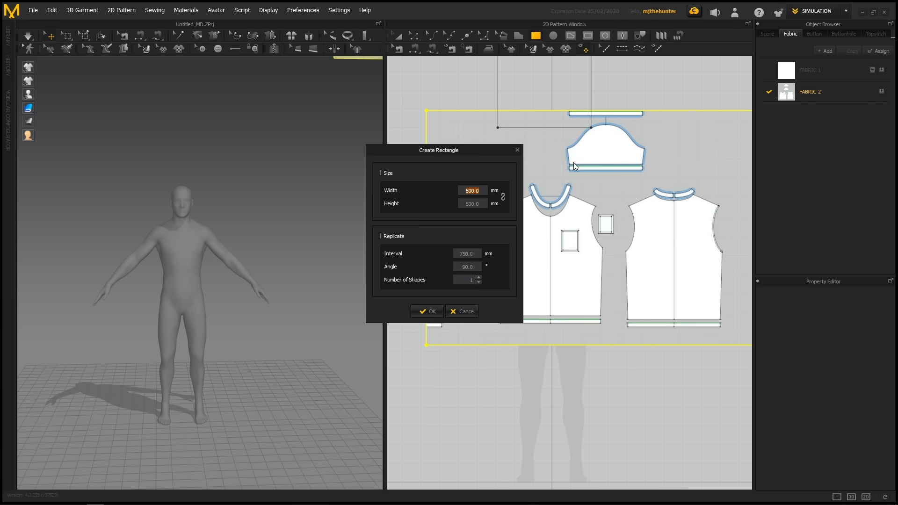
{"action": "left_click", "coordinate": [465, 315]}
Move the rectangular reference pattern off the avatar silhouette to the empty area beside it in the 2D Pattern Window, and deselect it.
{"action": "key", "text": "a"}
{"action": "middle_click_drag", "start_coordinate": [634, 146], "coordinate": [605, 171]}
{"action": "scroll", "coordinate": [605, 170], "scroll_direction": "down", "scroll_amount": 3}
{"action": "left_click", "coordinate": [572, 147]}
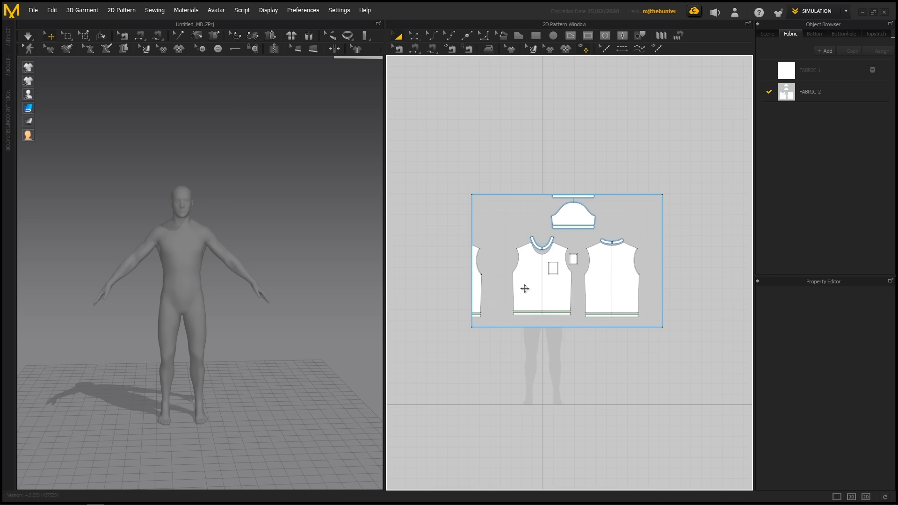
{"action": "left_click_drag", "start_coordinate": [575, 269], "coordinate": [692, 239]}
{"action": "middle_click_drag", "start_coordinate": [669, 277], "coordinate": [563, 275]}
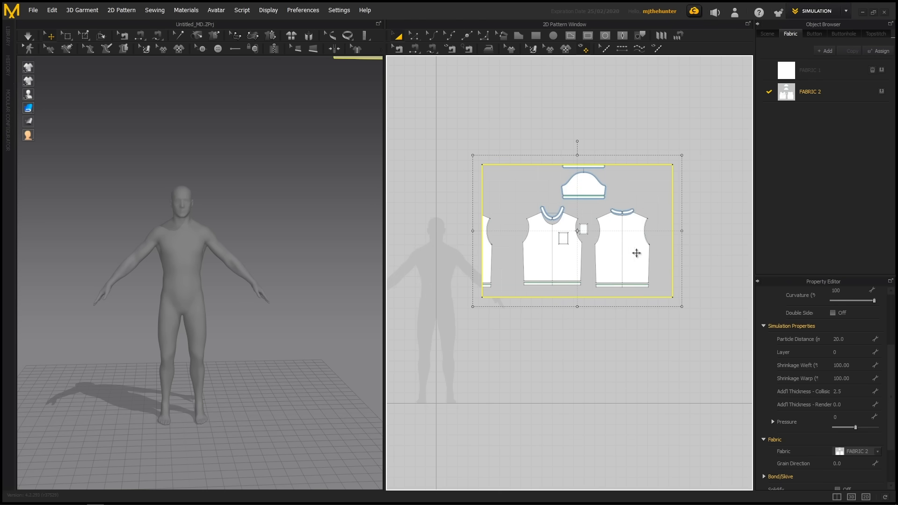
{"action": "left_click_drag", "start_coordinate": [638, 253], "coordinate": [702, 244]}
{"action": "left_click", "coordinate": [663, 341]}
{"action": "middle_click_drag", "start_coordinate": [616, 314], "coordinate": [564, 309]}
{"action": "left_click_drag", "start_coordinate": [610, 229], "coordinate": [624, 230]}
{"action": "left_click", "coordinate": [631, 314]}
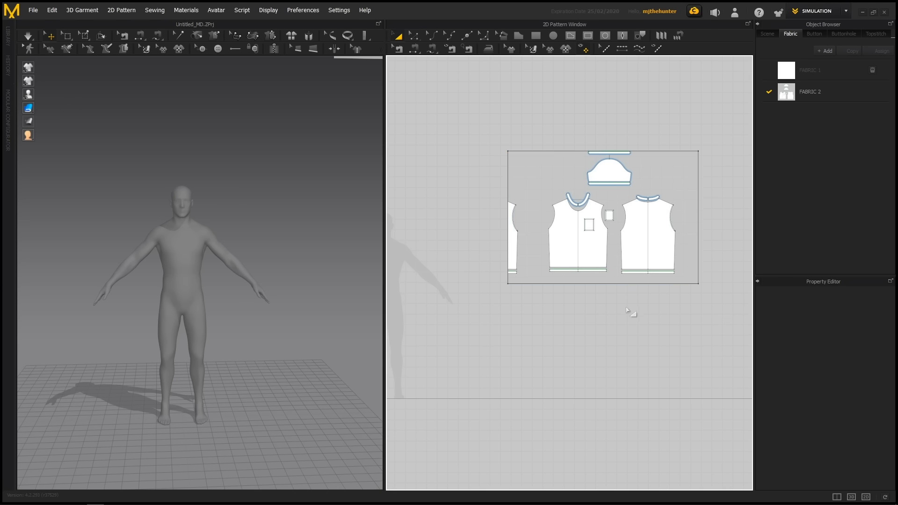
{"action": "middle_click_drag", "start_coordinate": [573, 230], "coordinate": [600, 238]}
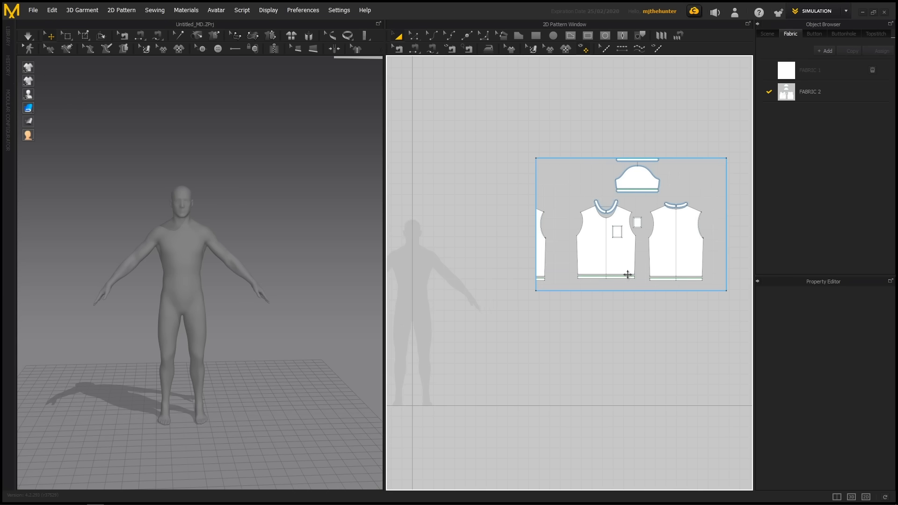
{"action": "scroll", "coordinate": [586, 236], "scroll_direction": "up", "scroll_amount": 3}
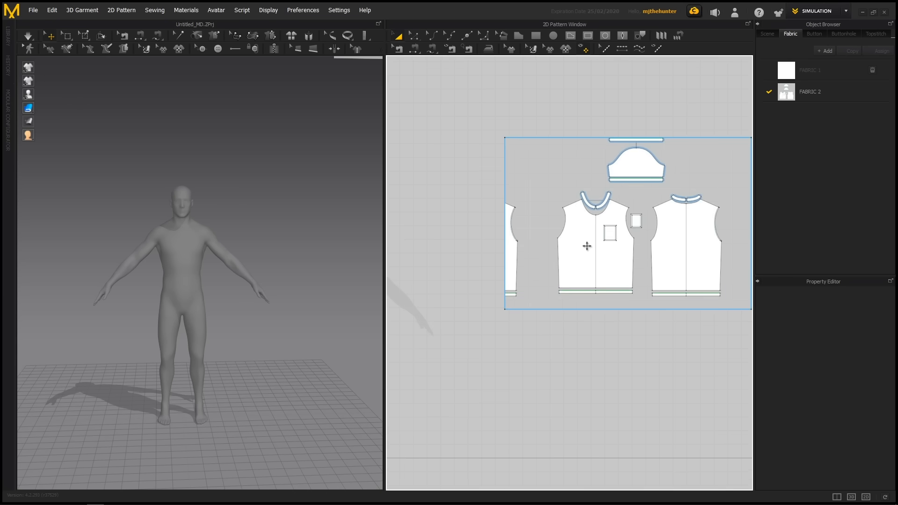
{"action": "scroll", "coordinate": [587, 257], "scroll_direction": "up", "scroll_amount": 3}
{"action": "scroll", "coordinate": [604, 258], "scroll_direction": "up", "scroll_amount": 2}
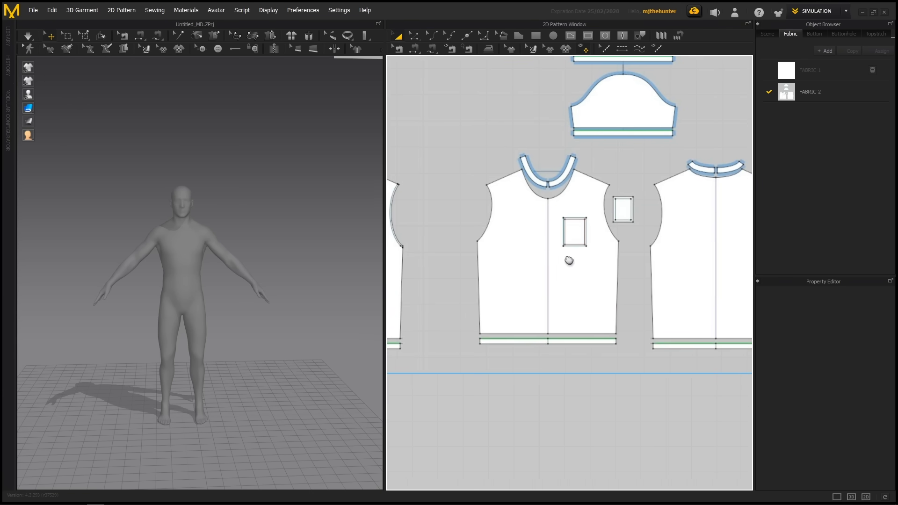
{"action": "scroll", "coordinate": [588, 265], "scroll_direction": "up", "scroll_amount": 3}
{"action": "middle_click_drag", "start_coordinate": [590, 240], "coordinate": [592, 257]}
{"action": "scroll", "coordinate": [596, 266], "scroll_direction": "up", "scroll_amount": 2}
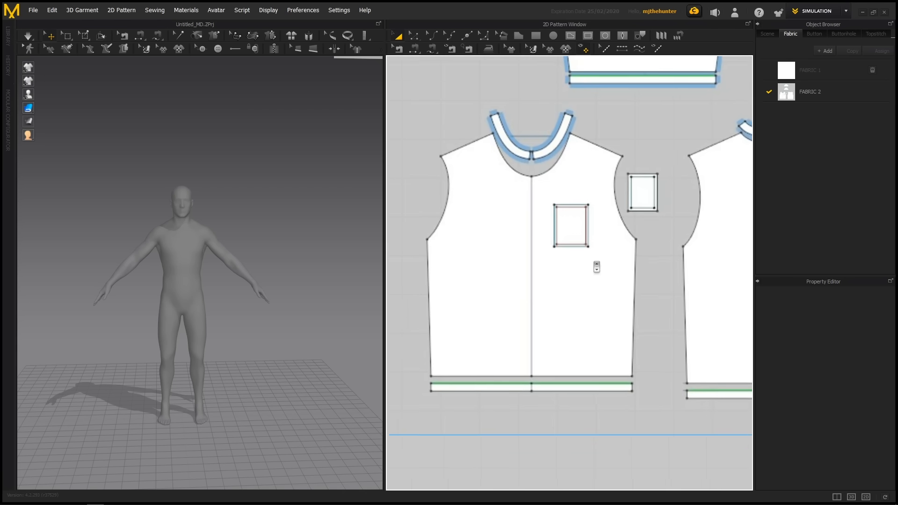
{"action": "middle_click_drag", "start_coordinate": [541, 185], "coordinate": [542, 194]}
{"action": "right_click", "coordinate": [560, 209]}
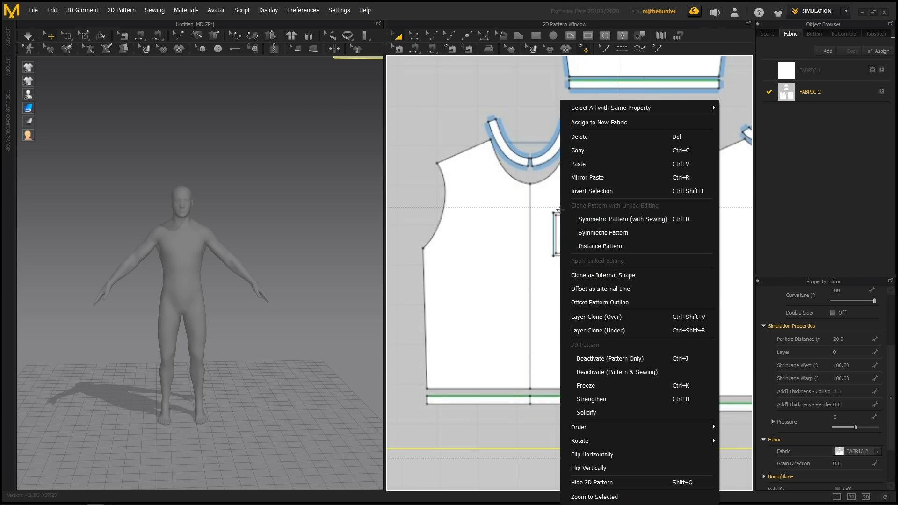
{"action": "left_click", "coordinate": [511, 464]}
{"action": "right_click", "coordinate": [512, 466]}
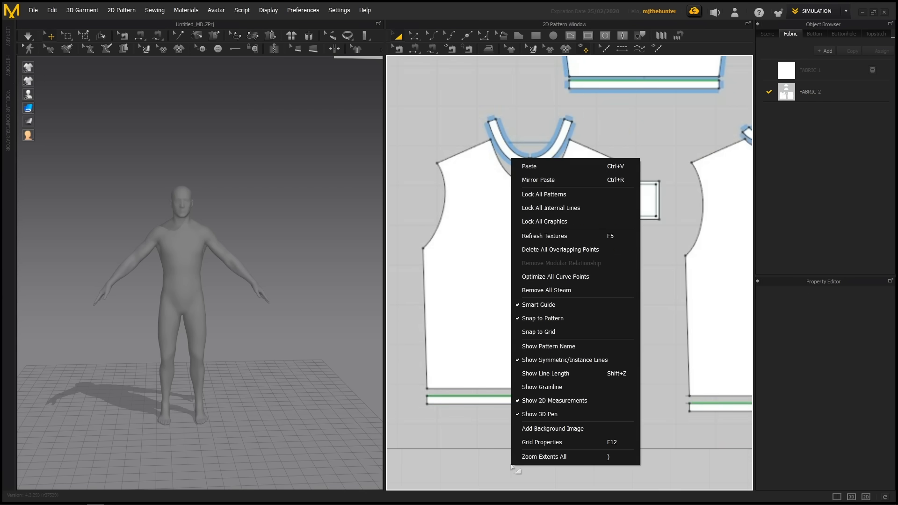
{"action": "left_click", "coordinate": [508, 466]}
{"action": "middle_click_drag", "start_coordinate": [596, 285], "coordinate": [601, 275]}
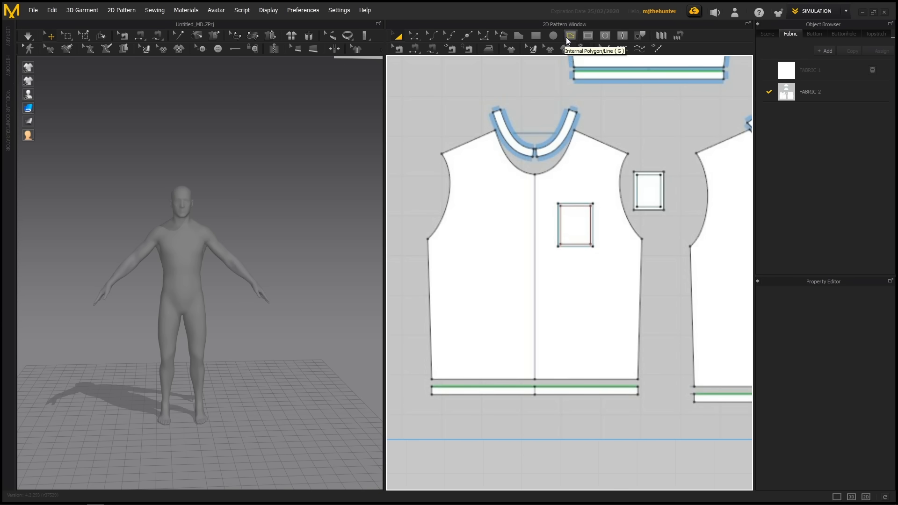
Draw a closed polygon test pattern in the empty area below the reference, using straight edges and one curved point.
{"action": "left_click", "coordinate": [518, 35]}
{"action": "scroll", "coordinate": [604, 153], "scroll_direction": "down", "scroll_amount": 5}
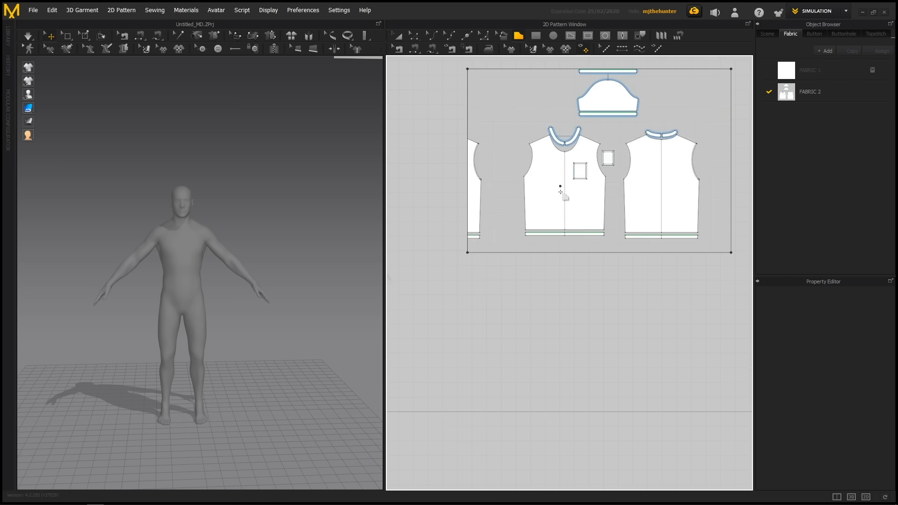
{"action": "left_click", "coordinate": [547, 348]}
{"action": "left_click", "coordinate": [606, 290]}
{"action": "left_click", "coordinate": [678, 331]}
{"action": "left_click", "coordinate": [664, 387]}
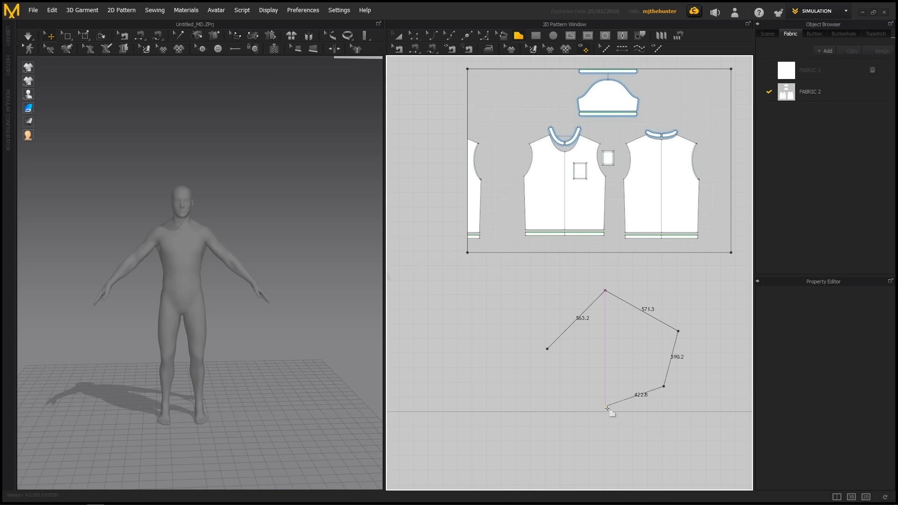
{"action": "left_click", "coordinate": [592, 423]}
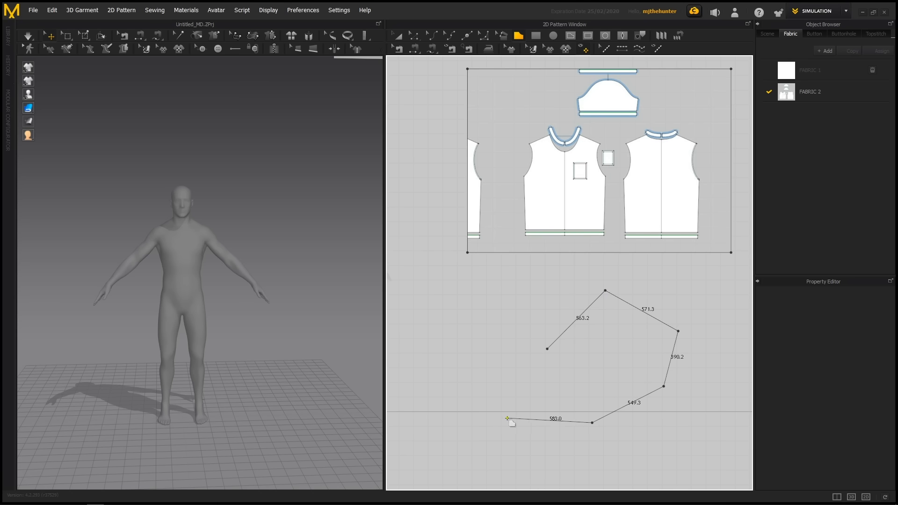
{"action": "left_click", "coordinate": [506, 419]}
{"action": "left_click_drag", "start_coordinate": [485, 369], "coordinate": [506, 317]}
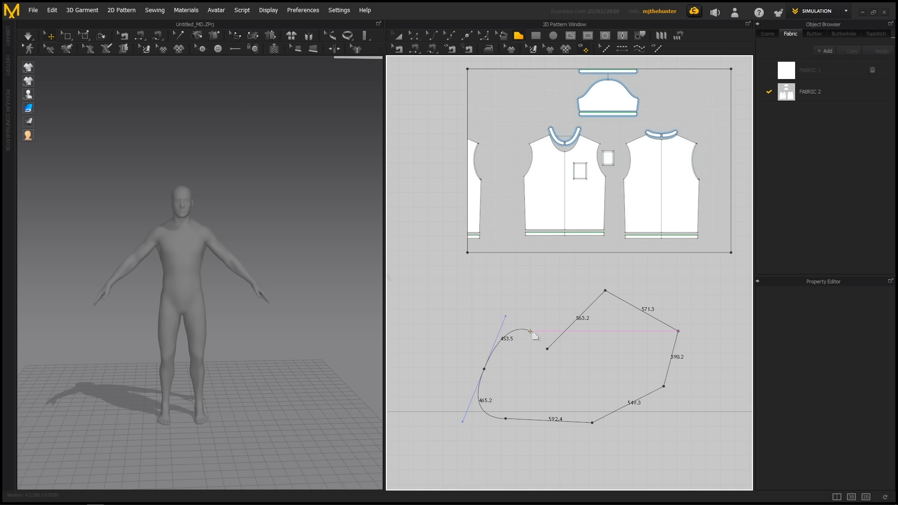
{"action": "left_click", "coordinate": [557, 349]}
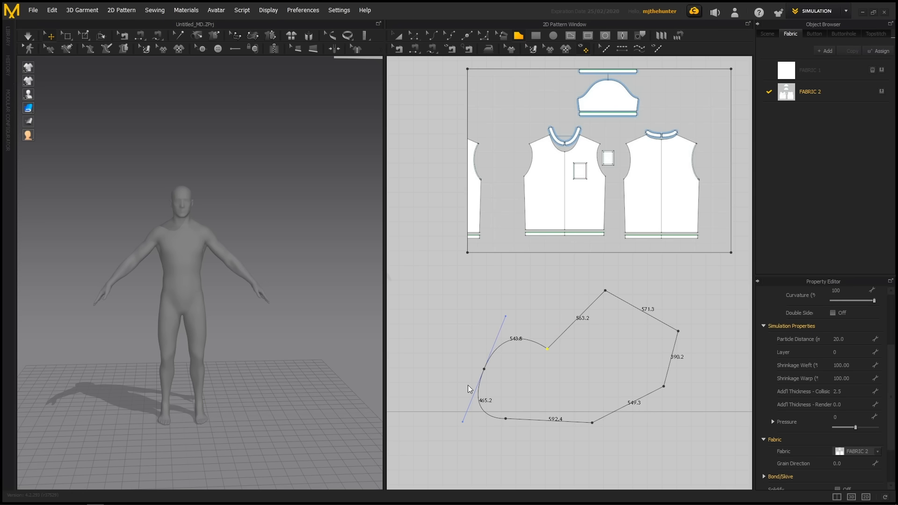
{"action": "key", "text": "a"}
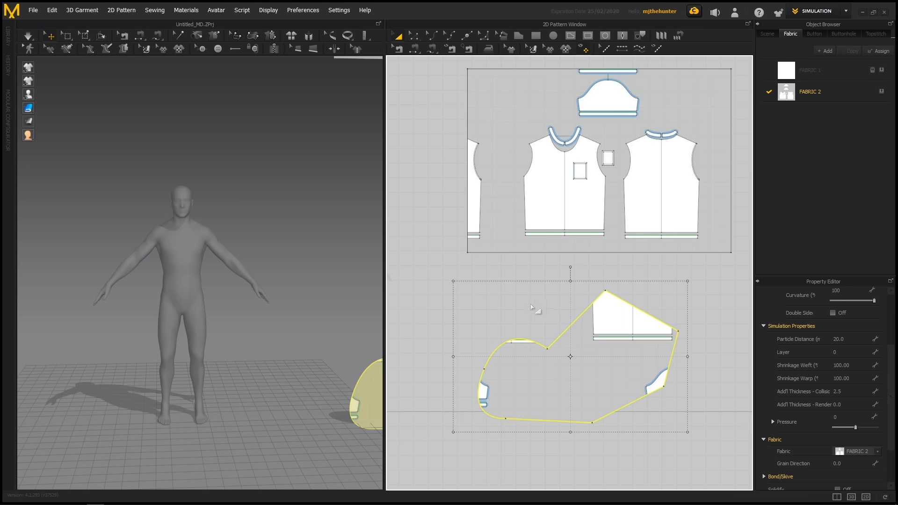
Delete the polygon test pattern below the reference.
{"action": "scroll", "coordinate": [556, 308], "scroll_direction": "up", "scroll_amount": 1}
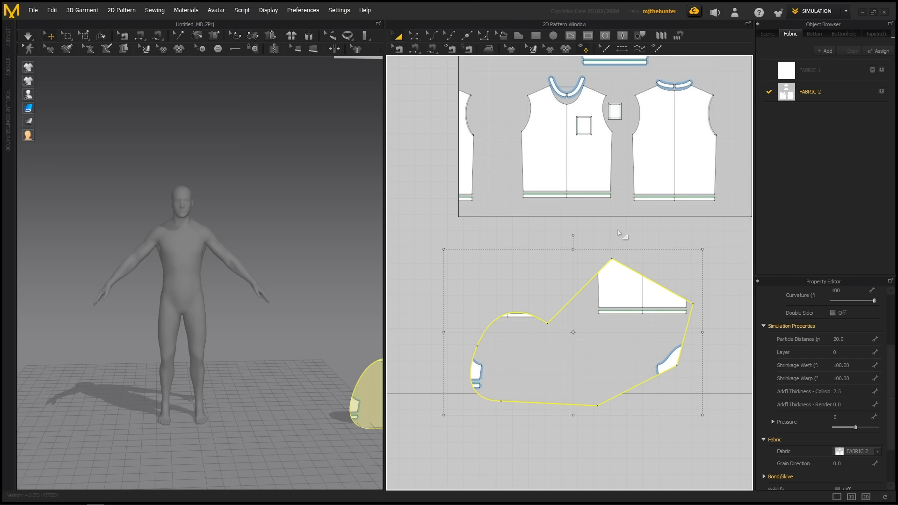
{"action": "left_click", "coordinate": [623, 240]}
{"action": "left_click", "coordinate": [616, 300]}
{"action": "key", "text": "Delete"}
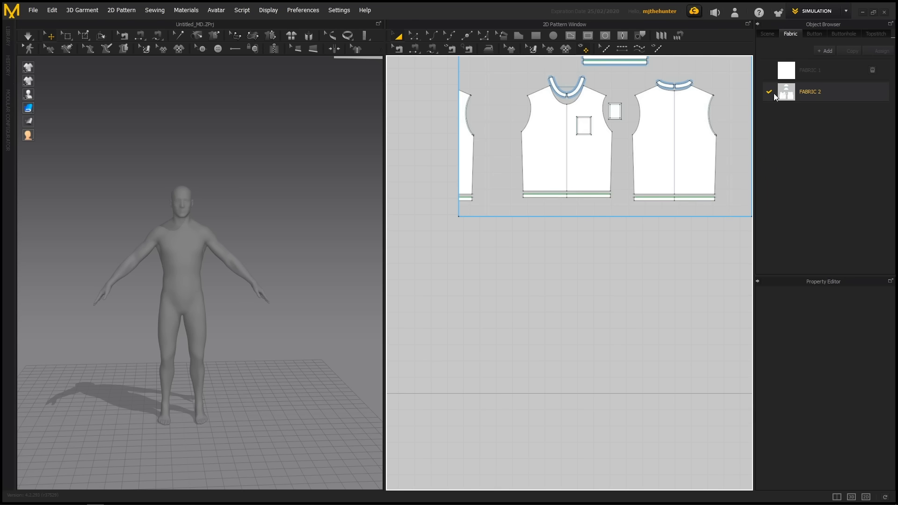
Make FABRIC 1 the default fabric for new patterns.
{"action": "left_click", "coordinate": [768, 71]}
{"action": "middle_click_drag", "start_coordinate": [638, 280], "coordinate": [575, 339]}
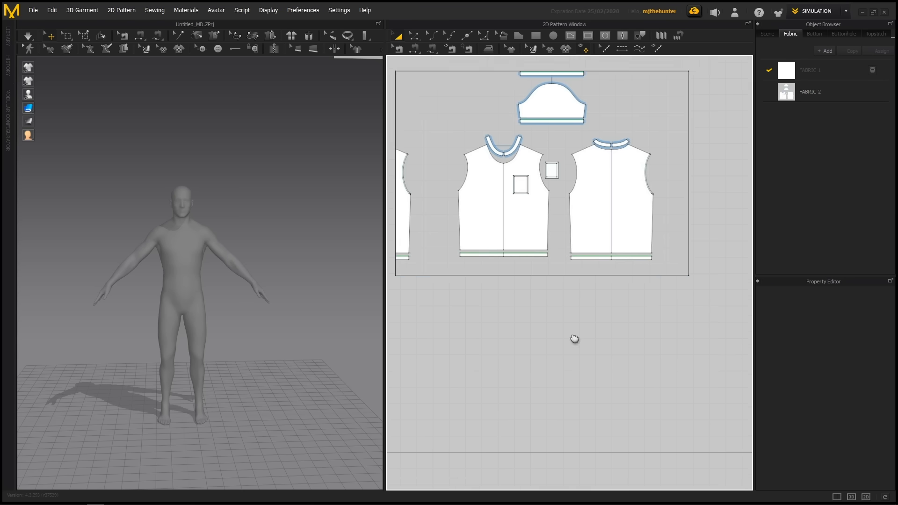
{"action": "scroll", "coordinate": [571, 281], "scroll_direction": "up", "scroll_amount": 5}
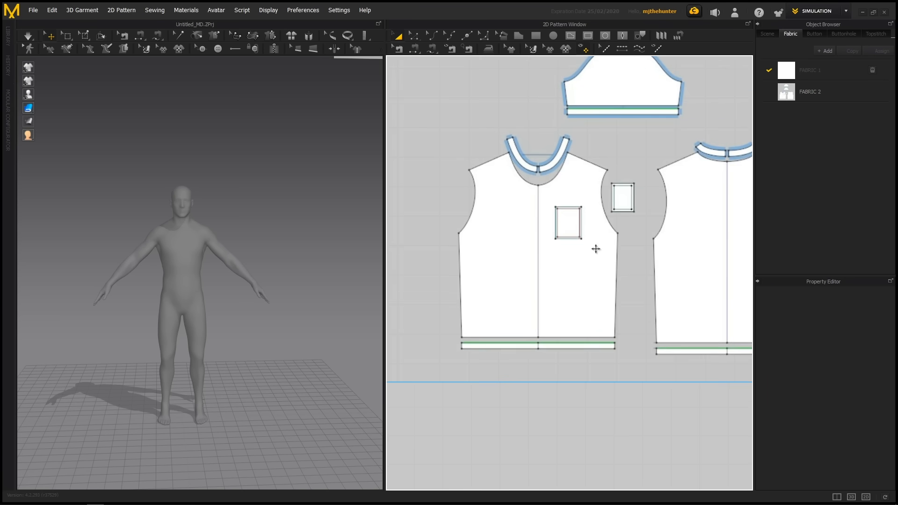
Trace the pocket-side half of the front shirt piece as a closed straight-edged polygon through neckline centre, shoulder, armhole and hem corners.
{"action": "left_click", "coordinate": [518, 35]}
{"action": "scroll", "coordinate": [560, 226], "scroll_direction": "up", "scroll_amount": 3}
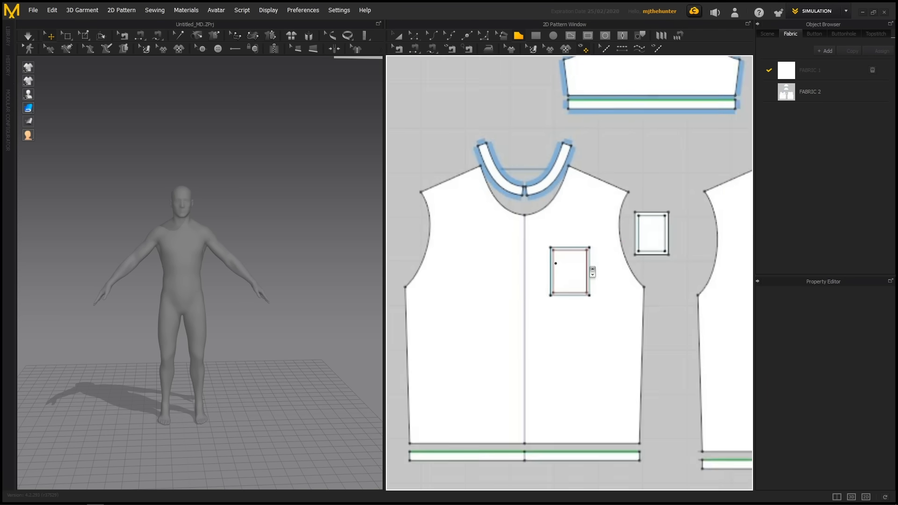
{"action": "middle_click_drag", "start_coordinate": [604, 215], "coordinate": [603, 210]}
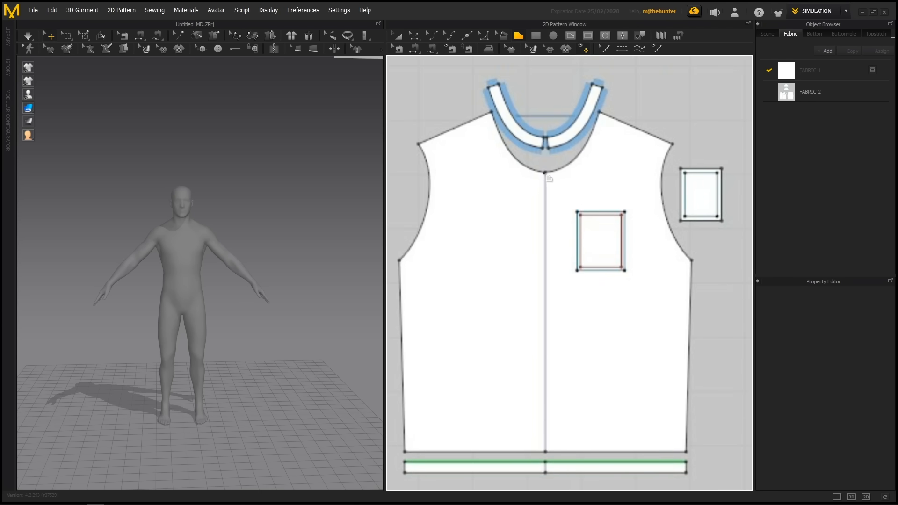
{"action": "middle_click_drag", "start_coordinate": [576, 186], "coordinate": [562, 141]}
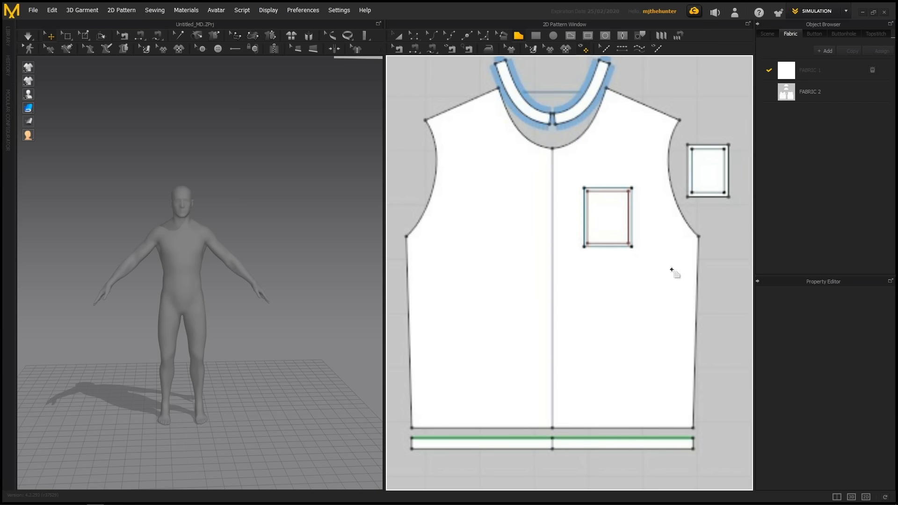
{"action": "left_click", "coordinate": [555, 147]}
{"action": "left_click", "coordinate": [608, 88]}
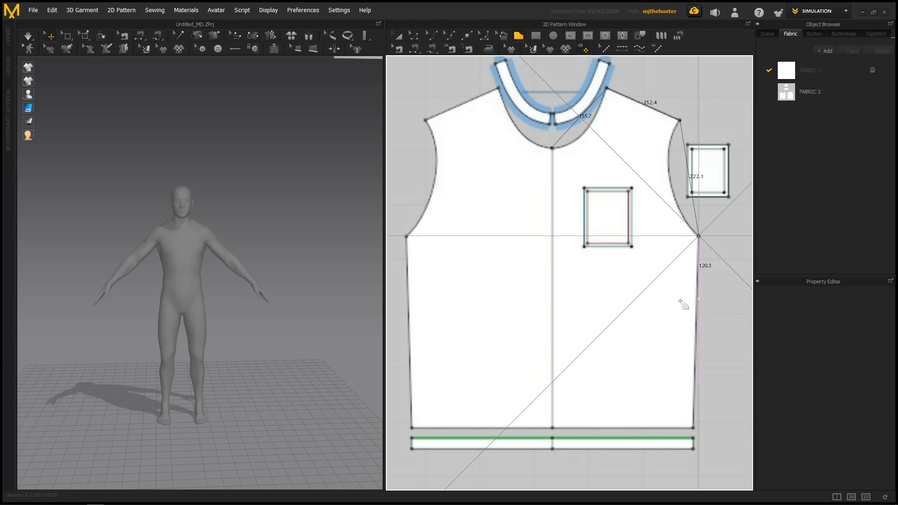
{"action": "left_click", "coordinate": [699, 427]}
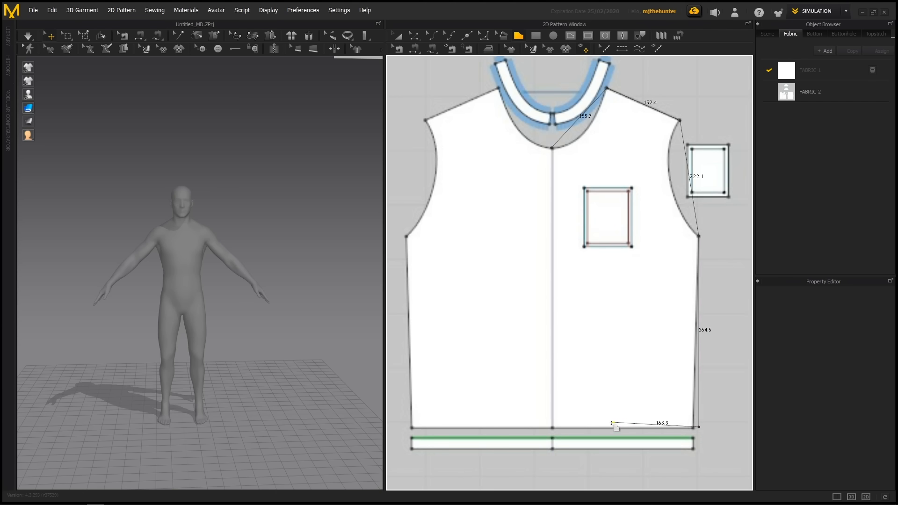
{"action": "left_click", "coordinate": [551, 427]}
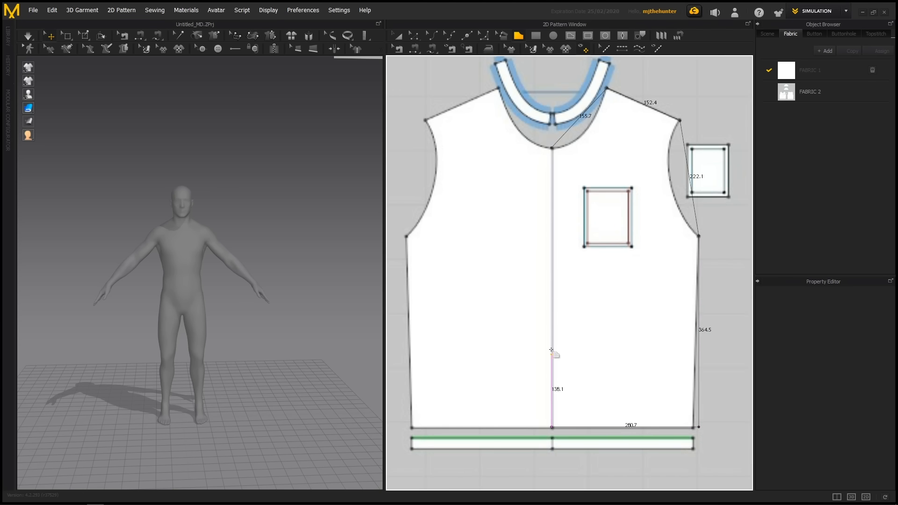
{"action": "left_click", "coordinate": [552, 148]}
Move the traced half-front pattern off the reference and onto the avatar silhouette's torso in the 2D Pattern Window.
{"action": "scroll", "coordinate": [608, 243], "scroll_direction": "down", "scroll_amount": 5}
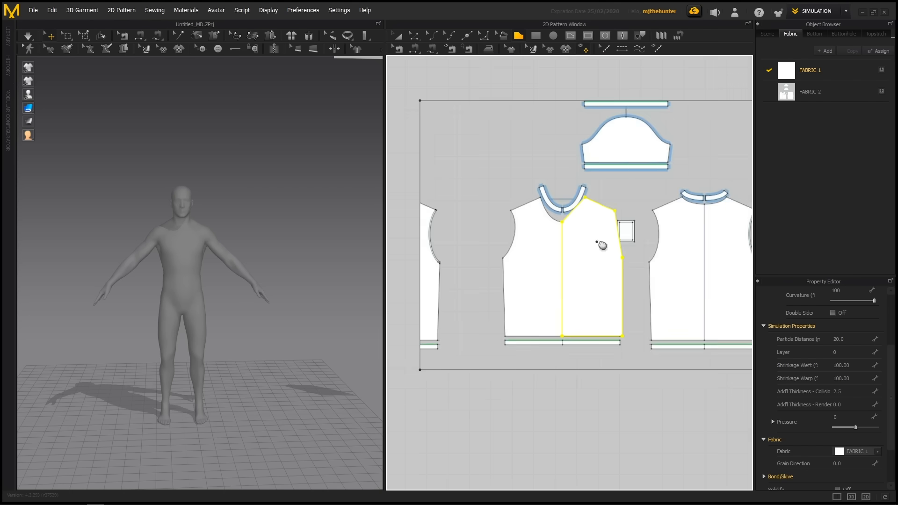
{"action": "scroll", "coordinate": [645, 255], "scroll_direction": "up", "scroll_amount": 3}
{"action": "key", "text": "a"}
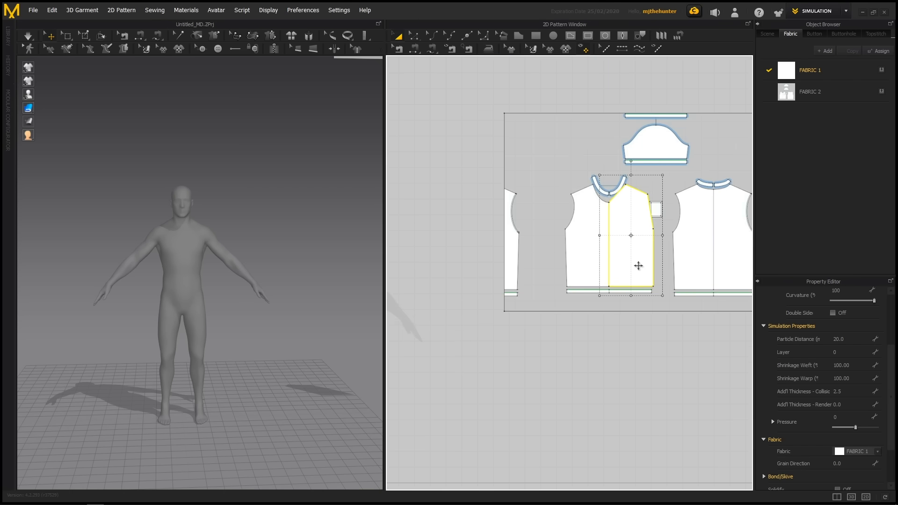
{"action": "left_click_drag", "start_coordinate": [634, 268], "coordinate": [464, 375]}
{"action": "middle_click_drag", "start_coordinate": [506, 340], "coordinate": [662, 309]}
{"action": "scroll", "coordinate": [655, 318], "scroll_direction": "up", "scroll_amount": 2}
{"action": "middle_click_drag", "start_coordinate": [632, 348], "coordinate": [648, 359]}
{"action": "left_click_drag", "start_coordinate": [653, 362], "coordinate": [517, 294]}
{"action": "scroll", "coordinate": [274, 251], "scroll_direction": "down", "scroll_amount": 3}
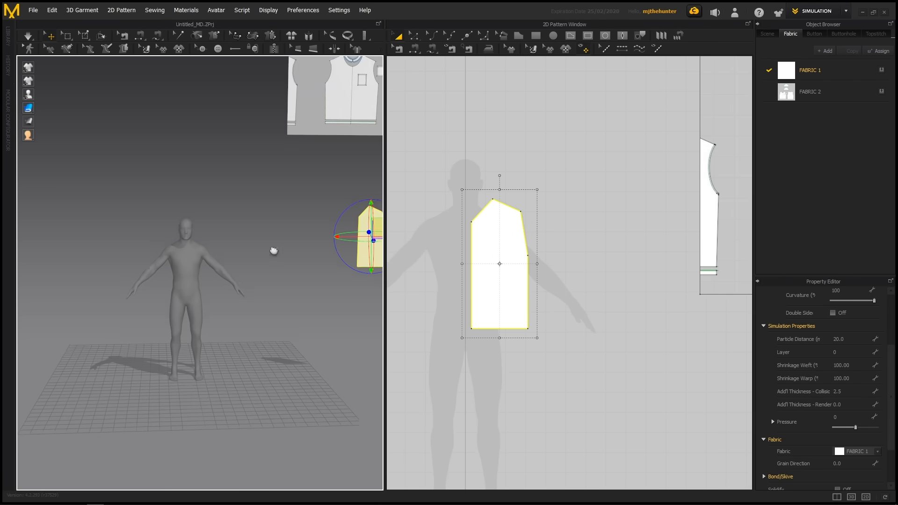
Position the half-front pattern in front of the avatar's chest in the 3D window, shifting it sideways and lowering it.
{"action": "middle_click_drag", "start_coordinate": [273, 251], "coordinate": [244, 303]}
{"action": "scroll", "coordinate": [244, 303], "scroll_direction": "down", "scroll_amount": 2}
{"action": "right_click_drag", "start_coordinate": [262, 286], "coordinate": [356, 283]}
{"action": "scroll", "coordinate": [592, 268], "scroll_direction": "down", "scroll_amount": 2}
{"action": "scroll", "coordinate": [358, 270], "scroll_direction": "up", "scroll_amount": 1}
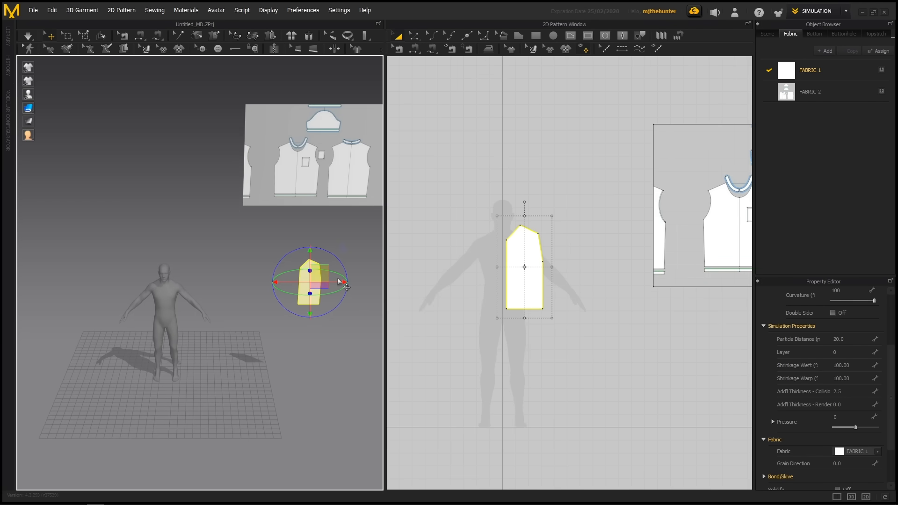
{"action": "left_click_drag", "start_coordinate": [347, 287], "coordinate": [211, 283]}
{"action": "scroll", "coordinate": [270, 313], "scroll_direction": "up", "scroll_amount": 2}
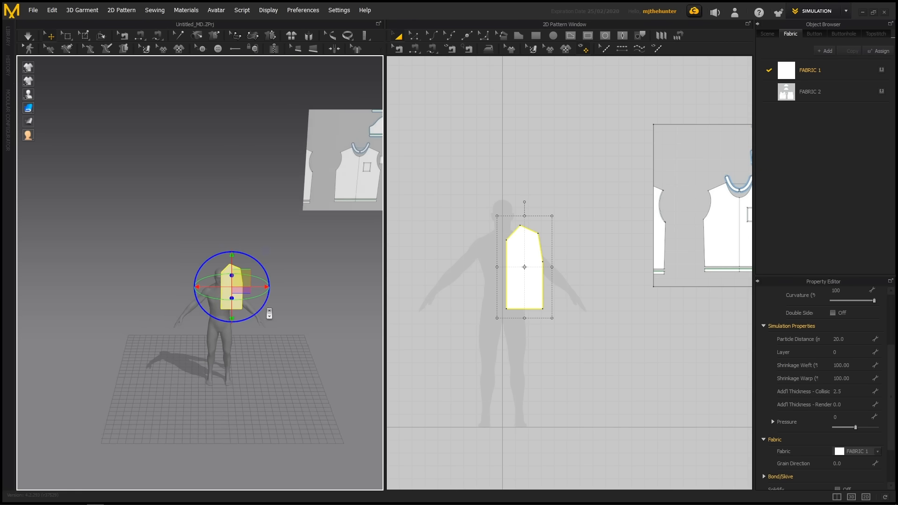
{"action": "scroll", "coordinate": [269, 314], "scroll_direction": "up", "scroll_amount": 2}
{"action": "right_click_drag", "start_coordinate": [270, 314], "coordinate": [261, 304]}
{"action": "left_click_drag", "start_coordinate": [312, 248], "coordinate": [312, 277]}
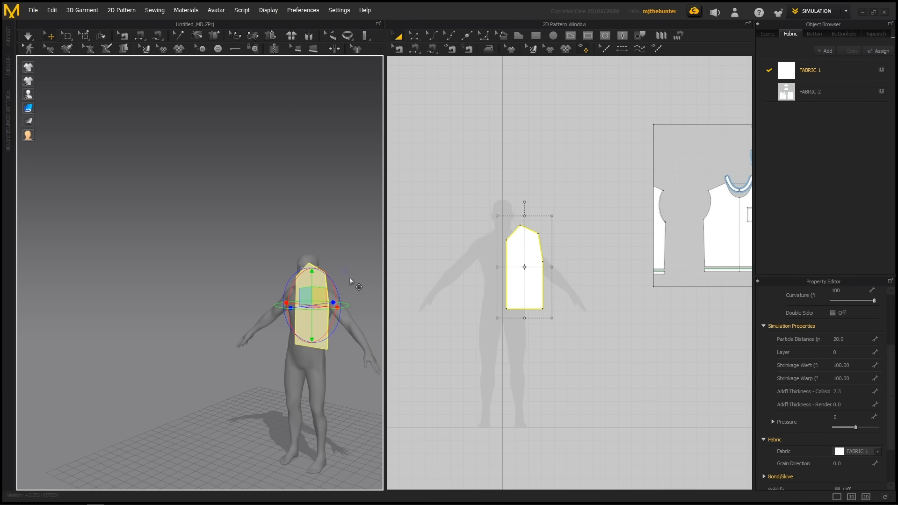
{"action": "middle_click_drag", "start_coordinate": [350, 277], "coordinate": [304, 267]}
{"action": "scroll", "coordinate": [313, 257], "scroll_direction": "up", "scroll_amount": 6}
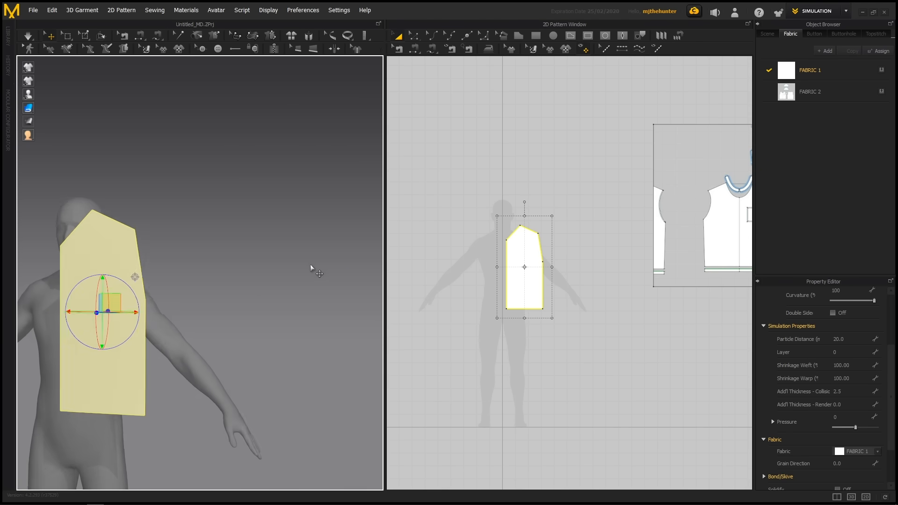
Run a short simulation to test how the half-front pattern and the reference panel fall, and stop it.
{"action": "right_click_drag", "start_coordinate": [268, 291], "coordinate": [295, 300]}
{"action": "scroll", "coordinate": [327, 293], "scroll_direction": "down", "scroll_amount": 2}
{"action": "scroll", "coordinate": [241, 233], "scroll_direction": "down", "scroll_amount": 4}
{"action": "scroll", "coordinate": [241, 233], "scroll_direction": "down", "scroll_amount": 1}
{"action": "middle_click_drag", "start_coordinate": [277, 219], "coordinate": [291, 247]}
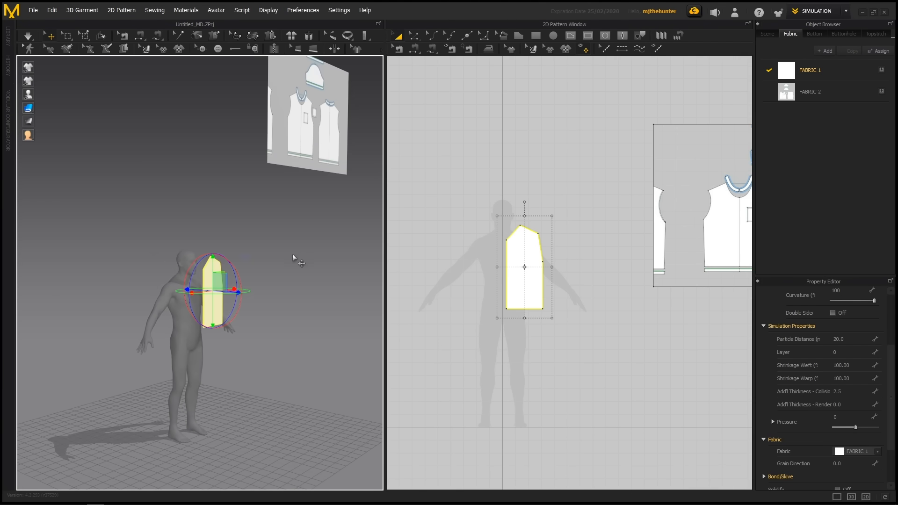
{"action": "left_click", "coordinate": [293, 254]}
{"action": "scroll", "coordinate": [245, 276], "scroll_direction": "up", "scroll_amount": 2}
{"action": "right_click_drag", "start_coordinate": [248, 277], "coordinate": [241, 302]}
{"action": "right_click_drag", "start_coordinate": [274, 269], "coordinate": [281, 282]}
{"action": "scroll", "coordinate": [282, 282], "scroll_direction": "down", "scroll_amount": 2}
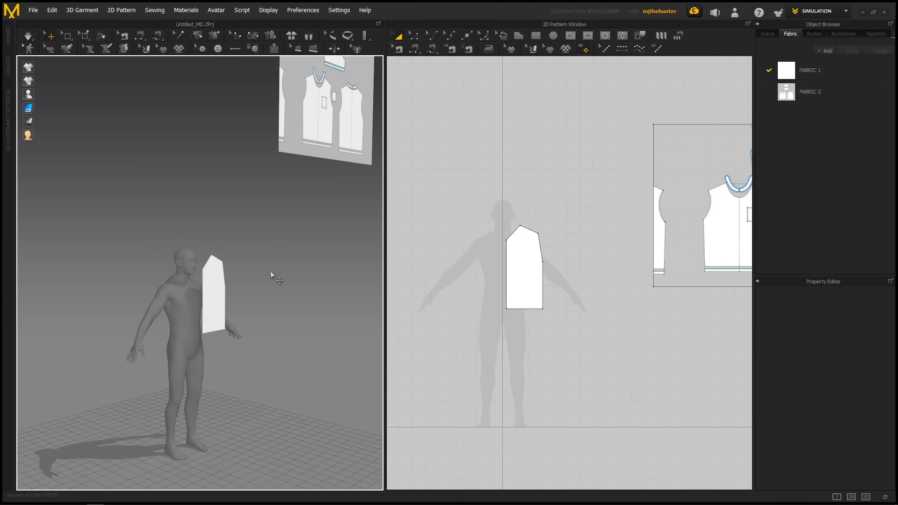
{"action": "middle_click_drag", "start_coordinate": [271, 272], "coordinate": [258, 278]}
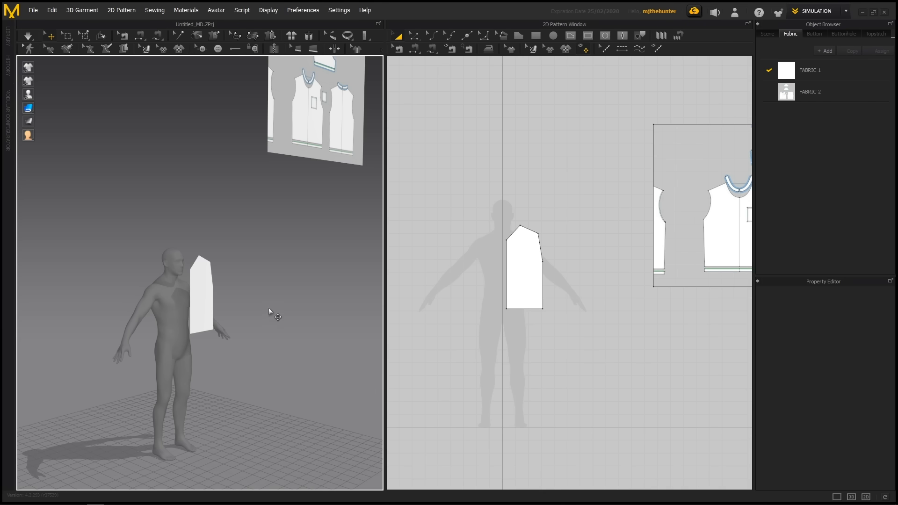
{"action": "key", "text": "space"}
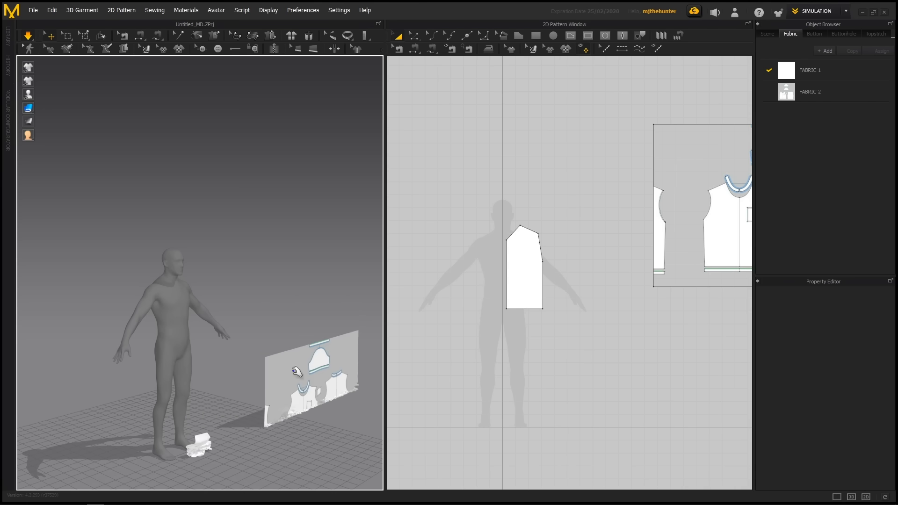
{"action": "key", "text": "space"}
{"action": "right_click_drag", "start_coordinate": [321, 377], "coordinate": [241, 280]}
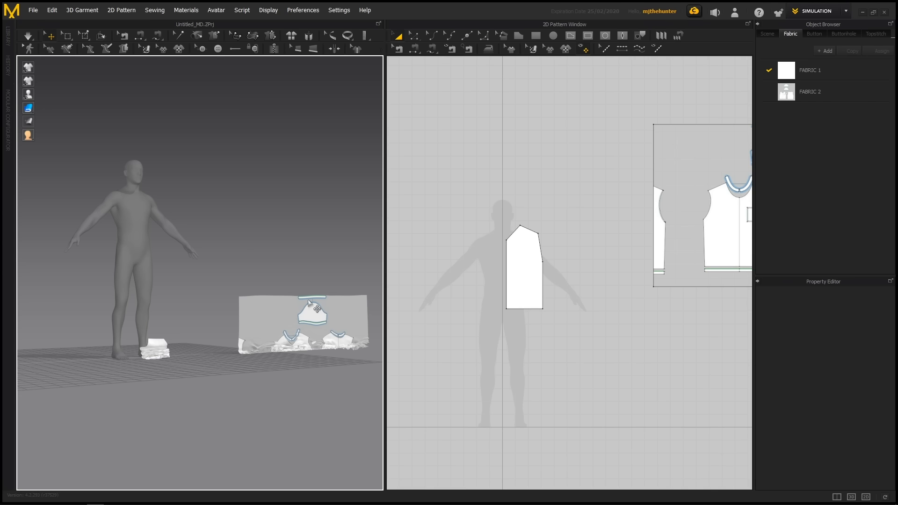
{"action": "mouse_move", "coordinate": [309, 302]}
{"action": "middle_mouse_down"}
{"action": "mouse_move", "coordinate": [295, 316]}
{"action": "mouse_move", "coordinate": [316, 307]}
{"action": "middle_mouse_up"}
{"action": "scroll", "coordinate": [297, 317], "scroll_direction": "down", "scroll_amount": 1}
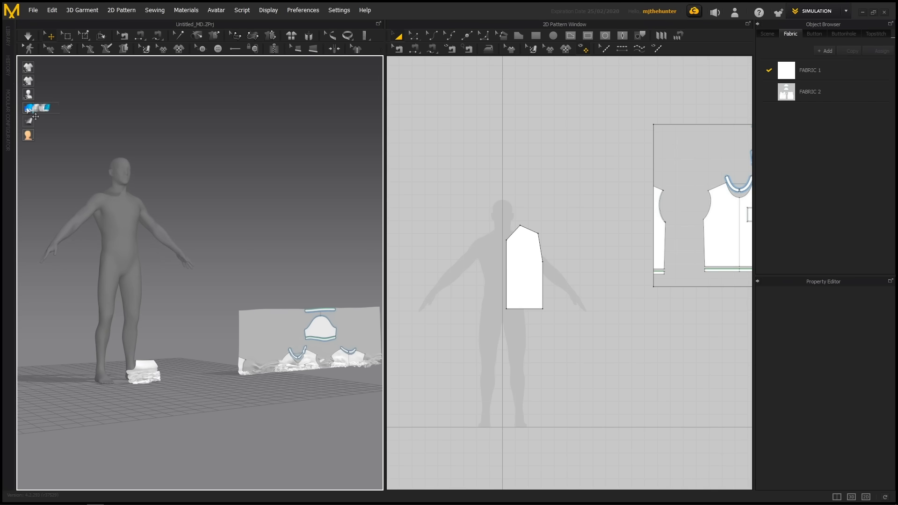
Display the patterns as a mesh to examine the fallen pieces, and undo the simulation.
{"action": "mouse_move", "coordinate": [28, 108]}
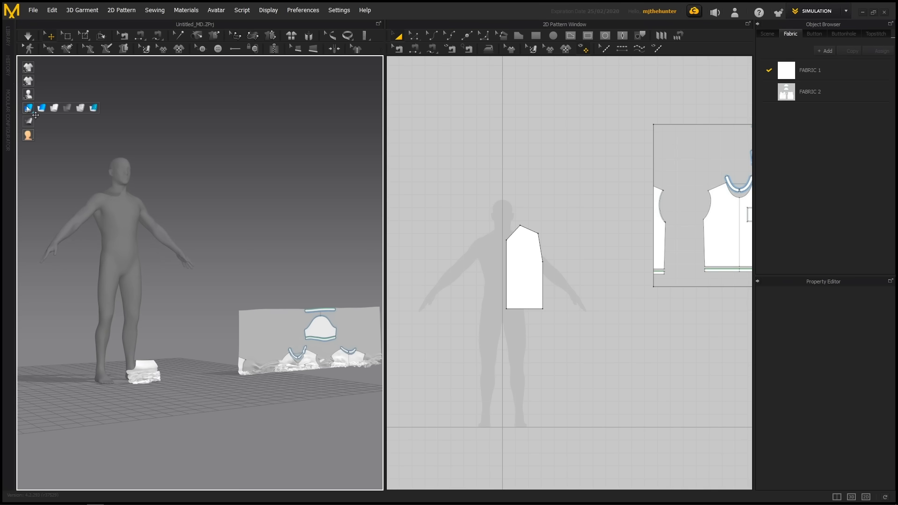
{"action": "left_click", "coordinate": [81, 107]}
{"action": "middle_click_drag", "start_coordinate": [312, 341], "coordinate": [287, 266]}
{"action": "scroll", "coordinate": [289, 268], "scroll_direction": "down", "scroll_amount": 3}
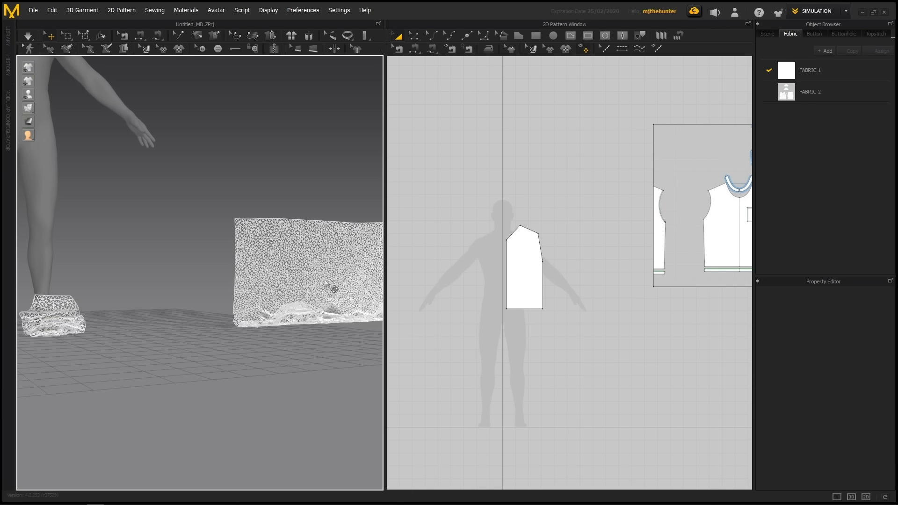
{"action": "scroll", "coordinate": [291, 259], "scroll_direction": "up", "scroll_amount": 7}
{"action": "middle_click_drag", "start_coordinate": [270, 219], "coordinate": [266, 237]}
{"action": "scroll", "coordinate": [266, 236], "scroll_direction": "down", "scroll_amount": 1}
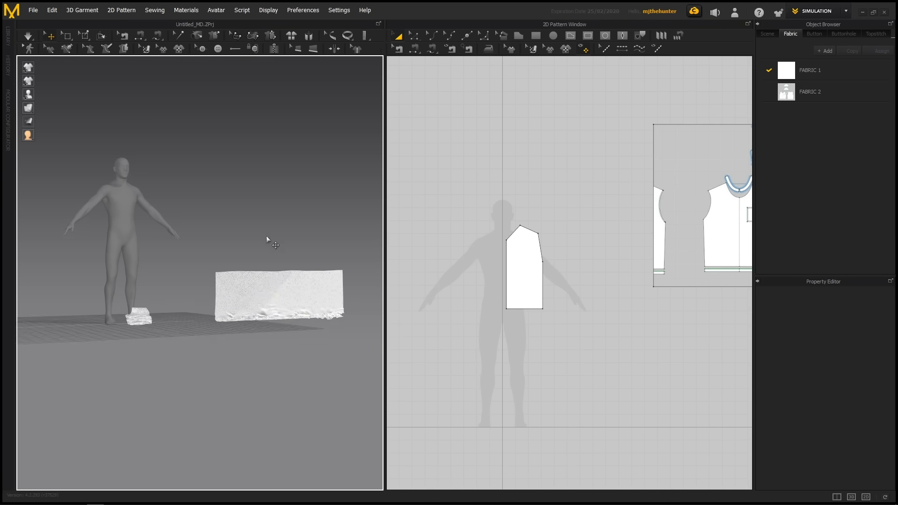
{"action": "right_click_drag", "start_coordinate": [267, 237], "coordinate": [273, 232]}
{"action": "key", "text": "ctrl+z"}
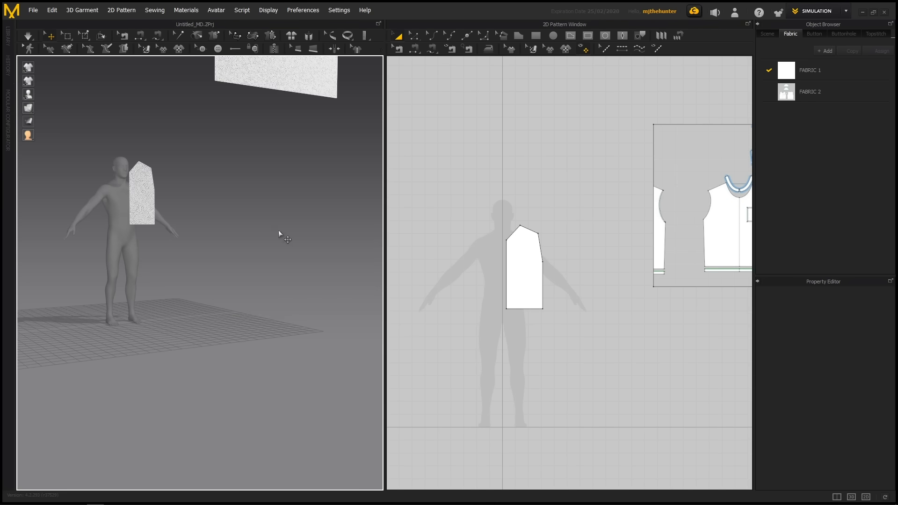
Set the reference image panel's particle distance to 500.
{"action": "middle_click_drag", "start_coordinate": [279, 230], "coordinate": [274, 361]}
{"action": "left_click", "coordinate": [280, 214]}
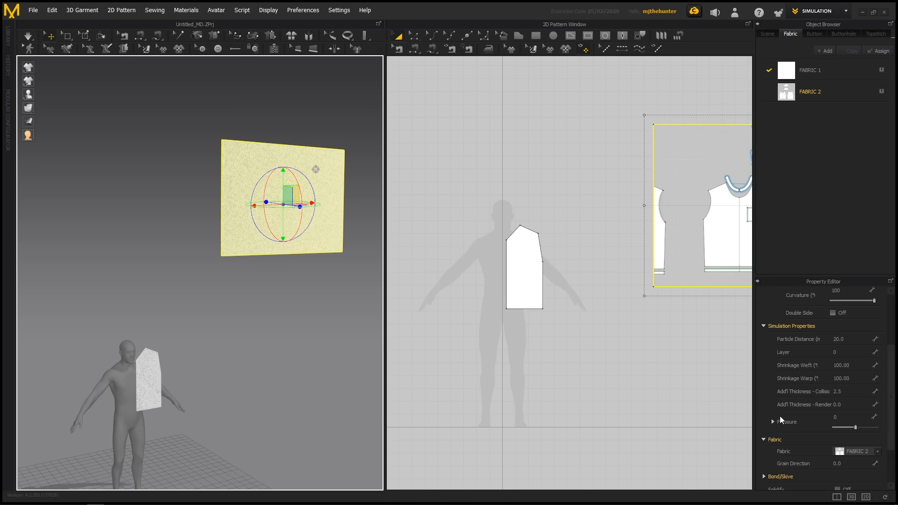
{"action": "left_click", "coordinate": [327, 121]}
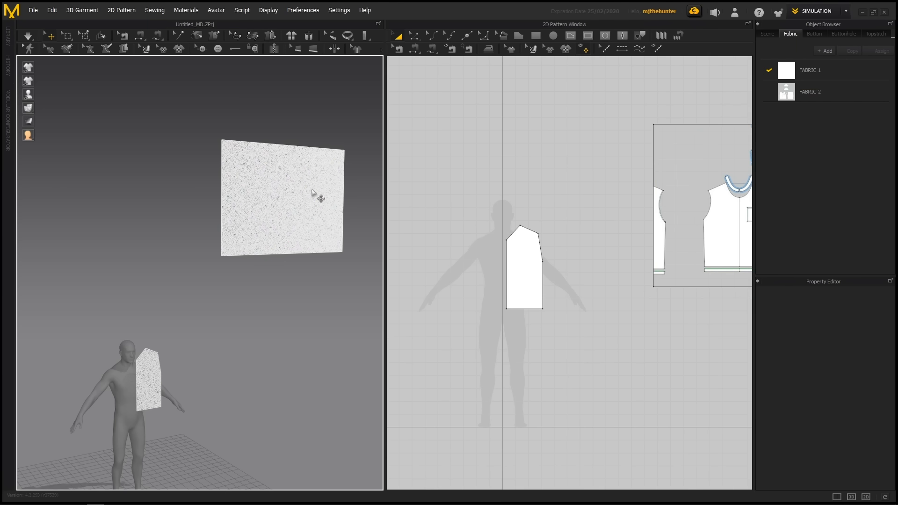
{"action": "left_click", "coordinate": [311, 194]}
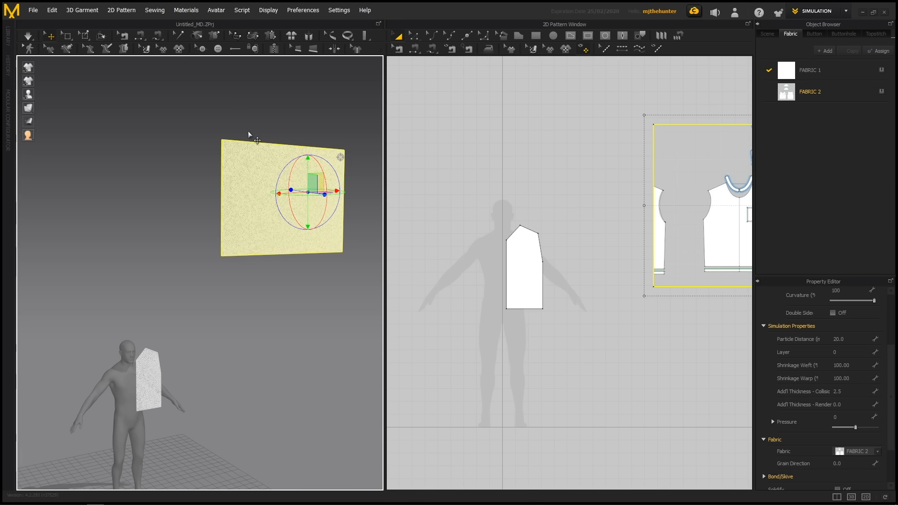
{"action": "left_click", "coordinate": [262, 134]}
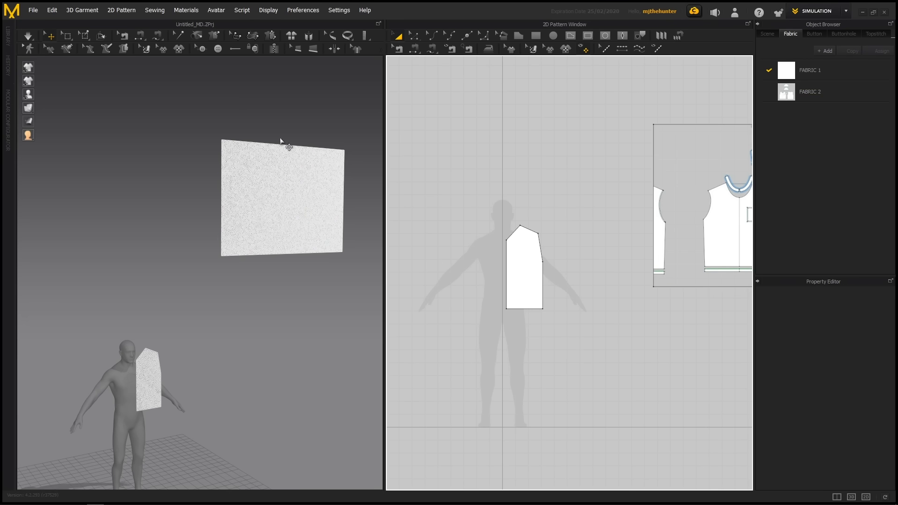
{"action": "left_click", "coordinate": [274, 178]}
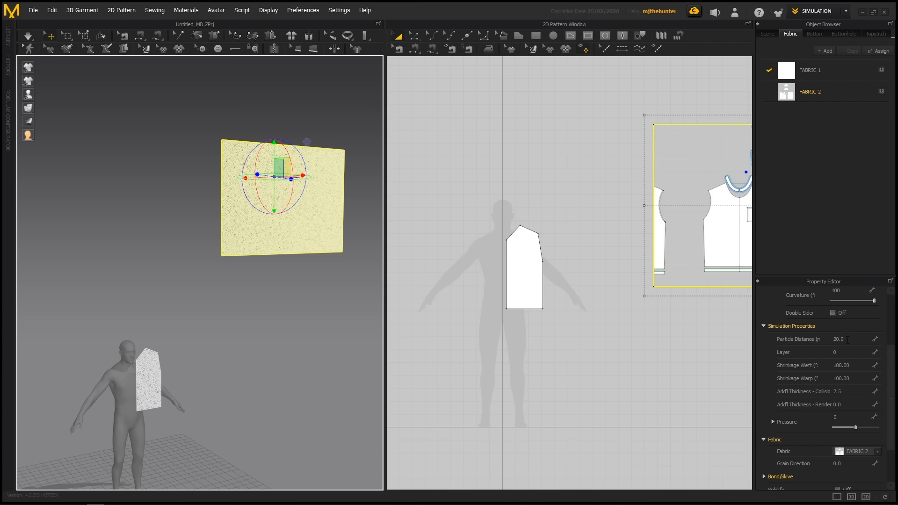
{"action": "left_click", "coordinate": [848, 340]}
{"action": "type", "text": "5"}
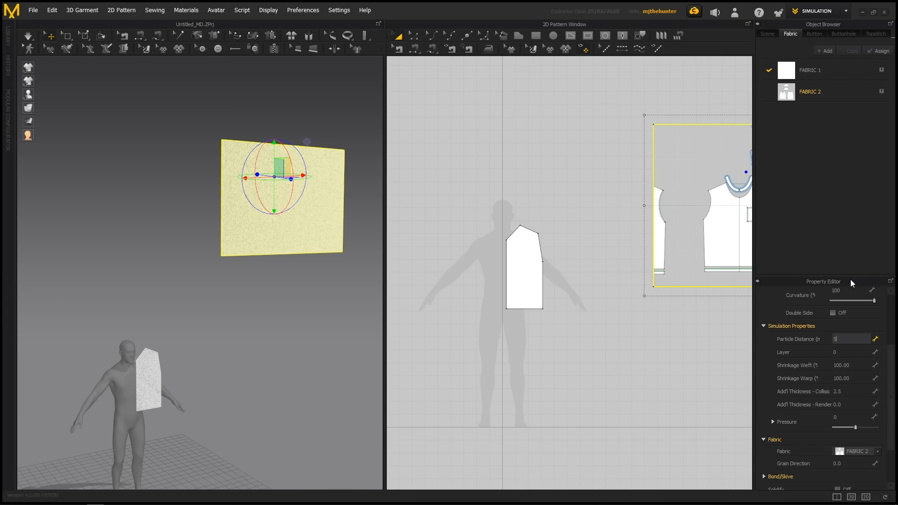
{"action": "key", "text": "Return"}
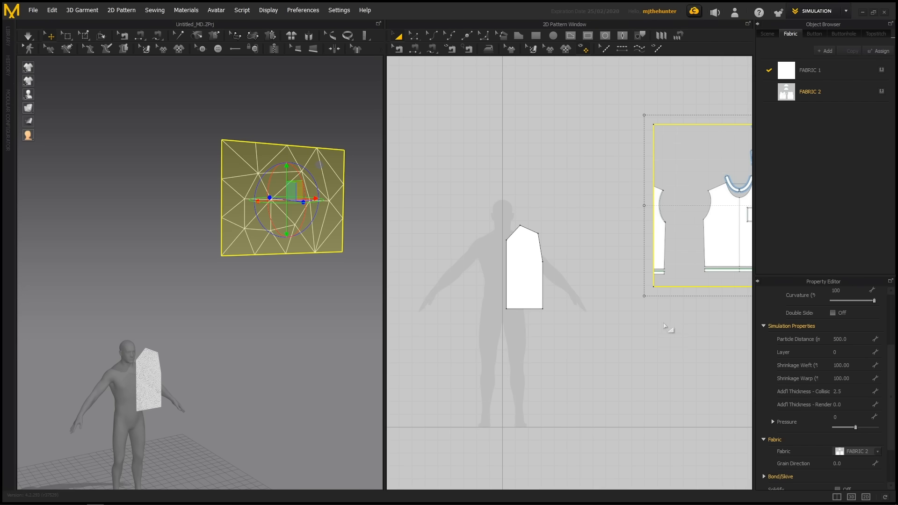
{"action": "right_click_drag", "start_coordinate": [279, 250], "coordinate": [251, 273]}
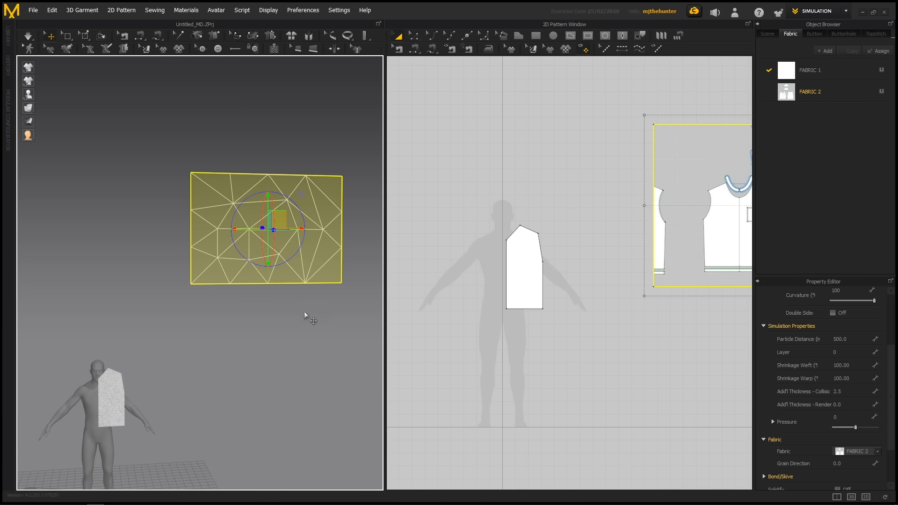
{"action": "left_click", "coordinate": [285, 315]}
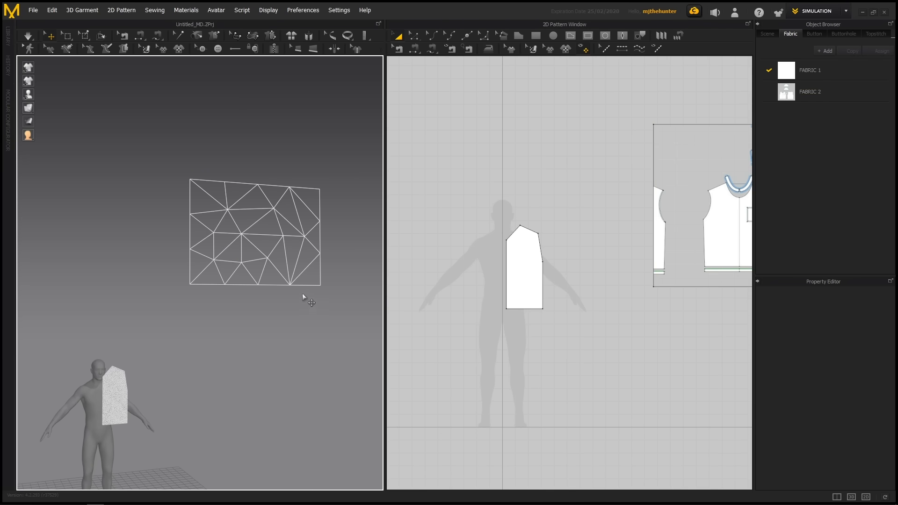
{"action": "right_click_drag", "start_coordinate": [303, 295], "coordinate": [256, 279]}
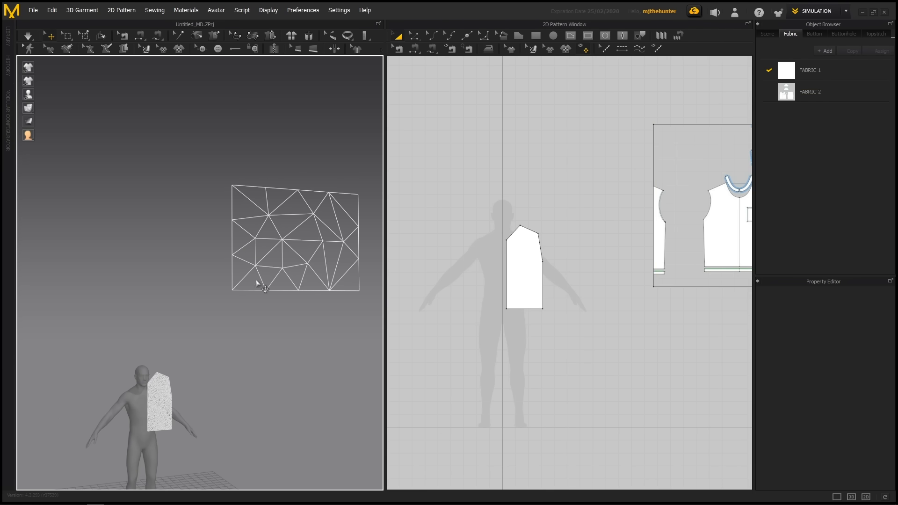
Freeze the reference image panel in the 3D window so it stays out of simulations.
{"action": "left_click", "coordinate": [286, 238]}
{"action": "right_click_drag", "start_coordinate": [356, 255], "coordinate": [309, 246]}
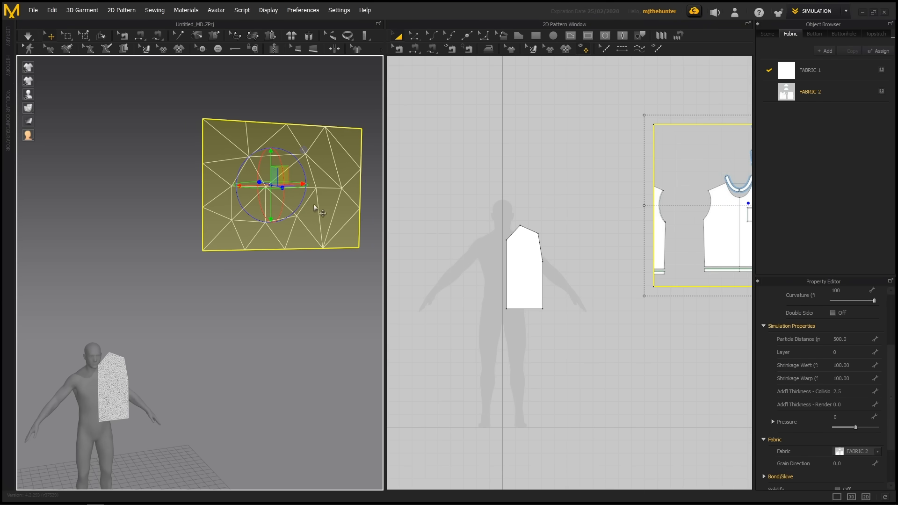
{"action": "right_click", "coordinate": [316, 173]}
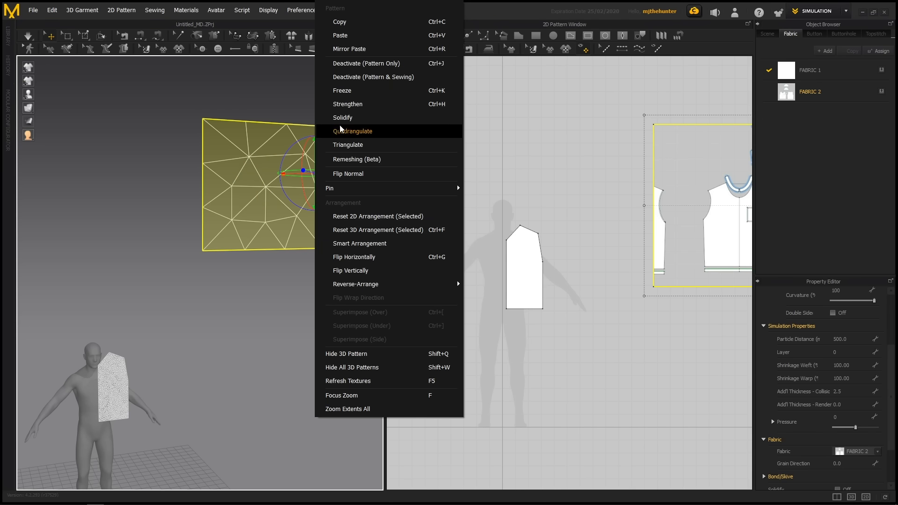
{"action": "left_click", "coordinate": [348, 92]}
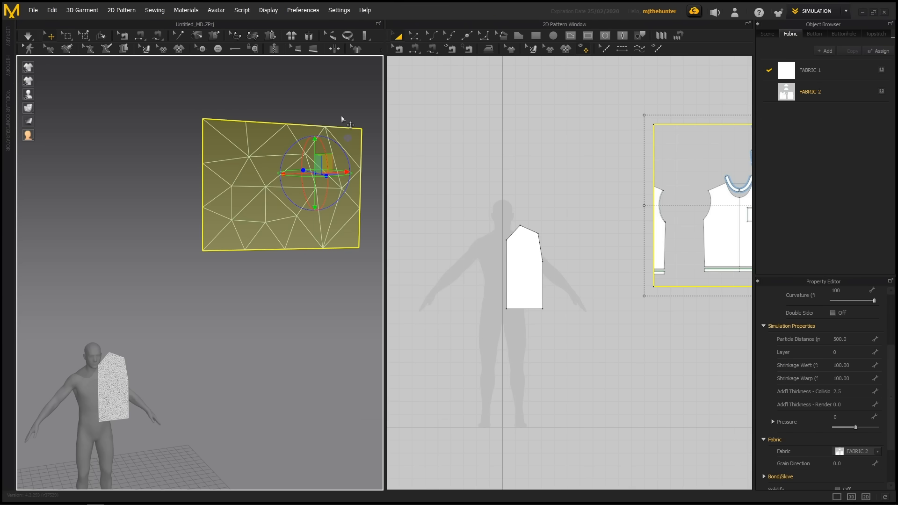
Hide the reference image panel in the 3D window.
{"action": "right_click", "coordinate": [251, 182]}
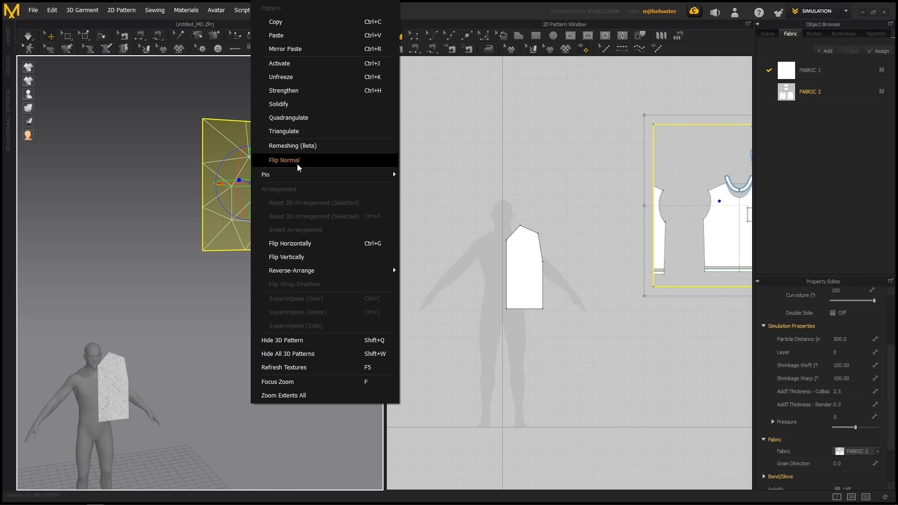
{"action": "mouse_move", "coordinate": [300, 178]}
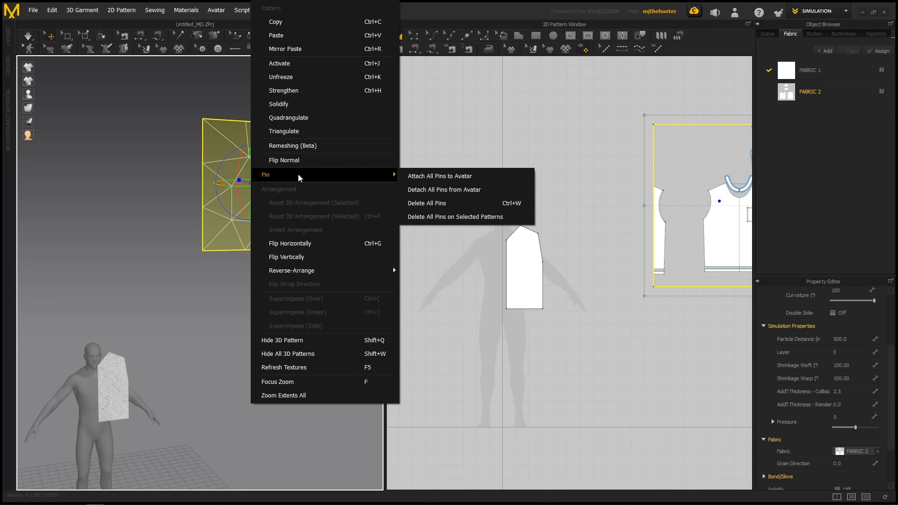
{"action": "left_click", "coordinate": [281, 345]}
{"action": "scroll", "coordinate": [252, 262], "scroll_direction": "up", "scroll_amount": 5}
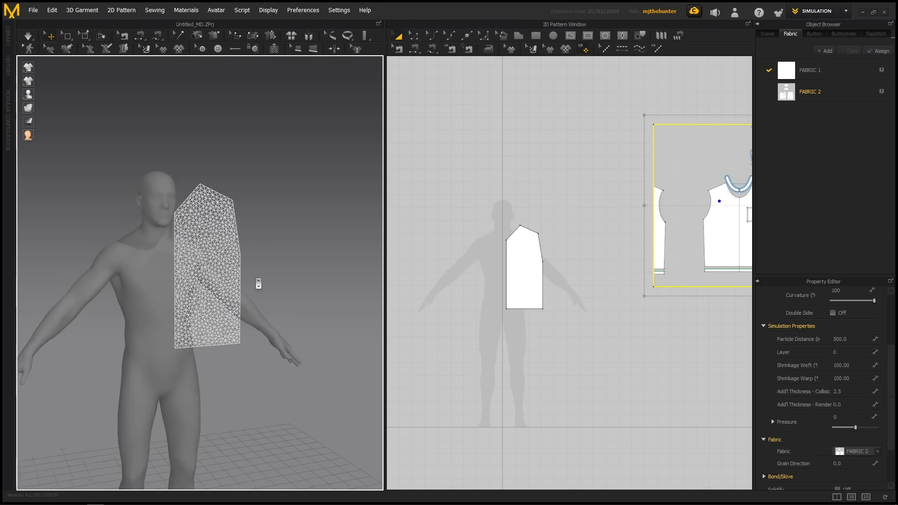
Switch the 3D garment display from mesh to the textured surface and clear the selection.
{"action": "middle_click_drag", "start_coordinate": [276, 257], "coordinate": [318, 251]}
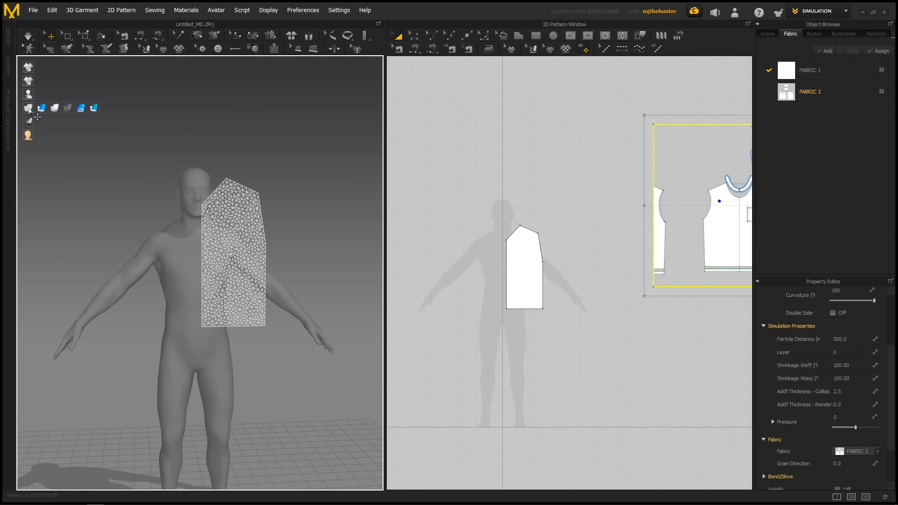
{"action": "left_click", "coordinate": [42, 109]}
{"action": "left_click", "coordinate": [278, 144]}
{"action": "scroll", "coordinate": [221, 125], "scroll_direction": "up", "scroll_amount": 4}
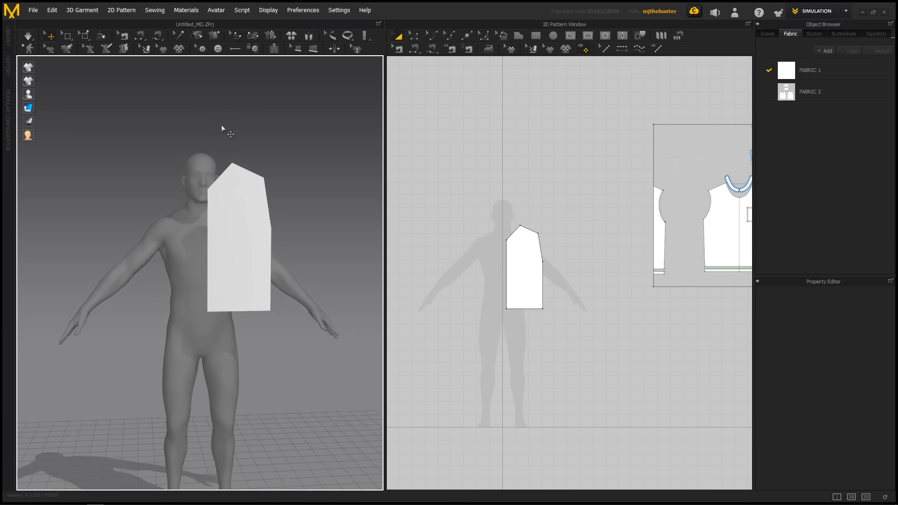
Shift the half-front pattern sideways in the 2D Pattern Window so its centre-front edge lies on the avatar's centre line.
{"action": "left_click", "coordinate": [260, 217]}
{"action": "right_click_drag", "start_coordinate": [261, 217], "coordinate": [269, 230]}
{"action": "left_click_drag", "start_coordinate": [268, 230], "coordinate": [268, 229]}
{"action": "middle_click_drag", "start_coordinate": [481, 241], "coordinate": [503, 245]}
{"action": "scroll", "coordinate": [524, 248], "scroll_direction": "up", "scroll_amount": 4}
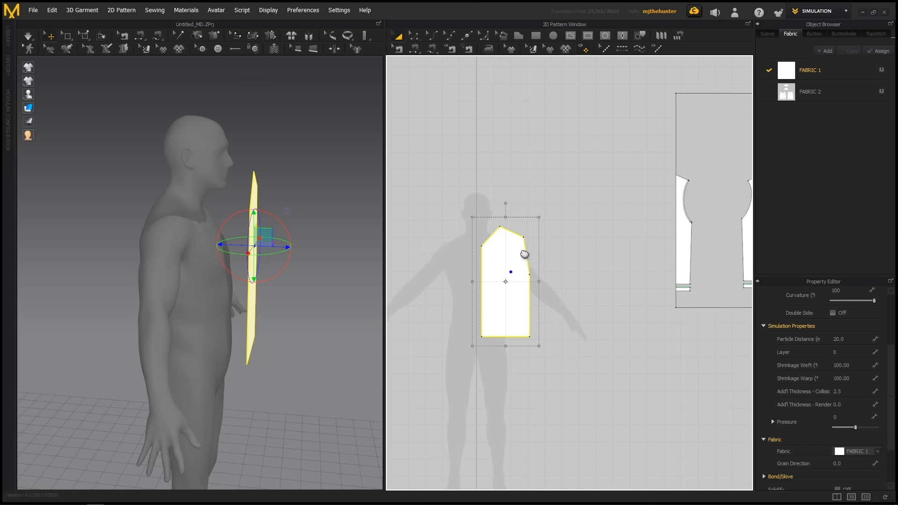
{"action": "middle_click_drag", "start_coordinate": [571, 245], "coordinate": [566, 231]}
{"action": "left_click", "coordinate": [533, 195]}
{"action": "scroll", "coordinate": [584, 220], "scroll_direction": "down", "scroll_amount": 1}
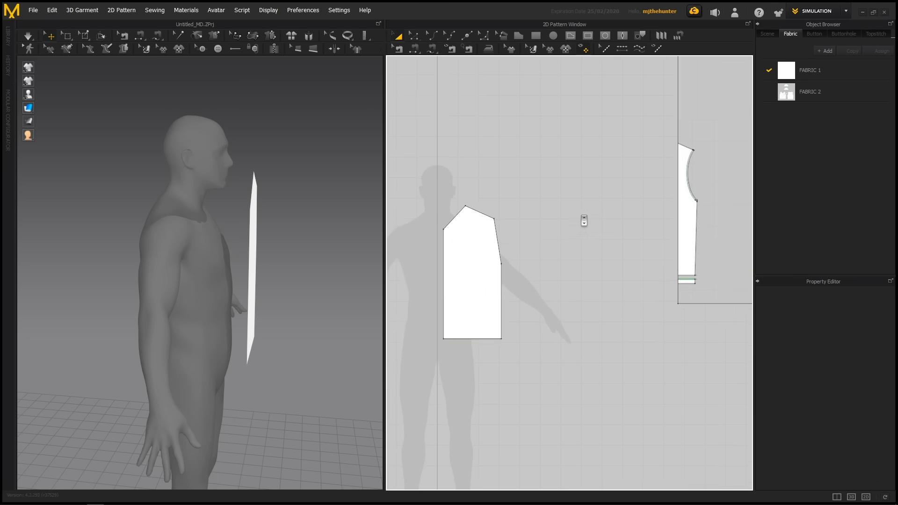
{"action": "scroll", "coordinate": [541, 225], "scroll_direction": "up", "scroll_amount": 3}
{"action": "middle_click_drag", "start_coordinate": [435, 229], "coordinate": [501, 231]}
{"action": "left_click", "coordinate": [508, 273]}
{"action": "left_click_drag", "start_coordinate": [518, 248], "coordinate": [509, 252]}
{"action": "left_click", "coordinate": [597, 226]}
Curve the half-front's armhole edge inward to about 230 mm long and its neckline edge to about 169 mm.
{"action": "middle_click_drag", "start_coordinate": [566, 223], "coordinate": [637, 252]}
{"action": "scroll", "coordinate": [616, 244], "scroll_direction": "up", "scroll_amount": 4}
{"action": "scroll", "coordinate": [637, 251], "scroll_direction": "up", "scroll_amount": 2}
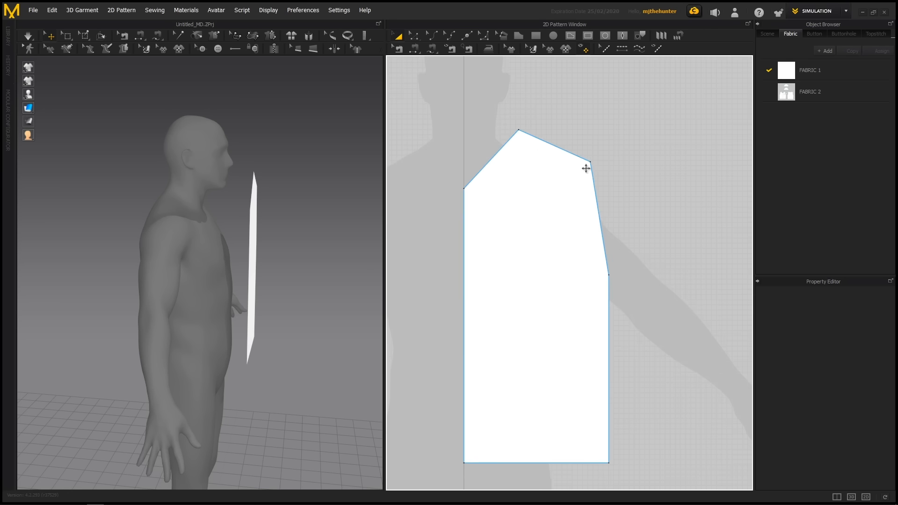
{"action": "middle_click_drag", "start_coordinate": [565, 209], "coordinate": [569, 219]}
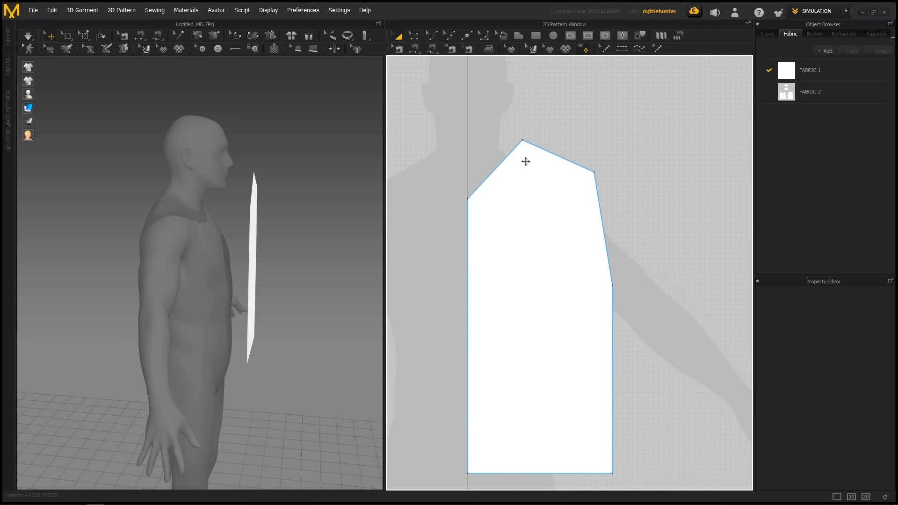
{"action": "scroll", "coordinate": [622, 250], "scroll_direction": "up", "scroll_amount": 1}
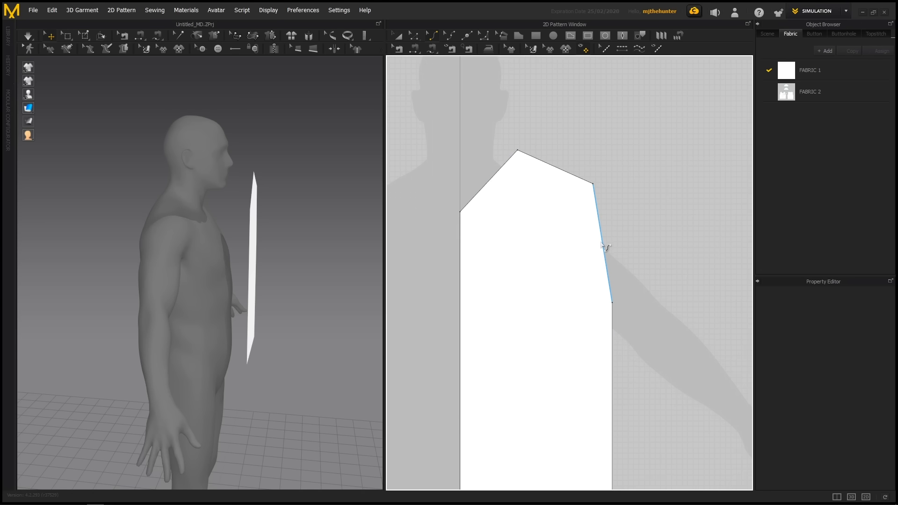
{"action": "left_click_drag", "start_coordinate": [594, 249], "coordinate": [589, 245]}
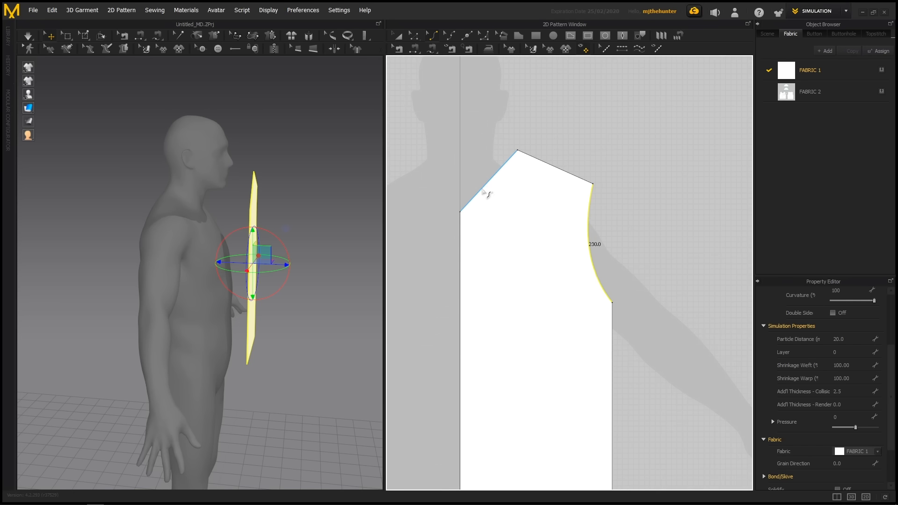
{"action": "left_click_drag", "start_coordinate": [488, 185], "coordinate": [506, 195]}
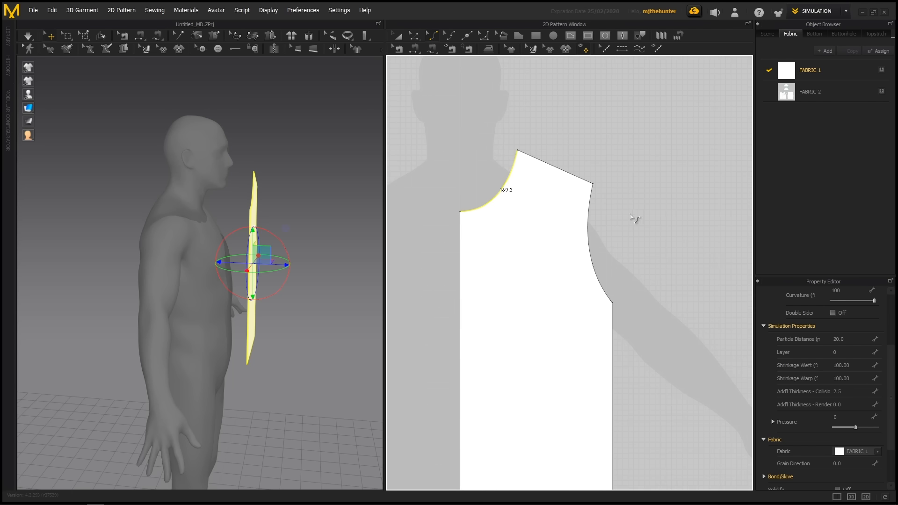
Reshape the half-front's neckline curve to about 166 mm and its armhole curve to about 232 mm.
{"action": "middle_click_drag", "start_coordinate": [634, 218], "coordinate": [643, 218]}
{"action": "scroll", "coordinate": [543, 127], "scroll_direction": "down", "scroll_amount": 2}
{"action": "middle_click_drag", "start_coordinate": [540, 113], "coordinate": [534, 145]}
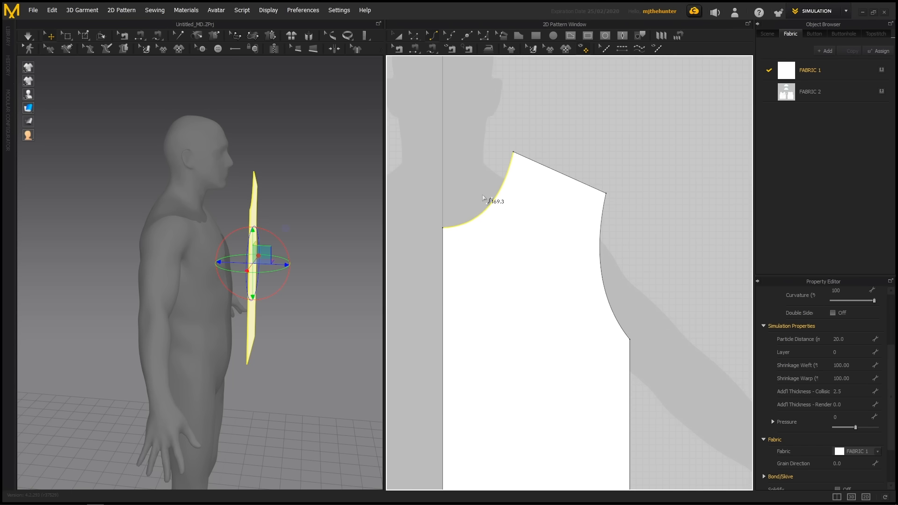
{"action": "left_click_drag", "start_coordinate": [495, 205], "coordinate": [462, 238]}
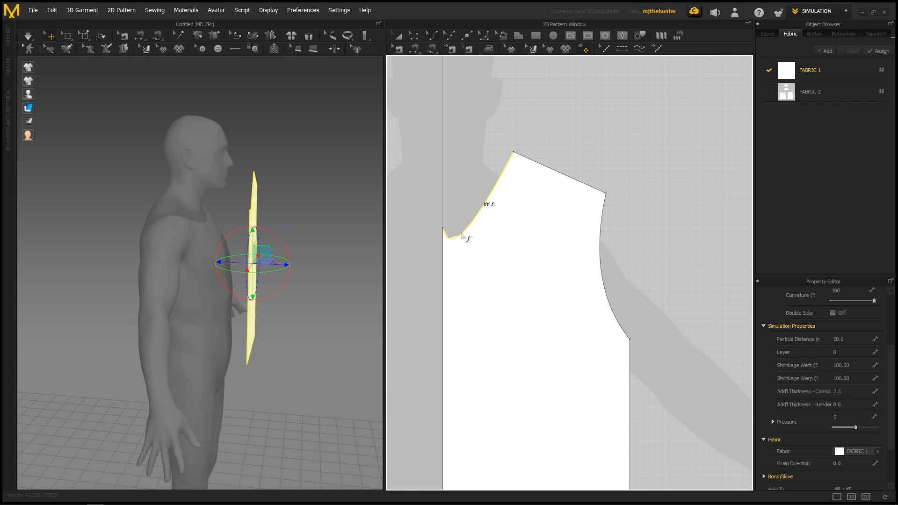
{"action": "left_click_drag", "start_coordinate": [489, 205], "coordinate": [496, 204]}
{"action": "left_click_drag", "start_coordinate": [604, 282], "coordinate": [598, 275]}
Adjust both curve handles of the half-front's armhole so it scoops deeper towards the underarm, about 239 mm long.
{"action": "key", "text": "z"}
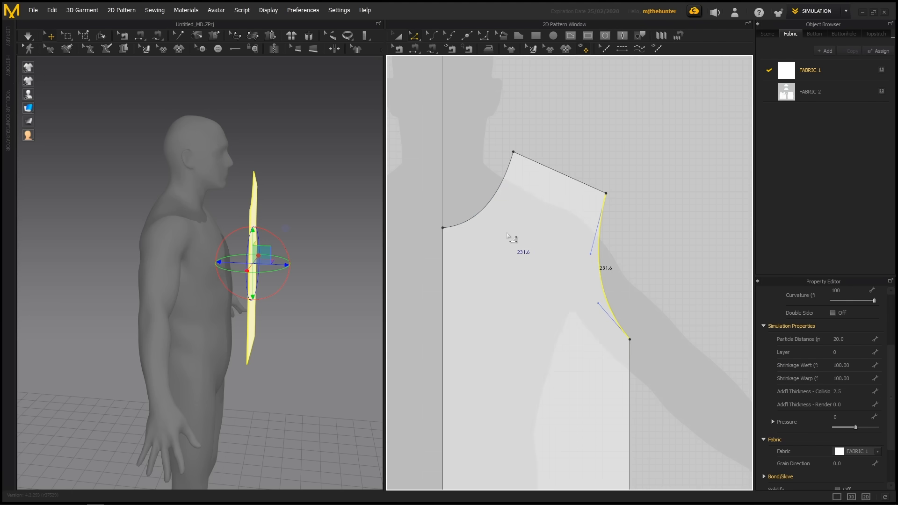
{"action": "scroll", "coordinate": [608, 265], "scroll_direction": "up", "scroll_amount": 2}
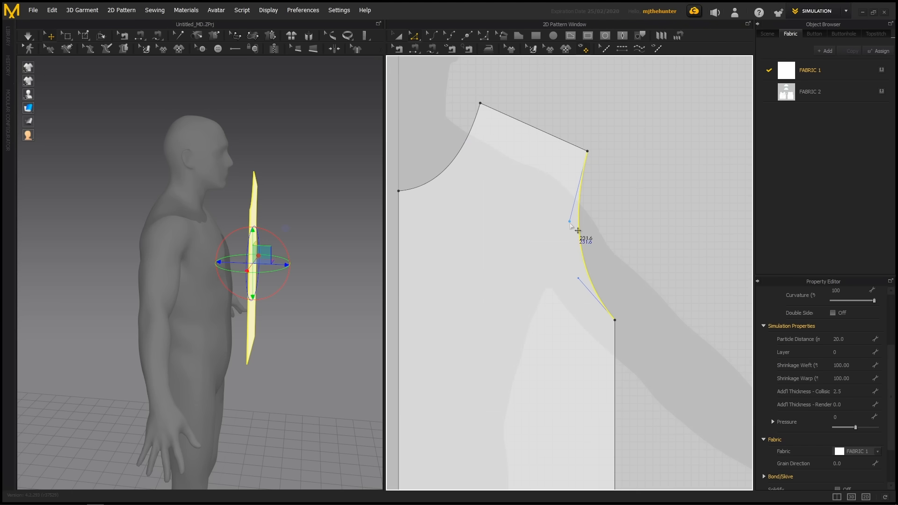
{"action": "left_click_drag", "start_coordinate": [569, 222], "coordinate": [566, 195]}
{"action": "left_click_drag", "start_coordinate": [578, 278], "coordinate": [575, 307]}
{"action": "left_click_drag", "start_coordinate": [566, 195], "coordinate": [563, 217]}
{"action": "middle_click_drag", "start_coordinate": [499, 197], "coordinate": [557, 230]}
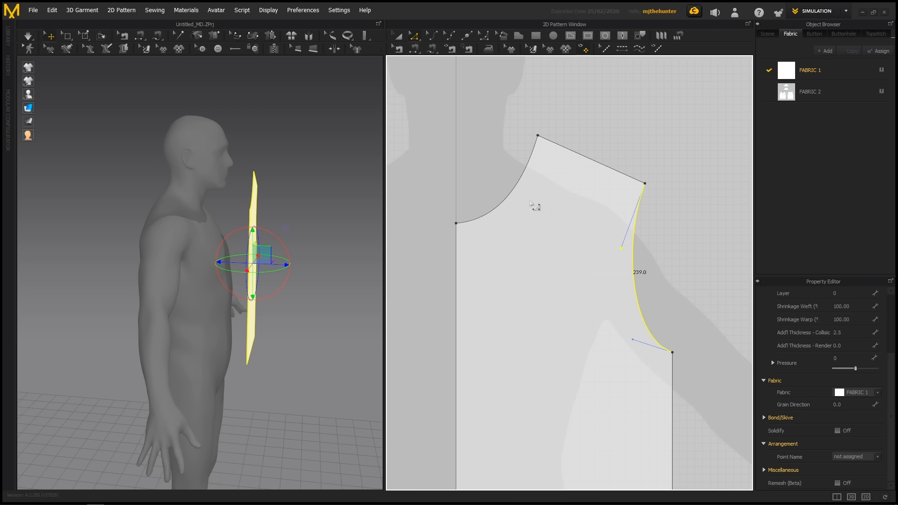
Refine the neckline by adjusting its shoulder-end and centre-front curve handles to a length of about 166 mm.
{"action": "key", "text": "c"}
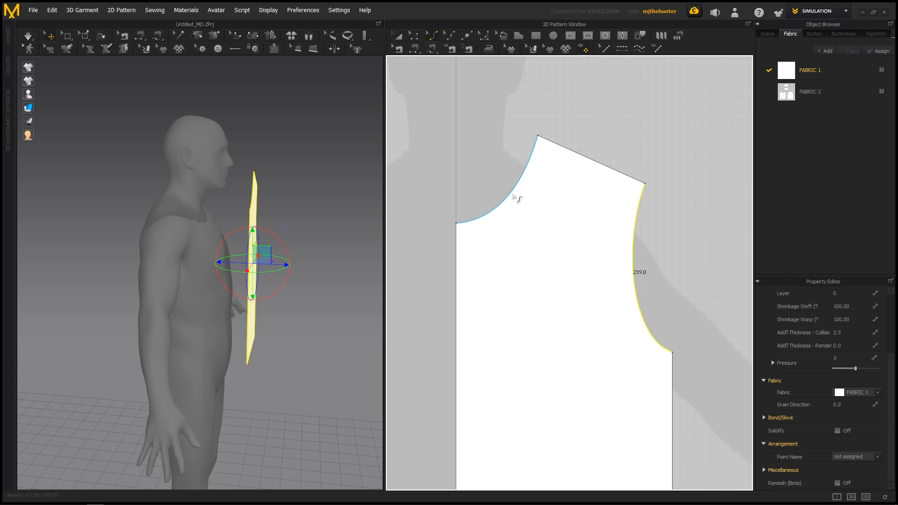
{"action": "left_click", "coordinate": [514, 194]}
{"action": "middle_click_drag", "start_coordinate": [515, 191], "coordinate": [486, 178]}
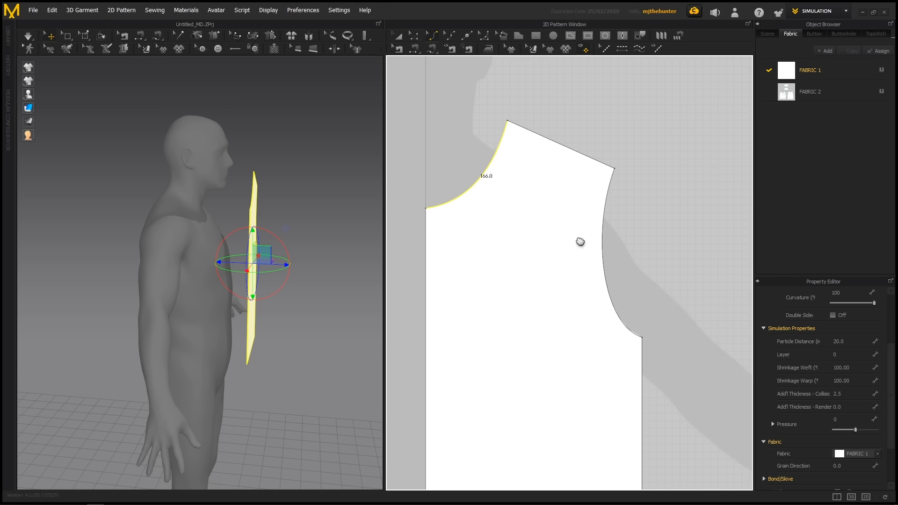
{"action": "key", "text": "z"}
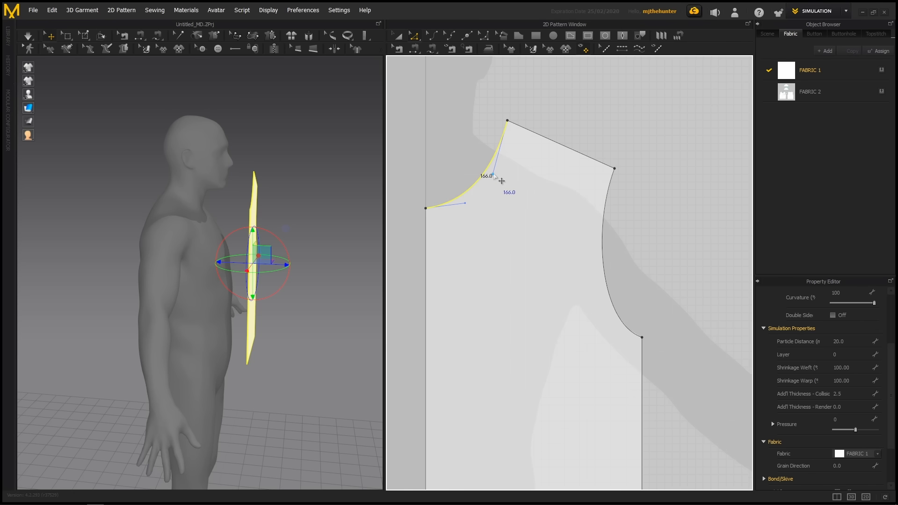
{"action": "left_click_drag", "start_coordinate": [501, 183], "coordinate": [506, 172]}
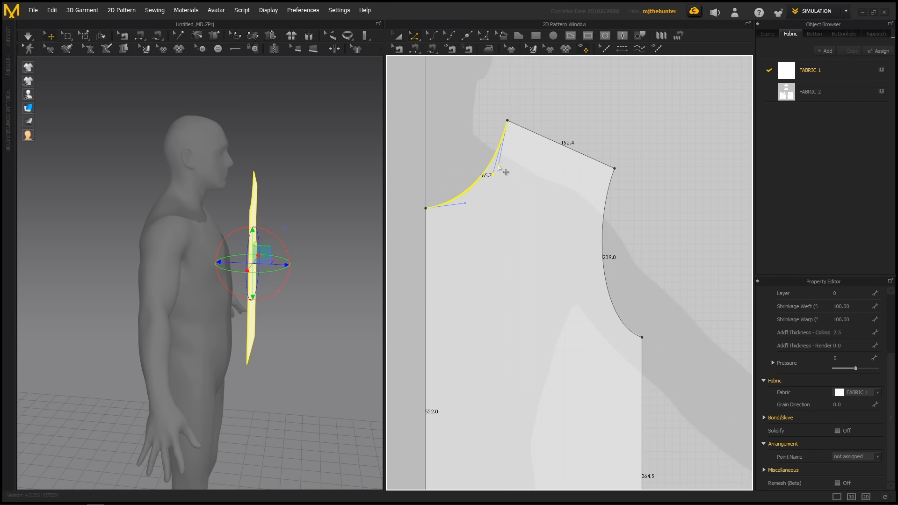
{"action": "left_click_drag", "start_coordinate": [465, 203], "coordinate": [462, 206]}
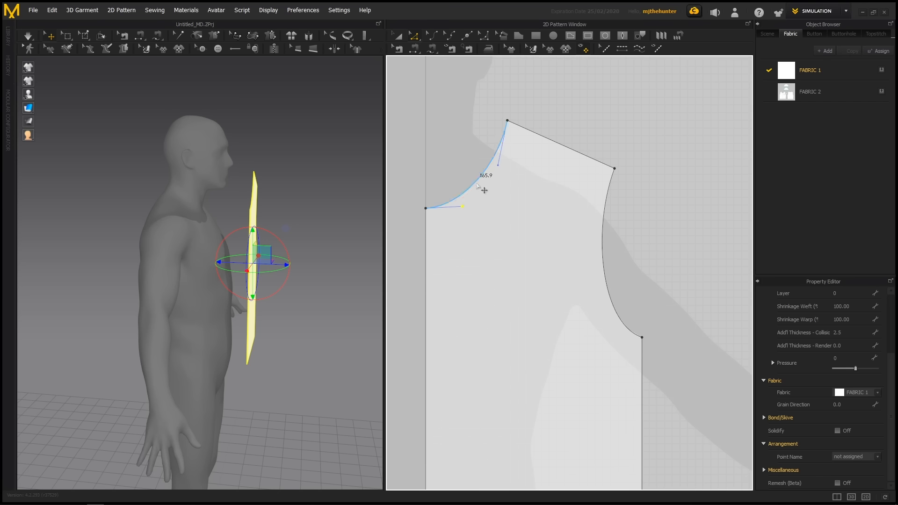
{"action": "key", "text": "c"}
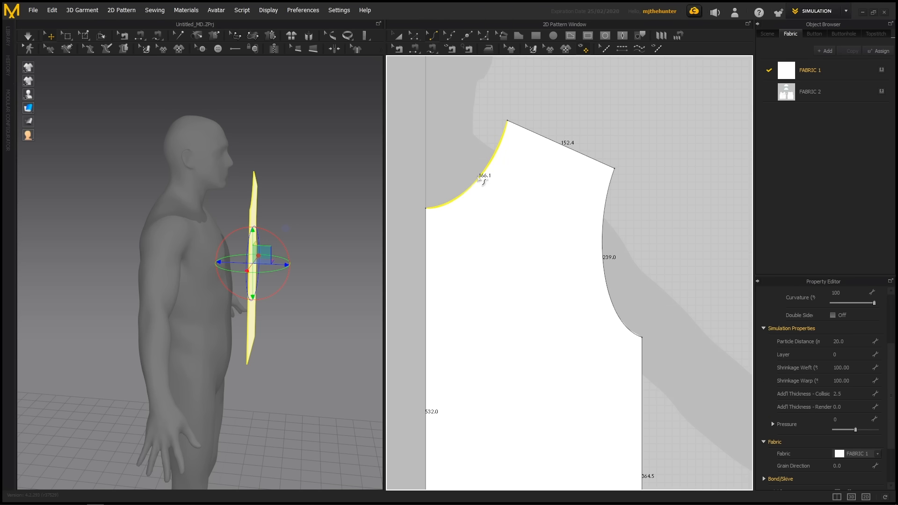
{"action": "left_click", "coordinate": [476, 152]}
Move the armhole's upper curve handle slightly outward and its underarm handle slightly downward.
{"action": "scroll", "coordinate": [614, 231], "scroll_direction": "down", "scroll_amount": 3}
{"action": "scroll", "coordinate": [562, 194], "scroll_direction": "down", "scroll_amount": 1}
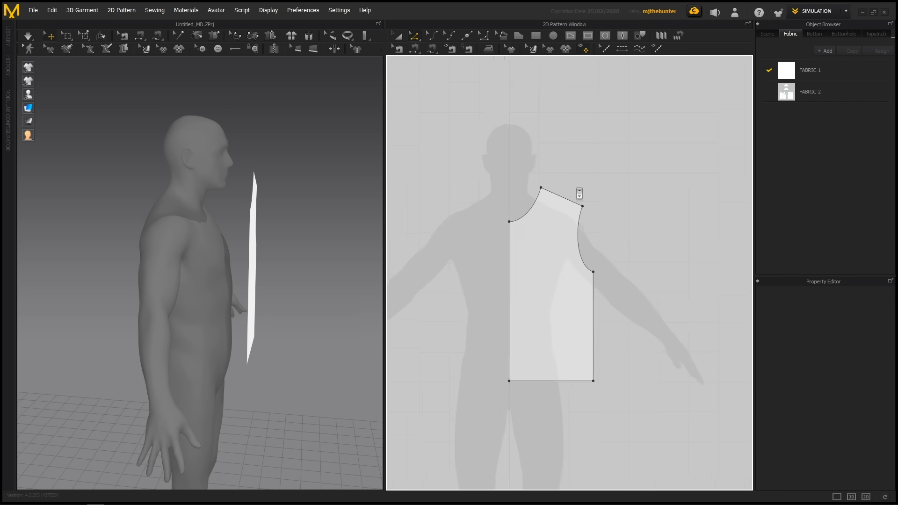
{"action": "scroll", "coordinate": [580, 215], "scroll_direction": "up", "scroll_amount": 5}
{"action": "left_click", "coordinate": [570, 231]}
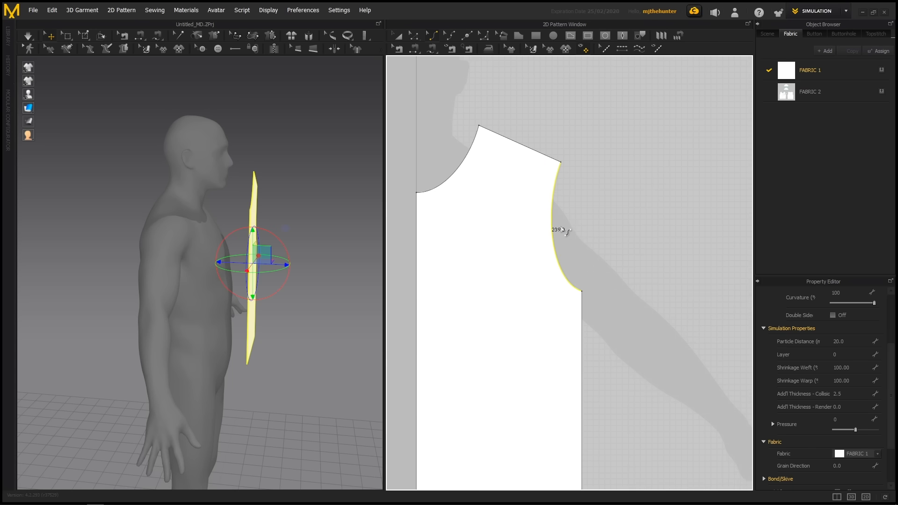
{"action": "key", "text": "z"}
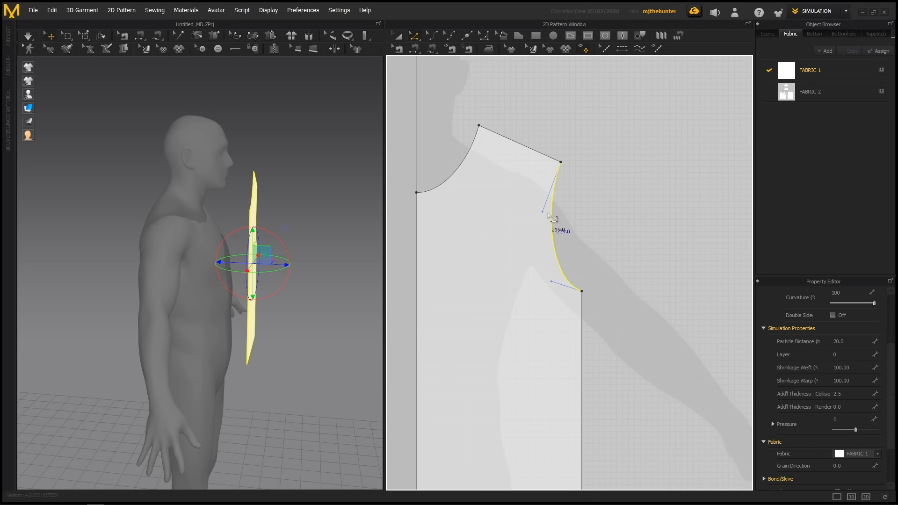
{"action": "left_click_drag", "start_coordinate": [544, 212], "coordinate": [546, 211]}
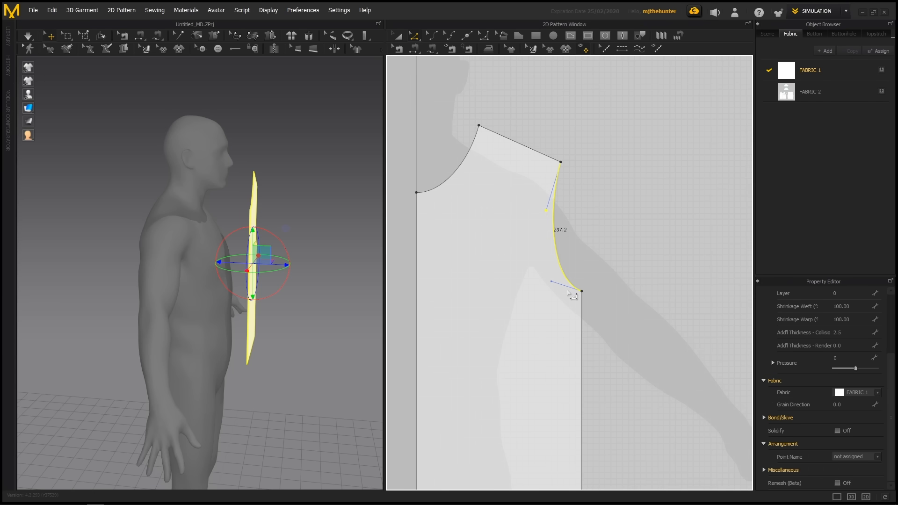
{"action": "left_click_drag", "start_coordinate": [552, 281], "coordinate": [552, 289]}
Level the neckline's curve handle at the centre front and tweak its shoulder-end handle for a neckline about 167 mm long.
{"action": "left_click", "coordinate": [464, 162]}
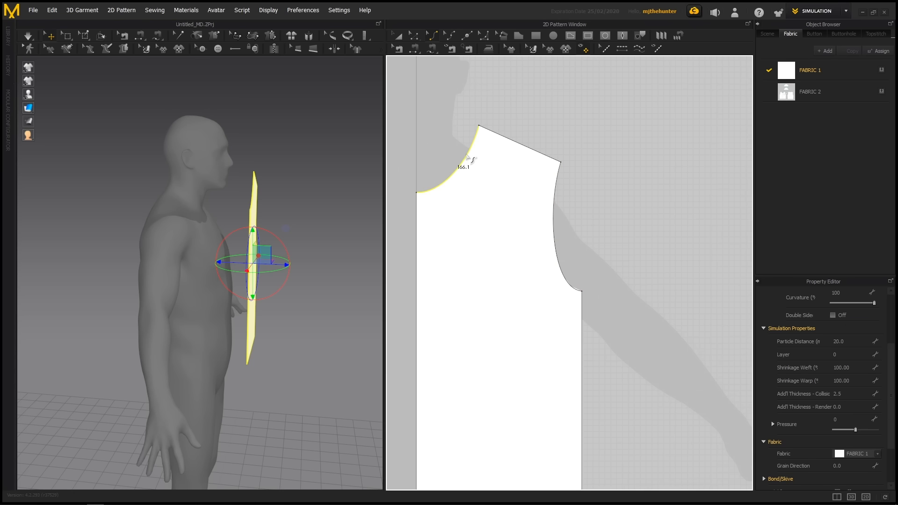
{"action": "left_click", "coordinate": [468, 154]}
{"action": "key", "text": "z"}
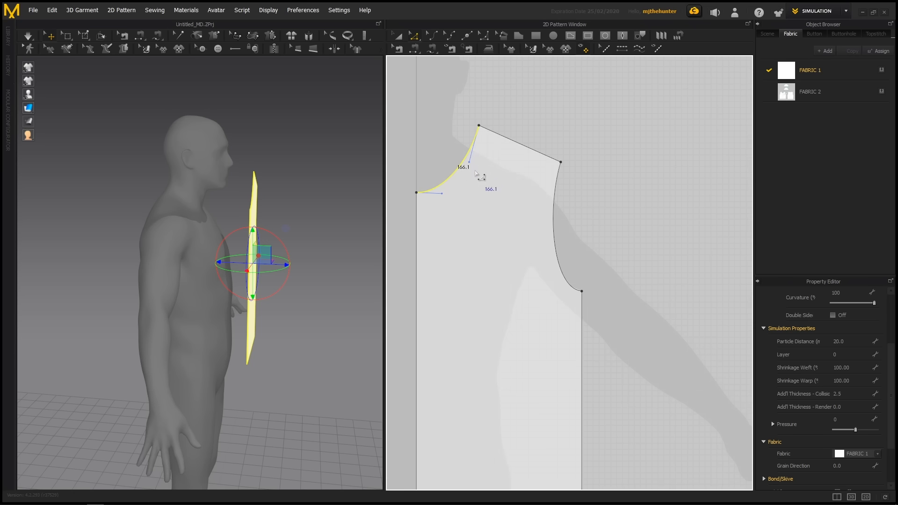
{"action": "mouse_move", "coordinate": [477, 168]}
{"action": "left_mouse_down"}
{"action": "mouse_move", "coordinate": [515, 172]}
{"action": "mouse_move", "coordinate": [475, 159]}
{"action": "left_mouse_up"}
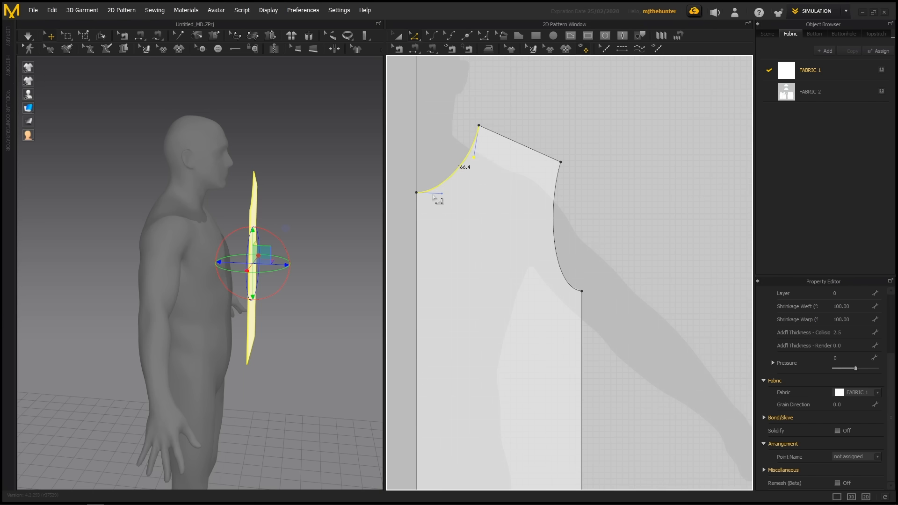
{"action": "left_click_drag", "start_coordinate": [442, 196], "coordinate": [446, 192]}
{"action": "left_click_drag", "start_coordinate": [473, 161], "coordinate": [472, 162]}
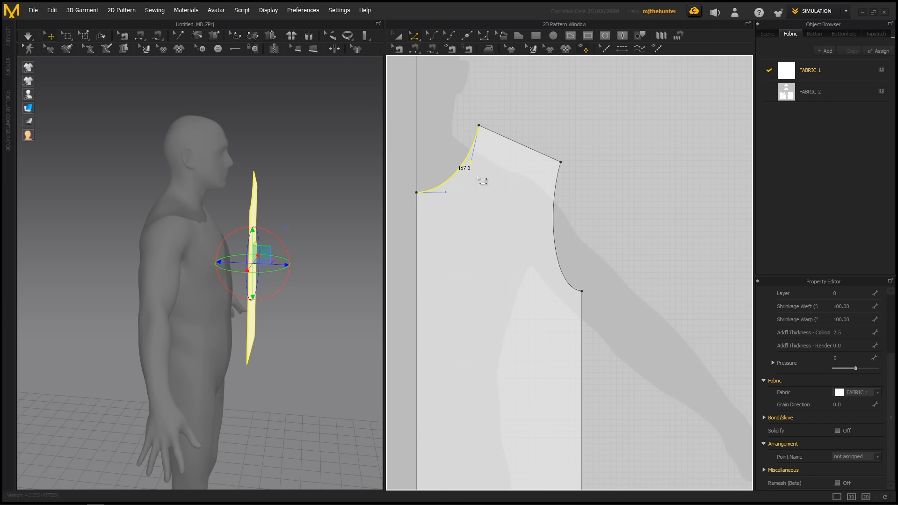
{"action": "left_click", "coordinate": [533, 116]}
Readjust the armhole's underarm curve handle to smooth the corner, giving an armhole about 237 mm long.
{"action": "scroll", "coordinate": [545, 195], "scroll_direction": "down", "scroll_amount": 5}
{"action": "scroll", "coordinate": [544, 223], "scroll_direction": "up", "scroll_amount": 2}
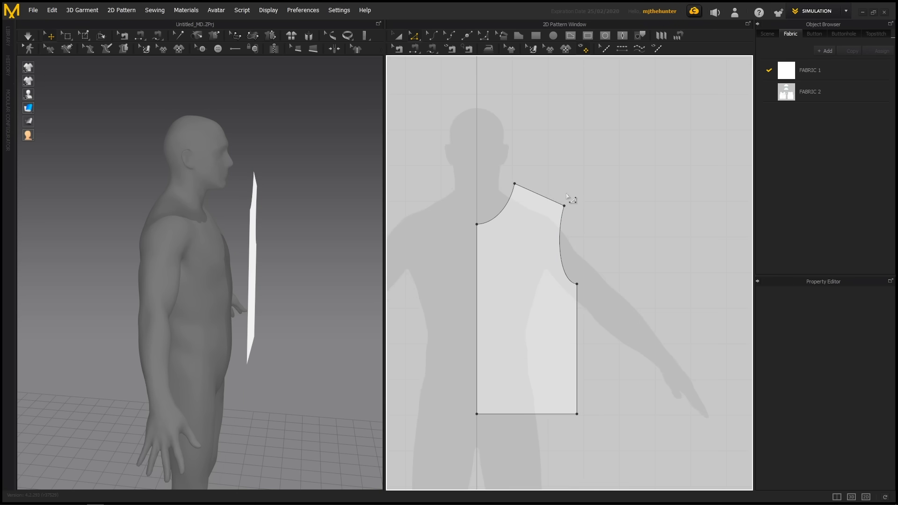
{"action": "scroll", "coordinate": [580, 248], "scroll_direction": "up", "scroll_amount": 3}
{"action": "left_click", "coordinate": [575, 282]}
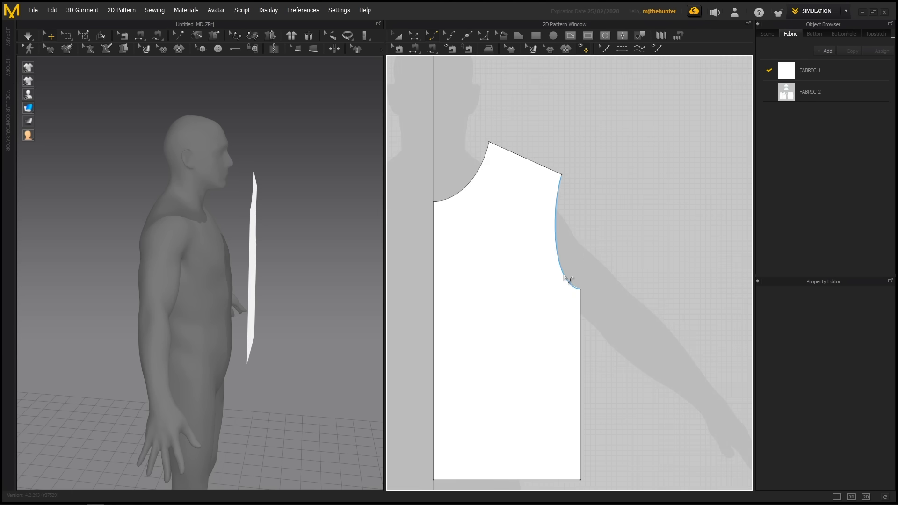
{"action": "key", "text": "z"}
{"action": "mouse_move", "coordinate": [555, 286]}
{"action": "left_mouse_down"}
{"action": "mouse_move", "coordinate": [555, 305]}
{"action": "mouse_move", "coordinate": [580, 293]}
{"action": "mouse_move", "coordinate": [555, 289]}
{"action": "mouse_move", "coordinate": [561, 284]}
{"action": "left_mouse_up"}
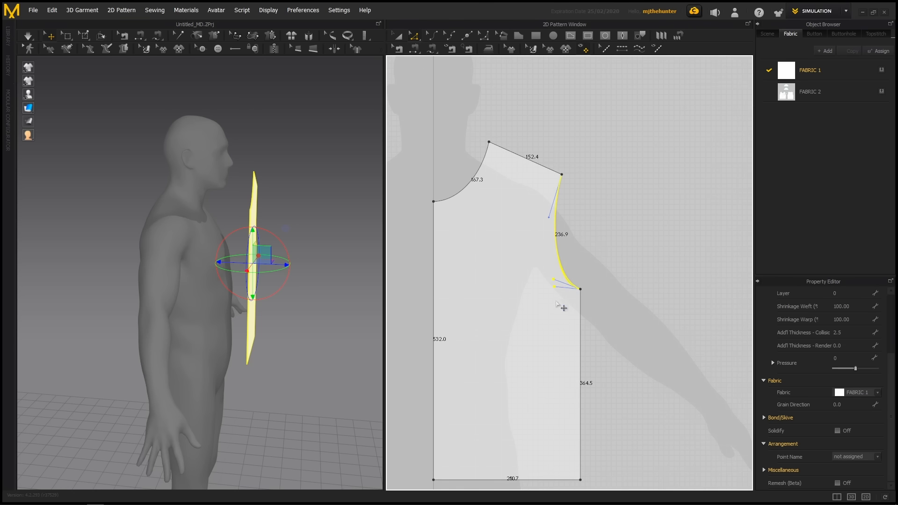
{"action": "left_click", "coordinate": [604, 245]}
Clone the half-front as a Symmetric Pattern (with Sewing) and place it beside the centre-front edge, offset about 311 mm.
{"action": "scroll", "coordinate": [603, 246], "scroll_direction": "down", "scroll_amount": 6}
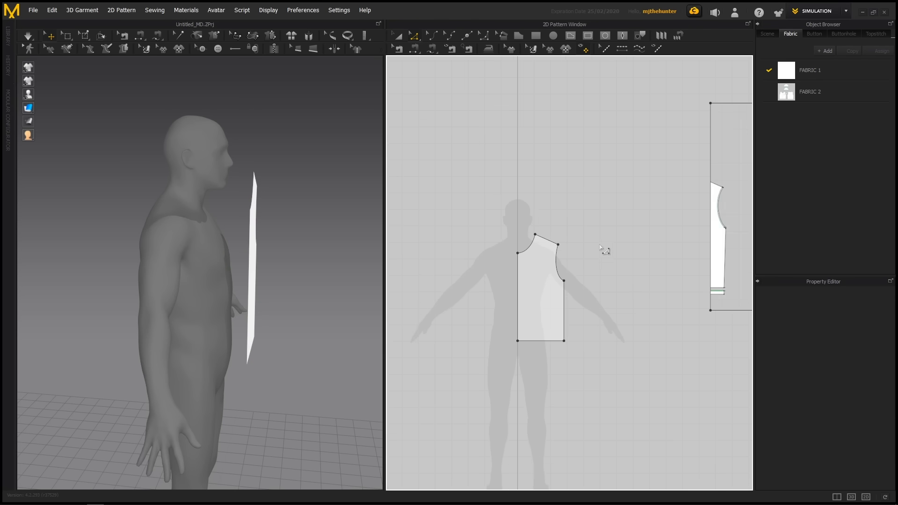
{"action": "middle_click_drag", "start_coordinate": [600, 246], "coordinate": [647, 226]}
{"action": "scroll", "coordinate": [610, 259], "scroll_direction": "up", "scroll_amount": 4}
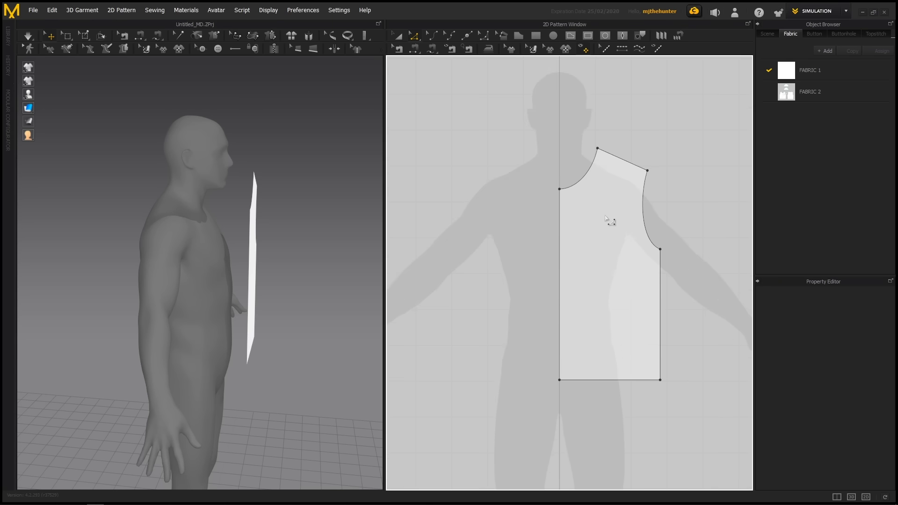
{"action": "right_click_drag", "start_coordinate": [363, 243], "coordinate": [331, 257]}
{"action": "middle_click_drag", "start_coordinate": [584, 258], "coordinate": [603, 233]}
{"action": "scroll", "coordinate": [602, 237], "scroll_direction": "down", "scroll_amount": 1}
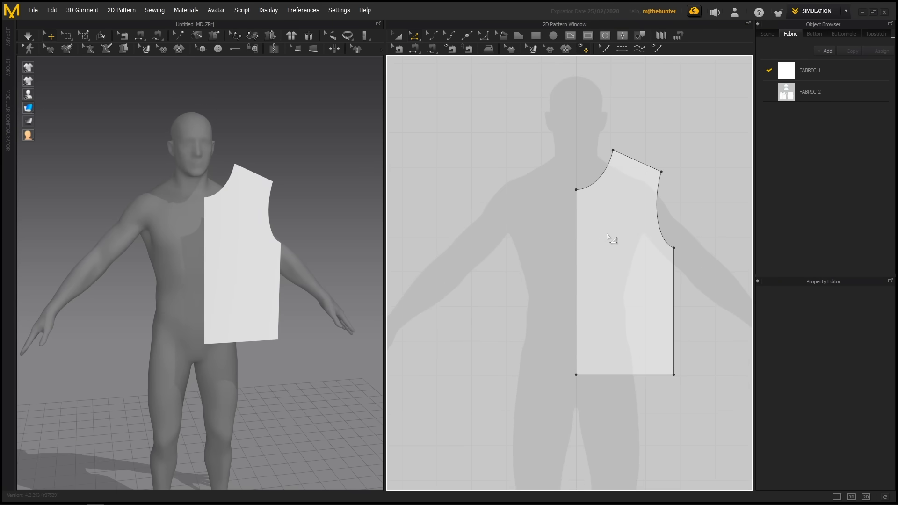
{"action": "key", "text": "a"}
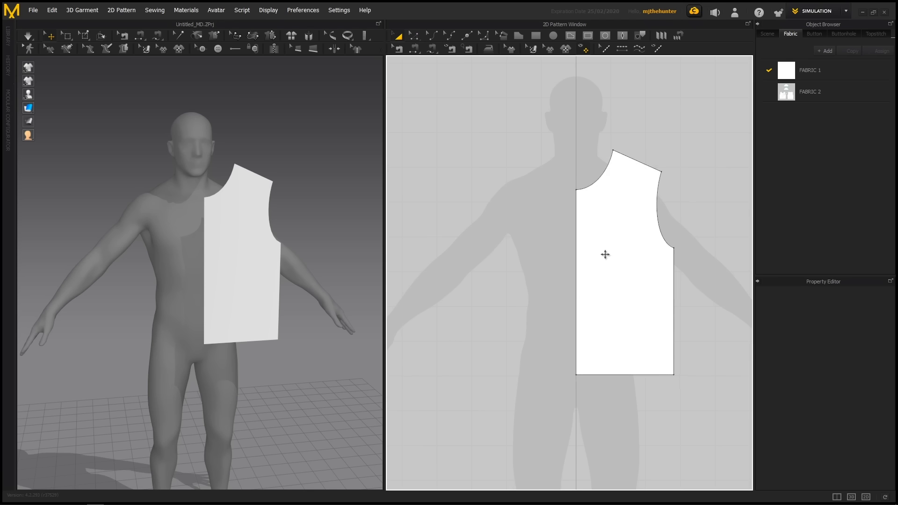
{"action": "left_click", "coordinate": [615, 246]}
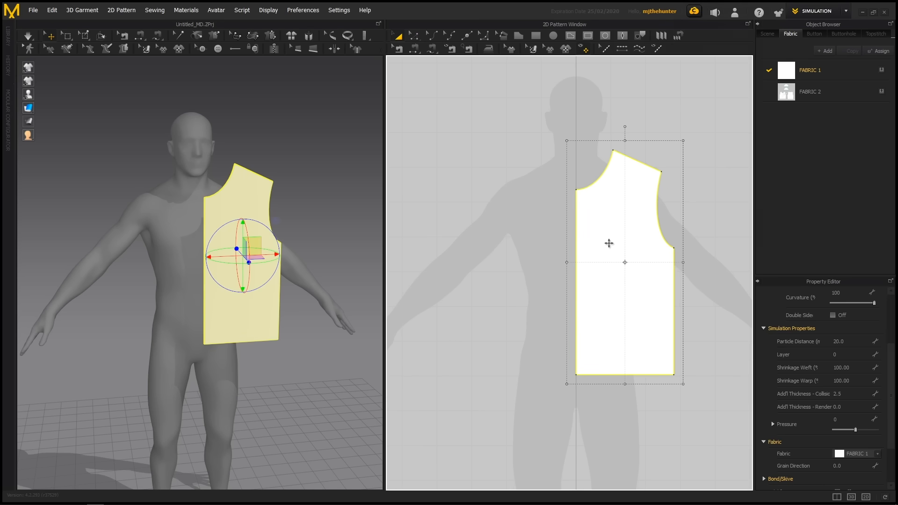
{"action": "right_click", "coordinate": [609, 243]}
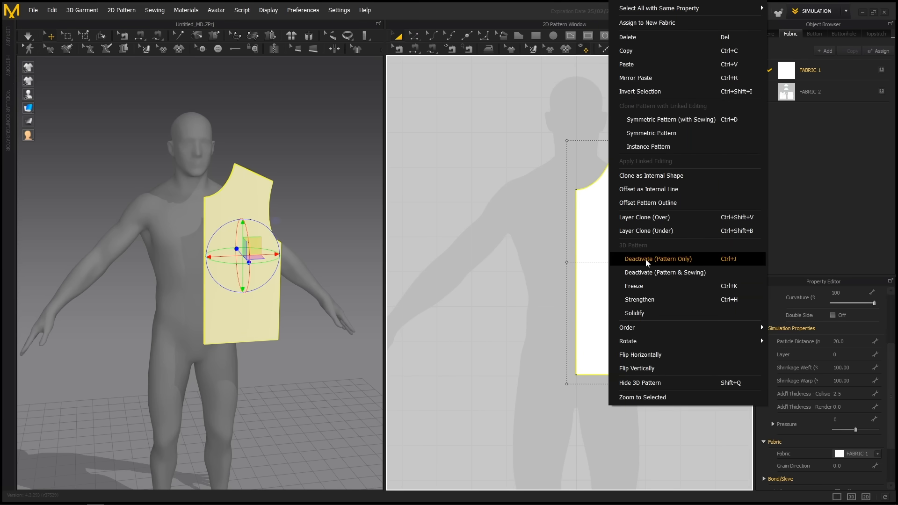
{"action": "left_click", "coordinate": [684, 120]}
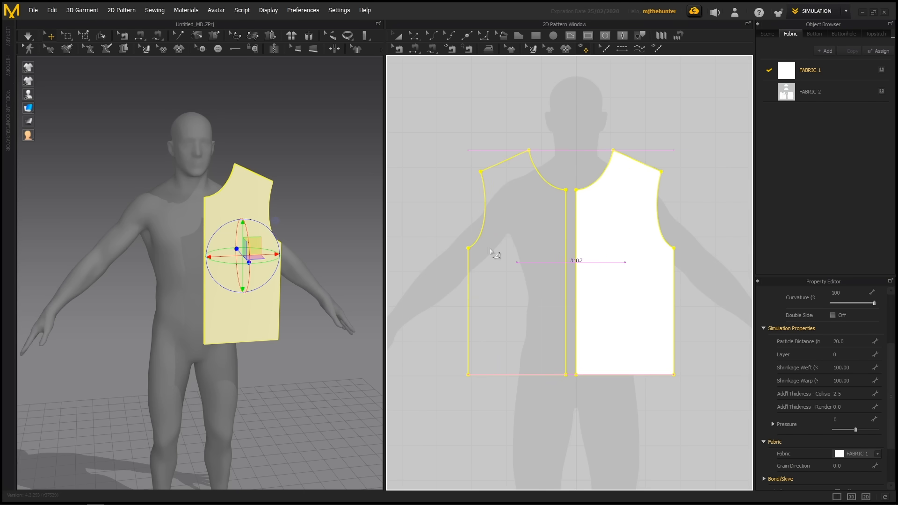
{"action": "left_click", "coordinate": [497, 256]}
{"action": "left_click", "coordinate": [608, 115]}
Try moving the neck-shoulder point of the linked front halves outward and down, and undo the move.
{"action": "scroll", "coordinate": [648, 207], "scroll_direction": "up", "scroll_amount": 3}
{"action": "scroll", "coordinate": [648, 208], "scroll_direction": "up", "scroll_amount": 1}
{"action": "middle_click_drag", "start_coordinate": [591, 202], "coordinate": [555, 216]}
{"action": "scroll", "coordinate": [556, 219], "scroll_direction": "up", "scroll_amount": 1}
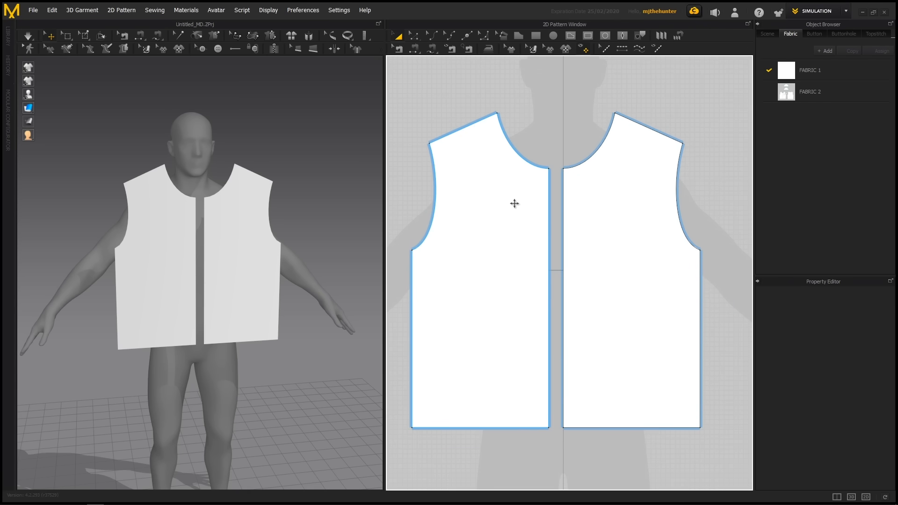
{"action": "key", "text": "z"}
{"action": "left_click", "coordinate": [615, 114]}
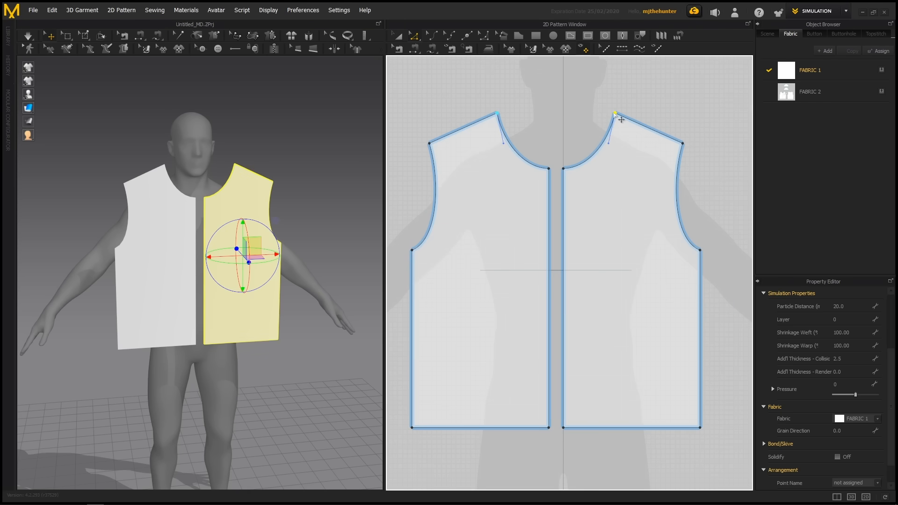
{"action": "left_click_drag", "start_coordinate": [617, 115], "coordinate": [515, 190]}
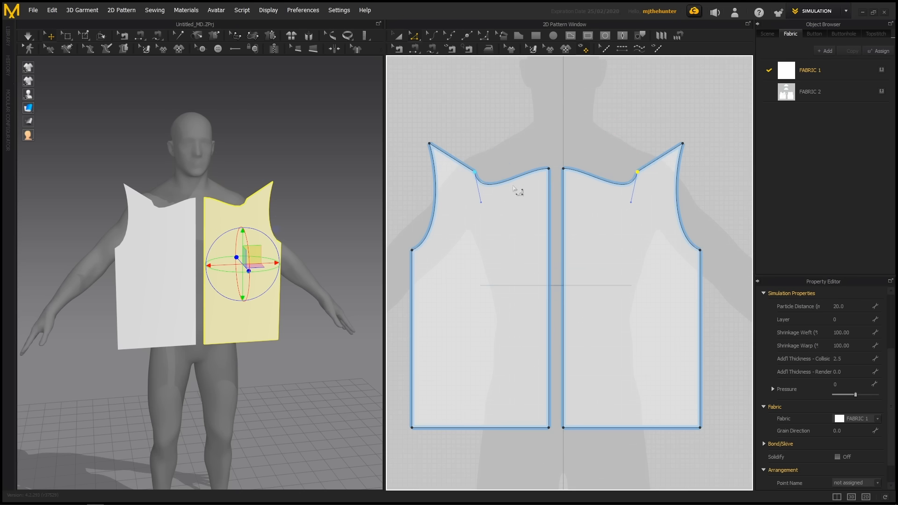
{"action": "key", "text": "ctrl+z"}
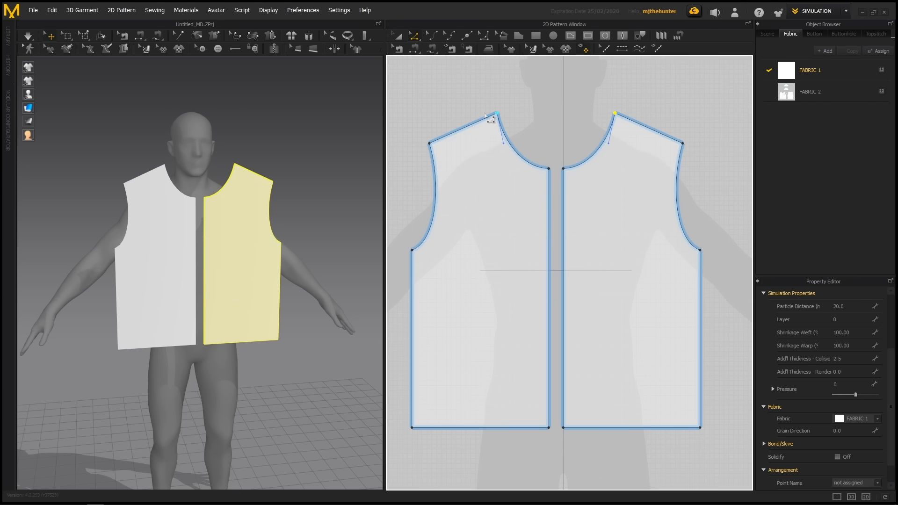
{"action": "left_click", "coordinate": [496, 114]}
{"action": "left_click", "coordinate": [568, 143]}
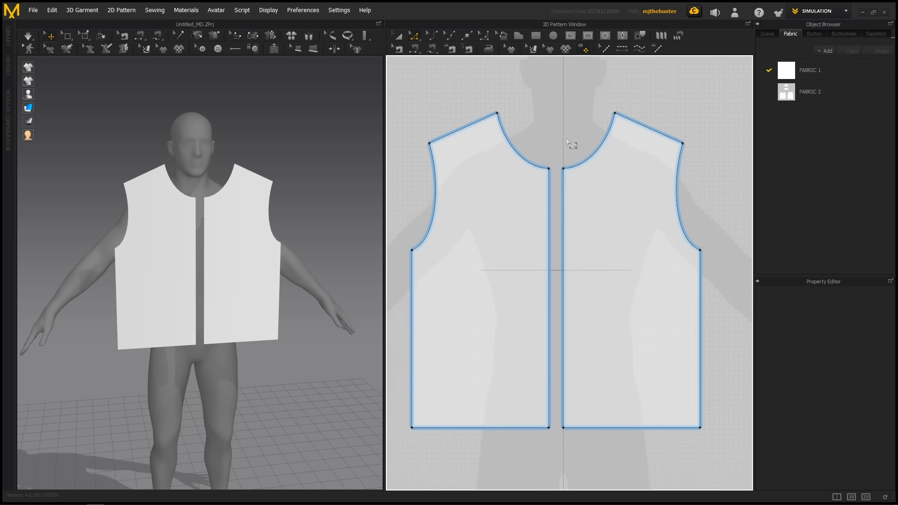
{"action": "right_click_drag", "start_coordinate": [450, 196], "coordinate": [515, 206]}
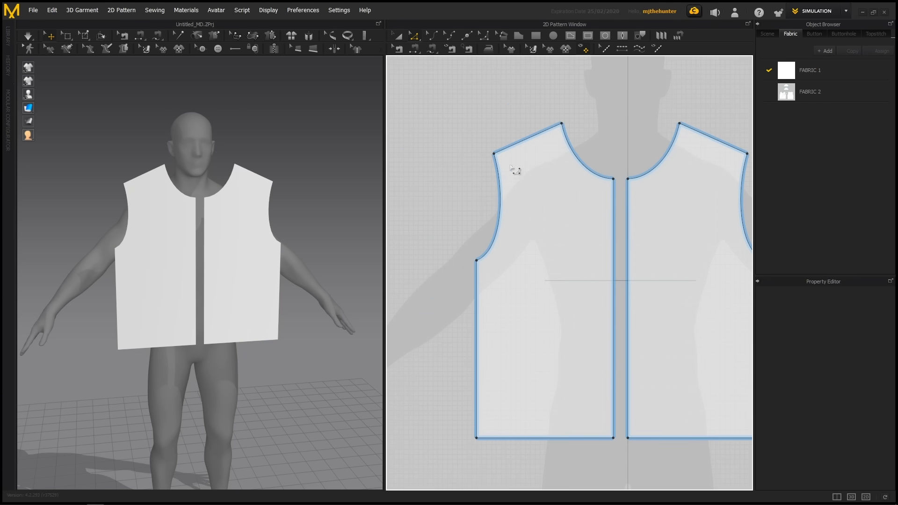
Move the half-front on the avatar's right side across until its centre-front edge meets the mirrored half.
{"action": "scroll", "coordinate": [498, 198], "scroll_direction": "down", "scroll_amount": 5}
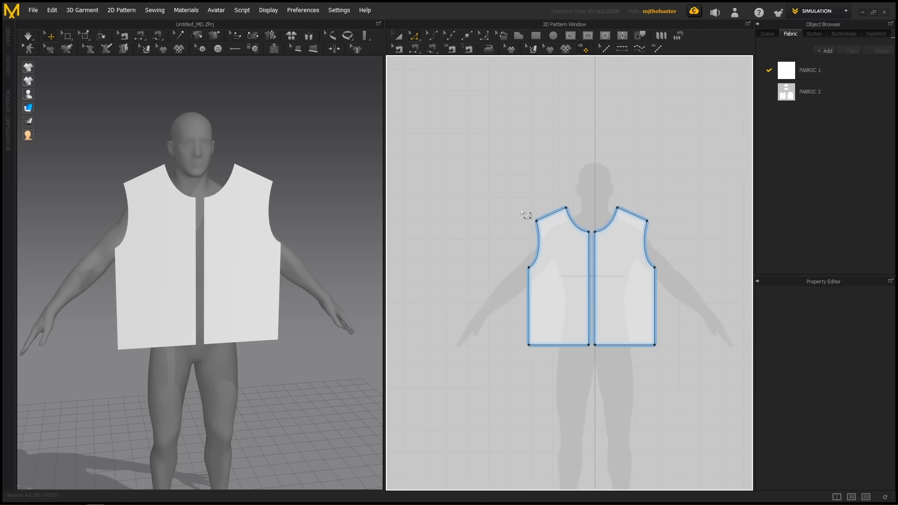
{"action": "scroll", "coordinate": [499, 235], "scroll_direction": "up", "scroll_amount": 2}
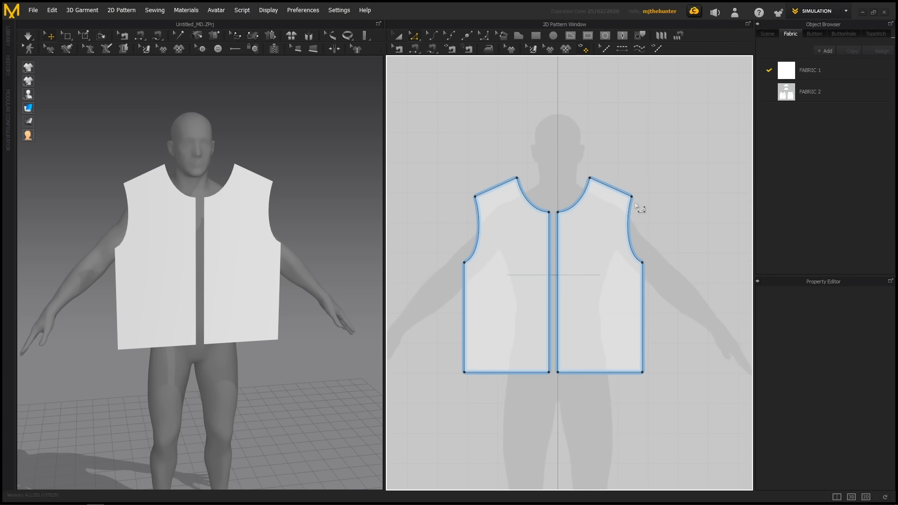
{"action": "scroll", "coordinate": [602, 209], "scroll_direction": "up", "scroll_amount": 3}
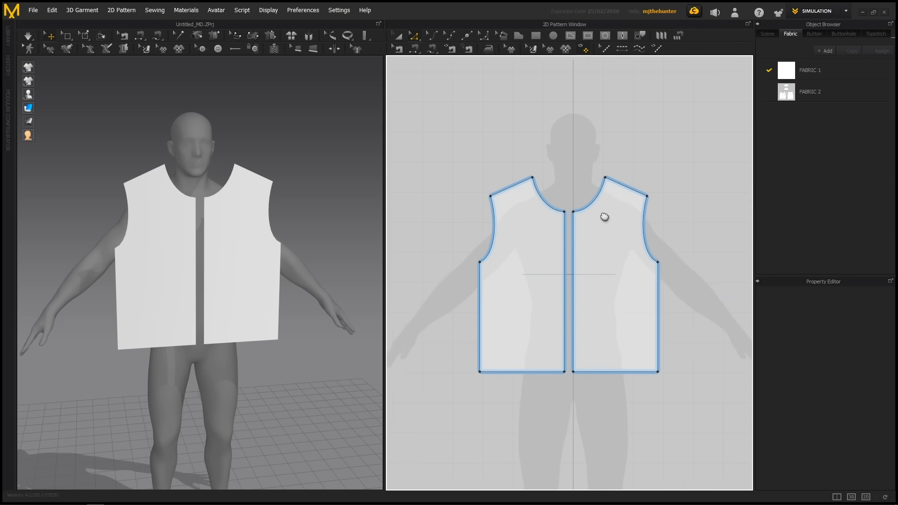
{"action": "right_click_drag", "start_coordinate": [612, 219], "coordinate": [594, 220]}
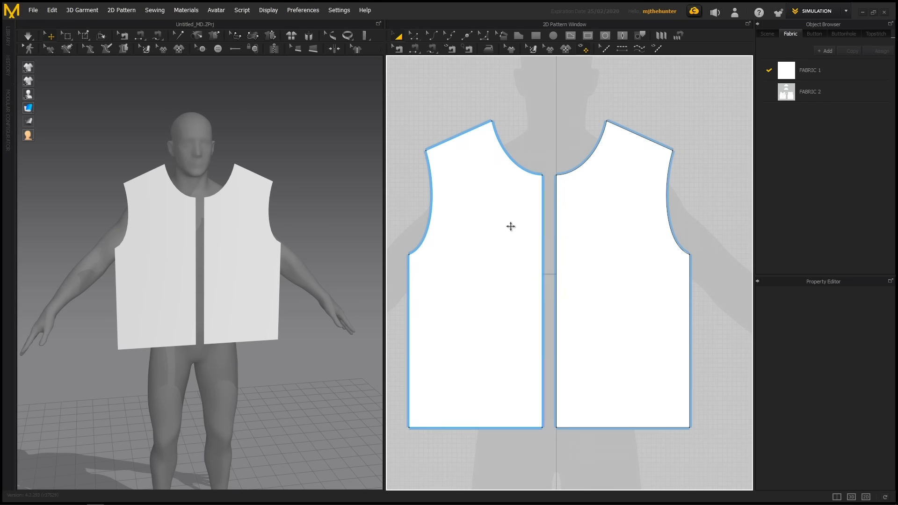
{"action": "left_click_drag", "start_coordinate": [512, 226], "coordinate": [527, 226]}
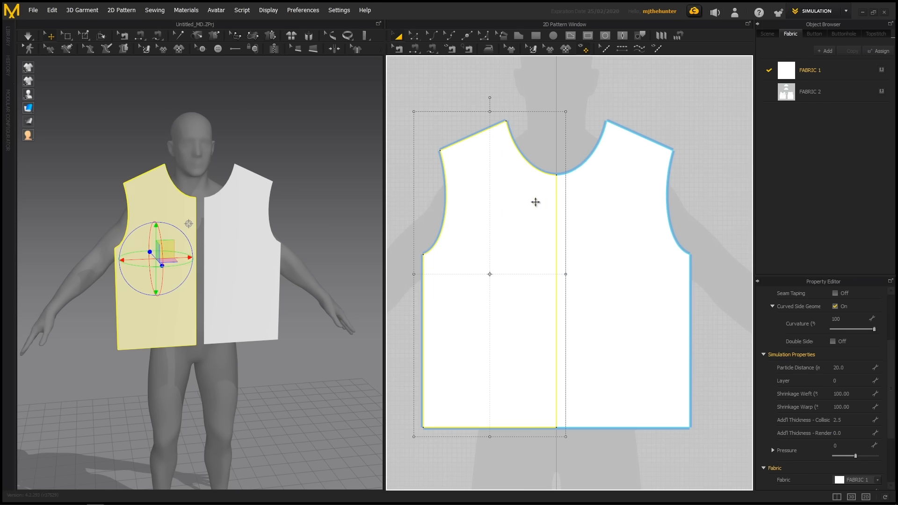
{"action": "scroll", "coordinate": [533, 201], "scroll_direction": "up", "scroll_amount": 3}
{"action": "left_click", "coordinate": [577, 66]}
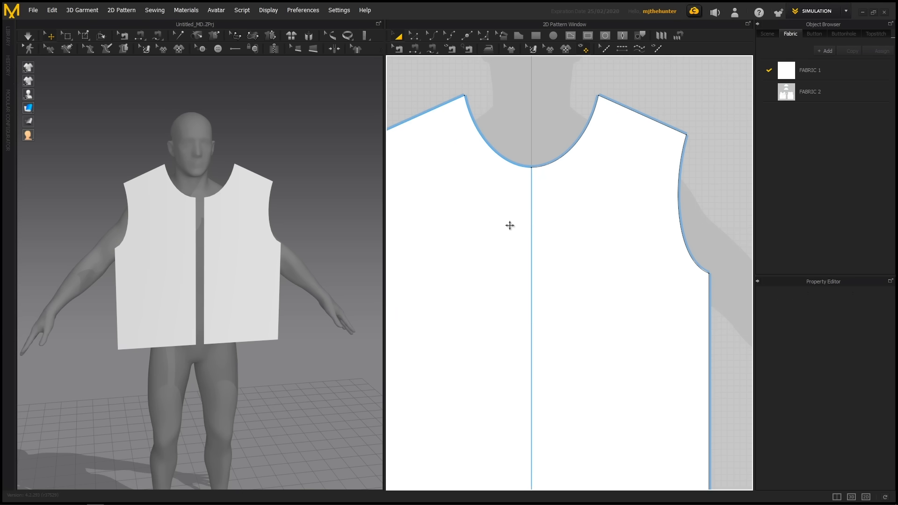
{"action": "scroll", "coordinate": [549, 183], "scroll_direction": "down", "scroll_amount": 2}
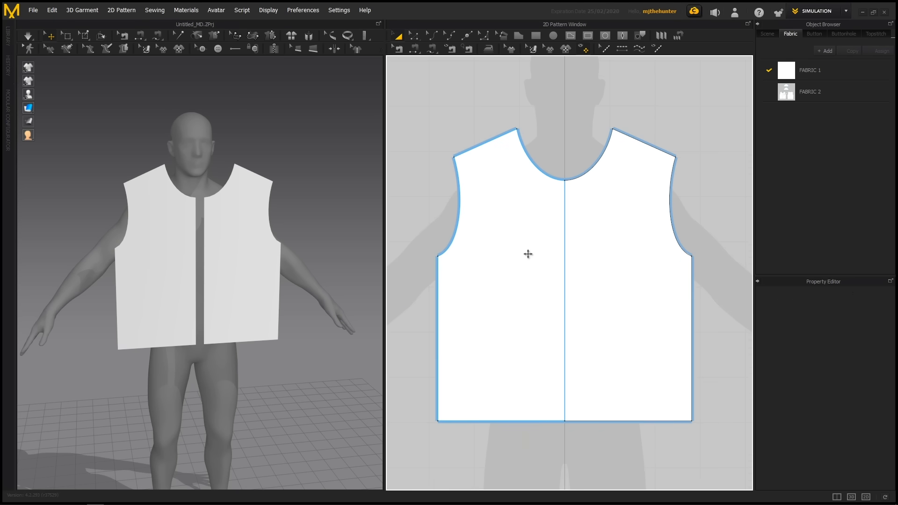
{"action": "scroll", "coordinate": [519, 252], "scroll_direction": "down", "scroll_amount": 1}
Nudge each front half two increments outward from the centre line to leave an even gap between them.
{"action": "left_click", "coordinate": [508, 269]}
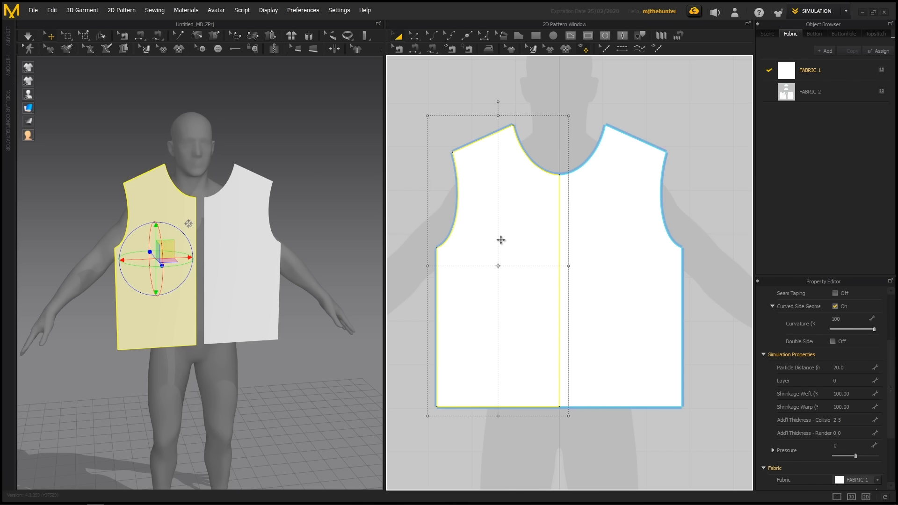
{"action": "key", "text": "Left"}
{"action": "key", "text": "Left"}
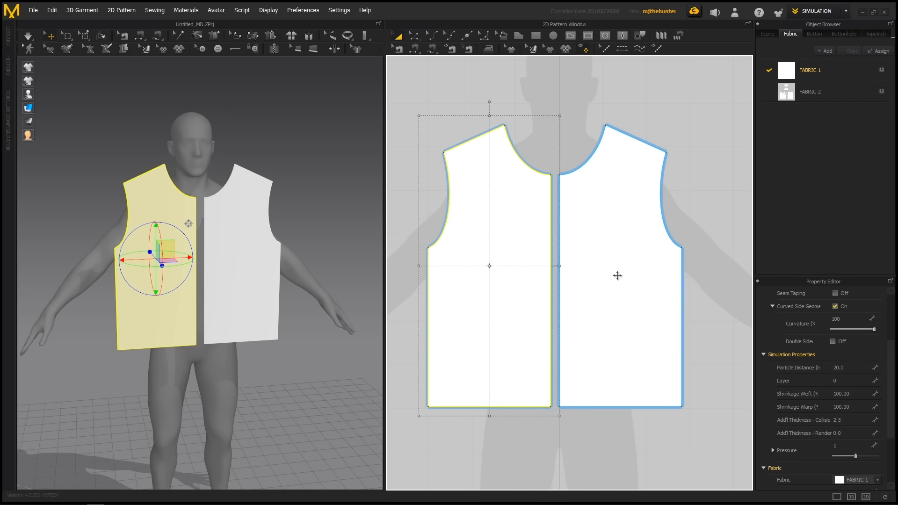
{"action": "left_click", "coordinate": [620, 269]}
{"action": "key", "text": "Right"}
{"action": "key", "text": "Right"}
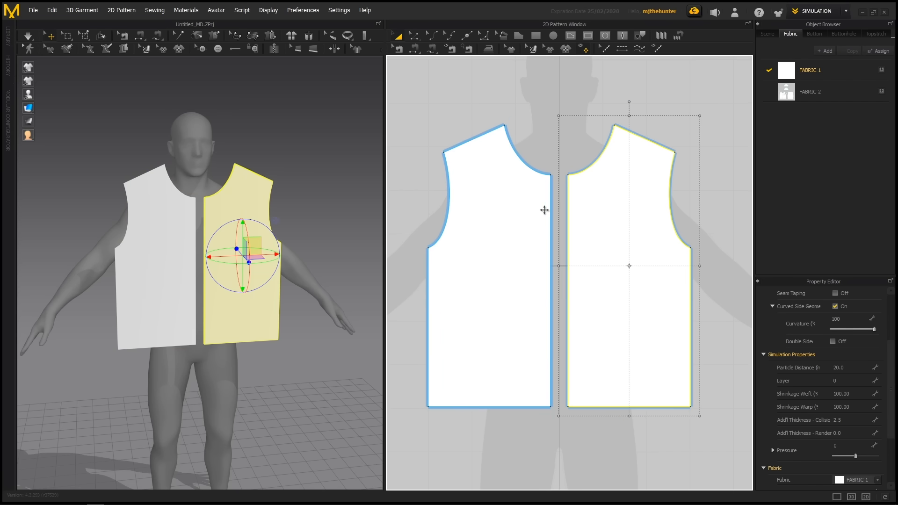
{"action": "left_click", "coordinate": [524, 94]}
{"action": "scroll", "coordinate": [555, 144], "scroll_direction": "down", "scroll_amount": 5}
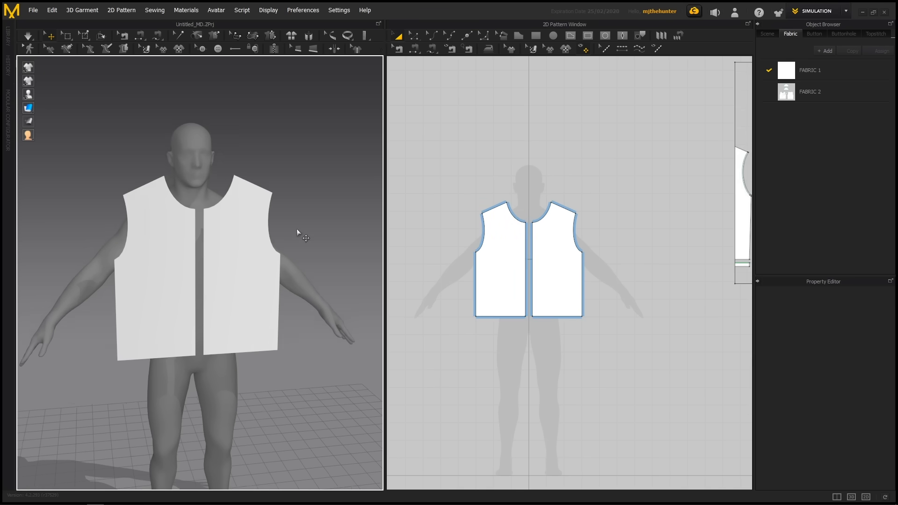
Pin the outer shoulder and neck-shoulder corners of both front halves on the 3D garment.
{"action": "right_click_drag", "start_coordinate": [297, 229], "coordinate": [268, 239]}
{"action": "scroll", "coordinate": [261, 221], "scroll_direction": "down", "scroll_amount": 3}
{"action": "scroll", "coordinate": [269, 239], "scroll_direction": "up", "scroll_amount": 3}
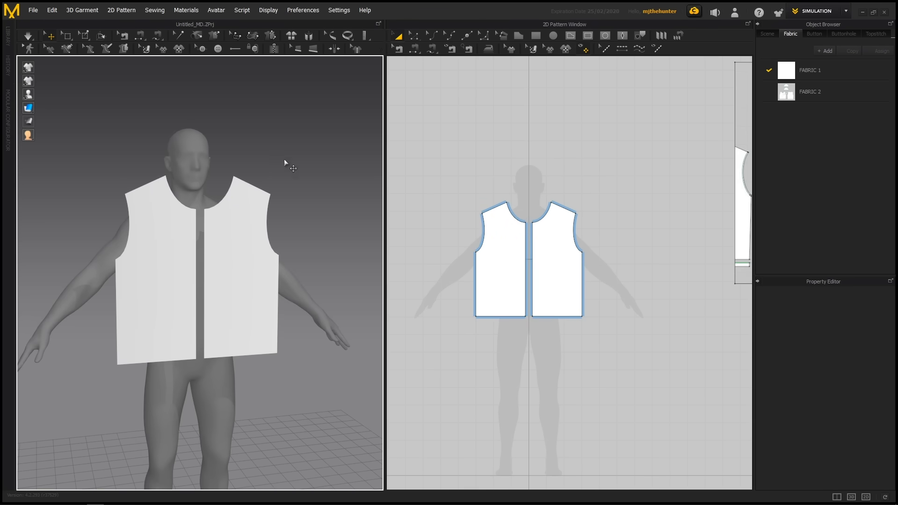
{"action": "mouse_move", "coordinate": [271, 216]}
{"action": "right_mouse_down"}
{"action": "mouse_move", "coordinate": [288, 193]}
{"action": "mouse_move", "coordinate": [285, 217]}
{"action": "right_mouse_up"}
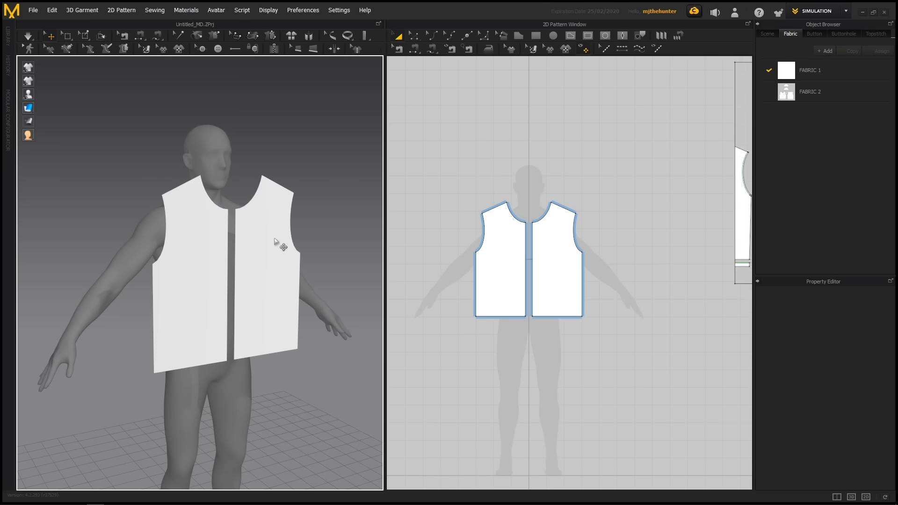
{"action": "middle_click_drag", "start_coordinate": [254, 225], "coordinate": [246, 243]}
{"action": "right_click_drag", "start_coordinate": [247, 243], "coordinate": [215, 233]}
{"action": "scroll", "coordinate": [239, 236], "scroll_direction": "up", "scroll_amount": 2}
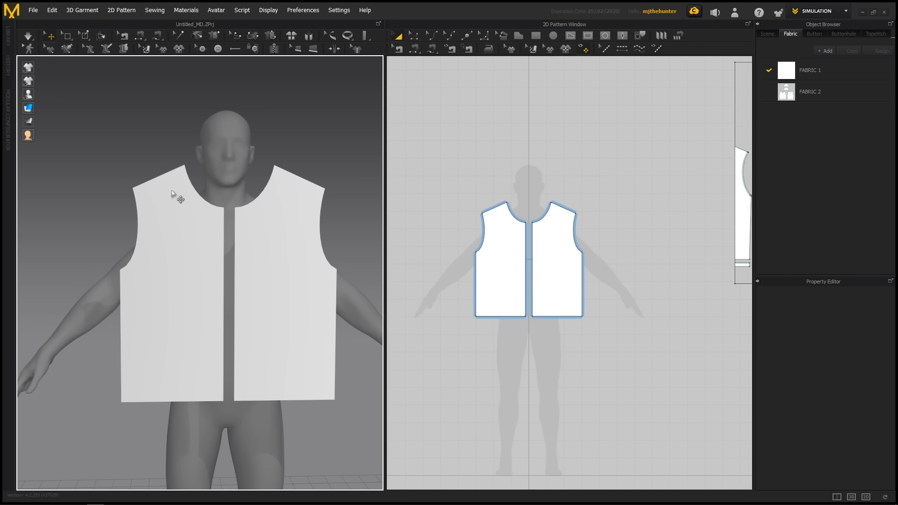
{"action": "left_click", "coordinate": [138, 192]}
{"action": "left_click", "coordinate": [182, 170]}
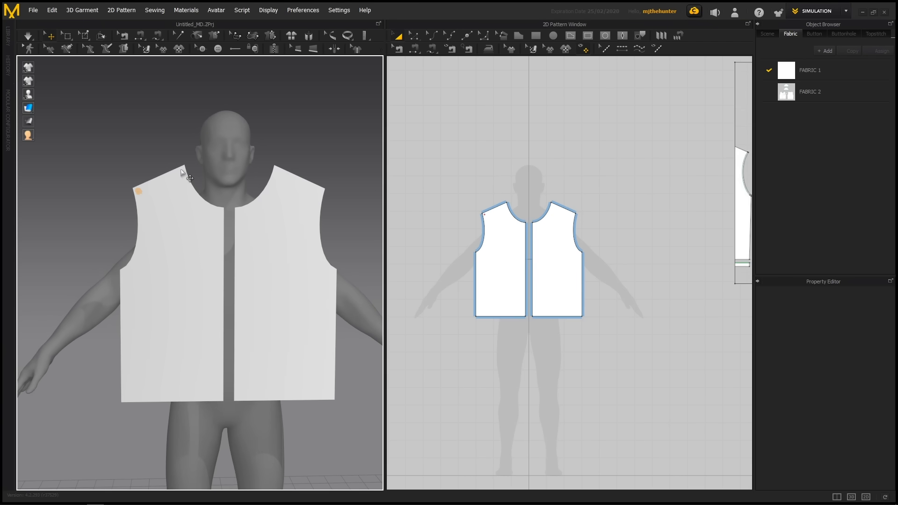
{"action": "left_click", "coordinate": [277, 171]}
{"action": "right_click_drag", "start_coordinate": [354, 183], "coordinate": [307, 184]}
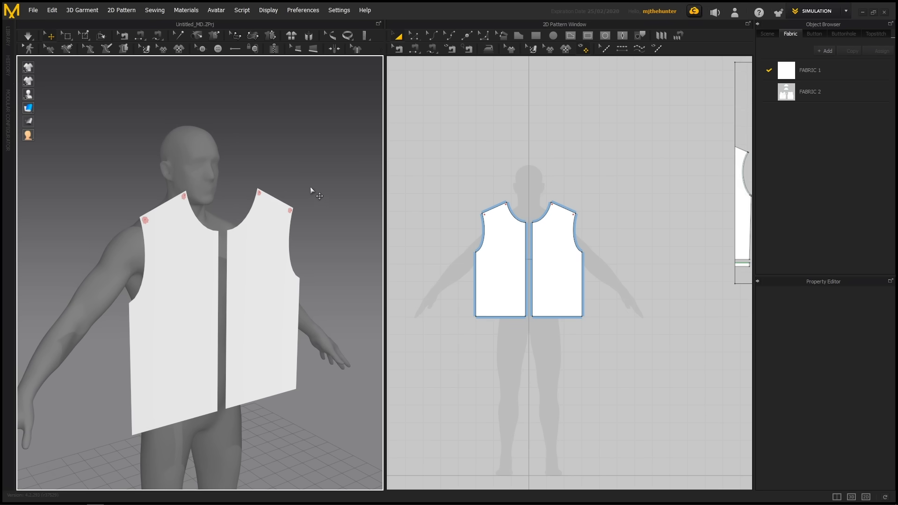
Simulate the pinned front halves to test how they hang, and undo the drape.
{"action": "key", "text": "space"}
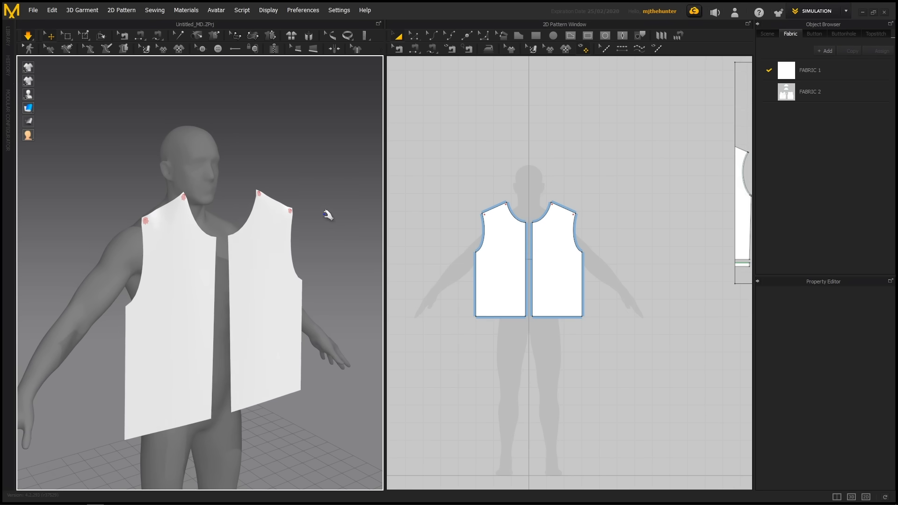
{"action": "right_click_drag", "start_coordinate": [328, 210], "coordinate": [247, 213]}
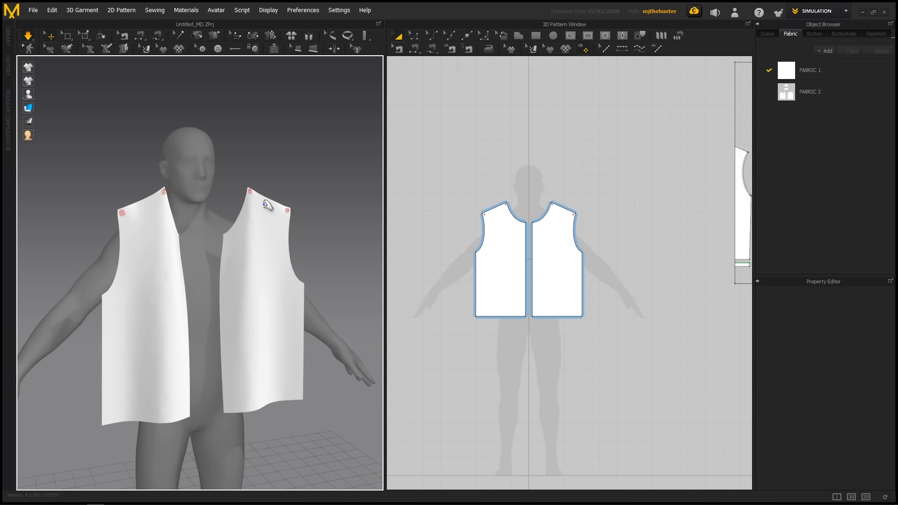
{"action": "scroll", "coordinate": [271, 201], "scroll_direction": "down", "scroll_amount": 4}
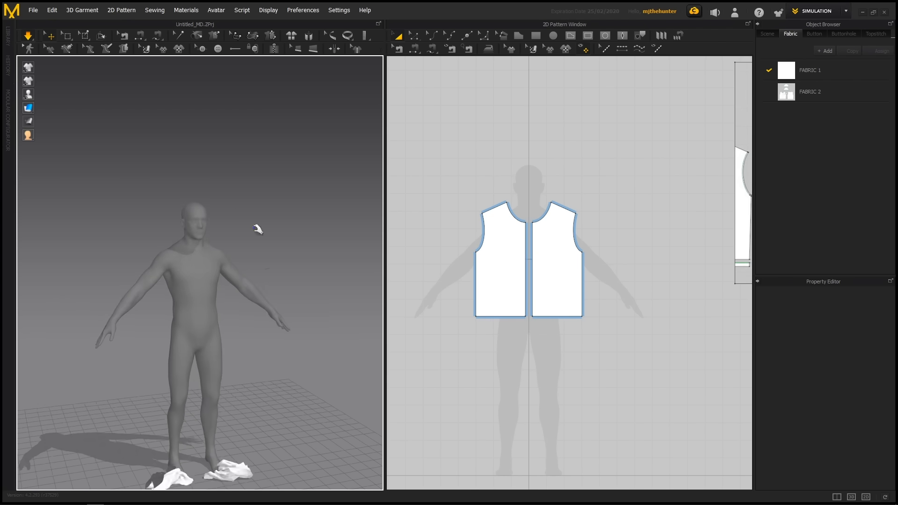
{"action": "right_click_drag", "start_coordinate": [257, 226], "coordinate": [262, 276]}
{"action": "key", "text": "space"}
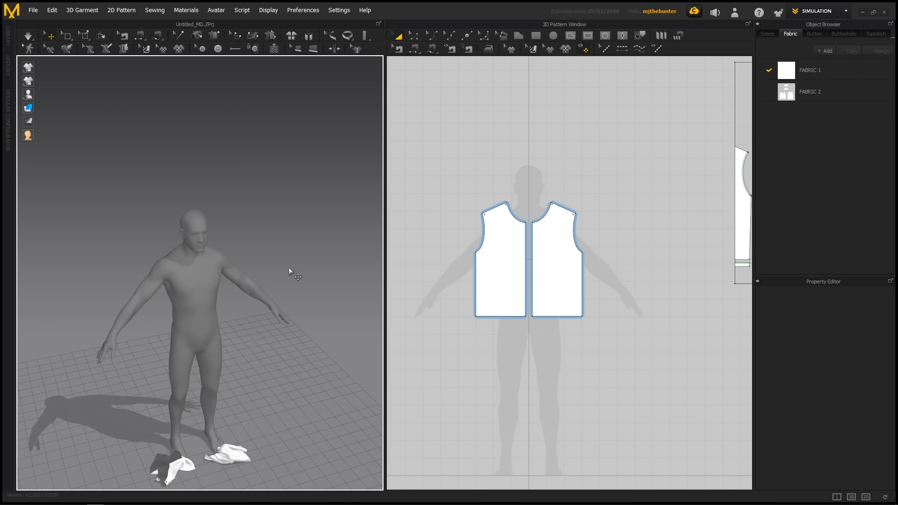
{"action": "key", "text": "ctrl+z"}
{"action": "right_click_drag", "start_coordinate": [349, 272], "coordinate": [275, 241]}
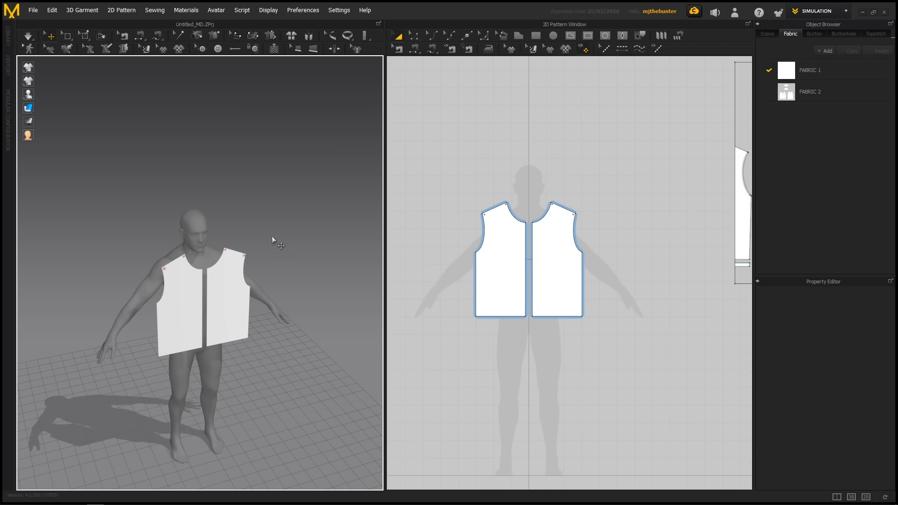
Run the simulation on the pinned halves once more, and revert both the drape and the pins.
{"action": "scroll", "coordinate": [275, 240], "scroll_direction": "up", "scroll_amount": 6}
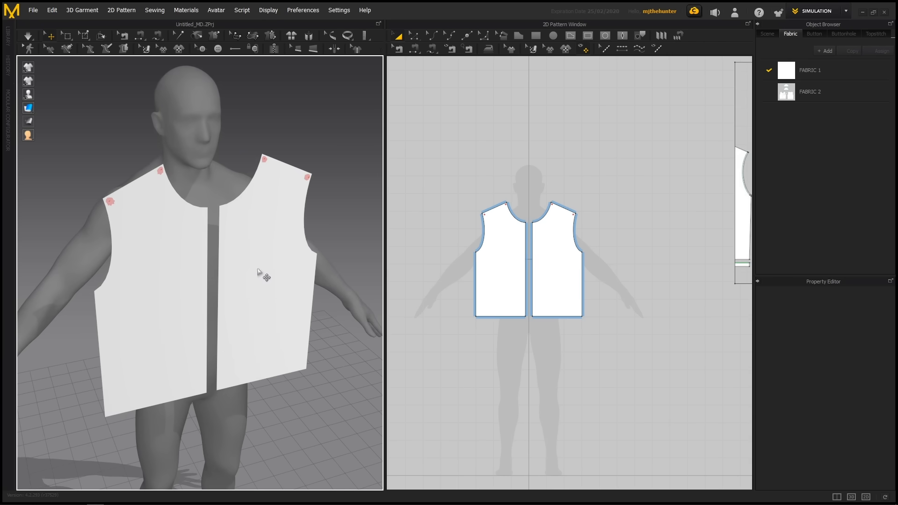
{"action": "scroll", "coordinate": [293, 257], "scroll_direction": "up", "scroll_amount": 3}
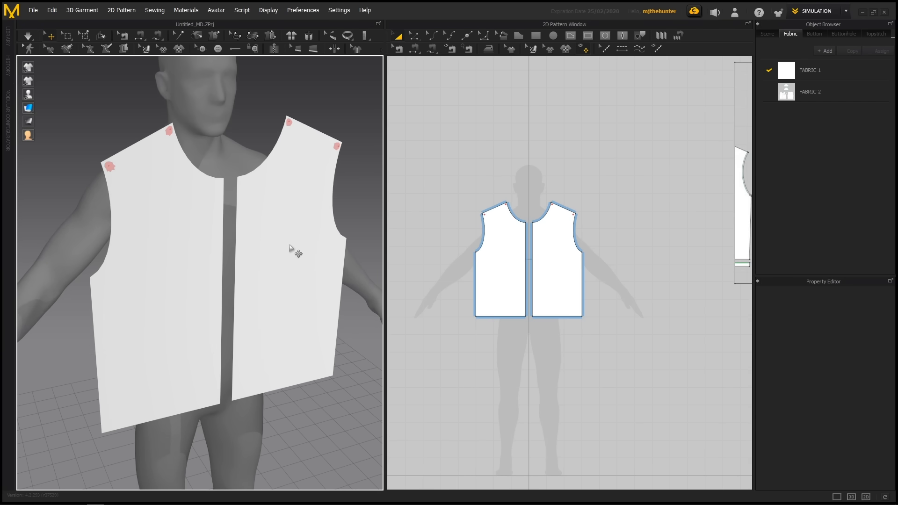
{"action": "key", "text": "space"}
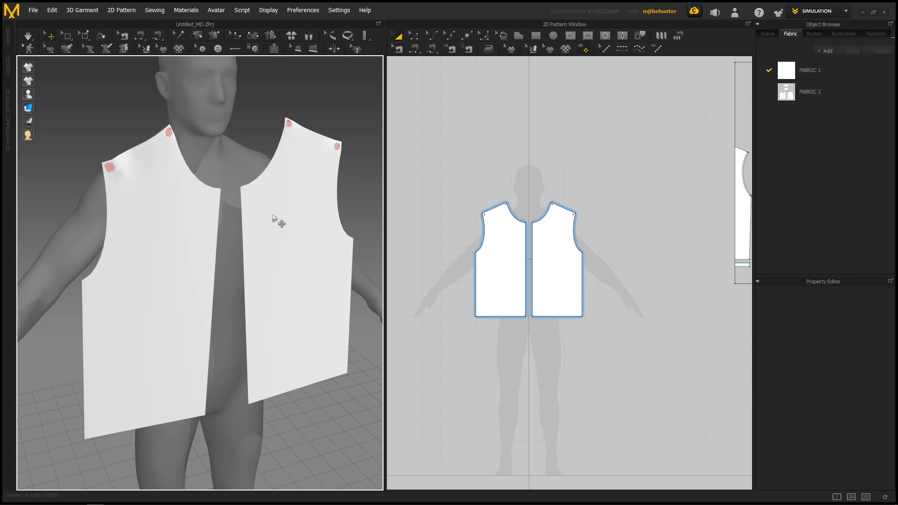
{"action": "right_click_drag", "start_coordinate": [295, 207], "coordinate": [265, 227]}
{"action": "scroll", "coordinate": [263, 224], "scroll_direction": "up", "scroll_amount": 2}
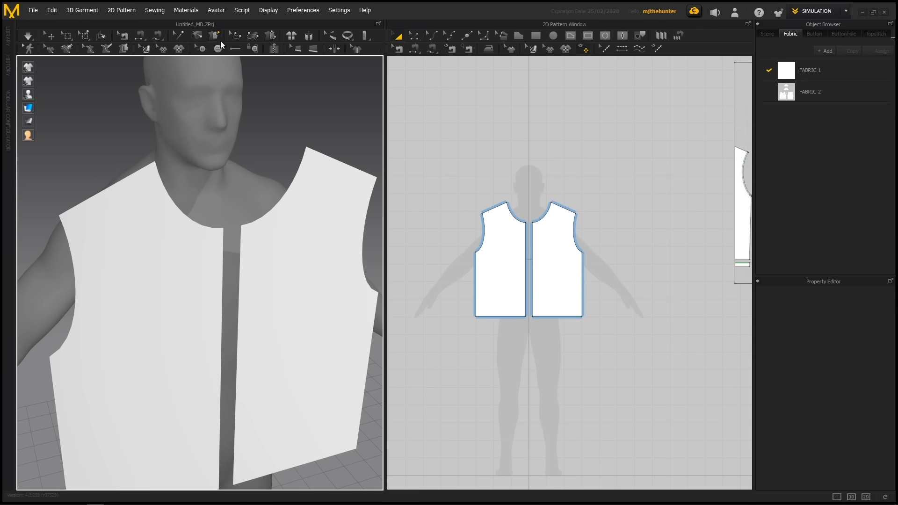
Tack the outer shoulder corner of each front half to the avatar's matching shoulder with Tack on Avatar.
{"action": "right_click_drag", "start_coordinate": [176, 102], "coordinate": [174, 130]}
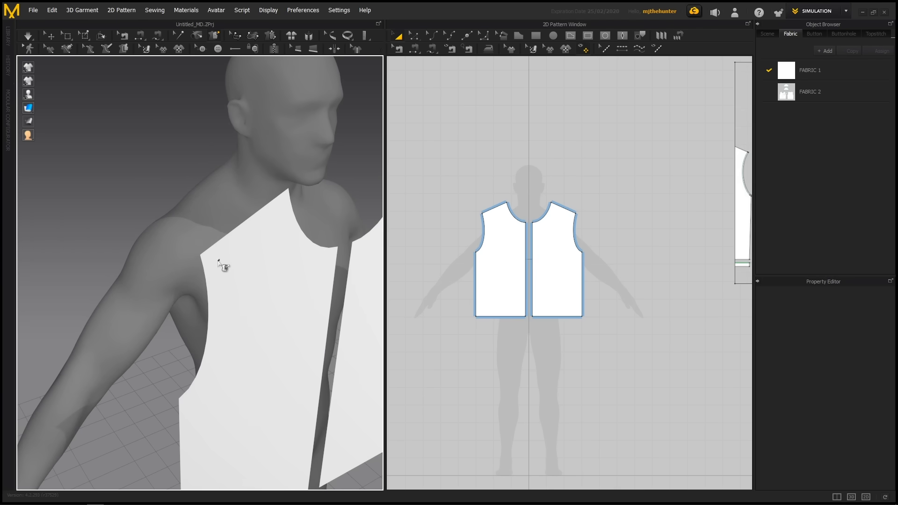
{"action": "left_click", "coordinate": [214, 42]}
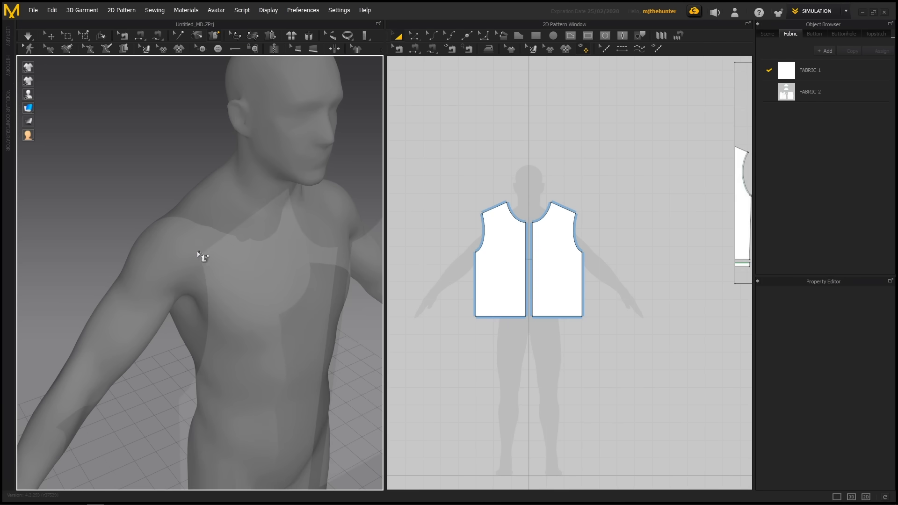
{"action": "left_click", "coordinate": [206, 256]}
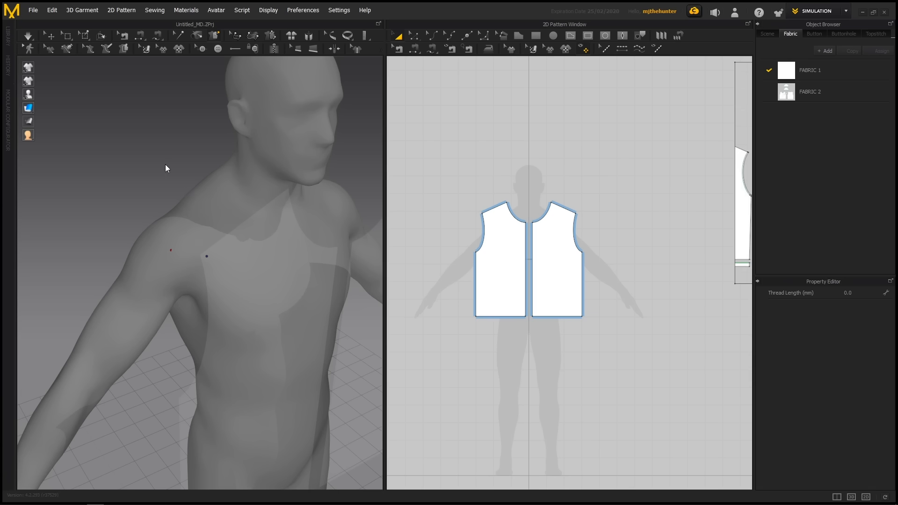
{"action": "scroll", "coordinate": [165, 159], "scroll_direction": "down", "scroll_amount": 3}
{"action": "right_click_drag", "start_coordinate": [165, 159], "coordinate": [229, 241]}
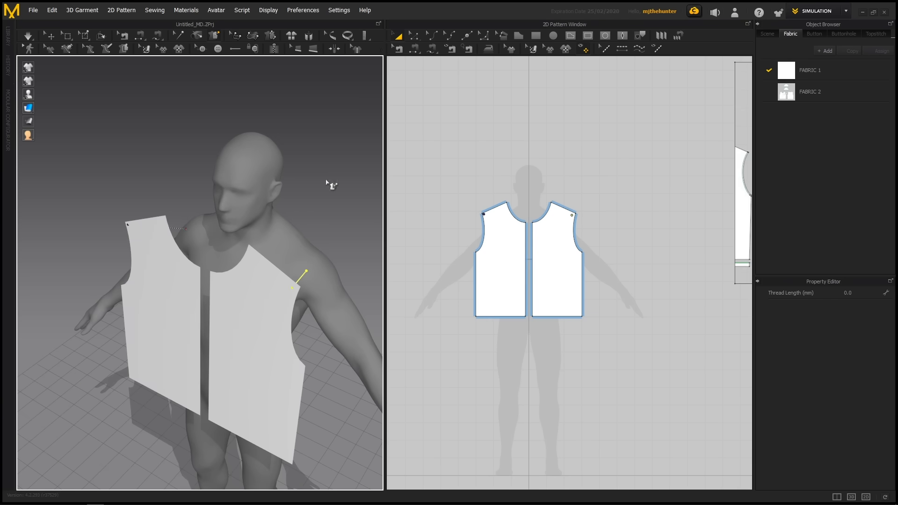
Simulate the front halves with the shoulder tacks holding them, and undo the drape.
{"action": "scroll", "coordinate": [325, 182], "scroll_direction": "down", "scroll_amount": 2}
{"action": "right_click_drag", "start_coordinate": [325, 182], "coordinate": [281, 197]}
{"action": "key", "text": "space"}
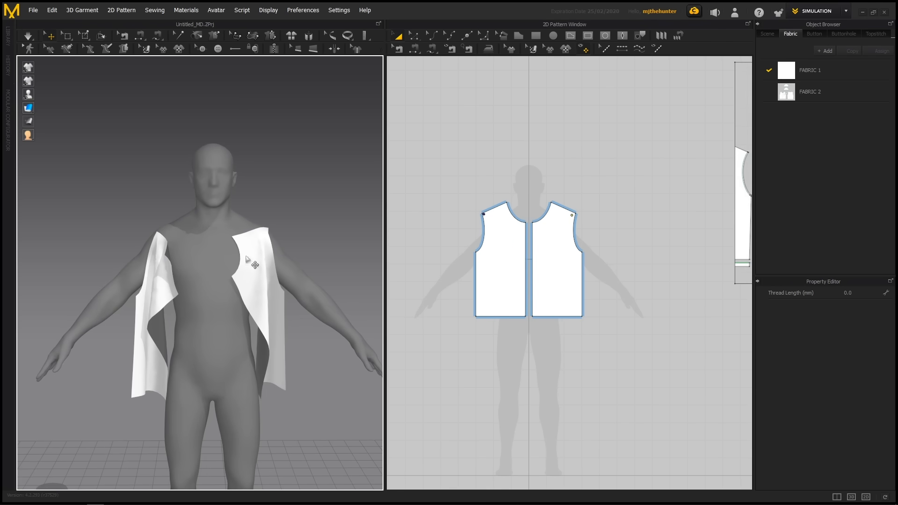
{"action": "key", "text": "ctrl+z"}
{"action": "right_click_drag", "start_coordinate": [248, 259], "coordinate": [298, 216]}
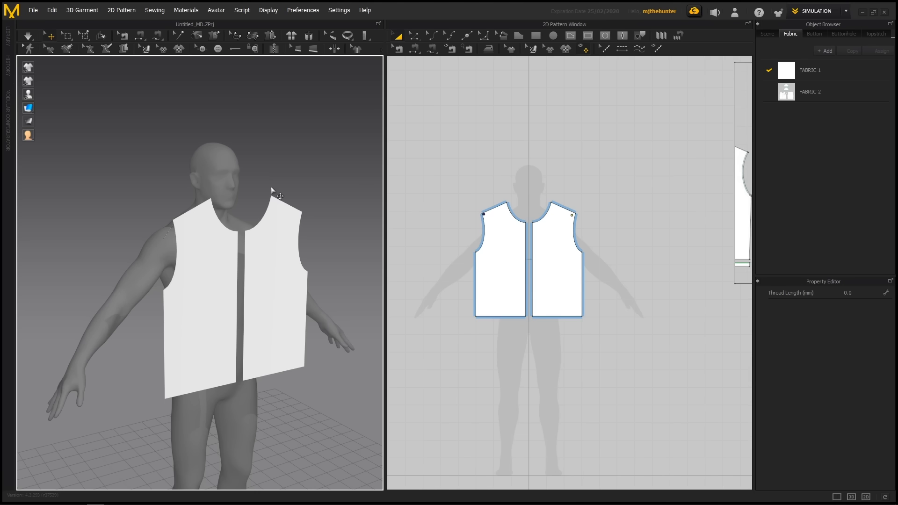
{"action": "scroll", "coordinate": [294, 159], "scroll_direction": "down", "scroll_amount": 2}
{"action": "right_click_drag", "start_coordinate": [294, 159], "coordinate": [287, 175]}
{"action": "scroll", "coordinate": [287, 175], "scroll_direction": "up", "scroll_amount": 2}
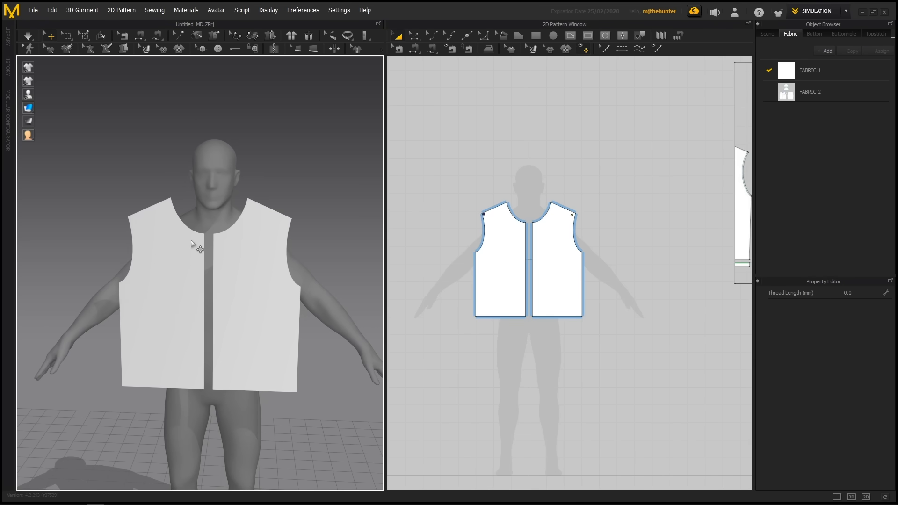
{"action": "scroll", "coordinate": [248, 262], "scroll_direction": "down", "scroll_amount": 1}
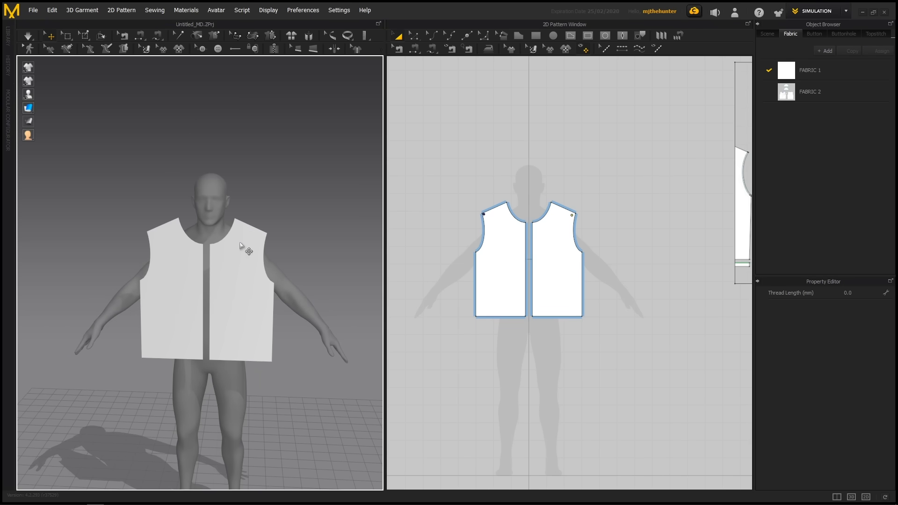
{"action": "middle_click_drag", "start_coordinate": [265, 201], "coordinate": [247, 204]}
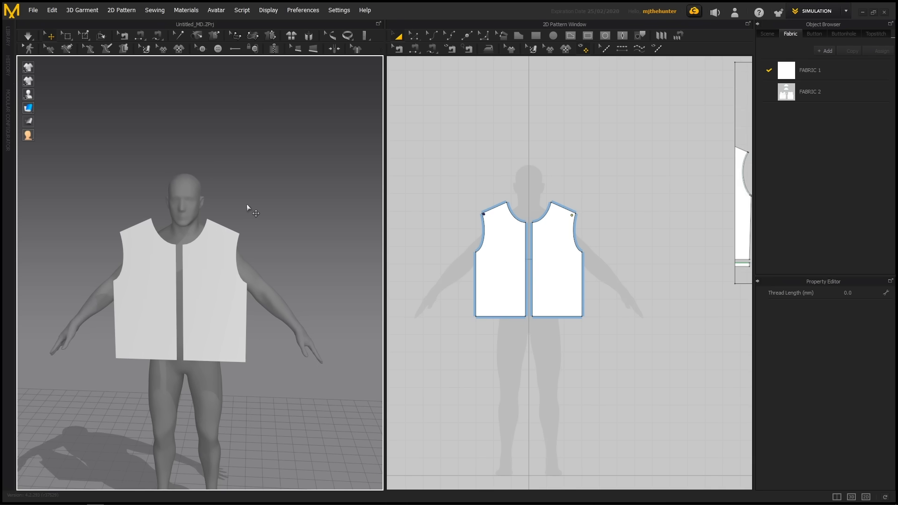
{"action": "left_click", "coordinate": [265, 201]}
{"action": "right_click_drag", "start_coordinate": [246, 204], "coordinate": [291, 199]}
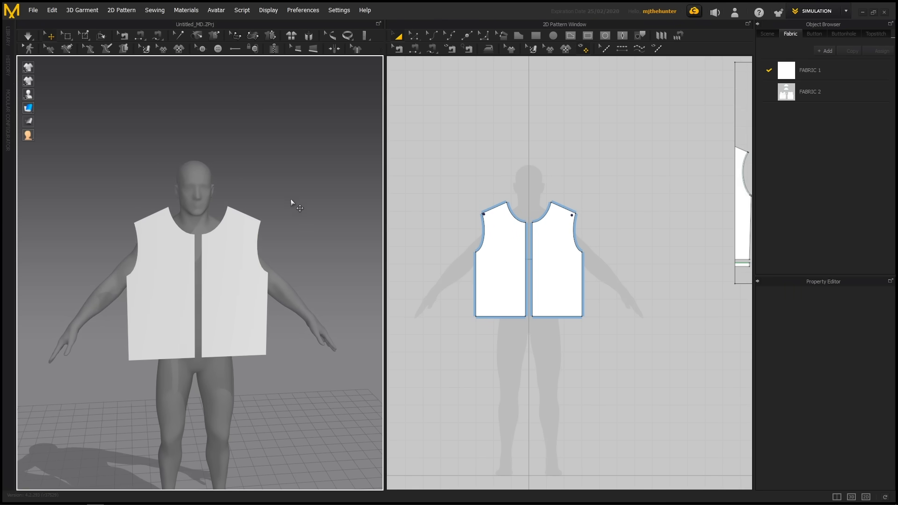
Display the segment lengths on both front halves in the 2D pattern view.
{"action": "scroll", "coordinate": [290, 198], "scroll_direction": "up", "scroll_amount": 2}
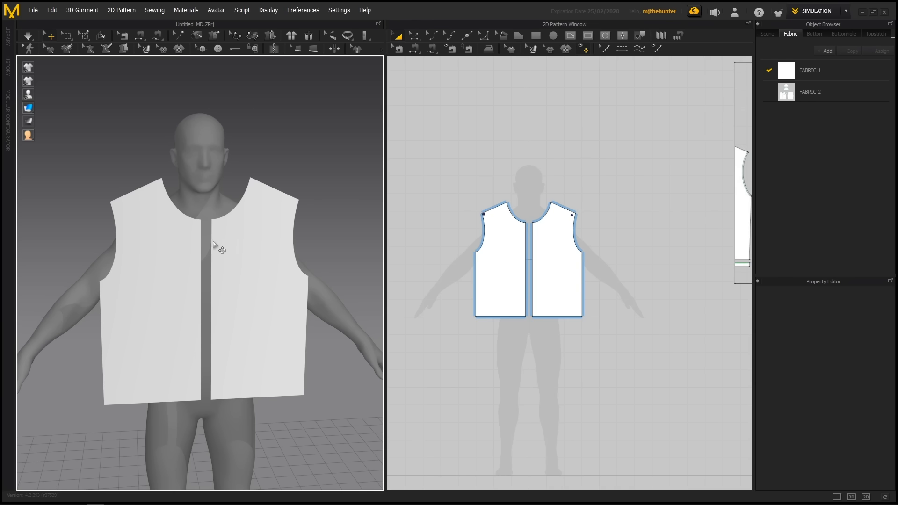
{"action": "right_click_drag", "start_coordinate": [249, 313], "coordinate": [245, 255]}
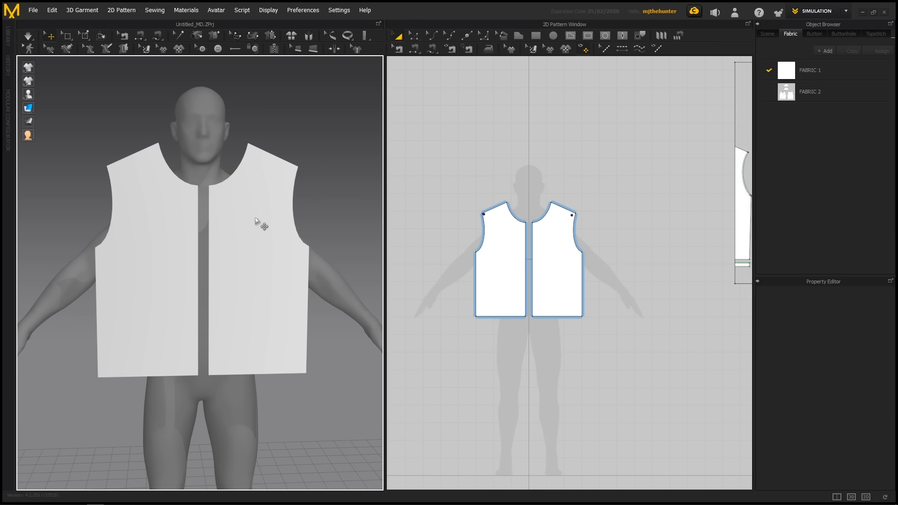
{"action": "scroll", "coordinate": [527, 270], "scroll_direction": "up", "scroll_amount": 3}
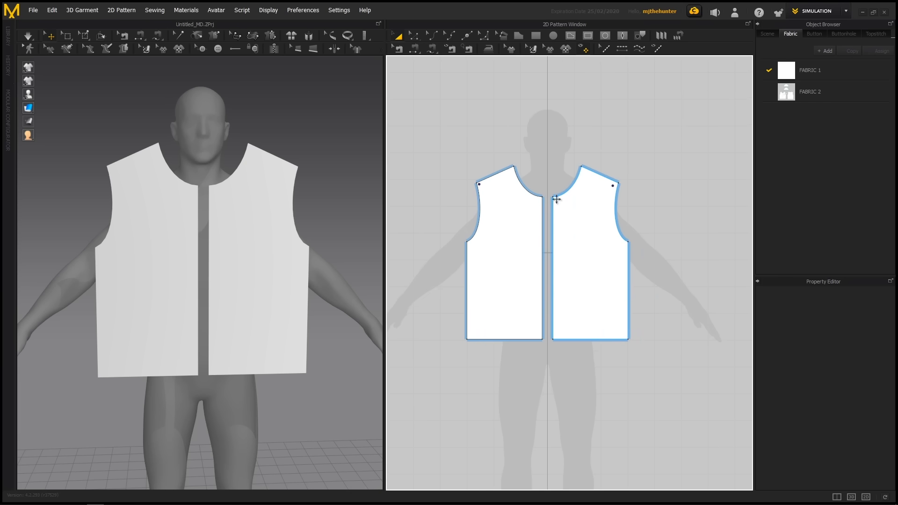
{"action": "middle_click_drag", "start_coordinate": [555, 239], "coordinate": [567, 242]}
{"action": "scroll", "coordinate": [566, 242], "scroll_direction": "up", "scroll_amount": 1}
{"action": "scroll", "coordinate": [568, 243], "scroll_direction": "up", "scroll_amount": 2}
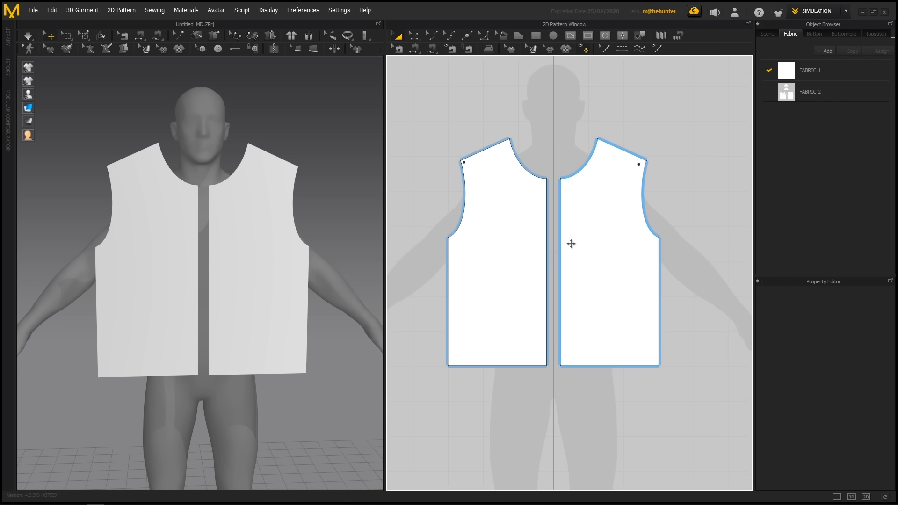
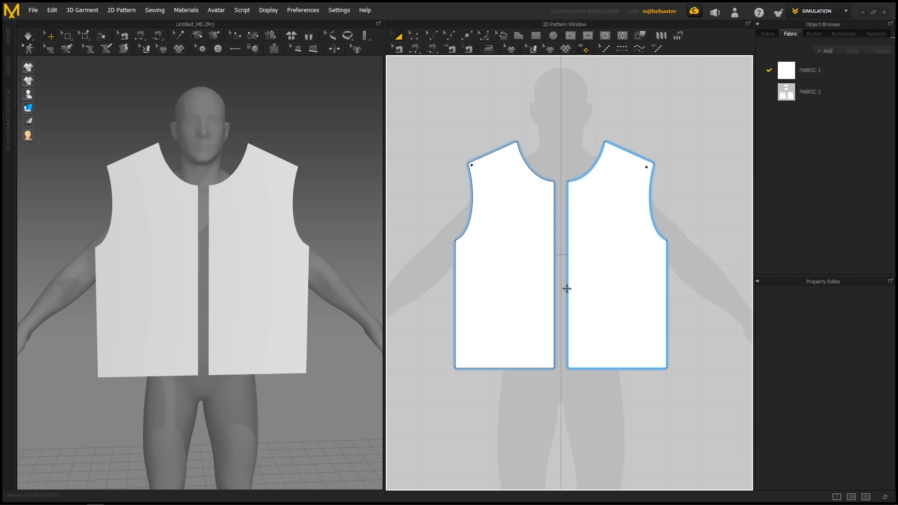
{"action": "scroll", "coordinate": [568, 222], "scroll_direction": "up", "scroll_amount": 2}
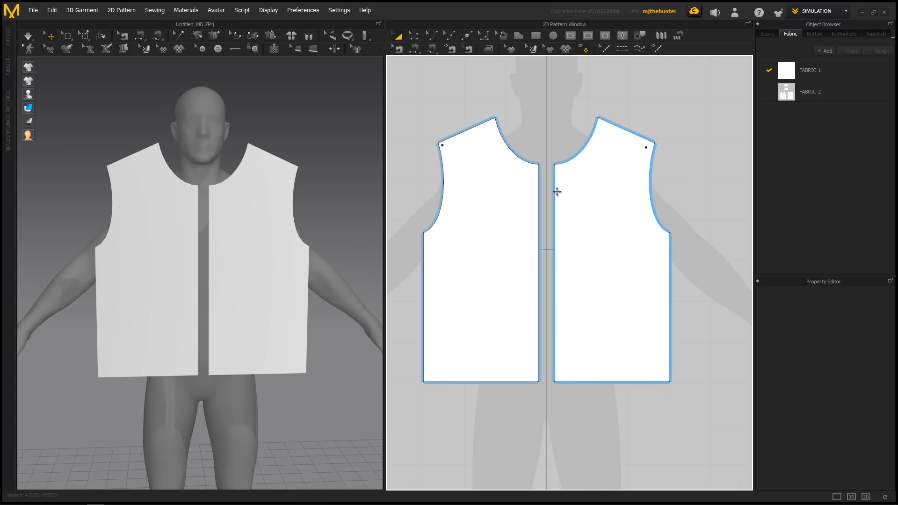
{"action": "scroll", "coordinate": [555, 190], "scroll_direction": "up", "scroll_amount": 2}
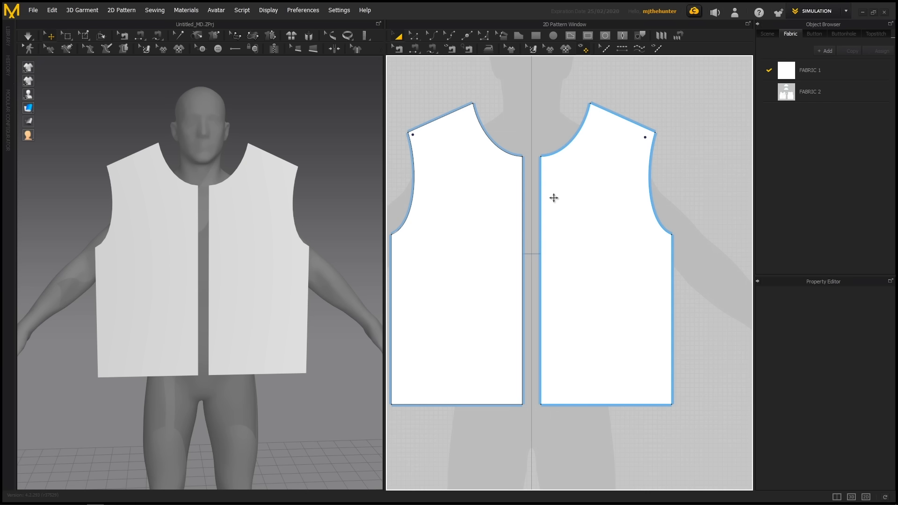
{"action": "key", "text": "shift+l"}
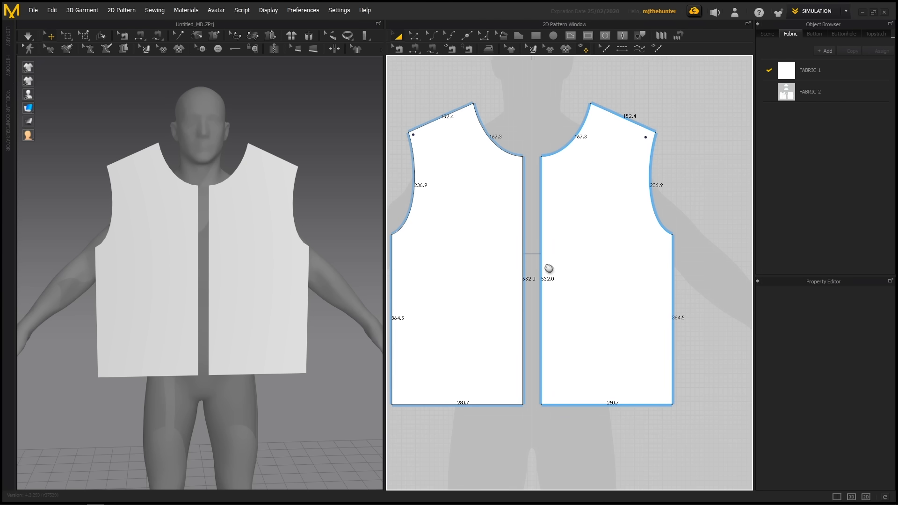
Sew the centre-front edges of the two halves together with Segment Sewing, starting from opposite ends so the seam crosses.
{"action": "scroll", "coordinate": [562, 262], "scroll_direction": "up", "scroll_amount": 2}
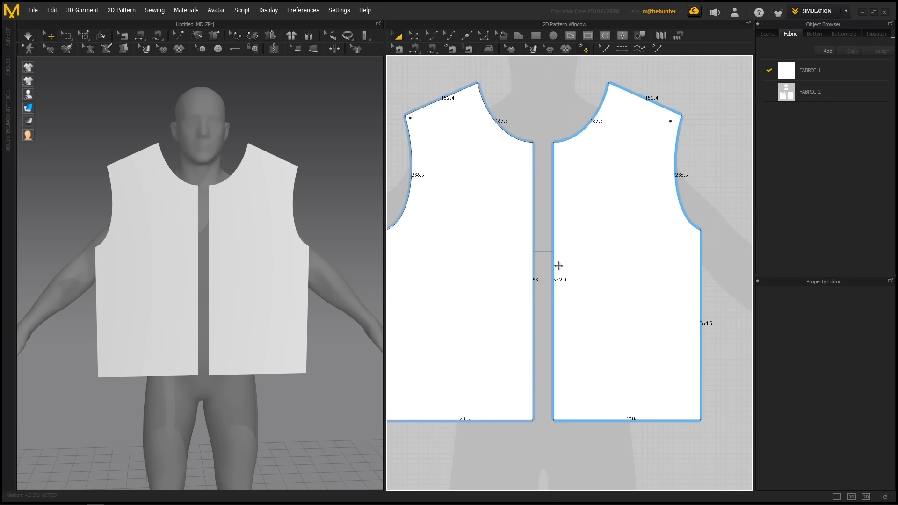
{"action": "middle_click_drag", "start_coordinate": [569, 236], "coordinate": [589, 231]}
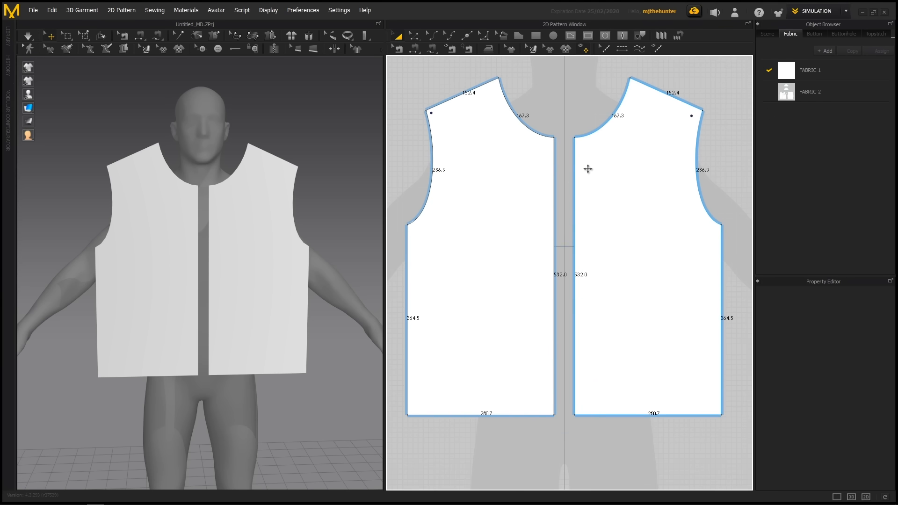
{"action": "scroll", "coordinate": [608, 197], "scroll_direction": "down", "scroll_amount": 2}
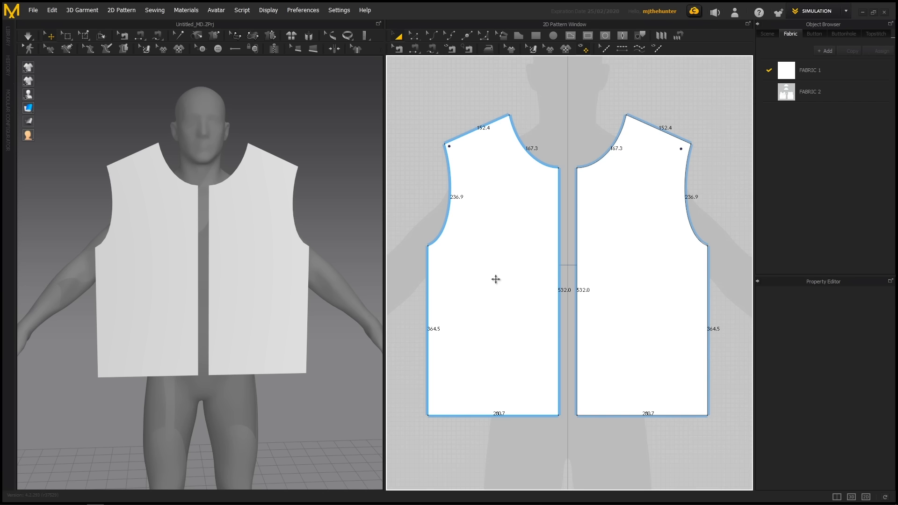
{"action": "middle_click_drag", "start_coordinate": [529, 262], "coordinate": [511, 261]}
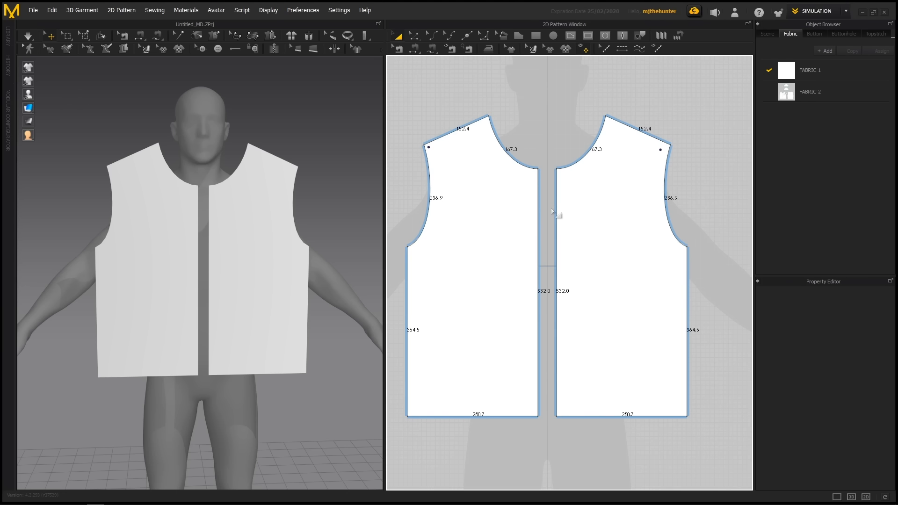
{"action": "left_click", "coordinate": [415, 49]}
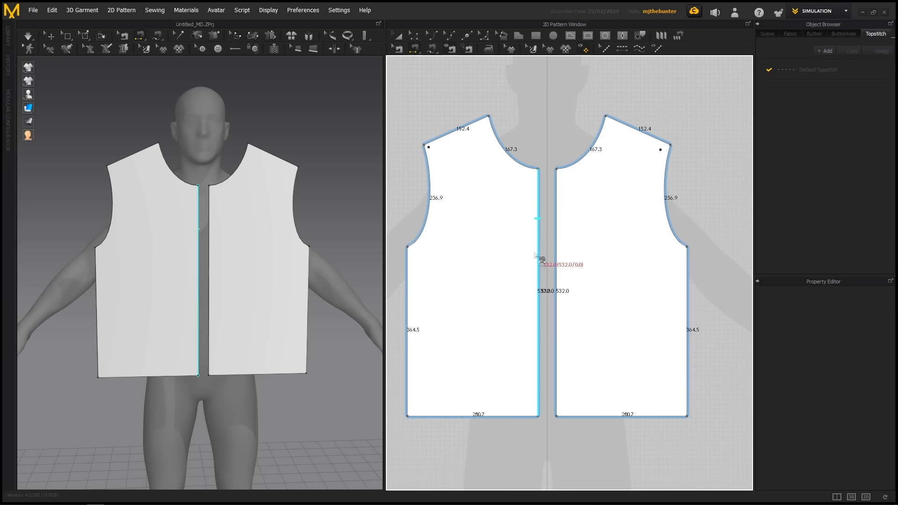
{"action": "left_click", "coordinate": [536, 219]}
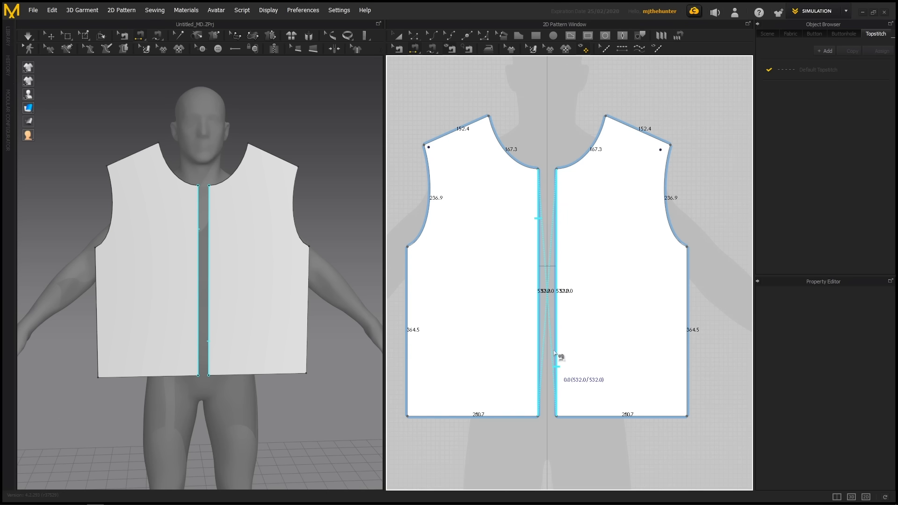
{"action": "left_click", "coordinate": [557, 356]}
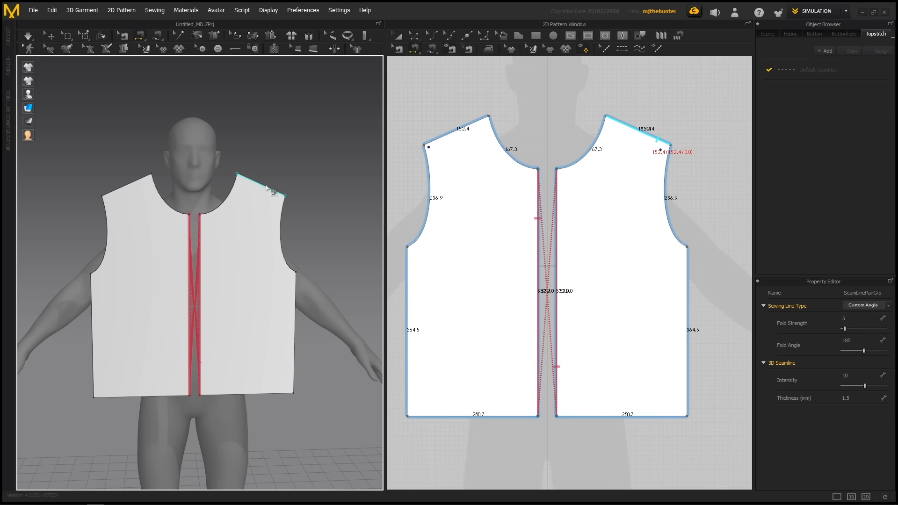
{"action": "key", "text": "q"}
Pin the inner and outer shoulder corners of both front halves in the 3D view.
{"action": "middle_click_drag", "start_coordinate": [251, 133], "coordinate": [281, 151]}
{"action": "scroll", "coordinate": [284, 154], "scroll_direction": "up", "scroll_amount": 2}
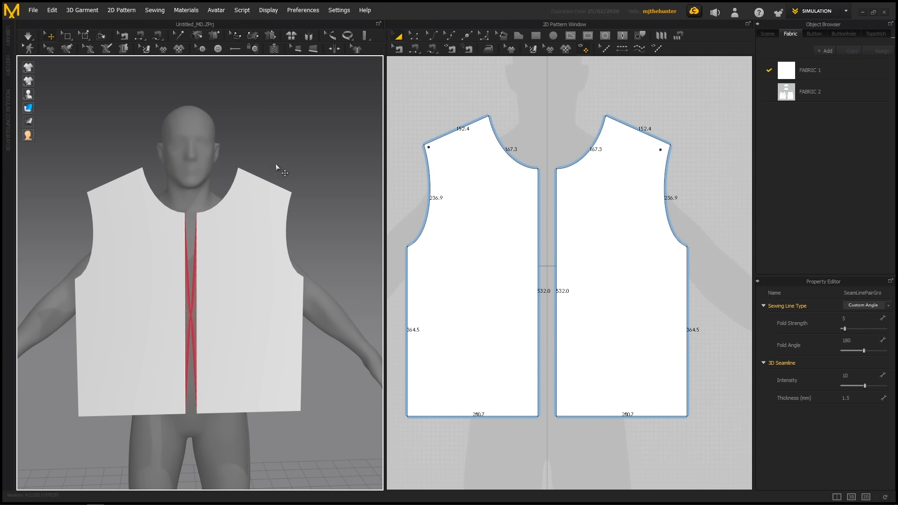
{"action": "left_click", "coordinate": [290, 115]}
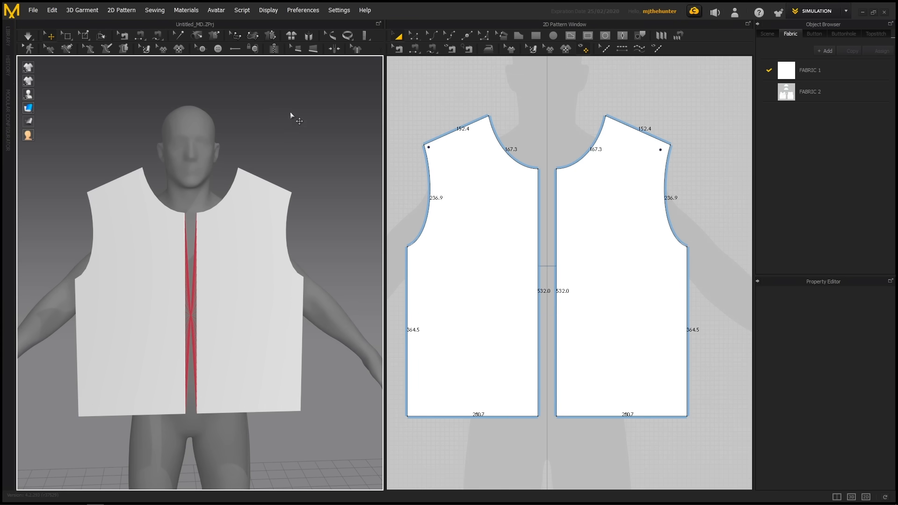
{"action": "right_click_drag", "start_coordinate": [284, 135], "coordinate": [294, 139]}
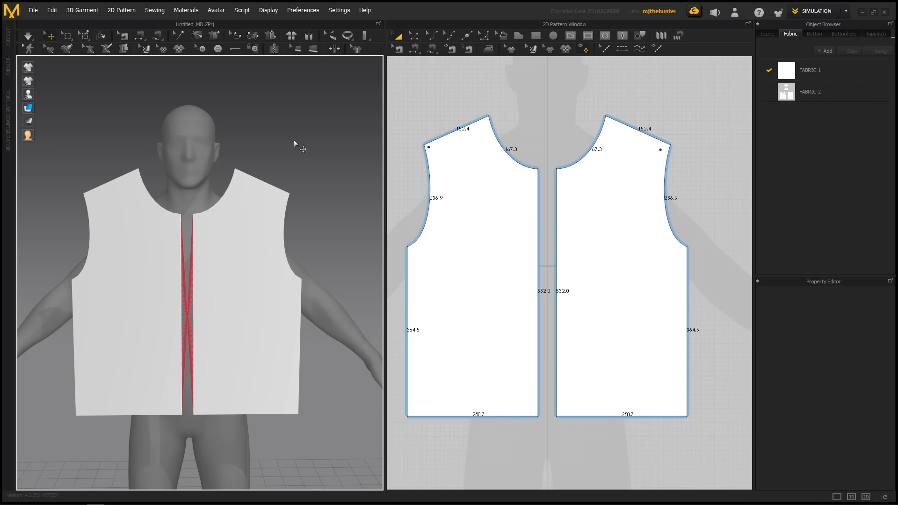
{"action": "key", "text": "w"}
{"action": "left_click", "coordinate": [237, 174]}
{"action": "left_click", "coordinate": [282, 191]}
{"action": "left_click", "coordinate": [136, 174]}
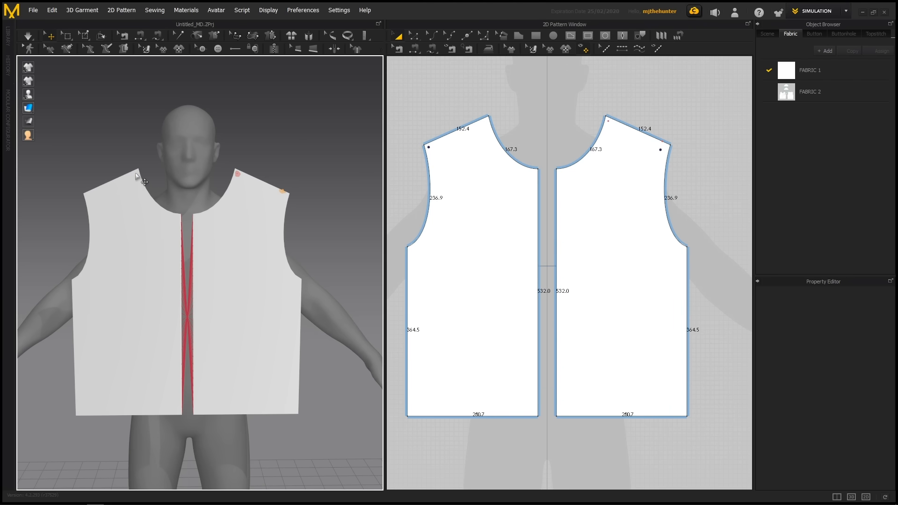
{"action": "left_click", "coordinate": [85, 194]}
Simulate the pinned front halves with the crossed centre seam, and undo the drape.
{"action": "scroll", "coordinate": [107, 136], "scroll_direction": "down", "scroll_amount": 2}
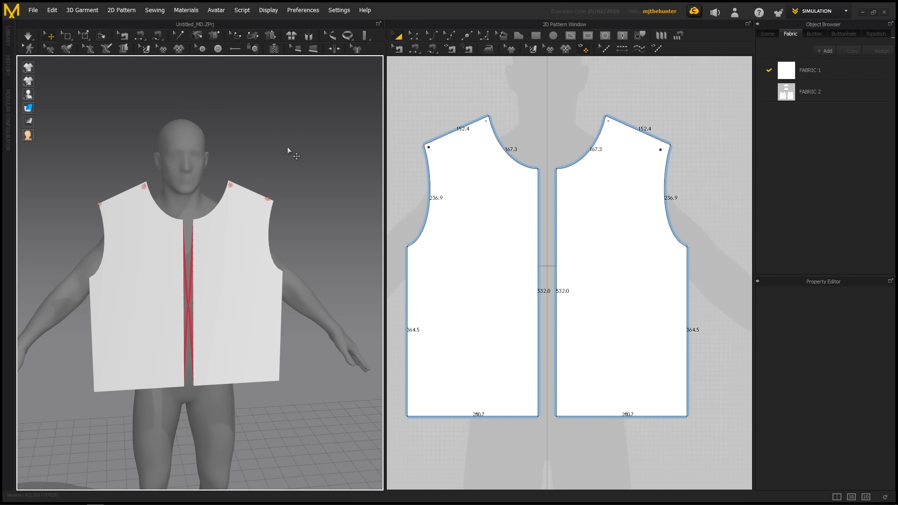
{"action": "scroll", "coordinate": [290, 174], "scroll_direction": "up", "scroll_amount": 5}
{"action": "scroll", "coordinate": [281, 226], "scroll_direction": "down", "scroll_amount": 2}
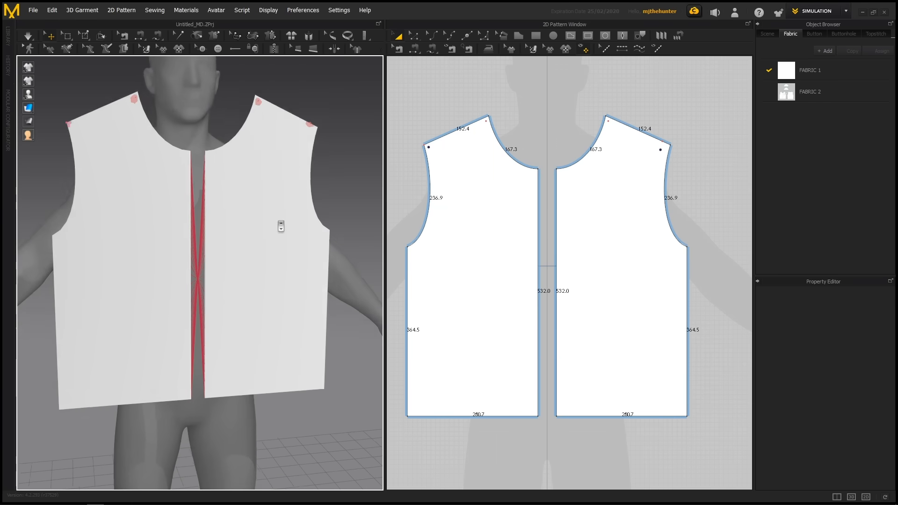
{"action": "scroll", "coordinate": [280, 226], "scroll_direction": "down", "scroll_amount": 2}
{"action": "key", "text": "space"}
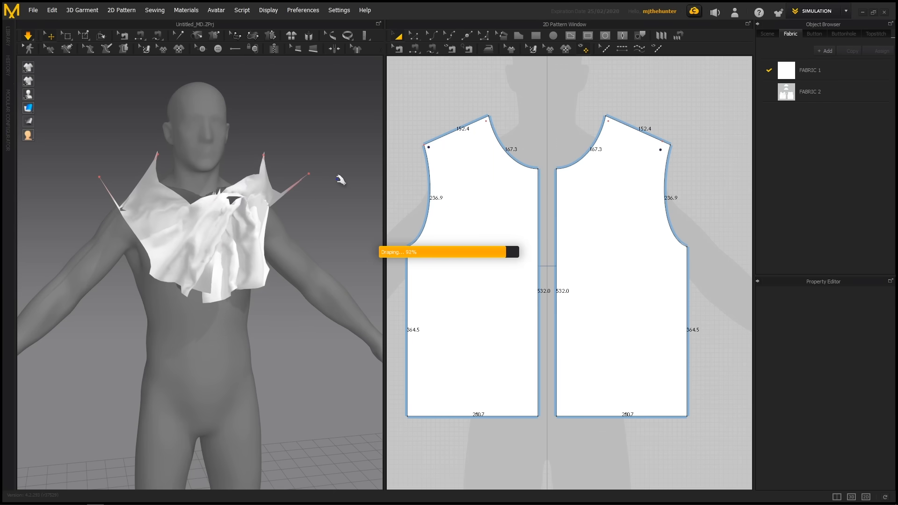
{"action": "key", "text": "space"}
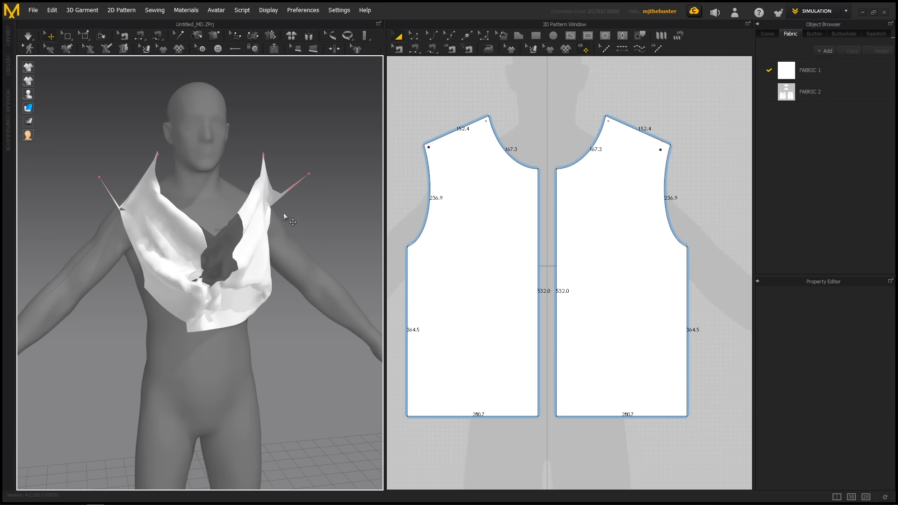
{"action": "key", "text": "ctrl+z"}
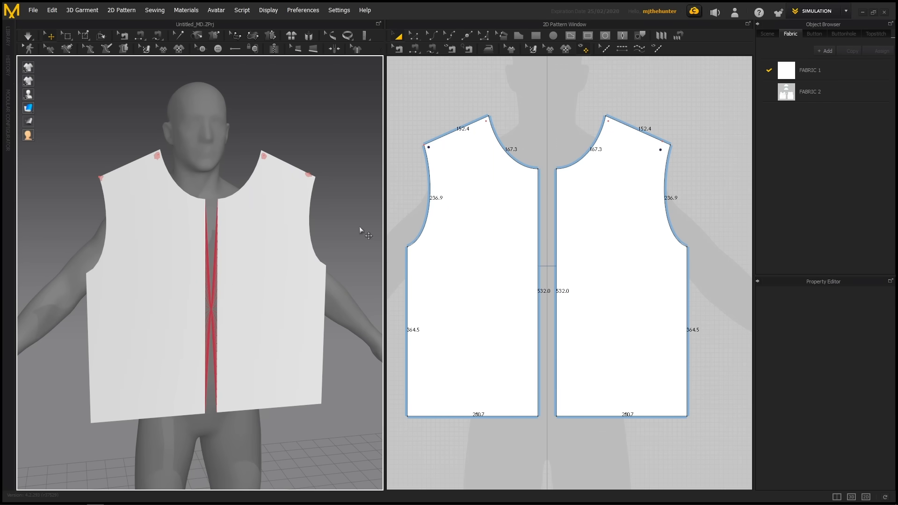
{"action": "key", "text": "z"}
{"action": "left_click", "coordinate": [538, 216]}
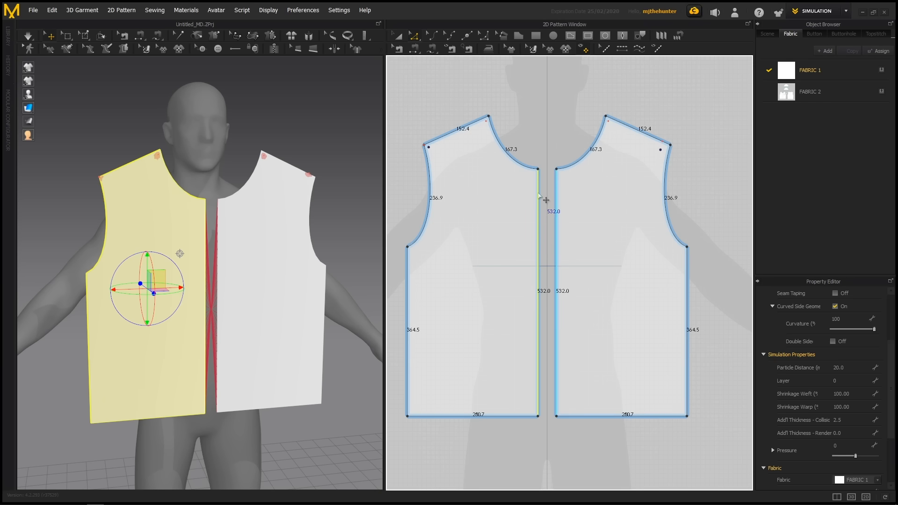
{"action": "left_click", "coordinate": [543, 141]}
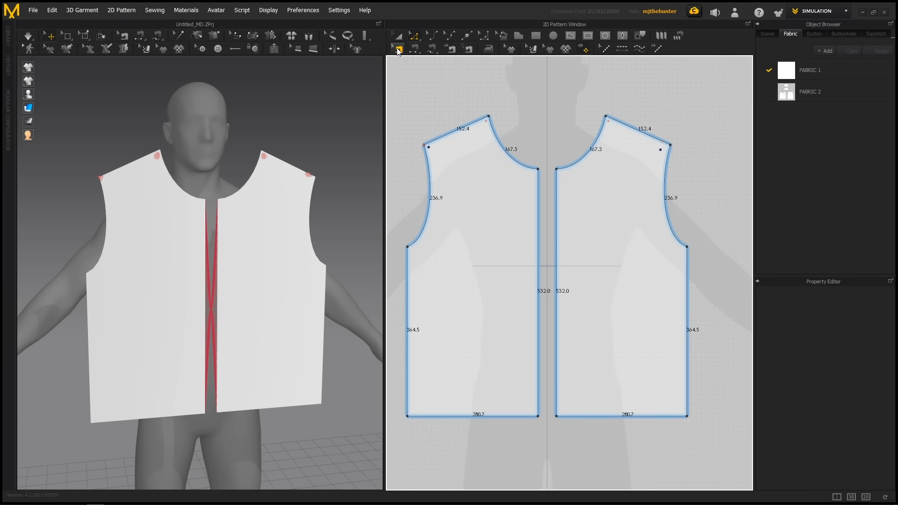
Reverse the direction of the centre-front seam with Edit Sewing so its threads run straight across.
{"action": "left_click", "coordinate": [398, 48]}
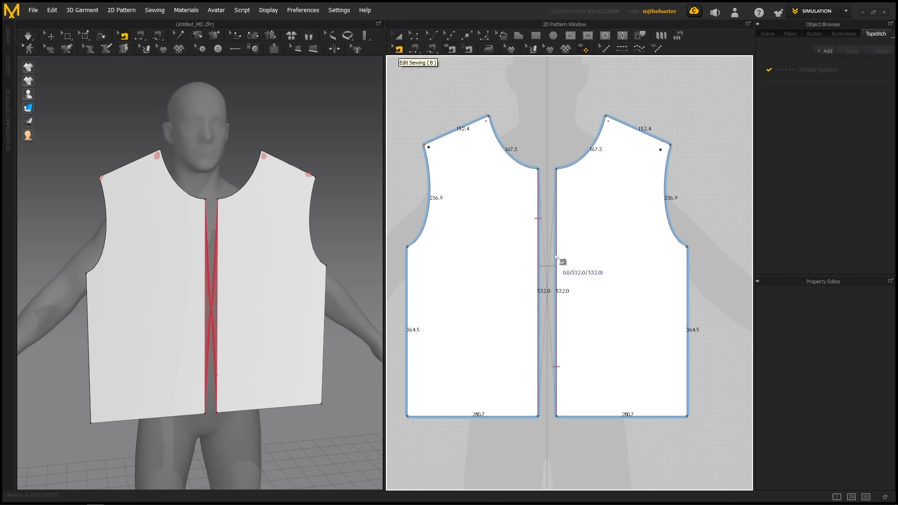
{"action": "left_click", "coordinate": [538, 206]}
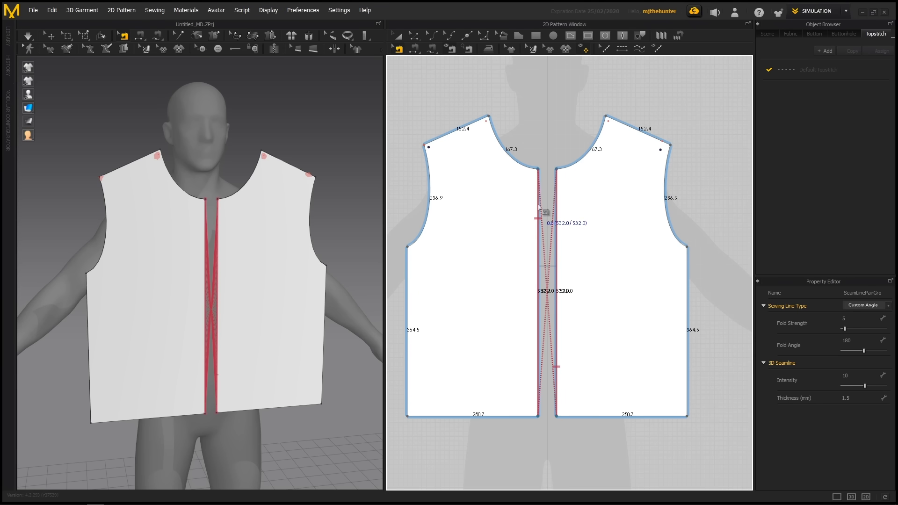
{"action": "right_click", "coordinate": [537, 204]}
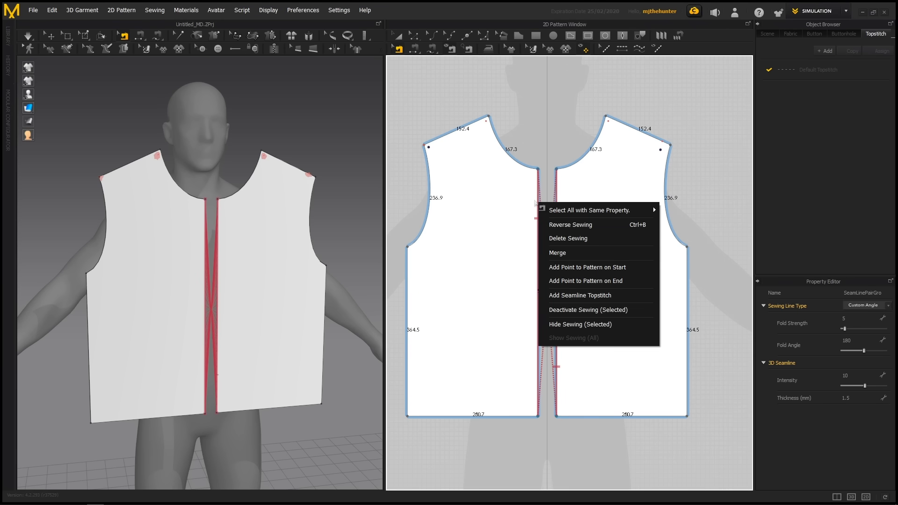
{"action": "left_click", "coordinate": [571, 226]}
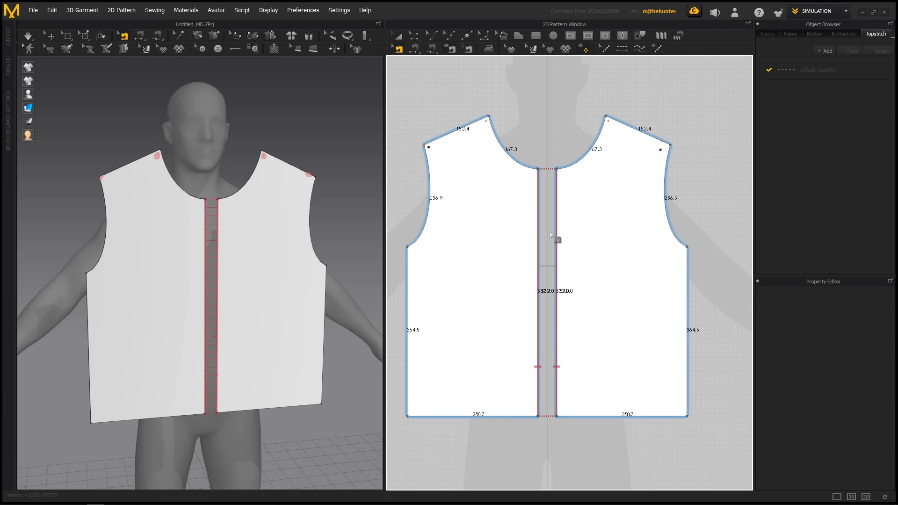
{"action": "left_click", "coordinate": [552, 237]}
Simulate the front halves with the corrected centre seam, and undo the drape.
{"action": "right_click_drag", "start_coordinate": [316, 207], "coordinate": [212, 220]}
{"action": "scroll", "coordinate": [201, 209], "scroll_direction": "up", "scroll_amount": 3}
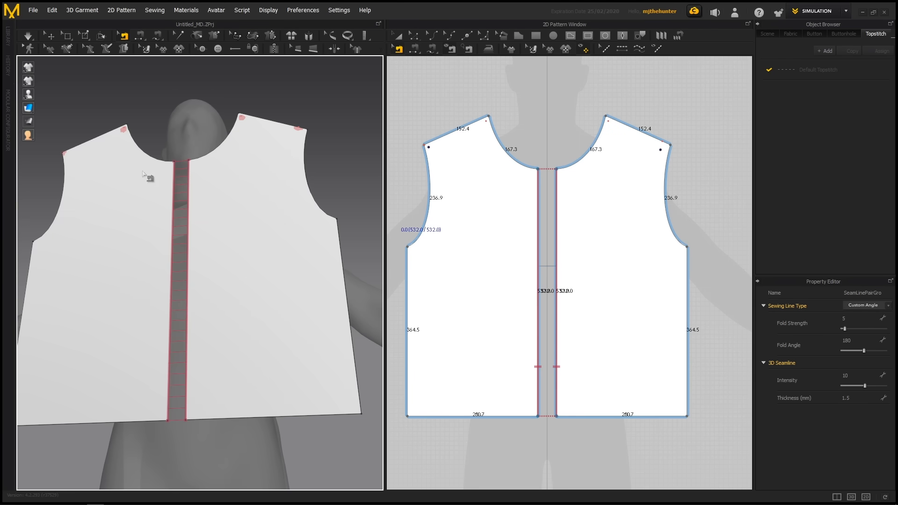
{"action": "scroll", "coordinate": [206, 188], "scroll_direction": "down", "scroll_amount": 3}
{"action": "right_click_drag", "start_coordinate": [205, 190], "coordinate": [266, 222]}
{"action": "key", "text": "q"}
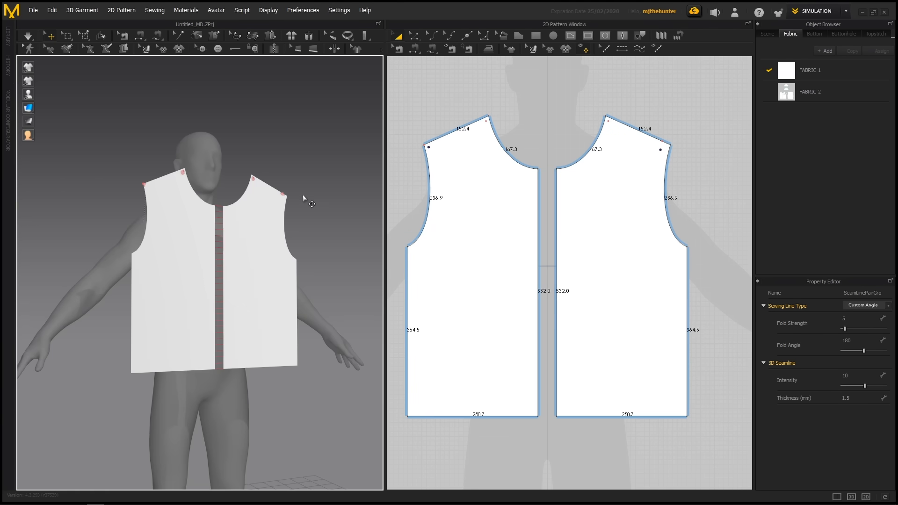
{"action": "key", "text": "space"}
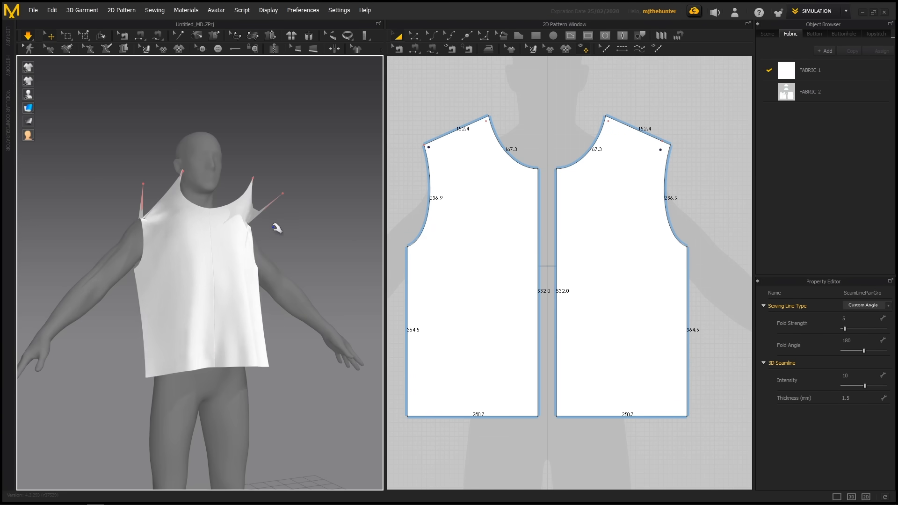
{"action": "right_click_drag", "start_coordinate": [246, 245], "coordinate": [319, 241]}
{"action": "key", "text": "space"}
{"action": "key", "text": "ctrl+z"}
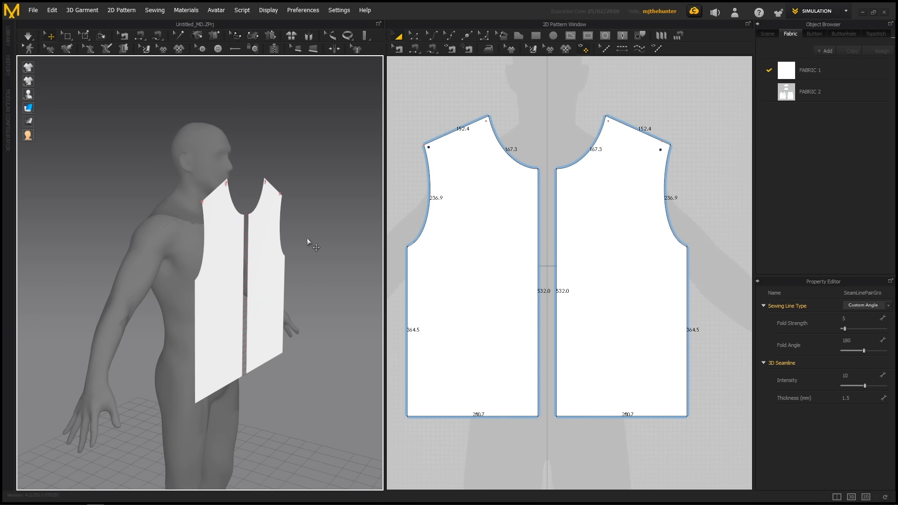
{"action": "right_click_drag", "start_coordinate": [243, 245], "coordinate": [261, 249]}
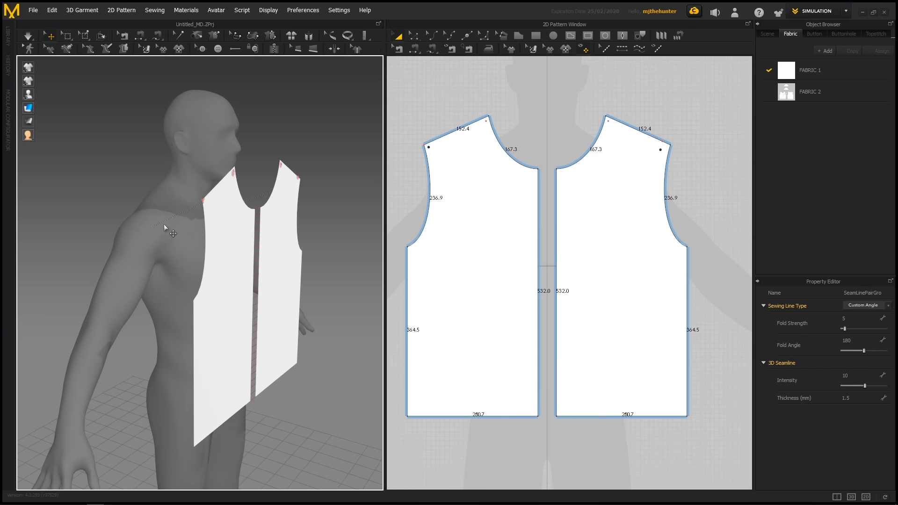
{"action": "scroll", "coordinate": [163, 223], "scroll_direction": "up", "scroll_amount": 3}
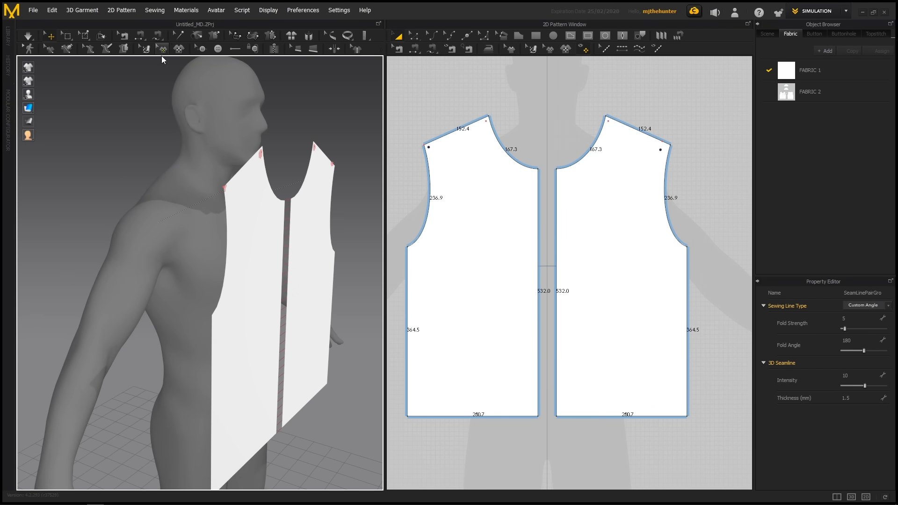
Simulate the pinned front panels so the centre seam pulls them together on the avatar.
{"action": "left_click", "coordinate": [179, 35]}
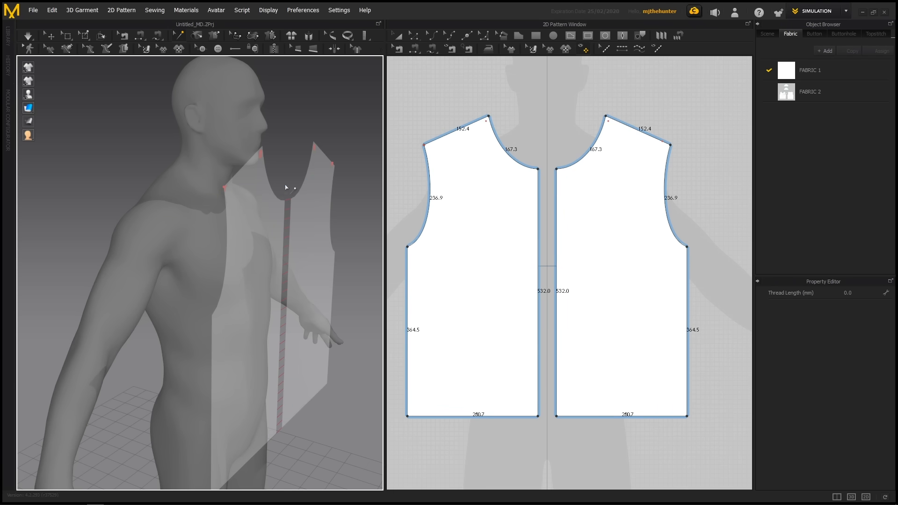
{"action": "key", "text": "q"}
{"action": "right_click_drag", "start_coordinate": [329, 137], "coordinate": [320, 145]}
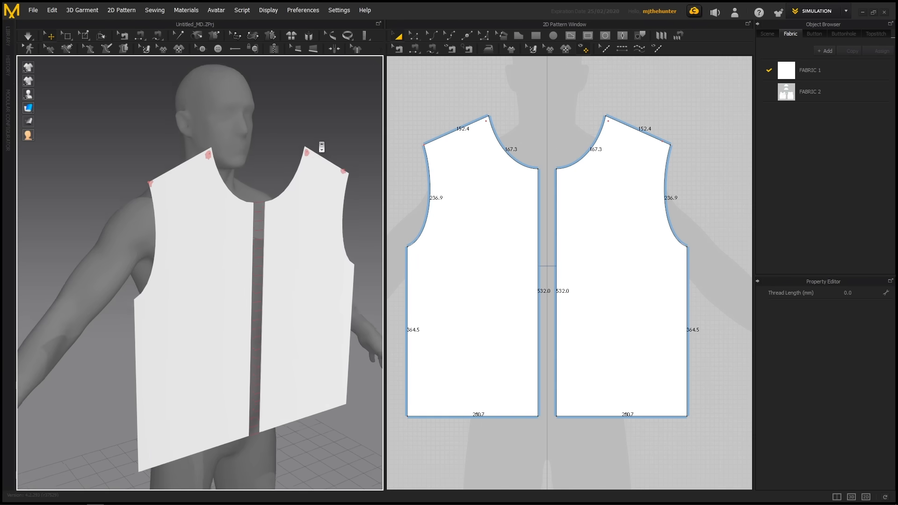
{"action": "scroll", "coordinate": [312, 150], "scroll_direction": "down", "scroll_amount": 2}
{"action": "key", "text": "space"}
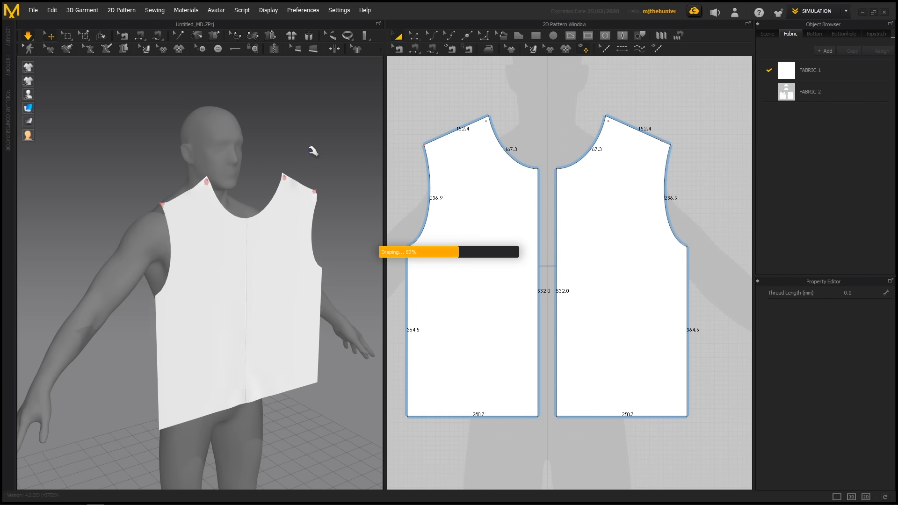
{"action": "right_click_drag", "start_coordinate": [333, 181], "coordinate": [252, 217]}
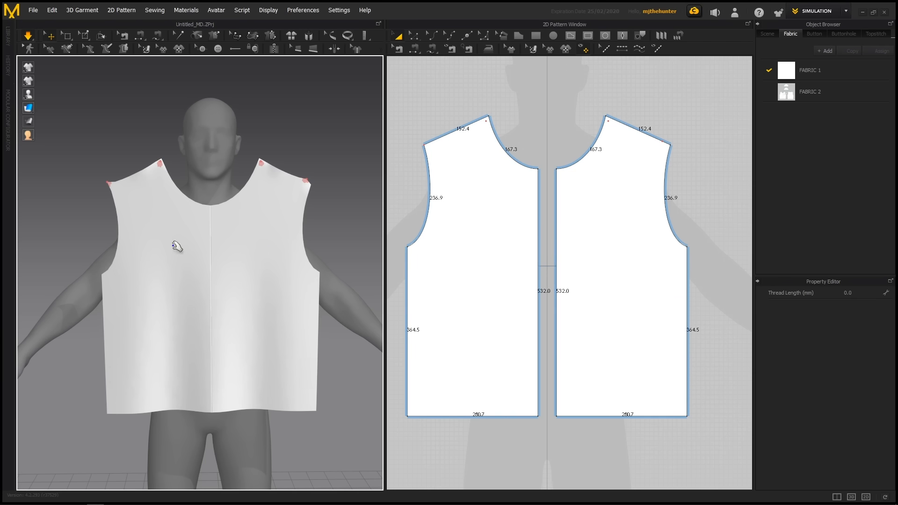
Examine the finished T-shirt reference patterns next to the two front panels in the 2D pattern layout.
{"action": "key", "text": "z"}
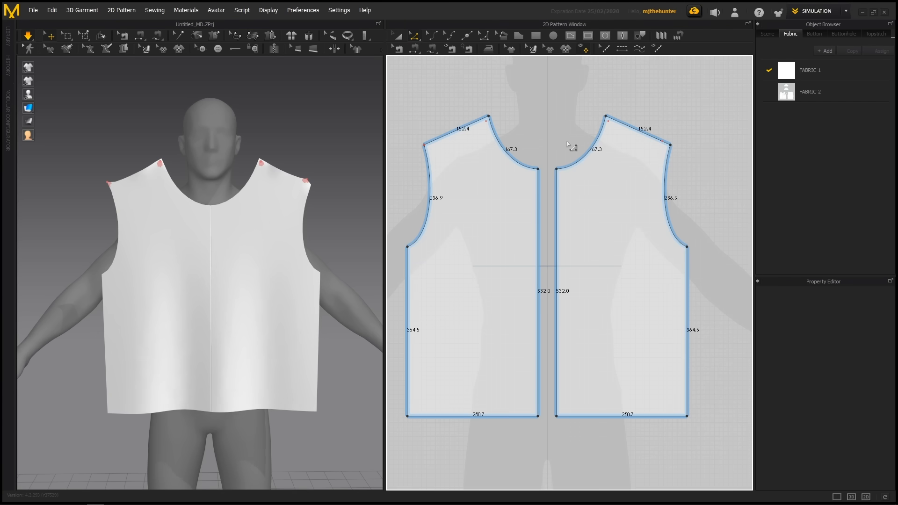
{"action": "scroll", "coordinate": [539, 178], "scroll_direction": "down", "scroll_amount": 5}
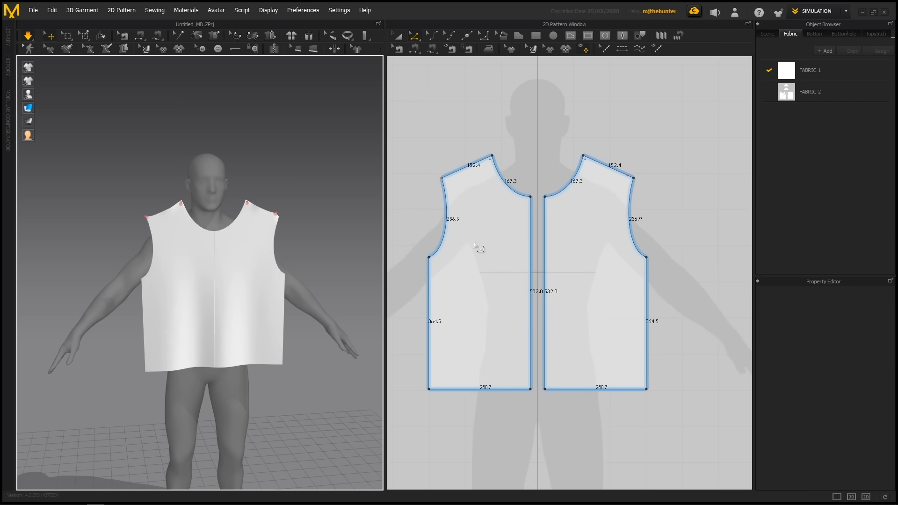
{"action": "scroll", "coordinate": [540, 243], "scroll_direction": "down", "scroll_amount": 3}
{"action": "middle_click_drag", "start_coordinate": [603, 230], "coordinate": [462, 243]}
{"action": "middle_click_drag", "start_coordinate": [571, 238], "coordinate": [588, 230]}
{"action": "middle_click_drag", "start_coordinate": [718, 222], "coordinate": [593, 231]}
{"action": "scroll", "coordinate": [640, 257], "scroll_direction": "up", "scroll_amount": 3}
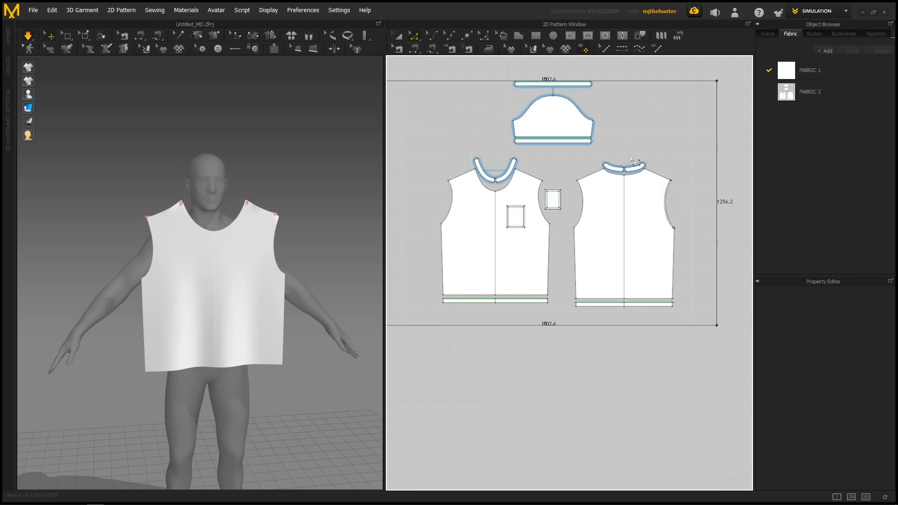
{"action": "middle_click_drag", "start_coordinate": [413, 241], "coordinate": [592, 258]}
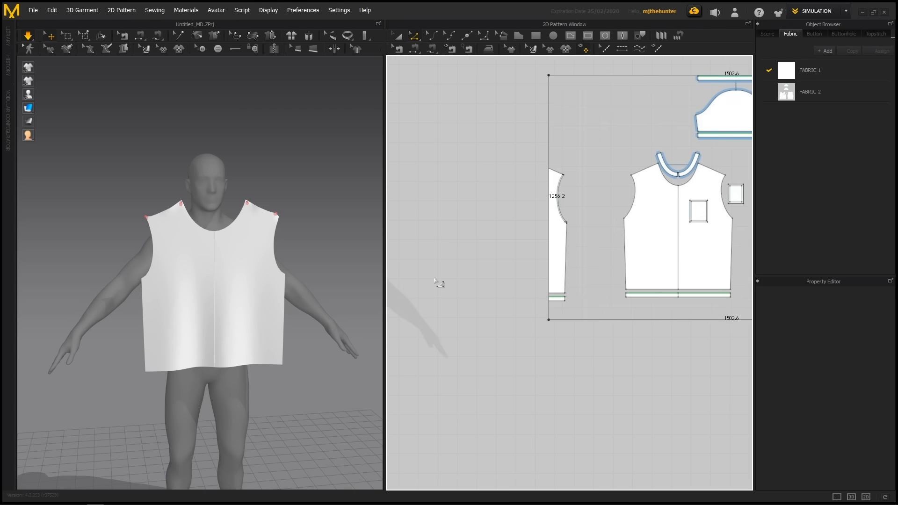
{"action": "middle_click_drag", "start_coordinate": [435, 279], "coordinate": [688, 263]}
{"action": "middle_click_drag", "start_coordinate": [611, 187], "coordinate": [572, 204]}
{"action": "scroll", "coordinate": [574, 206], "scroll_direction": "up", "scroll_amount": 1}
{"action": "scroll", "coordinate": [575, 259], "scroll_direction": "up", "scroll_amount": 1}
{"action": "scroll", "coordinate": [573, 260], "scroll_direction": "down", "scroll_amount": 1}
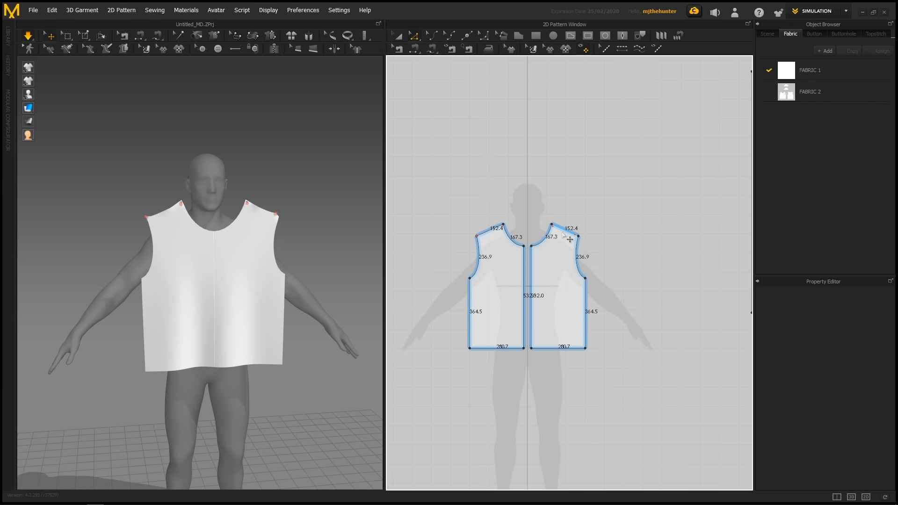
Stop the simulation and remove all pins from the front panels.
{"action": "key", "text": "space"}
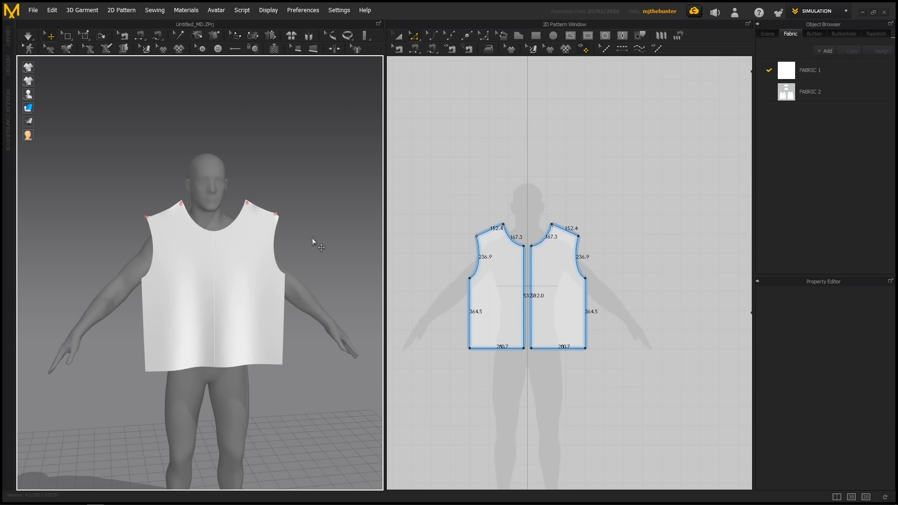
{"action": "key", "text": "ctrl+w"}
{"action": "middle_click_drag", "start_coordinate": [562, 246], "coordinate": [532, 236]}
Copy both front panels together and paste the duplicates beside the originals, level with them in the 2D pattern layout.
{"action": "key", "text": "a"}
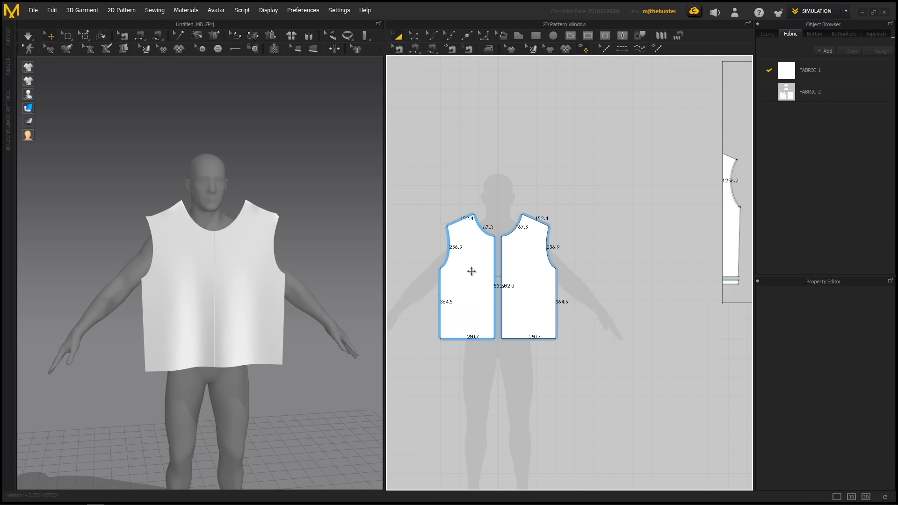
{"action": "left_click", "coordinate": [472, 272]}
{"action": "left_click", "coordinate": [534, 275], "text": "shift"}
{"action": "left_click", "coordinate": [589, 231]}
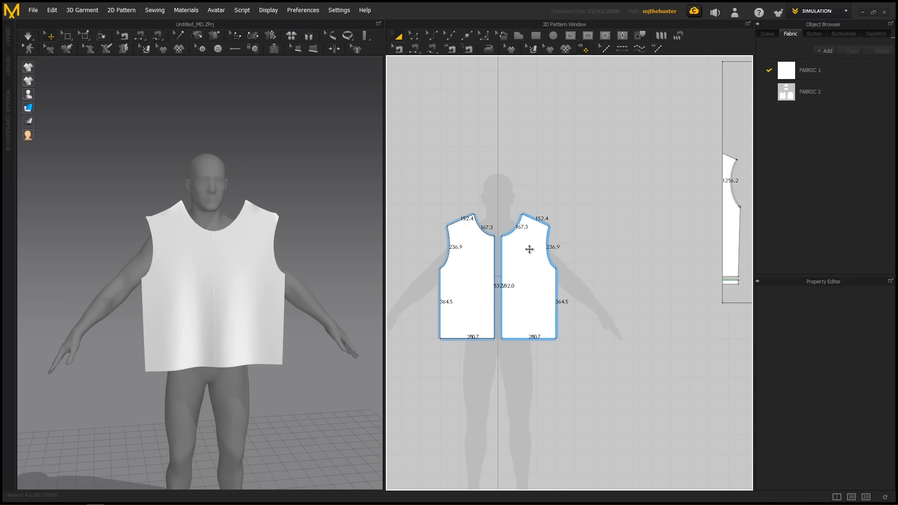
{"action": "left_click", "coordinate": [474, 273]}
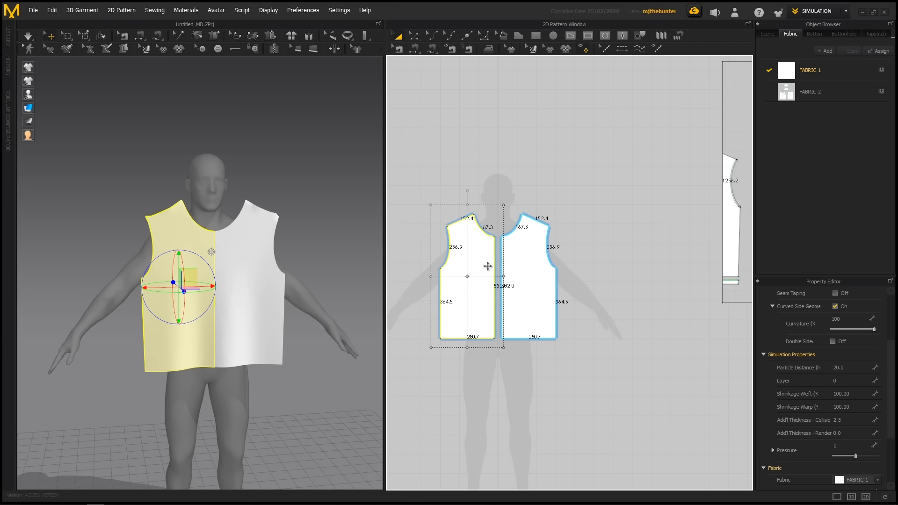
{"action": "left_click", "coordinate": [529, 266], "text": "shift"}
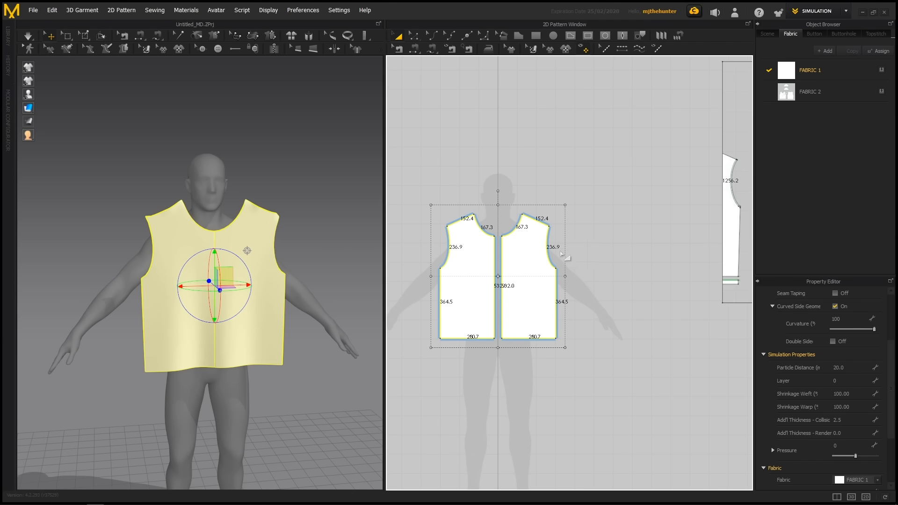
{"action": "middle_click_drag", "start_coordinate": [618, 252], "coordinate": [591, 239]}
{"action": "scroll", "coordinate": [592, 239], "scroll_direction": "down", "scroll_amount": 1}
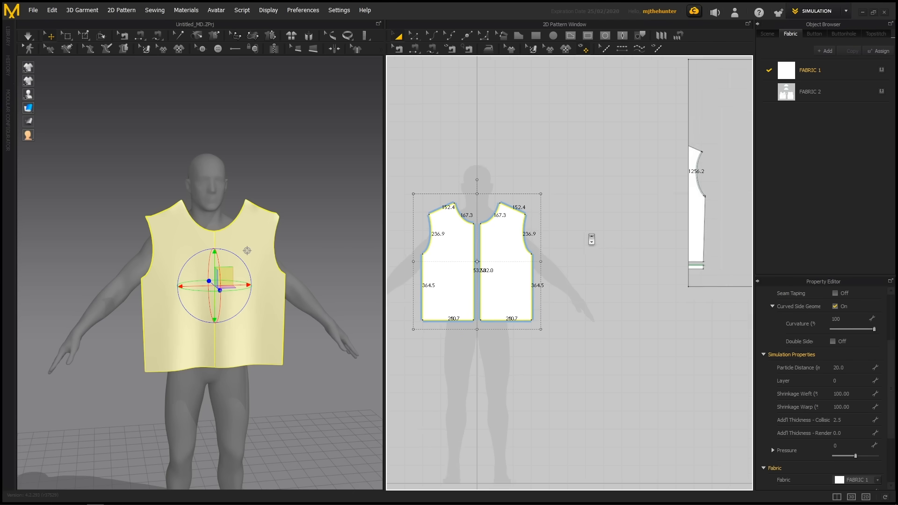
{"action": "key", "text": "ctrl+v"}
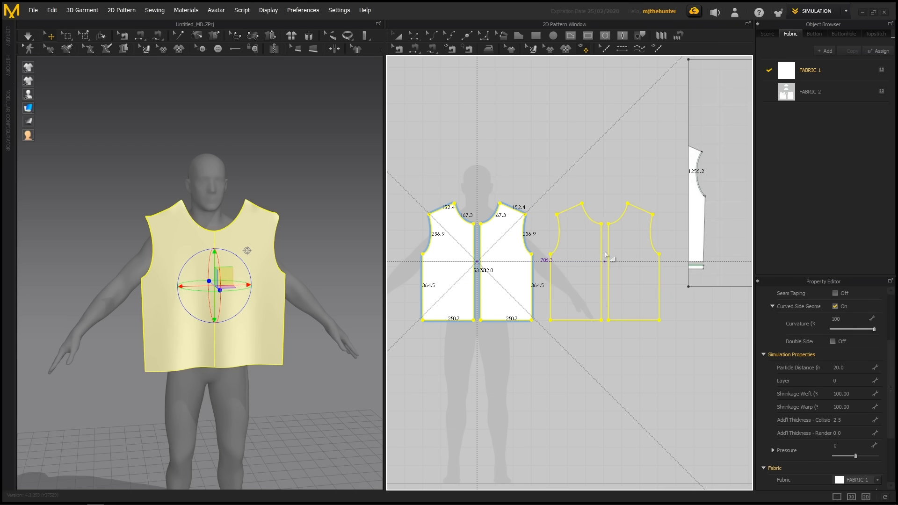
{"action": "left_click", "coordinate": [622, 149]}
Select the two duplicated panels and move them behind the avatar's back in the 3D view.
{"action": "scroll", "coordinate": [328, 271], "scroll_direction": "down", "scroll_amount": 3}
{"action": "middle_click_drag", "start_coordinate": [295, 246], "coordinate": [215, 251]}
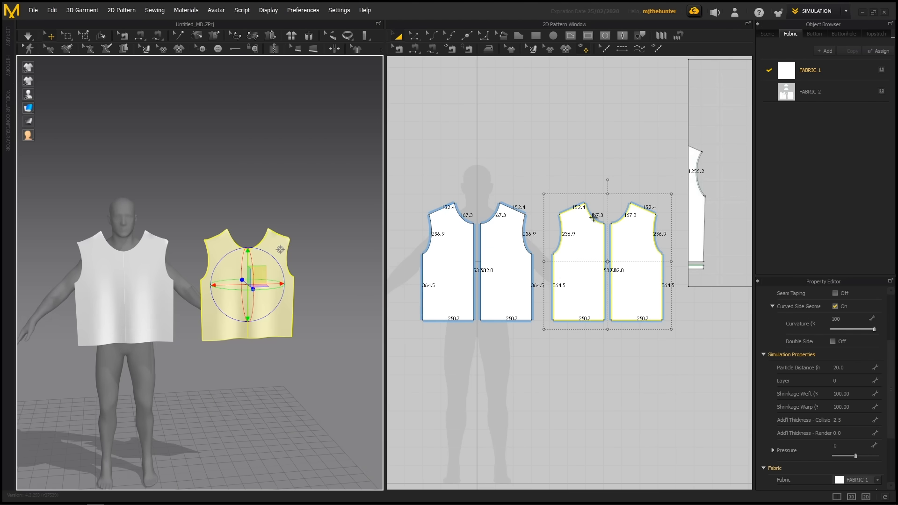
{"action": "scroll", "coordinate": [593, 216], "scroll_direction": "down", "scroll_amount": 3}
{"action": "middle_click_drag", "start_coordinate": [615, 203], "coordinate": [510, 209]}
{"action": "left_click_drag", "start_coordinate": [598, 231], "coordinate": [667, 200]}
{"action": "left_click", "coordinate": [499, 181]}
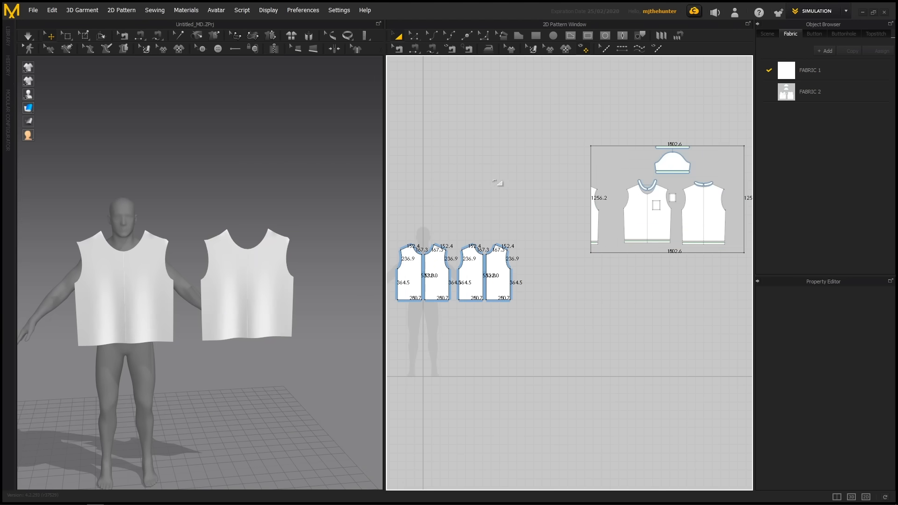
{"action": "scroll", "coordinate": [292, 229], "scroll_direction": "up", "scroll_amount": 2}
{"action": "left_click_drag", "start_coordinate": [540, 218], "coordinate": [516, 244]}
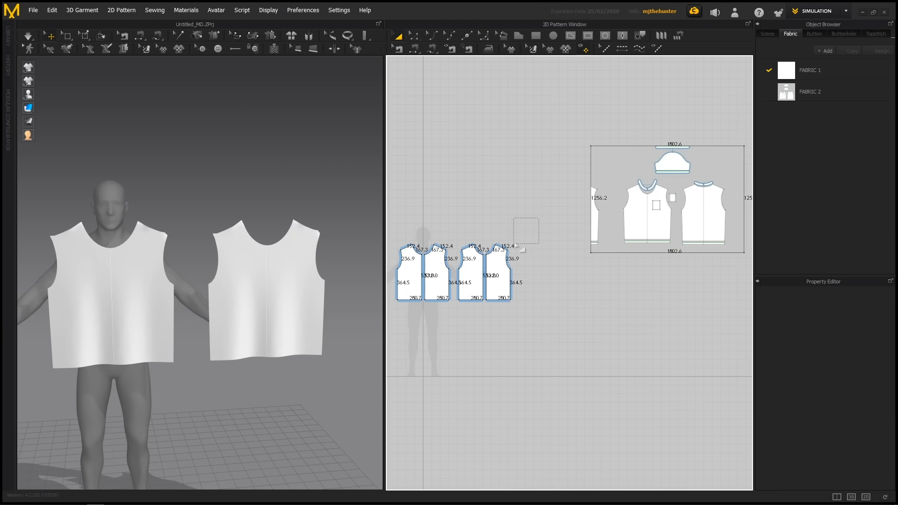
{"action": "left_click", "coordinate": [500, 271]}
{"action": "left_click", "coordinate": [472, 286], "text": "shift"}
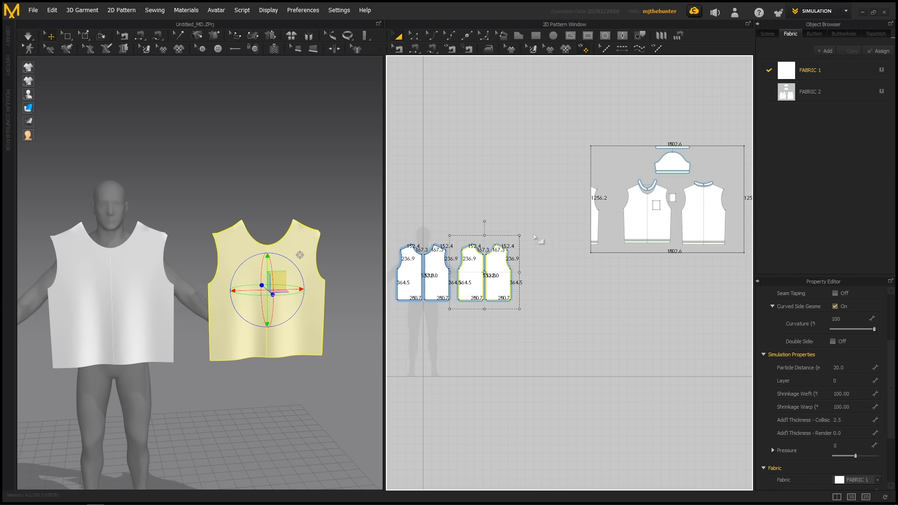
{"action": "left_click", "coordinate": [533, 230]}
{"action": "left_click_drag", "start_coordinate": [482, 290], "coordinate": [451, 323]}
{"action": "middle_click_drag", "start_coordinate": [280, 240], "coordinate": [301, 241]}
{"action": "right_click_drag", "start_coordinate": [302, 245], "coordinate": [308, 277]}
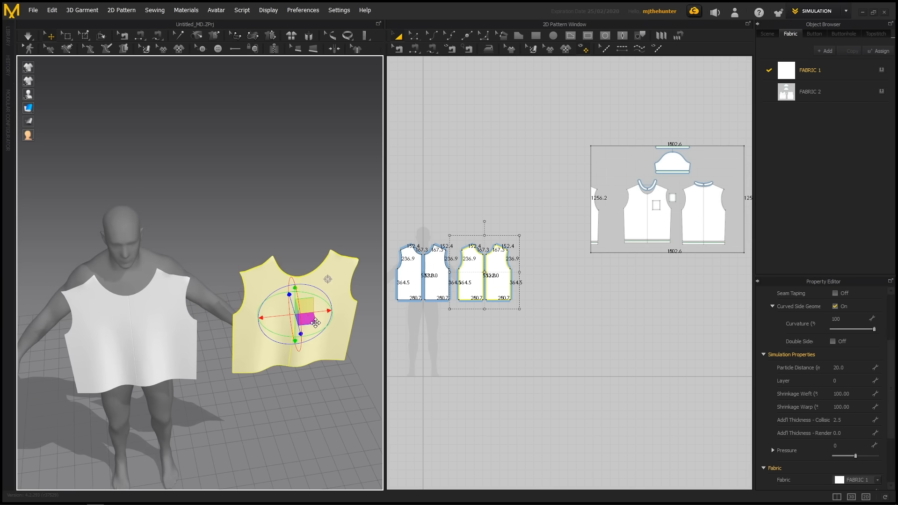
{"action": "left_click_drag", "start_coordinate": [311, 318], "coordinate": [147, 284]}
Flip the duplicated panels horizontally so their outer side faces away from the avatar's back.
{"action": "right_click_drag", "start_coordinate": [232, 291], "coordinate": [252, 290]}
{"action": "key", "text": "8"}
{"action": "scroll", "coordinate": [310, 265], "scroll_direction": "down", "scroll_amount": 3}
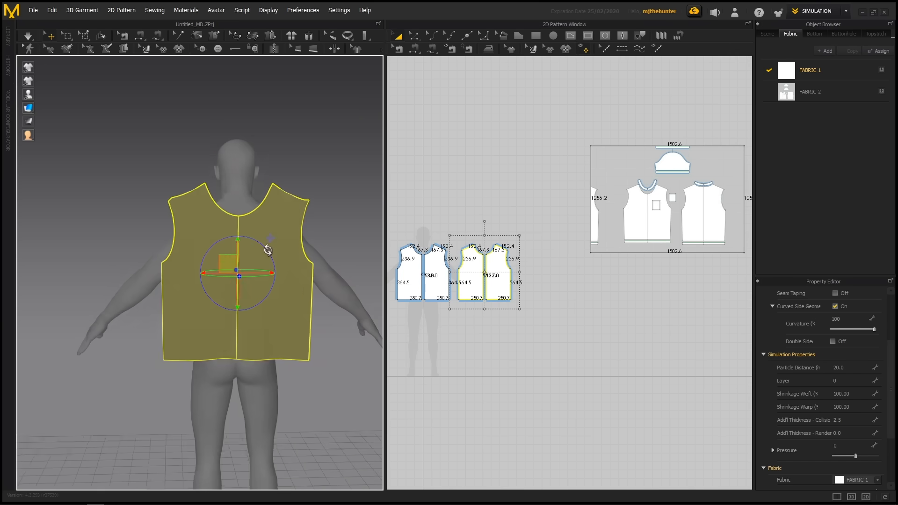
{"action": "right_click_drag", "start_coordinate": [266, 248], "coordinate": [215, 284]}
{"action": "key", "text": "ctrl+z"}
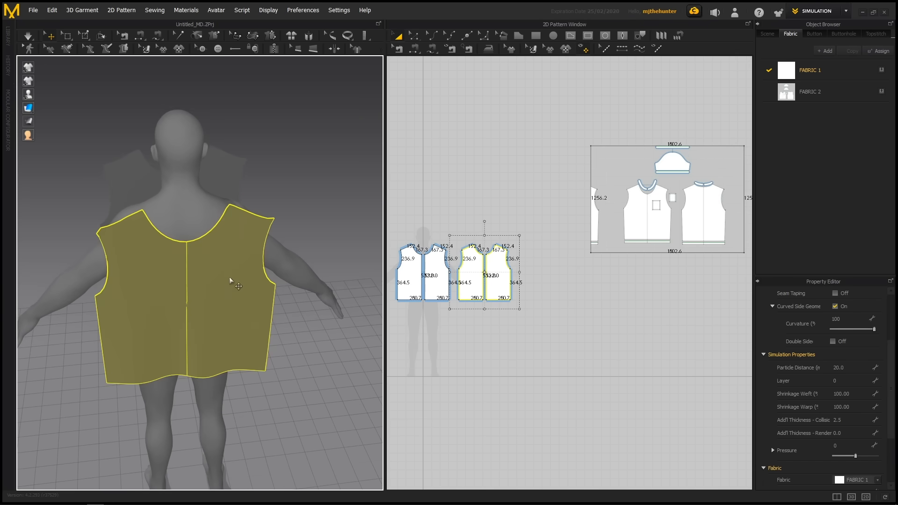
{"action": "right_click", "coordinate": [236, 301]}
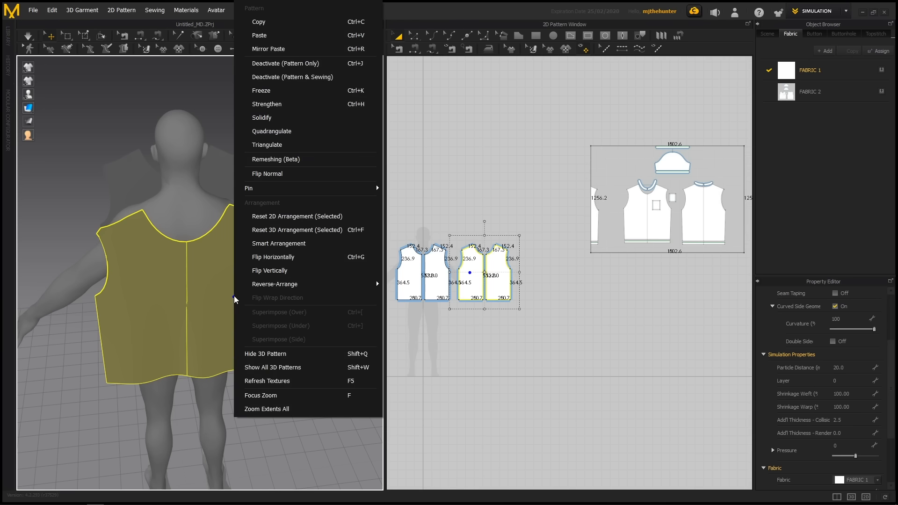
{"action": "left_click", "coordinate": [276, 257]}
{"action": "mouse_move", "coordinate": [273, 265]}
{"action": "right_mouse_down"}
{"action": "mouse_move", "coordinate": [257, 280]}
{"action": "mouse_move", "coordinate": [315, 247]}
{"action": "mouse_move", "coordinate": [248, 274]}
{"action": "mouse_move", "coordinate": [276, 257]}
{"action": "right_mouse_up"}
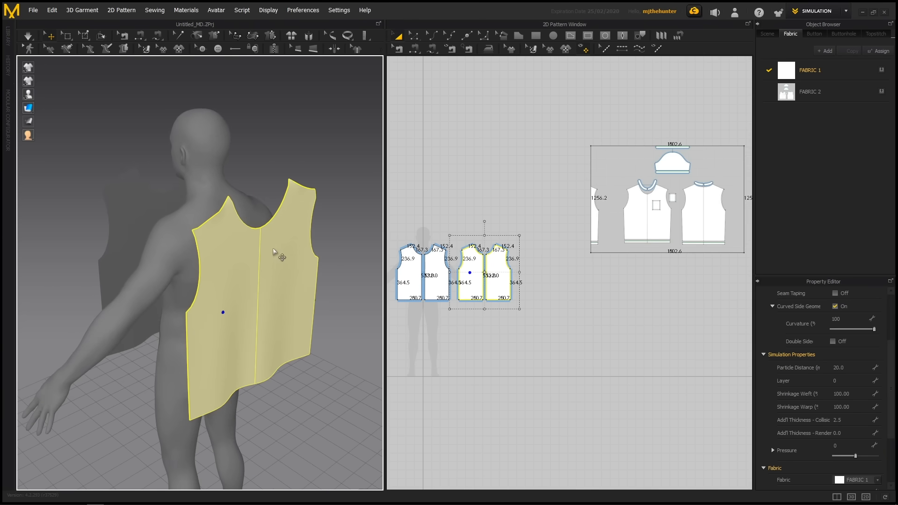
{"action": "middle_click_drag", "start_coordinate": [277, 229], "coordinate": [303, 228]}
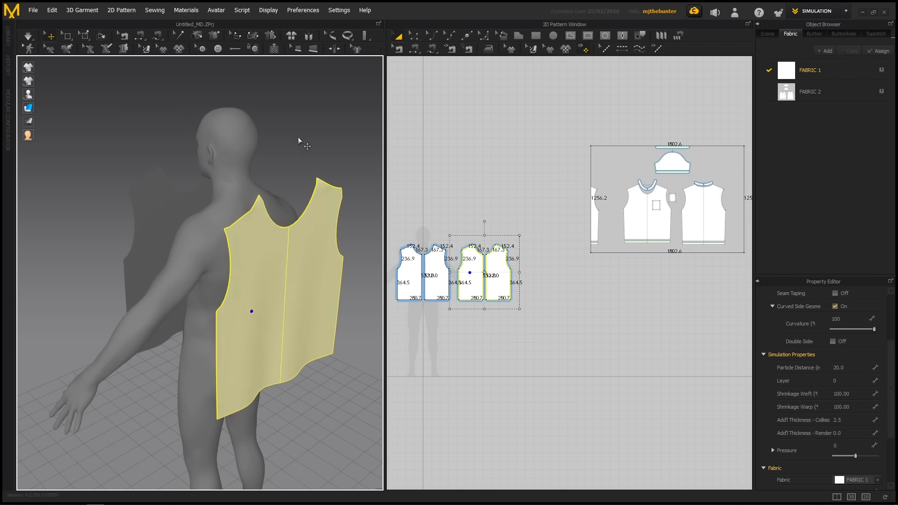
{"action": "left_click", "coordinate": [298, 137]}
{"action": "right_click_drag", "start_coordinate": [269, 145], "coordinate": [323, 190]}
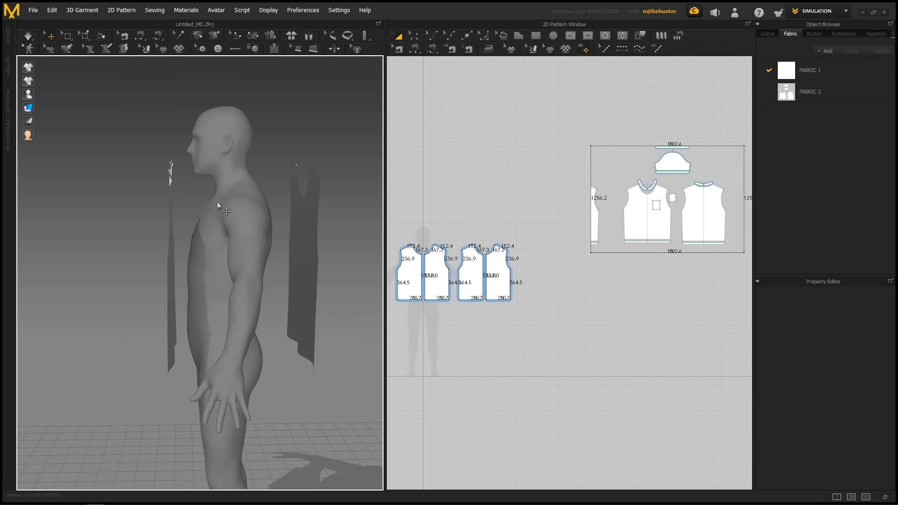
Try a Segment Sewing seam from the front panel's shoulder edge to the back panel's armhole, and undo it.
{"action": "middle_click_drag", "start_coordinate": [494, 228], "coordinate": [569, 242]}
{"action": "scroll", "coordinate": [507, 274], "scroll_direction": "up", "scroll_amount": 3}
{"action": "right_click_drag", "start_coordinate": [276, 216], "coordinate": [264, 257]}
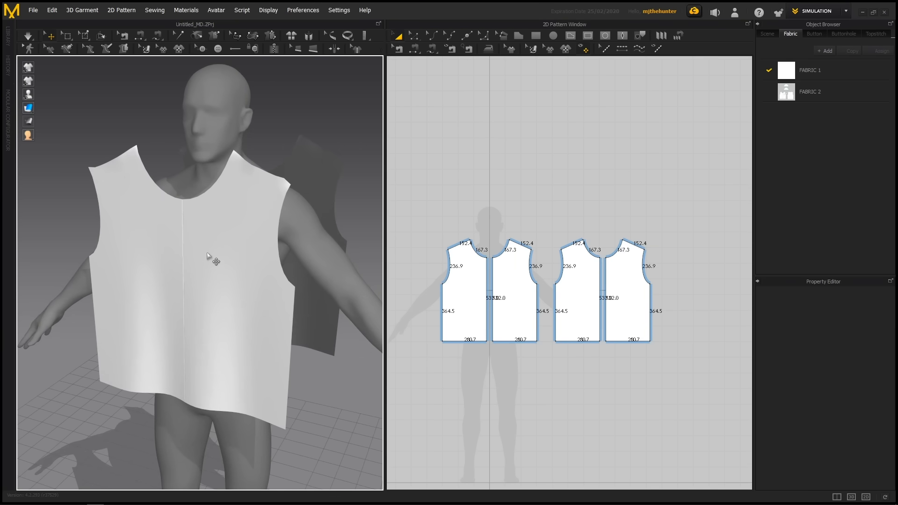
{"action": "scroll", "coordinate": [521, 216], "scroll_direction": "up", "scroll_amount": 2}
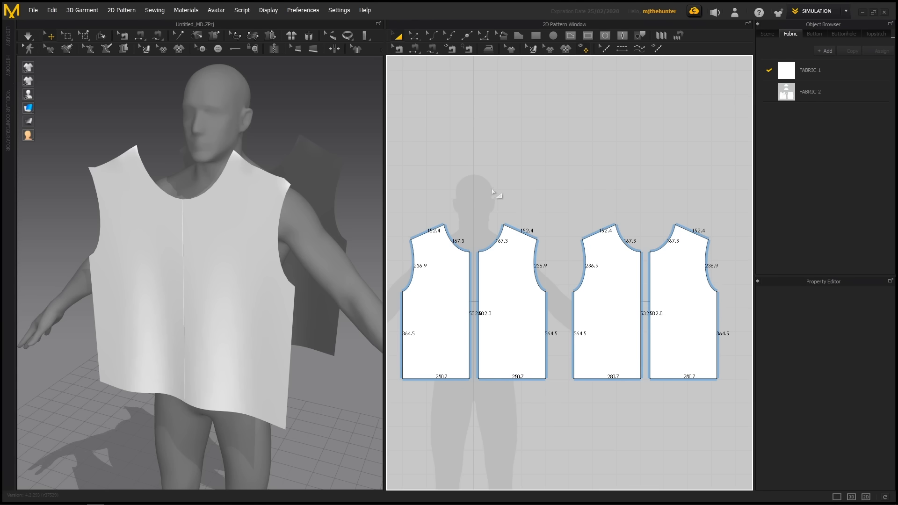
{"action": "key", "text": "n"}
{"action": "left_click", "coordinate": [434, 228]}
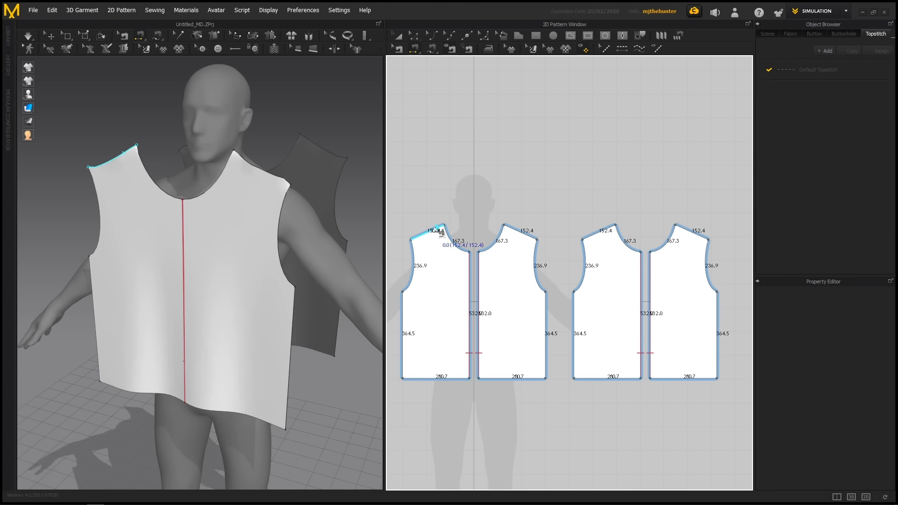
{"action": "left_click", "coordinate": [586, 260]}
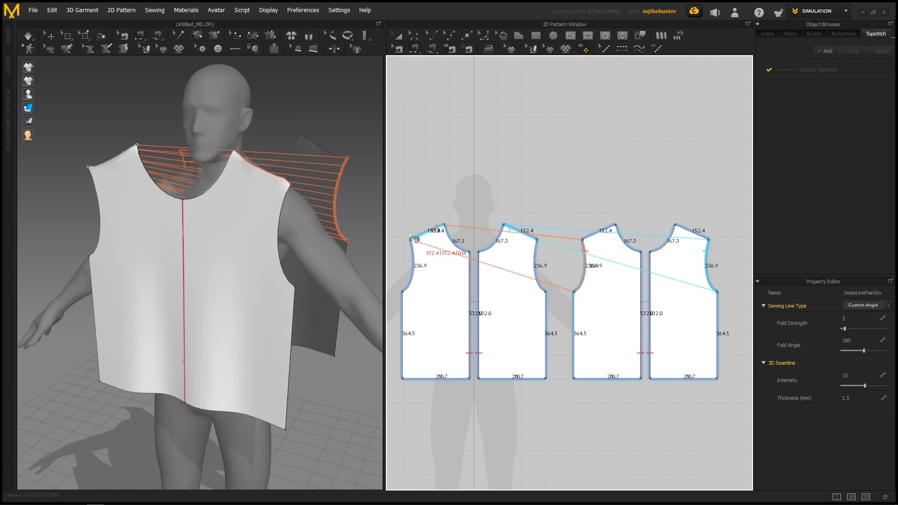
{"action": "right_click_drag", "start_coordinate": [328, 143], "coordinate": [344, 180]}
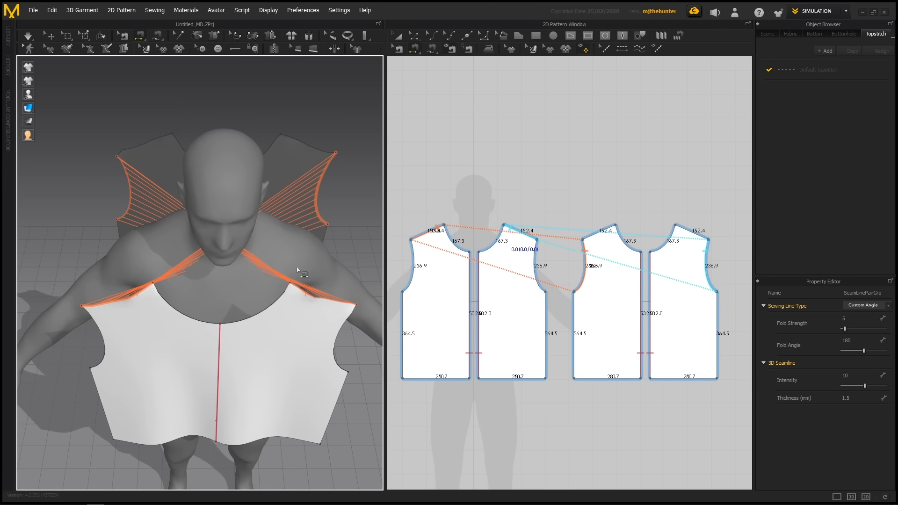
{"action": "key", "text": "ctrl+z"}
Try a Free Sewing seam from about 220 mm of the front panel's side edge to the back panel's armhole, and undo it.
{"action": "middle_click_drag", "start_coordinate": [543, 215], "coordinate": [566, 209]}
{"action": "scroll", "coordinate": [575, 211], "scroll_direction": "down", "scroll_amount": 1}
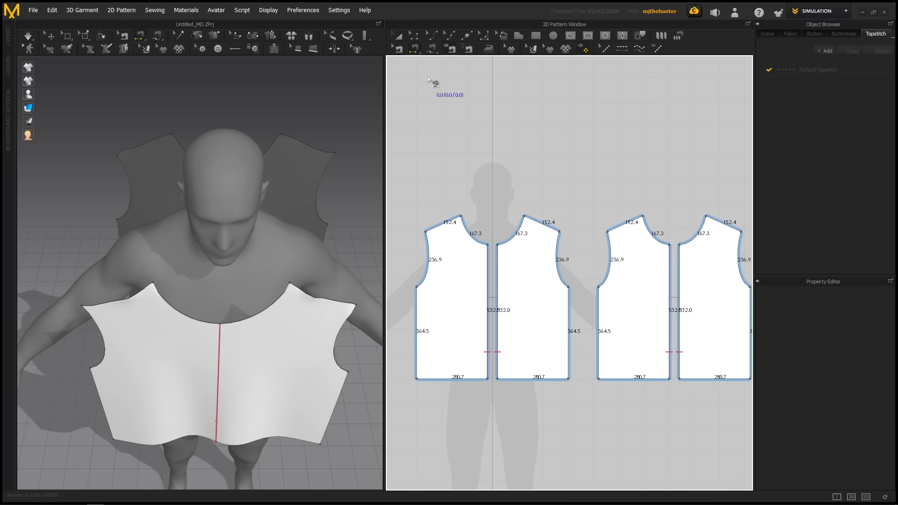
{"action": "left_click", "coordinate": [432, 49]}
{"action": "middle_click_drag", "start_coordinate": [492, 188], "coordinate": [543, 180]}
{"action": "scroll", "coordinate": [521, 200], "scroll_direction": "down", "scroll_amount": 1}
{"action": "left_click", "coordinate": [448, 360]}
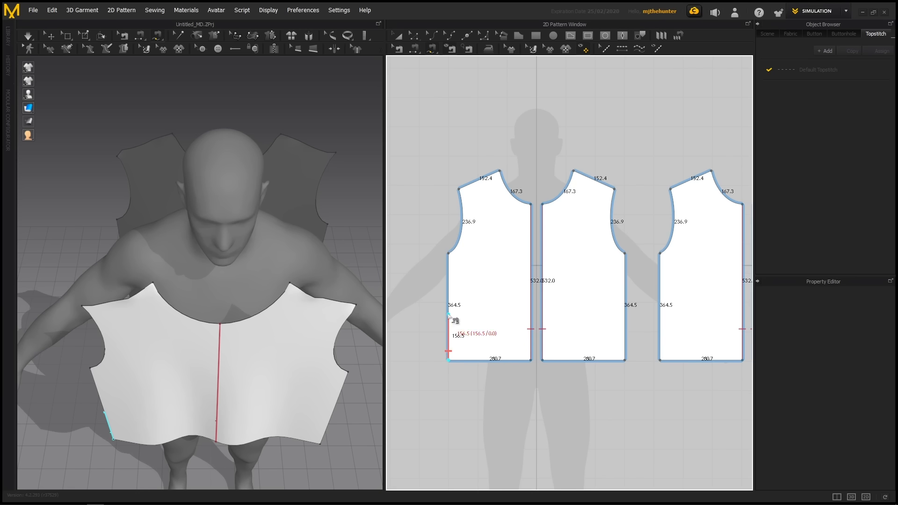
{"action": "left_click", "coordinate": [448, 296]}
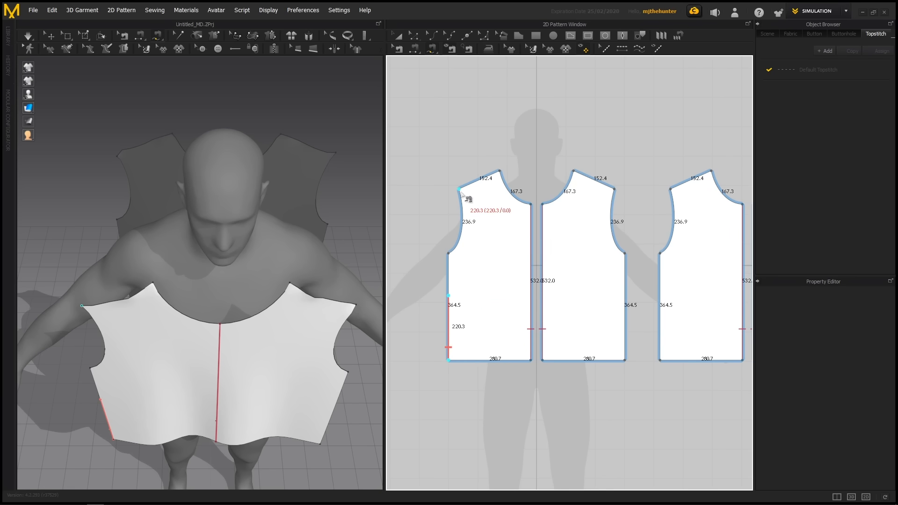
{"action": "left_click", "coordinate": [670, 189]}
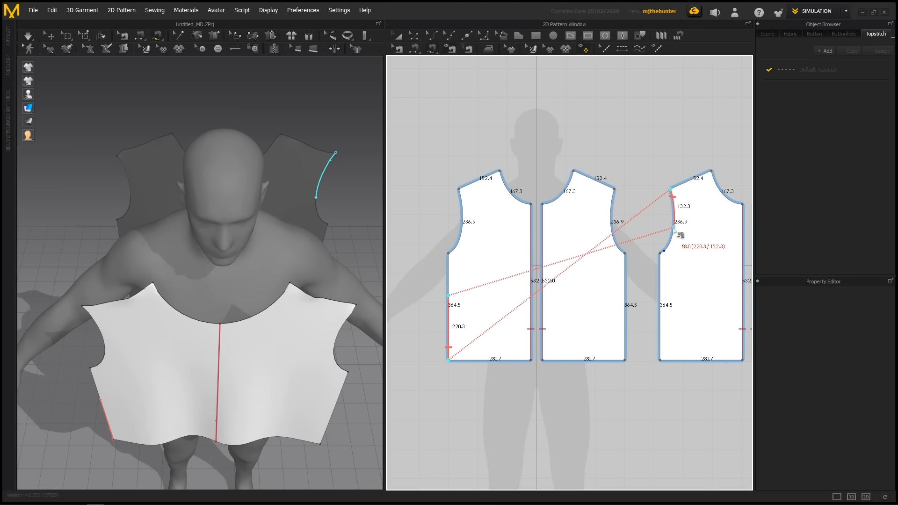
{"action": "left_click", "coordinate": [673, 228]}
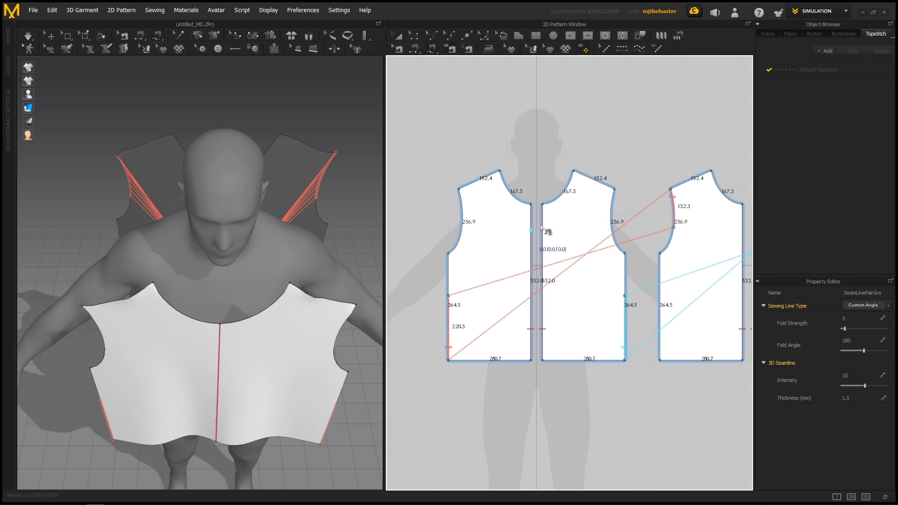
{"action": "key", "text": "ctrl+z"}
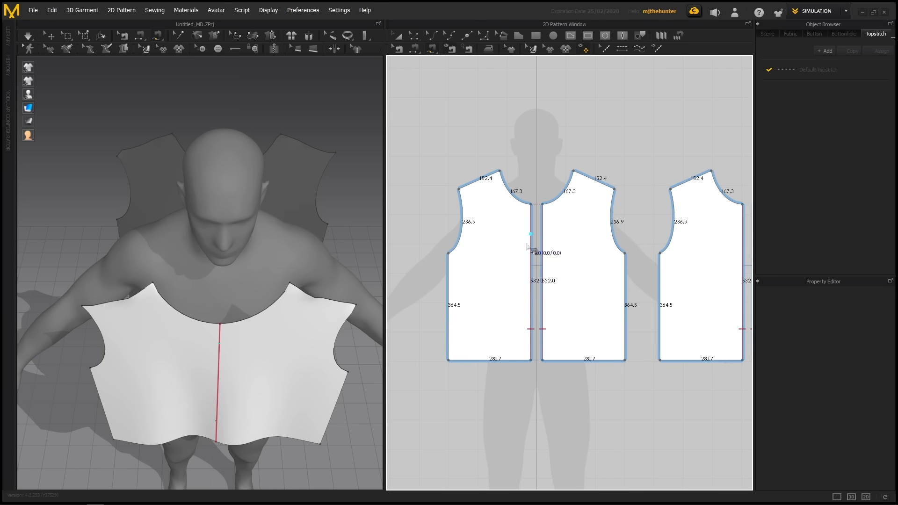
Select the front panel over the avatar's left shoulder in the 3D view to identify its counterpart in the 2D layout.
{"action": "middle_click_drag", "start_coordinate": [641, 160], "coordinate": [543, 192]}
{"action": "scroll", "coordinate": [542, 192], "scroll_direction": "down", "scroll_amount": 1}
{"action": "scroll", "coordinate": [543, 192], "scroll_direction": "down", "scroll_amount": 1}
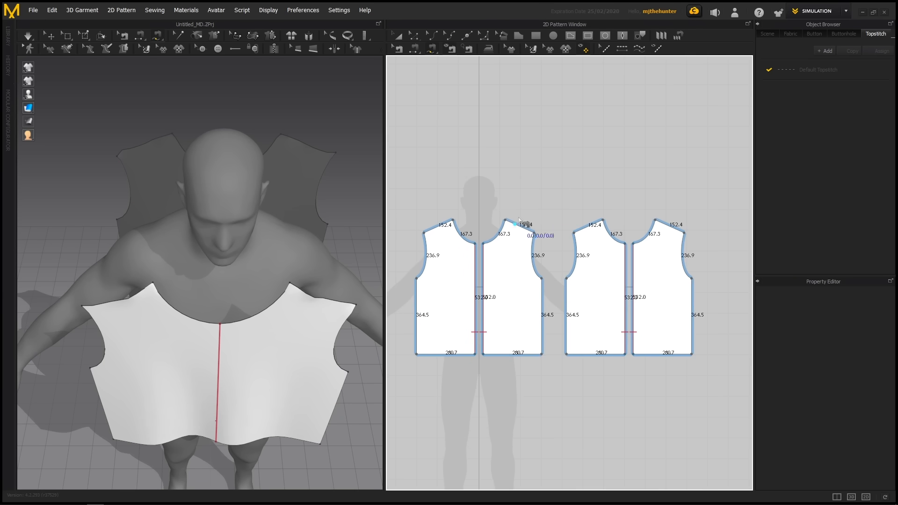
{"action": "middle_click_drag", "start_coordinate": [338, 231], "coordinate": [284, 234]}
{"action": "right_click_drag", "start_coordinate": [284, 233], "coordinate": [292, 208]}
{"action": "middle_click_drag", "start_coordinate": [518, 196], "coordinate": [537, 209]}
{"action": "scroll", "coordinate": [537, 209], "scroll_direction": "up", "scroll_amount": 1}
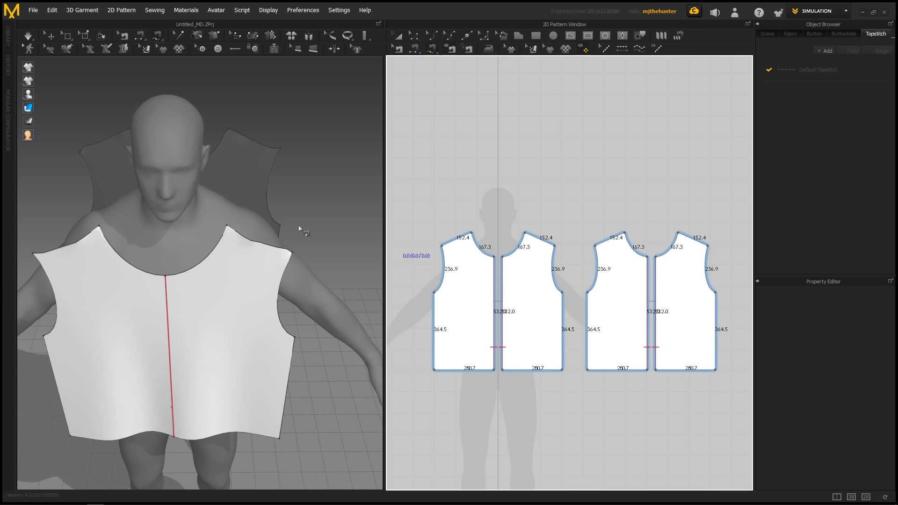
{"action": "right_click_drag", "start_coordinate": [299, 227], "coordinate": [210, 187]}
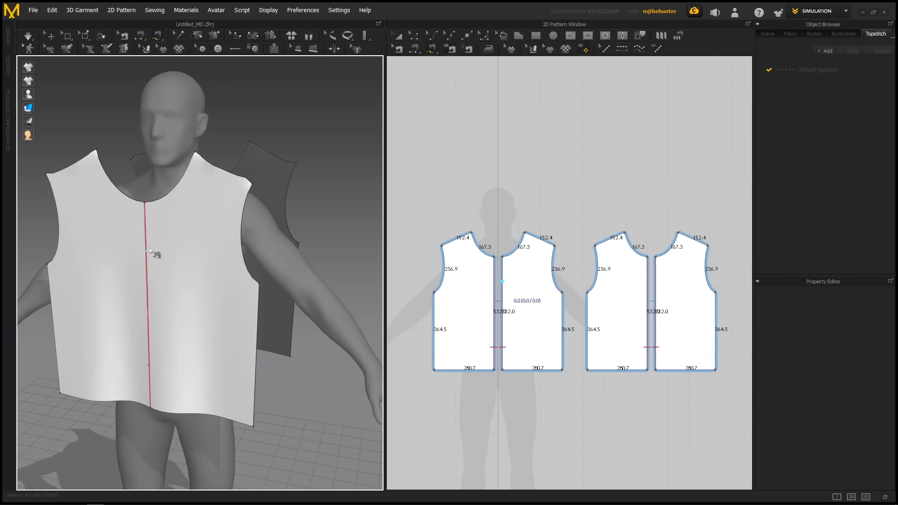
{"action": "middle_click_drag", "start_coordinate": [300, 155], "coordinate": [255, 181]}
{"action": "right_click_drag", "start_coordinate": [255, 181], "coordinate": [282, 201]}
{"action": "key", "text": "a"}
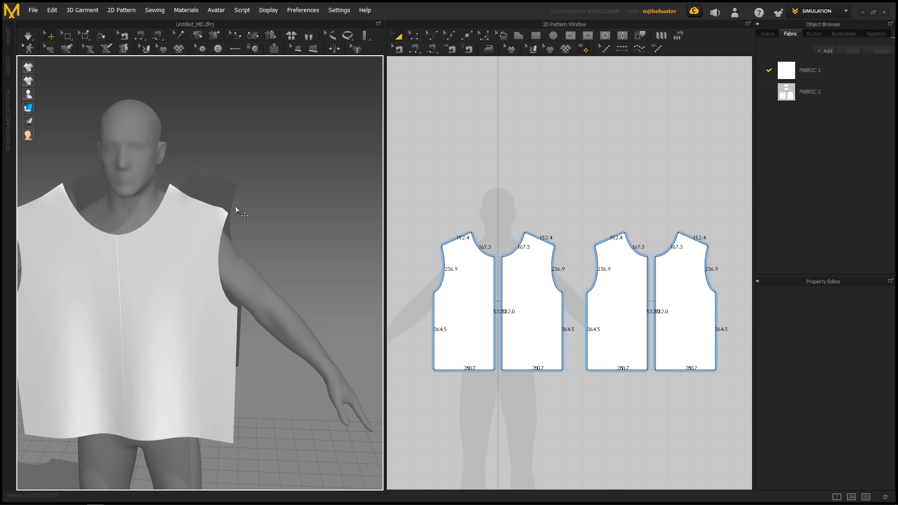
{"action": "mouse_move", "coordinate": [304, 231]}
{"action": "right_mouse_down"}
{"action": "mouse_move", "coordinate": [277, 231]}
{"action": "mouse_move", "coordinate": [288, 233]}
{"action": "right_mouse_up"}
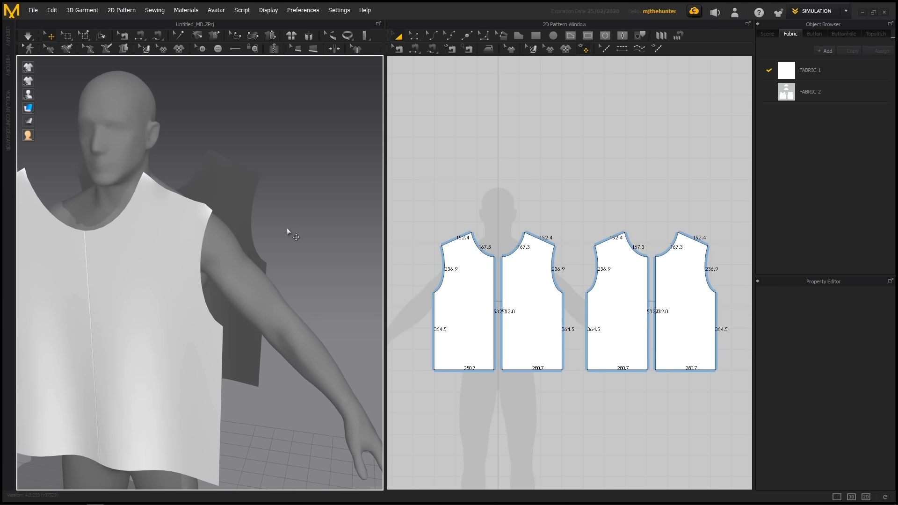
{"action": "left_click", "coordinate": [199, 212]}
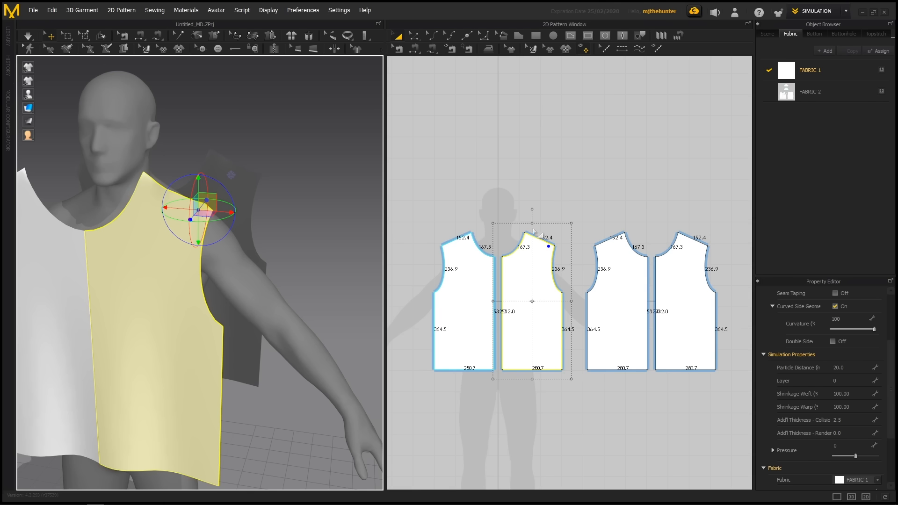
{"action": "scroll", "coordinate": [534, 229], "scroll_direction": "up", "scroll_amount": 3}
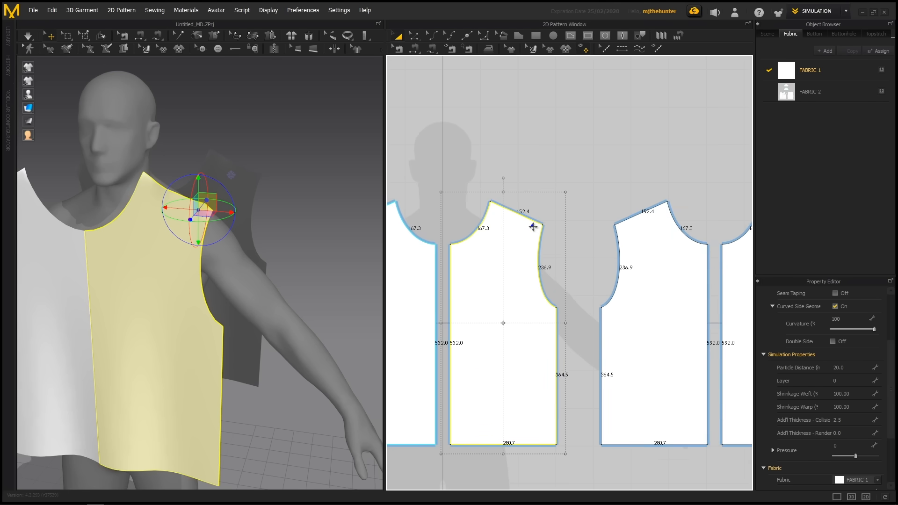
{"action": "right_click_drag", "start_coordinate": [254, 180], "coordinate": [292, 216]}
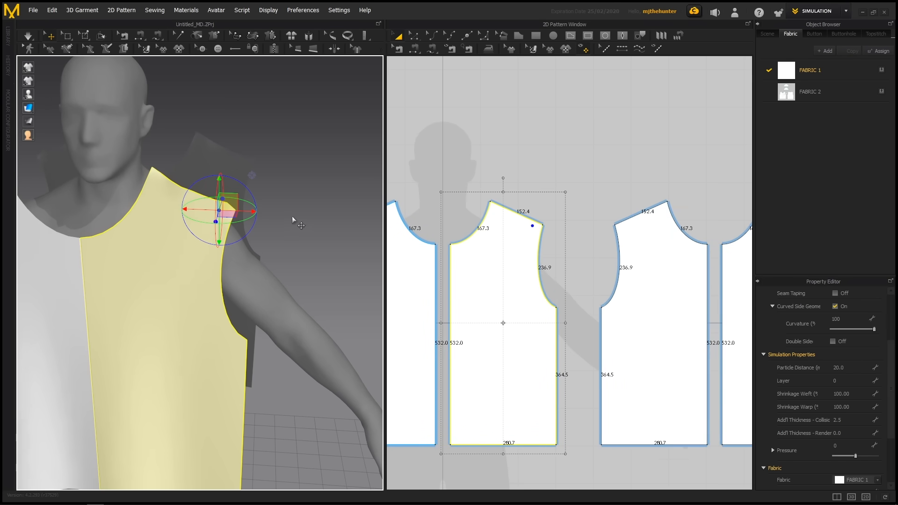
Compare the left-shoulder front panel with the back panel behind it by selecting each in turn, and clear the selection.
{"action": "key", "text": "n"}
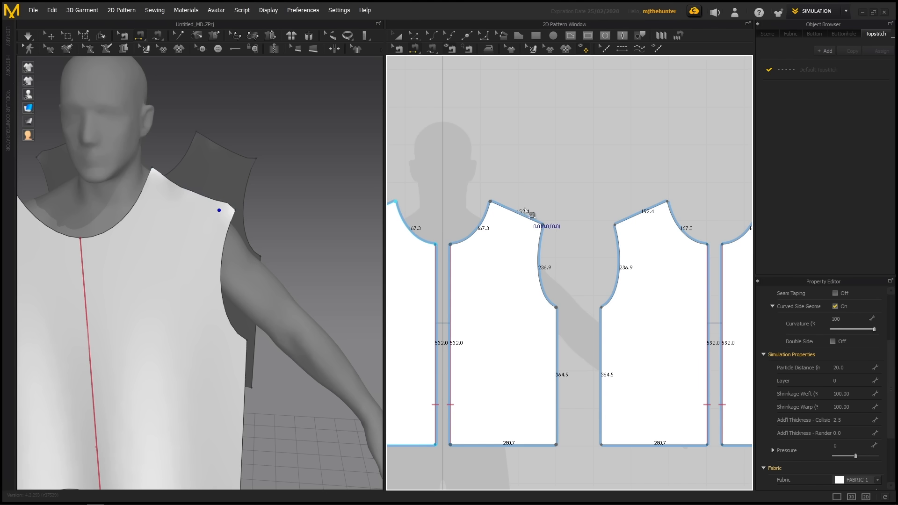
{"action": "key", "text": "a"}
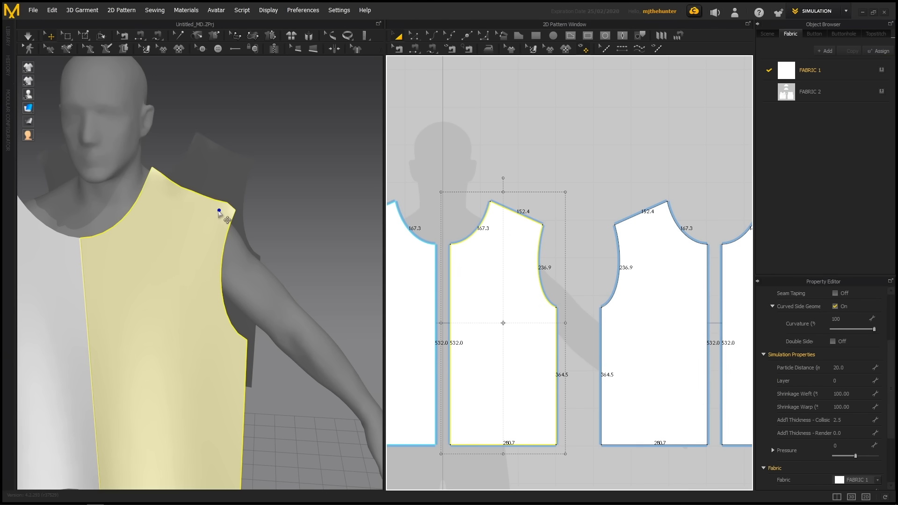
{"action": "left_click", "coordinate": [294, 187]}
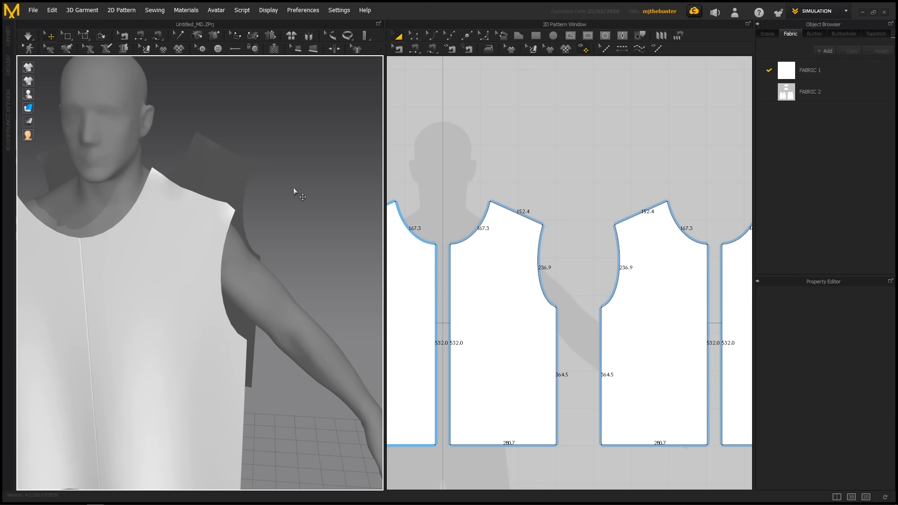
{"action": "left_click", "coordinate": [219, 212]}
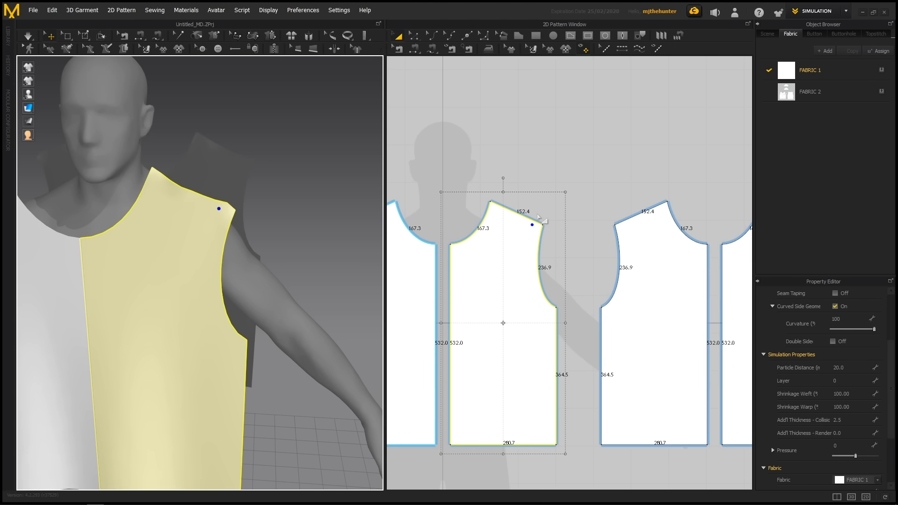
{"action": "scroll", "coordinate": [267, 192], "scroll_direction": "up", "scroll_amount": 3}
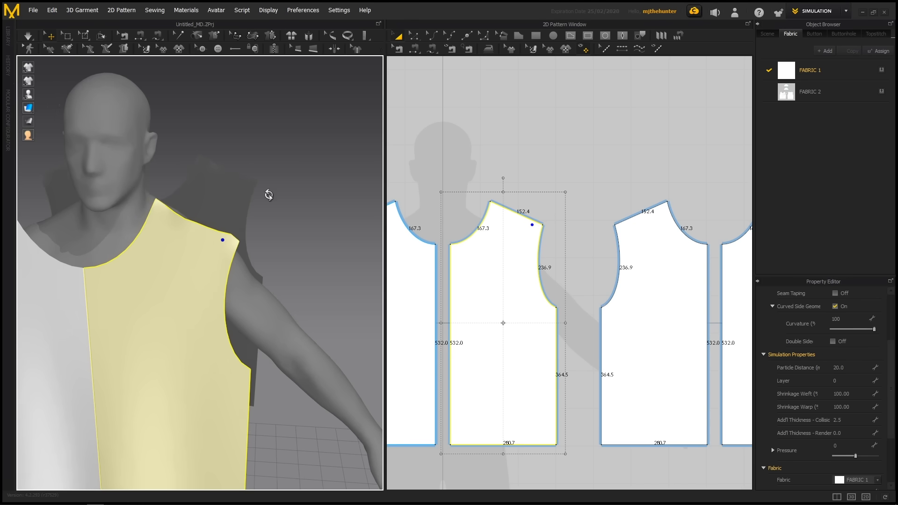
{"action": "left_click", "coordinate": [239, 174]}
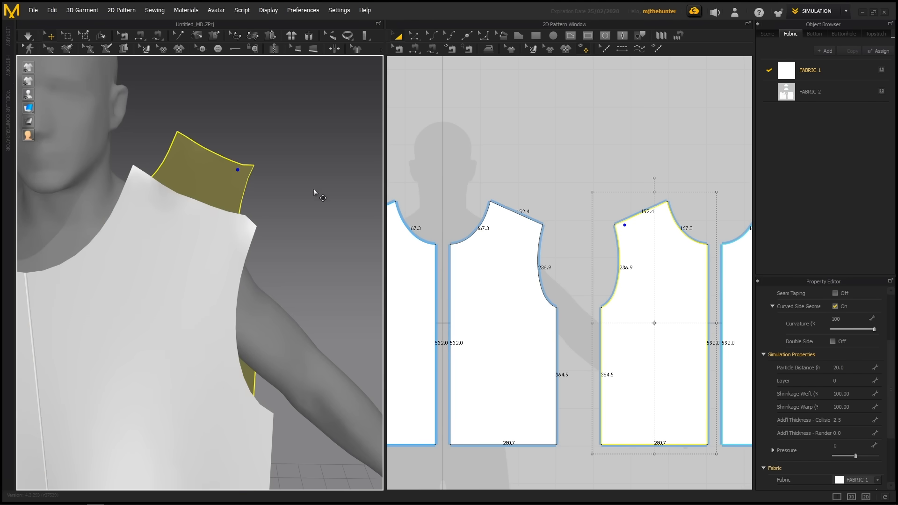
{"action": "scroll", "coordinate": [599, 223], "scroll_direction": "down", "scroll_amount": 2}
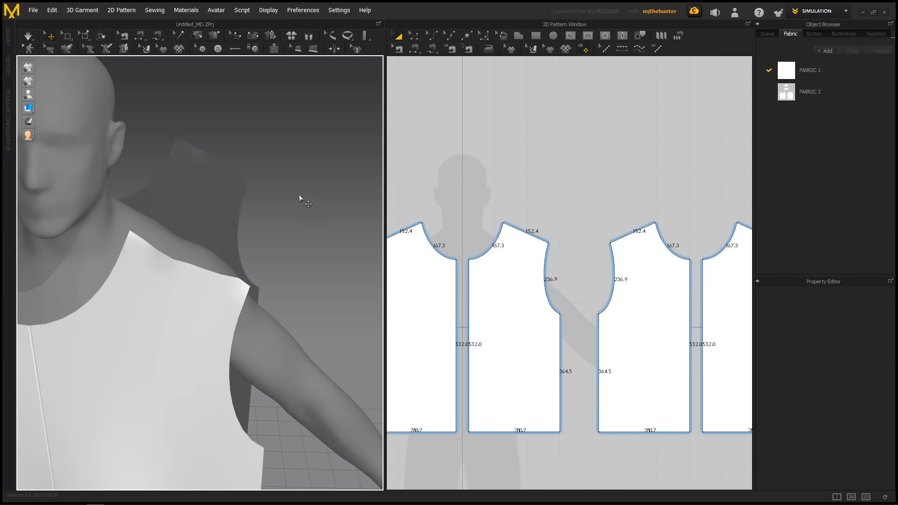
Sew the front panel's left shoulder edge to the matching back panel's shoulder edge in the 3D view with Segment Sewing.
{"action": "right_click_drag", "start_coordinate": [299, 196], "coordinate": [298, 199]}
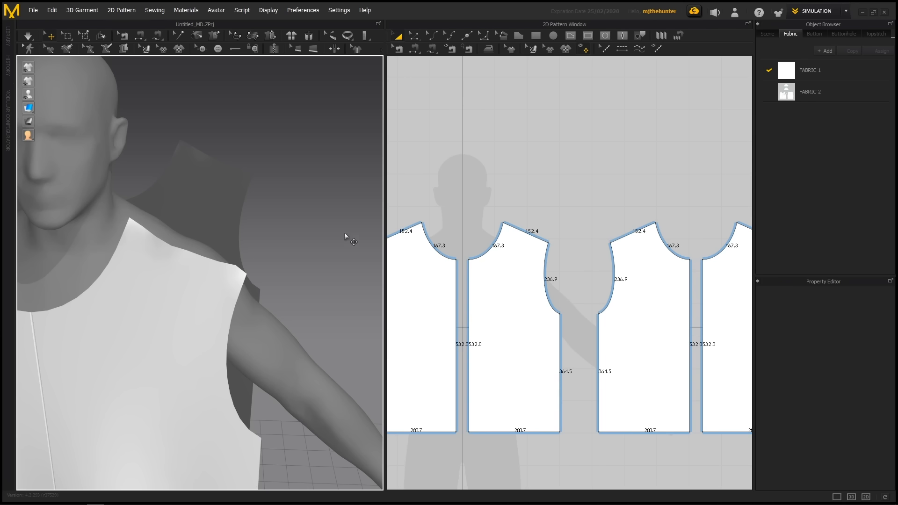
{"action": "mouse_move", "coordinate": [334, 247]}
{"action": "right_mouse_down"}
{"action": "mouse_move", "coordinate": [321, 257]}
{"action": "mouse_move", "coordinate": [329, 252]}
{"action": "right_mouse_up"}
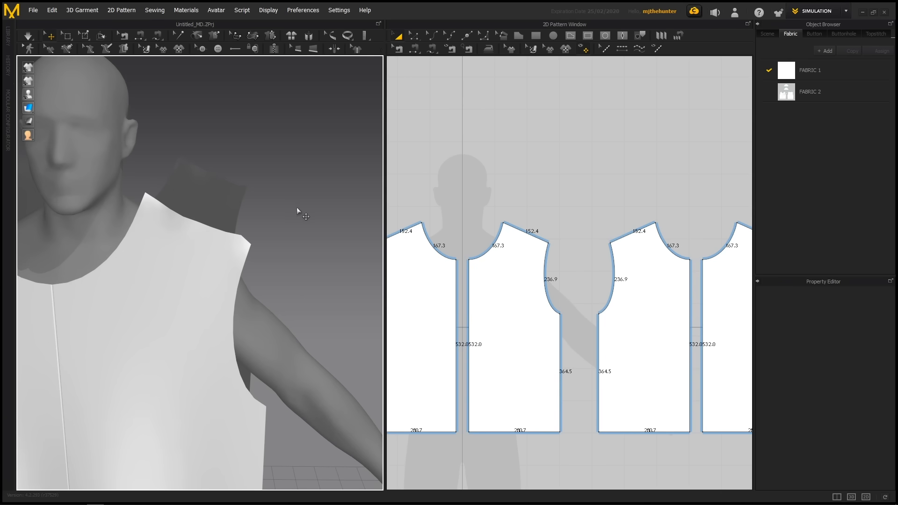
{"action": "middle_click_drag", "start_coordinate": [297, 208], "coordinate": [308, 221]}
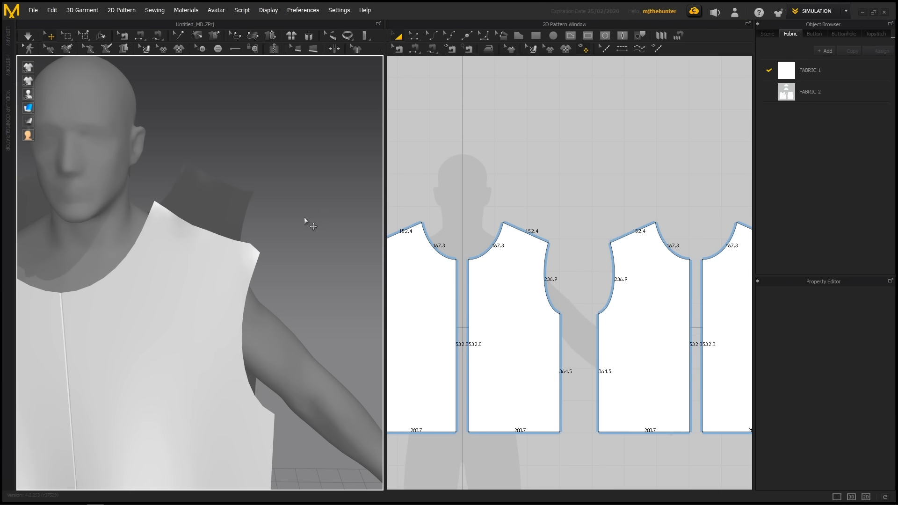
{"action": "scroll", "coordinate": [290, 234], "scroll_direction": "up", "scroll_amount": 2}
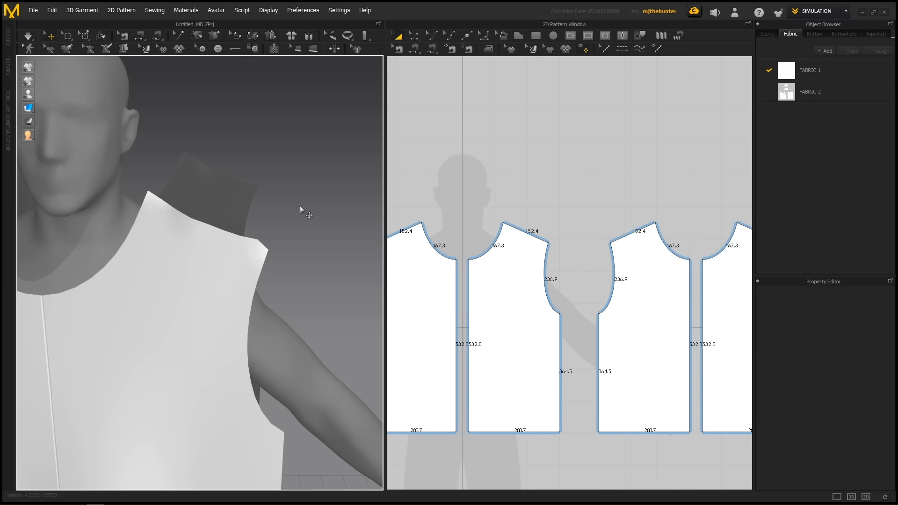
{"action": "key", "text": "n"}
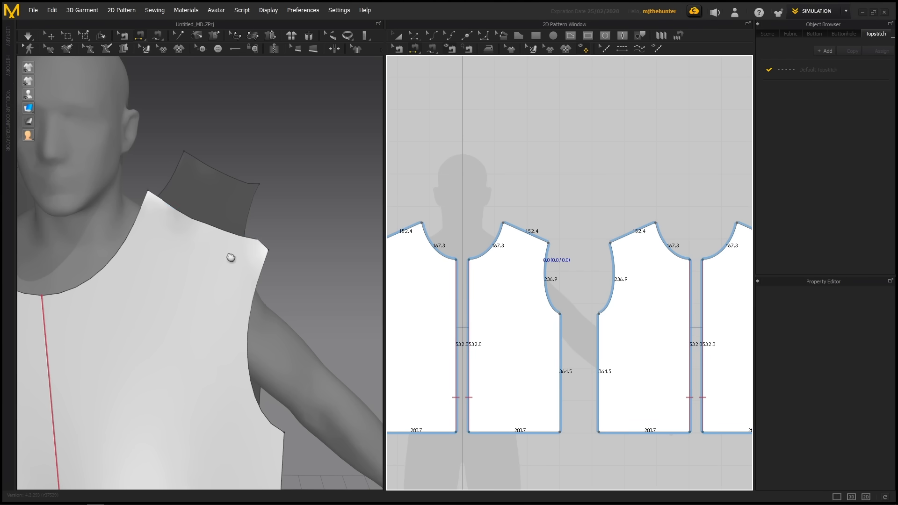
{"action": "middle_click_drag", "start_coordinate": [230, 254], "coordinate": [224, 269]}
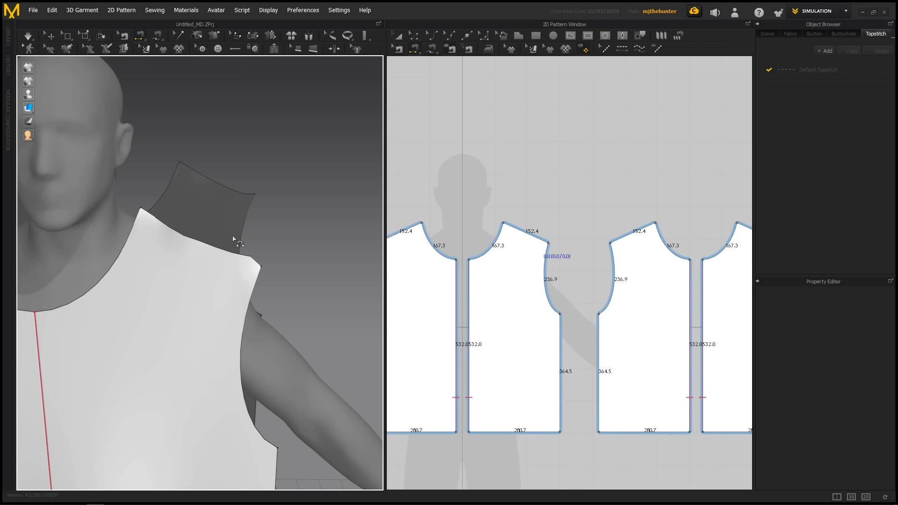
{"action": "mouse_move", "coordinate": [231, 237]}
{"action": "right_mouse_down"}
{"action": "mouse_move", "coordinate": [232, 216]}
{"action": "mouse_move", "coordinate": [226, 229]}
{"action": "right_mouse_up"}
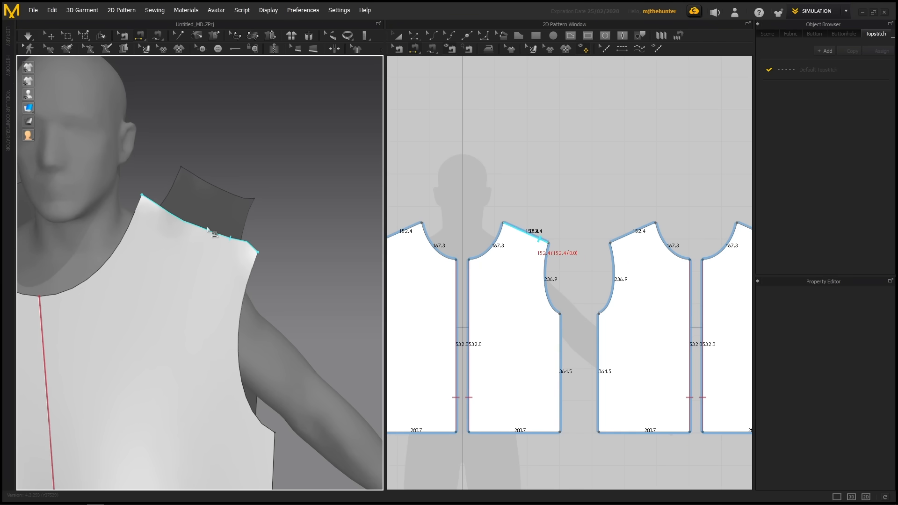
{"action": "left_click", "coordinate": [229, 238]}
{"action": "left_click", "coordinate": [297, 220]}
{"action": "scroll", "coordinate": [298, 204], "scroll_direction": "down", "scroll_amount": 3}
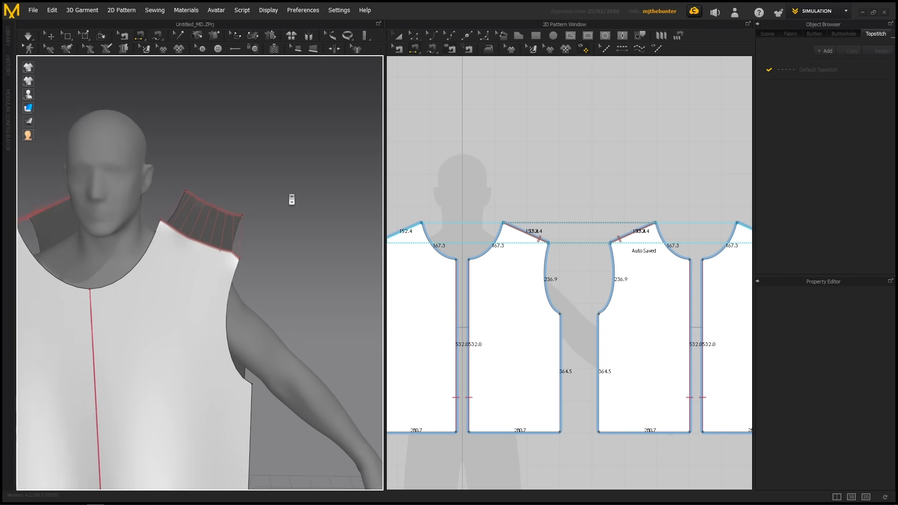
Check the shoulder seams on both sides of the avatar and run the simulation to drape the sewn panels.
{"action": "right_click_drag", "start_coordinate": [291, 201], "coordinate": [345, 206]}
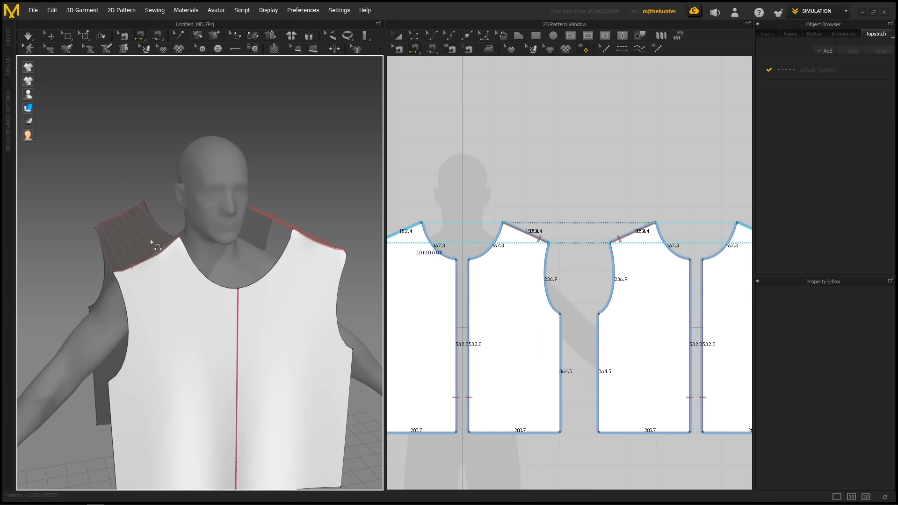
{"action": "right_click_drag", "start_coordinate": [151, 242], "coordinate": [72, 213]}
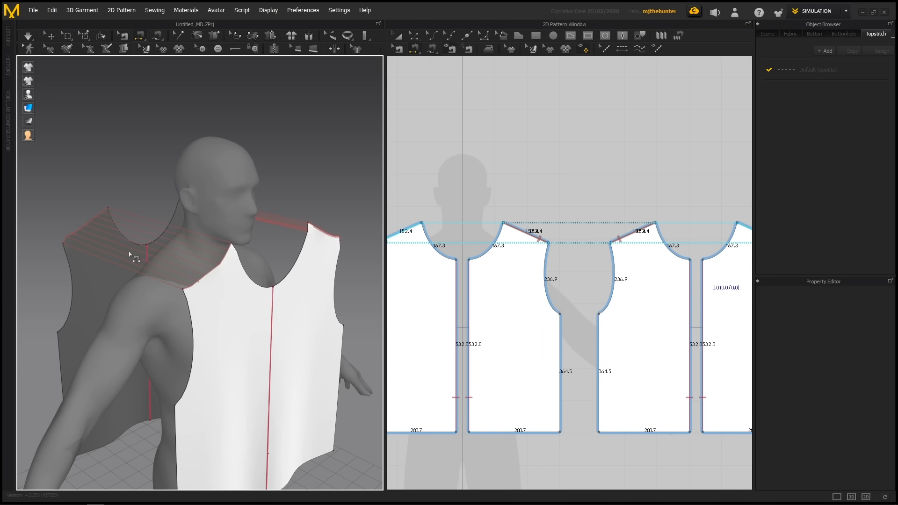
{"action": "right_click_drag", "start_coordinate": [130, 254], "coordinate": [181, 255]}
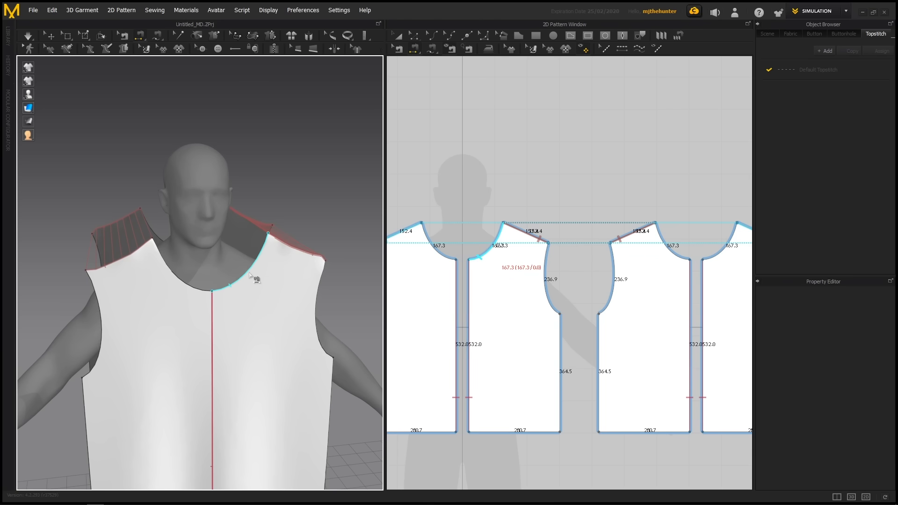
{"action": "right_click_drag", "start_coordinate": [251, 276], "coordinate": [307, 218]}
{"action": "key", "text": "space"}
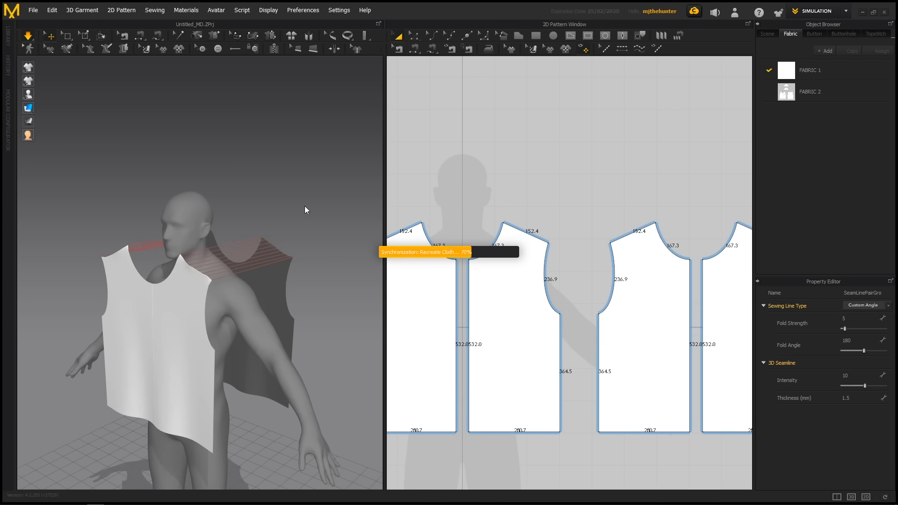
{"action": "mouse_move", "coordinate": [228, 248]}
{"action": "right_mouse_down"}
{"action": "mouse_move", "coordinate": [273, 241]}
{"action": "mouse_move", "coordinate": [229, 266]}
{"action": "right_mouse_up"}
{"action": "scroll", "coordinate": [264, 258], "scroll_direction": "up", "scroll_amount": 2}
Adjust the draped front panels around the shoulders during the simulation and check the garment from behind.
{"action": "left_click", "coordinate": [173, 265]}
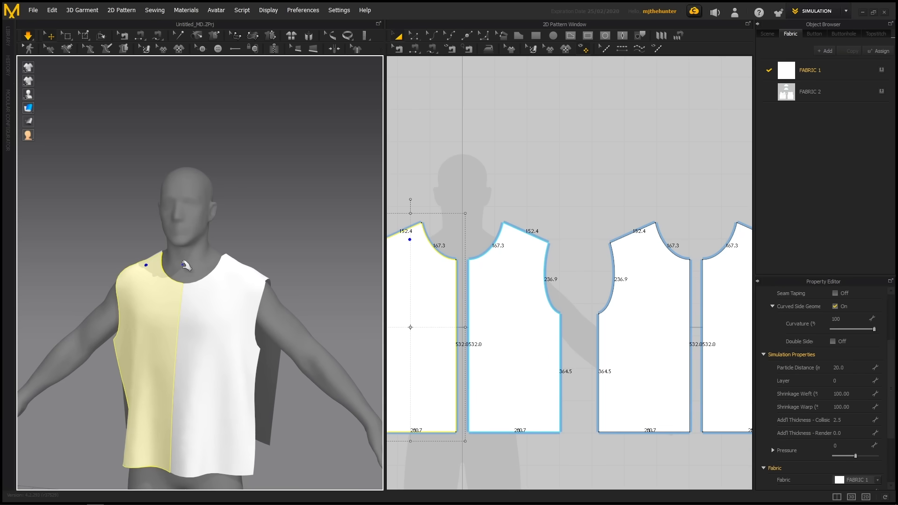
{"action": "left_click", "coordinate": [237, 256]}
{"action": "left_click", "coordinate": [282, 239]}
{"action": "right_click_drag", "start_coordinate": [282, 240], "coordinate": [220, 241]}
{"action": "middle_click_drag", "start_coordinate": [541, 188], "coordinate": [515, 189]}
{"action": "scroll", "coordinate": [515, 189], "scroll_direction": "down", "scroll_amount": 1}
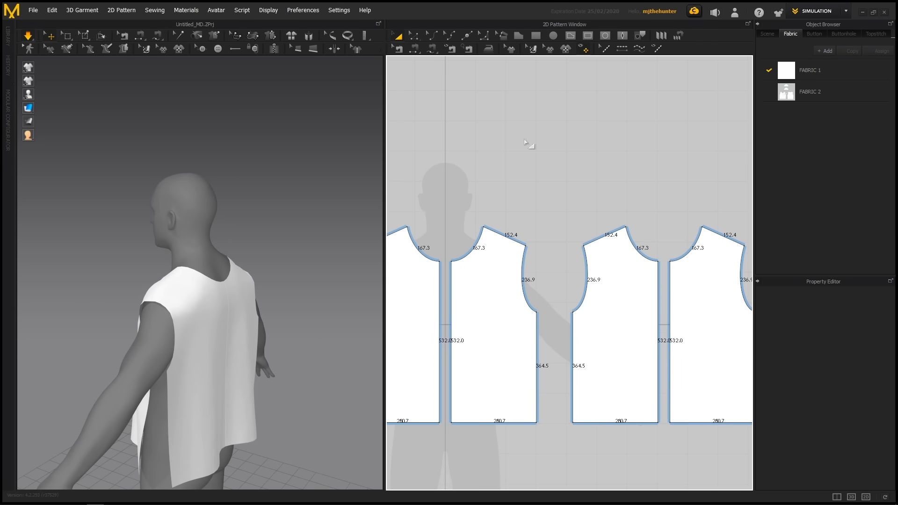
Examine the back panels' neckline in the 2D patterns and on the avatar from behind and from the side.
{"action": "middle_click_drag", "start_coordinate": [527, 192], "coordinate": [476, 203]}
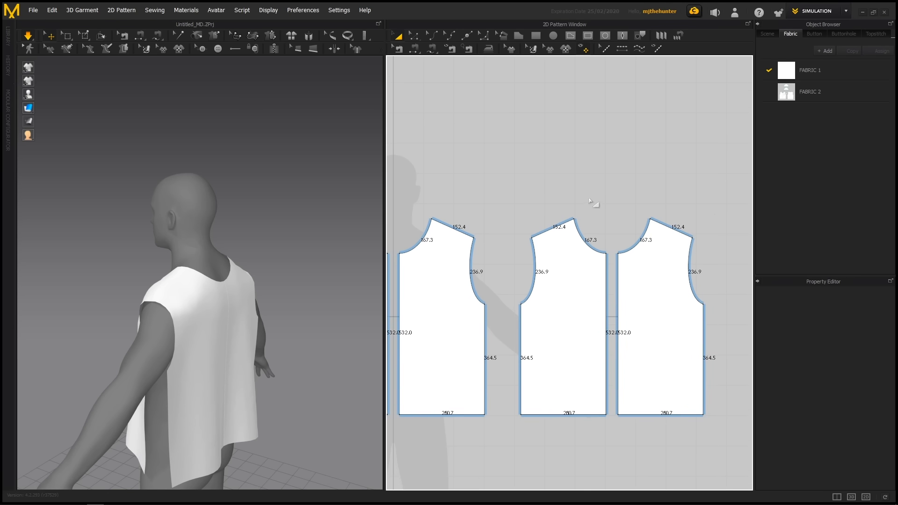
{"action": "middle_click_drag", "start_coordinate": [564, 206], "coordinate": [501, 202]}
{"action": "scroll", "coordinate": [500, 202], "scroll_direction": "up", "scroll_amount": 2}
{"action": "scroll", "coordinate": [541, 187], "scroll_direction": "up", "scroll_amount": 6}
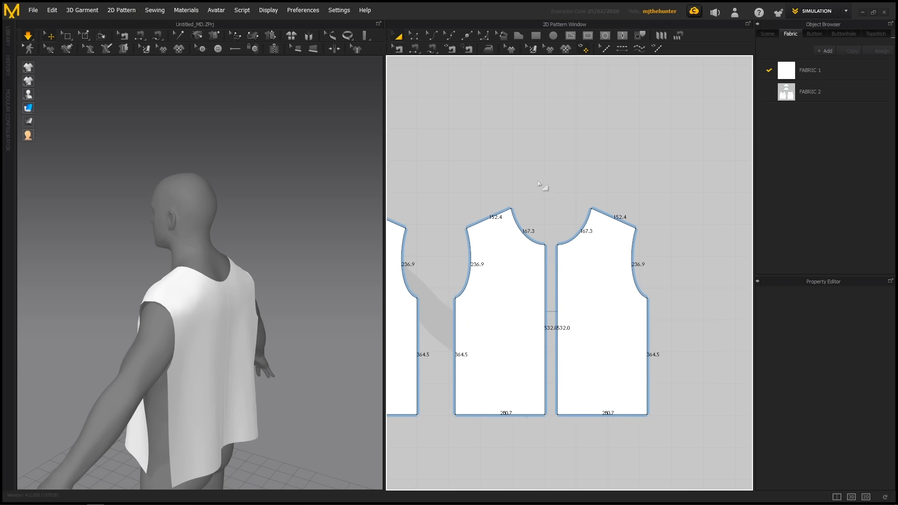
{"action": "scroll", "coordinate": [562, 191], "scroll_direction": "down", "scroll_amount": 10}
{"action": "middle_click_drag", "start_coordinate": [567, 184], "coordinate": [587, 205]}
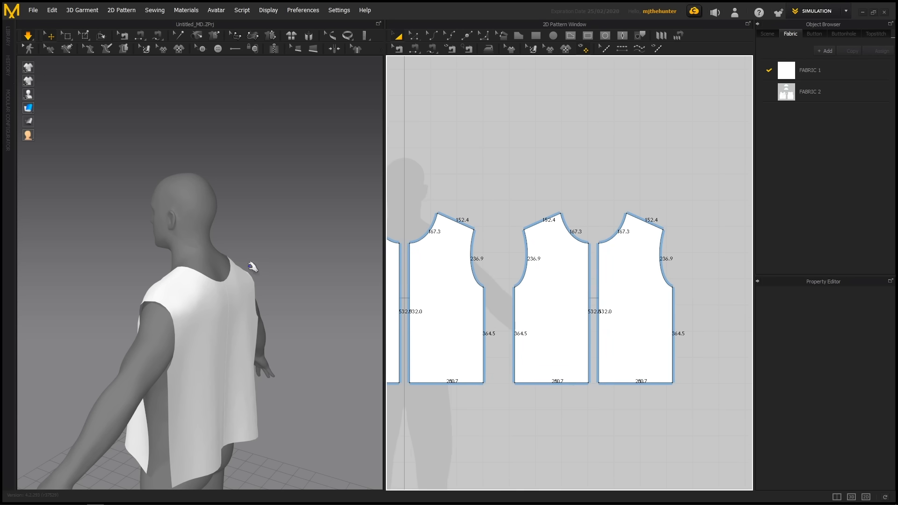
{"action": "right_click_drag", "start_coordinate": [253, 261], "coordinate": [180, 261]}
{"action": "scroll", "coordinate": [463, 255], "scroll_direction": "up", "scroll_amount": 5}
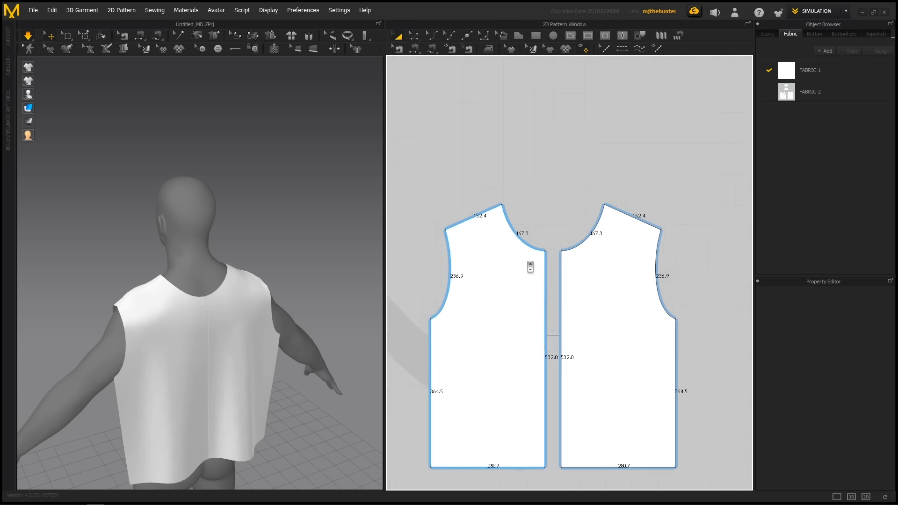
{"action": "right_click_drag", "start_coordinate": [356, 281], "coordinate": [292, 286]}
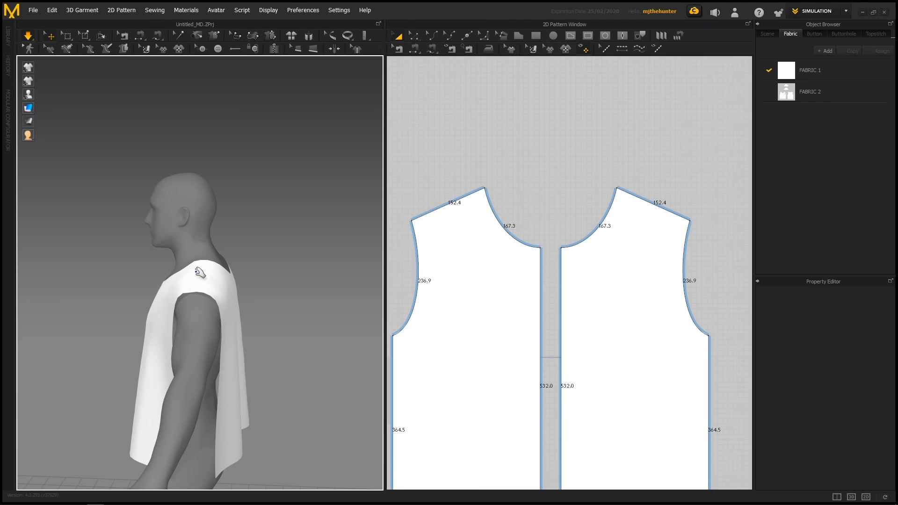
{"action": "right_click_drag", "start_coordinate": [196, 273], "coordinate": [203, 265]}
{"action": "middle_click_drag", "start_coordinate": [562, 242], "coordinate": [545, 252]}
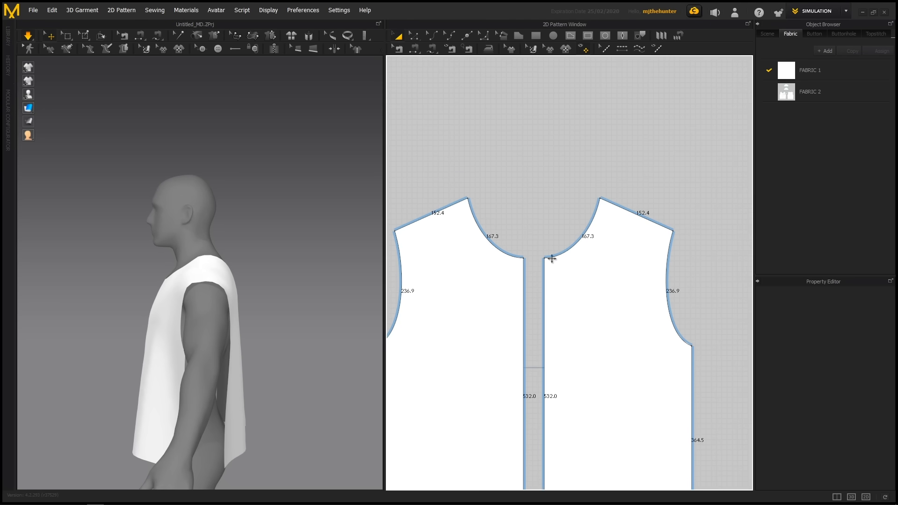
{"action": "key", "text": "z"}
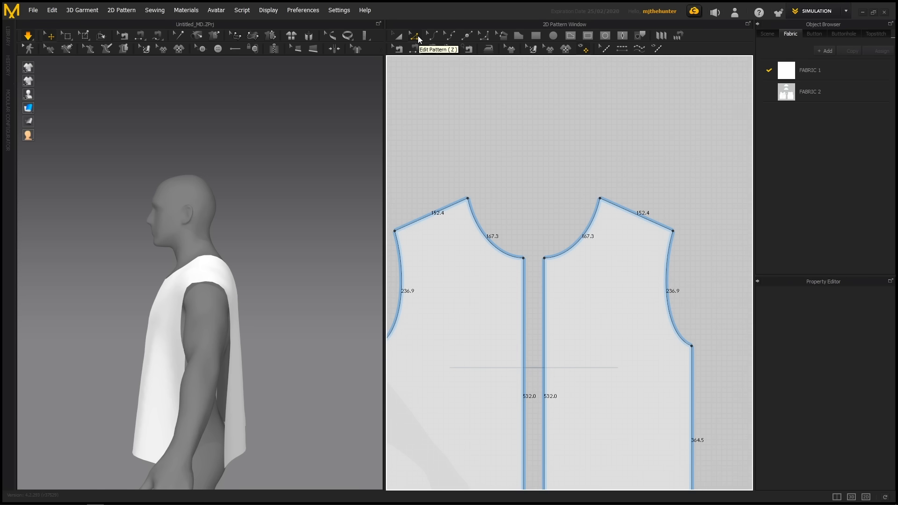
{"action": "key", "text": "c"}
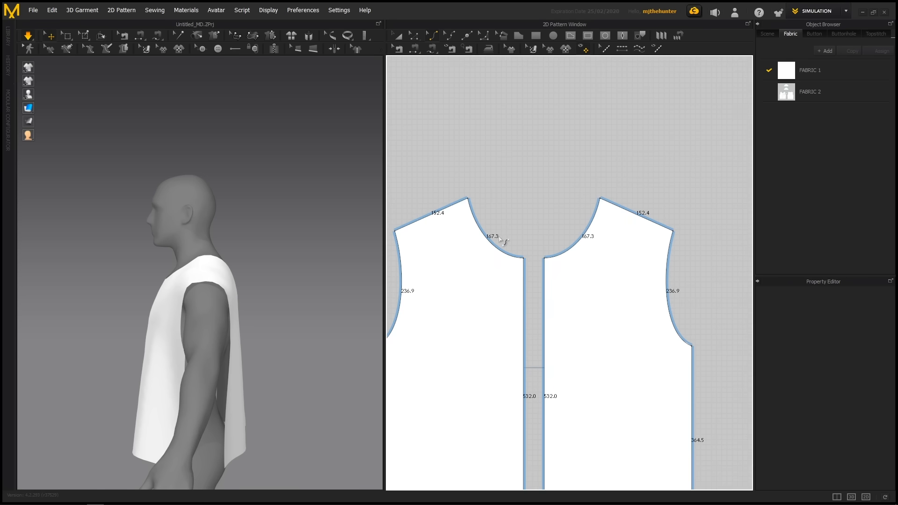
{"action": "left_click", "coordinate": [496, 247]}
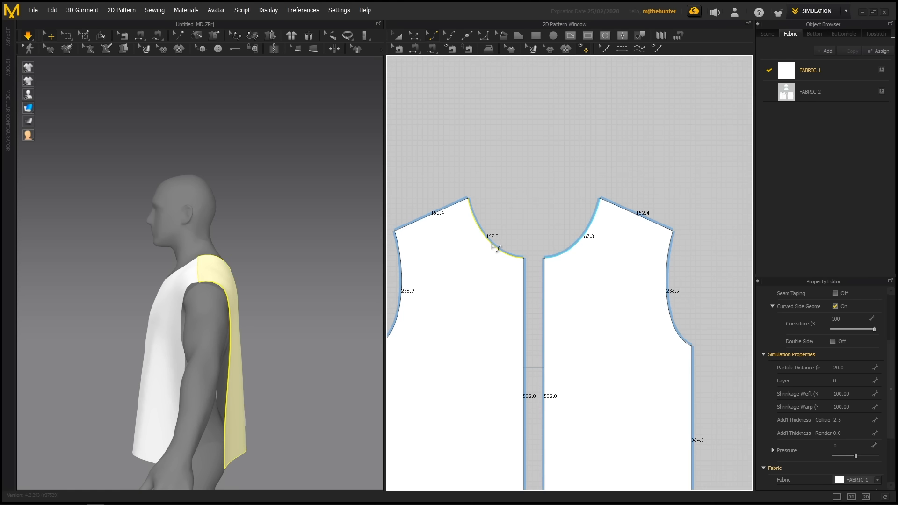
{"action": "key", "text": "z"}
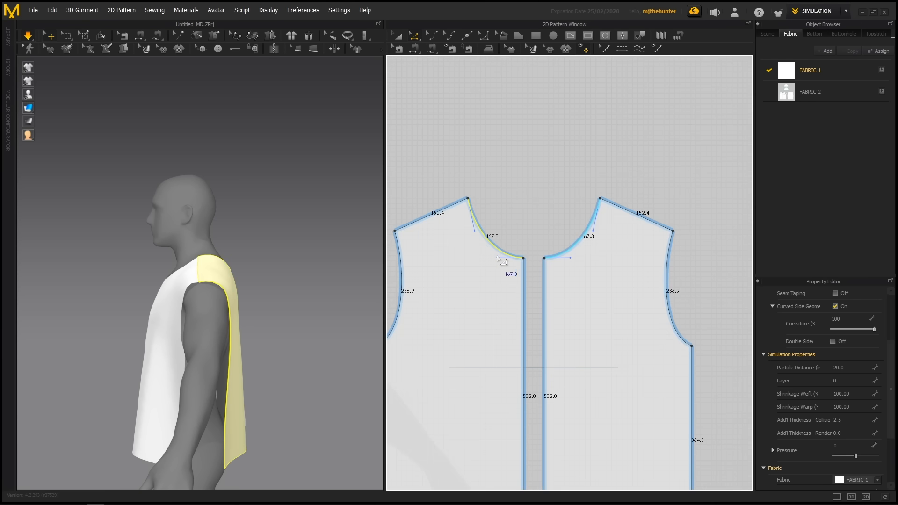
{"action": "key", "text": "a"}
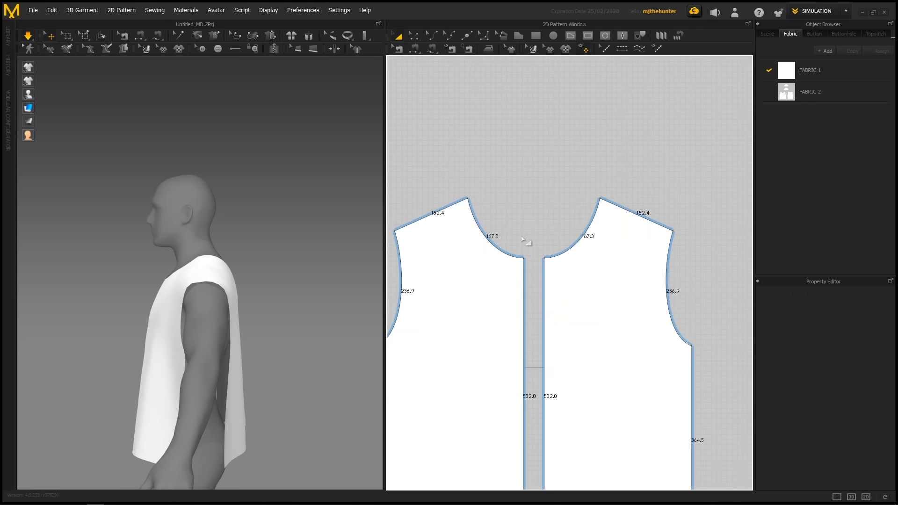
Raise the back panels' centre neckline point with Edit Pattern, making the centre-back edges about 614 mm long.
{"action": "key", "text": "z"}
{"action": "left_click", "coordinate": [525, 259]}
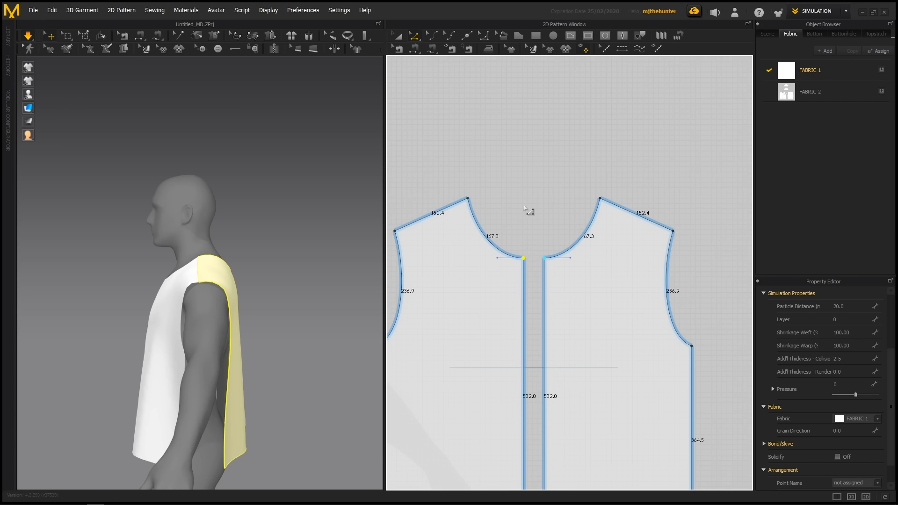
{"action": "scroll", "coordinate": [524, 215], "scroll_direction": "up", "scroll_amount": 1}
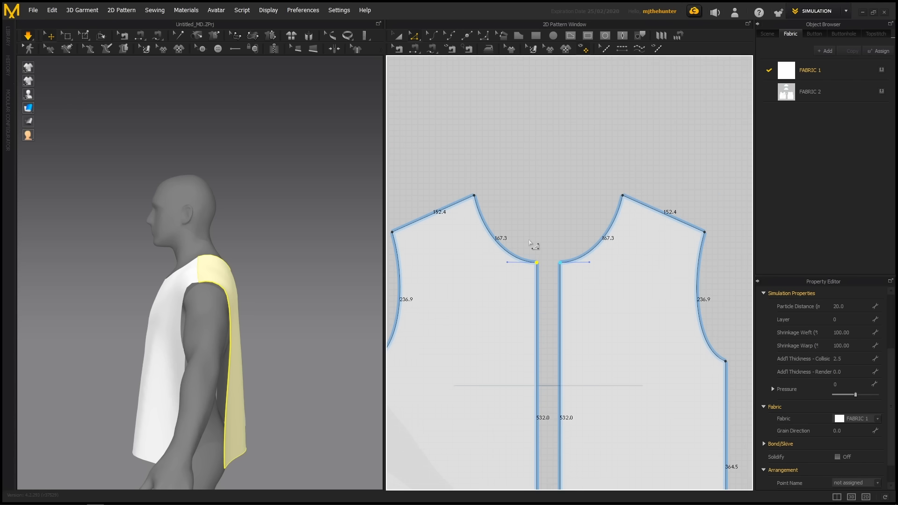
{"action": "scroll", "coordinate": [529, 228], "scroll_direction": "up", "scroll_amount": 2}
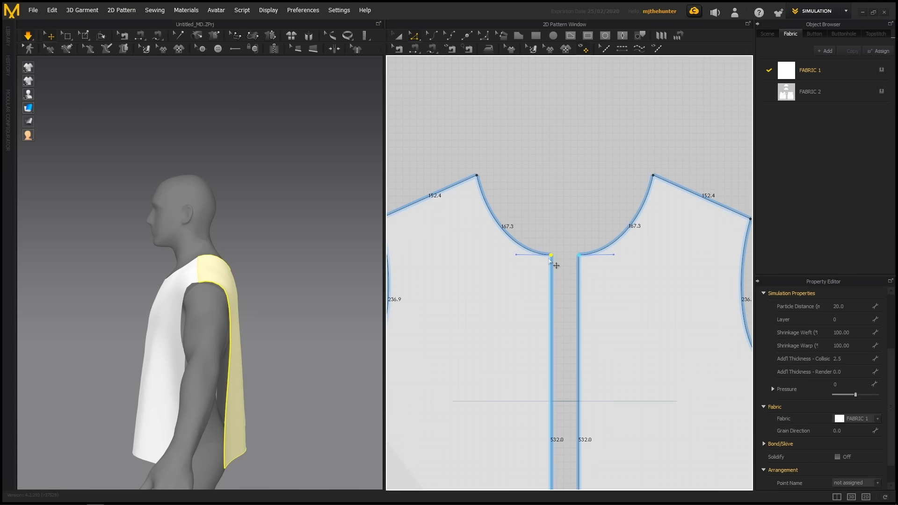
{"action": "left_click_drag", "start_coordinate": [552, 256], "coordinate": [552, 198]}
{"action": "scroll", "coordinate": [514, 196], "scroll_direction": "up", "scroll_amount": 1}
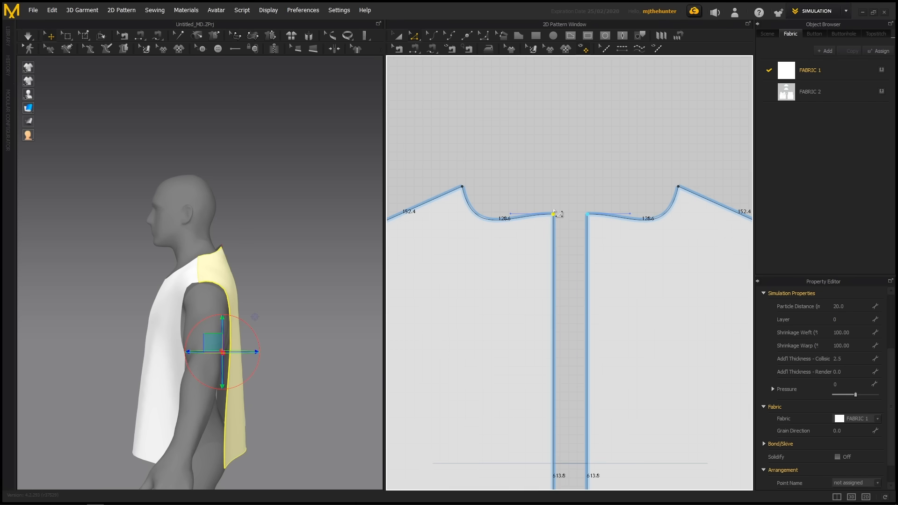
Reshape the back neckline into a shallower curve about 118 mm long per panel with Edit Curvature.
{"action": "middle_click_drag", "start_coordinate": [517, 172], "coordinate": [555, 177]}
{"action": "scroll", "coordinate": [554, 178], "scroll_direction": "up", "scroll_amount": 1}
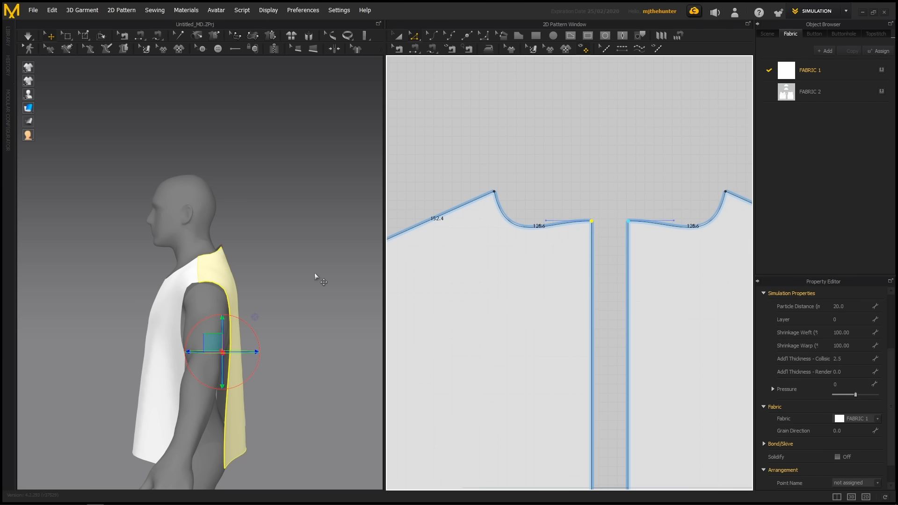
{"action": "right_click_drag", "start_coordinate": [315, 276], "coordinate": [339, 282]}
{"action": "scroll", "coordinate": [339, 283], "scroll_direction": "up", "scroll_amount": 2}
{"action": "middle_click_drag", "start_coordinate": [566, 176], "coordinate": [560, 179]}
{"action": "key", "text": "c"}
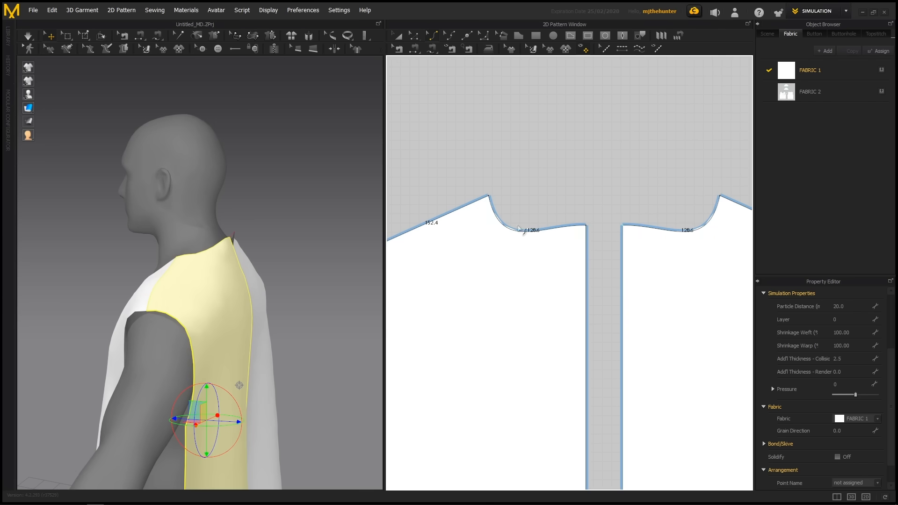
{"action": "left_click_drag", "start_coordinate": [516, 233], "coordinate": [539, 222]}
{"action": "key", "text": "v"}
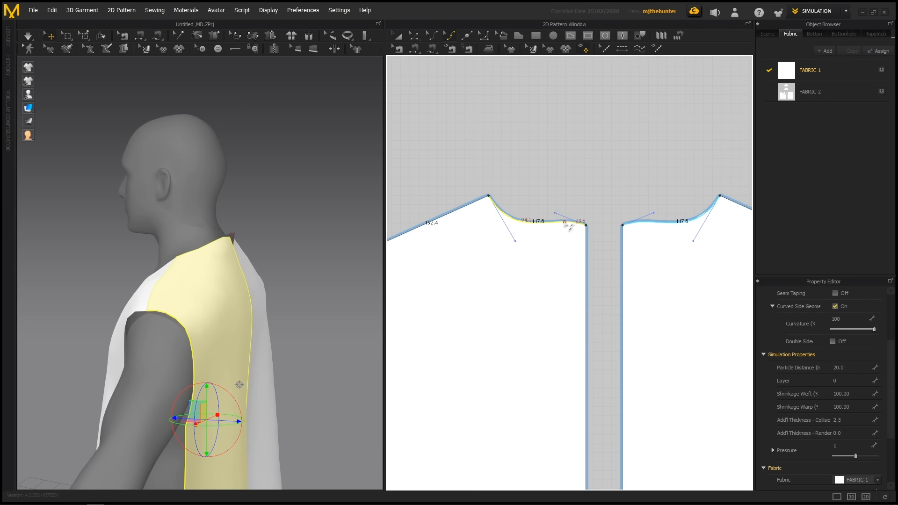
Smooth the back neckline by moving its curve handle so each neck edge is about 116 mm long, and clear the selection.
{"action": "key", "text": "z"}
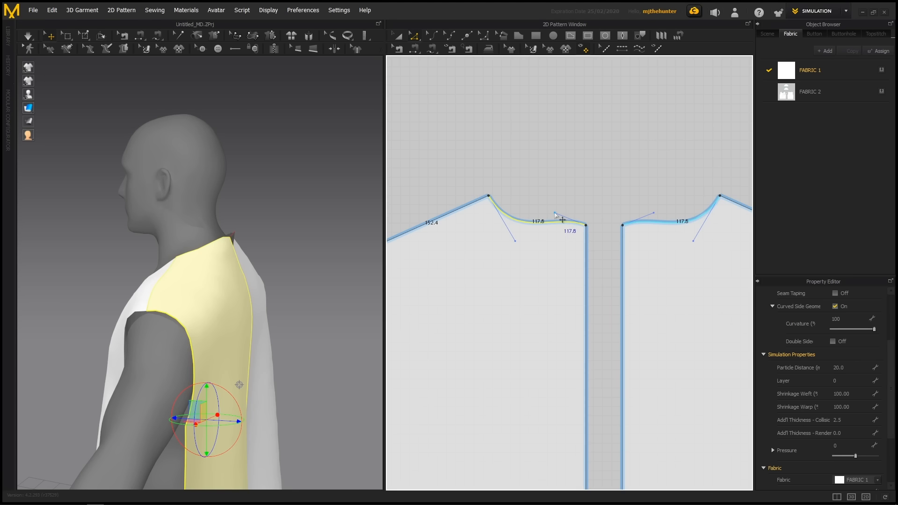
{"action": "left_click_drag", "start_coordinate": [554, 213], "coordinate": [508, 225]}
{"action": "key", "text": "v"}
{"action": "key", "text": "ctrl+z"}
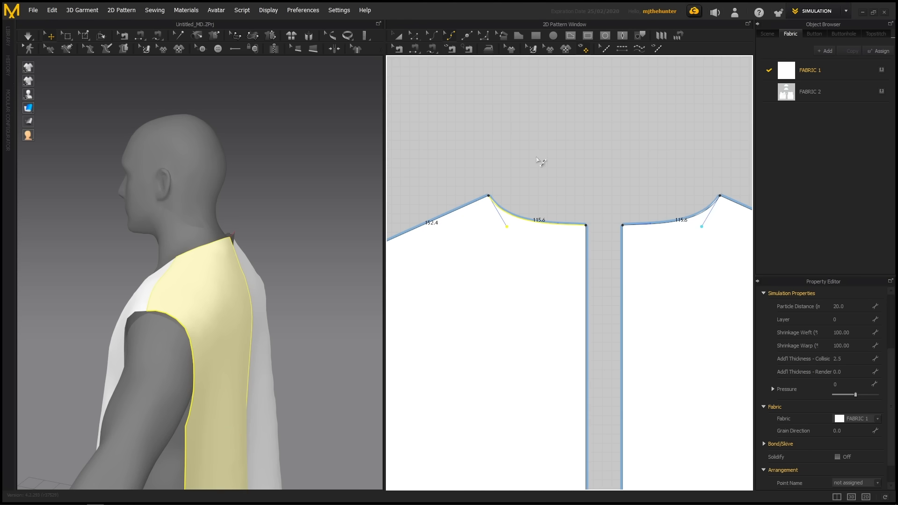
{"action": "left_click", "coordinate": [427, 269]}
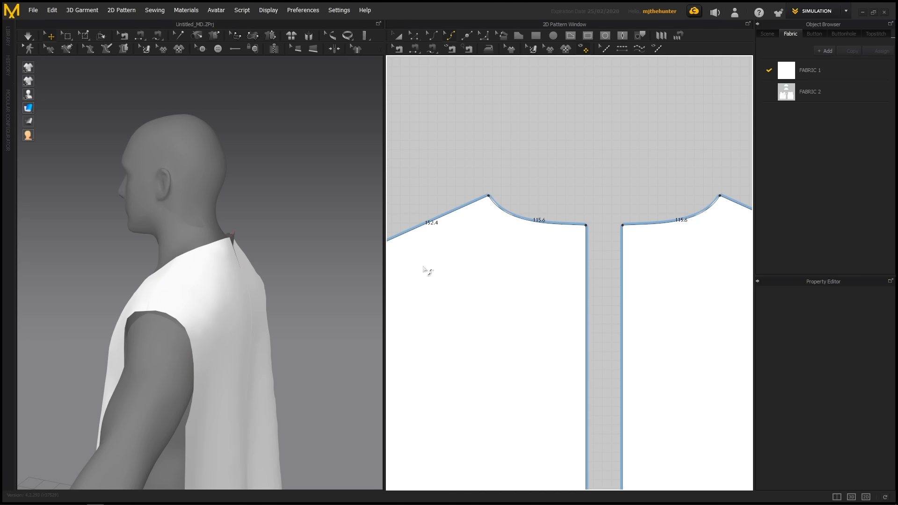
Simulate the reshaped back panels and pull the fabric near the neckline into place on the avatar's back.
{"action": "scroll", "coordinate": [201, 243], "scroll_direction": "down", "scroll_amount": 3}
{"action": "right_click_drag", "start_coordinate": [178, 253], "coordinate": [259, 244]}
{"action": "key", "text": "space"}
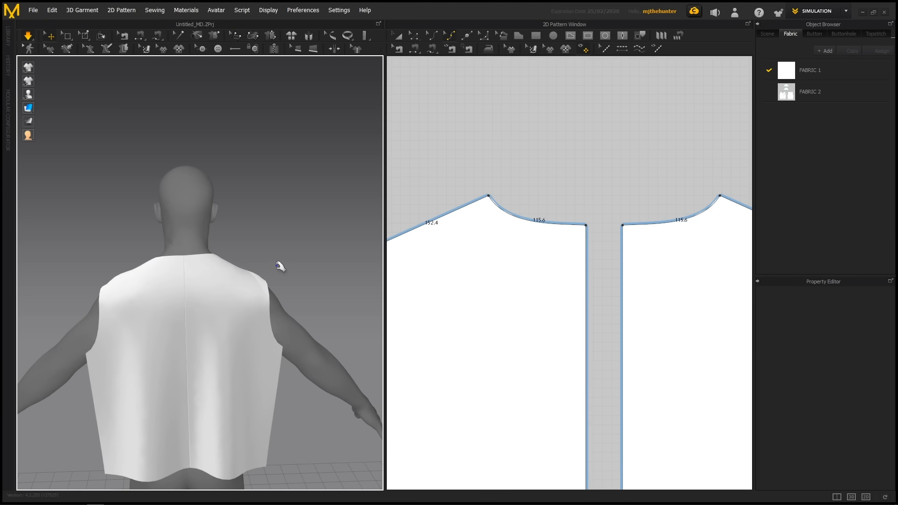
{"action": "middle_click_drag", "start_coordinate": [217, 262], "coordinate": [223, 256]}
{"action": "scroll", "coordinate": [228, 250], "scroll_direction": "up", "scroll_amount": 1}
{"action": "left_click_drag", "start_coordinate": [228, 251], "coordinate": [215, 256]}
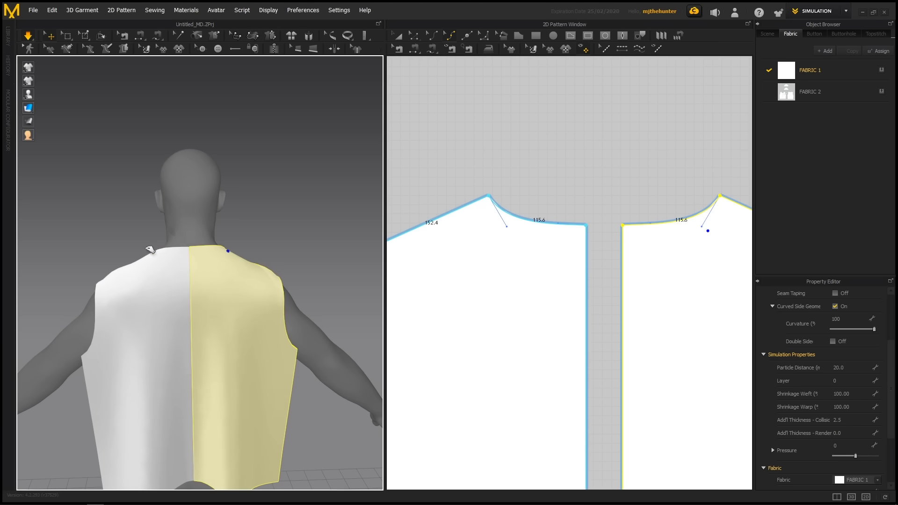
{"action": "left_click", "coordinate": [150, 251]}
{"action": "left_click", "coordinate": [257, 215]}
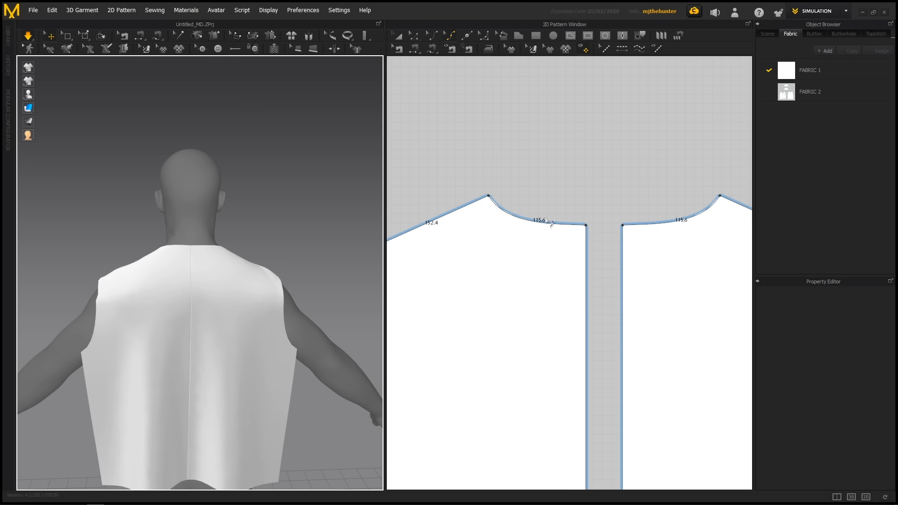
Sew the front panel's left side edge to the matching back panel's side edge in the 3D view with Segment Sewing.
{"action": "scroll", "coordinate": [234, 262], "scroll_direction": "down", "scroll_amount": 3}
{"action": "mouse_move", "coordinate": [233, 262]}
{"action": "right_mouse_down"}
{"action": "mouse_move", "coordinate": [375, 253]}
{"action": "mouse_move", "coordinate": [249, 269]}
{"action": "right_mouse_up"}
{"action": "scroll", "coordinate": [248, 274], "scroll_direction": "up", "scroll_amount": 2}
{"action": "middle_click_drag", "start_coordinate": [599, 263], "coordinate": [600, 239]}
{"action": "scroll", "coordinate": [571, 252], "scroll_direction": "down", "scroll_amount": 3}
{"action": "middle_click_drag", "start_coordinate": [311, 279], "coordinate": [309, 184]}
{"action": "mouse_move", "coordinate": [309, 255]}
{"action": "right_mouse_down"}
{"action": "mouse_move", "coordinate": [285, 260]}
{"action": "mouse_move", "coordinate": [315, 270]}
{"action": "right_mouse_up"}
{"action": "scroll", "coordinate": [288, 263], "scroll_direction": "up", "scroll_amount": 2}
{"action": "key", "text": "n"}
{"action": "left_click", "coordinate": [289, 253]}
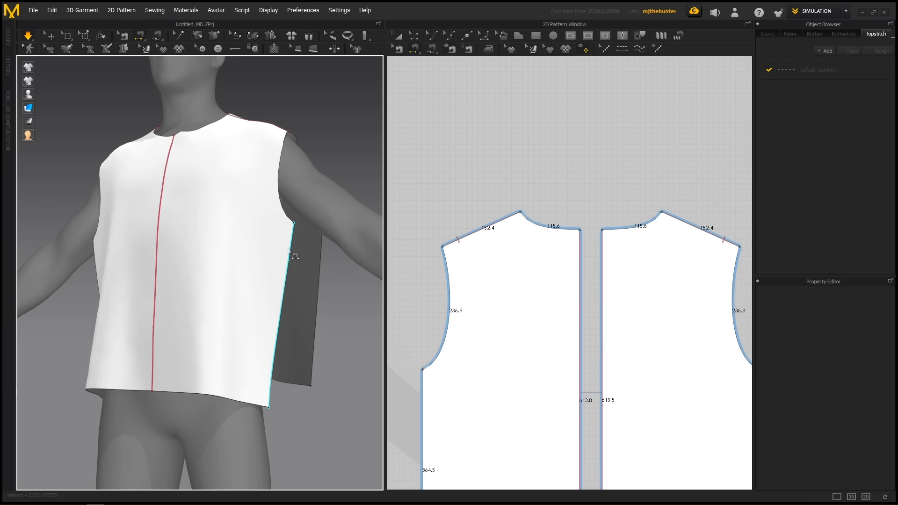
{"action": "left_click", "coordinate": [321, 256]}
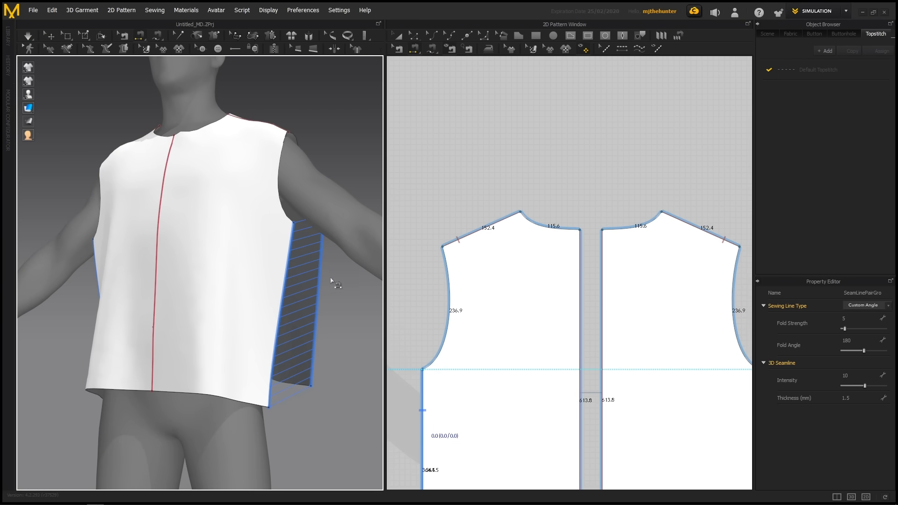
Run the simulation to close the side seams and pull the draped garment into place on the avatar.
{"action": "scroll", "coordinate": [330, 278], "scroll_direction": "down", "scroll_amount": 2}
{"action": "mouse_move", "coordinate": [330, 278]}
{"action": "right_mouse_down"}
{"action": "mouse_move", "coordinate": [340, 281]}
{"action": "mouse_move", "coordinate": [335, 288]}
{"action": "right_mouse_up"}
{"action": "key", "text": "space"}
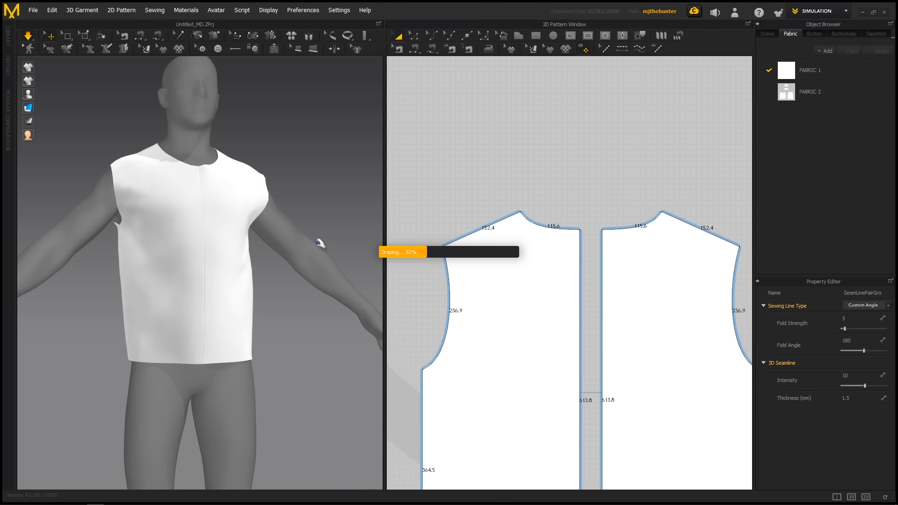
{"action": "right_click_drag", "start_coordinate": [315, 201], "coordinate": [254, 249]}
{"action": "left_click_drag", "start_coordinate": [254, 250], "coordinate": [281, 302]}
{"action": "right_click_drag", "start_coordinate": [281, 302], "coordinate": [208, 291]}
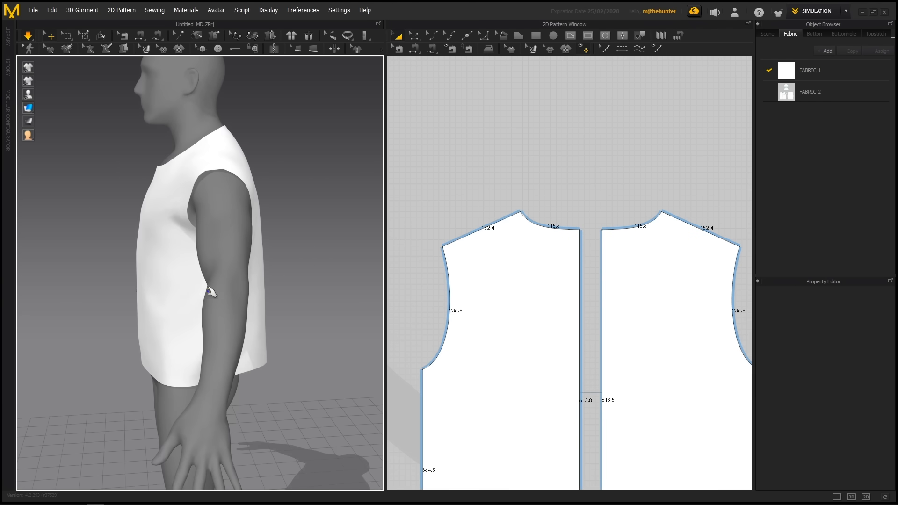
Check the drape of the sewn garment from both sides and compare it with the front and back patterns.
{"action": "right_click_drag", "start_coordinate": [166, 195], "coordinate": [256, 234]}
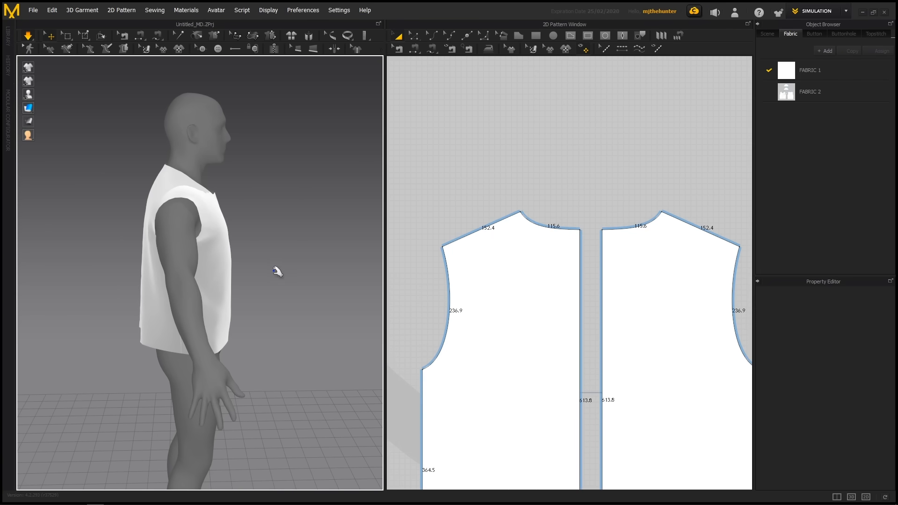
{"action": "right_click_drag", "start_coordinate": [275, 271], "coordinate": [299, 258]}
{"action": "scroll", "coordinate": [519, 186], "scroll_direction": "down", "scroll_amount": 4}
{"action": "middle_click_drag", "start_coordinate": [498, 209], "coordinate": [517, 186]}
{"action": "scroll", "coordinate": [546, 179], "scroll_direction": "down", "scroll_amount": 1}
{"action": "scroll", "coordinate": [546, 178], "scroll_direction": "down", "scroll_amount": 3}
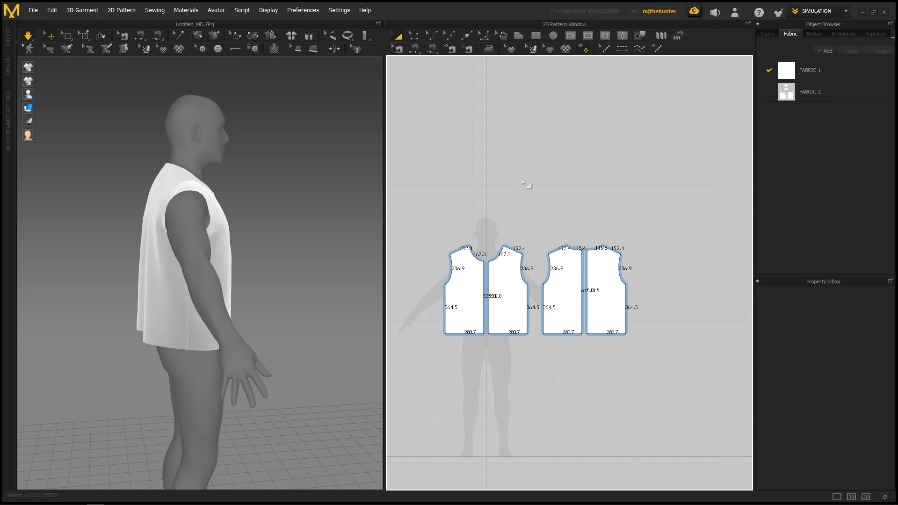
{"action": "middle_click_drag", "start_coordinate": [360, 236], "coordinate": [345, 269]}
{"action": "scroll", "coordinate": [365, 282], "scroll_direction": "up", "scroll_amount": 2}
{"action": "right_click_drag", "start_coordinate": [370, 285], "coordinate": [236, 273]}
Examine the reference T-shirt pattern's front, back, collar and hem pieces against the draped garment and its own panels.
{"action": "scroll", "coordinate": [470, 284], "scroll_direction": "up", "scroll_amount": 3}
{"action": "scroll", "coordinate": [604, 256], "scroll_direction": "down", "scroll_amount": 6}
{"action": "scroll", "coordinate": [735, 252], "scroll_direction": "up", "scroll_amount": 5}
{"action": "middle_click_drag", "start_coordinate": [734, 252], "coordinate": [618, 254]}
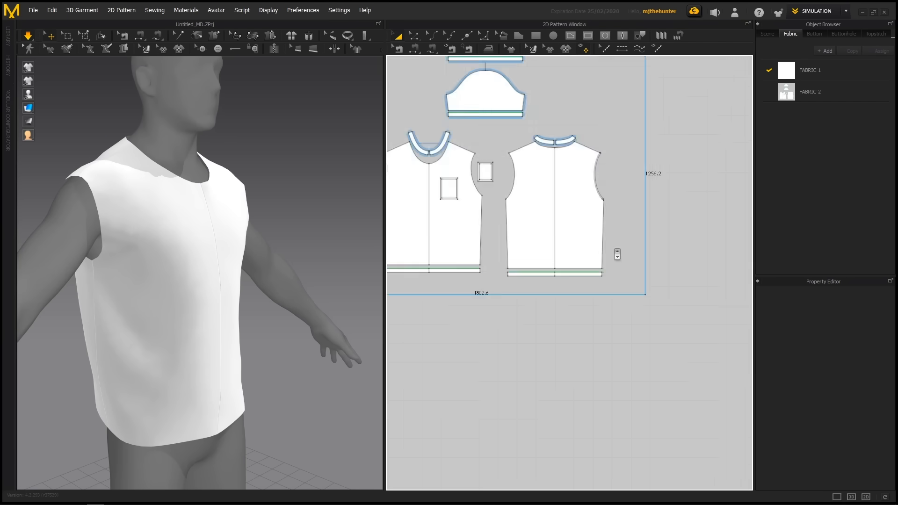
{"action": "scroll", "coordinate": [542, 229], "scroll_direction": "up", "scroll_amount": 3}
{"action": "middle_click_drag", "start_coordinate": [543, 229], "coordinate": [570, 344]}
{"action": "middle_click_drag", "start_coordinate": [587, 258], "coordinate": [536, 244]}
{"action": "middle_click_drag", "start_coordinate": [470, 240], "coordinate": [722, 238]}
{"action": "scroll", "coordinate": [626, 209], "scroll_direction": "up", "scroll_amount": 3}
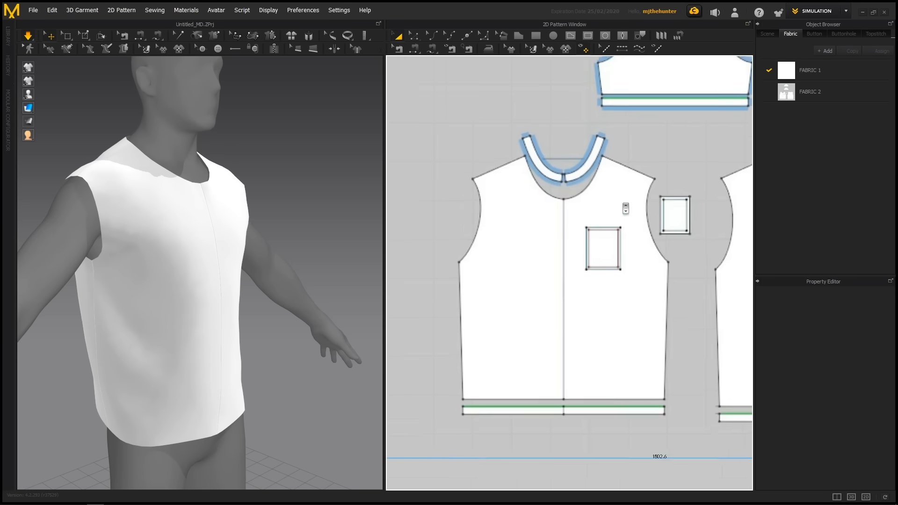
{"action": "middle_click_drag", "start_coordinate": [652, 194], "coordinate": [635, 185]}
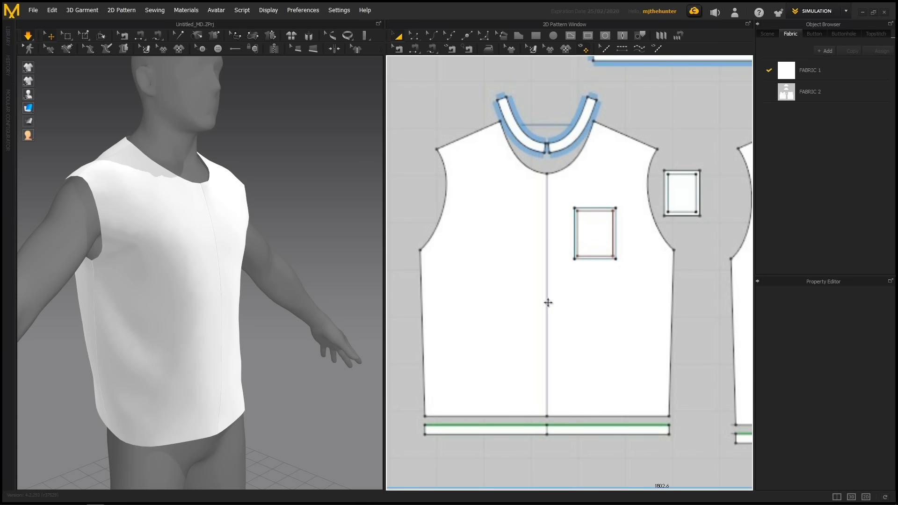
{"action": "scroll", "coordinate": [267, 268], "scroll_direction": "down", "scroll_amount": 2}
{"action": "middle_click_drag", "start_coordinate": [216, 272], "coordinate": [233, 269]}
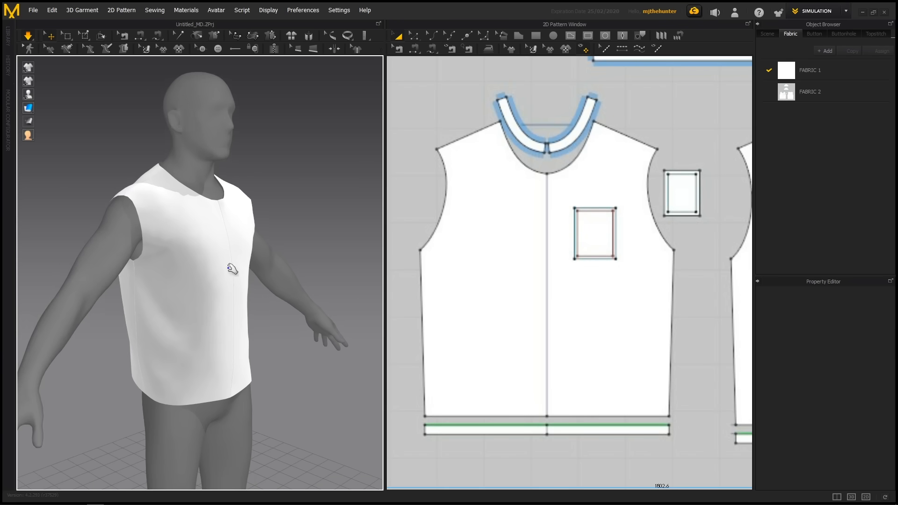
{"action": "scroll", "coordinate": [510, 191], "scroll_direction": "down", "scroll_amount": 4}
{"action": "middle_click_drag", "start_coordinate": [426, 200], "coordinate": [598, 207]}
{"action": "scroll", "coordinate": [503, 223], "scroll_direction": "down", "scroll_amount": 2}
{"action": "middle_click_drag", "start_coordinate": [519, 228], "coordinate": [593, 184]}
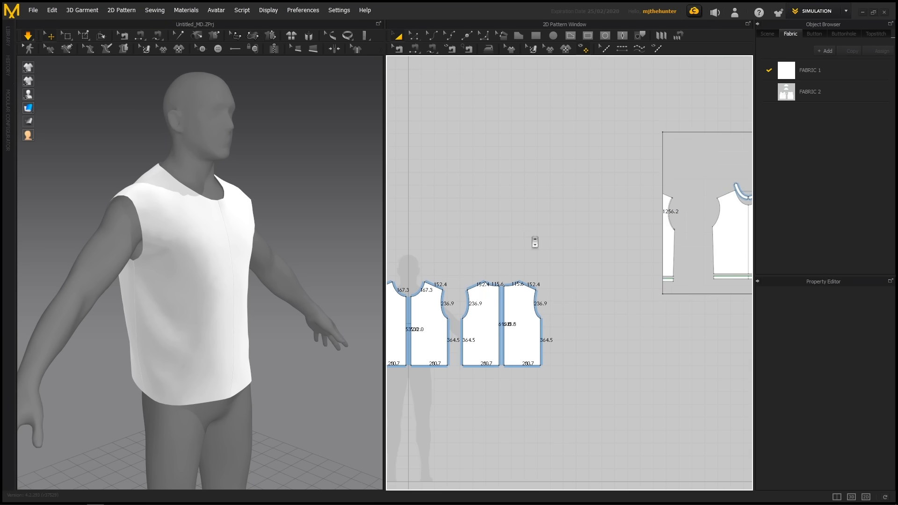
Try to taper the front panel by adding a midway point on its outer side seam and pulling it inward.
{"action": "scroll", "coordinate": [560, 262], "scroll_direction": "up", "scroll_amount": 3}
{"action": "middle_click_drag", "start_coordinate": [563, 264], "coordinate": [713, 191]}
{"action": "middle_click_drag", "start_coordinate": [555, 241], "coordinate": [606, 216]}
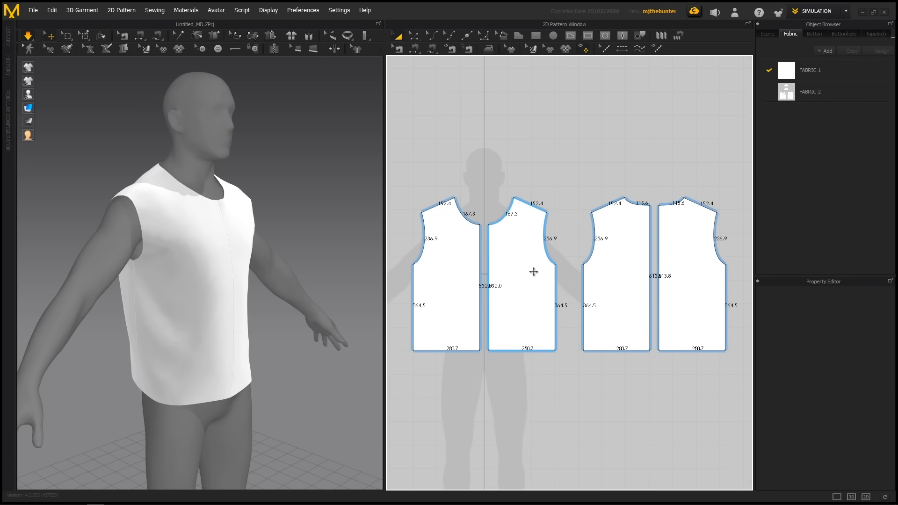
{"action": "middle_click_drag", "start_coordinate": [558, 252], "coordinate": [556, 230]}
{"action": "scroll", "coordinate": [559, 226], "scroll_direction": "up", "scroll_amount": 1}
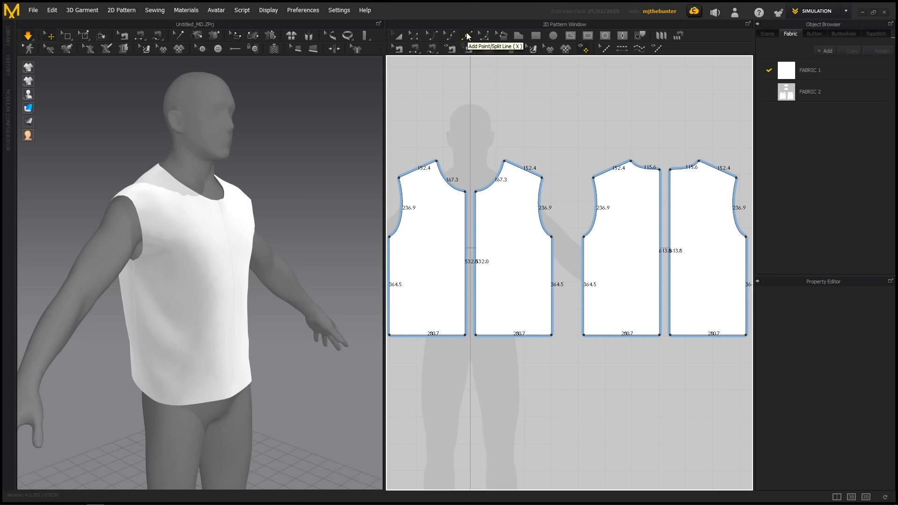
{"action": "left_click", "coordinate": [467, 36]}
{"action": "left_click", "coordinate": [552, 288]}
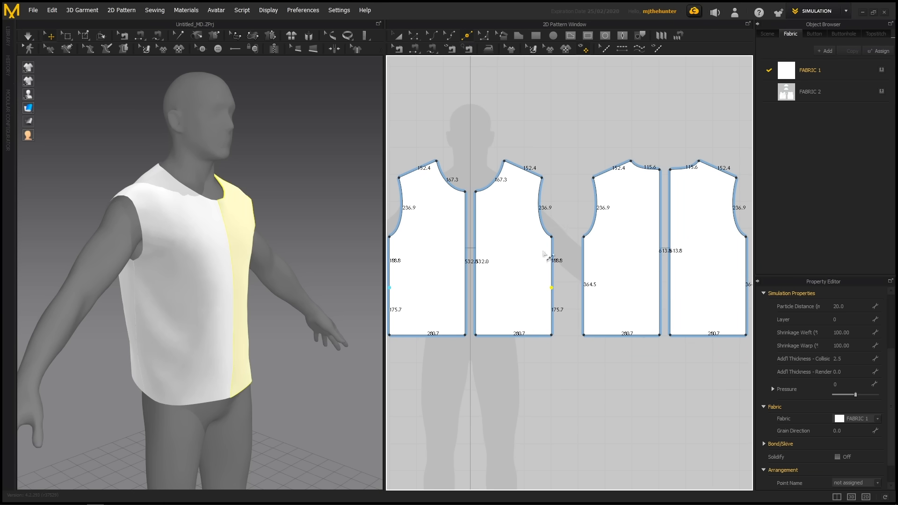
{"action": "scroll", "coordinate": [592, 288], "scroll_direction": "up", "scroll_amount": 3}
{"action": "key", "text": "z"}
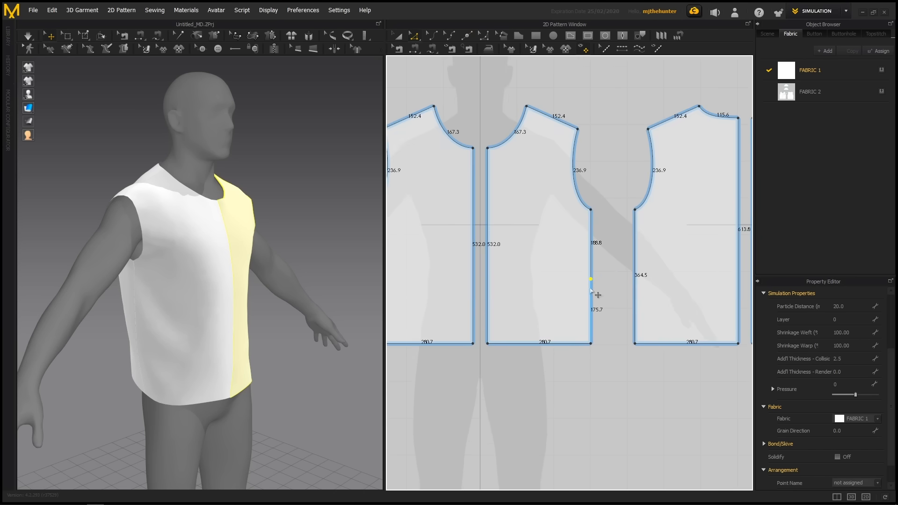
{"action": "left_click_drag", "start_coordinate": [591, 280], "coordinate": [572, 279]}
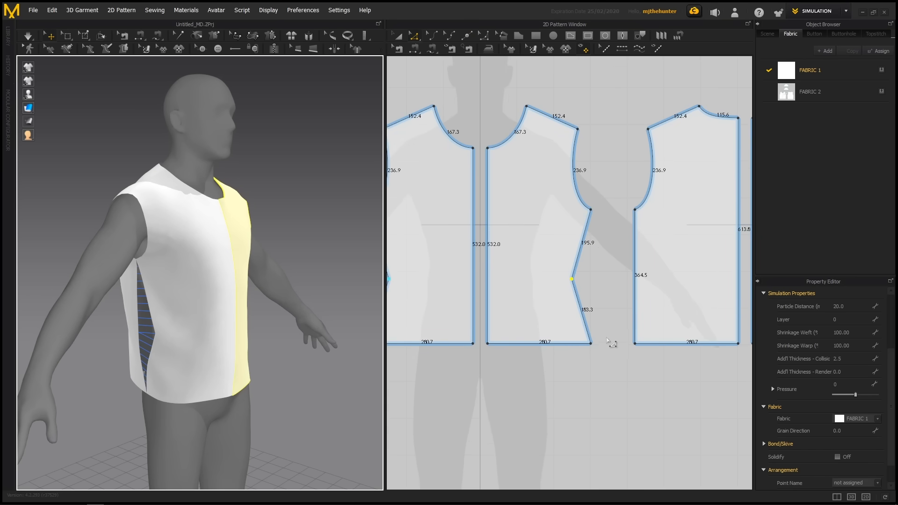
{"action": "key", "text": "Delete"}
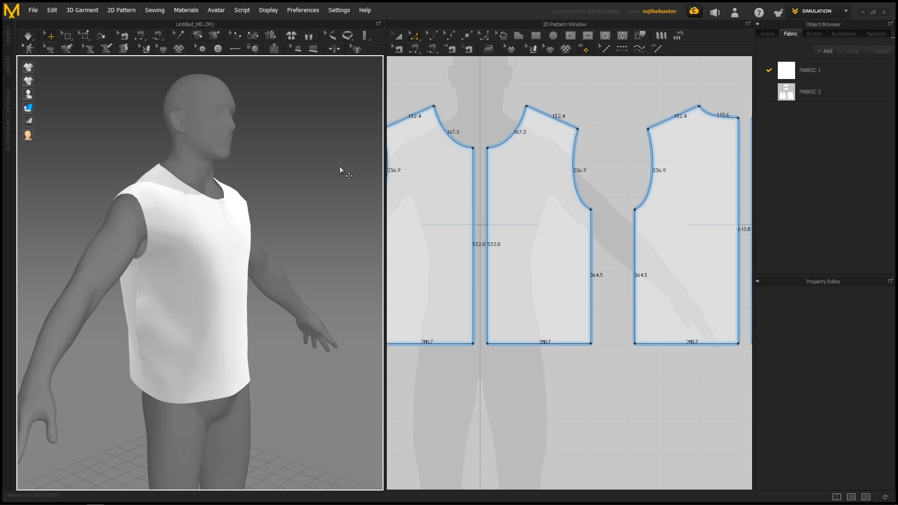
Change the garment's 3D surface display style and inspect the fabric edges closely at the armhole and shoulder.
{"action": "right_click_drag", "start_coordinate": [327, 195], "coordinate": [176, 261]}
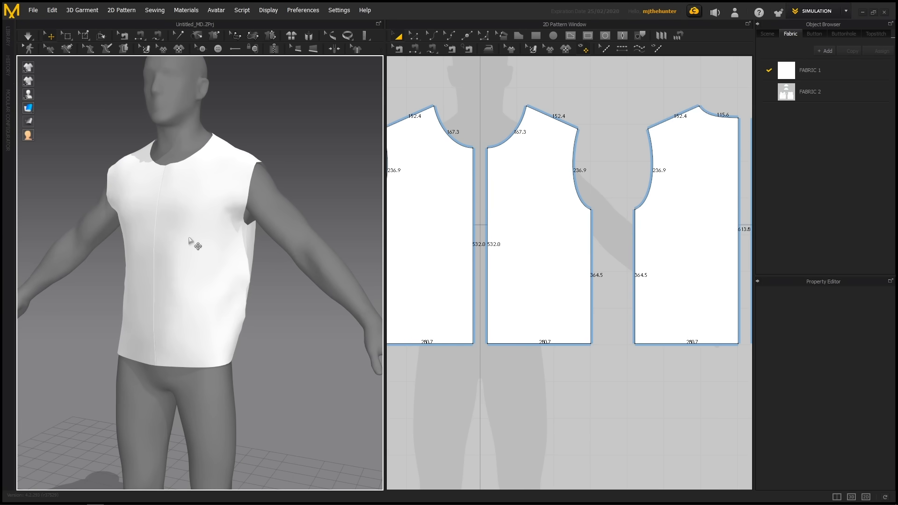
{"action": "mouse_move", "coordinate": [28, 109]}
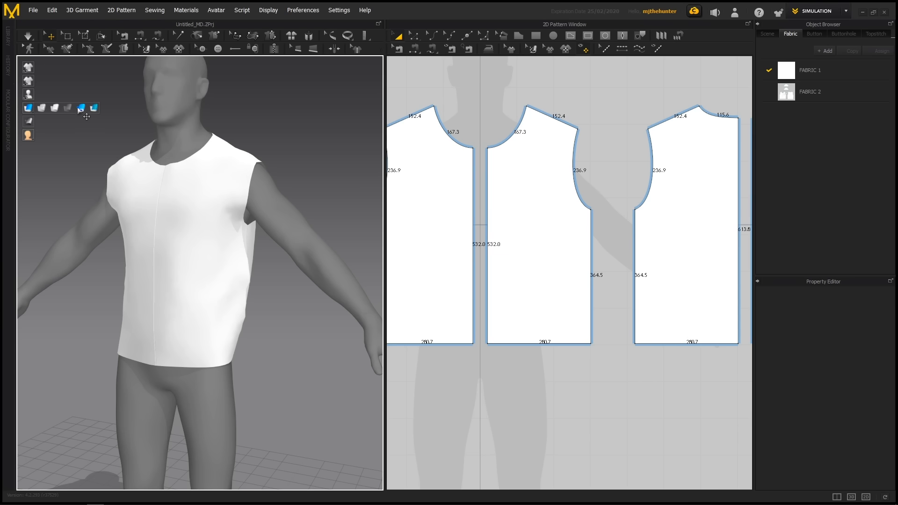
{"action": "scroll", "coordinate": [274, 178], "scroll_direction": "up", "scroll_amount": 6}
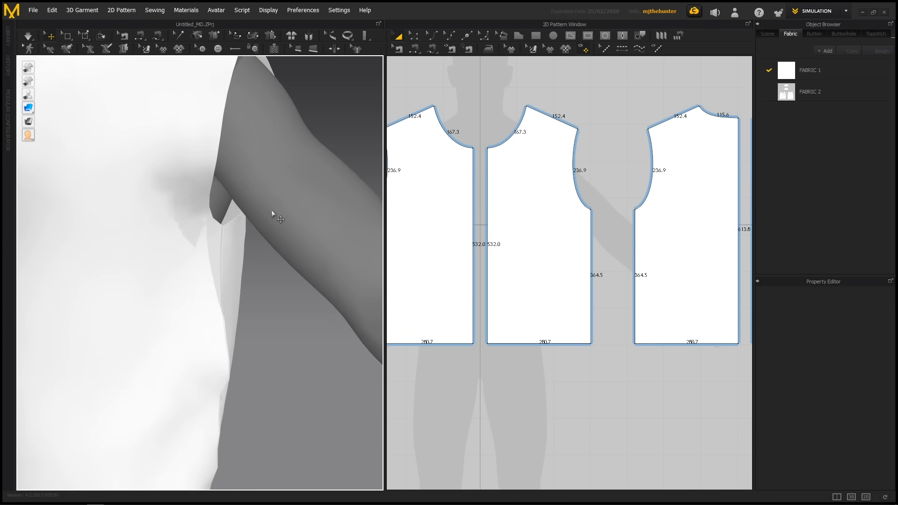
{"action": "scroll", "coordinate": [237, 155], "scroll_direction": "up", "scroll_amount": 5}
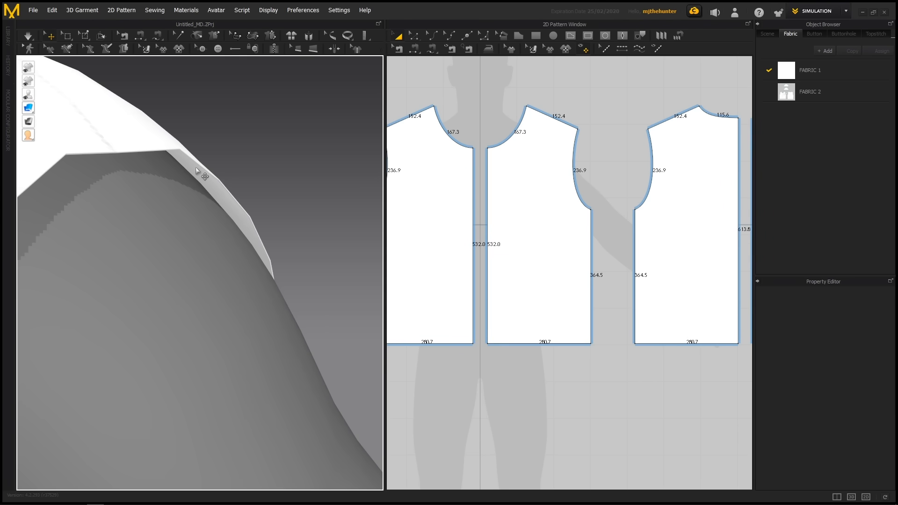
{"action": "scroll", "coordinate": [196, 171], "scroll_direction": "down", "scroll_amount": 8}
{"action": "middle_click_drag", "start_coordinate": [131, 189], "coordinate": [220, 200]}
{"action": "scroll", "coordinate": [220, 201], "scroll_direction": "down", "scroll_amount": 3}
{"action": "right_click_drag", "start_coordinate": [220, 201], "coordinate": [257, 215]}
{"action": "middle_click_drag", "start_coordinate": [257, 215], "coordinate": [285, 189]}
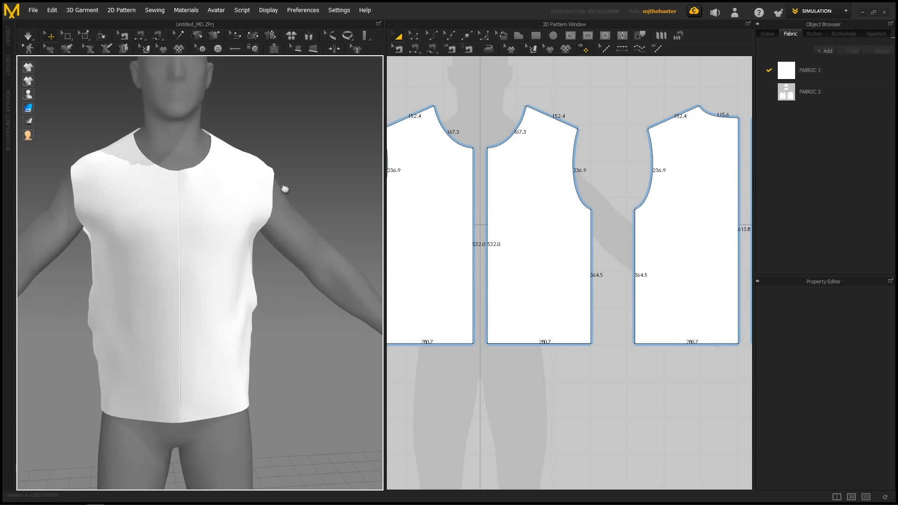
Run the simulation and tug the front panels near the hem to settle the drape on the avatar.
{"action": "scroll", "coordinate": [285, 189], "scroll_direction": "down", "scroll_amount": 2}
{"action": "right_click_drag", "start_coordinate": [248, 206], "coordinate": [293, 212]}
{"action": "key", "text": "space"}
{"action": "right_click_drag", "start_coordinate": [206, 345], "coordinate": [153, 347]}
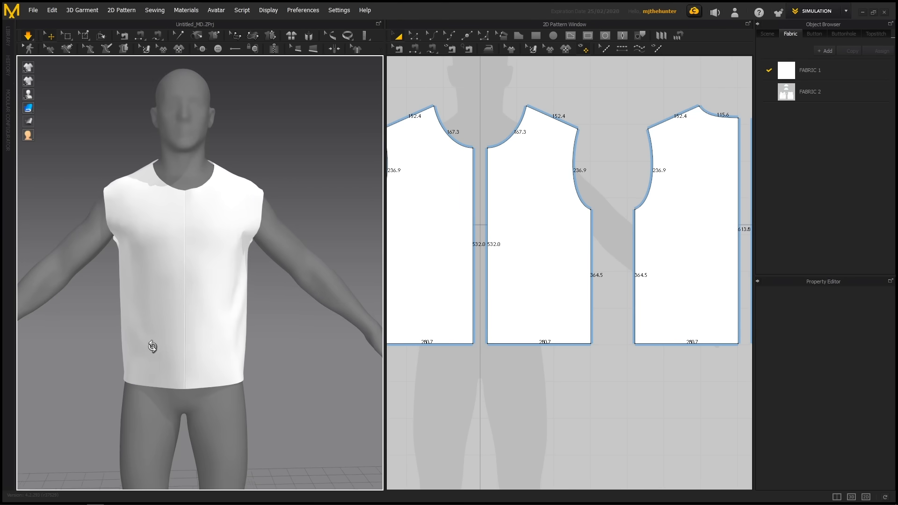
{"action": "left_click", "coordinate": [123, 372]}
{"action": "left_click", "coordinate": [243, 351]}
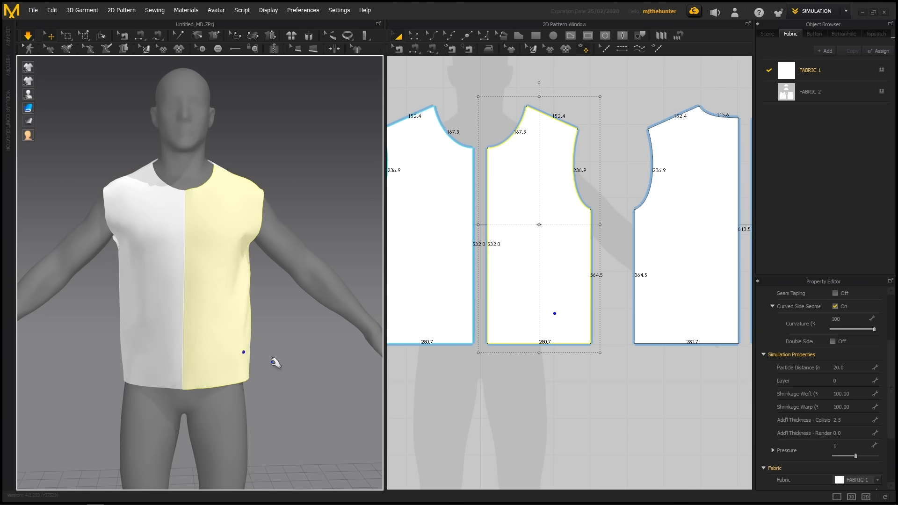
{"action": "left_click", "coordinate": [276, 363]}
{"action": "right_click_drag", "start_coordinate": [271, 313], "coordinate": [329, 332]}
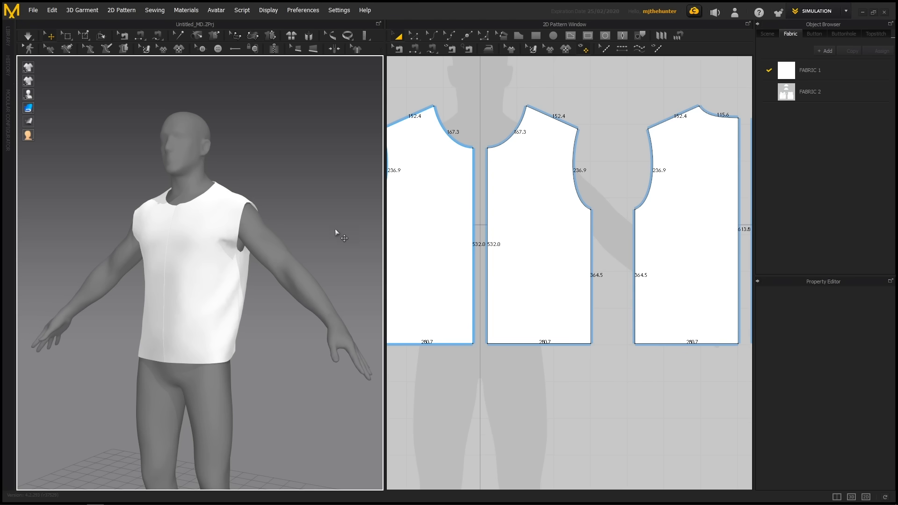
Shift the reference image down and slightly left within its rectangular pattern to expose both full sleeve pieces.
{"action": "scroll", "coordinate": [553, 249], "scroll_direction": "down", "scroll_amount": 6}
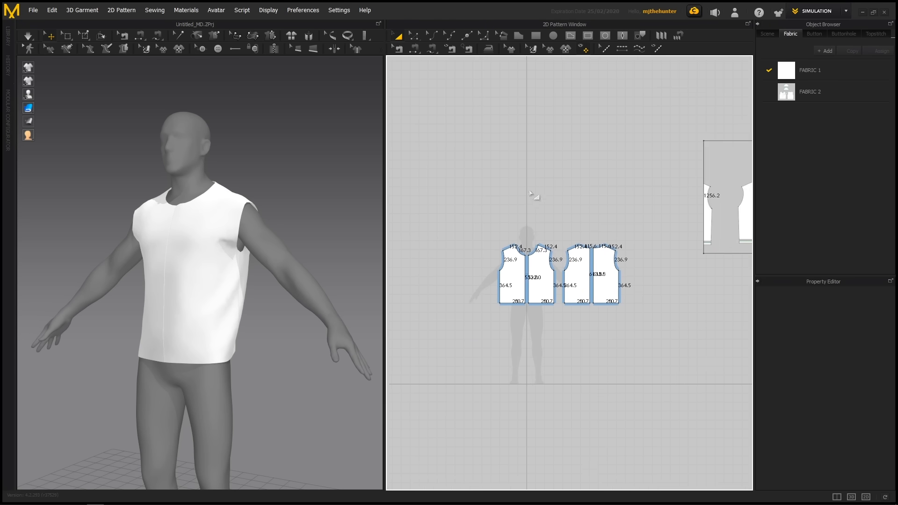
{"action": "middle_click_drag", "start_coordinate": [530, 203], "coordinate": [400, 243]}
{"action": "scroll", "coordinate": [557, 280], "scroll_direction": "up", "scroll_amount": 6}
{"action": "middle_click_drag", "start_coordinate": [670, 228], "coordinate": [580, 260]}
{"action": "scroll", "coordinate": [570, 261], "scroll_direction": "up", "scroll_amount": 1}
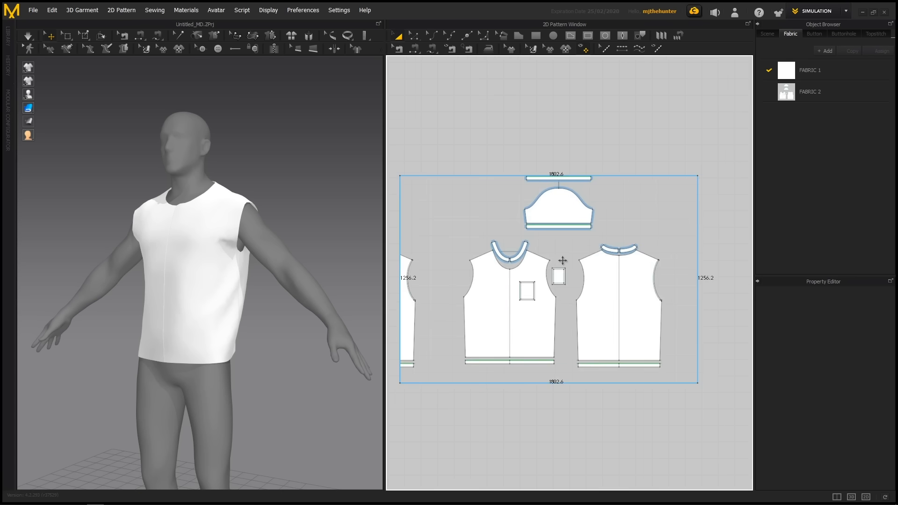
{"action": "key", "text": "z"}
{"action": "left_click_drag", "start_coordinate": [555, 256], "coordinate": [543, 296]}
{"action": "left_click", "coordinate": [572, 134]}
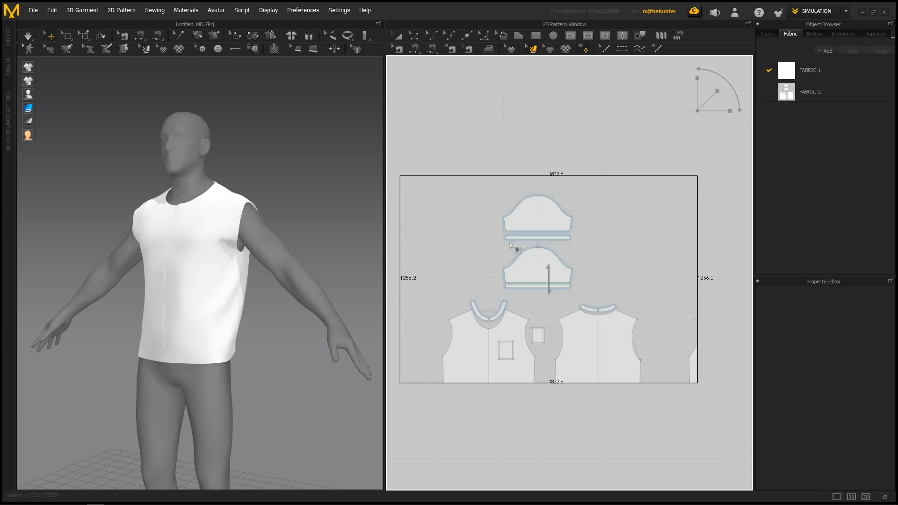
{"action": "scroll", "coordinate": [533, 258], "scroll_direction": "down", "scroll_amount": 3}
{"action": "key", "text": "a"}
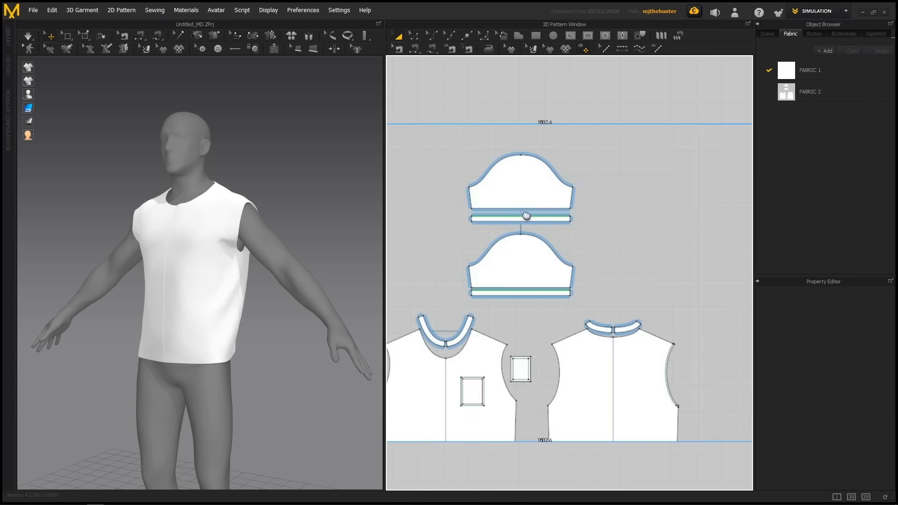
Examine the reference's lower sleeve piece, including its cap curve, centre line and hem band.
{"action": "scroll", "coordinate": [585, 216], "scroll_direction": "up", "scroll_amount": 3}
{"action": "right_click", "coordinate": [563, 263]}
{"action": "left_click", "coordinate": [519, 224]}
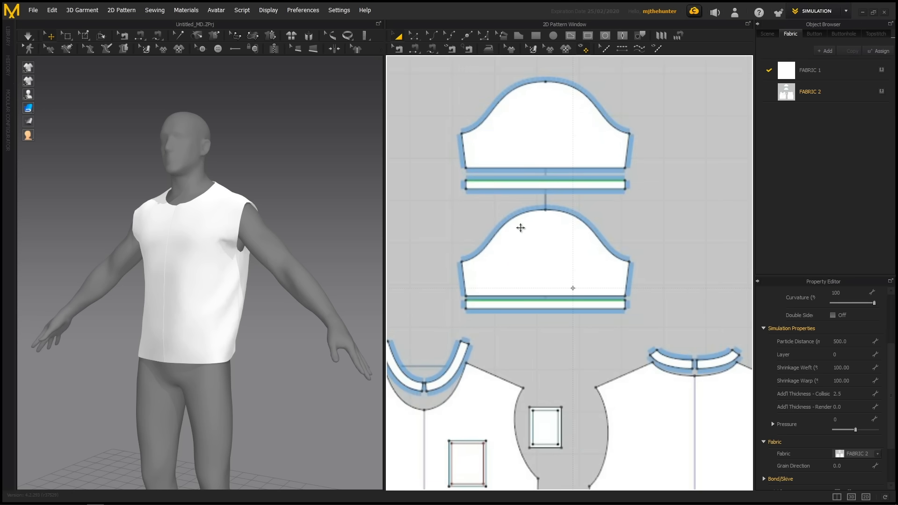
{"action": "scroll", "coordinate": [515, 276], "scroll_direction": "up", "scroll_amount": 3}
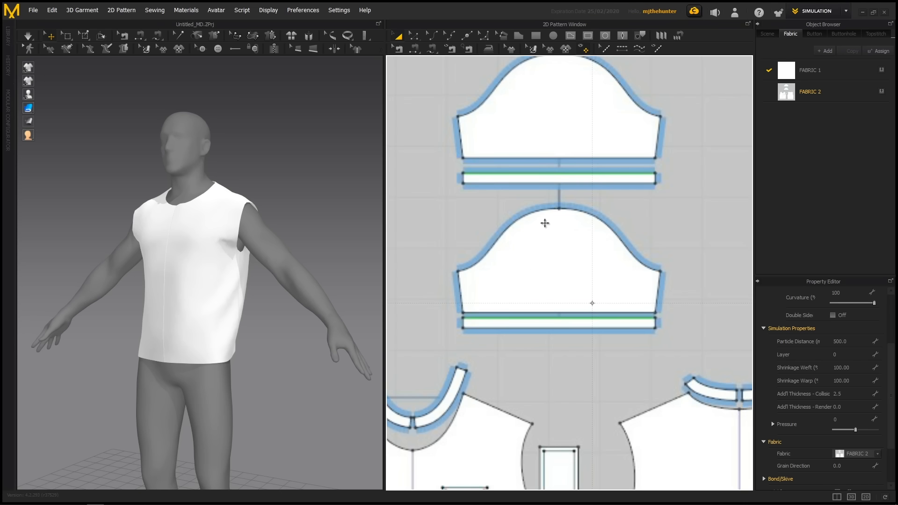
{"action": "scroll", "coordinate": [543, 273], "scroll_direction": "up", "scroll_amount": 3}
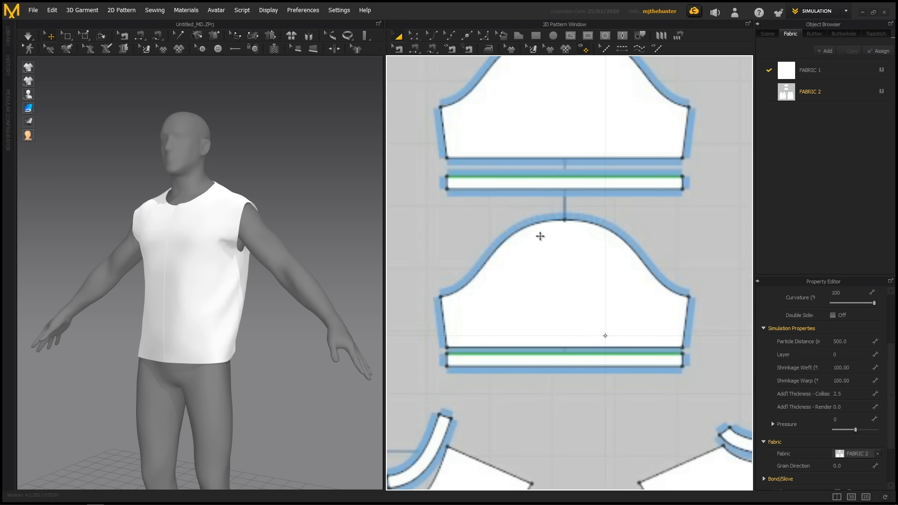
{"action": "middle_click_drag", "start_coordinate": [544, 239], "coordinate": [566, 216]}
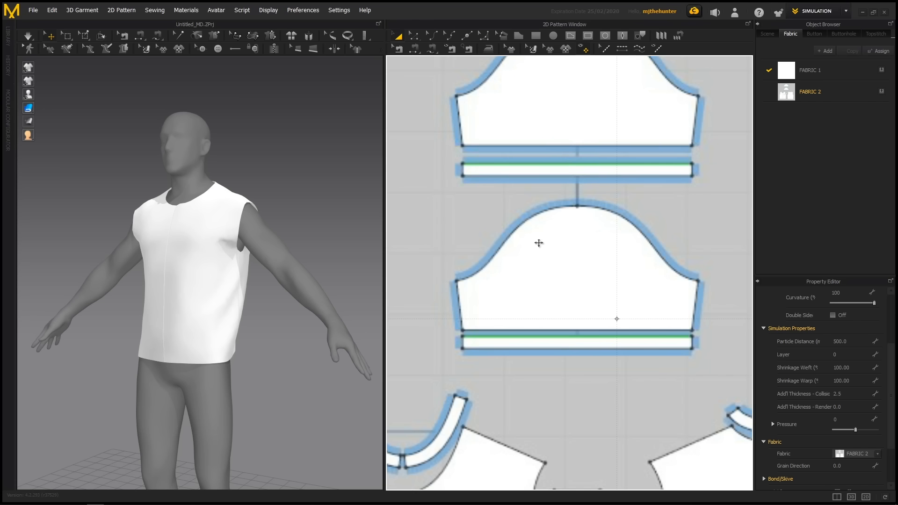
{"action": "middle_click_drag", "start_coordinate": [568, 245], "coordinate": [554, 246]}
{"action": "scroll", "coordinate": [554, 246], "scroll_direction": "down", "scroll_amount": 1}
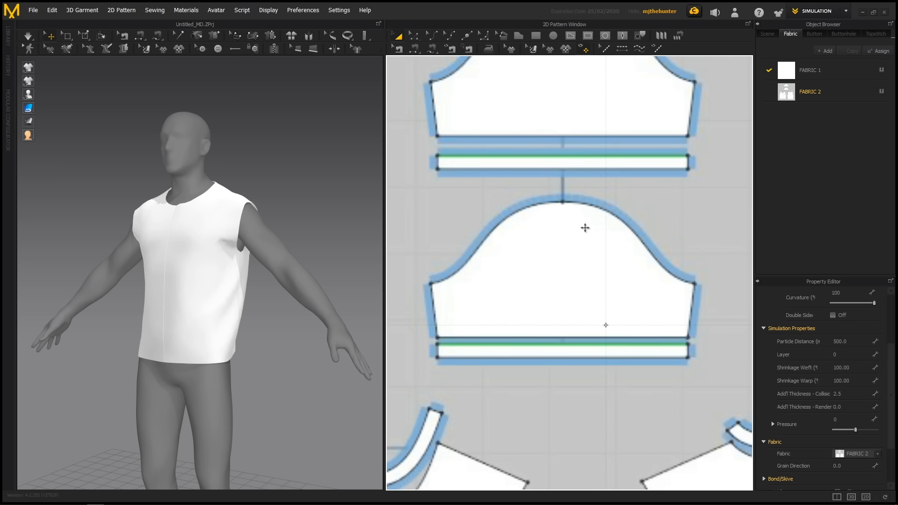
Draw half of the lower reference sleeve as a straight-edged polygon about 205 mm wide and 210 mm tall at the centre.
{"action": "left_click", "coordinate": [519, 38]}
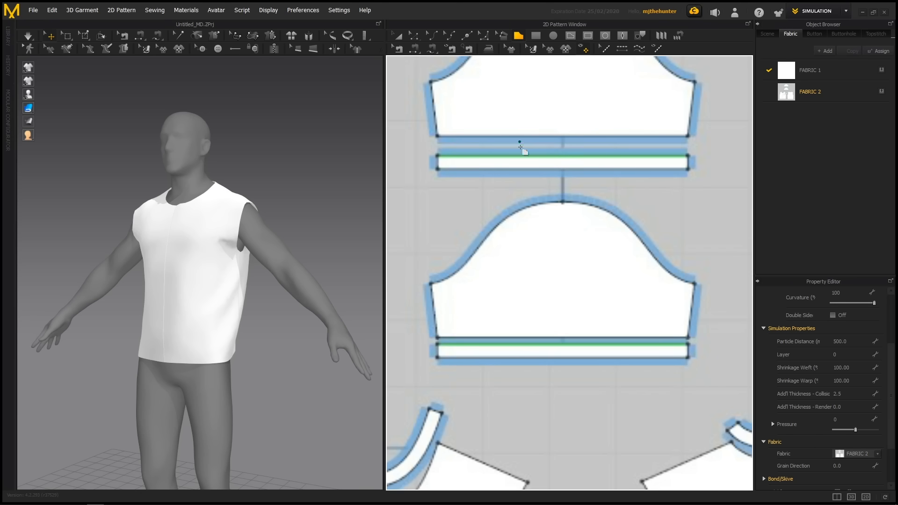
{"action": "left_click", "coordinate": [431, 284]}
{"action": "left_click", "coordinate": [562, 336]}
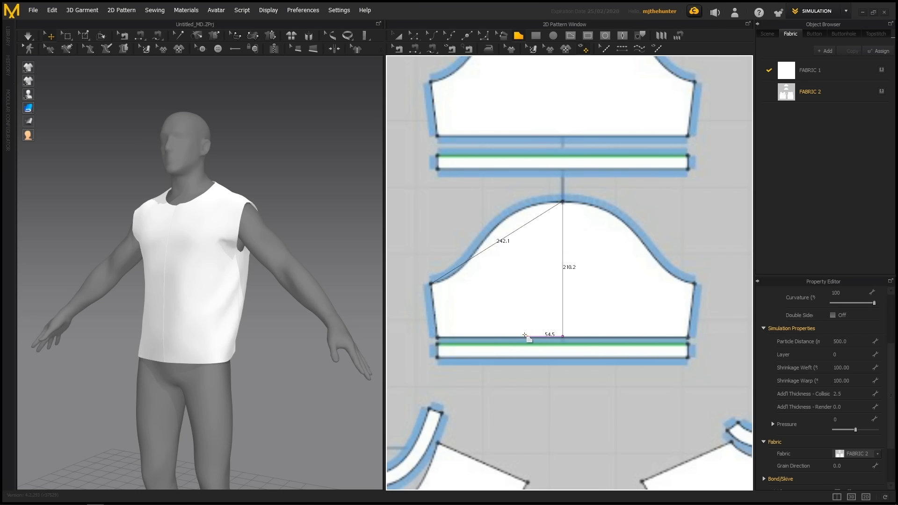
{"action": "left_click", "coordinate": [431, 336]}
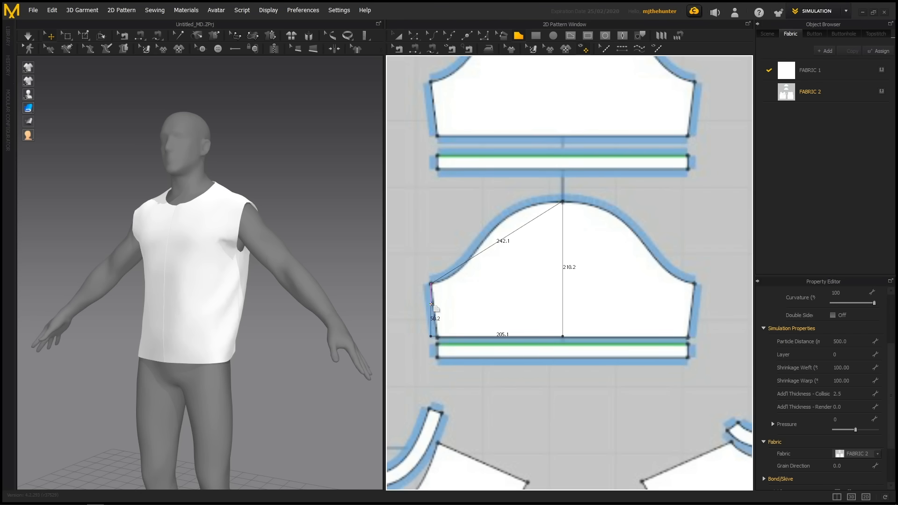
{"action": "left_click", "coordinate": [430, 284]}
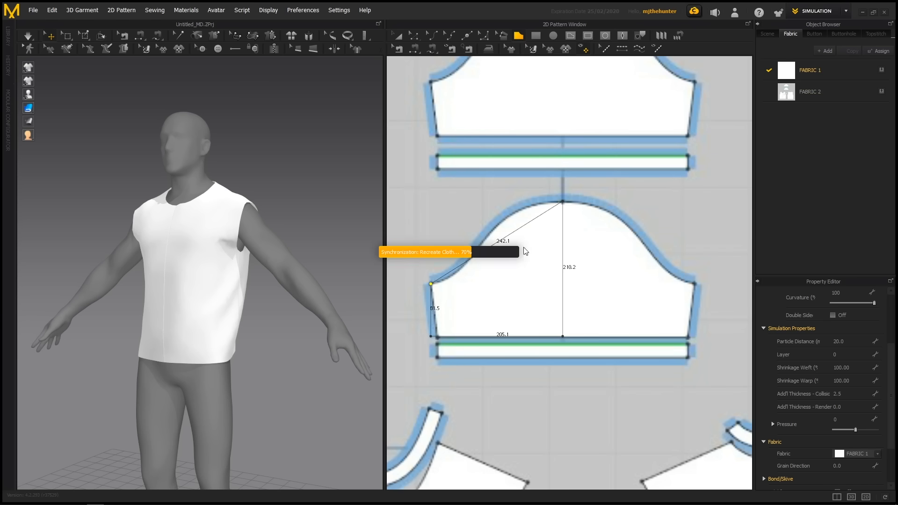
Bend the half sleeve's slanted cap edge into a curve about 250 mm long that follows the reference cap.
{"action": "scroll", "coordinate": [534, 250], "scroll_direction": "down", "scroll_amount": 2}
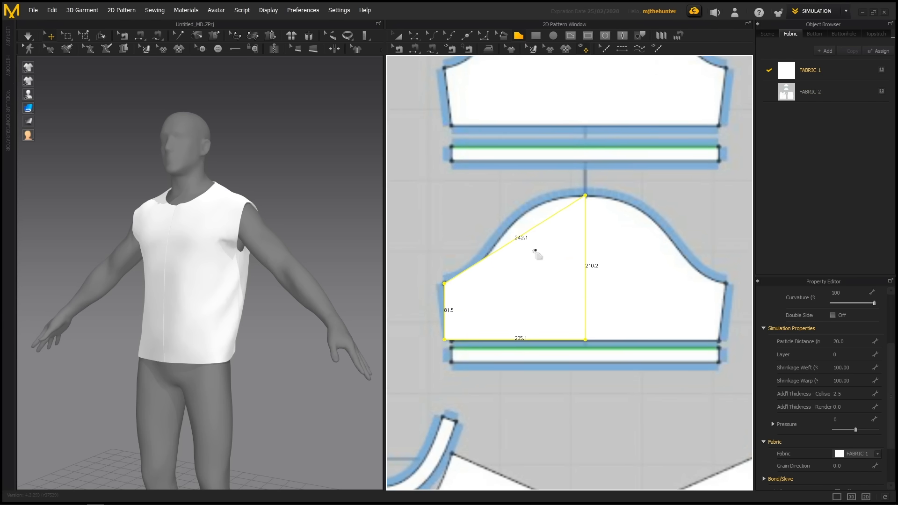
{"action": "middle_click_drag", "start_coordinate": [535, 250], "coordinate": [545, 246]}
{"action": "key", "text": "c"}
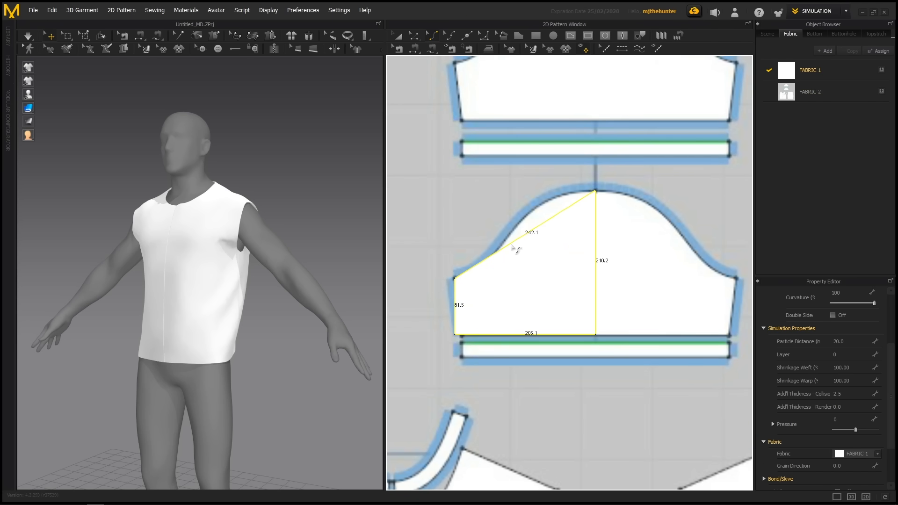
{"action": "left_click_drag", "start_coordinate": [513, 247], "coordinate": [524, 187]}
Fine-tune the sleeve cap's upper and lower curve handles to match the reference, making the edge about 252 mm long.
{"action": "key", "text": "z"}
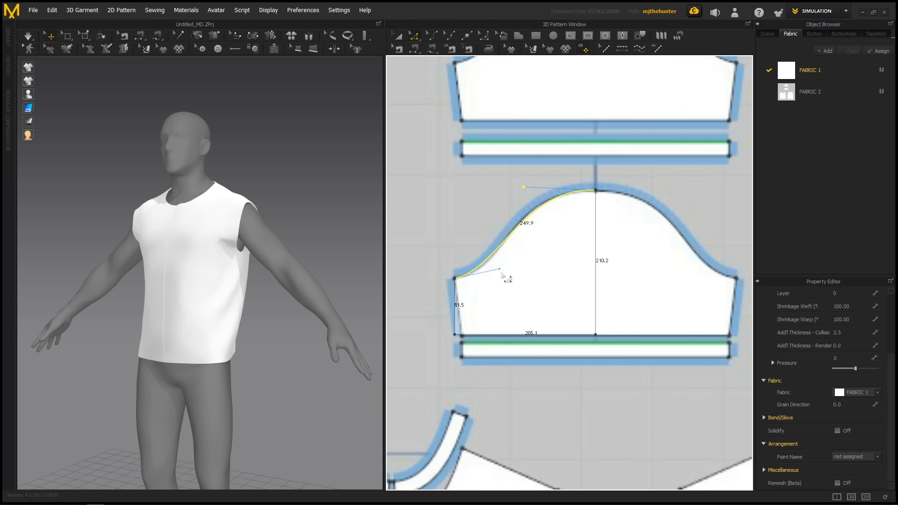
{"action": "left_click_drag", "start_coordinate": [502, 274], "coordinate": [501, 270]}
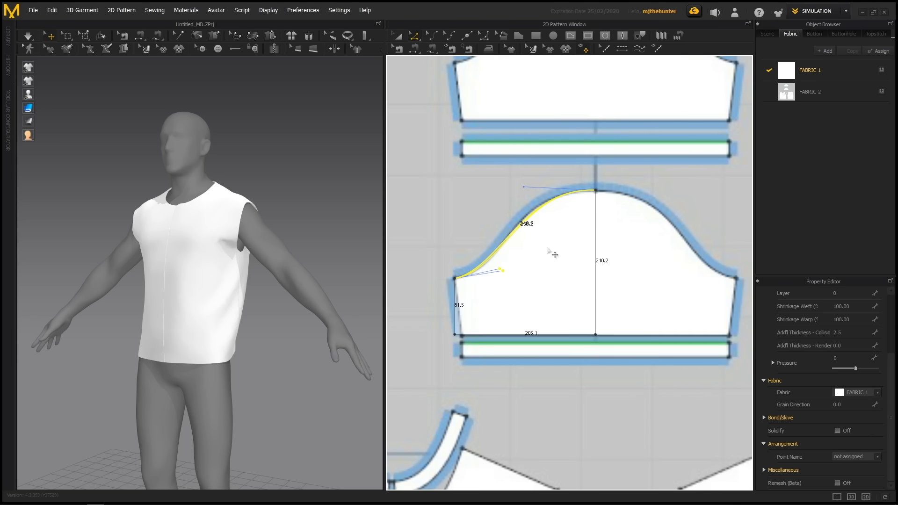
{"action": "left_click", "coordinate": [523, 184]}
{"action": "left_click", "coordinate": [542, 205]}
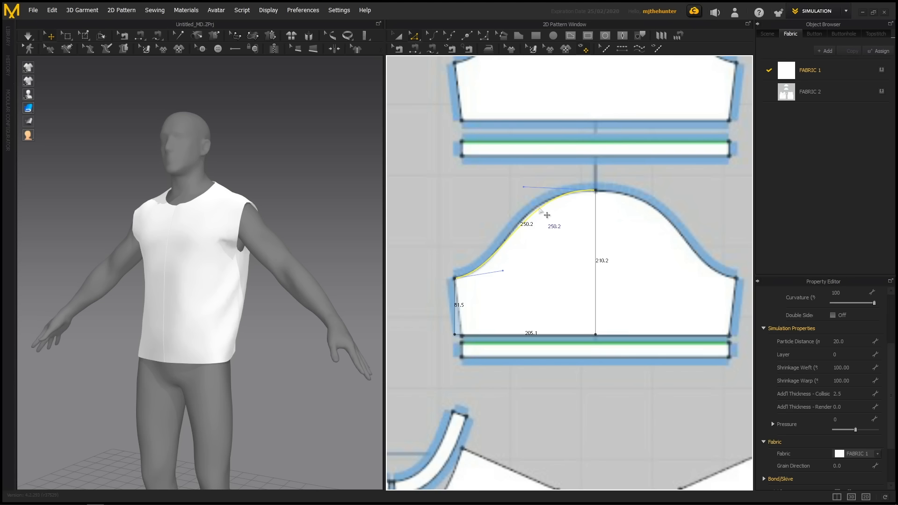
{"action": "mouse_move", "coordinate": [521, 187]}
{"action": "left_mouse_down"}
{"action": "mouse_move", "coordinate": [537, 189]}
{"action": "mouse_move", "coordinate": [522, 187]}
{"action": "left_mouse_up"}
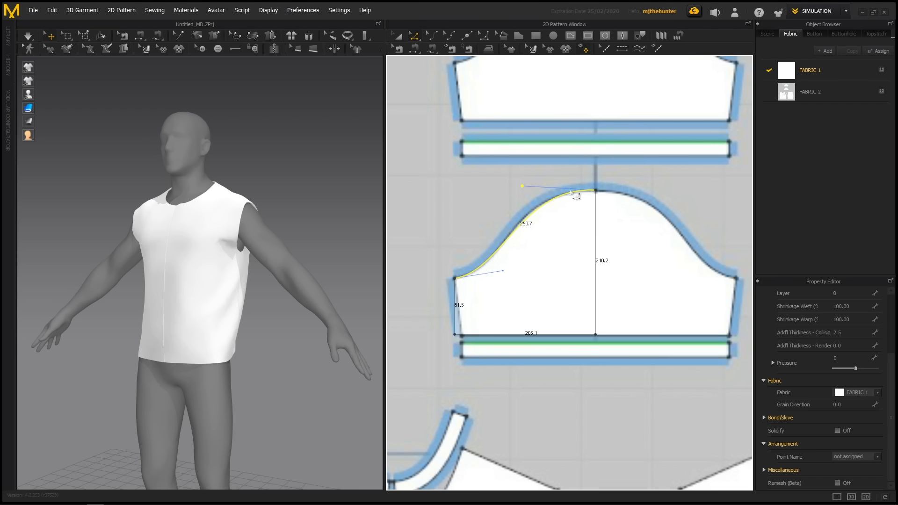
{"action": "left_click_drag", "start_coordinate": [525, 187], "coordinate": [511, 190]}
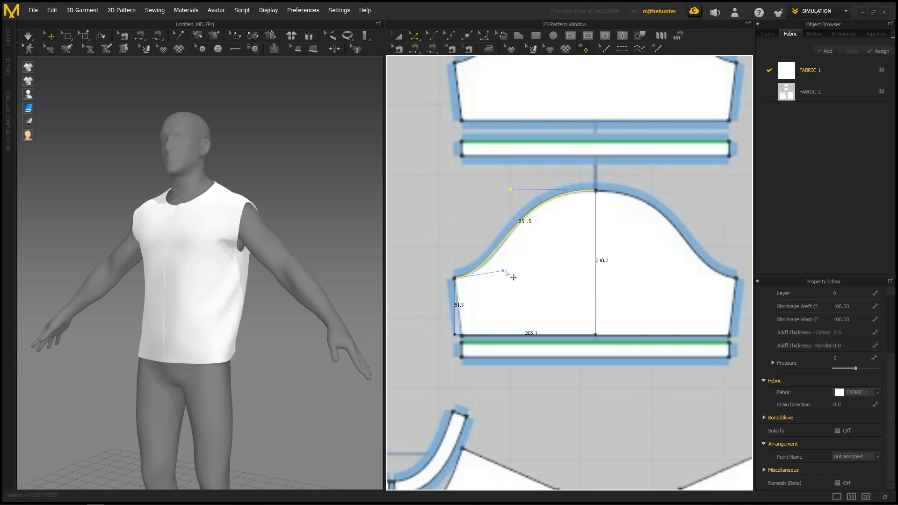
{"action": "left_click_drag", "start_coordinate": [505, 272], "coordinate": [507, 270]}
{"action": "scroll", "coordinate": [564, 230], "scroll_direction": "down", "scroll_amount": 2}
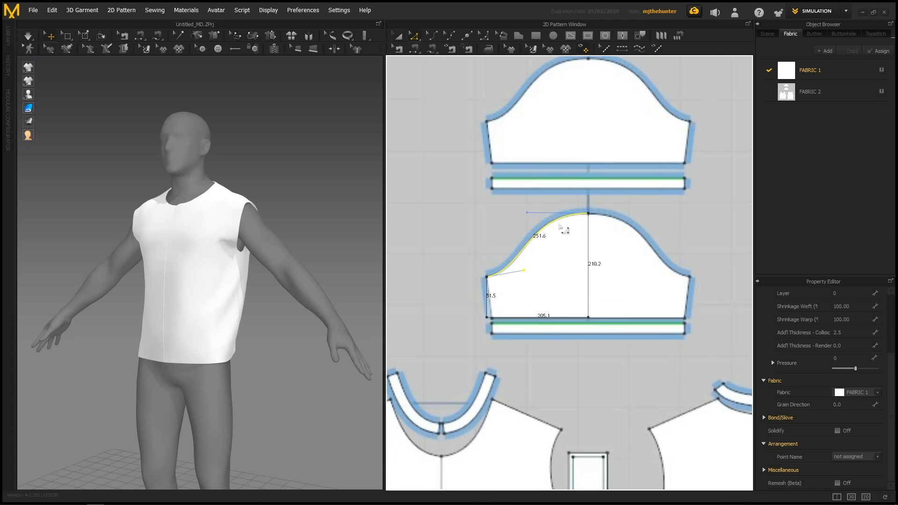
Move the traced half sleeve off the reference and place it above and beside the T-shirt's front body panels in the pattern layout.
{"action": "scroll", "coordinate": [565, 231], "scroll_direction": "down", "scroll_amount": 3}
{"action": "key", "text": "a"}
{"action": "left_click", "coordinate": [579, 271]}
{"action": "left_click", "coordinate": [590, 271]}
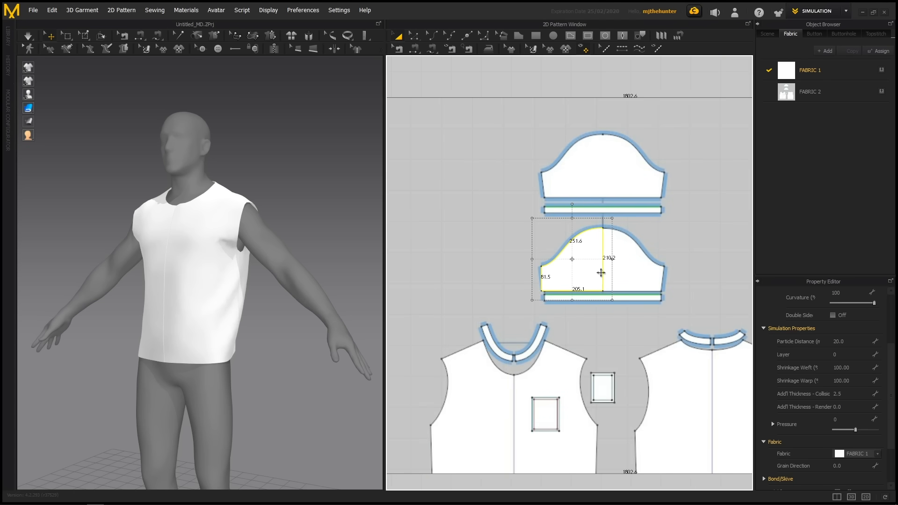
{"action": "scroll", "coordinate": [590, 271], "scroll_direction": "down", "scroll_amount": 4}
{"action": "left_click_drag", "start_coordinate": [704, 230], "coordinate": [506, 309]}
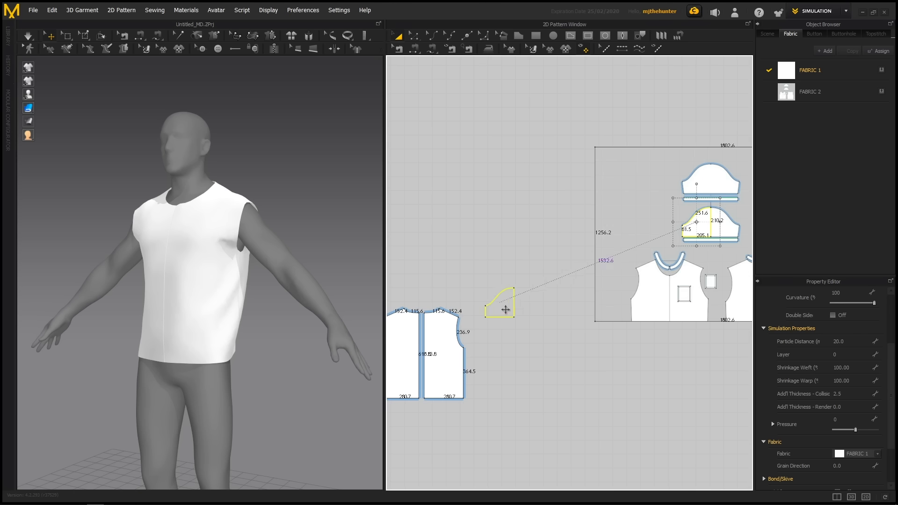
{"action": "scroll", "coordinate": [589, 251], "scroll_direction": "up", "scroll_amount": 1}
{"action": "middle_click_drag", "start_coordinate": [506, 310], "coordinate": [652, 258]}
{"action": "left_click_drag", "start_coordinate": [657, 265], "coordinate": [418, 243]}
{"action": "middle_click_drag", "start_coordinate": [482, 241], "coordinate": [547, 233]}
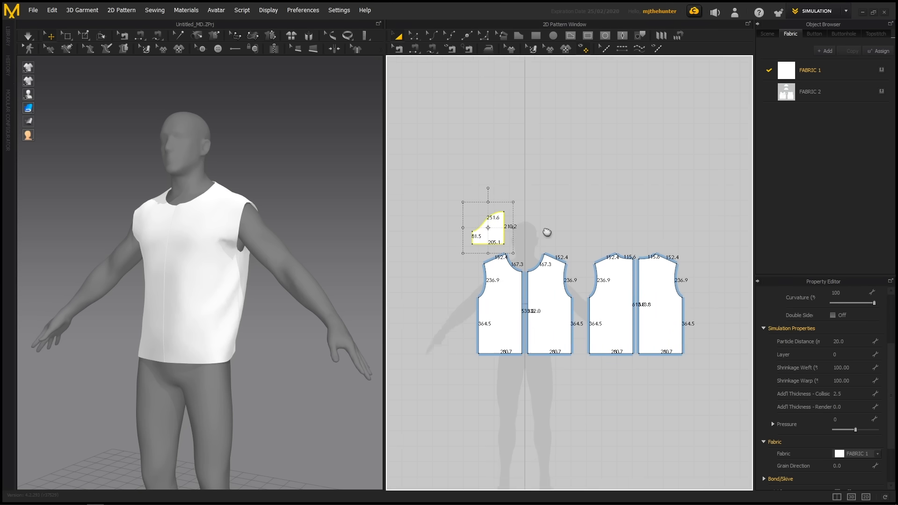
{"action": "scroll", "coordinate": [497, 259], "scroll_direction": "up", "scroll_amount": 5}
{"action": "middle_click_drag", "start_coordinate": [496, 260], "coordinate": [584, 233]}
{"action": "left_click_drag", "start_coordinate": [575, 173], "coordinate": [444, 186]}
Locate the half sleeve in the 3D scene, away from the avatar, and look at it close up.
{"action": "scroll", "coordinate": [215, 210], "scroll_direction": "down", "scroll_amount": 6}
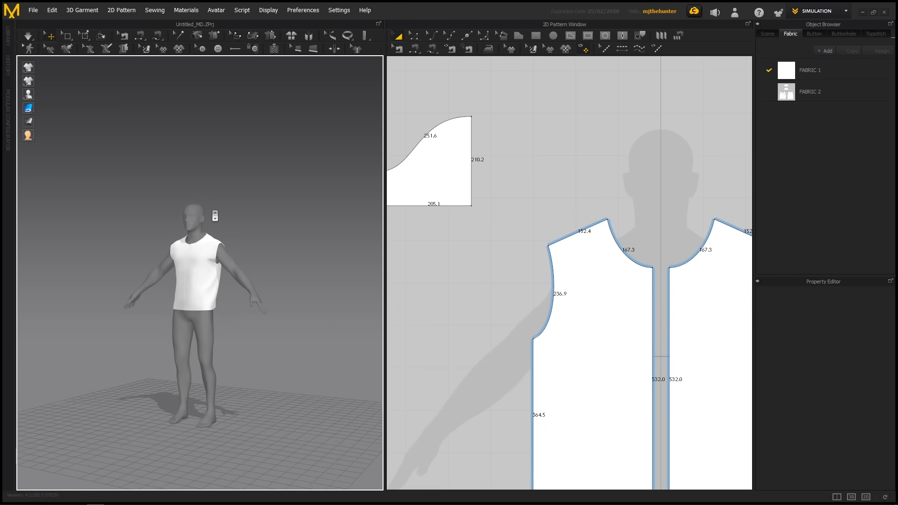
{"action": "key", "text": "2"}
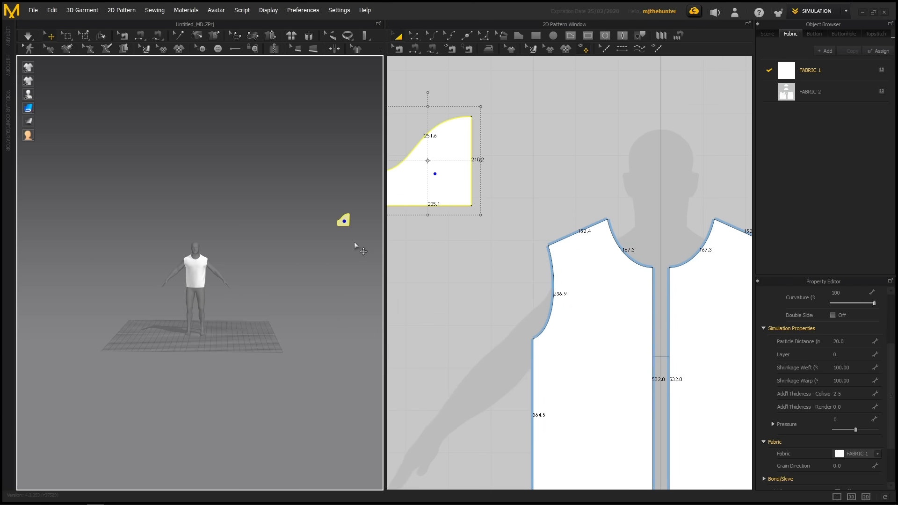
{"action": "middle_click_drag", "start_coordinate": [345, 230], "coordinate": [139, 309]}
{"action": "scroll", "coordinate": [308, 251], "scroll_direction": "up", "scroll_amount": 3}
{"action": "scroll", "coordinate": [238, 287], "scroll_direction": "up", "scroll_amount": 3}
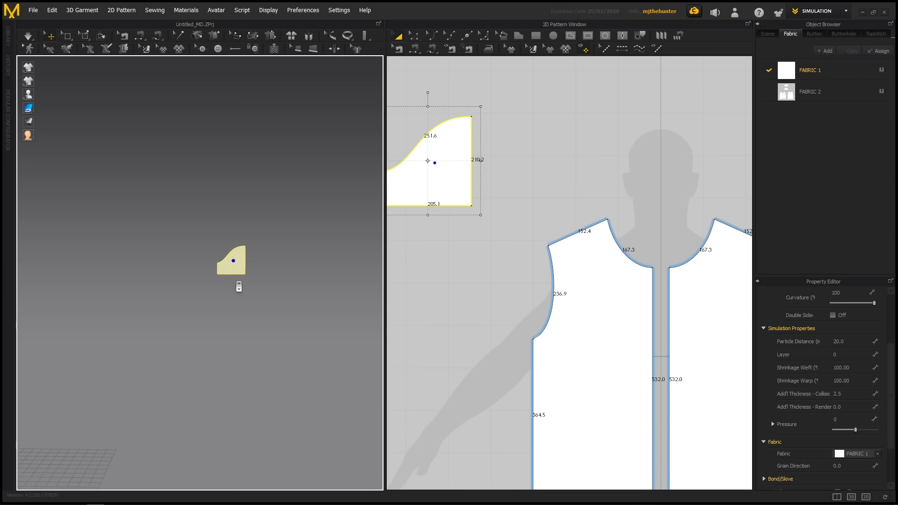
{"action": "middle_click_drag", "start_coordinate": [241, 305], "coordinate": [240, 285]}
{"action": "scroll", "coordinate": [241, 285], "scroll_direction": "up", "scroll_amount": 2}
{"action": "left_click", "coordinate": [241, 241]}
{"action": "left_click", "coordinate": [279, 193]}
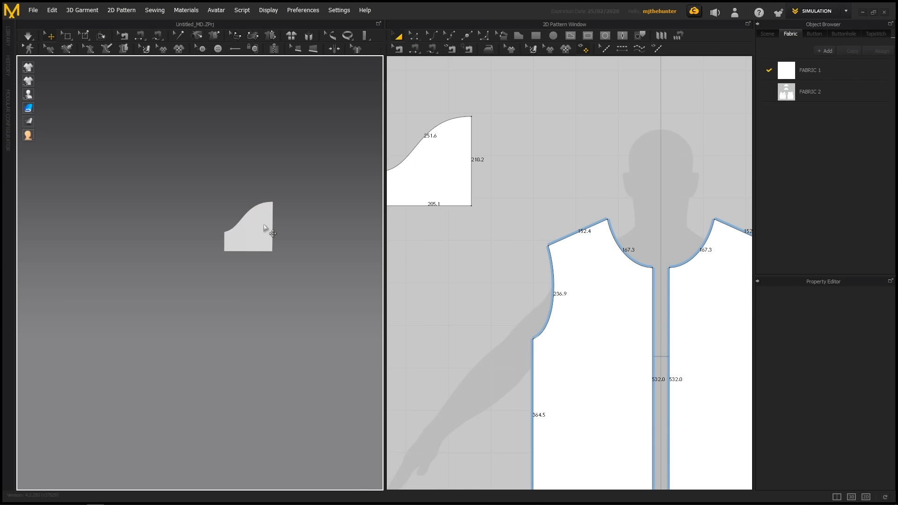
Pick different points on the half sleeve in 3D to relocate its transform gizmo, finishing near the upper end of the cap.
{"action": "left_click", "coordinate": [260, 231]}
{"action": "right_click_drag", "start_coordinate": [281, 172], "coordinate": [309, 176]}
{"action": "left_click", "coordinate": [309, 176]}
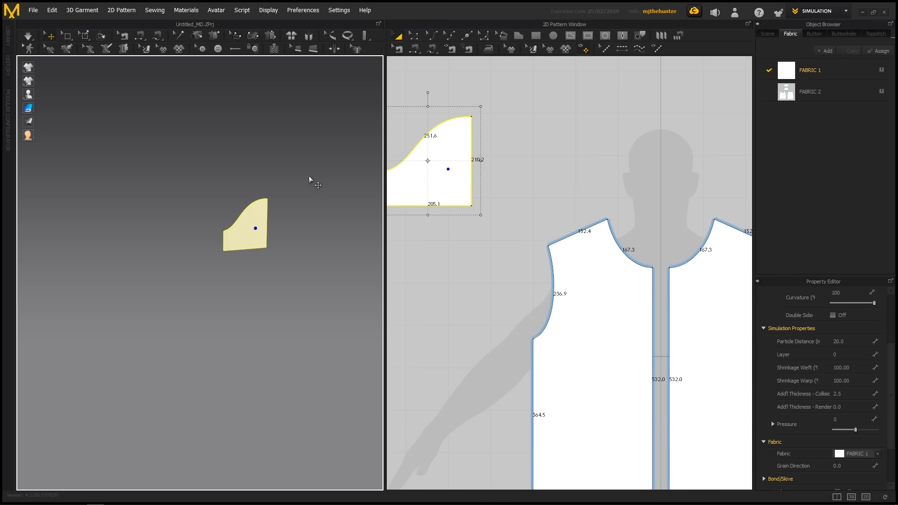
{"action": "left_click", "coordinate": [246, 249]}
{"action": "left_click_drag", "start_coordinate": [261, 212], "coordinate": [270, 261]}
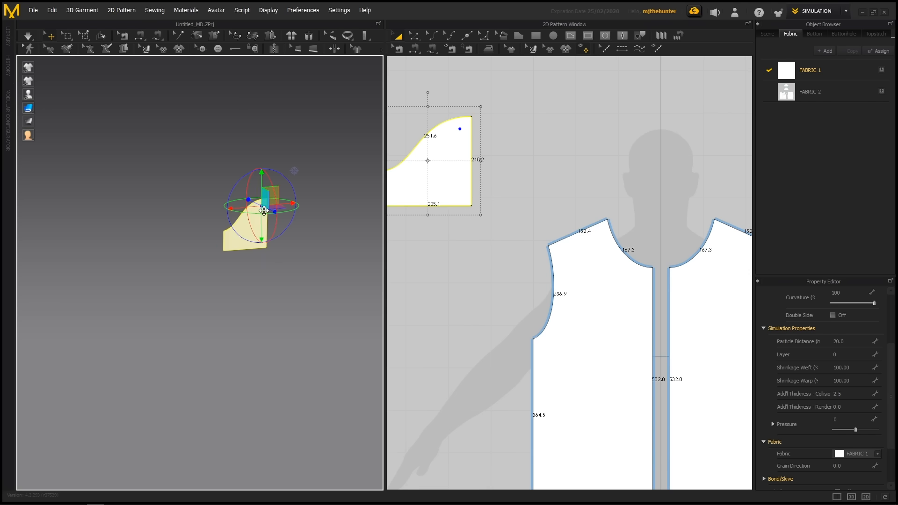
{"action": "left_click", "coordinate": [226, 245]}
{"action": "left_click", "coordinate": [260, 209]}
{"action": "left_click", "coordinate": [233, 244]}
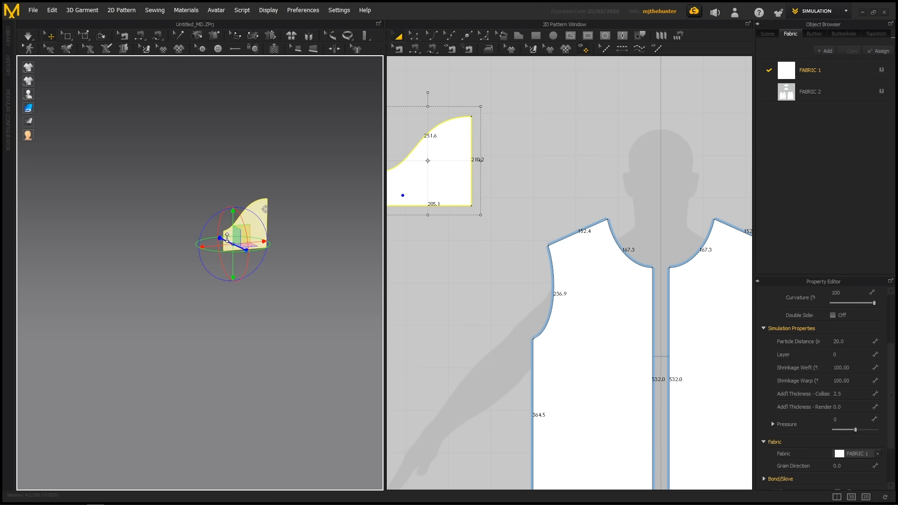
{"action": "left_click", "coordinate": [257, 208]}
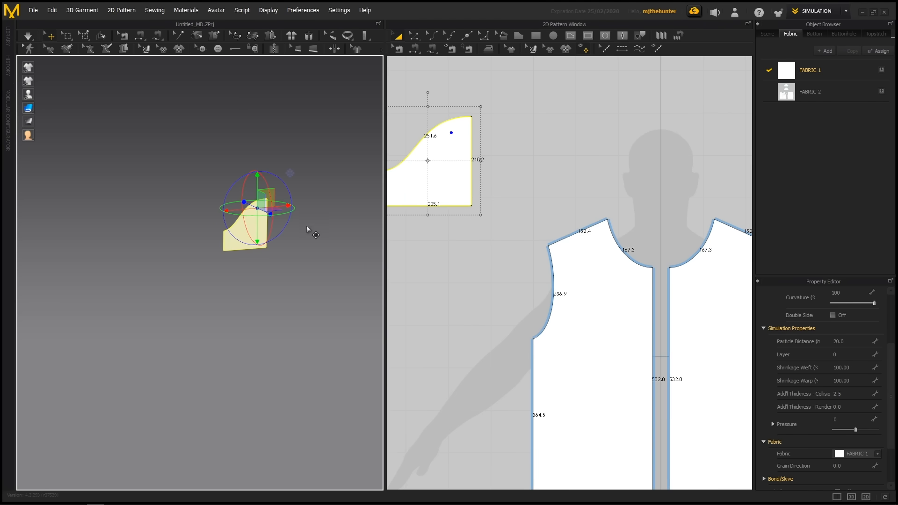
Move the half sleeve horizontally in 3D until it floats directly above the avatar's head.
{"action": "right_click_drag", "start_coordinate": [298, 222], "coordinate": [243, 211]}
{"action": "scroll", "coordinate": [243, 211], "scroll_direction": "up", "scroll_amount": 4}
{"action": "middle_click_drag", "start_coordinate": [245, 190], "coordinate": [335, 172]}
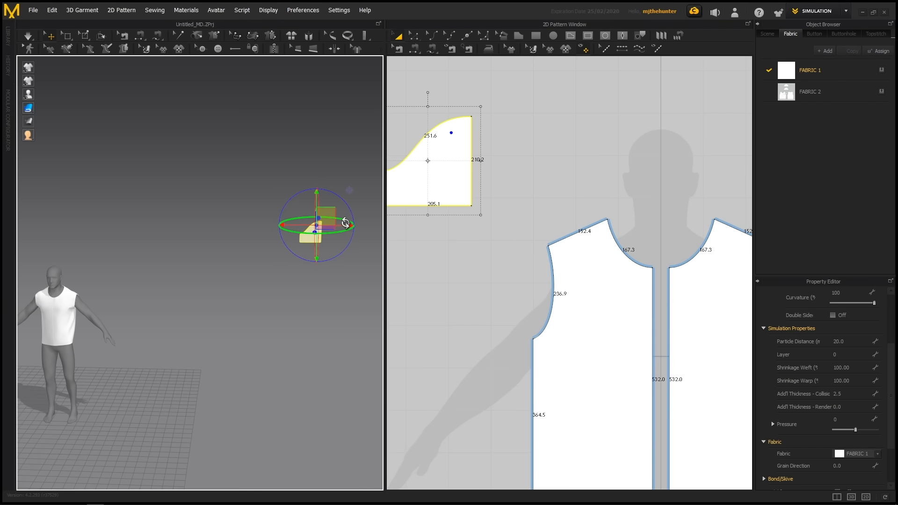
{"action": "left_click_drag", "start_coordinate": [342, 225], "coordinate": [91, 224]}
{"action": "middle_click_drag", "start_coordinate": [160, 246], "coordinate": [262, 251]}
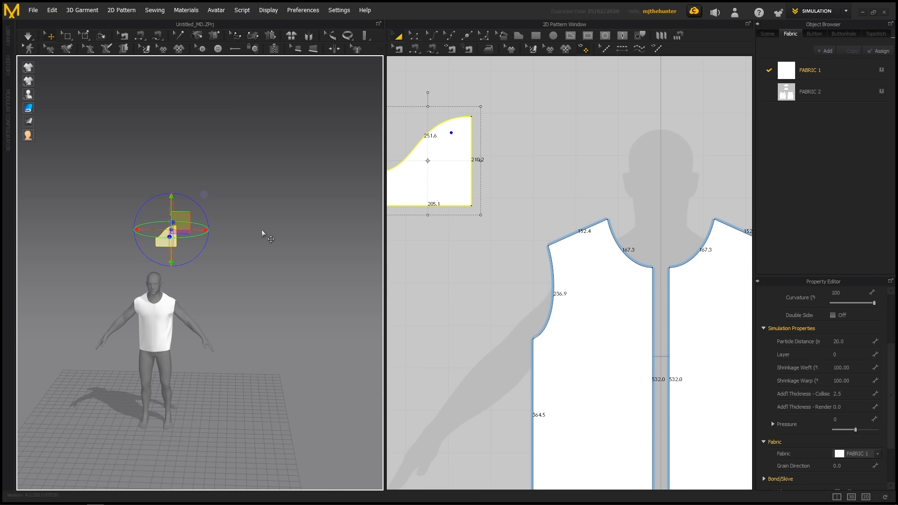
Lower the half sleeve in 3D beside the avatar's right shoulder and shift it in depth to line up with the arm.
{"action": "middle_click_drag", "start_coordinate": [226, 246], "coordinate": [274, 237]}
{"action": "scroll", "coordinate": [274, 237], "scroll_direction": "up", "scroll_amount": 5}
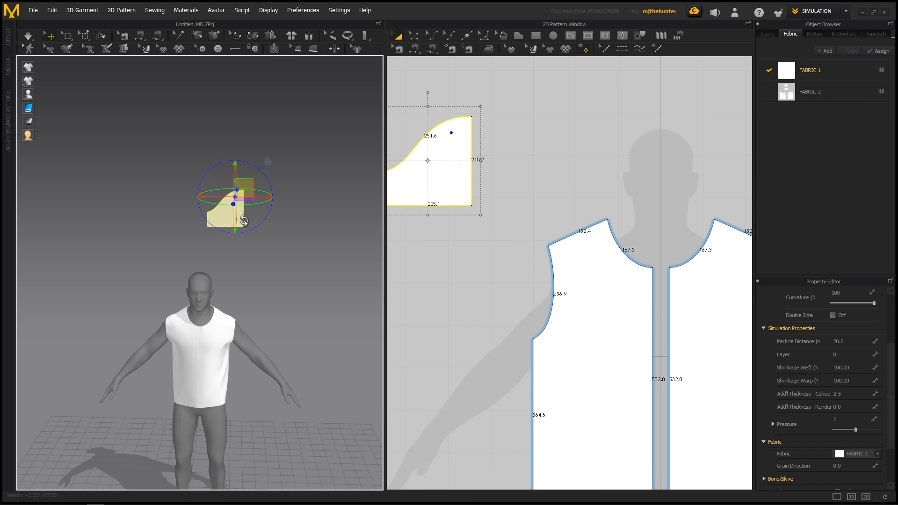
{"action": "left_click_drag", "start_coordinate": [244, 190], "coordinate": [150, 324]}
{"action": "middle_click_drag", "start_coordinate": [155, 318], "coordinate": [229, 229]}
{"action": "right_click_drag", "start_coordinate": [229, 228], "coordinate": [298, 260]}
{"action": "left_click_drag", "start_coordinate": [308, 289], "coordinate": [262, 278]}
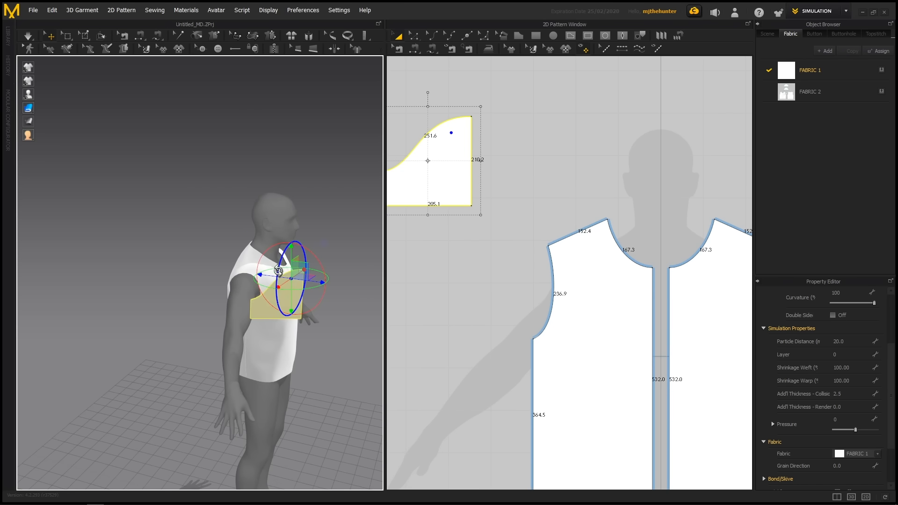
{"action": "right_click_drag", "start_coordinate": [314, 255], "coordinate": [206, 250]}
{"action": "left_click", "coordinate": [311, 230]}
Unfold the half sleeve along its straight 210.2 mm centre edge to make a full symmetric sleeve.
{"action": "middle_click_drag", "start_coordinate": [501, 176], "coordinate": [579, 256]}
{"action": "scroll", "coordinate": [574, 216], "scroll_direction": "down", "scroll_amount": 2}
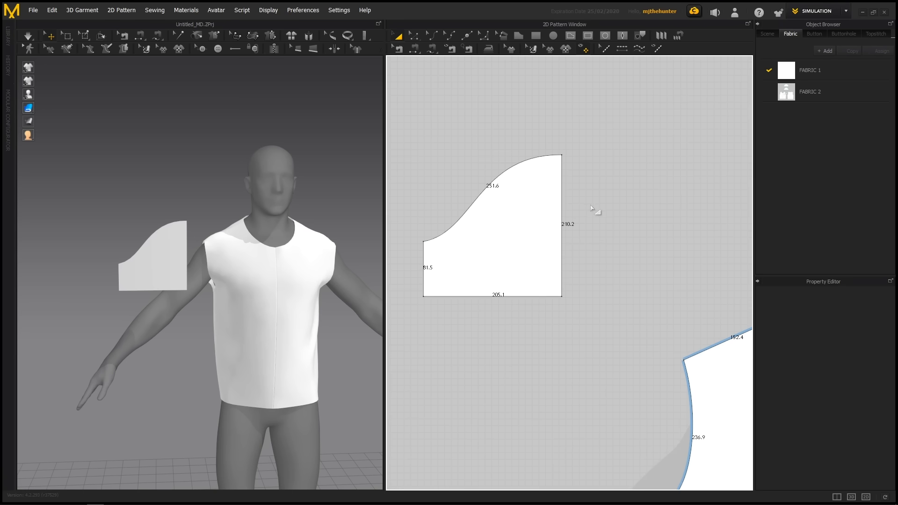
{"action": "key", "text": "z"}
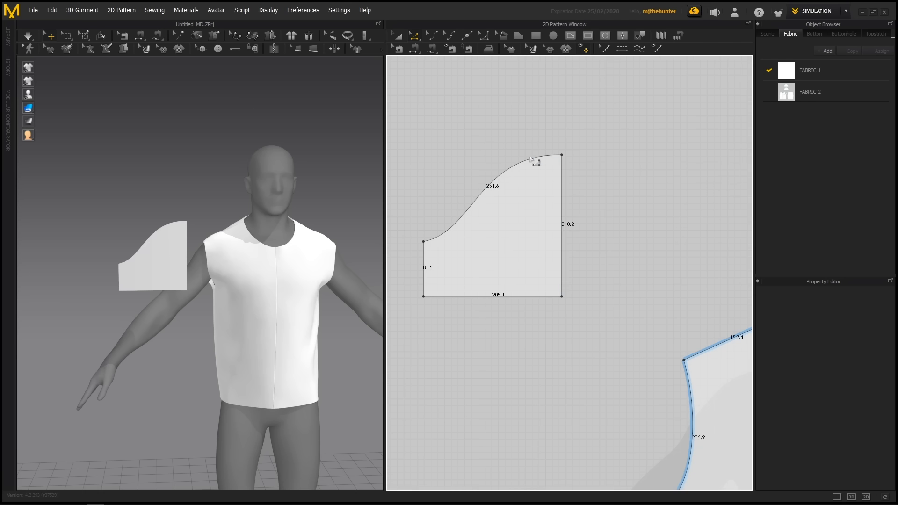
{"action": "right_click", "coordinate": [562, 210]}
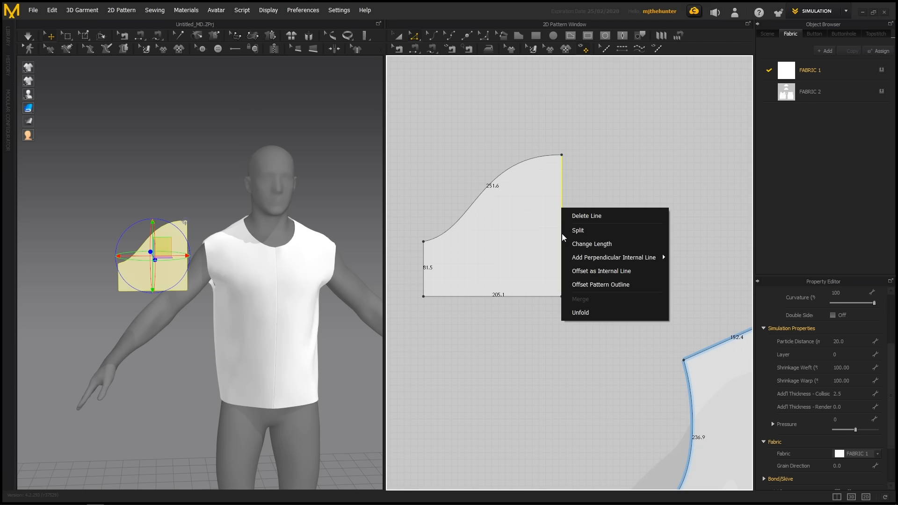
{"action": "left_click", "coordinate": [586, 313]}
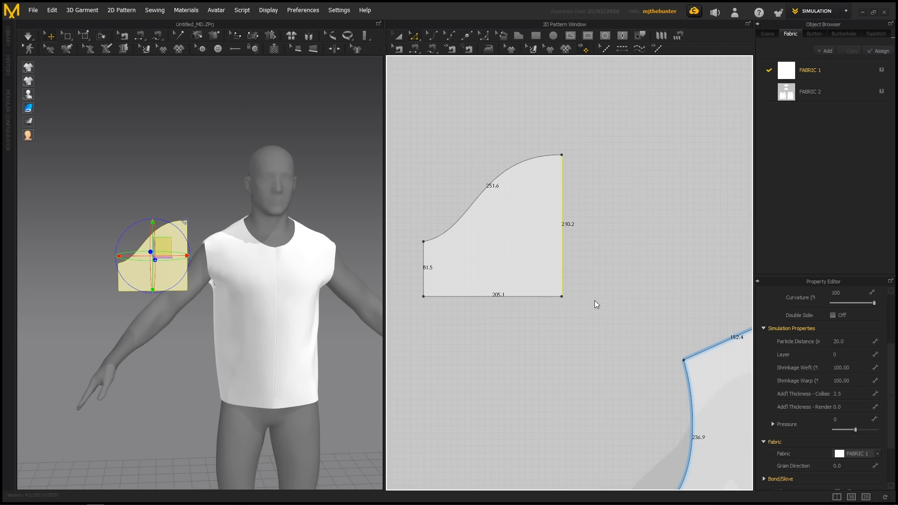
{"action": "key", "text": "a"}
{"action": "left_click", "coordinate": [603, 133]}
{"action": "scroll", "coordinate": [556, 140], "scroll_direction": "down", "scroll_amount": 4}
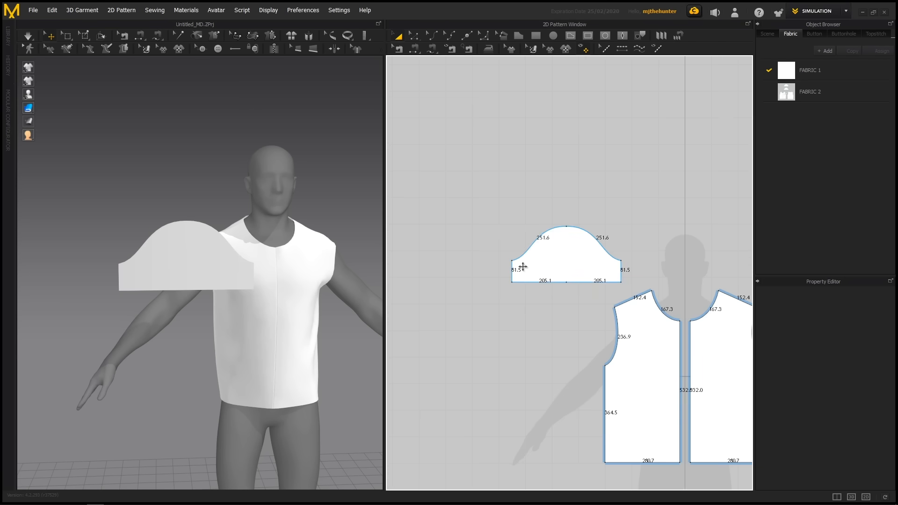
Try reshaping one half of the unfolded sleeve cap with its upper curve handle, and undo the edit.
{"action": "left_click", "coordinate": [589, 265]}
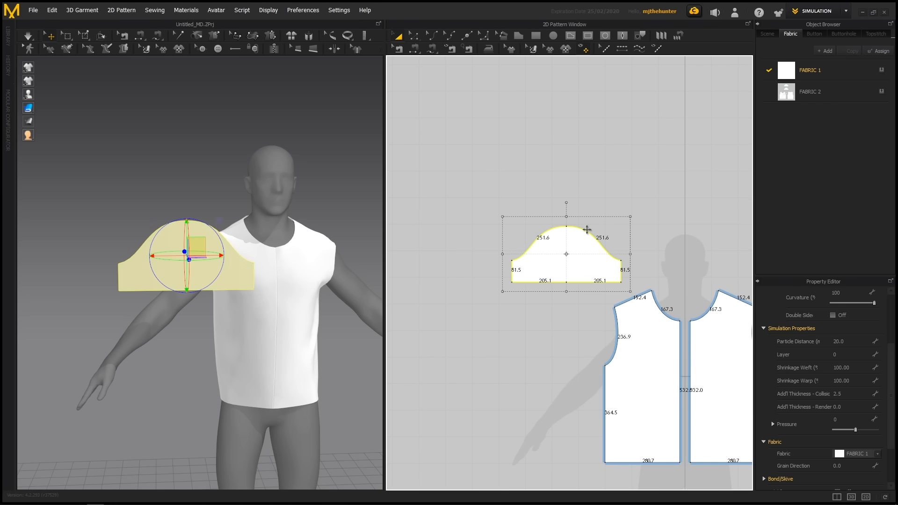
{"action": "scroll", "coordinate": [572, 230], "scroll_direction": "up", "scroll_amount": 3}
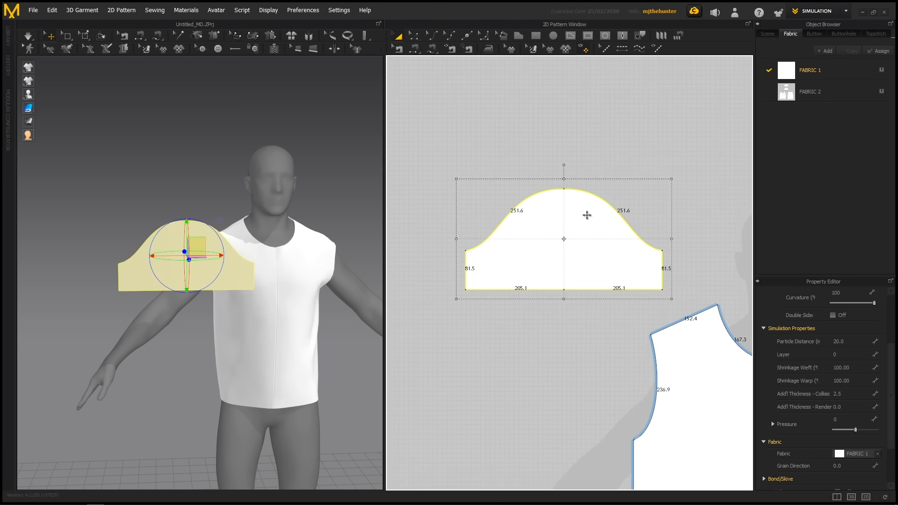
{"action": "key", "text": "z"}
{"action": "left_click", "coordinate": [613, 209]}
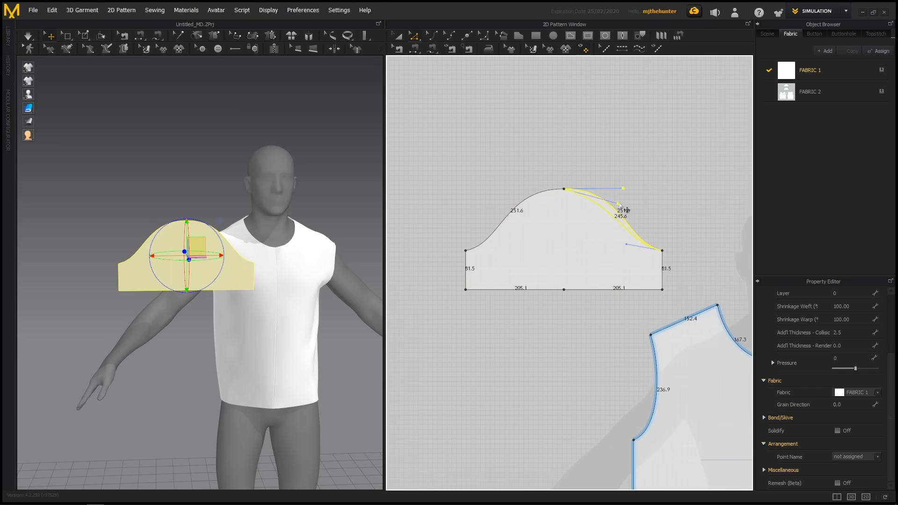
{"action": "key", "text": "ctrl+z"}
{"action": "left_click", "coordinate": [597, 163]}
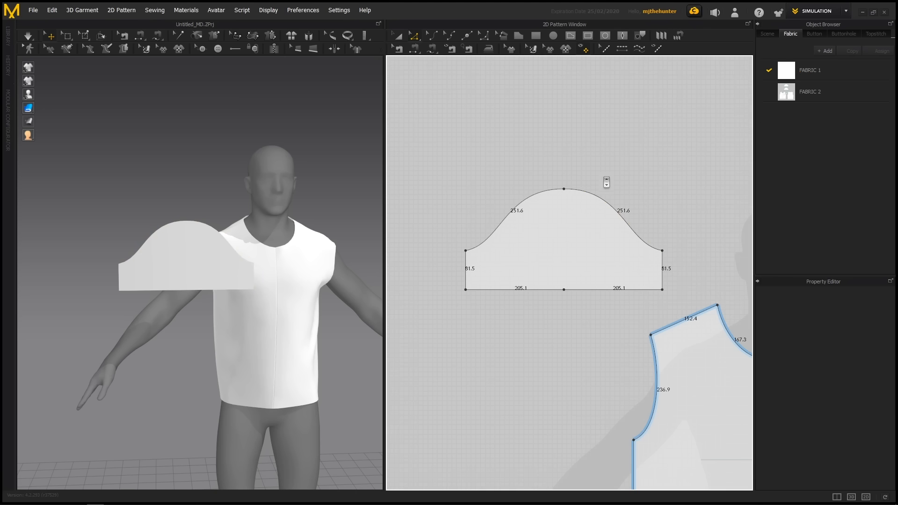
Compare the full sleeve with the front panel's armhole in the pattern layout and on the avatar.
{"action": "scroll", "coordinate": [604, 182], "scroll_direction": "down", "scroll_amount": 3}
{"action": "middle_click_drag", "start_coordinate": [569, 210], "coordinate": [568, 183]}
{"action": "scroll", "coordinate": [493, 239], "scroll_direction": "up", "scroll_amount": 1}
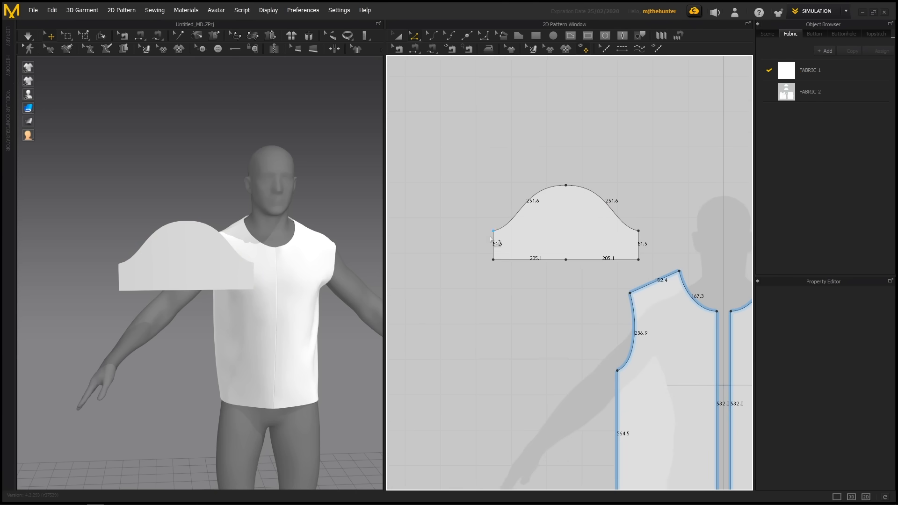
{"action": "left_click", "coordinate": [206, 271]}
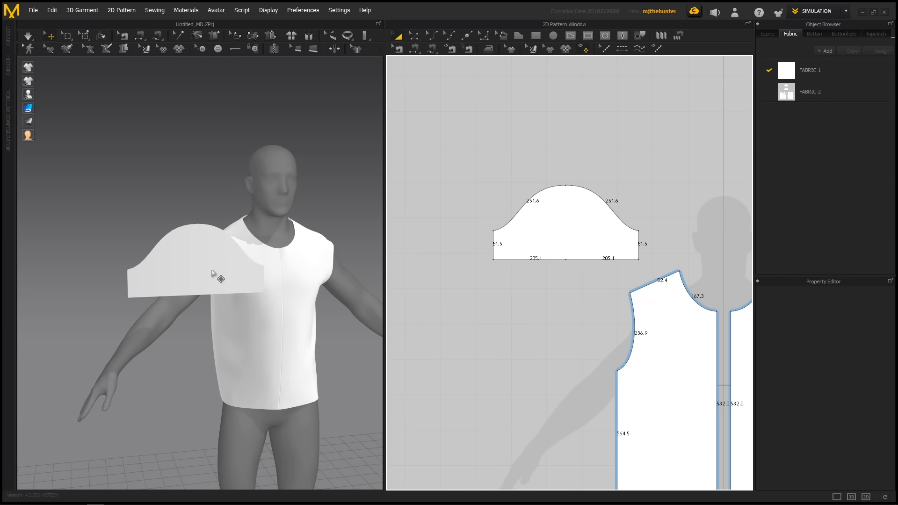
{"action": "right_click_drag", "start_coordinate": [219, 267], "coordinate": [242, 292]}
{"action": "left_click", "coordinate": [204, 269]}
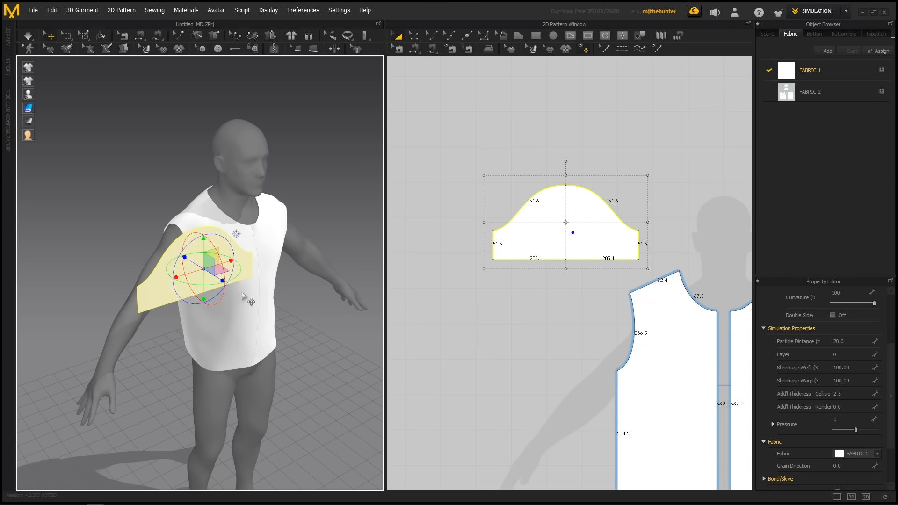
{"action": "middle_click_drag", "start_coordinate": [618, 315], "coordinate": [579, 224]}
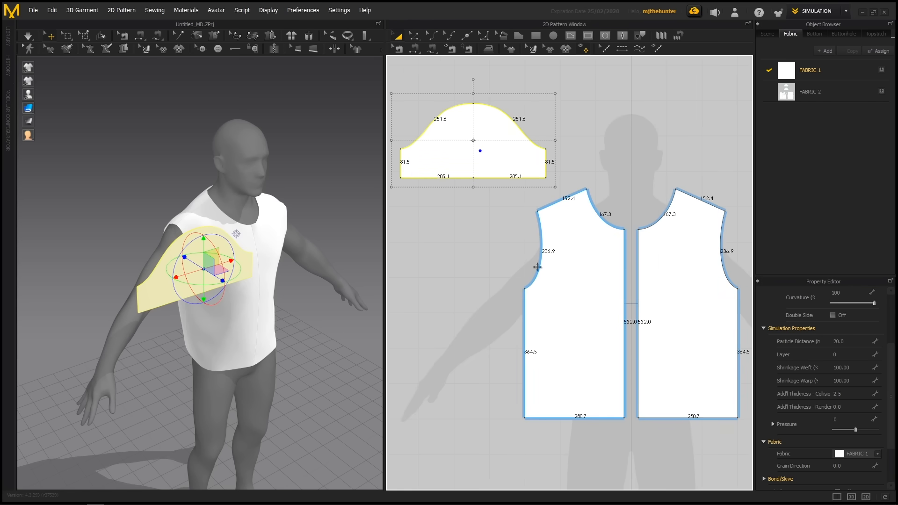
Turn the full sleeve sideways in 3D, tilt it along the avatar's right arm and move it outside the shoulder.
{"action": "right_click_drag", "start_coordinate": [234, 281], "coordinate": [317, 254]}
{"action": "left_click_drag", "start_coordinate": [285, 274], "coordinate": [220, 268]}
{"action": "right_click_drag", "start_coordinate": [220, 268], "coordinate": [146, 280]}
{"action": "middle_click_drag", "start_coordinate": [253, 272], "coordinate": [228, 258]}
{"action": "key", "text": "4"}
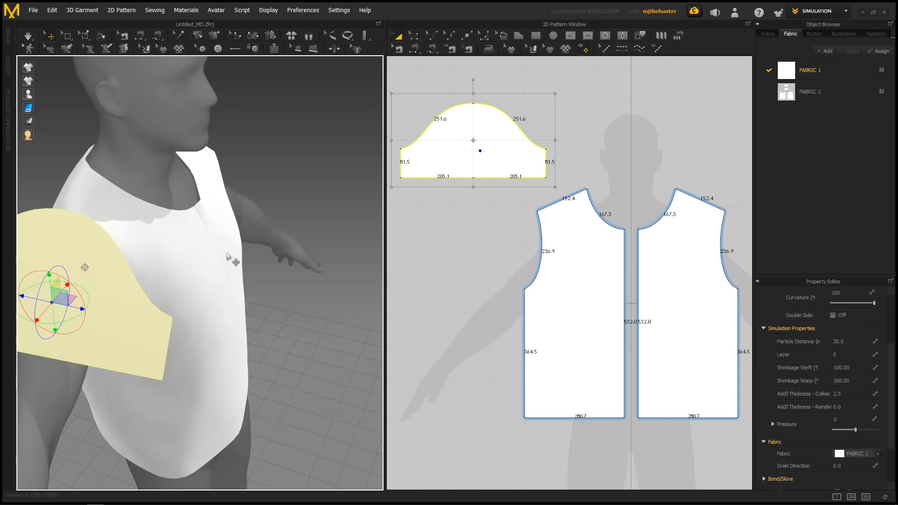
{"action": "key", "text": "2"}
{"action": "right_click_drag", "start_coordinate": [224, 256], "coordinate": [216, 256]}
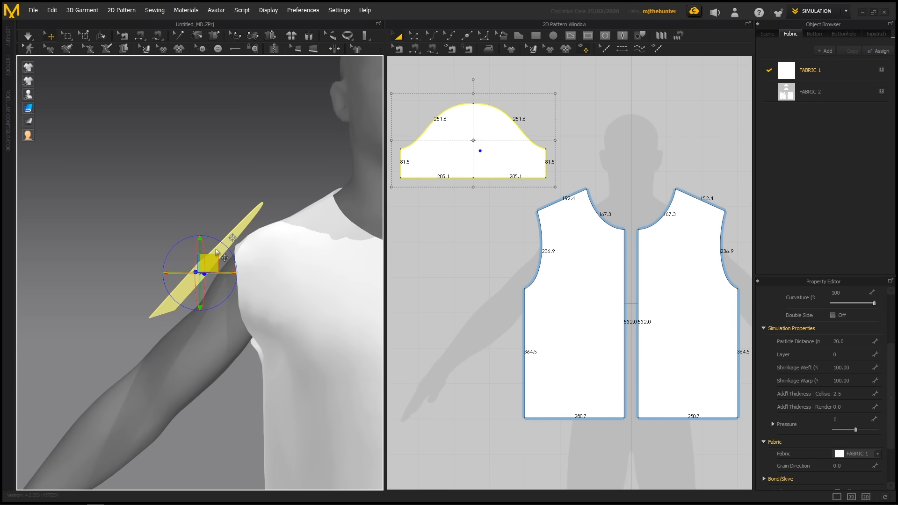
{"action": "mouse_move", "coordinate": [216, 256]}
{"action": "left_mouse_down"}
{"action": "mouse_move", "coordinate": [194, 256]}
{"action": "mouse_move", "coordinate": [202, 246]}
{"action": "left_mouse_up"}
{"action": "left_click", "coordinate": [274, 155]}
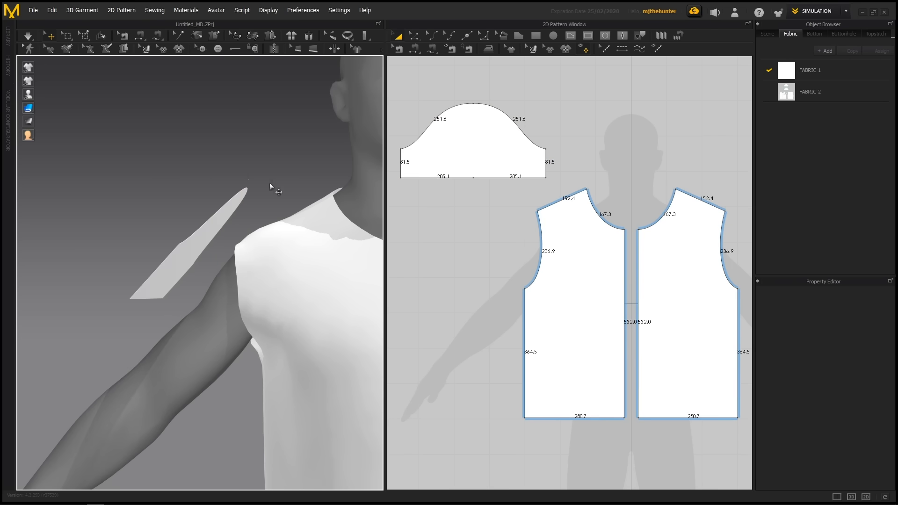
Refine the sleeve's orientation above the right shoulder and run the simulation to drape it over the arm.
{"action": "right_click_drag", "start_coordinate": [271, 186], "coordinate": [282, 212]}
{"action": "left_click", "coordinate": [209, 238]}
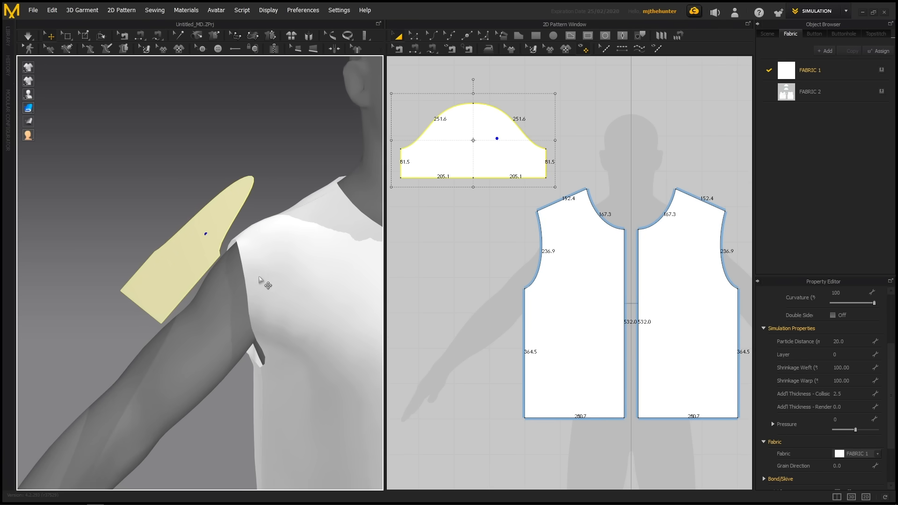
{"action": "right_click_drag", "start_coordinate": [242, 226], "coordinate": [274, 208]}
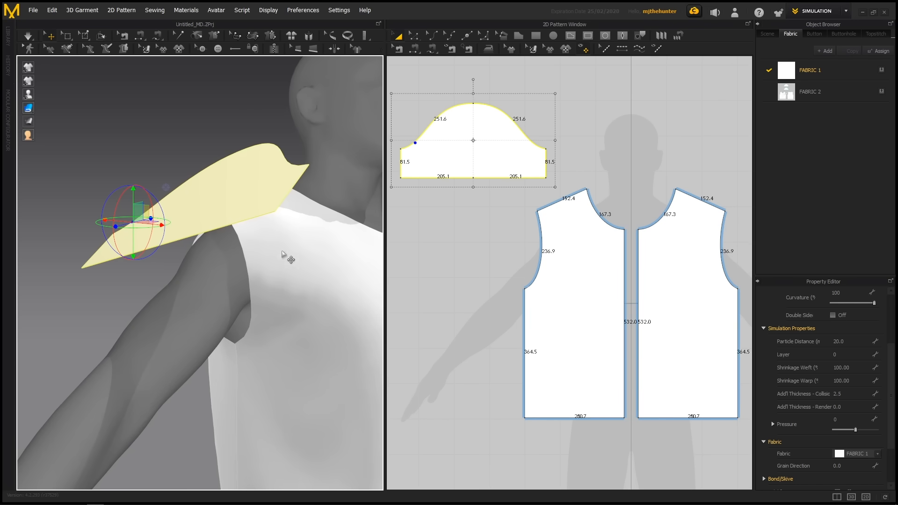
{"action": "right_click_drag", "start_coordinate": [283, 254], "coordinate": [220, 204]}
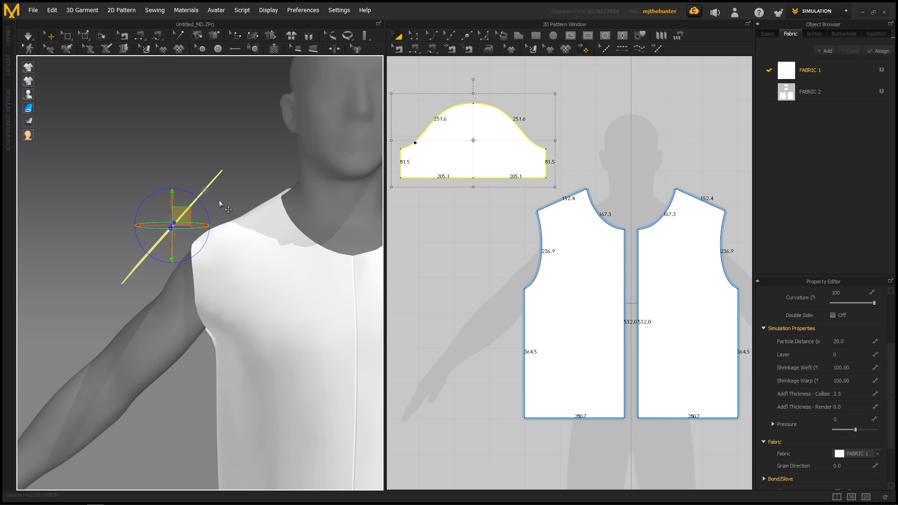
{"action": "key", "text": "space"}
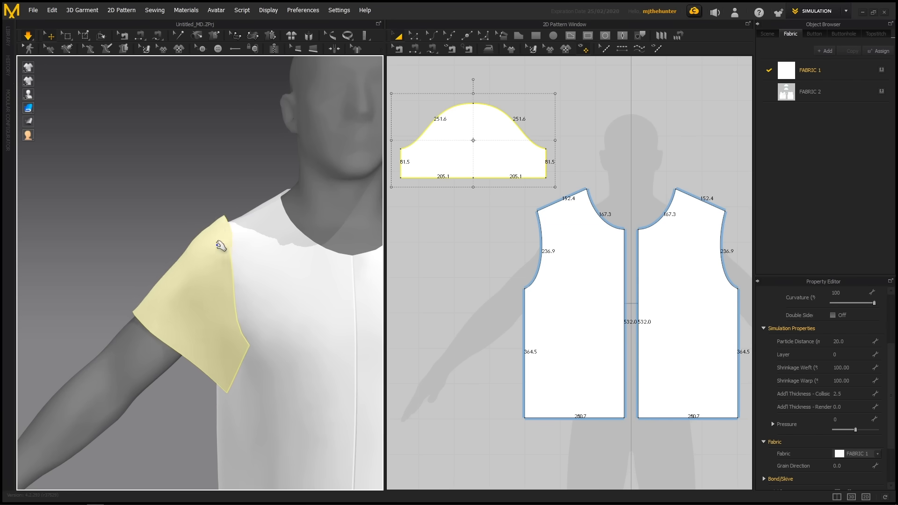
Try pulling the draped sleeve outward along the right arm, and undo the drape.
{"action": "left_click_drag", "start_coordinate": [201, 284], "coordinate": [169, 283]}
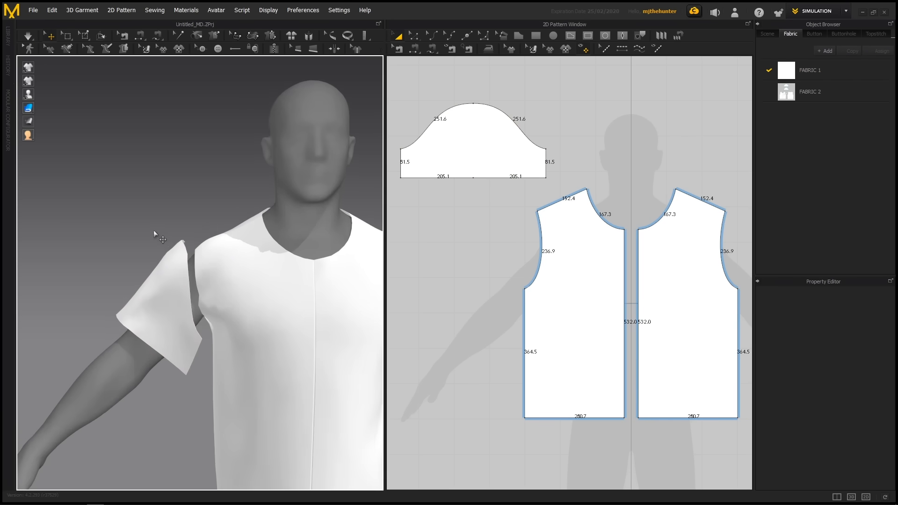
{"action": "right_click_drag", "start_coordinate": [154, 231], "coordinate": [202, 259]}
{"action": "scroll", "coordinate": [225, 250], "scroll_direction": "down", "scroll_amount": 3}
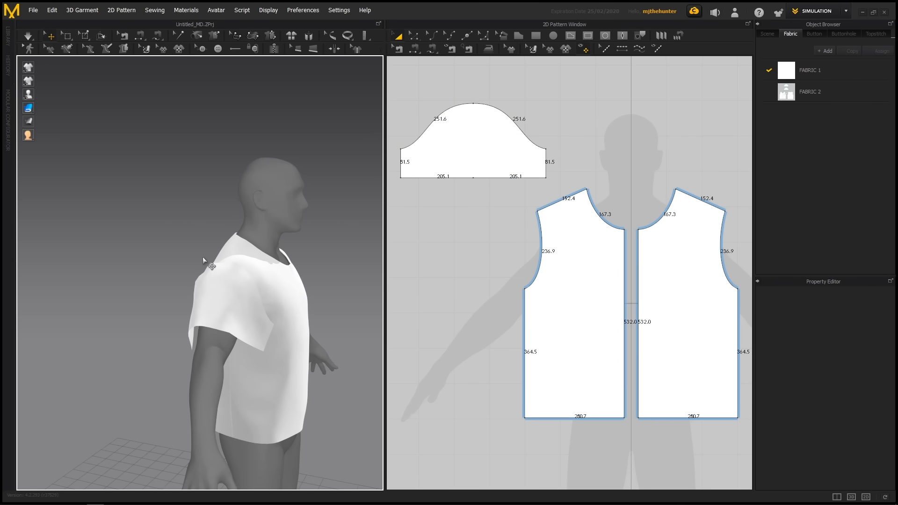
{"action": "left_click", "coordinate": [208, 264]}
{"action": "key", "text": "ctrl+z"}
{"action": "key", "text": "ctrl+z"}
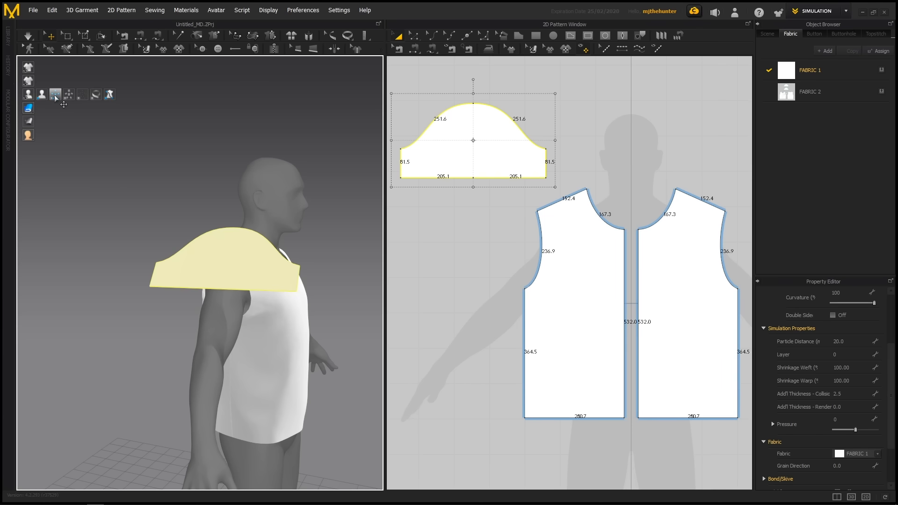
Show the avatar's arrangement points and wrap the sleeve around the right upper arm using the arm's outer point.
{"action": "left_click", "coordinate": [55, 95]}
{"action": "right_click_drag", "start_coordinate": [235, 225], "coordinate": [204, 287]}
{"action": "scroll", "coordinate": [241, 233], "scroll_direction": "up", "scroll_amount": 3}
{"action": "left_click", "coordinate": [198, 295]}
{"action": "scroll", "coordinate": [208, 279], "scroll_direction": "down", "scroll_amount": 3}
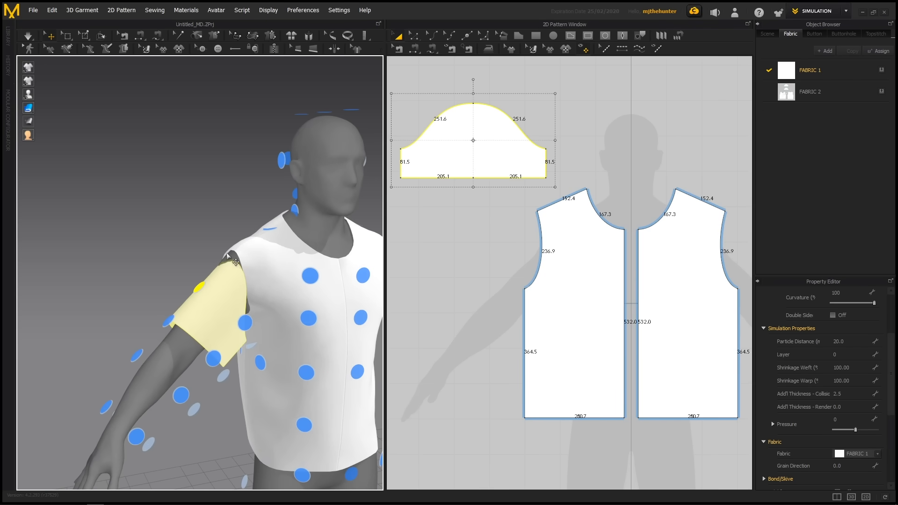
Examine how the arrangement points are distributed around the avatar's torso, arms and legs.
{"action": "key", "text": "2"}
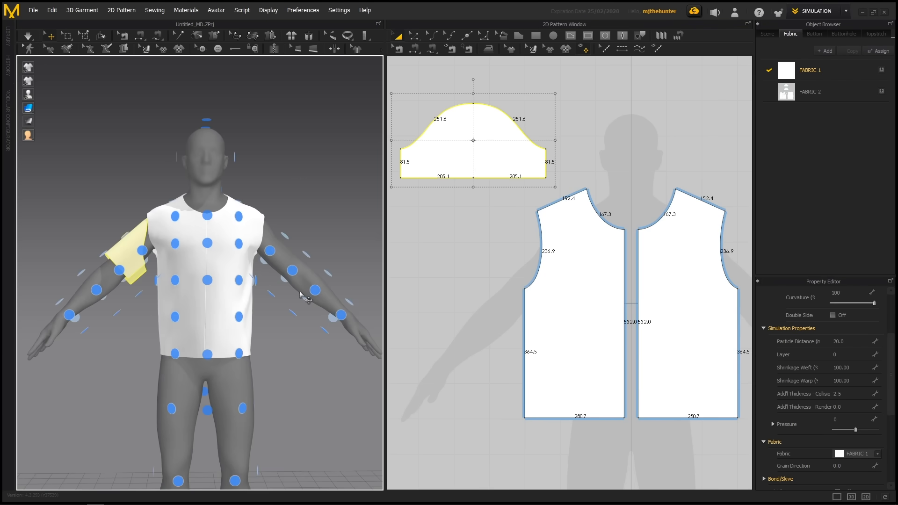
{"action": "scroll", "coordinate": [300, 292], "scroll_direction": "down", "scroll_amount": 5}
{"action": "middle_click_drag", "start_coordinate": [229, 304], "coordinate": [237, 257]}
{"action": "scroll", "coordinate": [237, 257], "scroll_direction": "up", "scroll_amount": 4}
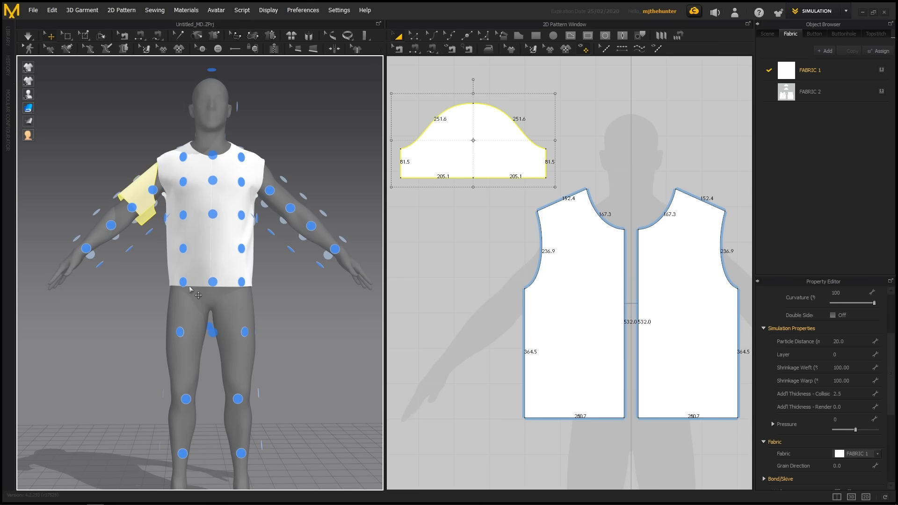
{"action": "right_click_drag", "start_coordinate": [190, 287], "coordinate": [247, 199]}
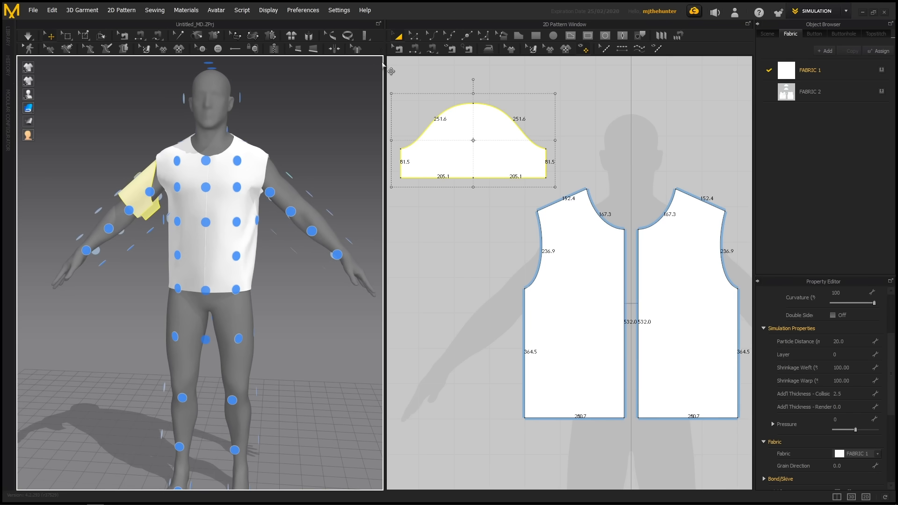
{"action": "scroll", "coordinate": [282, 221], "scroll_direction": "down", "scroll_amount": 3}
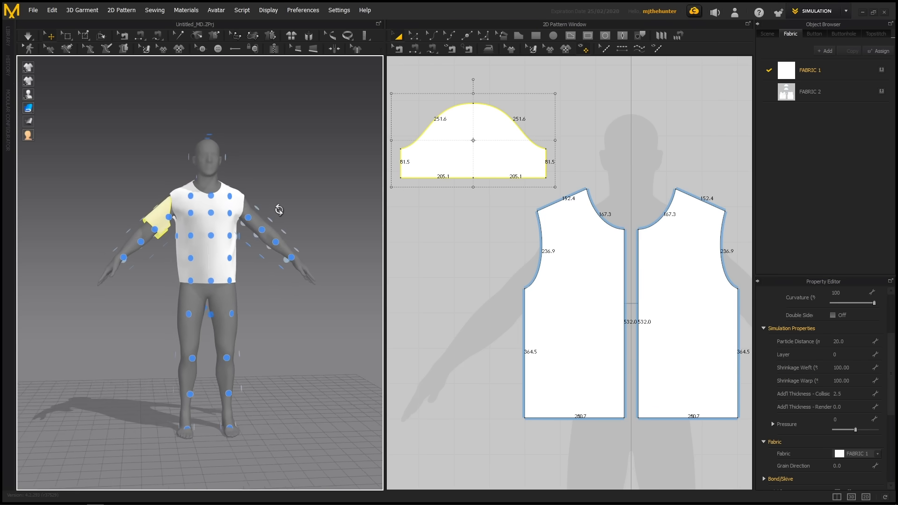
{"action": "scroll", "coordinate": [224, 189], "scroll_direction": "up", "scroll_amount": 5}
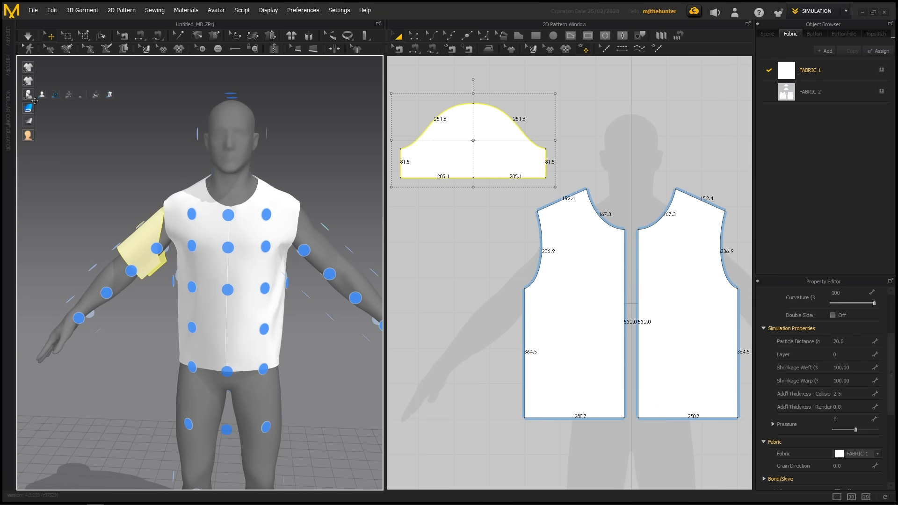
Hide the arrangement points and move the wrapped sleeve up the right arm toward the shoulder.
{"action": "left_click", "coordinate": [55, 94]}
{"action": "middle_click_drag", "start_coordinate": [147, 245], "coordinate": [267, 243]}
{"action": "scroll", "coordinate": [266, 243], "scroll_direction": "up", "scroll_amount": 2}
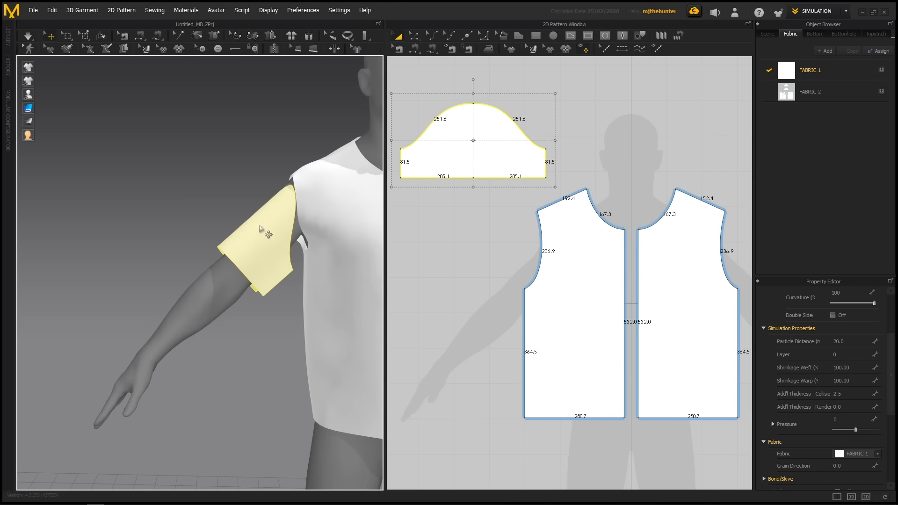
{"action": "left_click", "coordinate": [258, 226]}
{"action": "left_click_drag", "start_coordinate": [269, 220], "coordinate": [263, 203]}
{"action": "left_click", "coordinate": [294, 163]}
{"action": "right_click_drag", "start_coordinate": [295, 164], "coordinate": [195, 201]}
{"action": "left_click", "coordinate": [199, 199]}
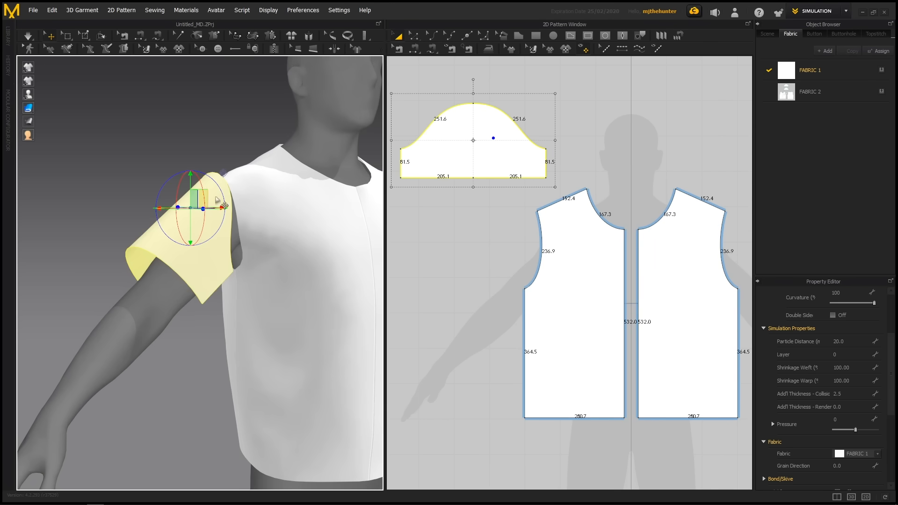
{"action": "mouse_move", "coordinate": [205, 196]}
{"action": "left_mouse_down"}
{"action": "mouse_move", "coordinate": [216, 183]}
{"action": "mouse_move", "coordinate": [207, 203]}
{"action": "left_mouse_up"}
{"action": "left_click", "coordinate": [227, 153]}
Shift the sleeve down and outward along the right arm, leaving a small gap to the shirt's armhole.
{"action": "right_click_drag", "start_coordinate": [226, 153], "coordinate": [292, 183]}
{"action": "middle_click_drag", "start_coordinate": [293, 183], "coordinate": [237, 206]}
{"action": "scroll", "coordinate": [237, 206], "scroll_direction": "down", "scroll_amount": 3}
{"action": "right_click_drag", "start_coordinate": [237, 206], "coordinate": [337, 202]}
{"action": "middle_click_drag", "start_coordinate": [518, 199], "coordinate": [556, 241]}
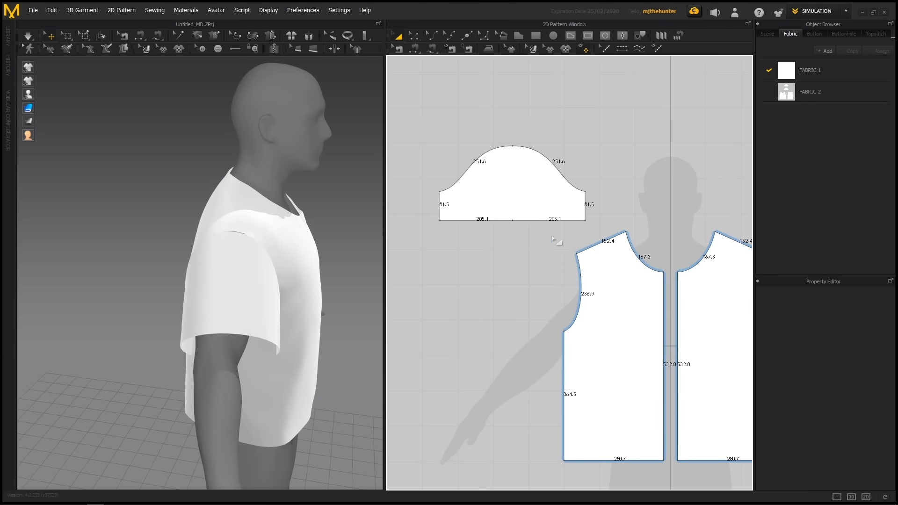
{"action": "right_click_drag", "start_coordinate": [267, 257], "coordinate": [258, 309]}
{"action": "left_click", "coordinate": [241, 351]}
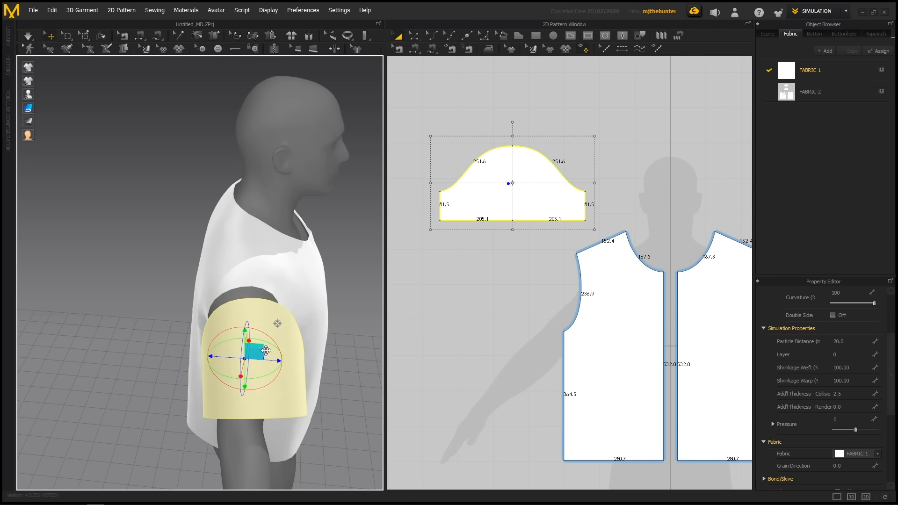
{"action": "left_click", "coordinate": [344, 319]}
{"action": "right_click_drag", "start_coordinate": [297, 303], "coordinate": [275, 284]}
{"action": "scroll", "coordinate": [275, 284], "scroll_direction": "up", "scroll_amount": 3}
{"action": "middle_click_drag", "start_coordinate": [213, 269], "coordinate": [271, 274]}
{"action": "left_click", "coordinate": [170, 248]}
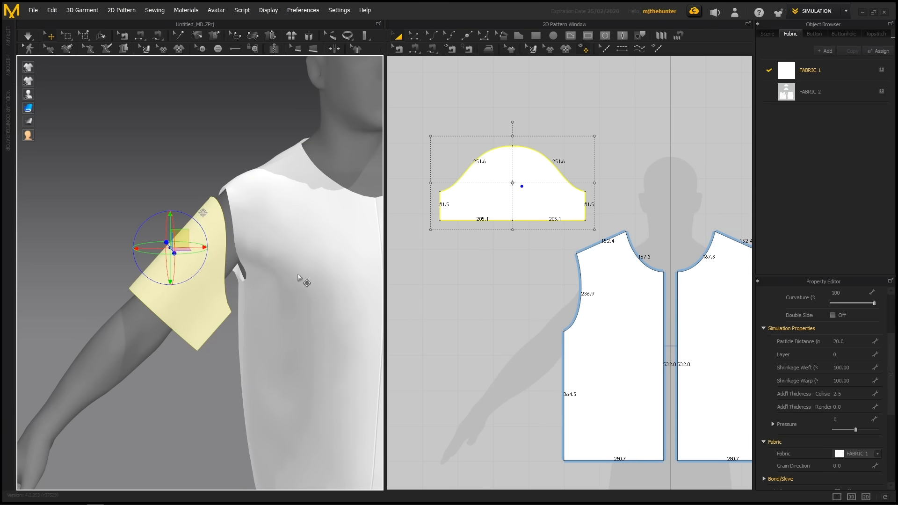
{"action": "left_click", "coordinate": [232, 148]}
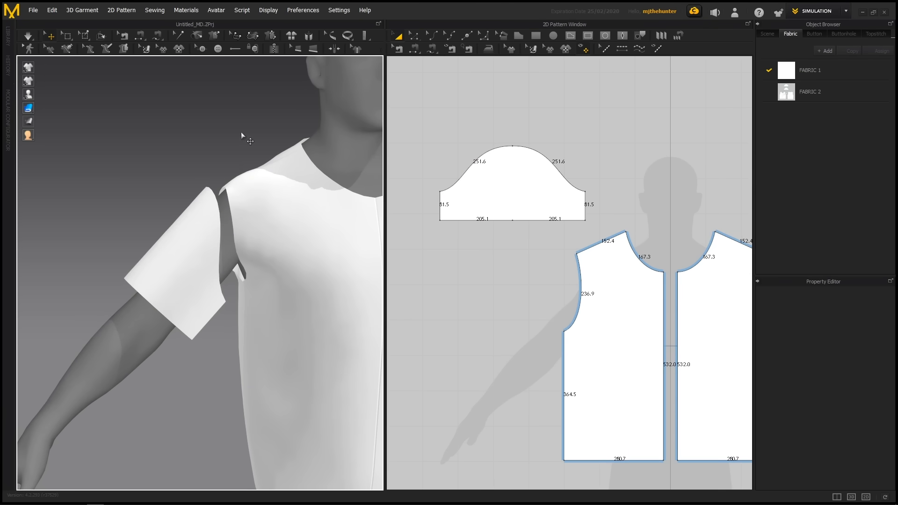
Check the sleeve's wrap around the right arm from underneath, the side and the front.
{"action": "right_click_drag", "start_coordinate": [260, 201], "coordinate": [286, 237]}
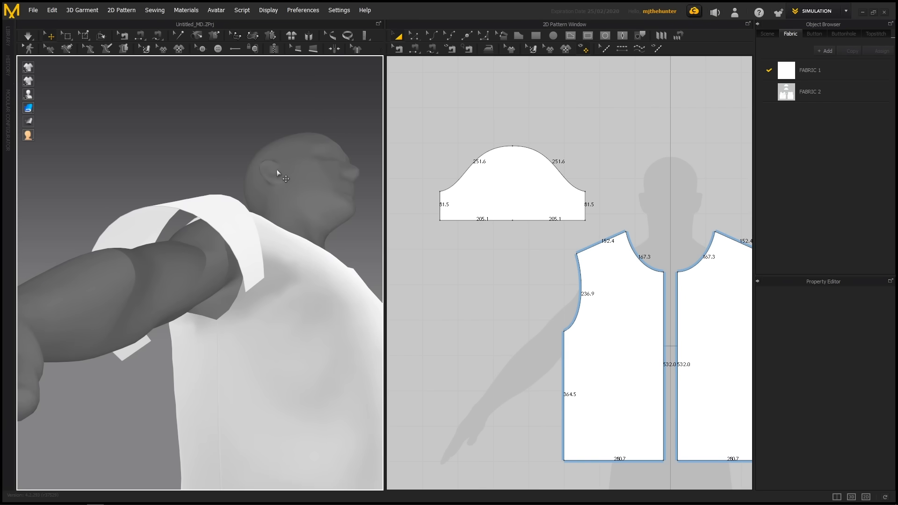
{"action": "mouse_move", "coordinate": [261, 257]}
{"action": "right_mouse_down"}
{"action": "mouse_move", "coordinate": [238, 254]}
{"action": "mouse_move", "coordinate": [257, 252]}
{"action": "mouse_move", "coordinate": [262, 296]}
{"action": "mouse_move", "coordinate": [254, 244]}
{"action": "right_mouse_up"}
{"action": "scroll", "coordinate": [262, 295], "scroll_direction": "down", "scroll_amount": 3}
{"action": "scroll", "coordinate": [237, 243], "scroll_direction": "up", "scroll_amount": 3}
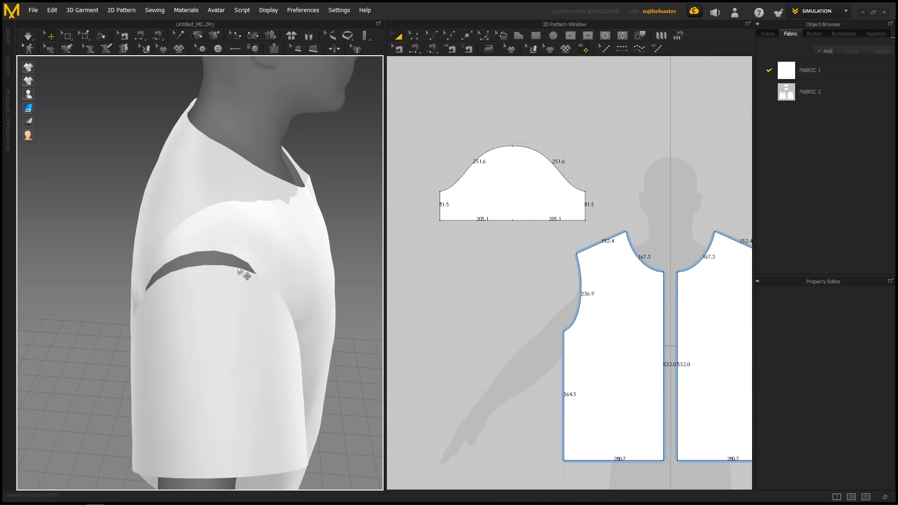
{"action": "right_click_drag", "start_coordinate": [239, 270], "coordinate": [145, 223]}
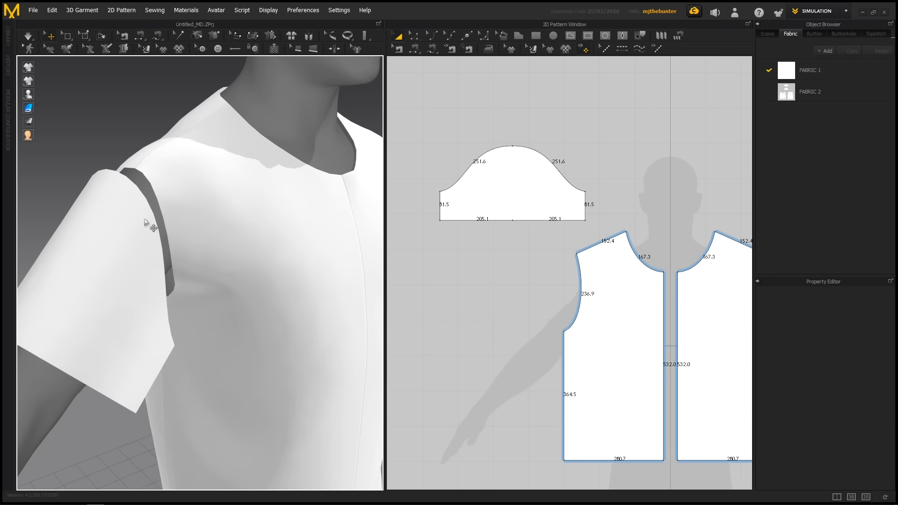
Compare the sleeve's cap edge and underarm corner with the matching points of the front panel's armhole in 3D.
{"action": "left_click", "coordinate": [145, 222]}
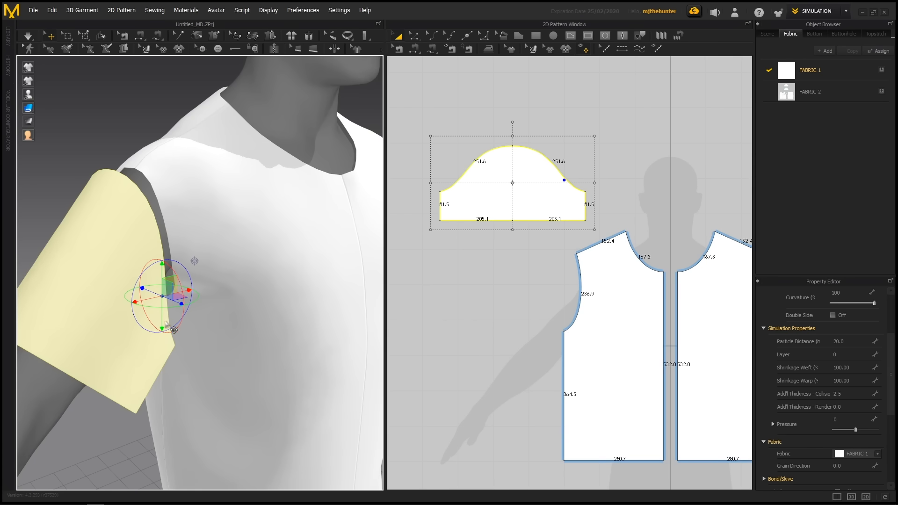
{"action": "left_click", "coordinate": [166, 328]}
{"action": "right_click_drag", "start_coordinate": [171, 221], "coordinate": [173, 235]}
{"action": "left_click", "coordinate": [172, 233]}
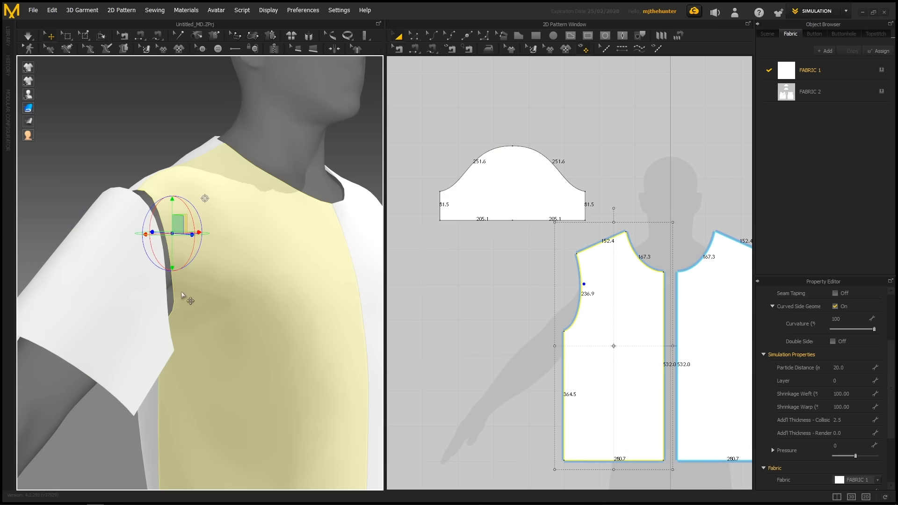
{"action": "right_click_drag", "start_coordinate": [182, 295], "coordinate": [108, 361]}
{"action": "left_click", "coordinate": [146, 282]}
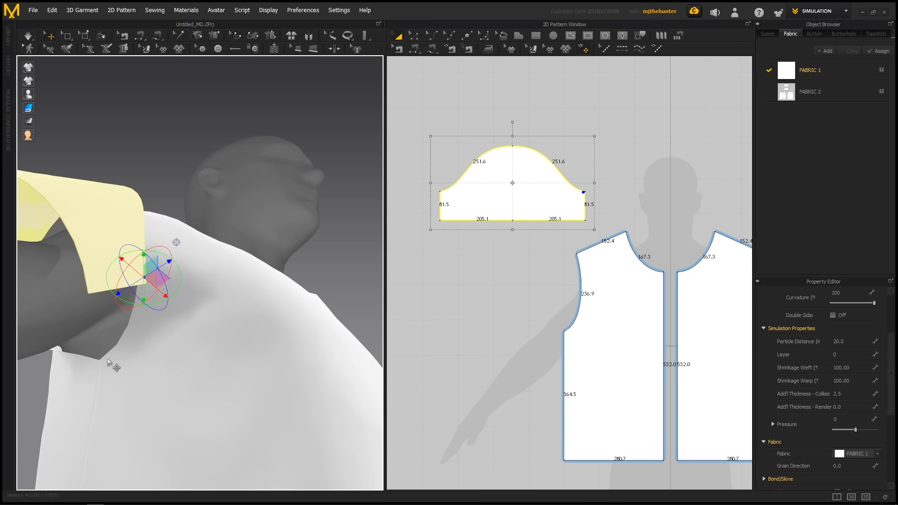
{"action": "left_click", "coordinate": [107, 356]}
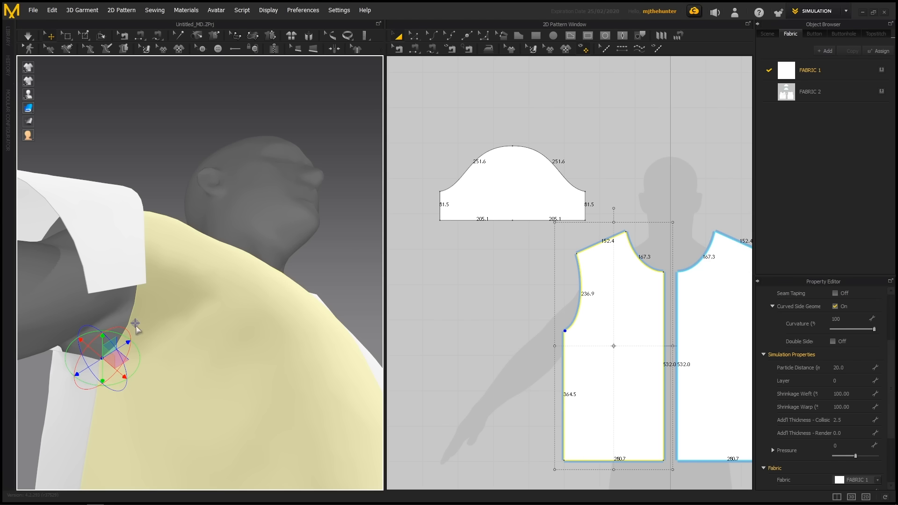
{"action": "right_click_drag", "start_coordinate": [135, 324], "coordinate": [84, 264]}
{"action": "middle_click_drag", "start_coordinate": [573, 213], "coordinate": [599, 212]}
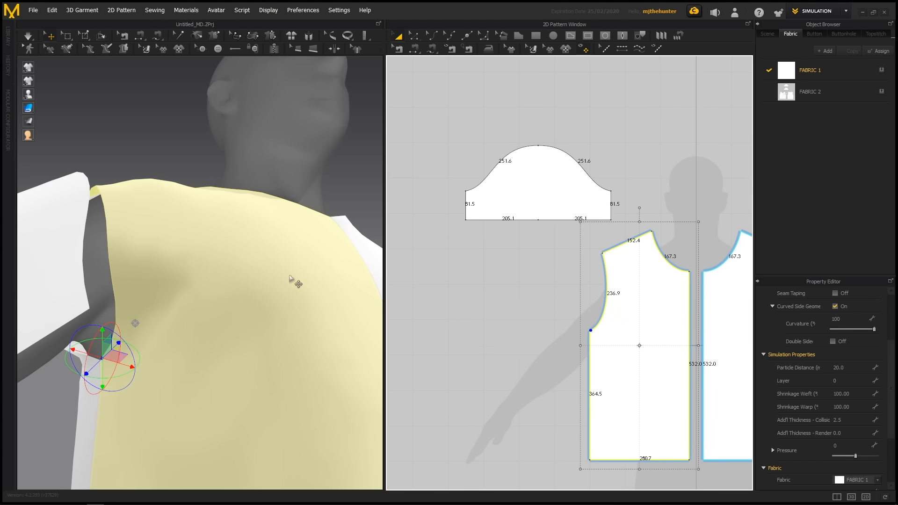
{"action": "left_click", "coordinate": [116, 304]}
{"action": "left_click", "coordinate": [114, 251]}
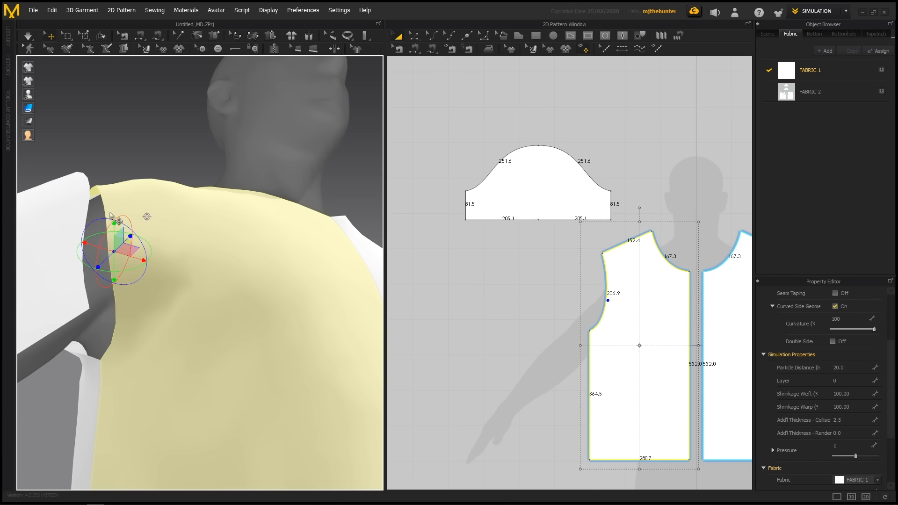
{"action": "left_click", "coordinate": [111, 208]}
{"action": "left_click", "coordinate": [81, 305]}
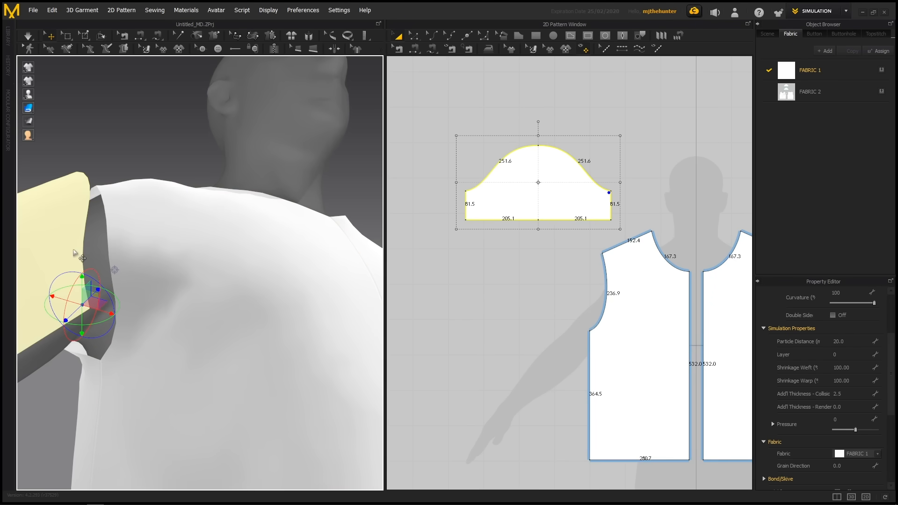
{"action": "right_click_drag", "start_coordinate": [75, 246], "coordinate": [74, 200]}
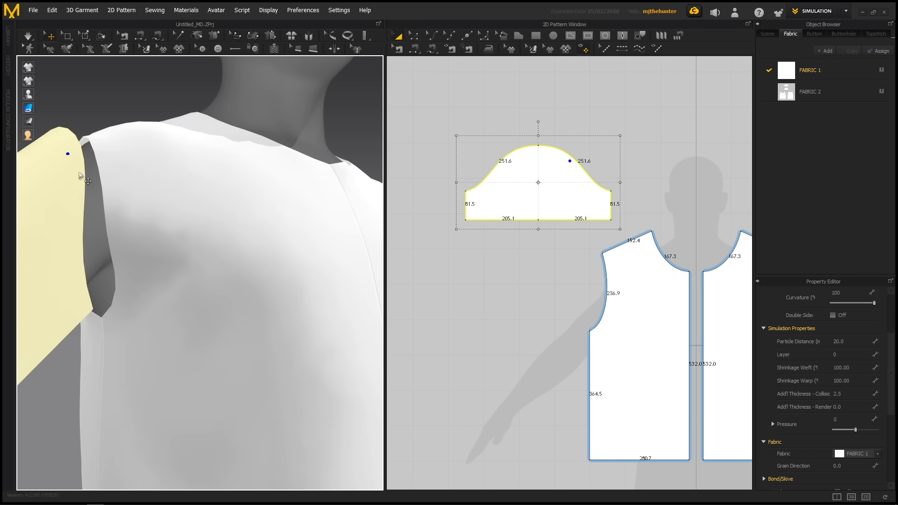
{"action": "scroll", "coordinate": [208, 231], "scroll_direction": "down", "scroll_amount": 2}
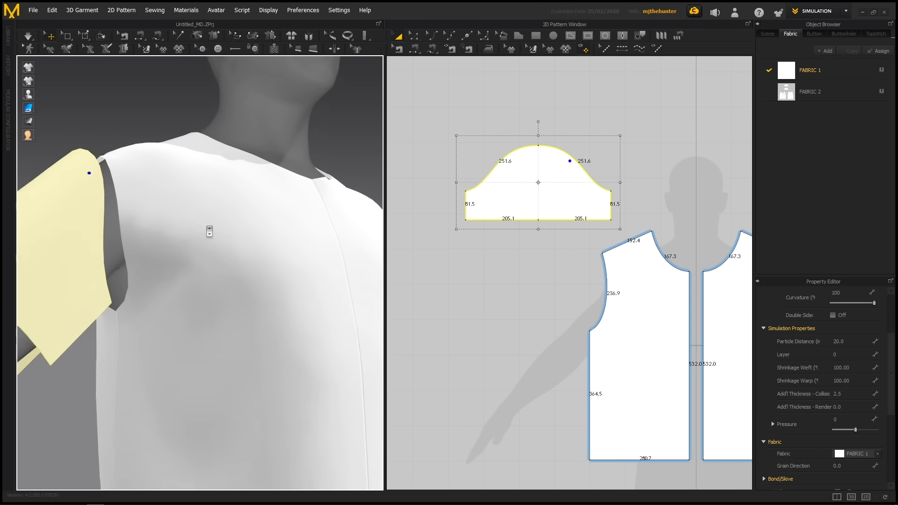
{"action": "right_click_drag", "start_coordinate": [209, 231], "coordinate": [271, 262]}
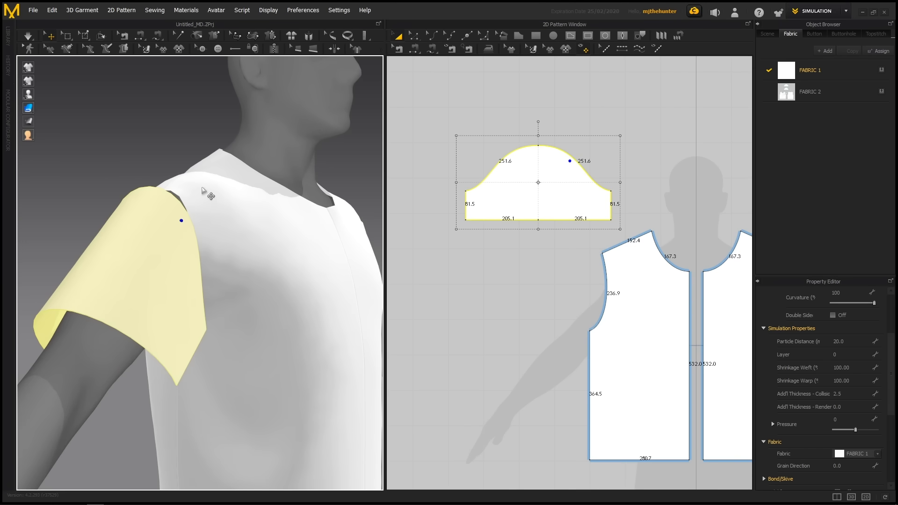
Move the sleeve pattern down beside the front panel's armhole in the 2D layout.
{"action": "left_click", "coordinate": [511, 279]}
{"action": "left_click_drag", "start_coordinate": [549, 191], "coordinate": [492, 296]}
{"action": "left_click", "coordinate": [558, 197]}
{"action": "scroll", "coordinate": [557, 217], "scroll_direction": "down", "scroll_amount": 3}
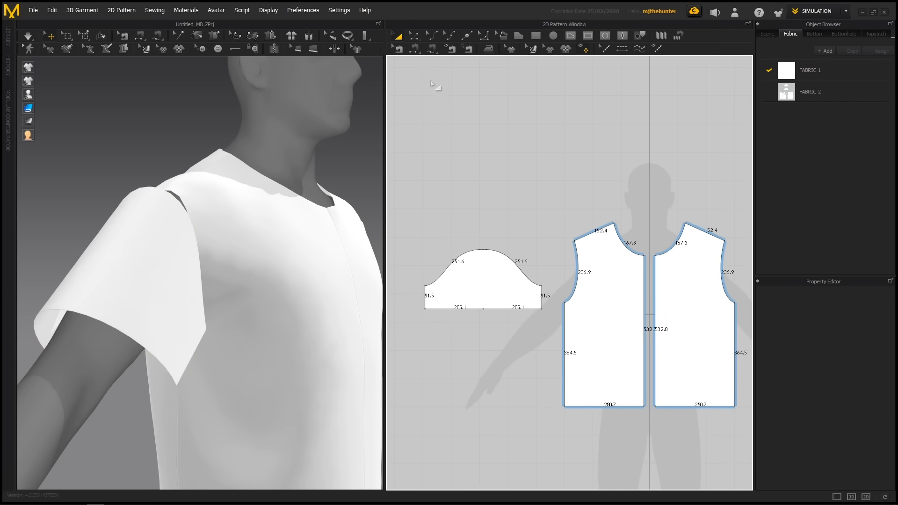
Start M:N Free Sewing and define the full sleeve cap curve, from one underarm corner to the other, as the M side.
{"action": "left_click", "coordinate": [433, 49]}
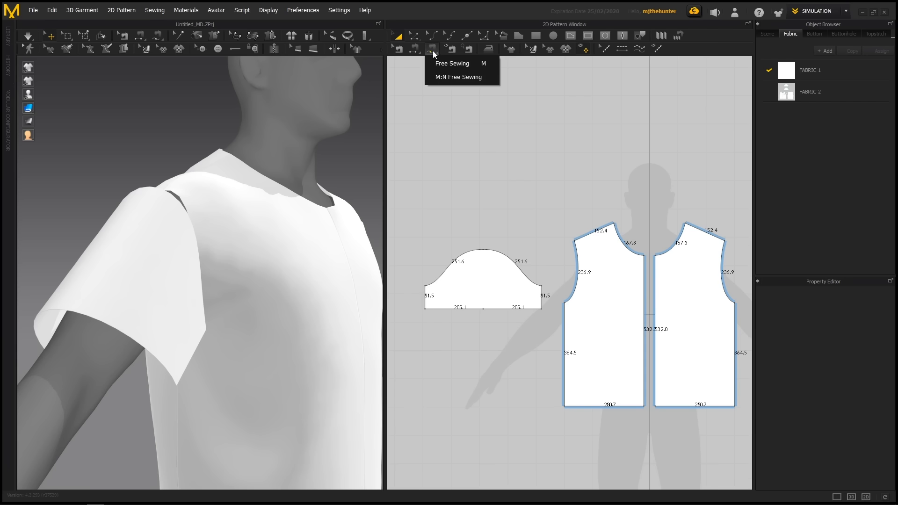
{"action": "left_click", "coordinate": [444, 77]}
{"action": "scroll", "coordinate": [482, 257], "scroll_direction": "up", "scroll_amount": 1}
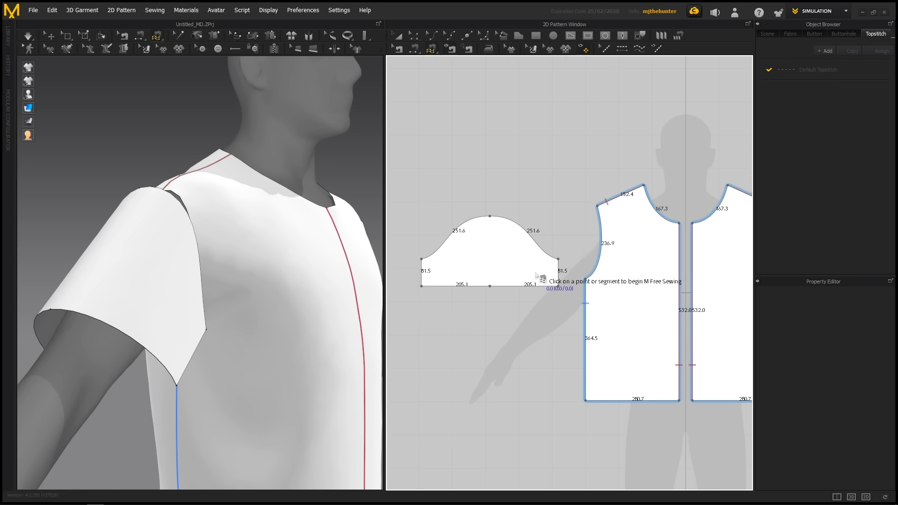
{"action": "left_click", "coordinate": [422, 259]}
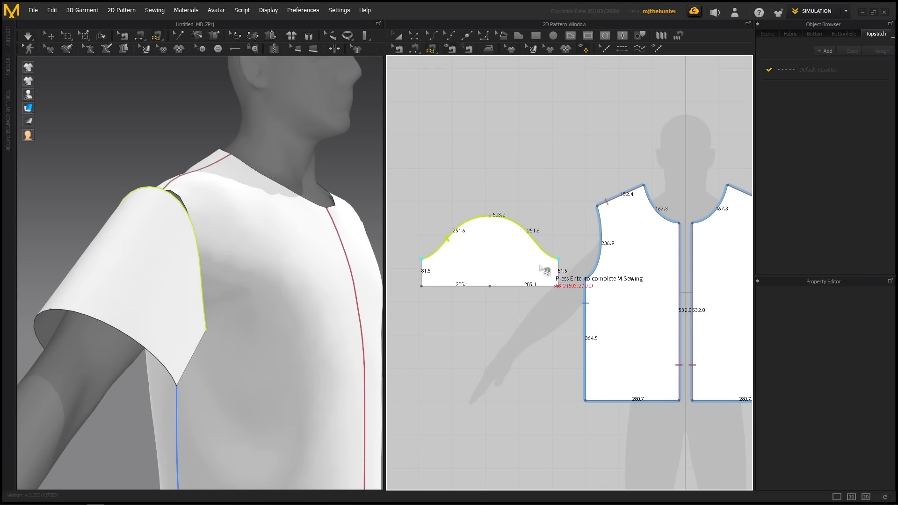
{"action": "left_click", "coordinate": [551, 238]}
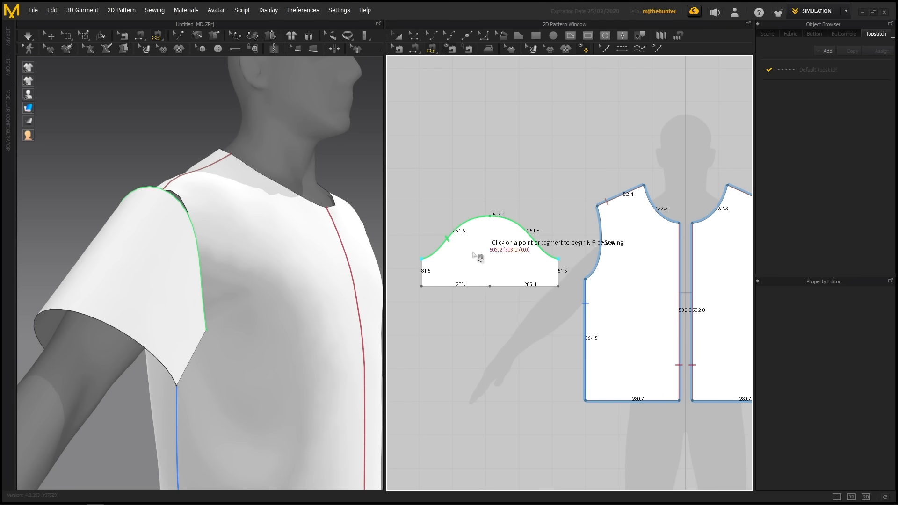
Define the front panel's armhole, from underarm corner to shoulder, as the N side and complete its sewing to the sleeve cap.
{"action": "middle_click_drag", "start_coordinate": [536, 229], "coordinate": [454, 192]}
{"action": "scroll", "coordinate": [457, 196], "scroll_direction": "up", "scroll_amount": 1}
{"action": "scroll", "coordinate": [458, 197], "scroll_direction": "up", "scroll_amount": 1}
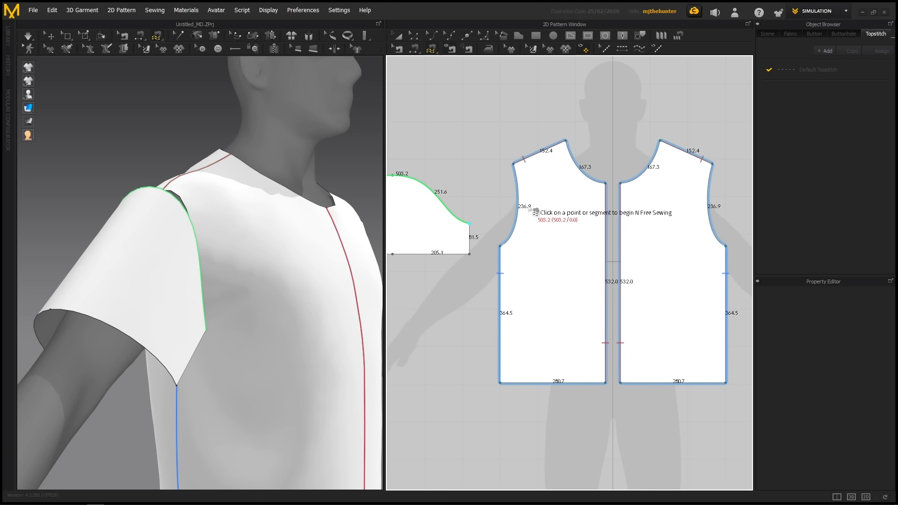
{"action": "left_click", "coordinate": [501, 246]}
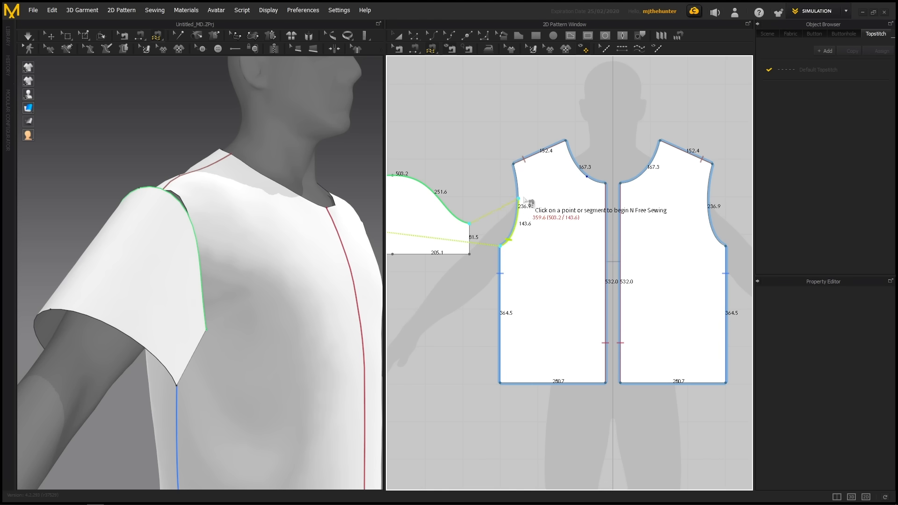
{"action": "left_click", "coordinate": [514, 165]}
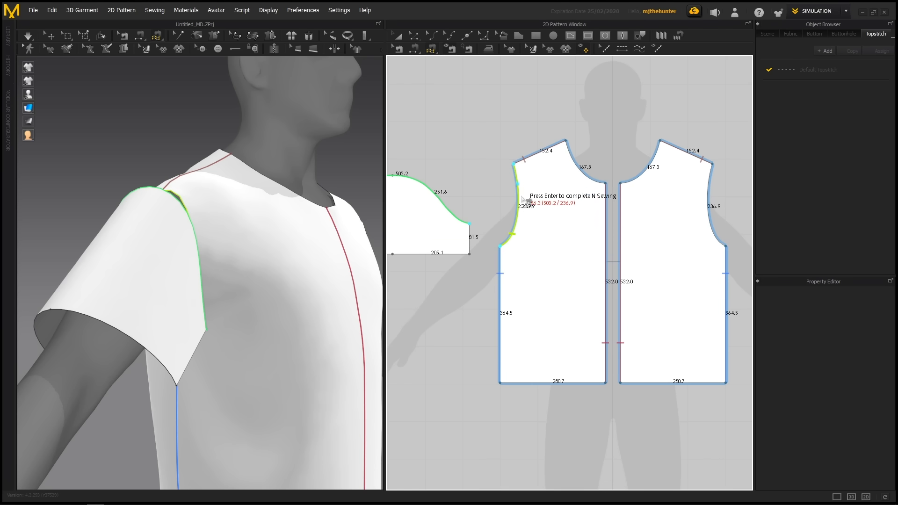
{"action": "key", "text": "Return"}
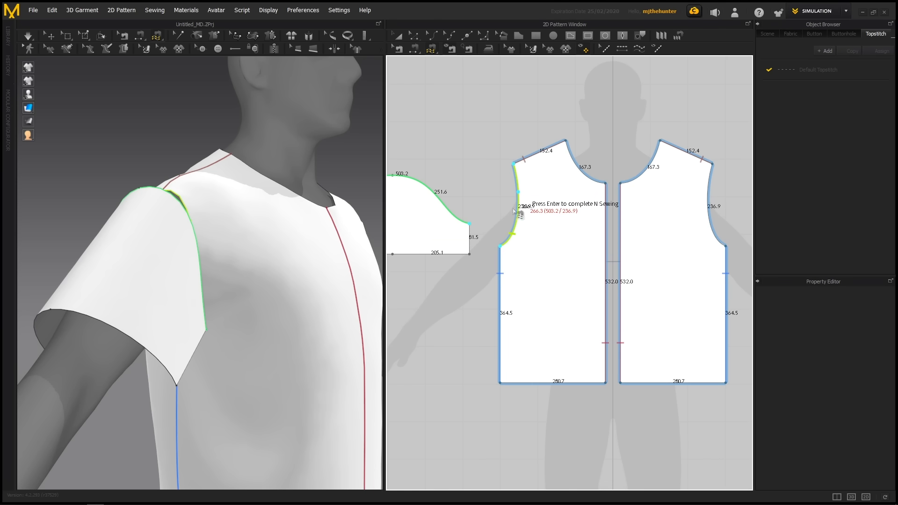
{"action": "middle_click_drag", "start_coordinate": [464, 166], "coordinate": [564, 216]}
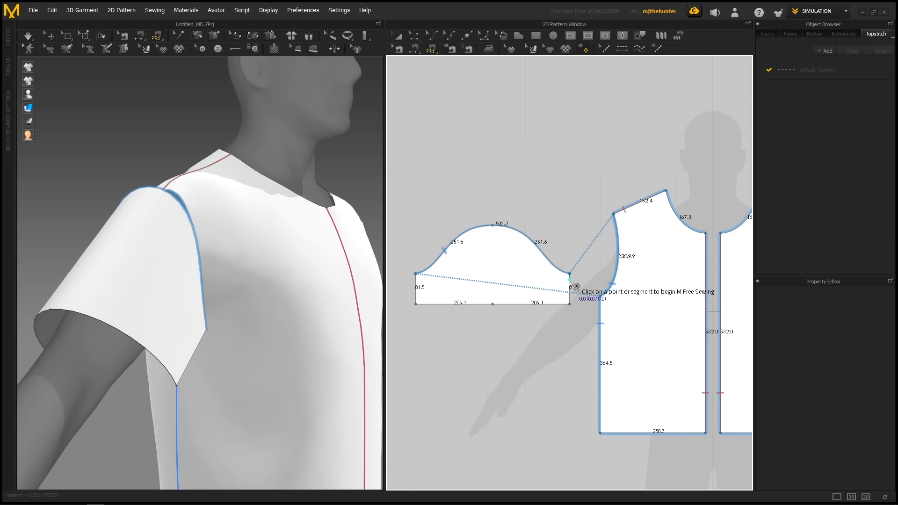
{"action": "middle_click_drag", "start_coordinate": [615, 244], "coordinate": [542, 252]}
Simulate the garment with the sleeve cap sewn only to the front armhole, and inspect the sleeve's drape.
{"action": "right_click_drag", "start_coordinate": [236, 281], "coordinate": [220, 268]}
{"action": "key", "text": "space"}
{"action": "scroll", "coordinate": [237, 260], "scroll_direction": "down", "scroll_amount": 3}
{"action": "left_click_drag", "start_coordinate": [220, 268], "coordinate": [309, 225]}
{"action": "right_click_drag", "start_coordinate": [308, 224], "coordinate": [211, 220]}
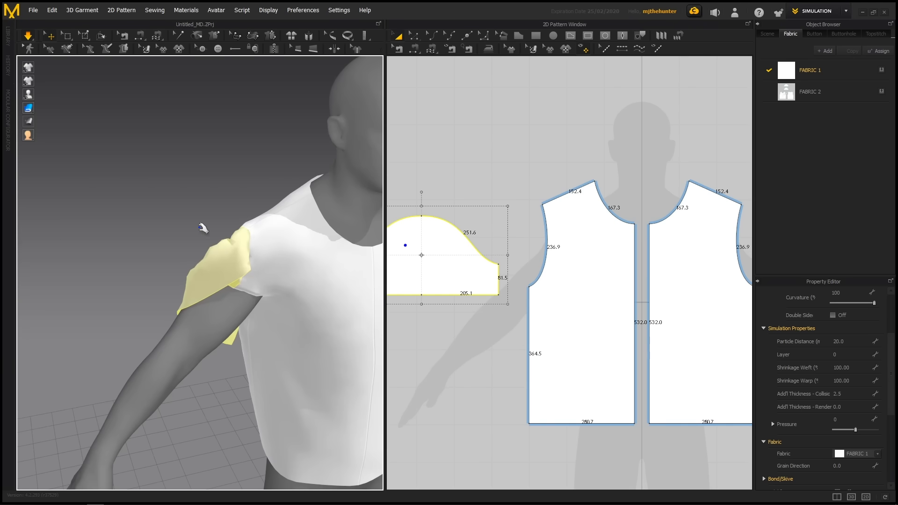
Undo the simulation and the sleeve's sewing to the front armhole, and clear the selection.
{"action": "left_click", "coordinate": [239, 245]}
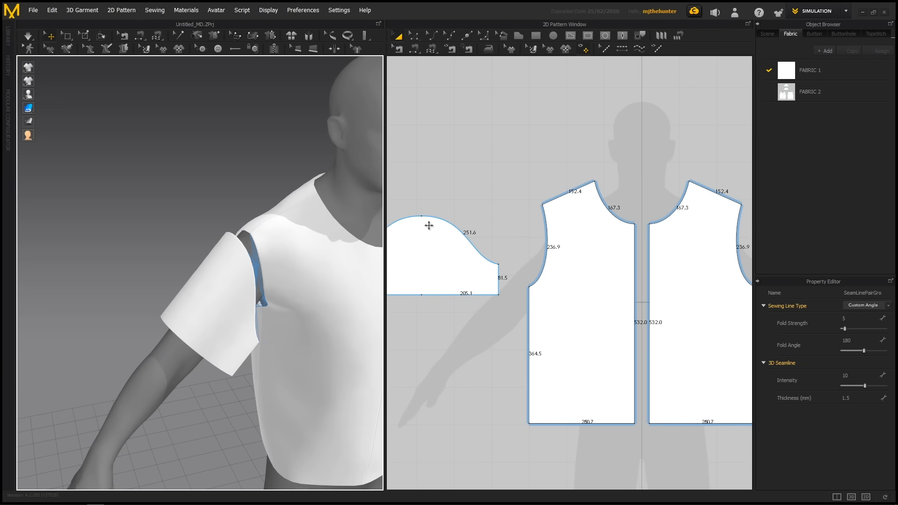
{"action": "middle_click_drag", "start_coordinate": [440, 231], "coordinate": [484, 227]}
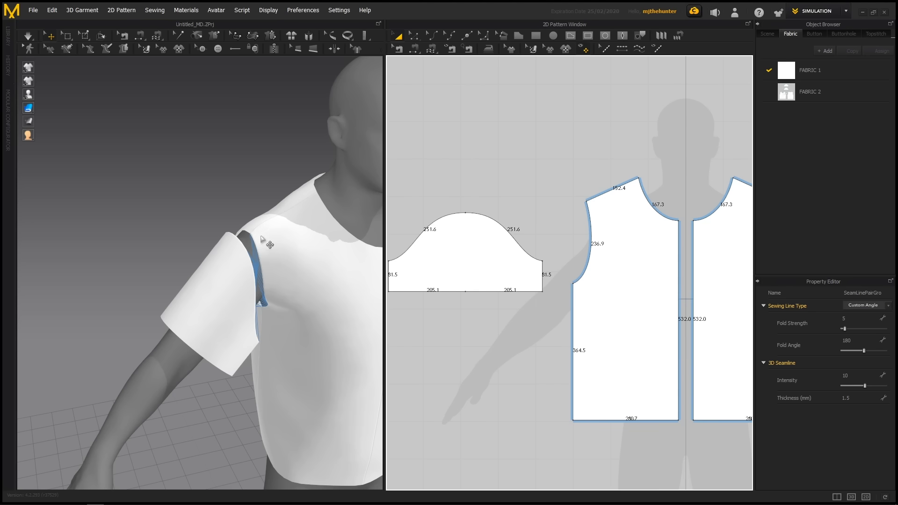
{"action": "right_click_drag", "start_coordinate": [269, 232], "coordinate": [256, 236]}
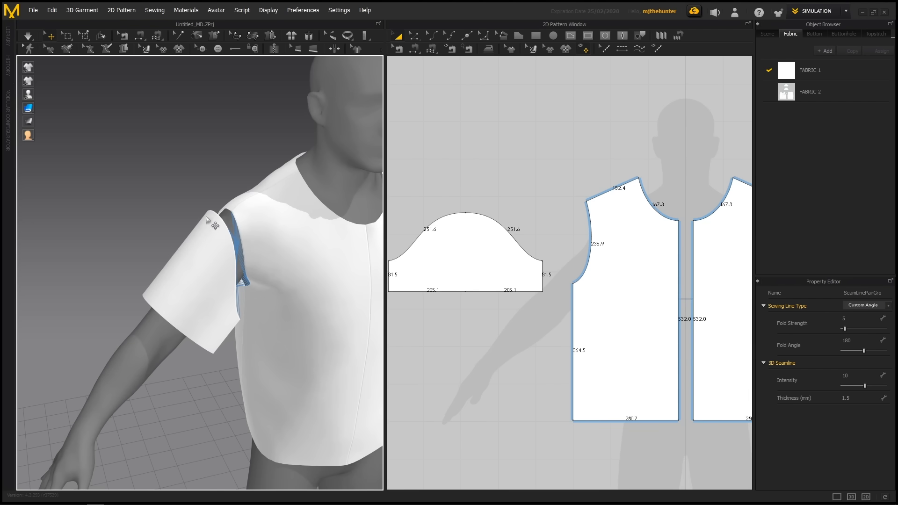
{"action": "key", "text": "Escape"}
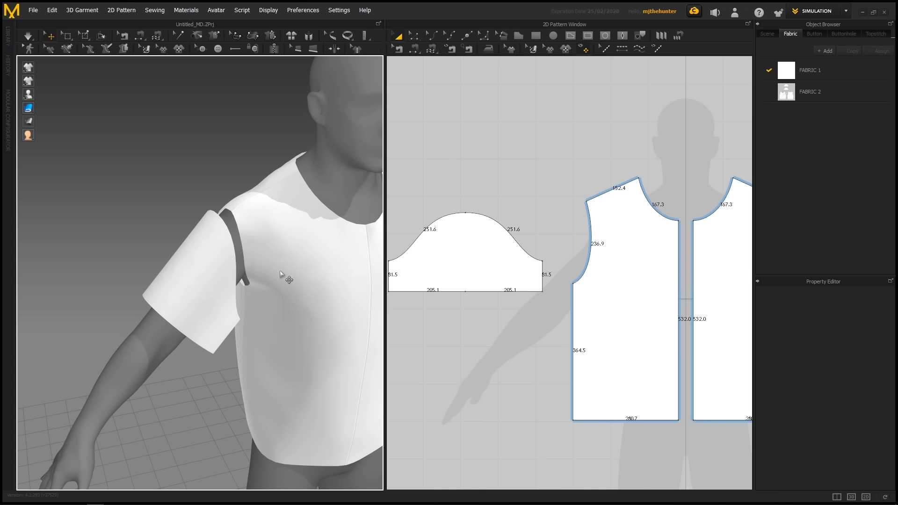
{"action": "mouse_move", "coordinate": [560, 238]}
{"action": "middle_mouse_down"}
{"action": "mouse_move", "coordinate": [572, 243]}
{"action": "mouse_move", "coordinate": [554, 228]}
{"action": "middle_mouse_up"}
{"action": "scroll", "coordinate": [572, 244], "scroll_direction": "down", "scroll_amount": 1}
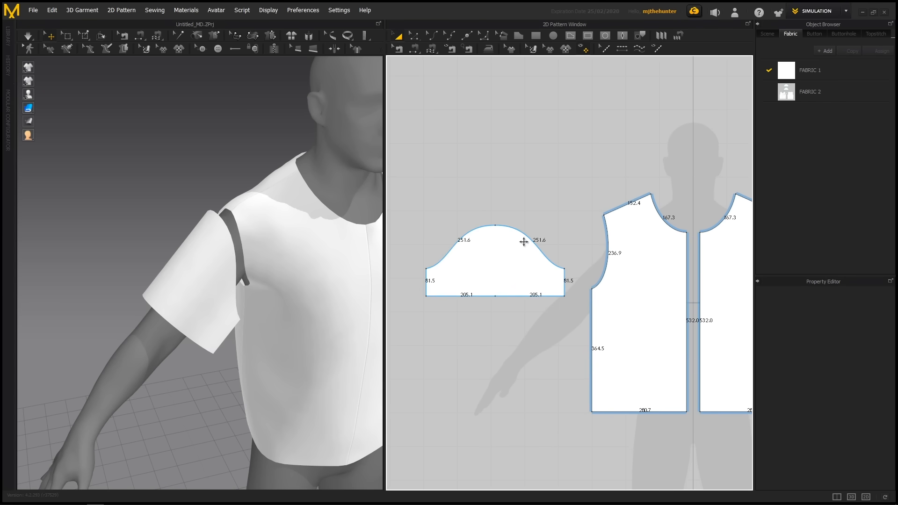
Examine the armhole from beneath the right arm, where the front and back panels meet at the side seam.
{"action": "right_click_drag", "start_coordinate": [315, 306], "coordinate": [279, 233]}
{"action": "right_click_drag", "start_coordinate": [259, 259], "coordinate": [219, 296]}
{"action": "scroll", "coordinate": [255, 252], "scroll_direction": "up", "scroll_amount": 2}
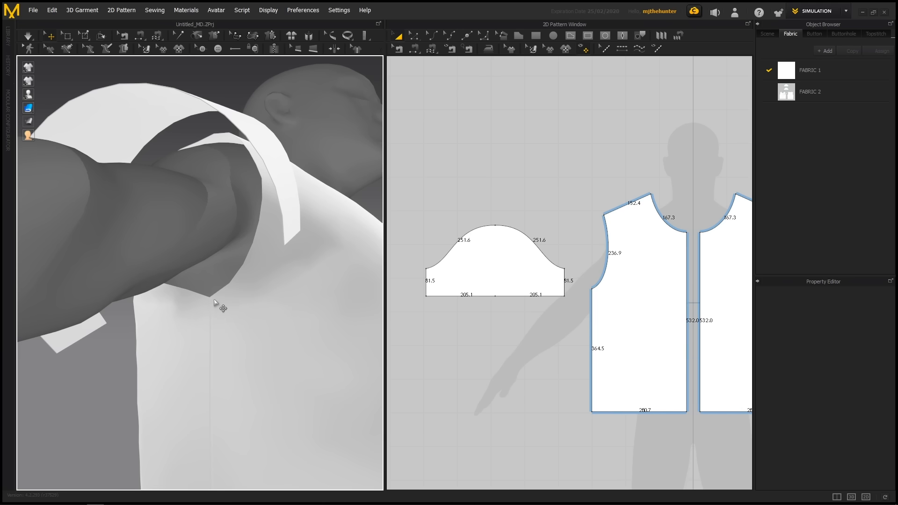
{"action": "left_click", "coordinate": [214, 302]}
{"action": "left_click", "coordinate": [125, 356]}
{"action": "right_click_drag", "start_coordinate": [215, 297], "coordinate": [319, 268]}
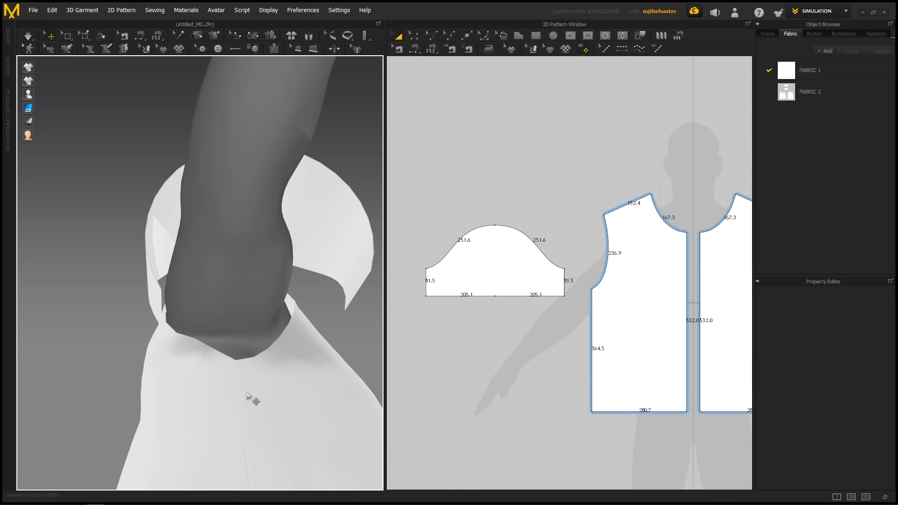
{"action": "right_click_drag", "start_coordinate": [290, 337], "coordinate": [239, 343]}
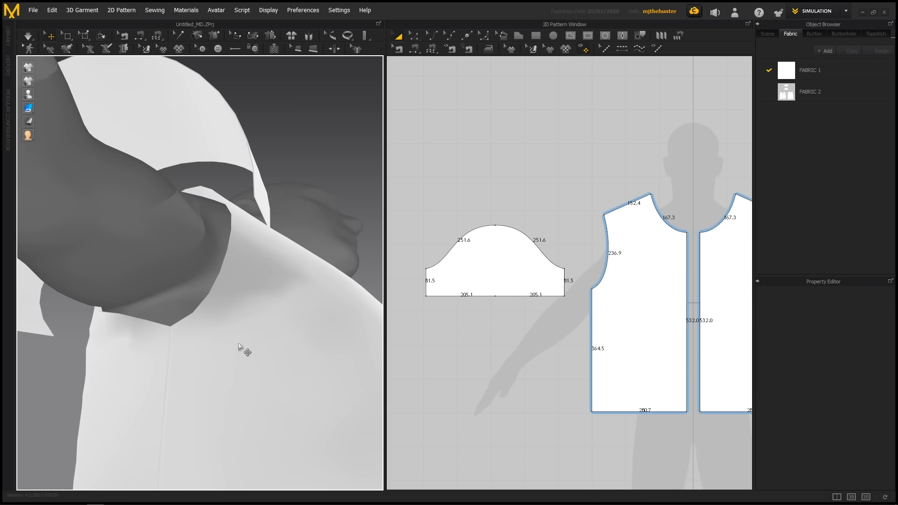
Start M:N Free Sewing and compare the sleeve's underarm corners with the armhole of the front and back panels.
{"action": "left_click", "coordinate": [431, 48]}
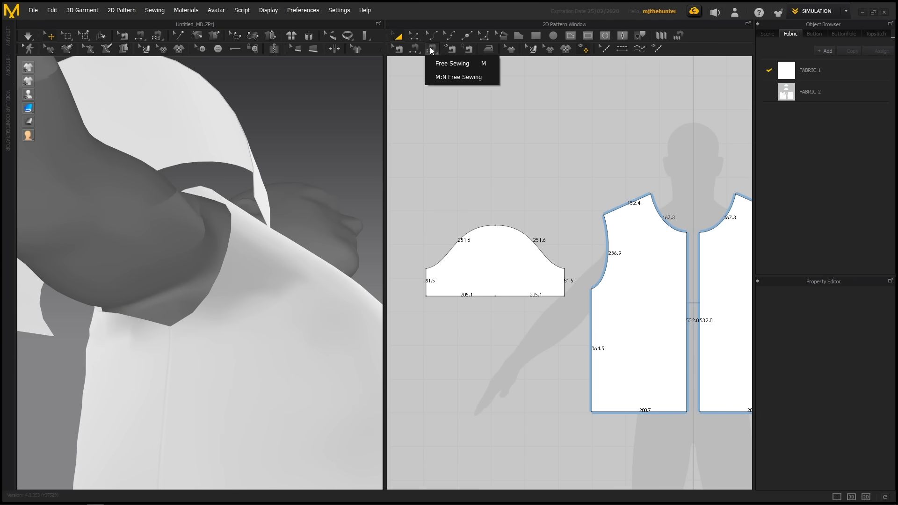
{"action": "left_click", "coordinate": [451, 78]}
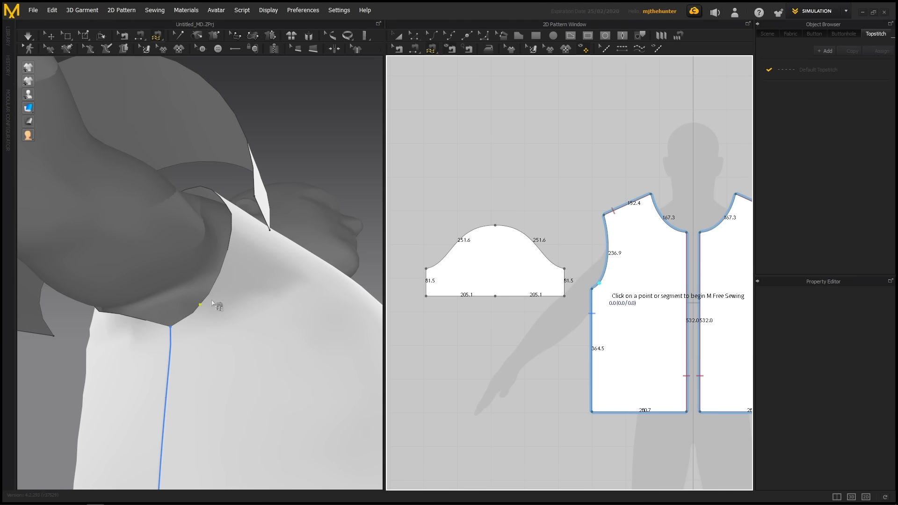
{"action": "right_click_drag", "start_coordinate": [241, 252], "coordinate": [205, 243]}
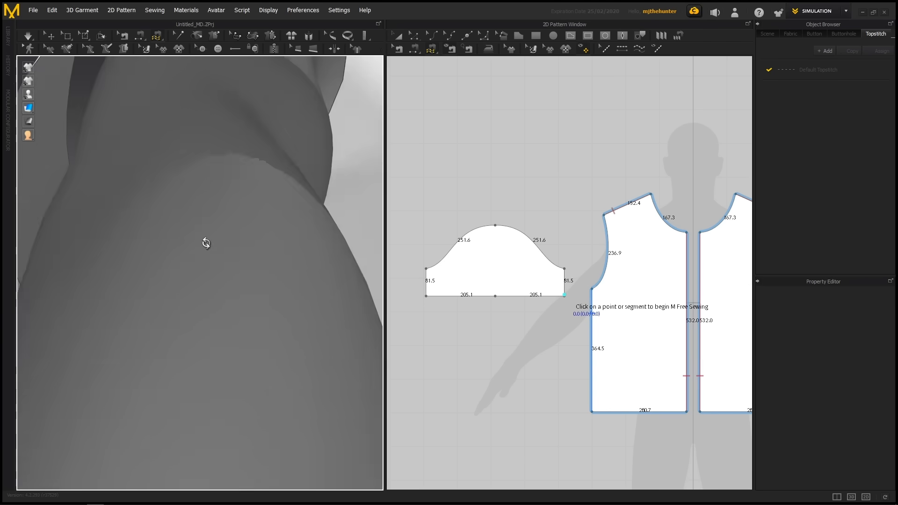
{"action": "scroll", "coordinate": [205, 242], "scroll_direction": "down", "scroll_amount": 5}
{"action": "right_click_drag", "start_coordinate": [260, 151], "coordinate": [219, 201]}
{"action": "scroll", "coordinate": [477, 217], "scroll_direction": "down", "scroll_amount": 6}
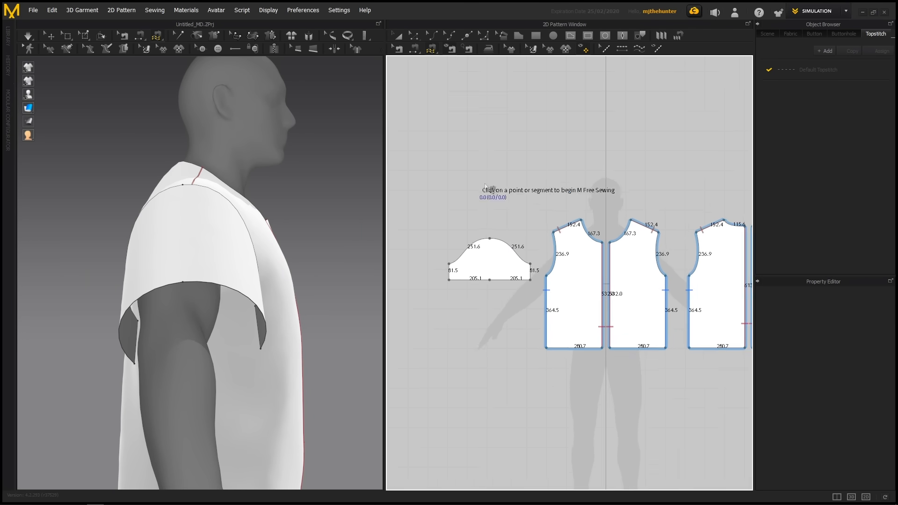
{"action": "scroll", "coordinate": [489, 190], "scroll_direction": "up", "scroll_amount": 1}
{"action": "middle_click_drag", "start_coordinate": [478, 194], "coordinate": [485, 186]}
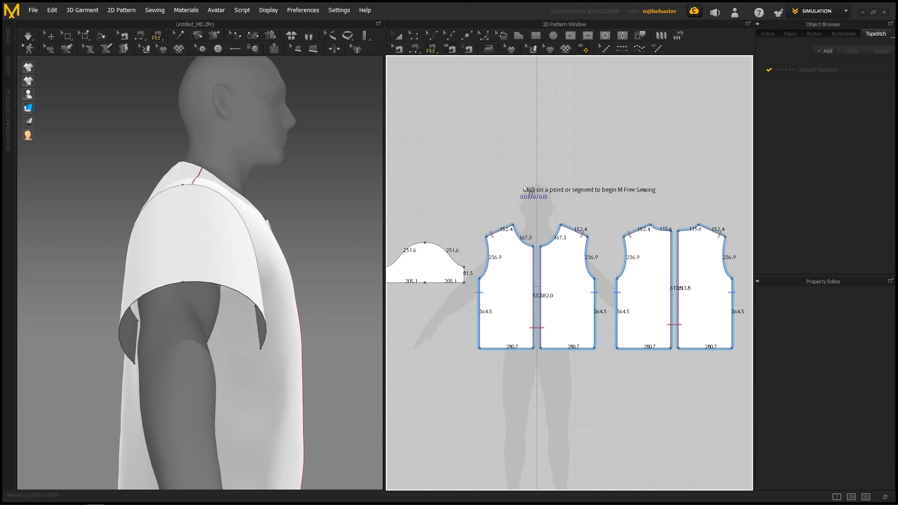
{"action": "right_click_drag", "start_coordinate": [283, 203], "coordinate": [258, 172]}
{"action": "scroll", "coordinate": [276, 276], "scroll_direction": "up", "scroll_amount": 3}
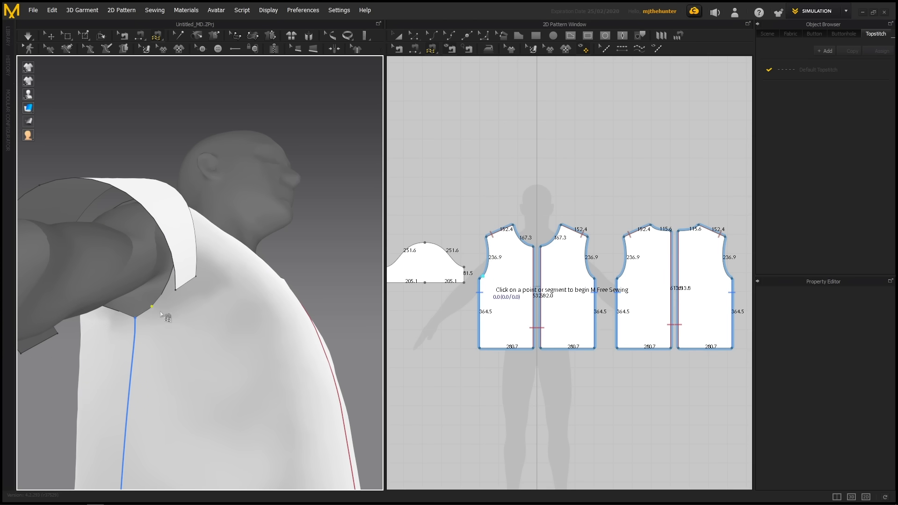
{"action": "left_click", "coordinate": [480, 279]}
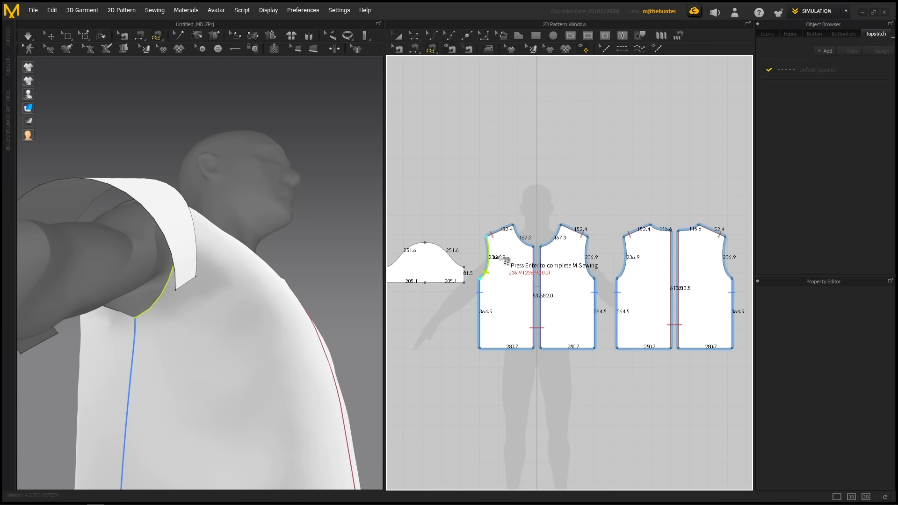
{"action": "right_click_drag", "start_coordinate": [357, 219], "coordinate": [281, 275]}
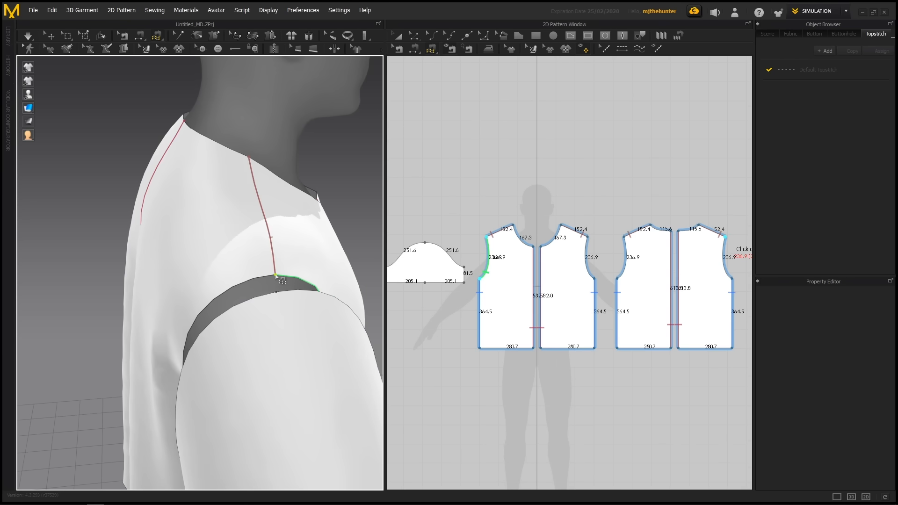
{"action": "left_click", "coordinate": [276, 277]}
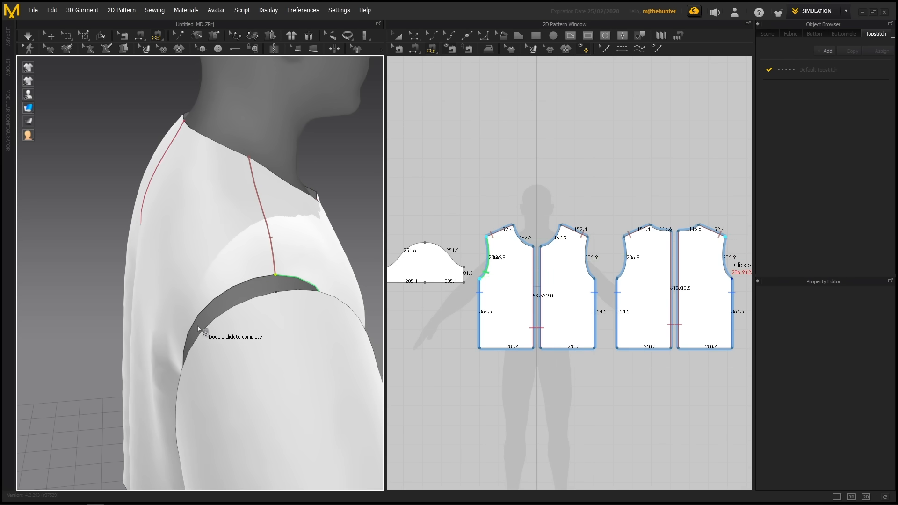
{"action": "right_click_drag", "start_coordinate": [198, 322], "coordinate": [276, 196]}
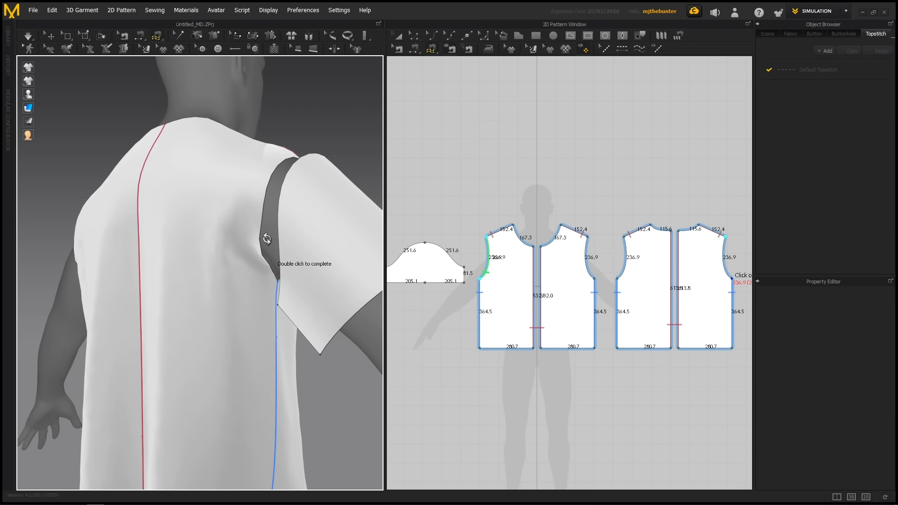
{"action": "key", "text": "Escape"}
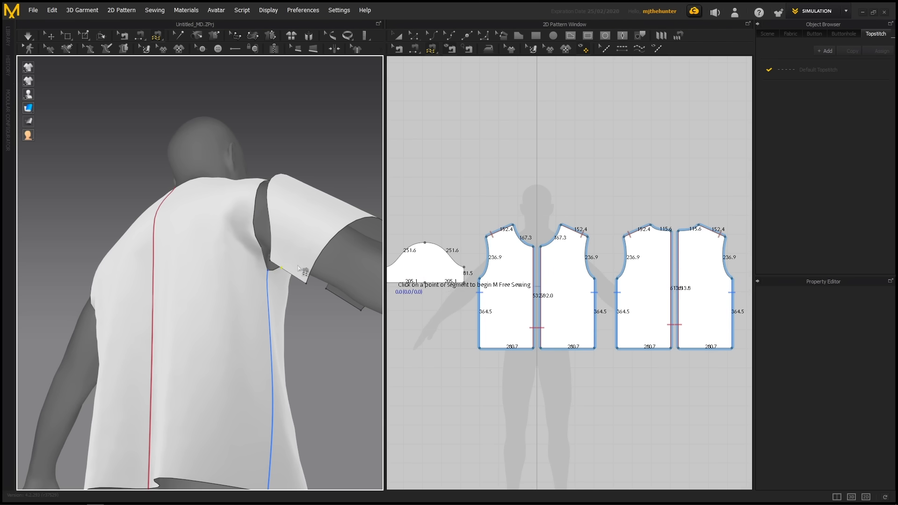
Define the full sleeve cap curve as the M side, starting at the underarm corner nearest the front panel.
{"action": "right_click_drag", "start_coordinate": [300, 270], "coordinate": [209, 265]}
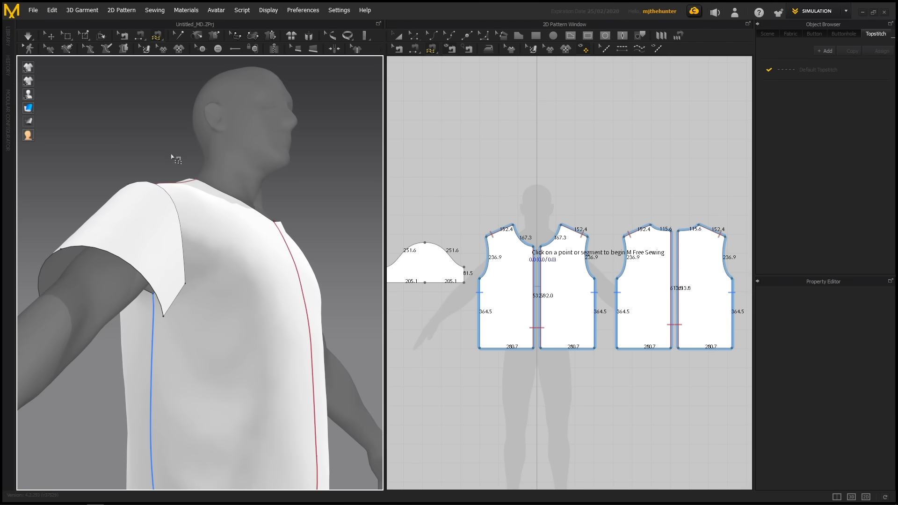
{"action": "right_click_drag", "start_coordinate": [171, 156], "coordinate": [234, 250]}
{"action": "right_click_drag", "start_coordinate": [226, 199], "coordinate": [258, 329]}
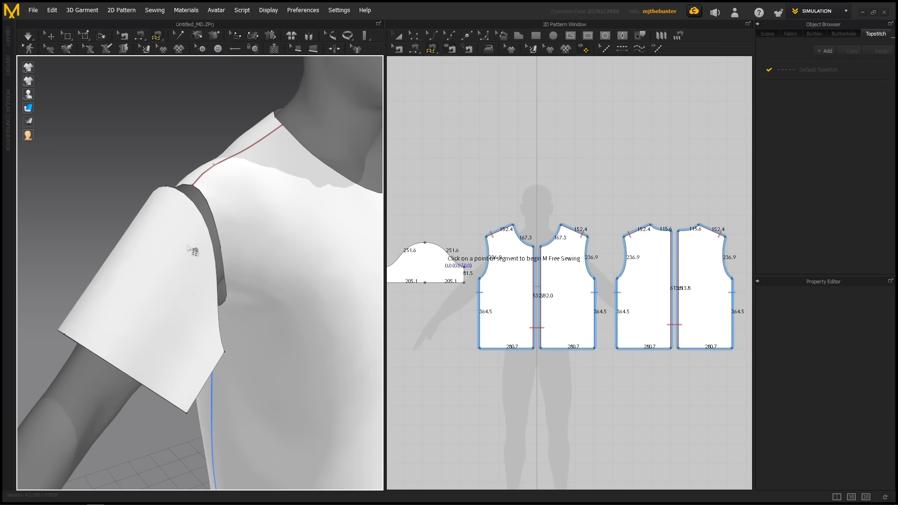
{"action": "right_click_drag", "start_coordinate": [206, 338], "coordinate": [187, 276]}
{"action": "scroll", "coordinate": [434, 239], "scroll_direction": "up", "scroll_amount": 1}
{"action": "middle_click_drag", "start_coordinate": [434, 239], "coordinate": [493, 239]}
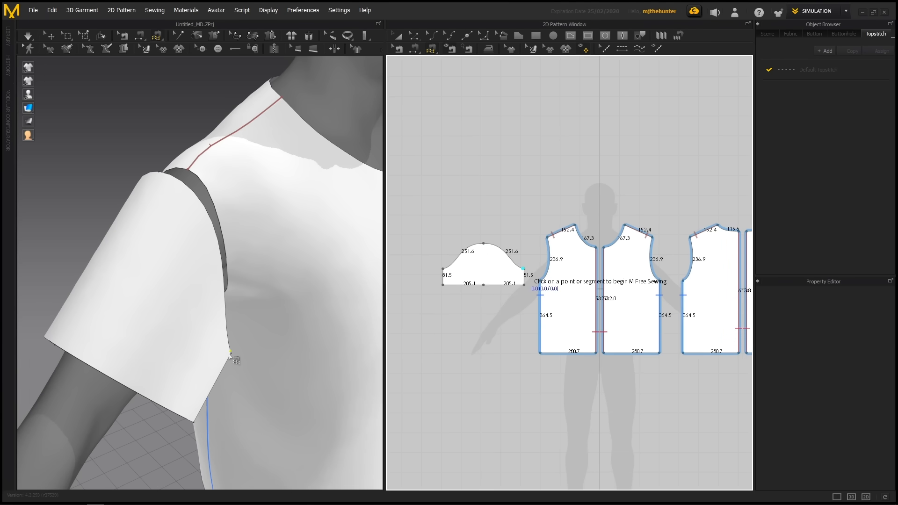
{"action": "left_click", "coordinate": [524, 269]}
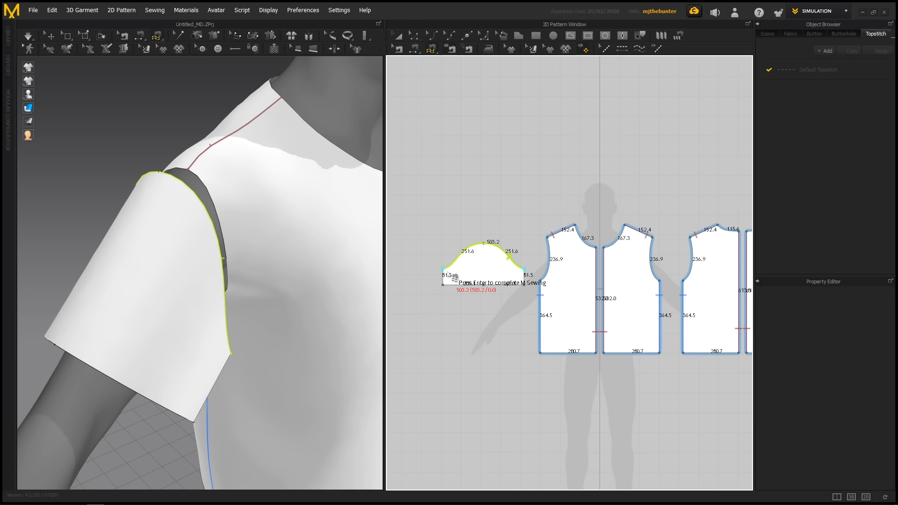
{"action": "key", "text": "Return"}
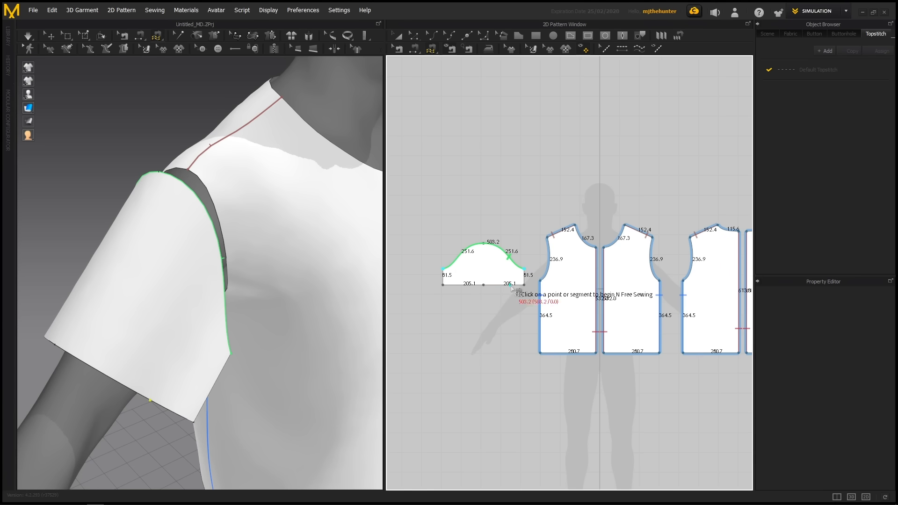
Define the N side of the sleeve sewing along the front panel's armhole up to the shoulder, continuing down the back panel's armhole.
{"action": "mouse_move", "coordinate": [220, 292]}
{"action": "right_mouse_down"}
{"action": "mouse_move", "coordinate": [192, 292]}
{"action": "mouse_move", "coordinate": [224, 294]}
{"action": "mouse_move", "coordinate": [214, 314]}
{"action": "mouse_move", "coordinate": [234, 263]}
{"action": "mouse_move", "coordinate": [209, 278]}
{"action": "right_mouse_up"}
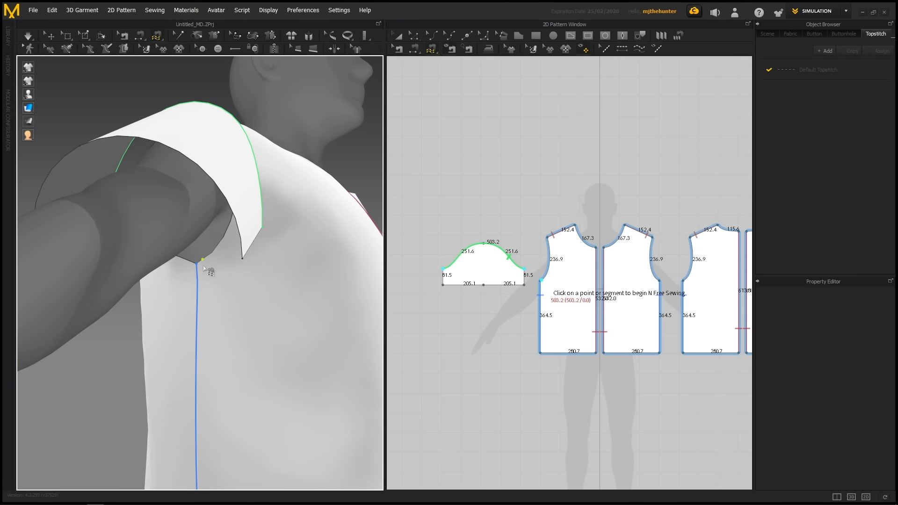
{"action": "scroll", "coordinate": [478, 248], "scroll_direction": "down", "scroll_amount": 3}
{"action": "middle_click_drag", "start_coordinate": [553, 257], "coordinate": [449, 252]}
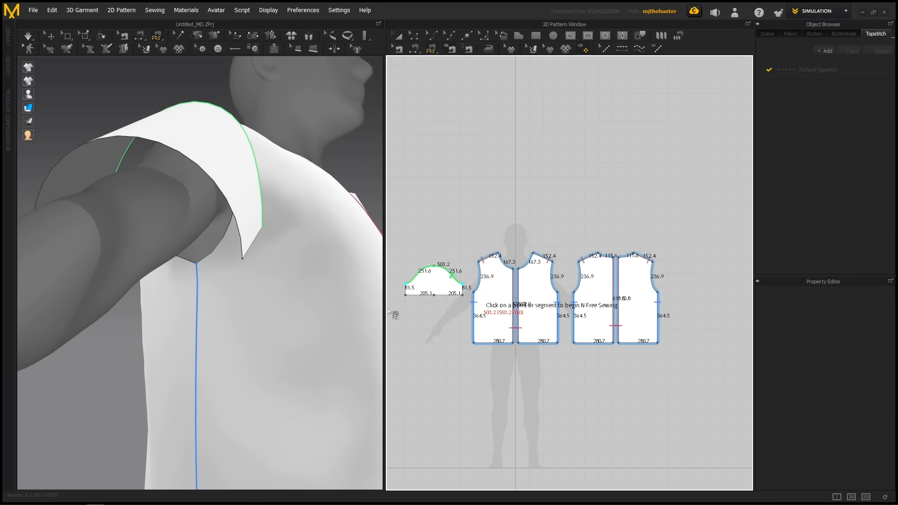
{"action": "left_click", "coordinate": [474, 293]}
{"action": "left_click", "coordinate": [480, 262]}
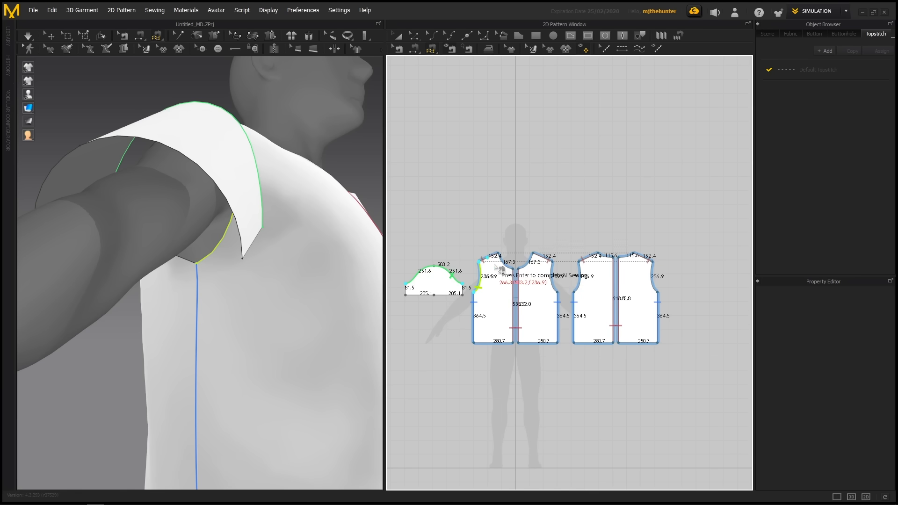
{"action": "left_click", "coordinate": [653, 263]}
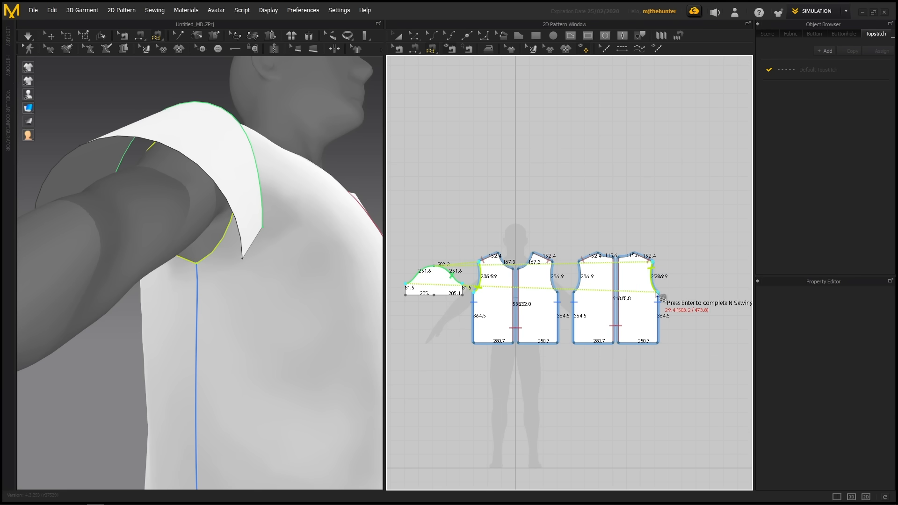
{"action": "left_click", "coordinate": [657, 292]}
Complete the M:N Free Sewing of the sleeve cap to the combined armhole and simulate the garment.
{"action": "middle_click_drag", "start_coordinate": [675, 252], "coordinate": [626, 243]}
{"action": "scroll", "coordinate": [627, 244], "scroll_direction": "up", "scroll_amount": 5}
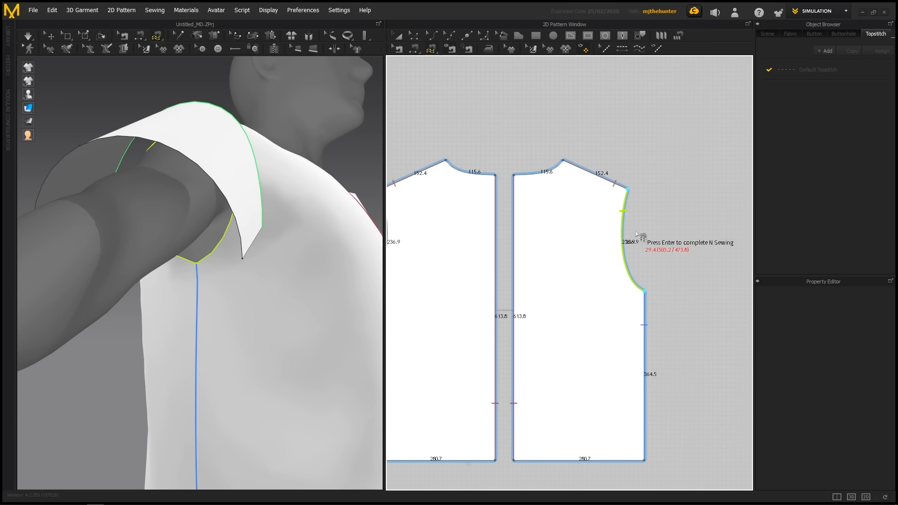
{"action": "scroll", "coordinate": [280, 231], "scroll_direction": "down", "scroll_amount": 3}
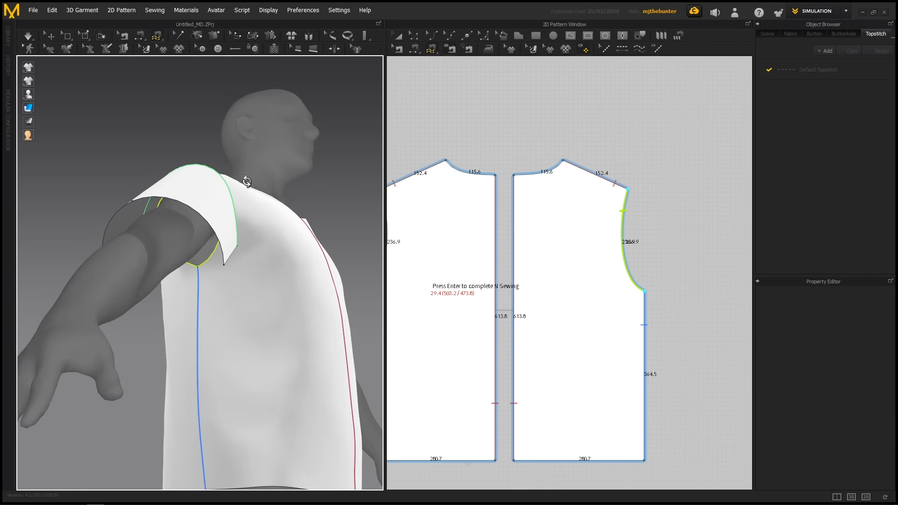
{"action": "right_click_drag", "start_coordinate": [245, 180], "coordinate": [263, 230]}
{"action": "scroll", "coordinate": [255, 213], "scroll_direction": "down", "scroll_amount": 2}
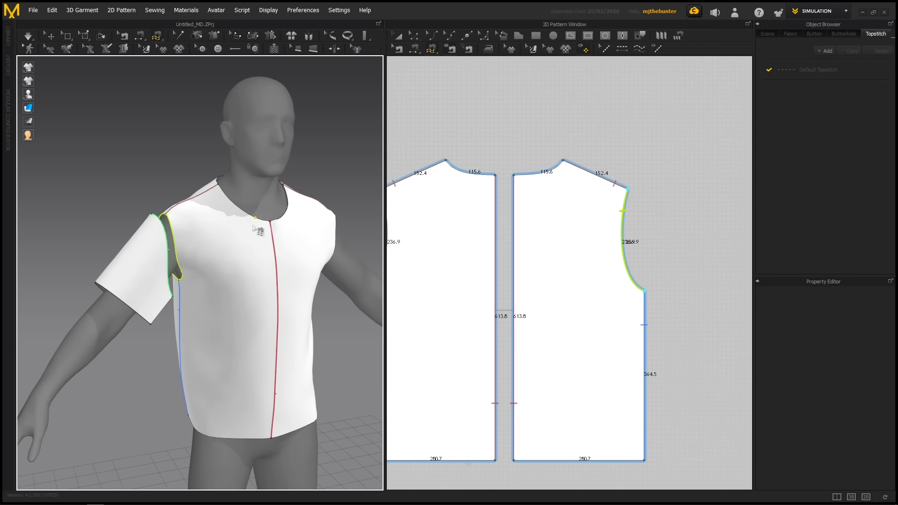
{"action": "key", "text": "space"}
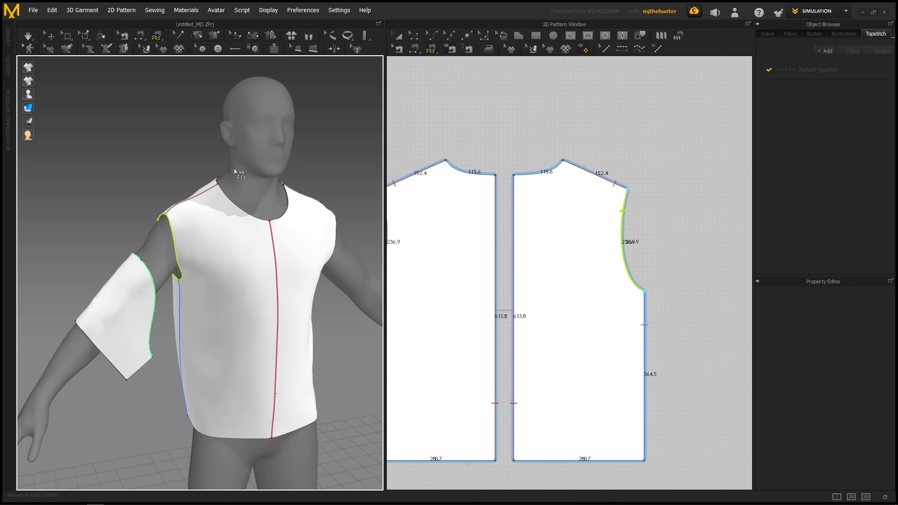
{"action": "key", "text": "Return"}
{"action": "middle_click_drag", "start_coordinate": [245, 225], "coordinate": [274, 232]}
{"action": "key", "text": "space"}
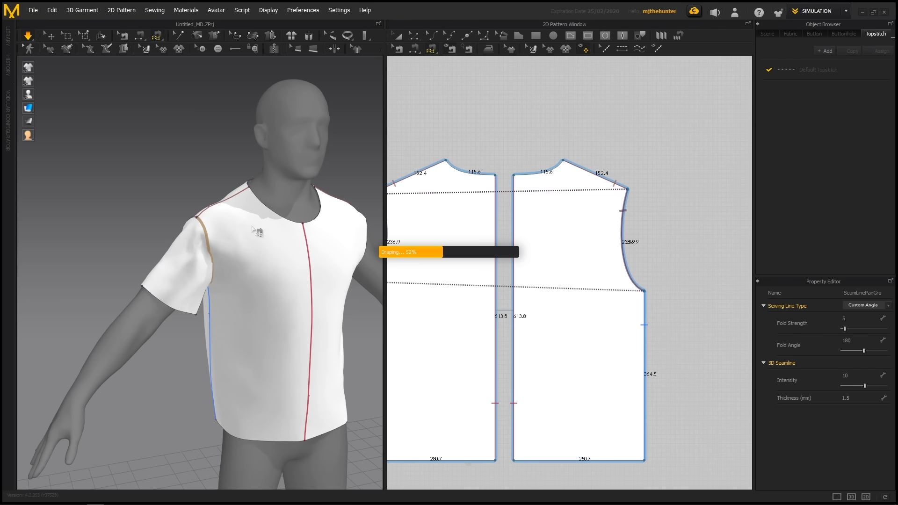
Sew the sleeve's two underarm edges together beneath the right arm and simulate the T-shirt.
{"action": "right_click_drag", "start_coordinate": [244, 222], "coordinate": [267, 267]}
{"action": "right_click_drag", "start_coordinate": [242, 346], "coordinate": [242, 319]}
{"action": "left_click", "coordinate": [231, 338]}
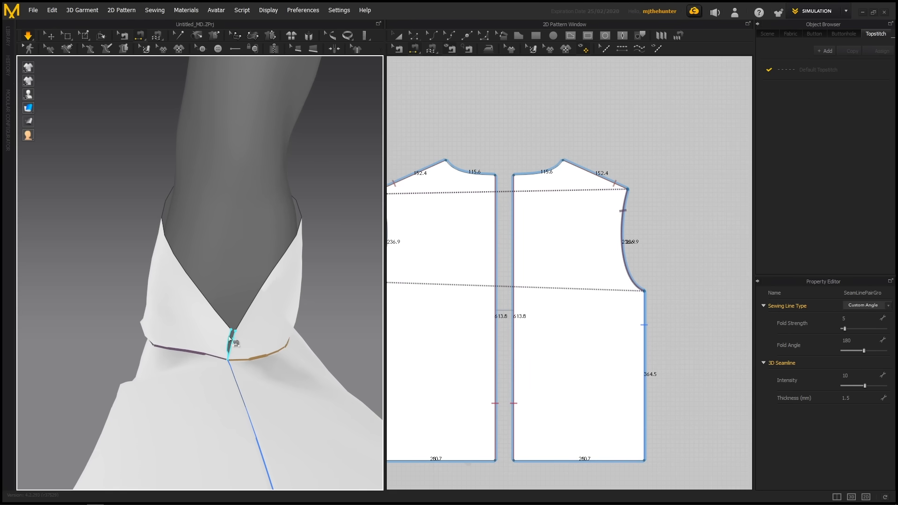
{"action": "key", "text": "space"}
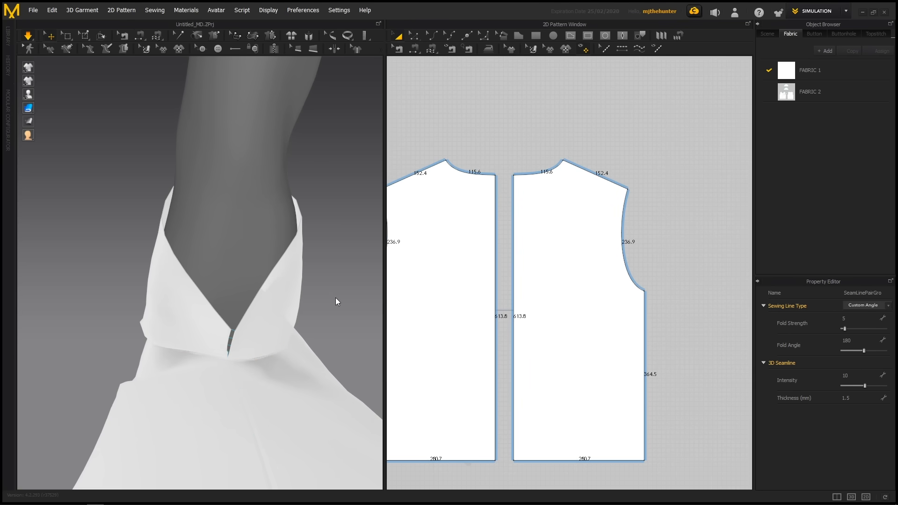
{"action": "right_click_drag", "start_coordinate": [328, 284], "coordinate": [121, 281]}
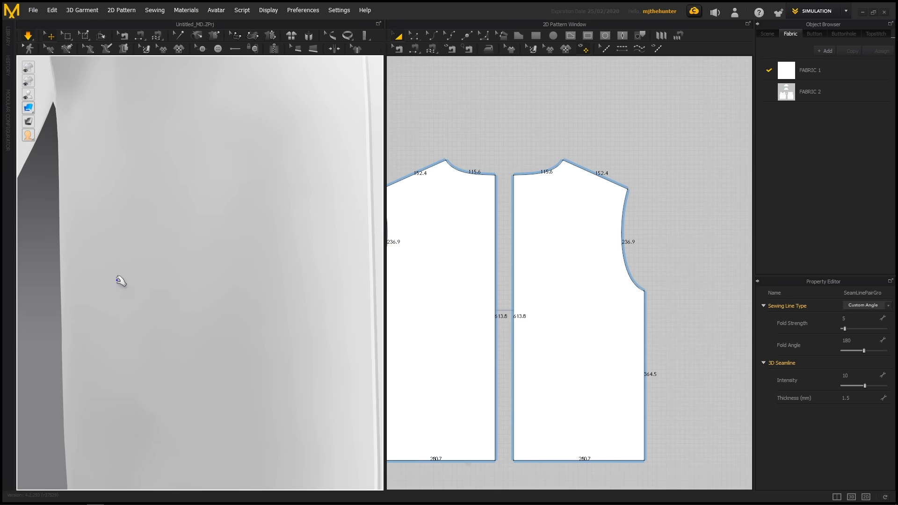
{"action": "scroll", "coordinate": [140, 263], "scroll_direction": "down", "scroll_amount": 6}
{"action": "mouse_move", "coordinate": [154, 231]}
{"action": "left_mouse_down"}
{"action": "mouse_move", "coordinate": [131, 218]}
{"action": "mouse_move", "coordinate": [147, 231]}
{"action": "left_mouse_up"}
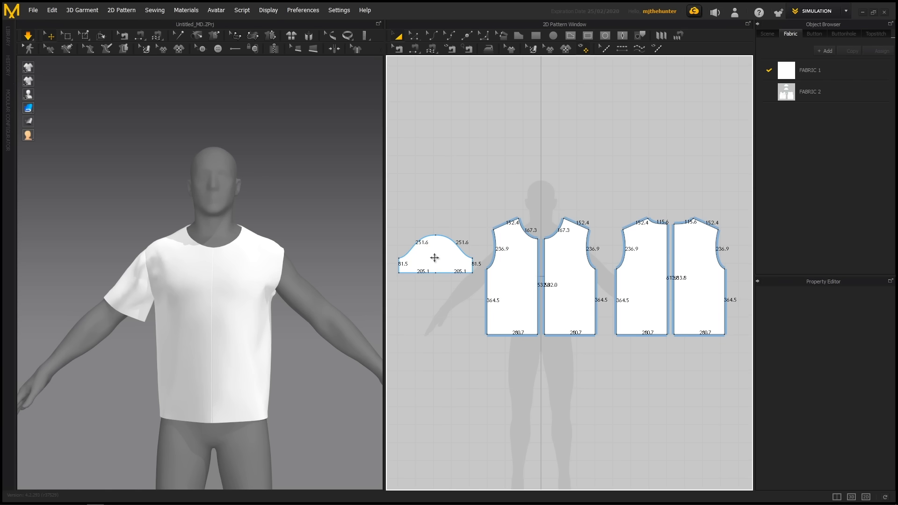
Clone the sleeve as a Symmetric Pattern (with Sewing) and place the copy directly above the original in the 2D pattern layout.
{"action": "left_click", "coordinate": [438, 255]}
{"action": "right_click", "coordinate": [450, 260]}
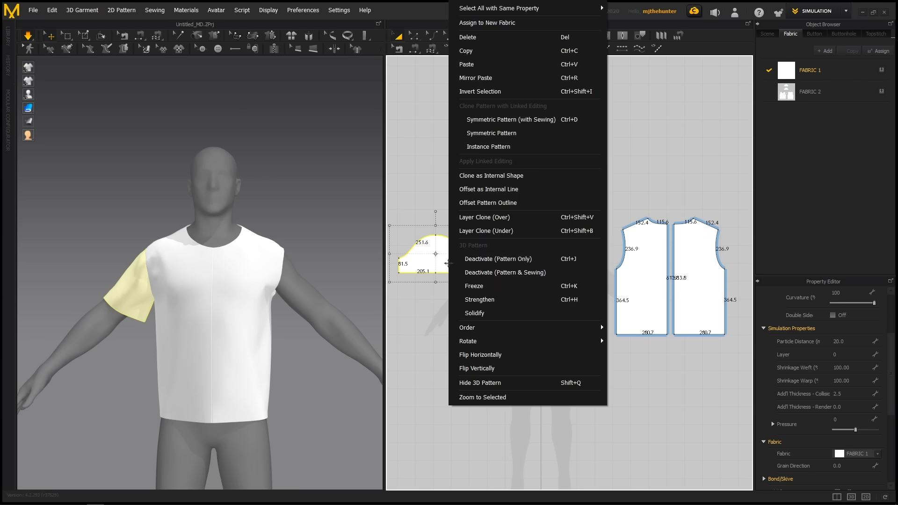
{"action": "left_click", "coordinate": [495, 119]}
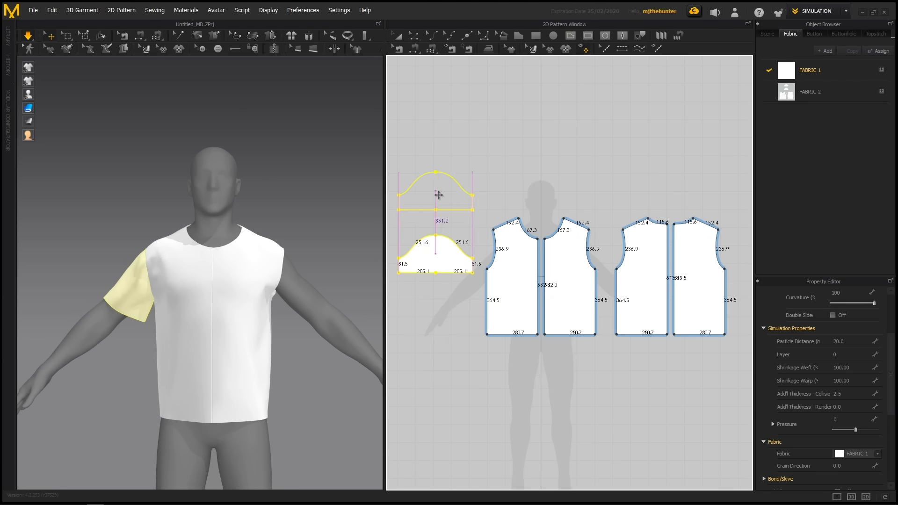
{"action": "left_click", "coordinate": [436, 192]}
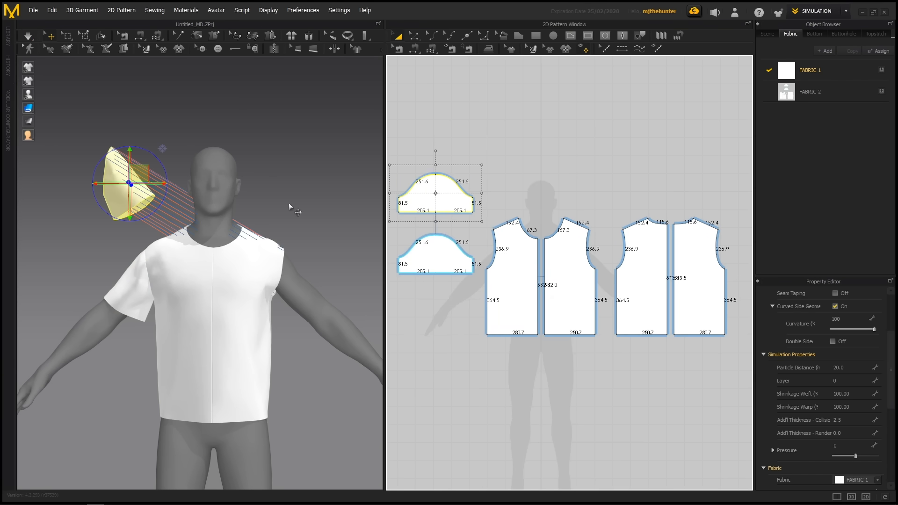
Position the cloned sleeve around the avatar's left arm near the open armhole and simulate the garment.
{"action": "left_click_drag", "start_coordinate": [160, 174], "coordinate": [325, 271]}
{"action": "right_click_drag", "start_coordinate": [325, 271], "coordinate": [36, 323]}
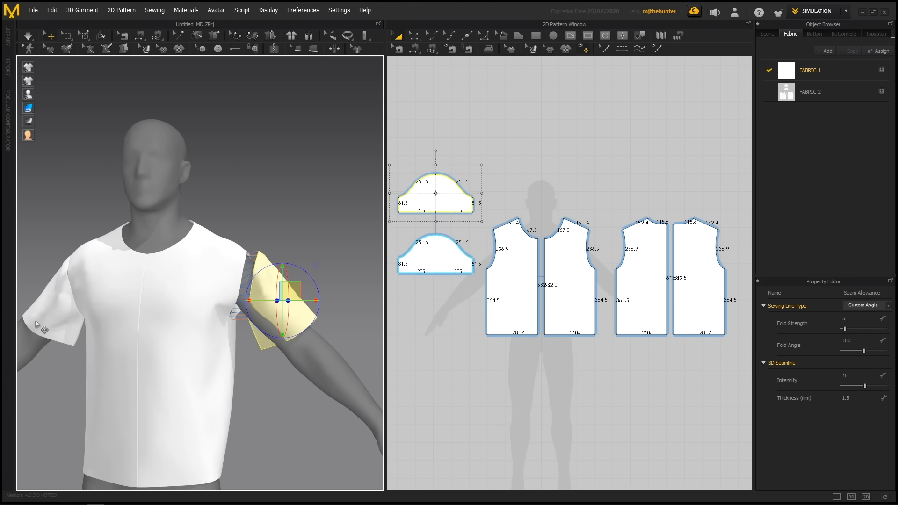
{"action": "right_click_drag", "start_coordinate": [310, 263], "coordinate": [303, 280]}
{"action": "left_click_drag", "start_coordinate": [303, 280], "coordinate": [303, 291]}
{"action": "right_click_drag", "start_coordinate": [299, 292], "coordinate": [234, 307]}
{"action": "left_click_drag", "start_coordinate": [331, 316], "coordinate": [326, 315]}
{"action": "key", "text": "2"}
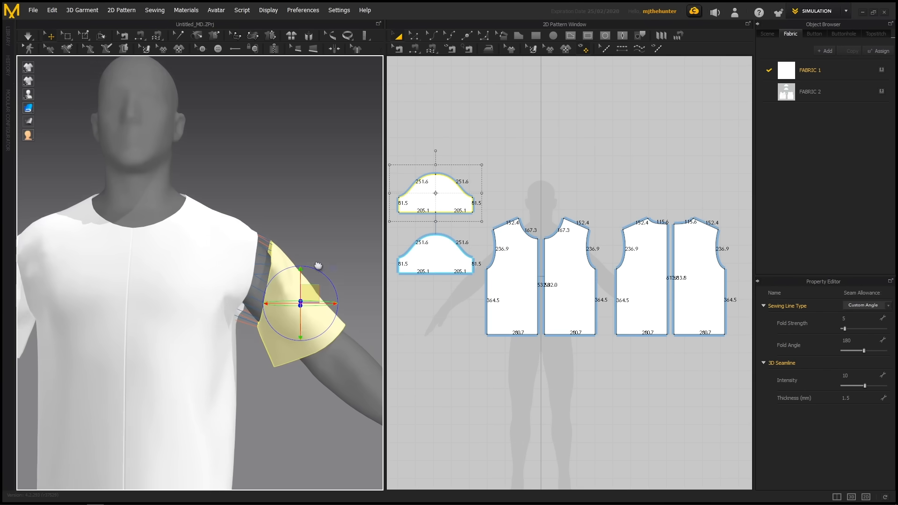
{"action": "left_click", "coordinate": [325, 210]}
{"action": "key", "text": "space"}
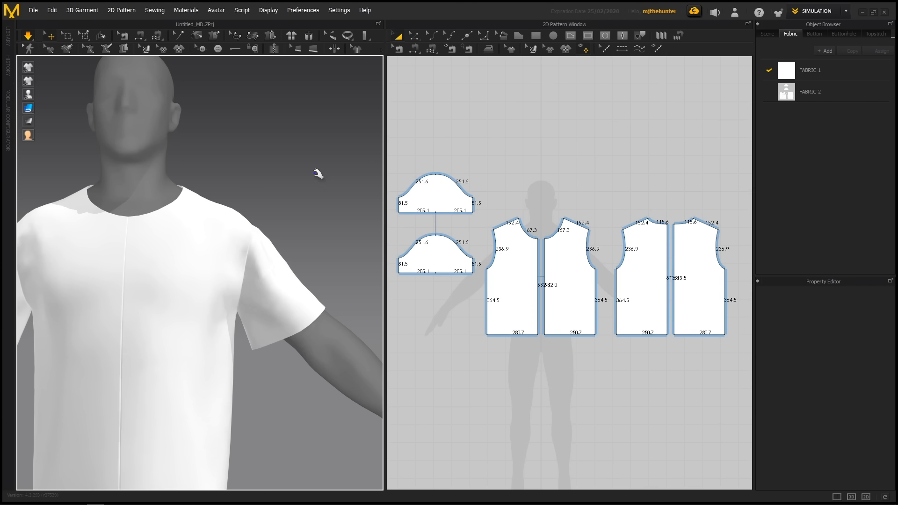
Examine the draped T-shirt with both sleeves and compare it with the 2D pattern pieces.
{"action": "scroll", "coordinate": [265, 220], "scroll_direction": "down", "scroll_amount": 6}
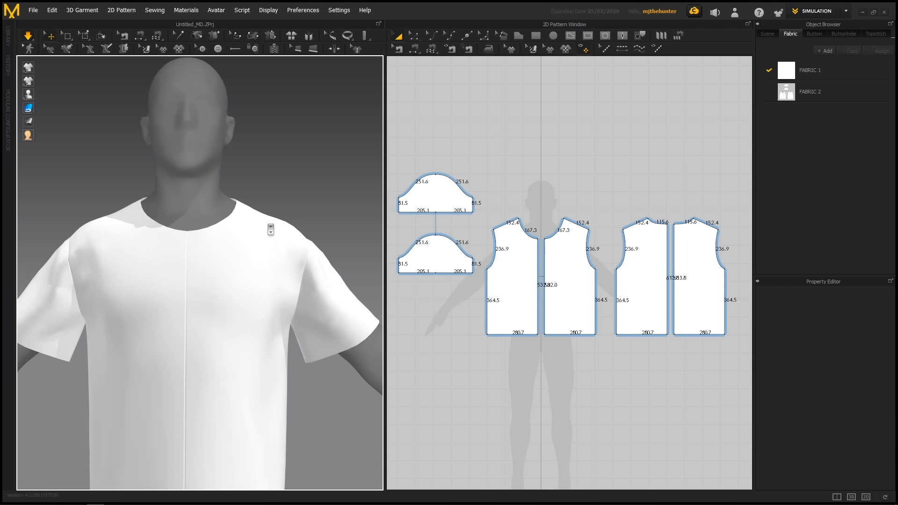
{"action": "mouse_move", "coordinate": [561, 289]}
{"action": "middle_mouse_down"}
{"action": "mouse_move", "coordinate": [618, 318]}
{"action": "mouse_move", "coordinate": [571, 285]}
{"action": "middle_mouse_up"}
{"action": "scroll", "coordinate": [619, 318], "scroll_direction": "up", "scroll_amount": 3}
{"action": "scroll", "coordinate": [552, 259], "scroll_direction": "down", "scroll_amount": 2}
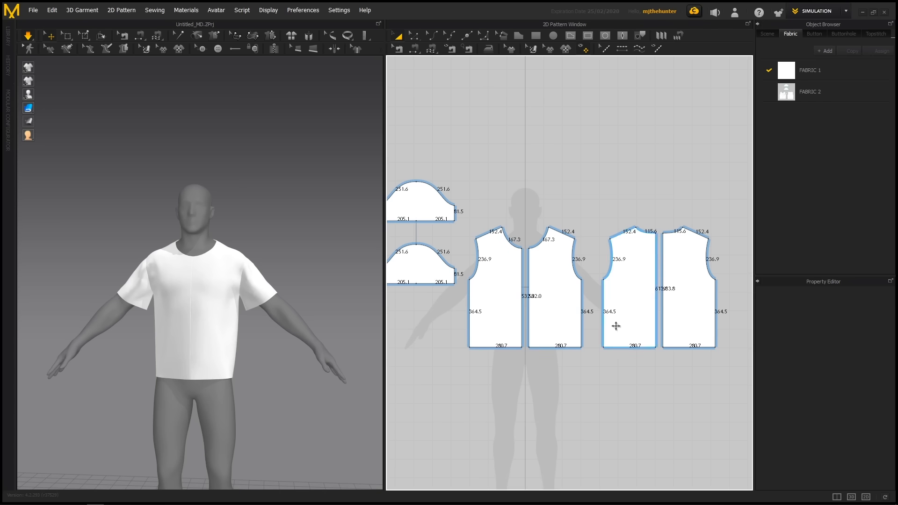
{"action": "scroll", "coordinate": [591, 254], "scroll_direction": "down", "scroll_amount": 2}
{"action": "middle_click_drag", "start_coordinate": [556, 242], "coordinate": [529, 248]}
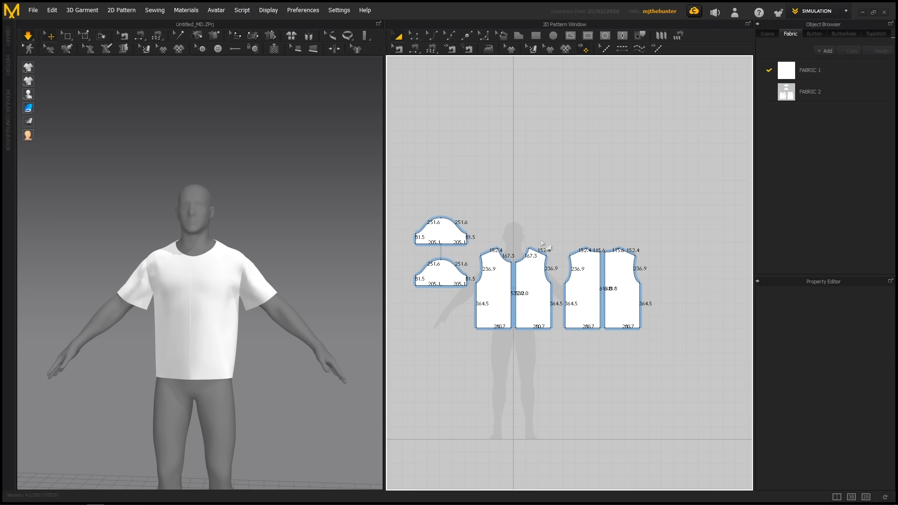
{"action": "scroll", "coordinate": [541, 242], "scroll_direction": "up", "scroll_amount": 4}
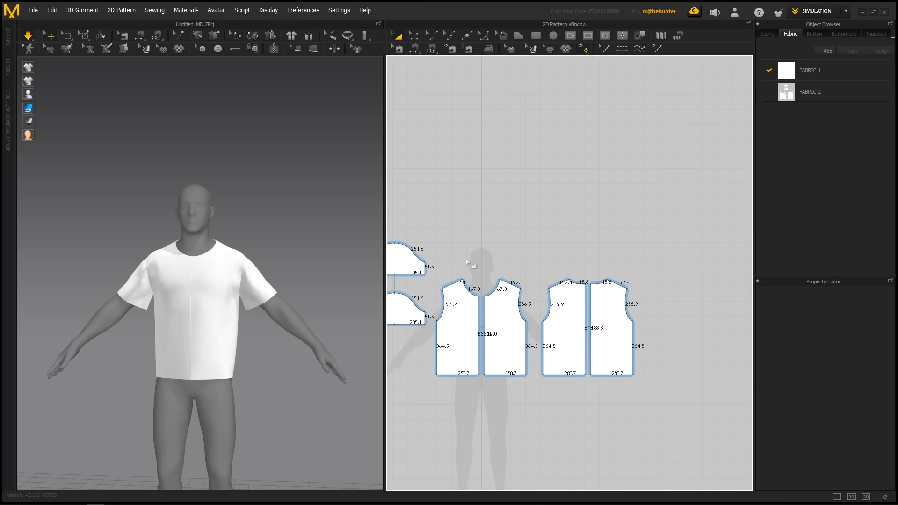
Taper both sleeves by moving each lower hem corner inward 10 mm, and simulate the T-shirt.
{"action": "scroll", "coordinate": [534, 304], "scroll_direction": "up", "scroll_amount": 5}
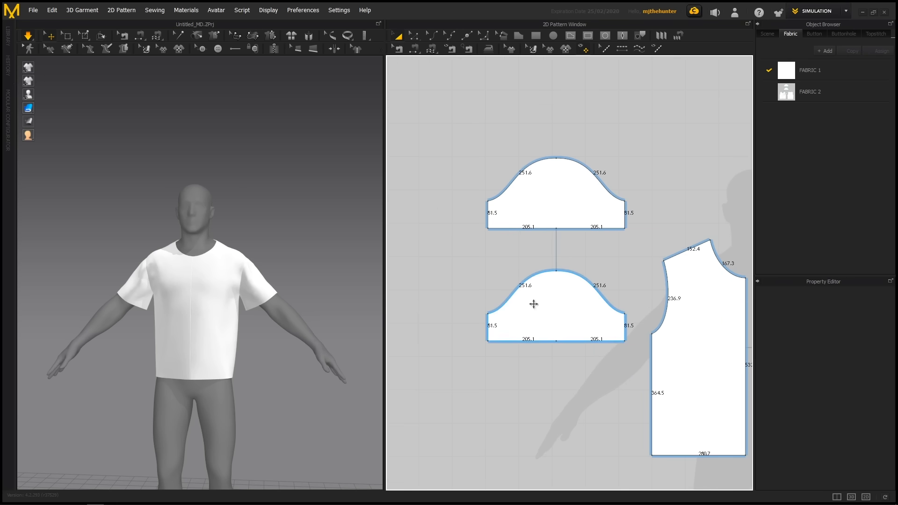
{"action": "key", "text": "z"}
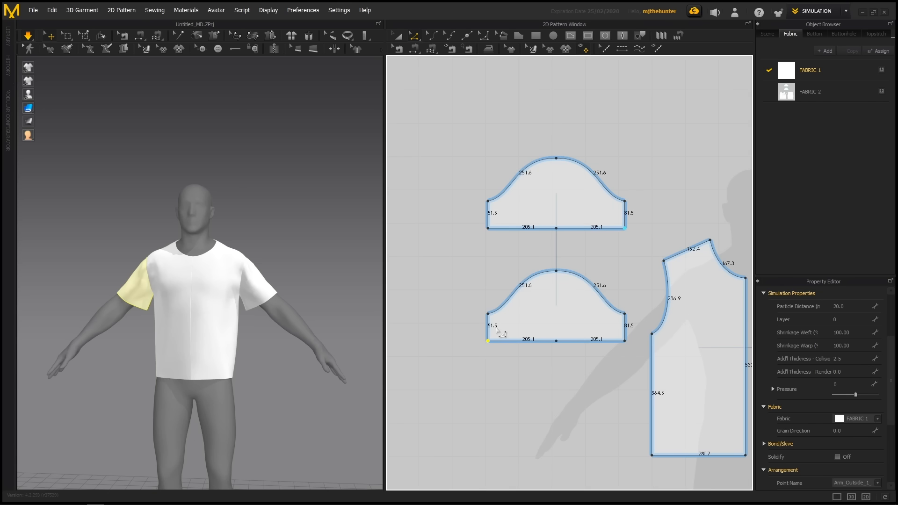
{"action": "key", "text": "Right"}
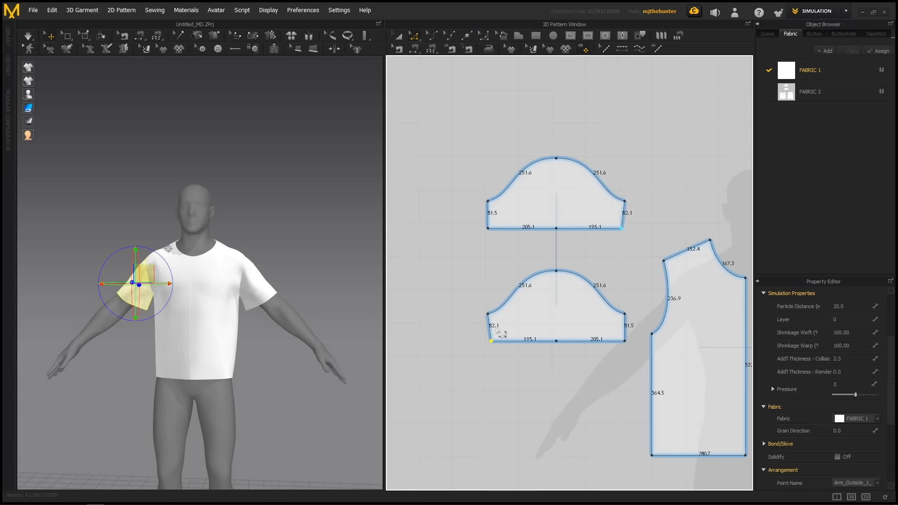
{"action": "left_click", "coordinate": [488, 228]}
{"action": "key", "text": "Right"}
{"action": "scroll", "coordinate": [331, 221], "scroll_direction": "up", "scroll_amount": 3}
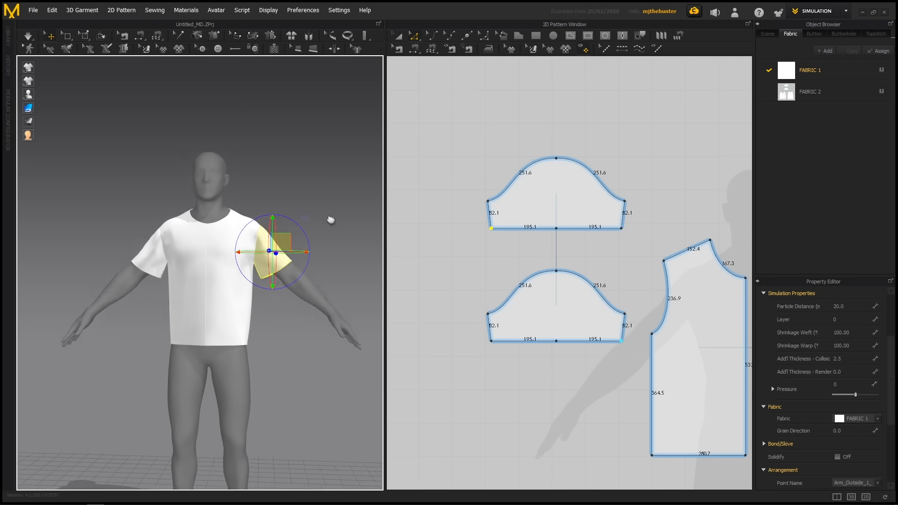
{"action": "key", "text": "space"}
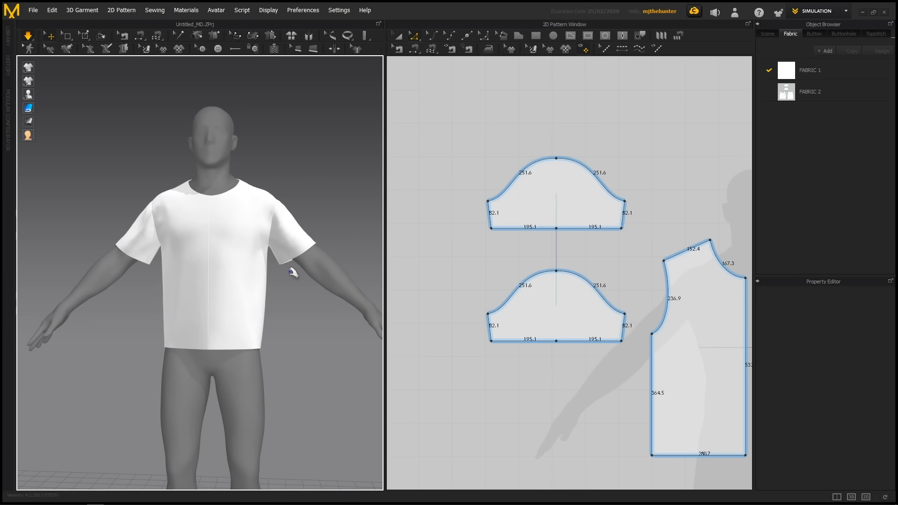
Select the underarm points and hem corners of the linked back panels and move them down 10 mm.
{"action": "scroll", "coordinate": [570, 278], "scroll_direction": "down", "scroll_amount": 2}
{"action": "right_click_drag", "start_coordinate": [341, 247], "coordinate": [150, 260]}
{"action": "middle_click_drag", "start_coordinate": [561, 239], "coordinate": [372, 160]}
{"action": "scroll", "coordinate": [479, 304], "scroll_direction": "up", "scroll_amount": 2}
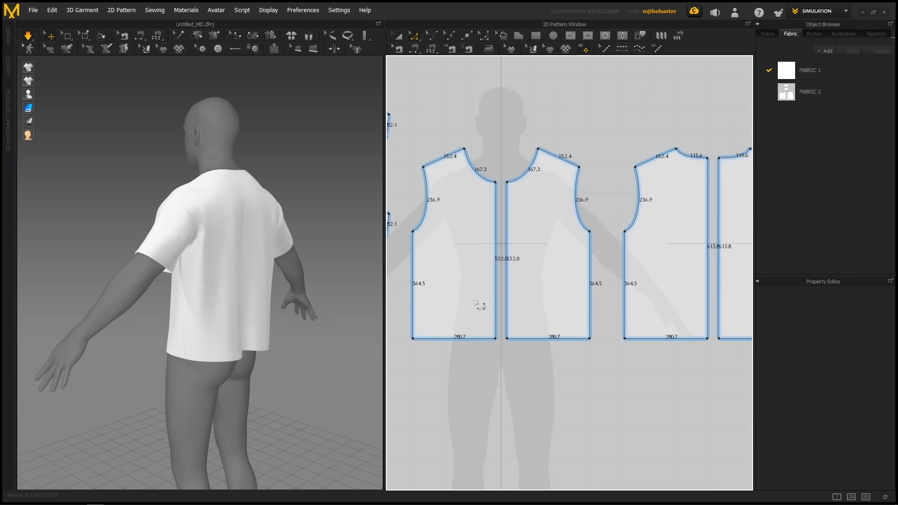
{"action": "middle_click_drag", "start_coordinate": [479, 305], "coordinate": [508, 289]}
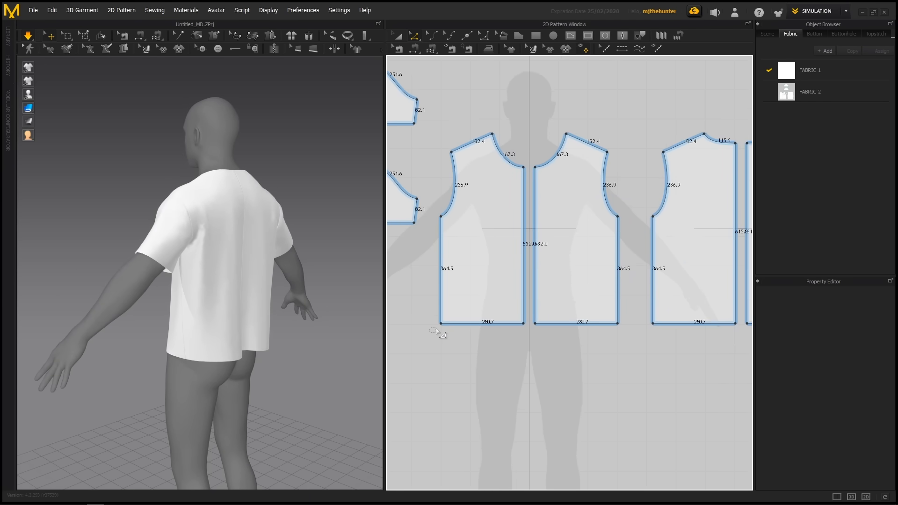
{"action": "middle_click_drag", "start_coordinate": [438, 332], "coordinate": [460, 338]}
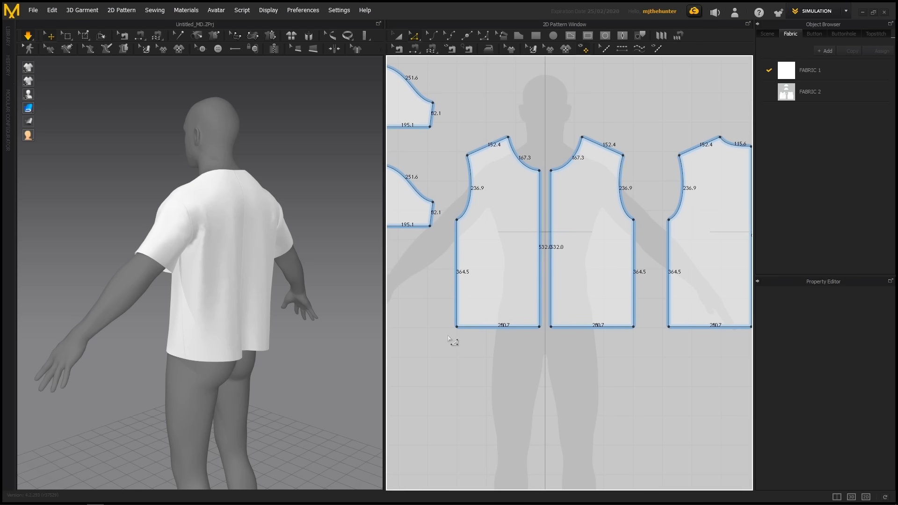
{"action": "scroll", "coordinate": [566, 267], "scroll_direction": "down", "scroll_amount": 2}
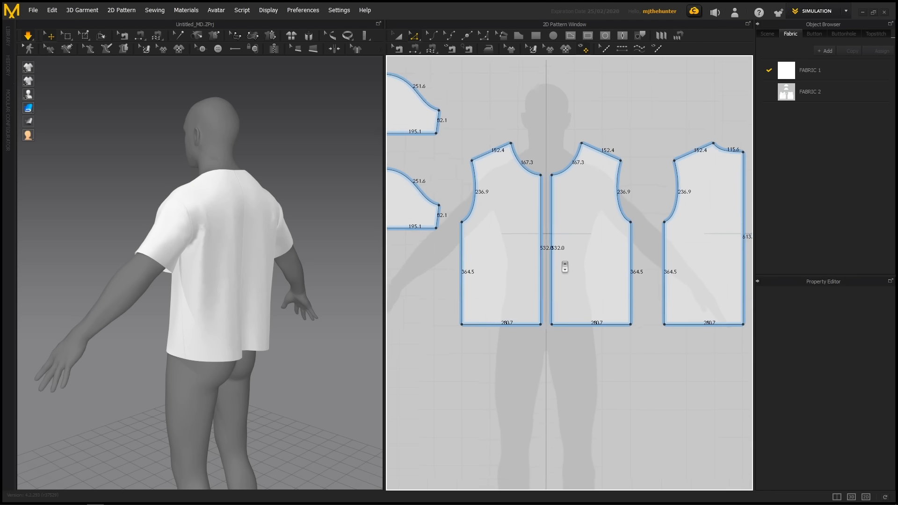
{"action": "middle_click_drag", "start_coordinate": [590, 262], "coordinate": [614, 250]}
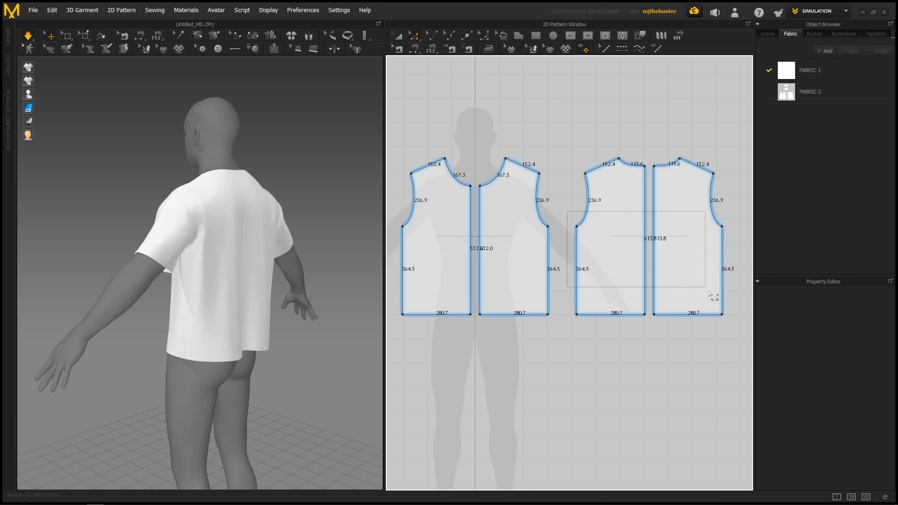
{"action": "left_click_drag", "start_coordinate": [738, 342], "coordinate": [735, 338]}
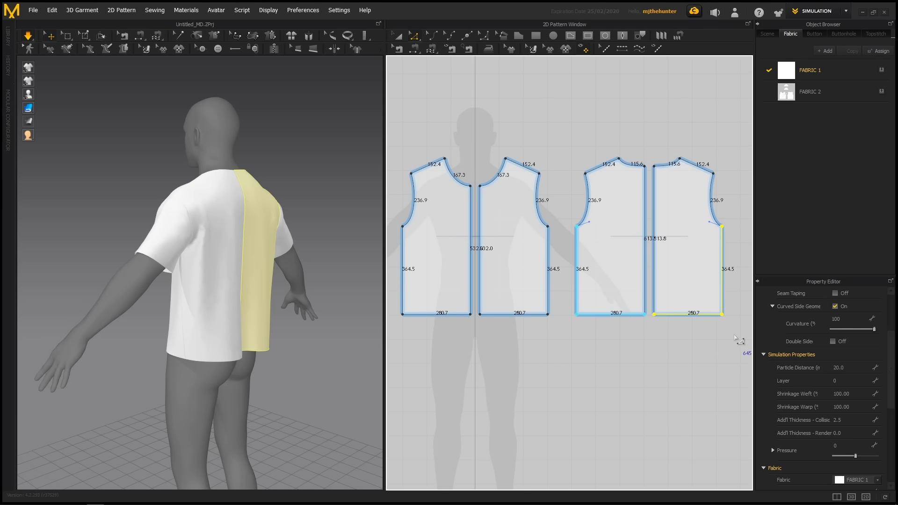
{"action": "key", "text": "Down"}
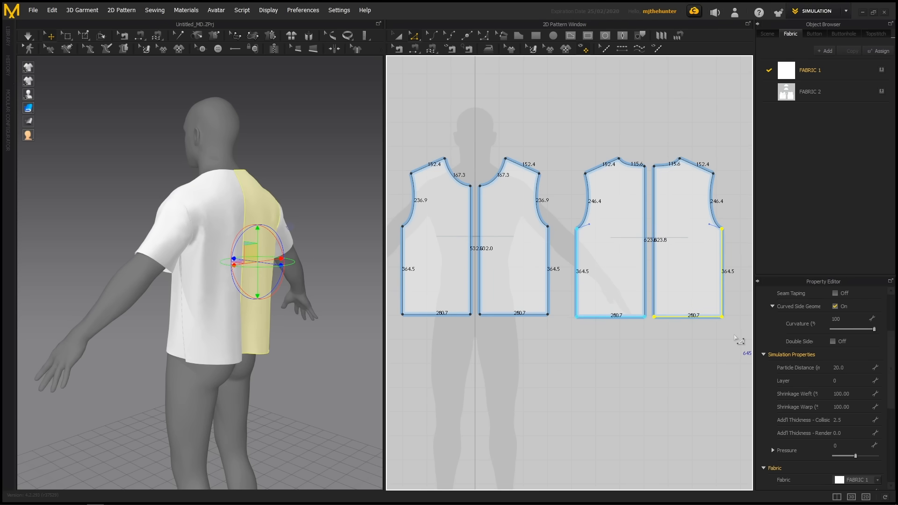
Try lowering the underarm points and hem corners of the linked back panels another 10 mm, and move them back up.
{"action": "key", "text": "Down"}
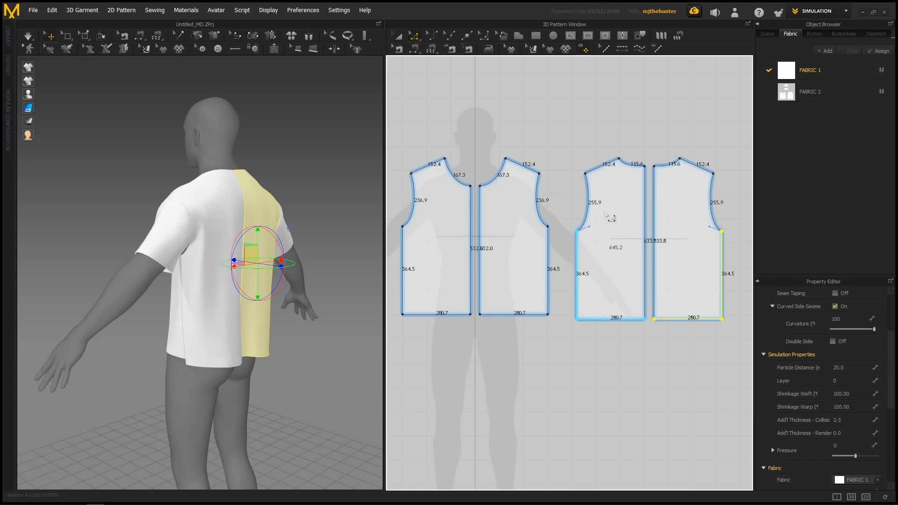
{"action": "key", "text": "Up"}
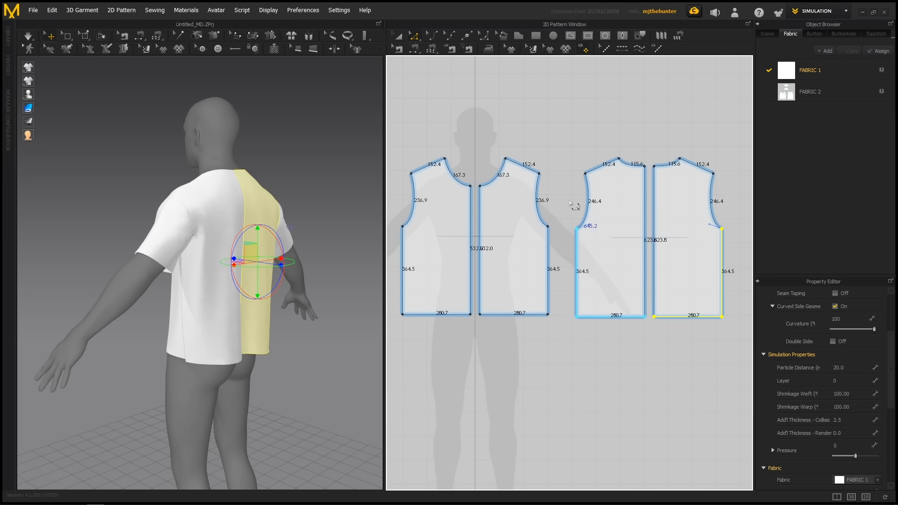
{"action": "left_click", "coordinate": [565, 140]}
{"action": "middle_click_drag", "start_coordinate": [562, 144], "coordinate": [594, 154]}
{"action": "middle_click_drag", "start_coordinate": [618, 226], "coordinate": [545, 225]}
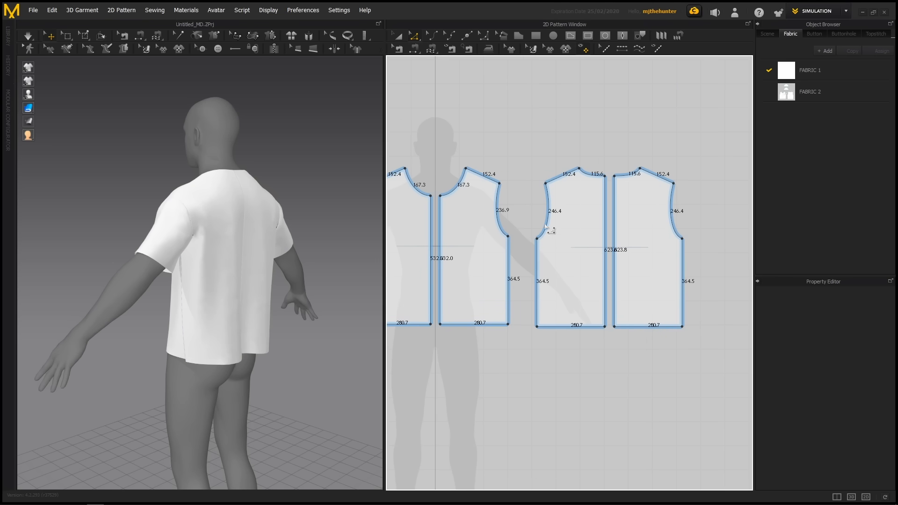
{"action": "left_click_drag", "start_coordinate": [543, 259], "coordinate": [711, 356]}
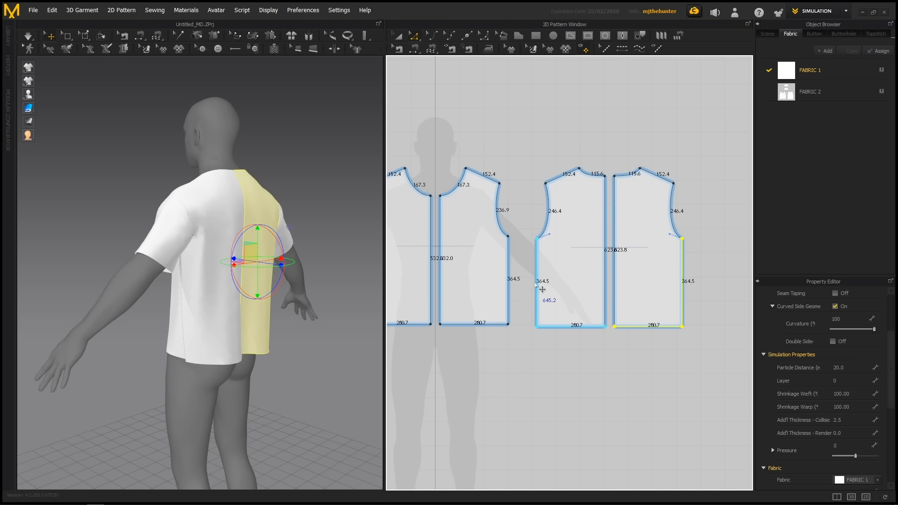
{"action": "middle_click_drag", "start_coordinate": [536, 220], "coordinate": [640, 222]}
{"action": "scroll", "coordinate": [628, 216], "scroll_direction": "up", "scroll_amount": 3}
{"action": "scroll", "coordinate": [639, 225], "scroll_direction": "down", "scroll_amount": 2}
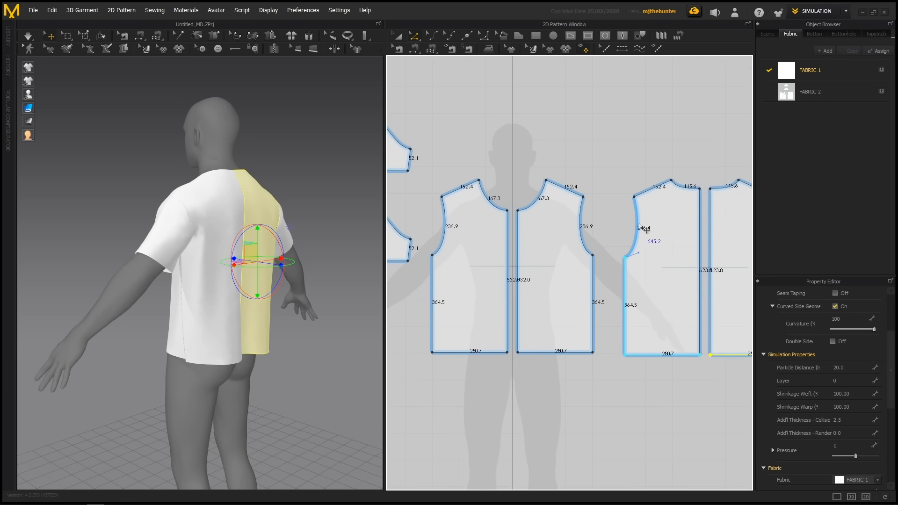
{"action": "left_click", "coordinate": [599, 217]}
Curve the front panels' armhole edges further inward to about 242 mm long, and simulate the T-shirt.
{"action": "scroll", "coordinate": [591, 217], "scroll_direction": "up", "scroll_amount": 1}
{"action": "key", "text": "c"}
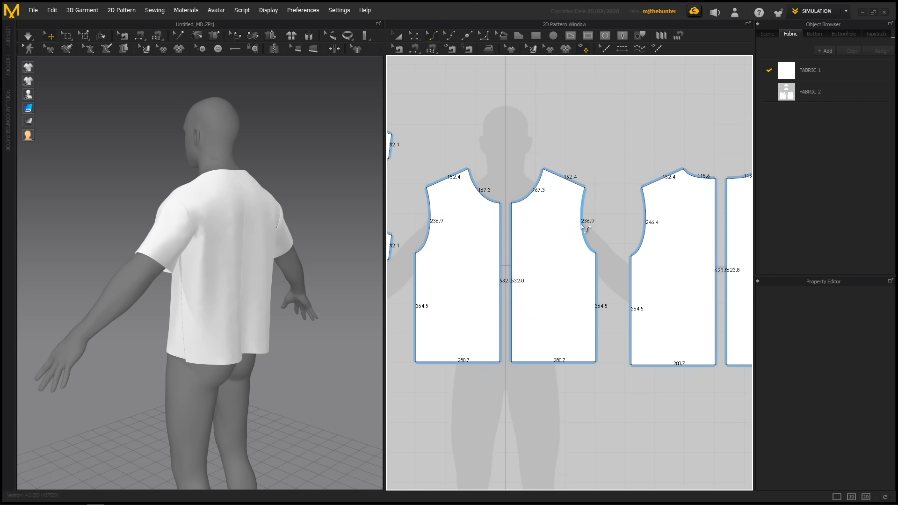
{"action": "left_click", "coordinate": [583, 227]}
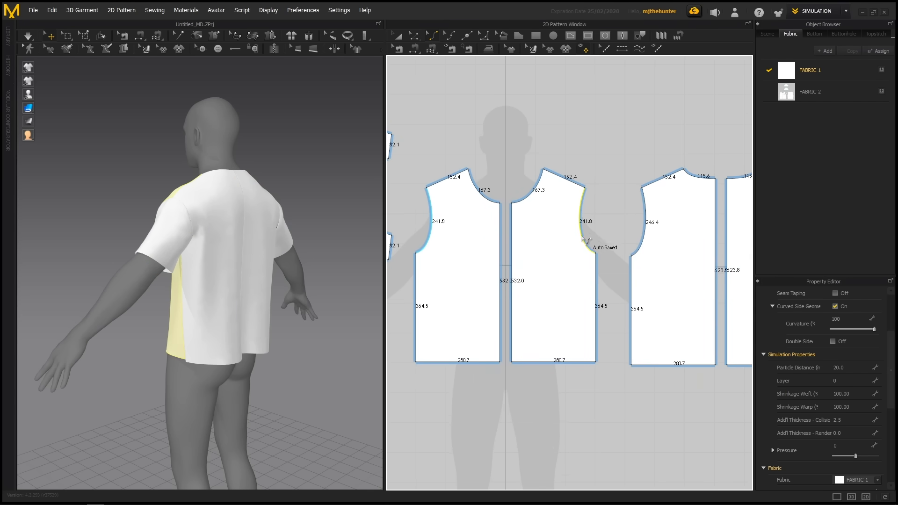
{"action": "scroll", "coordinate": [657, 195], "scroll_direction": "down", "scroll_amount": 3}
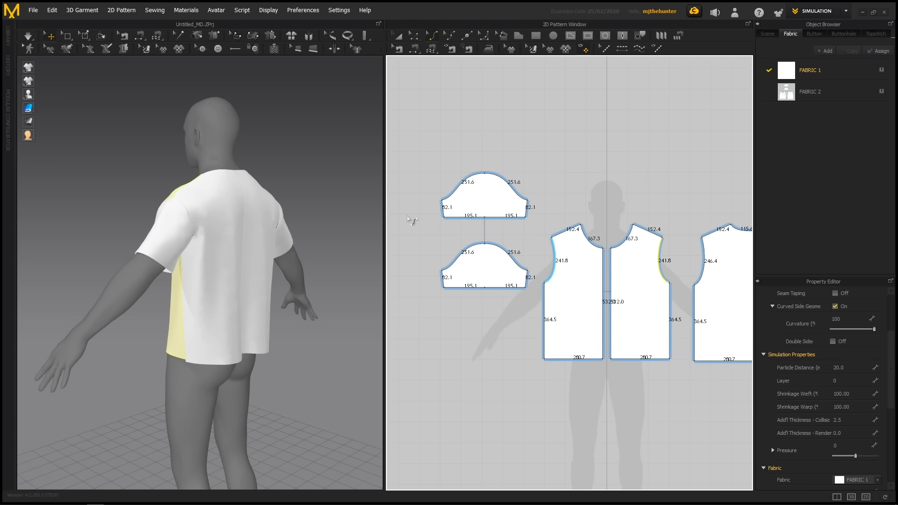
{"action": "key", "text": "space"}
{"action": "scroll", "coordinate": [241, 255], "scroll_direction": "down", "scroll_amount": 3}
{"action": "scroll", "coordinate": [292, 274], "scroll_direction": "up", "scroll_amount": 1}
{"action": "right_click_drag", "start_coordinate": [242, 256], "coordinate": [239, 310]}
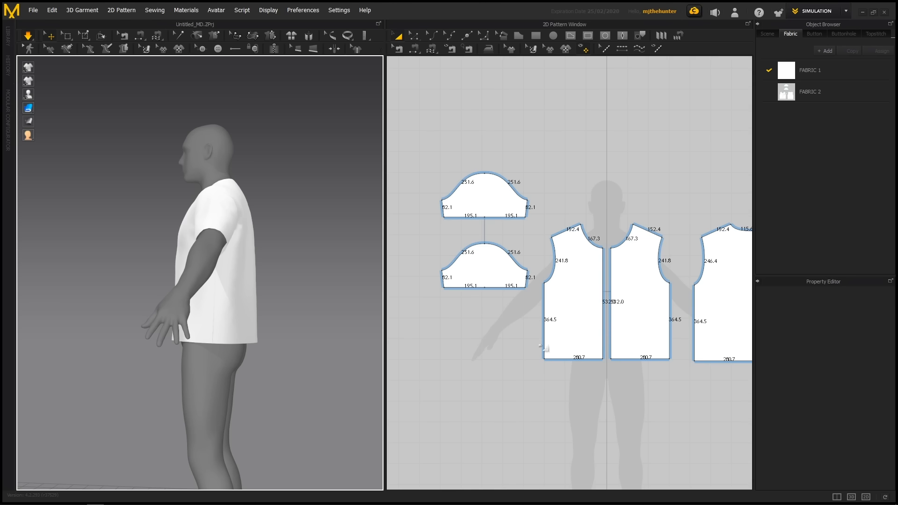
Move the lower side corners of the front and back panels inward 10 mm, and simulate the T-shirt.
{"action": "middle_click_drag", "start_coordinate": [578, 354], "coordinate": [493, 304]}
{"action": "key", "text": "z"}
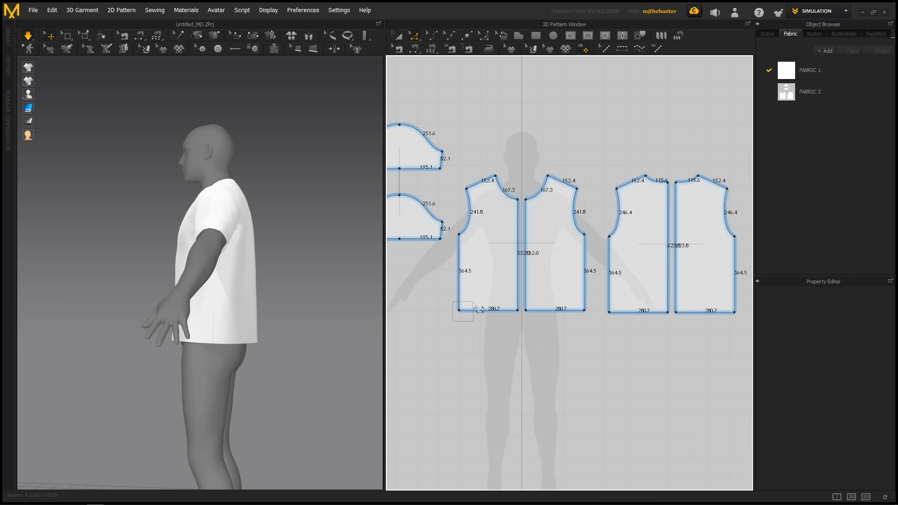
{"action": "left_click_drag", "start_coordinate": [473, 304], "coordinate": [473, 305]}
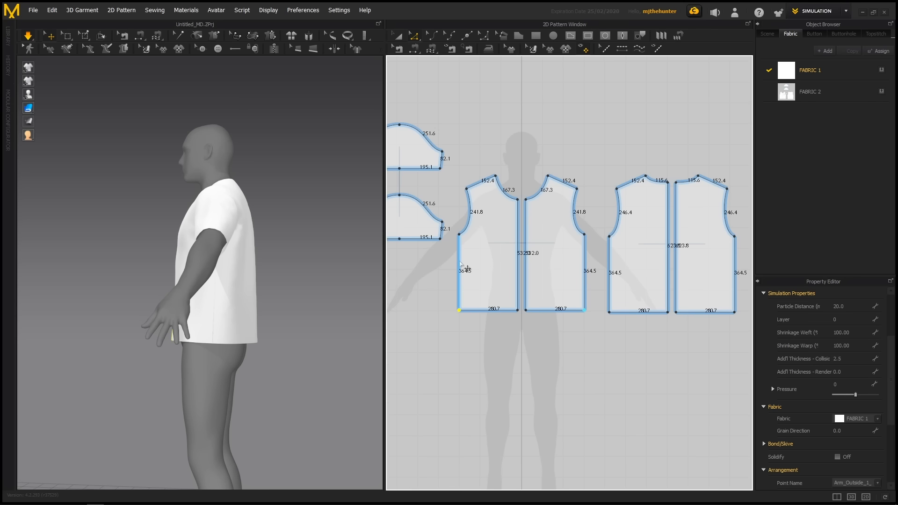
{"action": "key", "text": "Right"}
{"action": "right_click_drag", "start_coordinate": [296, 282], "coordinate": [375, 285]}
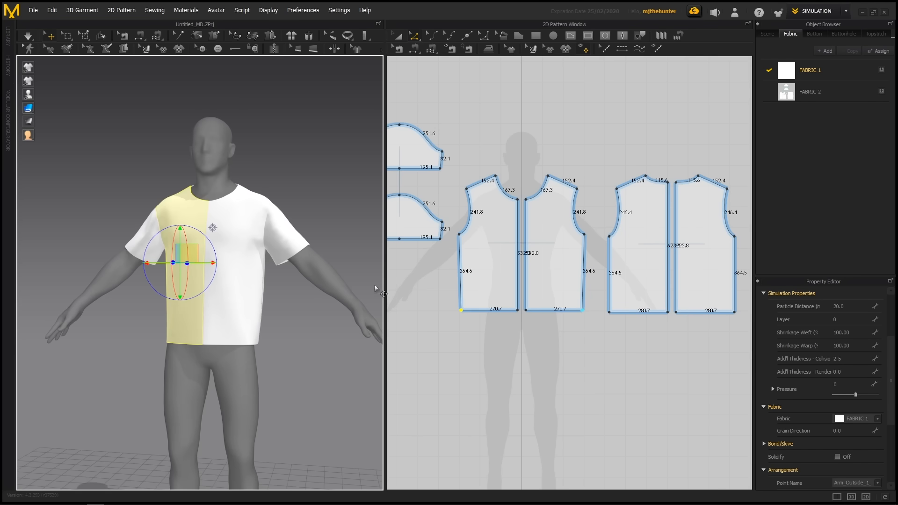
{"action": "key", "text": "space"}
{"action": "left_click_drag", "start_coordinate": [600, 323], "coordinate": [620, 302]}
{"action": "key", "text": "Right"}
{"action": "key", "text": "space"}
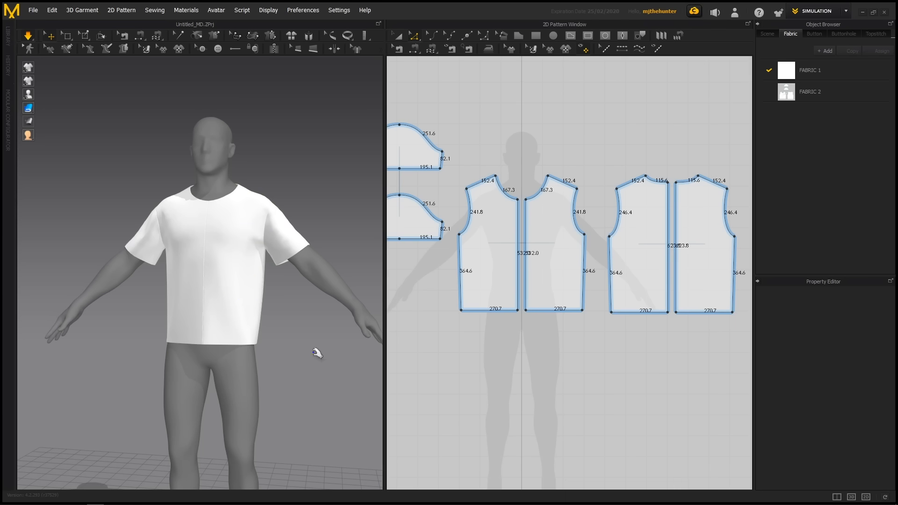
{"action": "right_click_drag", "start_coordinate": [222, 265], "coordinate": [241, 260]}
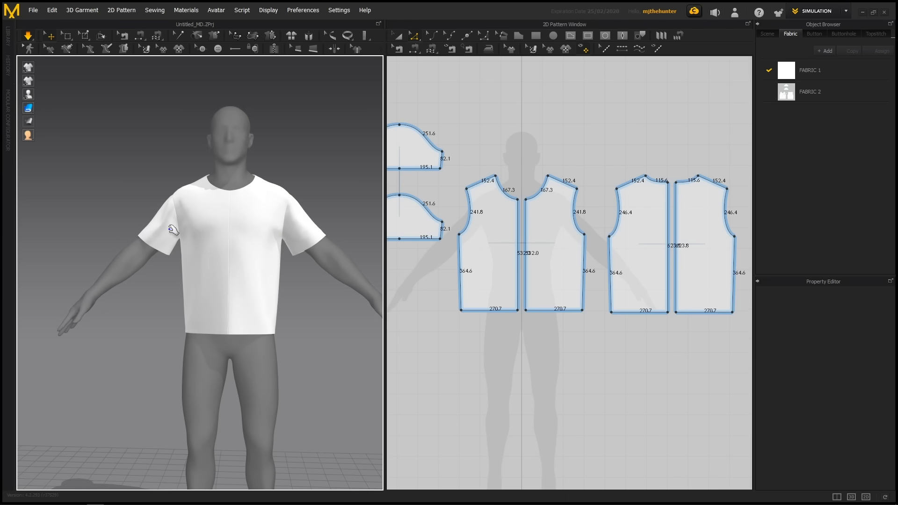
{"action": "right_click_drag", "start_coordinate": [184, 273], "coordinate": [287, 265]}
{"action": "scroll", "coordinate": [254, 293], "scroll_direction": "up", "scroll_amount": 3}
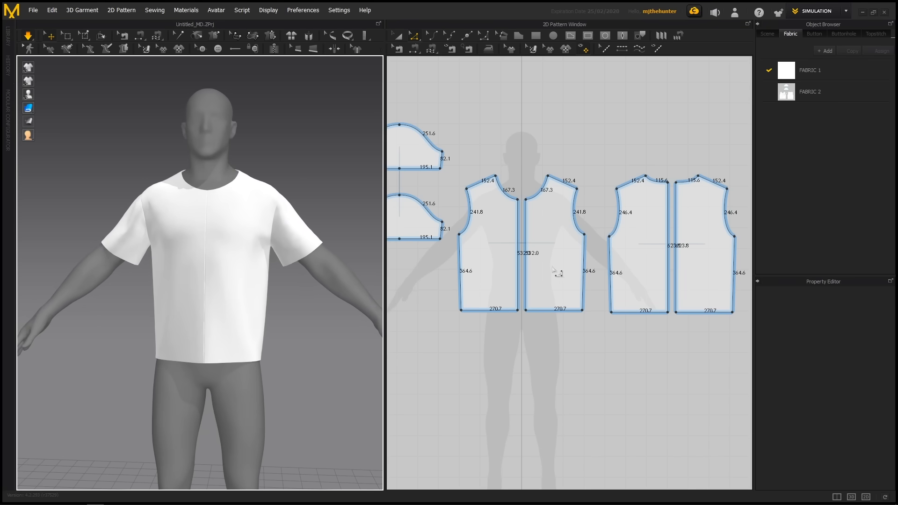
Try curving the front panels' side seams inward to about 366 mm long, simulate the garment, and undo the curvature.
{"action": "scroll", "coordinate": [568, 267], "scroll_direction": "up", "scroll_amount": 2}
{"action": "key", "text": "c"}
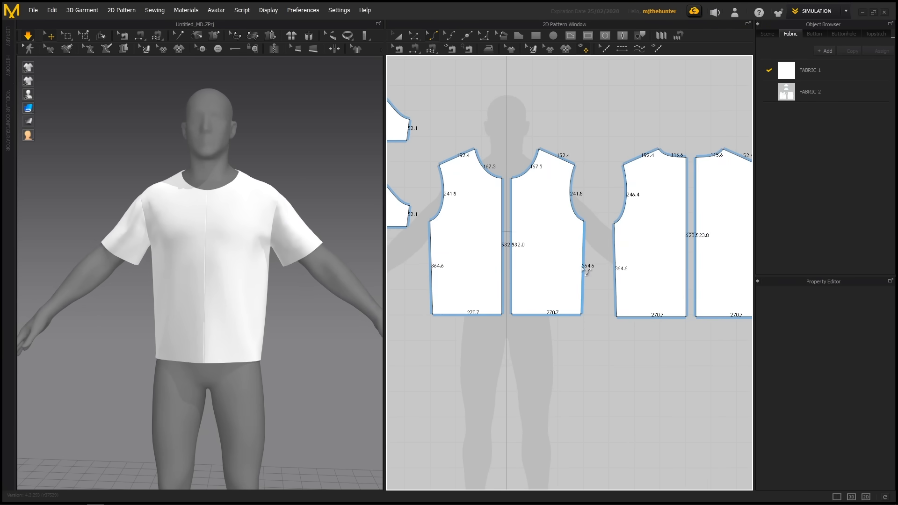
{"action": "left_click_drag", "start_coordinate": [584, 271], "coordinate": [581, 272]}
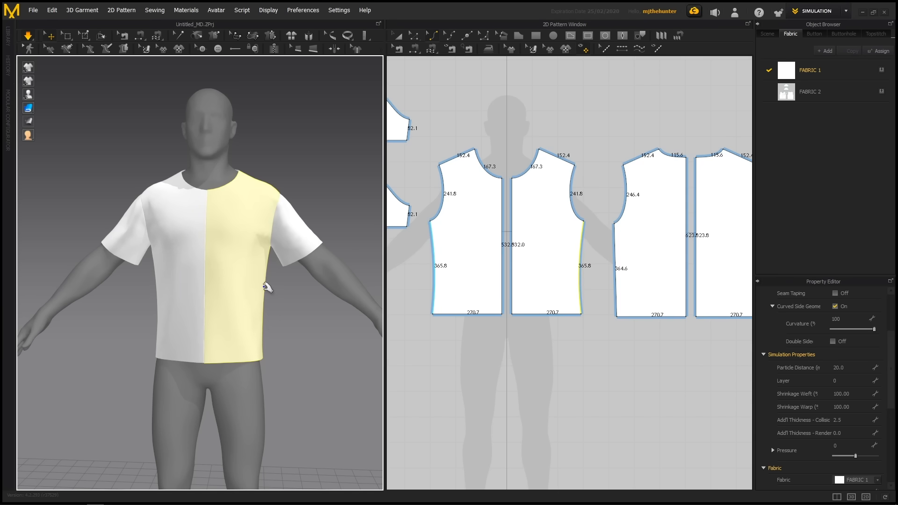
{"action": "right_click_drag", "start_coordinate": [274, 356], "coordinate": [278, 357]}
{"action": "key", "text": "space"}
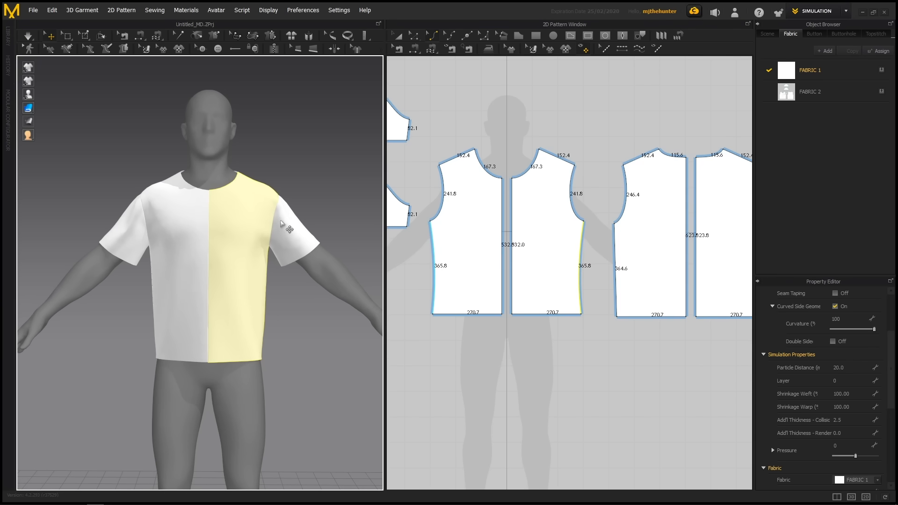
{"action": "key", "text": "z"}
{"action": "left_click", "coordinate": [353, 194]}
{"action": "scroll", "coordinate": [336, 208], "scroll_direction": "down", "scroll_amount": 2}
{"action": "key", "text": "ctrl+z"}
{"action": "key", "text": "ctrl+z"}
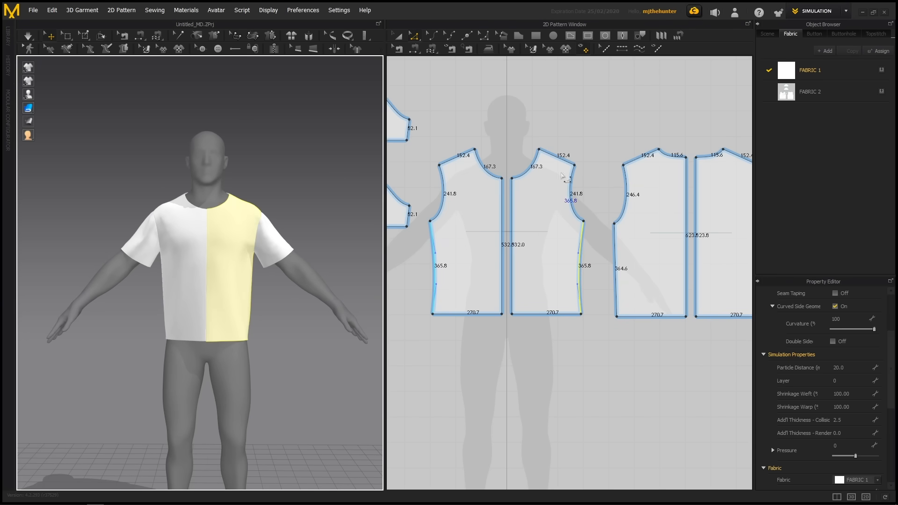
{"action": "left_click", "coordinate": [583, 121]}
Examine the front of the draped T-shirt and compare it with the layout of the 2D pattern pieces.
{"action": "scroll", "coordinate": [592, 154], "scroll_direction": "down", "scroll_amount": 3}
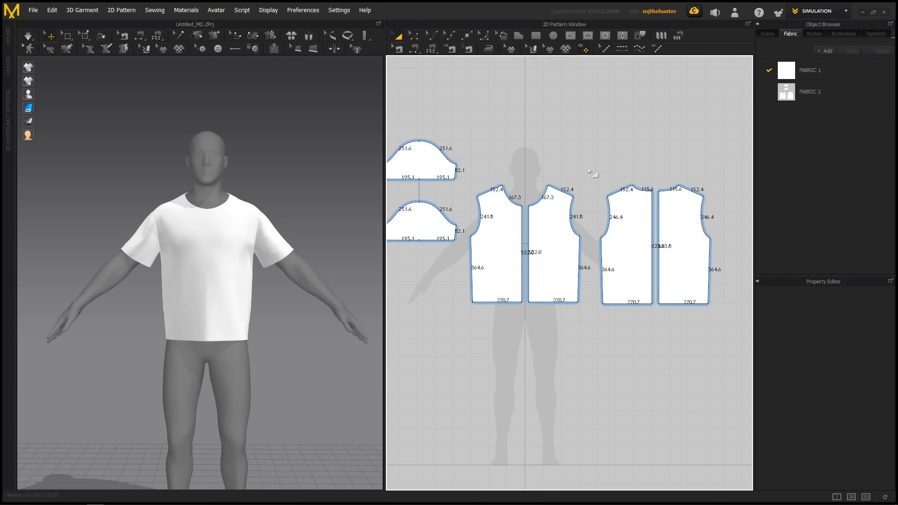
{"action": "middle_click_drag", "start_coordinate": [590, 206], "coordinate": [594, 212]}
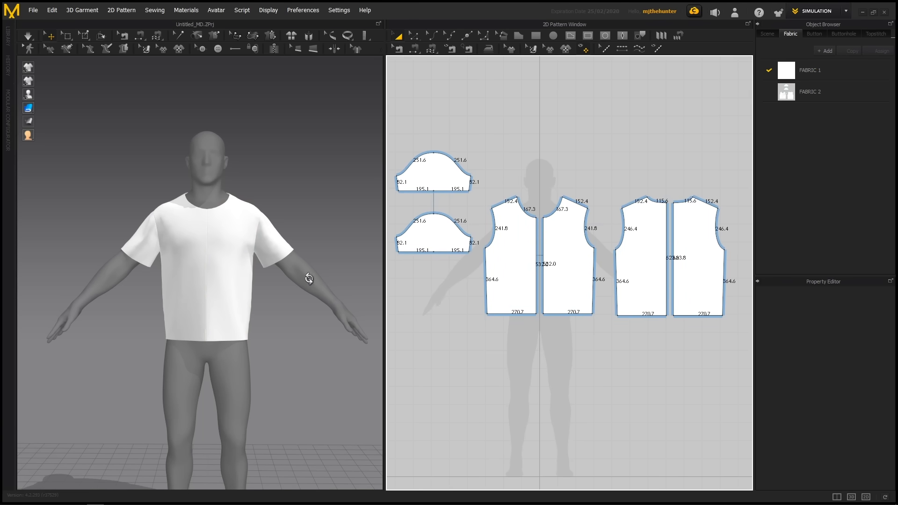
{"action": "right_click_drag", "start_coordinate": [308, 279], "coordinate": [295, 279]}
{"action": "scroll", "coordinate": [522, 259], "scroll_direction": "down", "scroll_amount": 3}
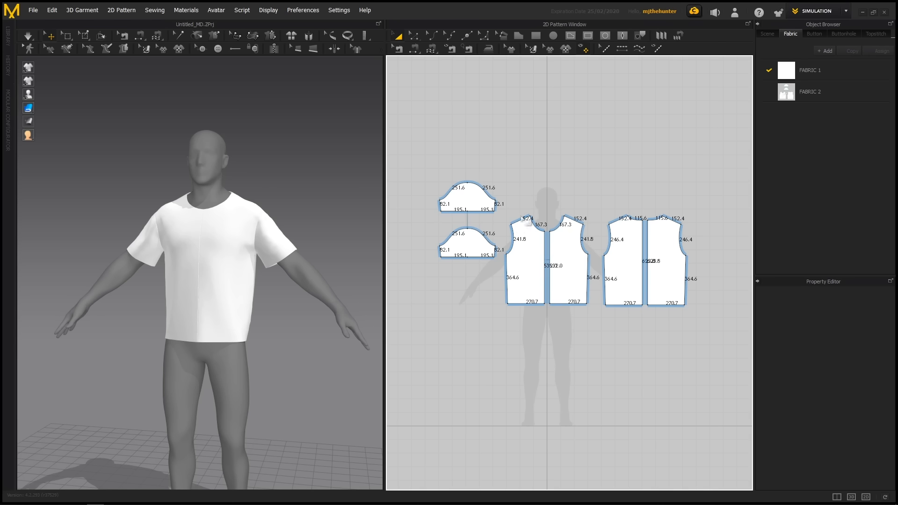
{"action": "scroll", "coordinate": [523, 217], "scroll_direction": "up", "scroll_amount": 1}
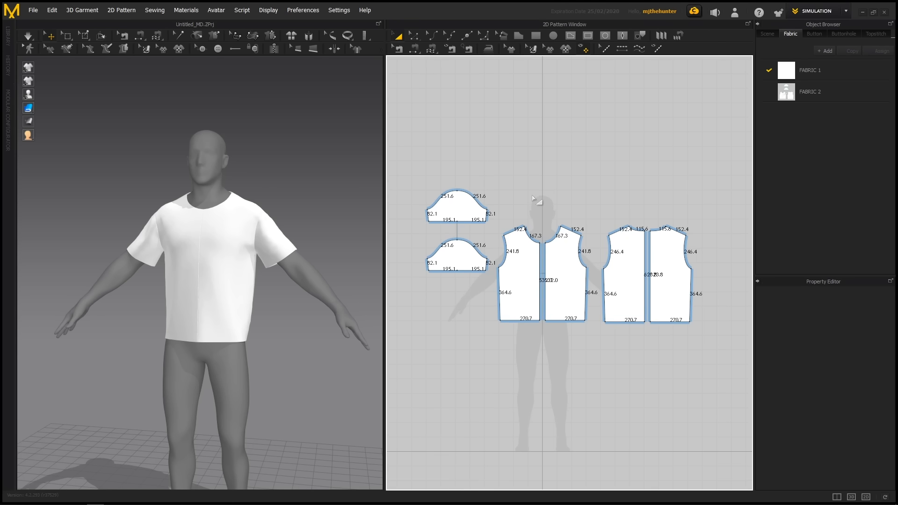
{"action": "right_click_drag", "start_coordinate": [312, 272], "coordinate": [314, 243]}
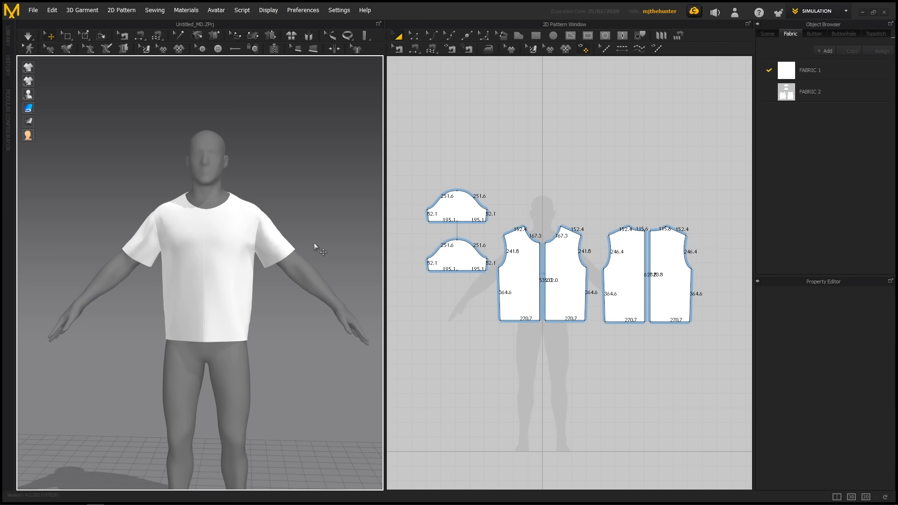
{"action": "middle_click_drag", "start_coordinate": [340, 230], "coordinate": [350, 241]}
{"action": "middle_click_drag", "start_coordinate": [579, 248], "coordinate": [568, 268]}
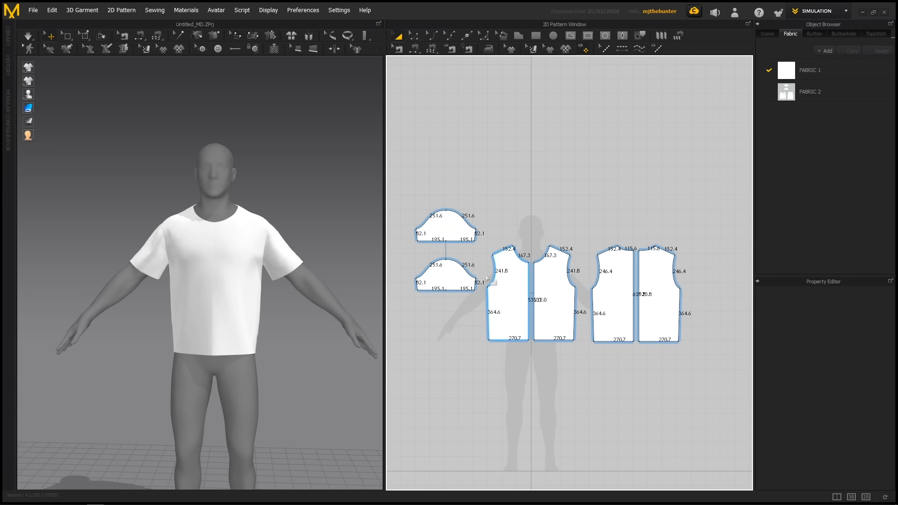
{"action": "scroll", "coordinate": [309, 276], "scroll_direction": "up", "scroll_amount": 2}
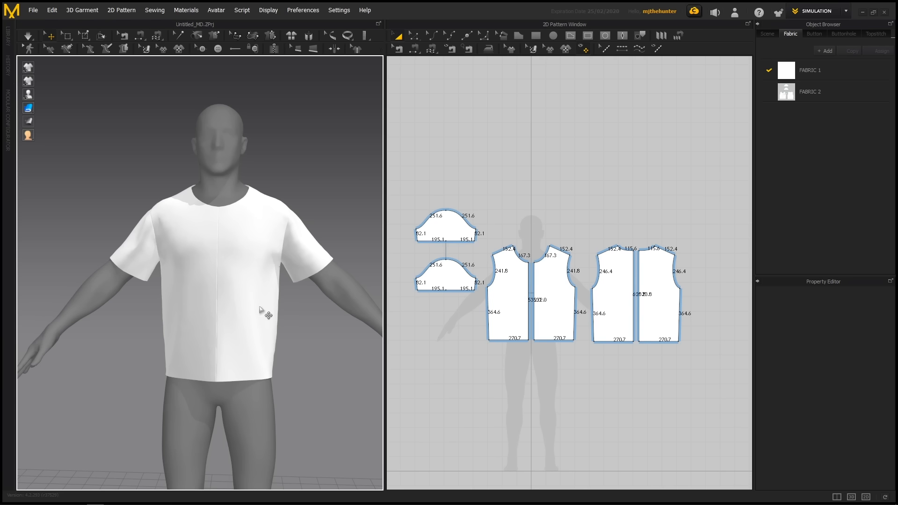
{"action": "scroll", "coordinate": [573, 246], "scroll_direction": "up", "scroll_amount": 4}
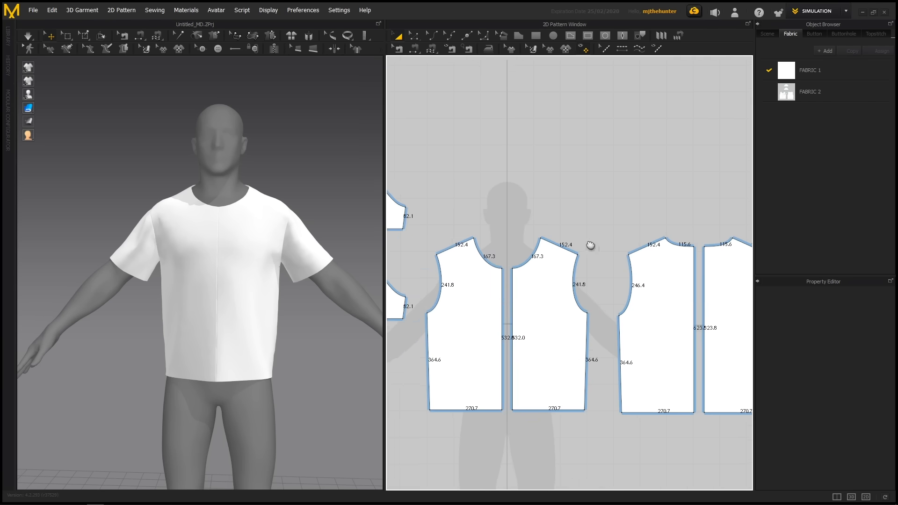
Draw a rectangular strip about 574 by 30 mm above the body panels, and delete it.
{"action": "key", "text": "z"}
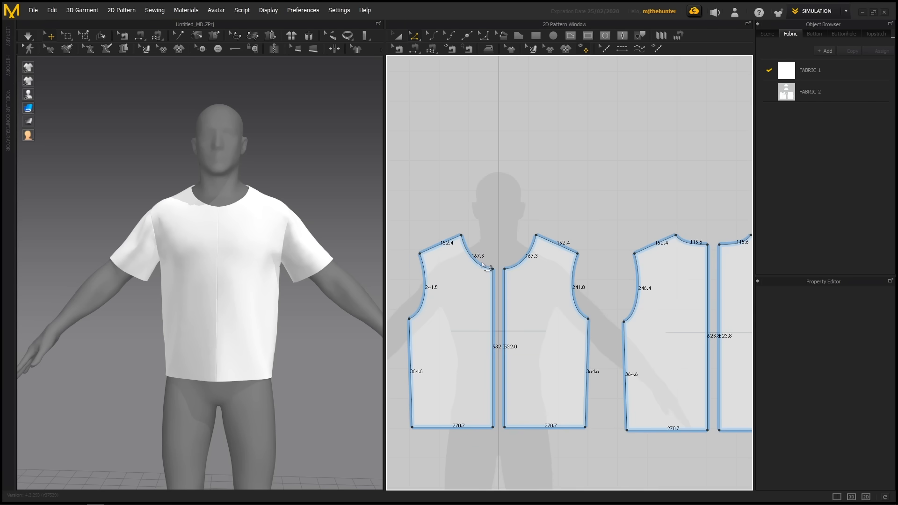
{"action": "right_click_drag", "start_coordinate": [508, 254], "coordinate": [485, 255]}
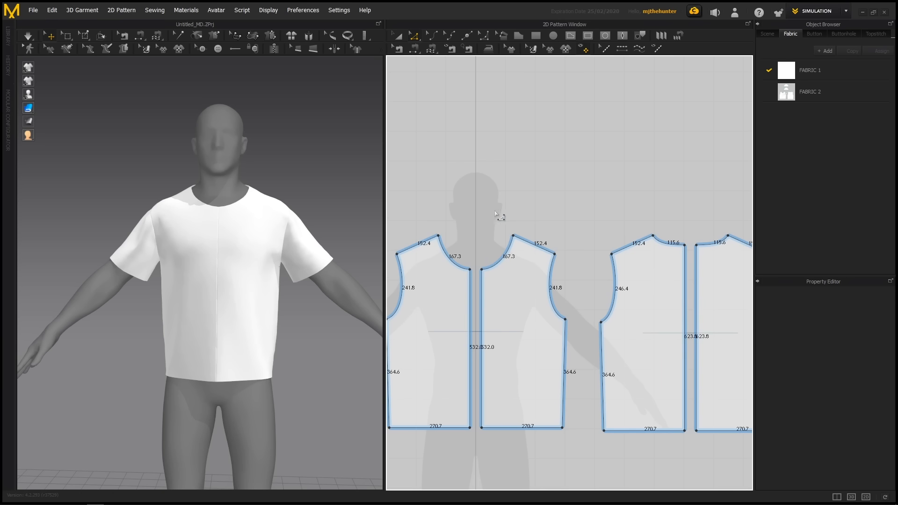
{"action": "key", "text": "s"}
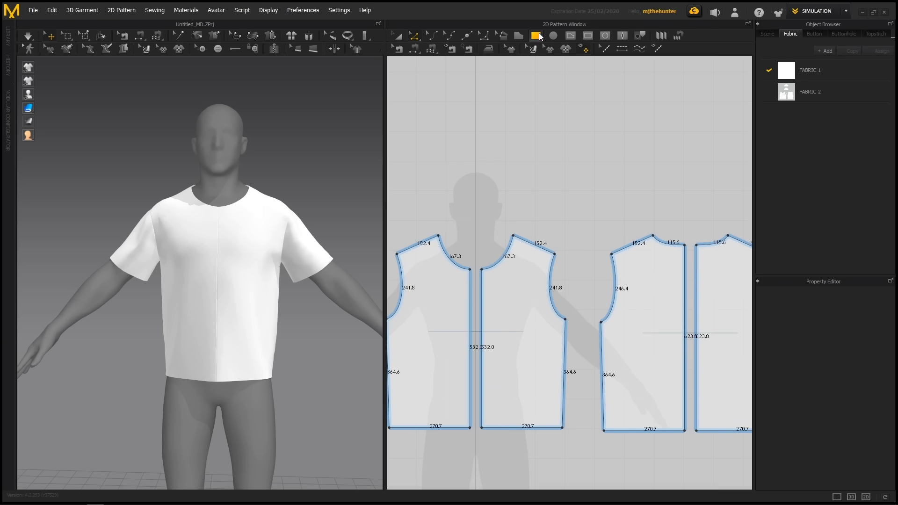
{"action": "left_click_drag", "start_coordinate": [463, 150], "coordinate": [634, 158]}
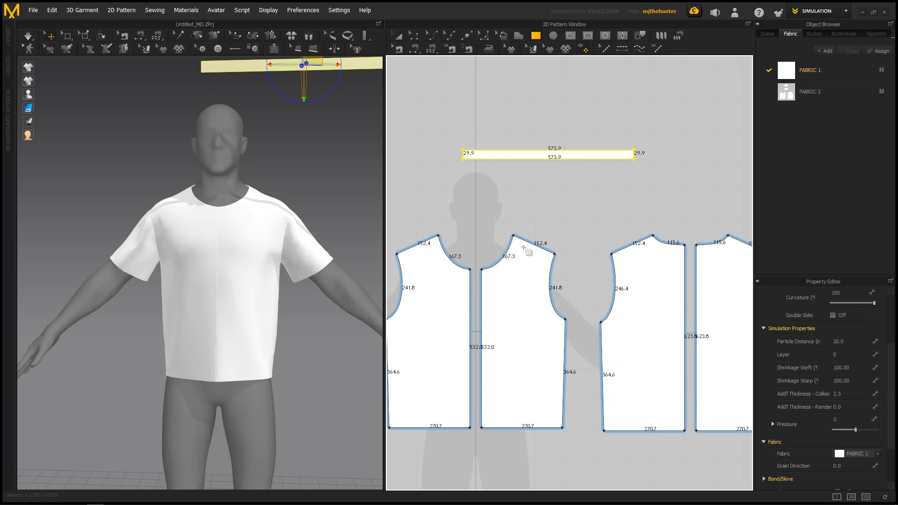
{"action": "key", "text": "Delete"}
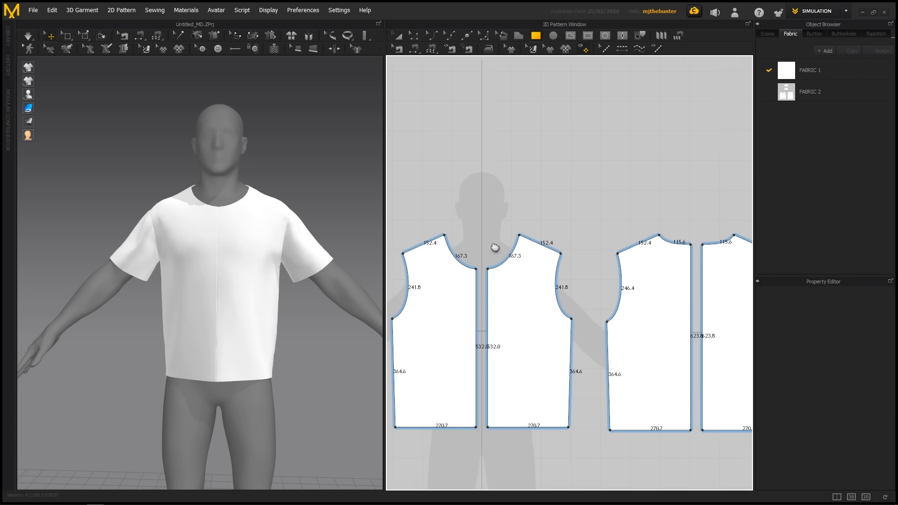
Select the neckline curves of one front and one back panel to measure their combined length.
{"action": "scroll", "coordinate": [496, 246], "scroll_direction": "up", "scroll_amount": 1}
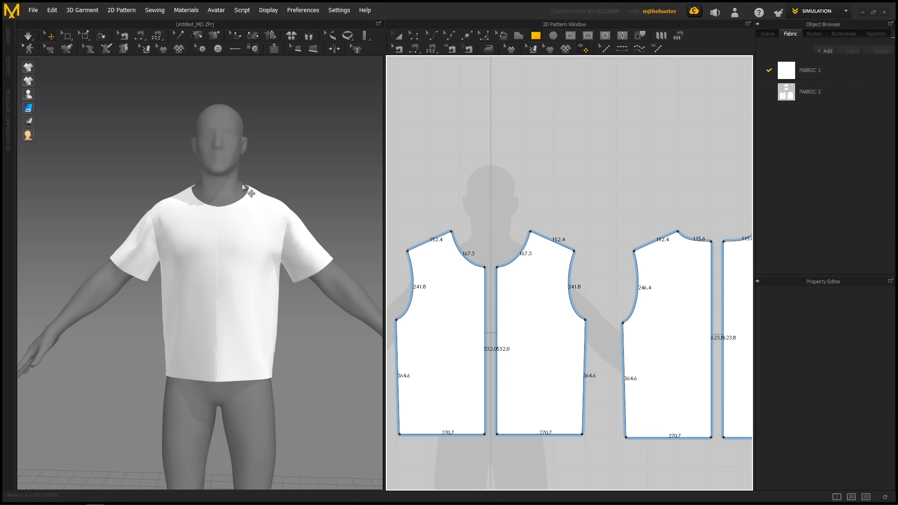
{"action": "scroll", "coordinate": [549, 188], "scroll_direction": "up", "scroll_amount": 2}
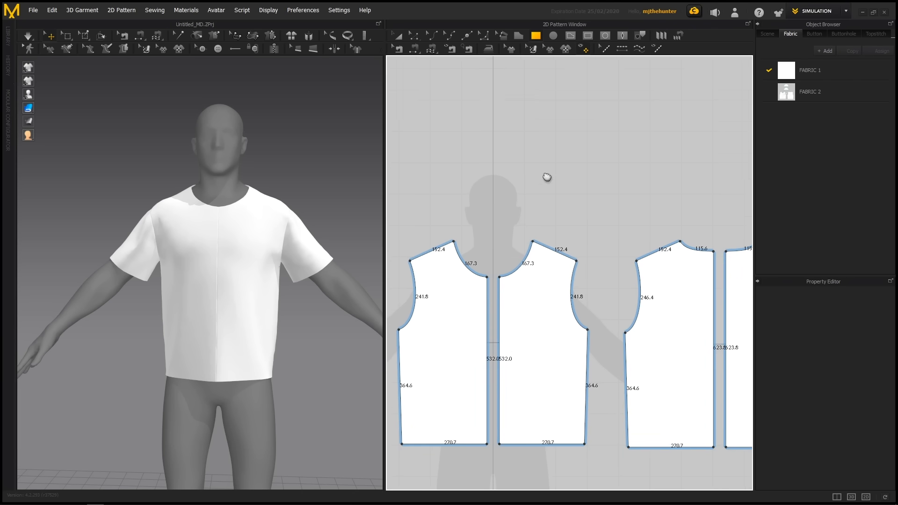
{"action": "key", "text": "z"}
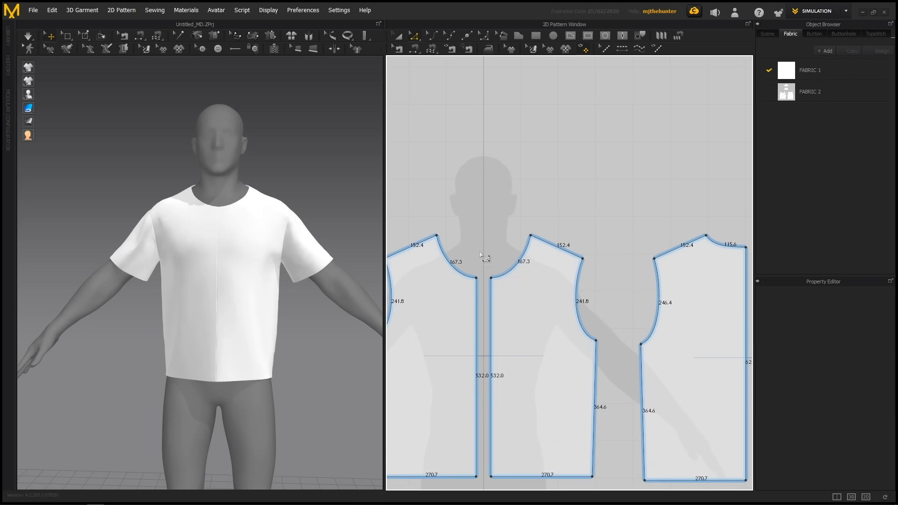
{"action": "left_click", "coordinate": [459, 275]}
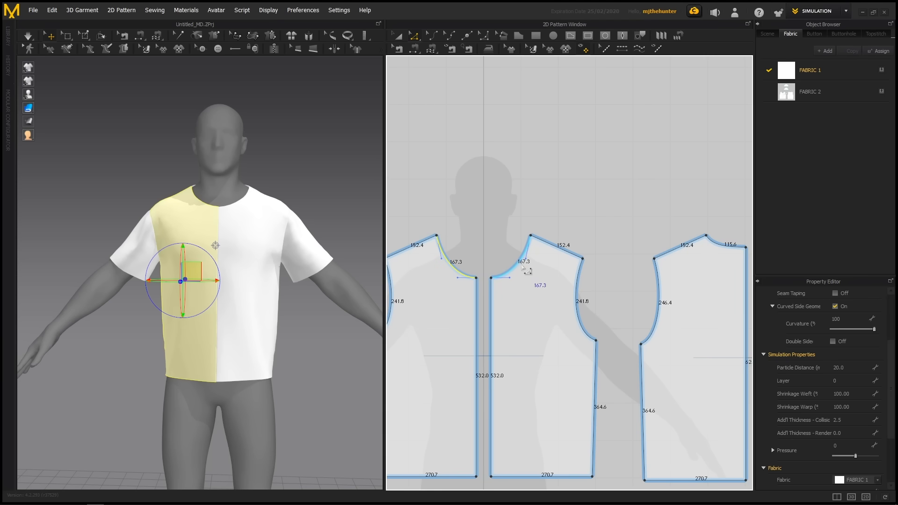
{"action": "middle_click_drag", "start_coordinate": [603, 212], "coordinate": [516, 212]}
{"action": "scroll", "coordinate": [564, 220], "scroll_direction": "down", "scroll_amount": 1}
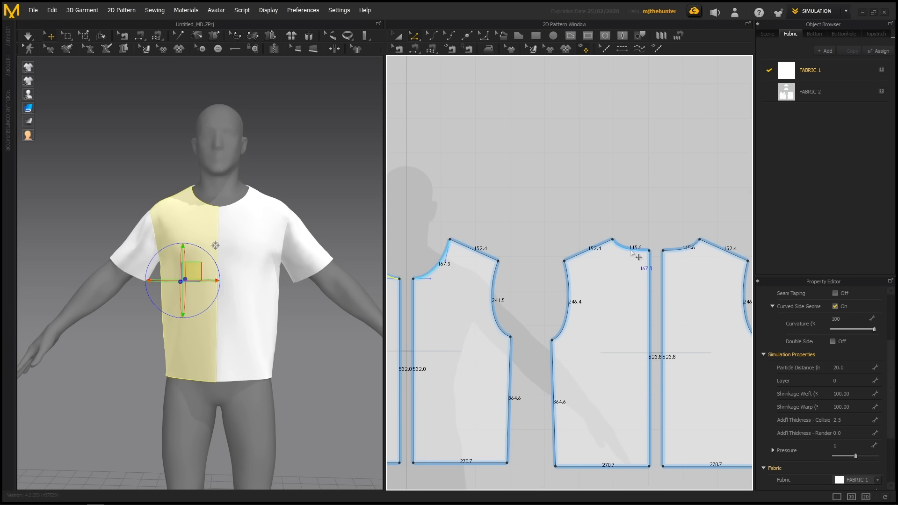
{"action": "left_click", "coordinate": [631, 252]}
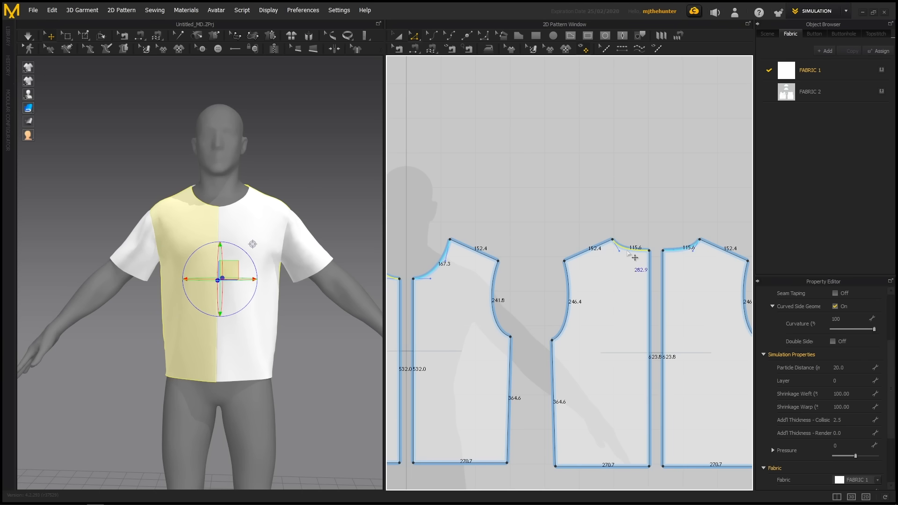
{"action": "scroll", "coordinate": [481, 248], "scroll_direction": "up", "scroll_amount": 3}
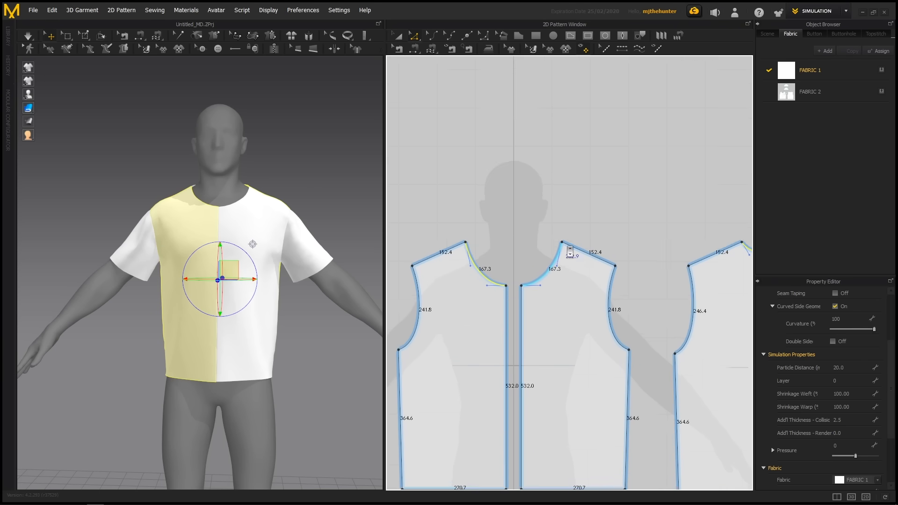
Set up a pattern outline offset of 18 mm on the selected front and back neckline curves.
{"action": "right_click", "coordinate": [450, 274]}
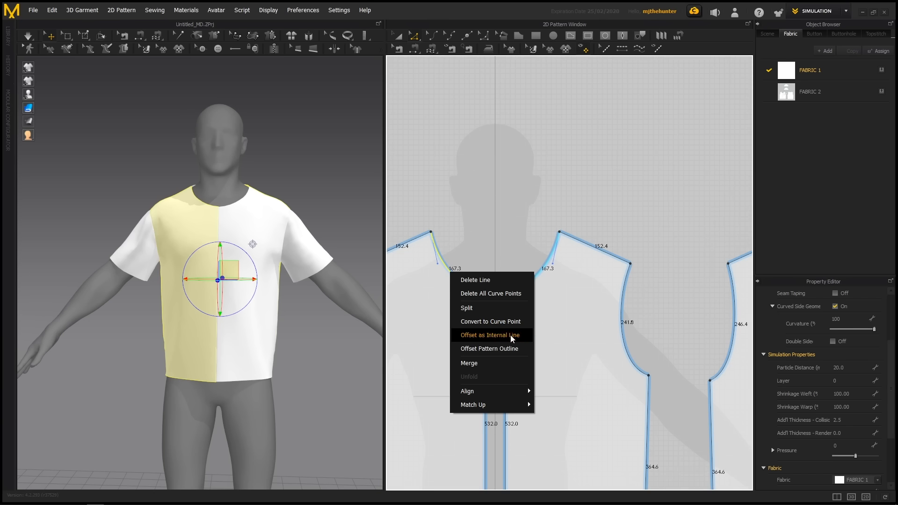
{"action": "left_click", "coordinate": [494, 350]}
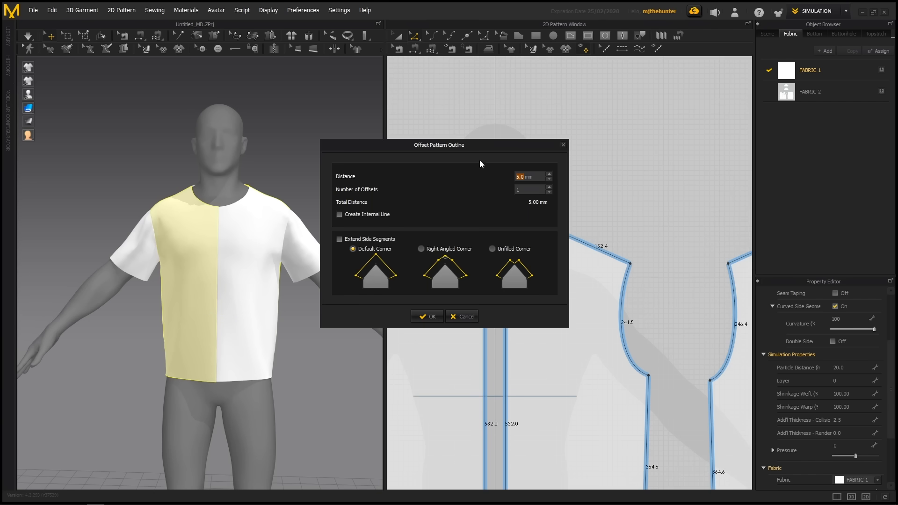
{"action": "left_click_drag", "start_coordinate": [488, 151], "coordinate": [322, 105]}
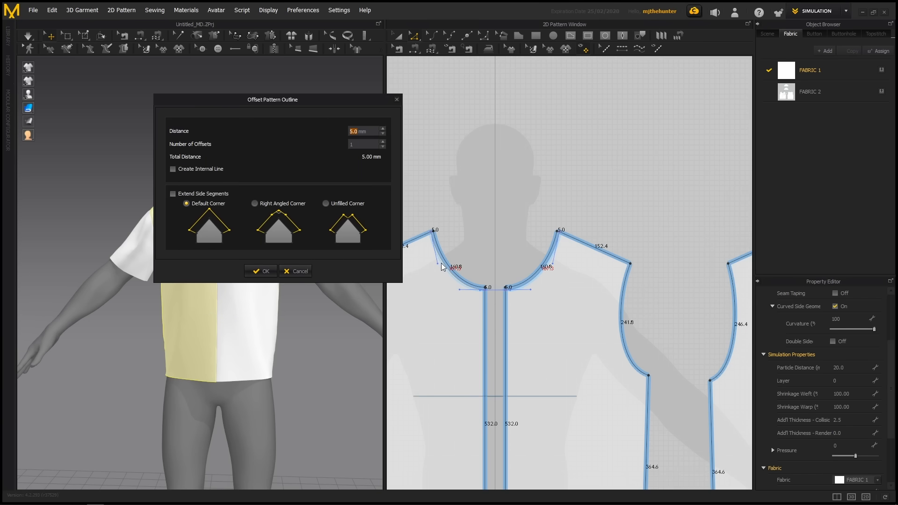
{"action": "left_click", "coordinate": [383, 129]}
{"action": "left_click", "coordinate": [383, 129]}
{"action": "left_click", "coordinate": [383, 129]}
{"action": "left_click", "coordinate": [383, 129]}
{"action": "left_click", "coordinate": [382, 129]}
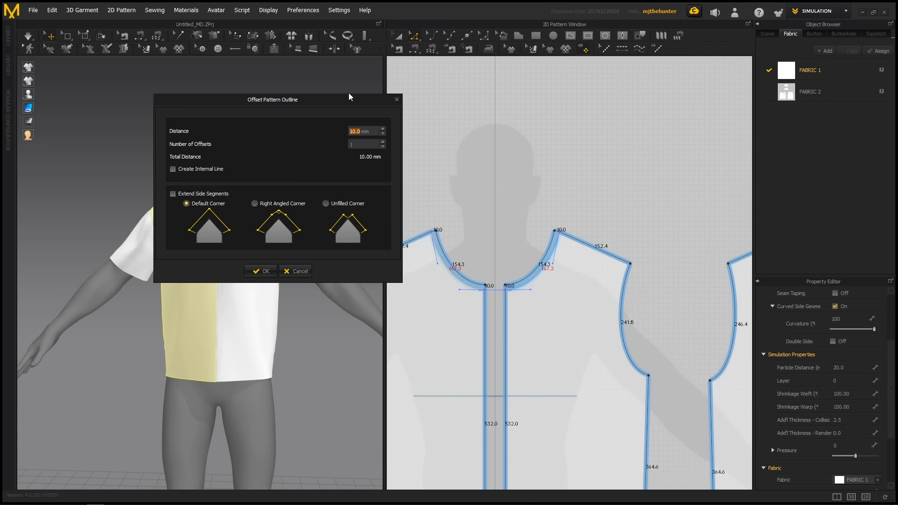
{"action": "type", "text": "15"}
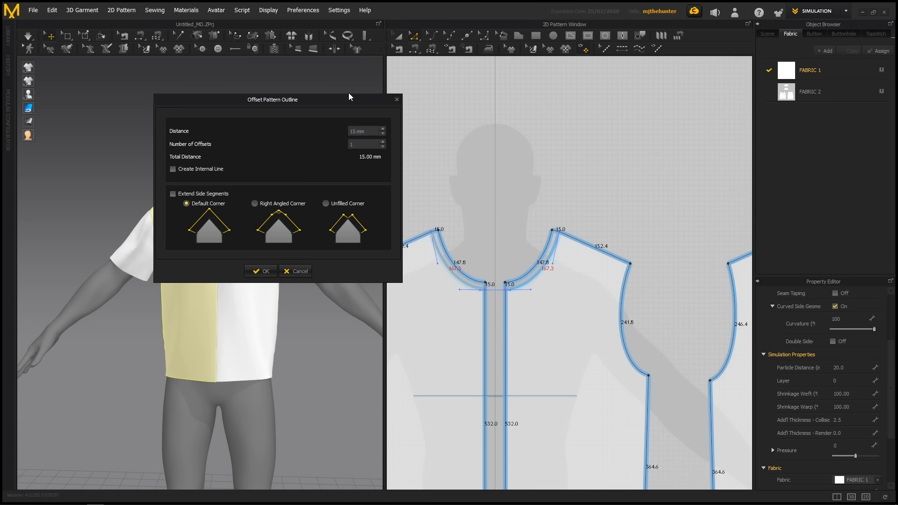
{"action": "key", "text": "BackSpace"}
{"action": "type", "text": "8"}
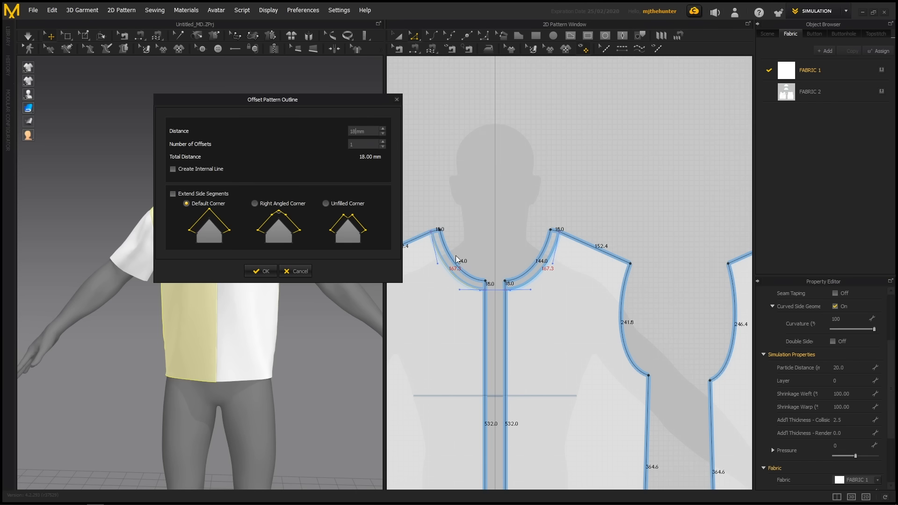
Enable Create Internal Line for the neckline offset and apply it.
{"action": "left_click_drag", "start_coordinate": [324, 100], "coordinate": [334, 77]}
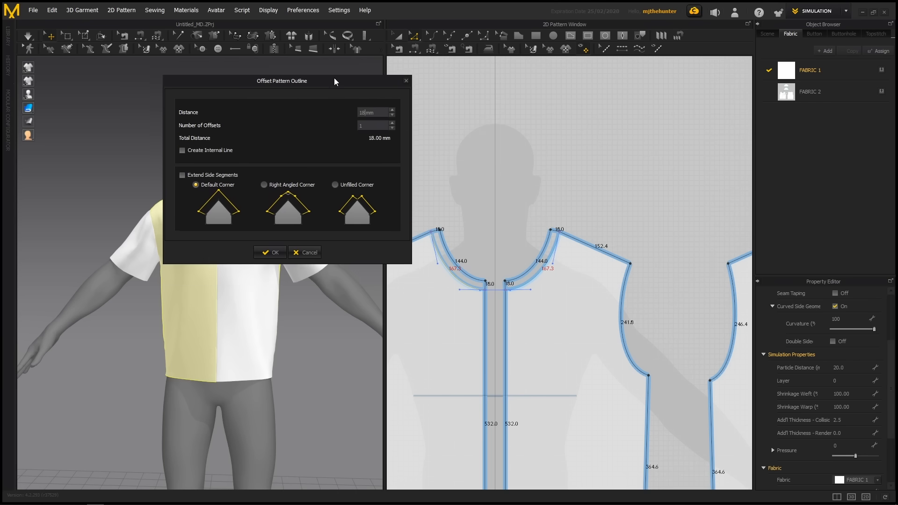
{"action": "left_click", "coordinate": [183, 148]}
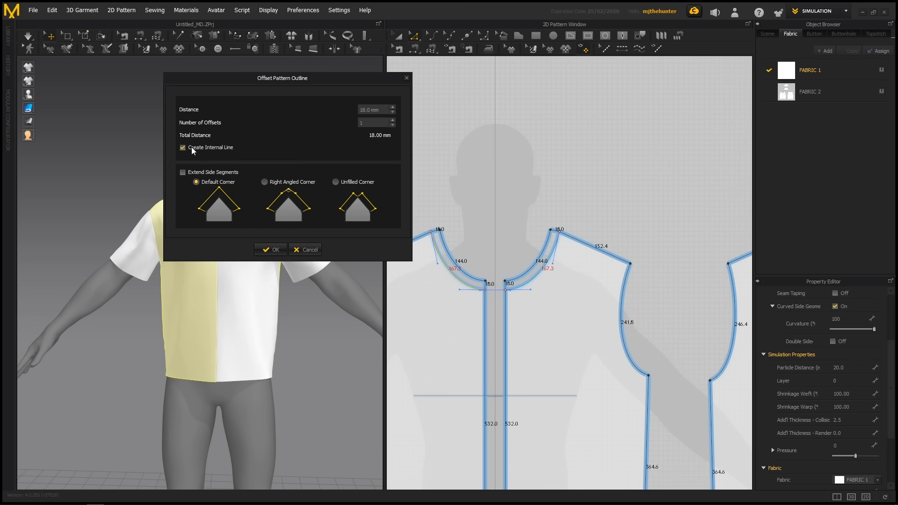
{"action": "left_click", "coordinate": [272, 251]}
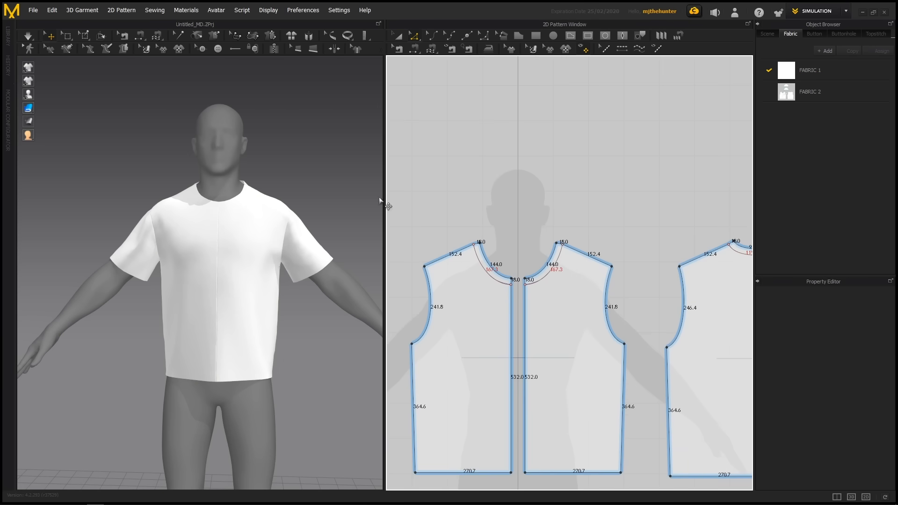
Select the internal neckline curves on the front and back patterns, and cut and sew along them to separate the neckband pieces.
{"action": "scroll", "coordinate": [254, 191], "scroll_direction": "up", "scroll_amount": 5}
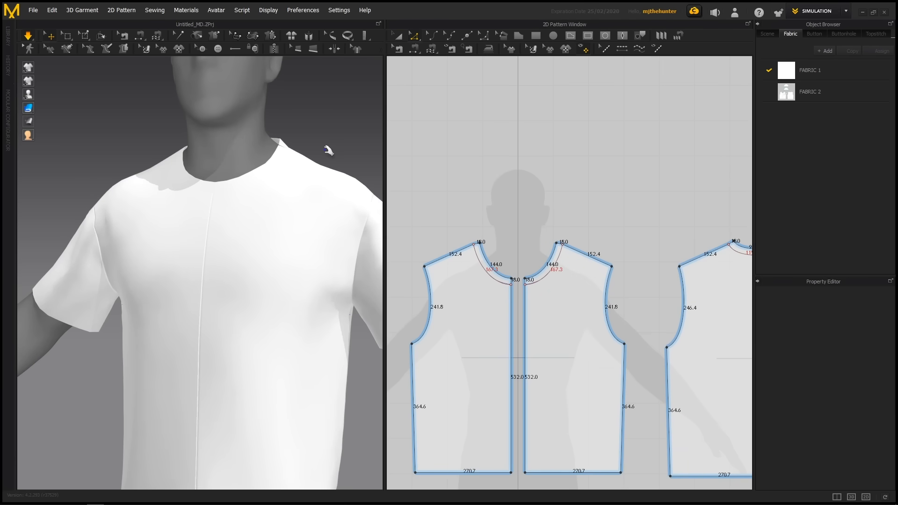
{"action": "right_click_drag", "start_coordinate": [329, 150], "coordinate": [355, 192]}
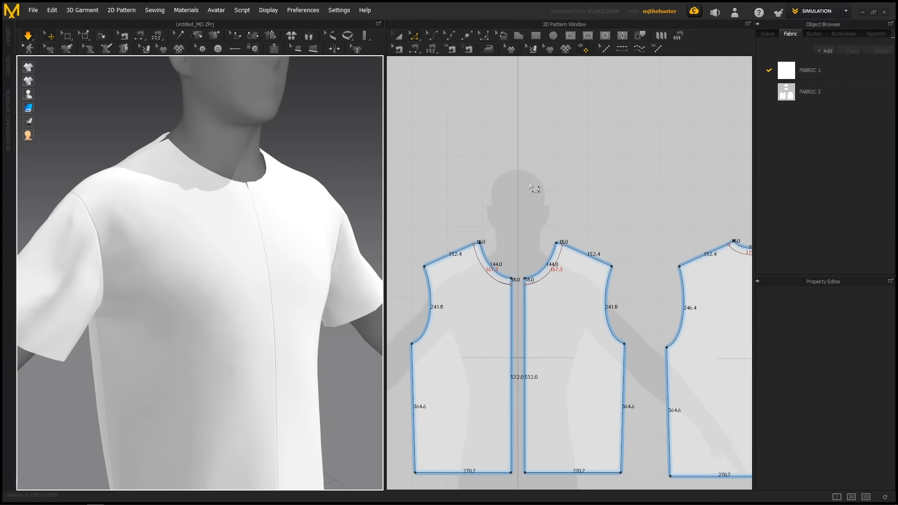
{"action": "middle_click_drag", "start_coordinate": [530, 183], "coordinate": [481, 185]}
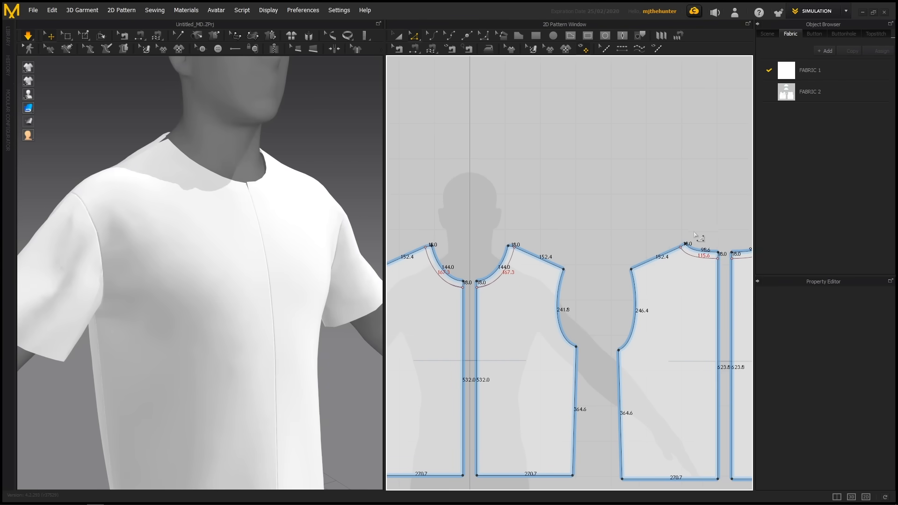
{"action": "scroll", "coordinate": [438, 248], "scroll_direction": "up", "scroll_amount": 2}
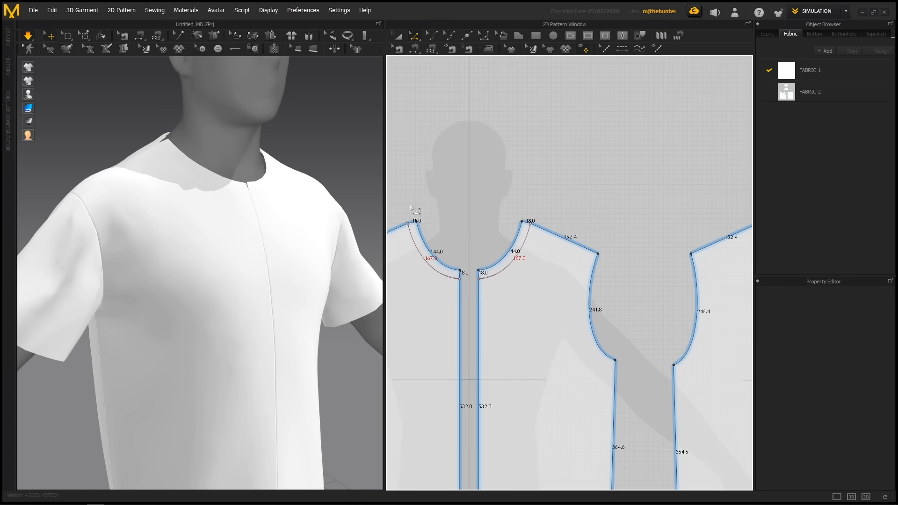
{"action": "scroll", "coordinate": [468, 278], "scroll_direction": "up", "scroll_amount": 5}
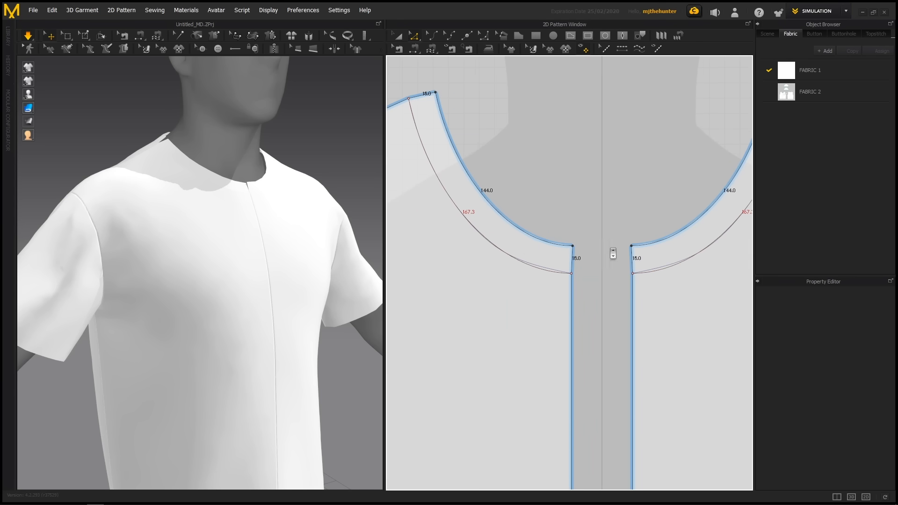
{"action": "scroll", "coordinate": [510, 229], "scroll_direction": "down", "scroll_amount": 6}
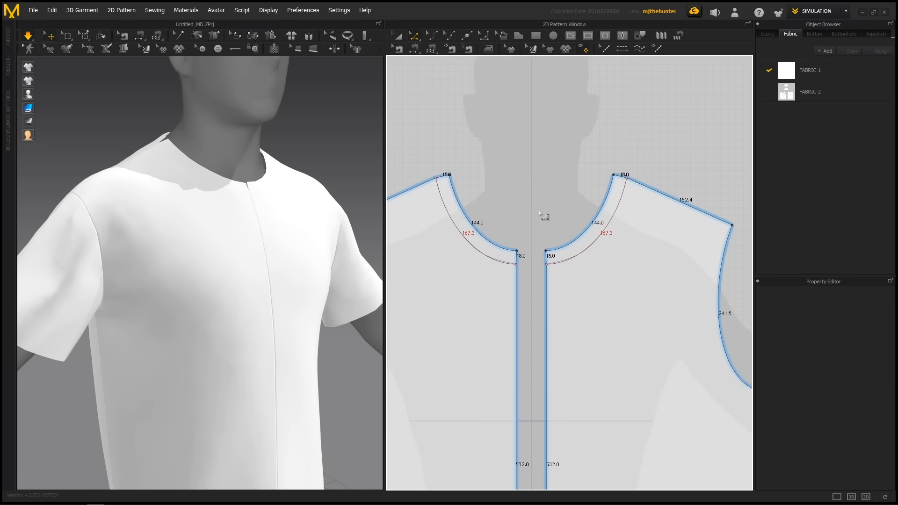
{"action": "left_click", "coordinate": [497, 254]}
{"action": "scroll", "coordinate": [667, 214], "scroll_direction": "down", "scroll_amount": 3}
{"action": "middle_click_drag", "start_coordinate": [667, 214], "coordinate": [453, 237]}
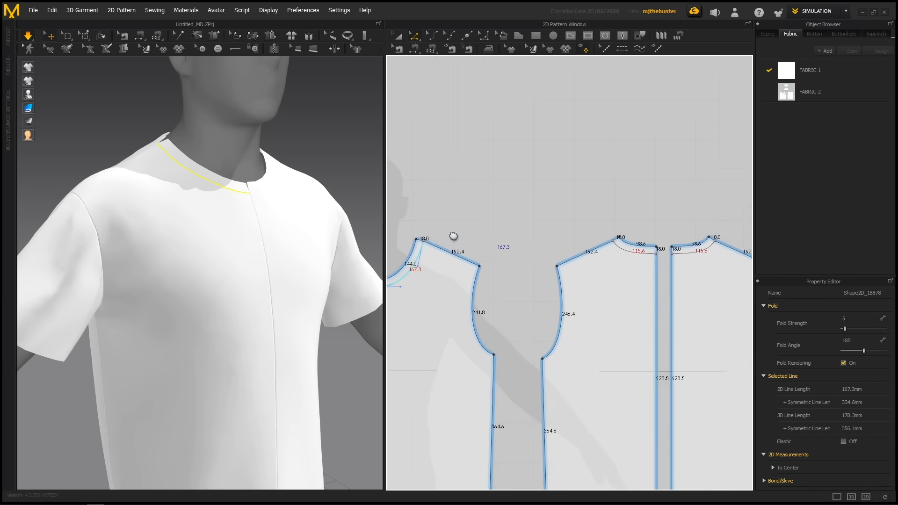
{"action": "scroll", "coordinate": [663, 256], "scroll_direction": "up", "scroll_amount": 3}
{"action": "left_click", "coordinate": [615, 252], "text": "shift"}
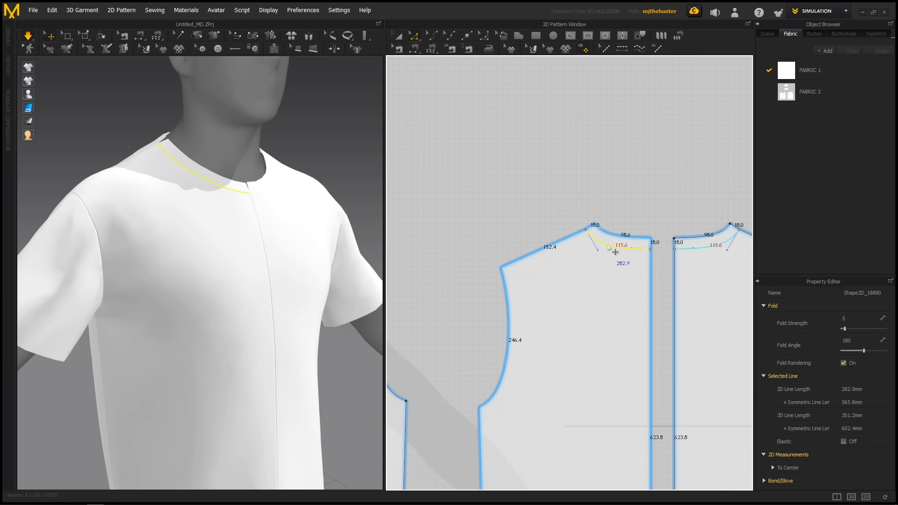
{"action": "right_click", "coordinate": [607, 246]}
{"action": "left_click", "coordinate": [637, 361]}
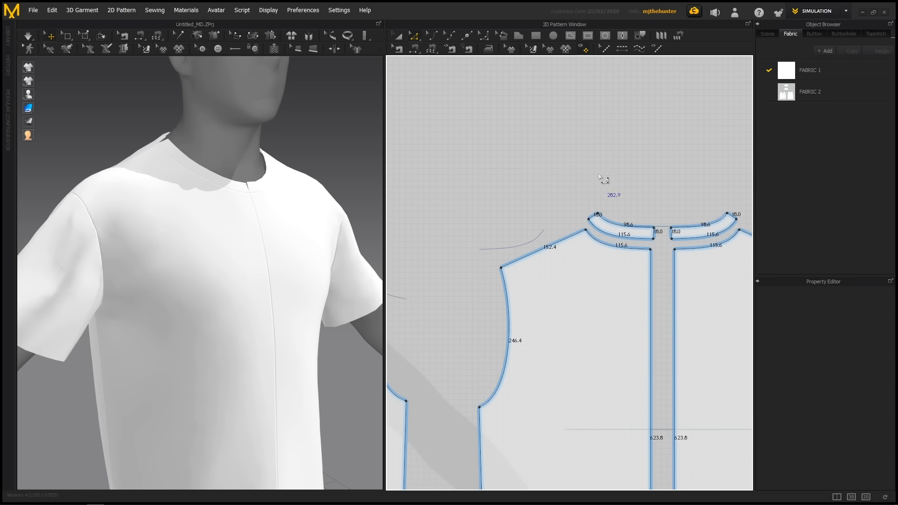
Run a brief simulation to drape the garment with its separated neckband pieces.
{"action": "key", "text": "a"}
{"action": "middle_click_drag", "start_coordinate": [600, 228], "coordinate": [568, 224]}
{"action": "right_click_drag", "start_coordinate": [359, 237], "coordinate": [269, 207]}
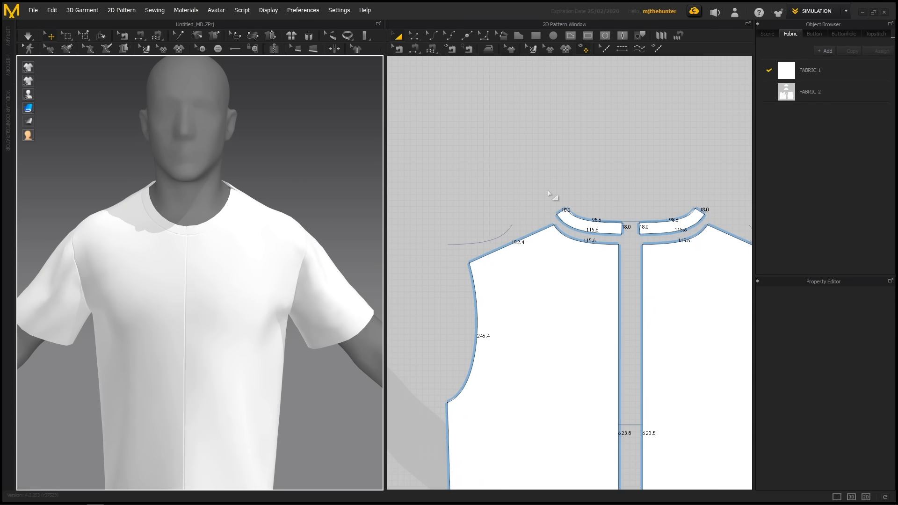
{"action": "scroll", "coordinate": [307, 195], "scroll_direction": "up", "scroll_amount": 5}
{"action": "key", "text": "space"}
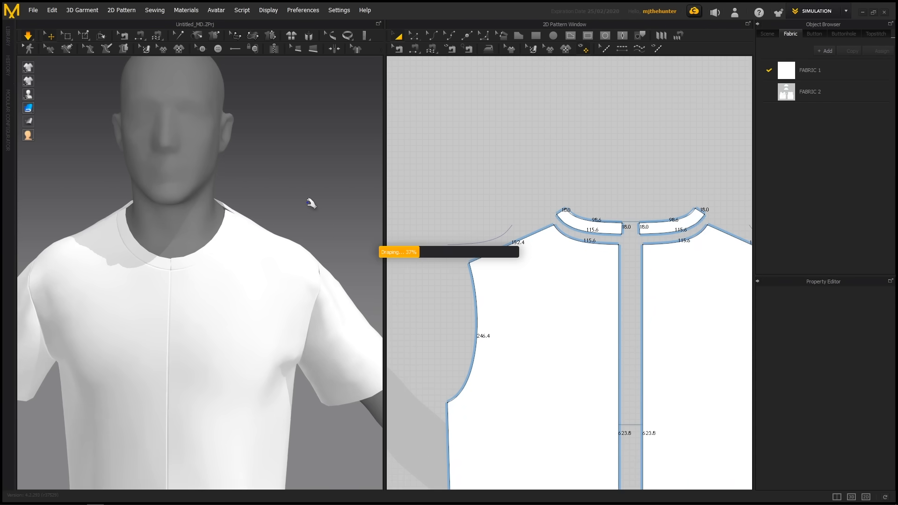
{"action": "key", "text": "space"}
{"action": "middle_click_drag", "start_coordinate": [220, 255], "coordinate": [254, 255]}
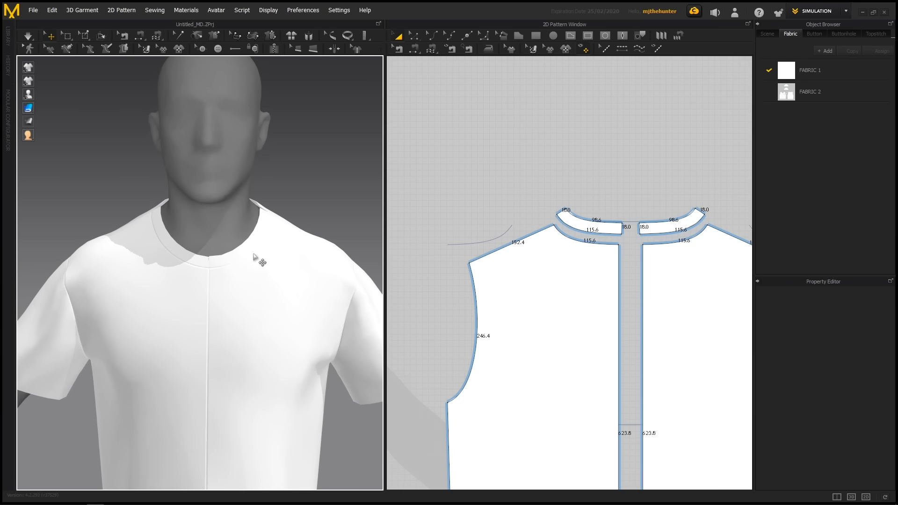
Merge the two back neckband halves along their centre-back edge into one pattern piece.
{"action": "scroll", "coordinate": [575, 255], "scroll_direction": "up", "scroll_amount": 6}
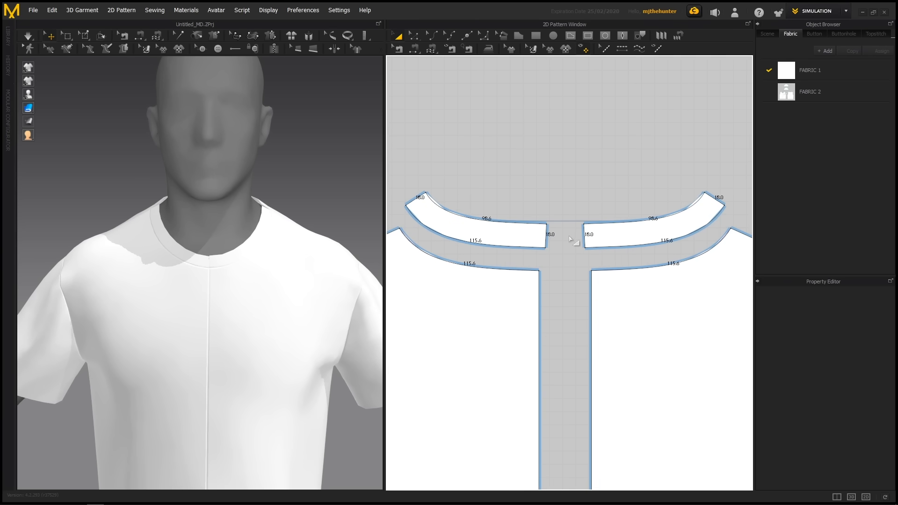
{"action": "key", "text": "z"}
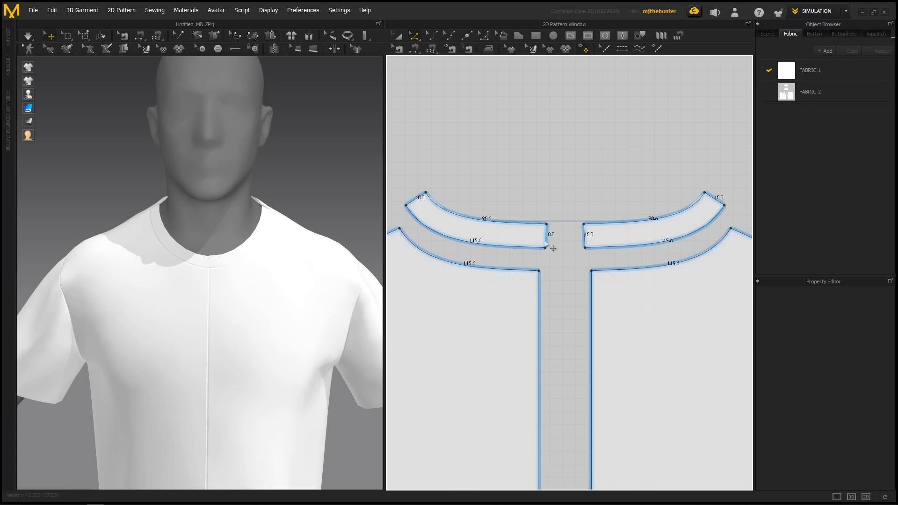
{"action": "right_click", "coordinate": [546, 242]}
{"action": "left_click", "coordinate": [569, 331]}
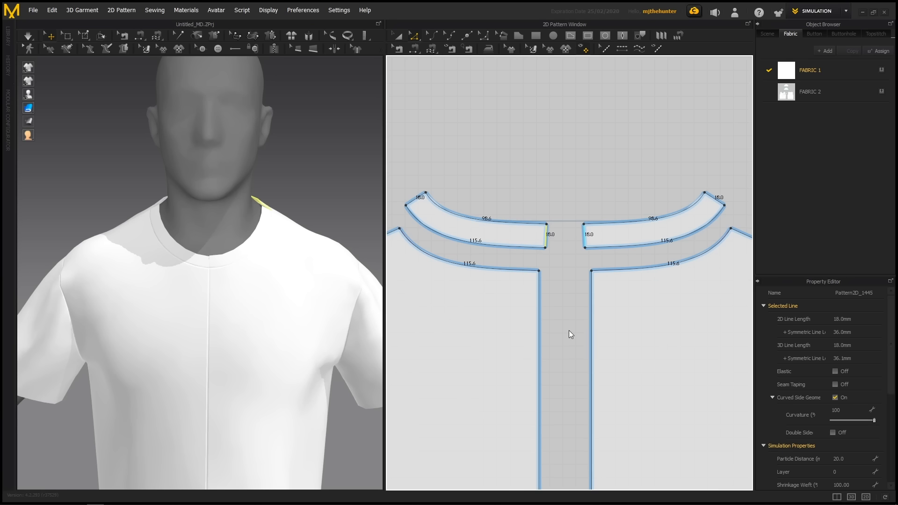
{"action": "left_click", "coordinate": [567, 157]}
{"action": "scroll", "coordinate": [572, 180], "scroll_direction": "down", "scroll_amount": 2}
{"action": "middle_click_drag", "start_coordinate": [562, 192], "coordinate": [628, 226]}
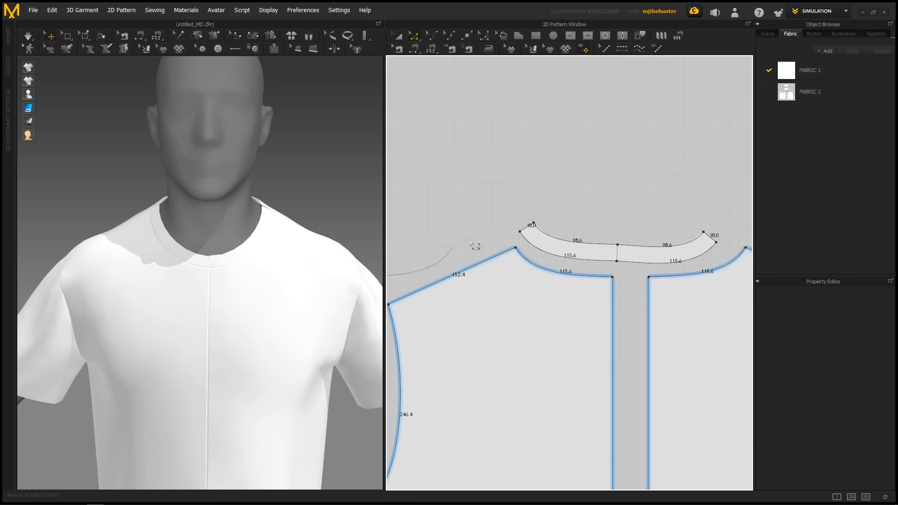
Merge the two front neckband halves along their centre-front edge into one pattern piece.
{"action": "middle_click_drag", "start_coordinate": [469, 242], "coordinate": [705, 234]}
{"action": "scroll", "coordinate": [706, 234], "scroll_direction": "down", "scroll_amount": 4}
{"action": "scroll", "coordinate": [589, 276], "scroll_direction": "up", "scroll_amount": 4}
{"action": "middle_click_drag", "start_coordinate": [589, 276], "coordinate": [477, 269]}
{"action": "scroll", "coordinate": [622, 273], "scroll_direction": "up", "scroll_amount": 2}
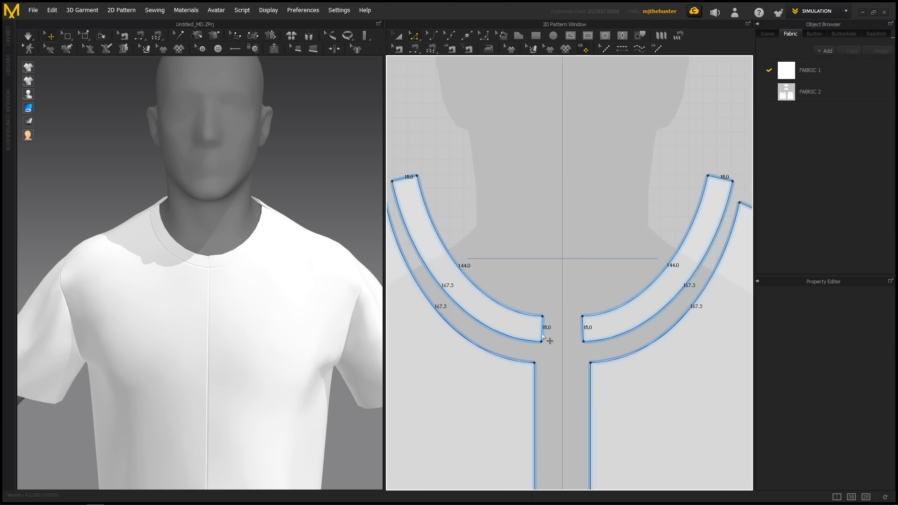
{"action": "right_click", "coordinate": [546, 332]}
{"action": "left_click", "coordinate": [569, 424]}
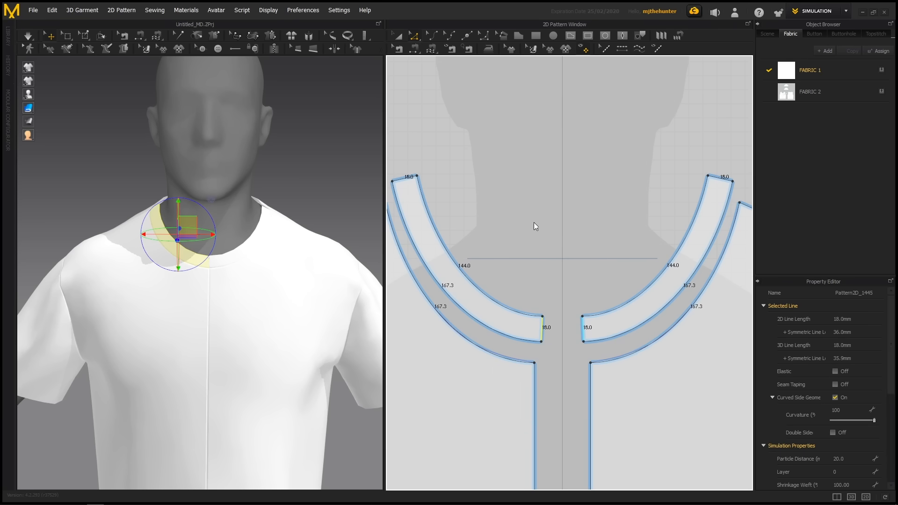
Rotate the merged front neckband until its ends are level and centre it between the front body patterns.
{"action": "key", "text": "a"}
{"action": "left_click", "coordinate": [558, 324]}
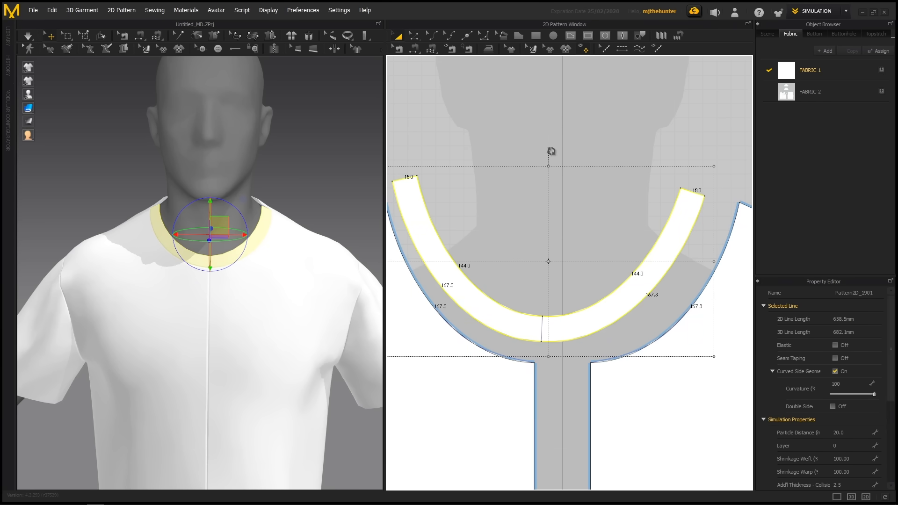
{"action": "left_click_drag", "start_coordinate": [552, 152], "coordinate": [544, 151]}
{"action": "key", "text": "ctrl+z"}
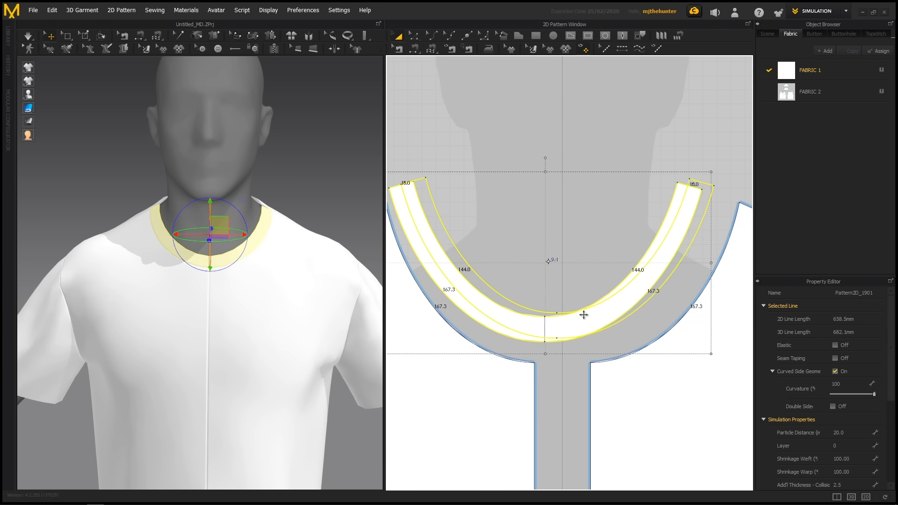
{"action": "scroll", "coordinate": [583, 316], "scroll_direction": "down", "scroll_amount": 2}
{"action": "left_click", "coordinate": [627, 199]}
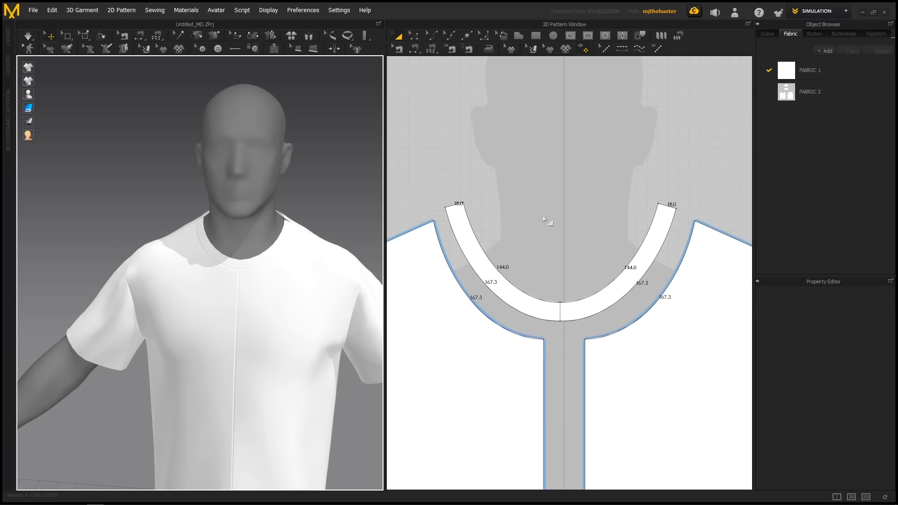
Sew the front and back neckband ends together at the avatar's left shoulder with Segment Sewing.
{"action": "right_click_drag", "start_coordinate": [347, 235], "coordinate": [270, 245]}
{"action": "scroll", "coordinate": [270, 251], "scroll_direction": "down", "scroll_amount": 3}
{"action": "middle_click_drag", "start_coordinate": [270, 250], "coordinate": [292, 286]}
{"action": "scroll", "coordinate": [293, 286], "scroll_direction": "down", "scroll_amount": 3}
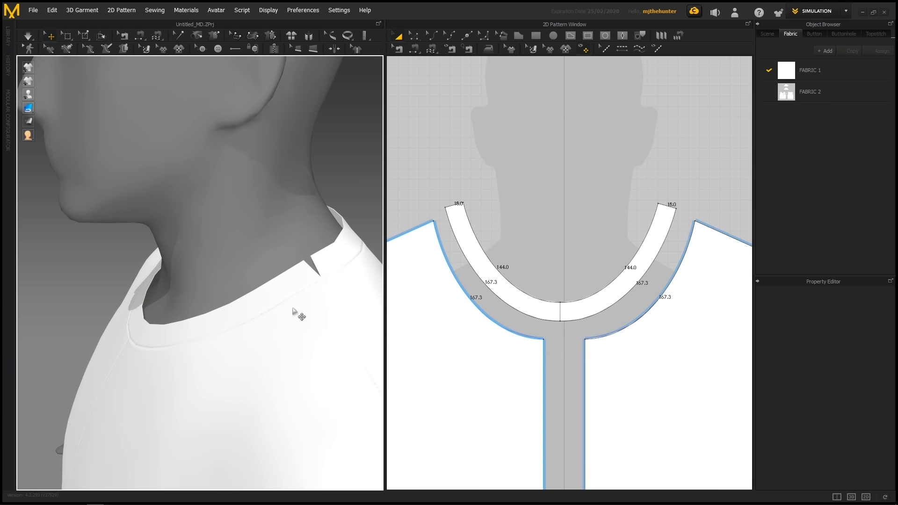
{"action": "key", "text": "n"}
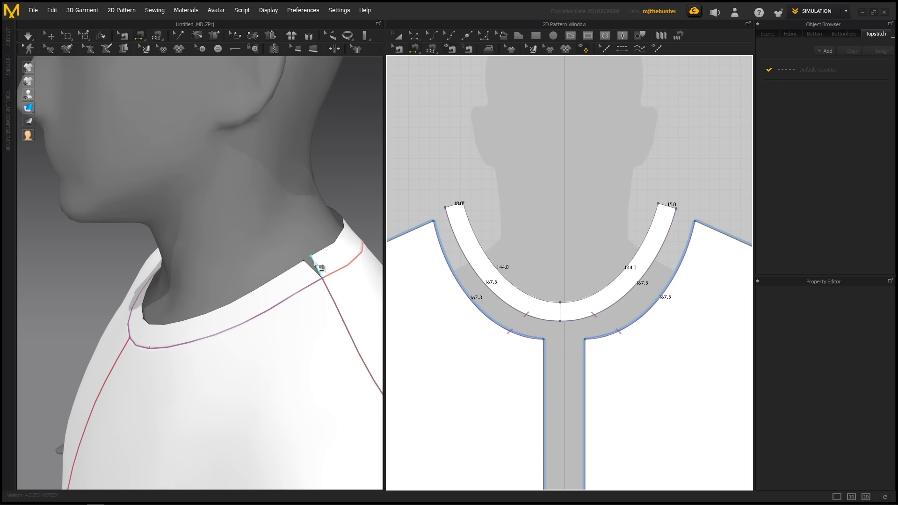
{"action": "left_click", "coordinate": [314, 262]}
{"action": "left_click", "coordinate": [309, 265]}
Sew the front and back neckband ends together at the avatar's right shoulder.
{"action": "key", "text": "space"}
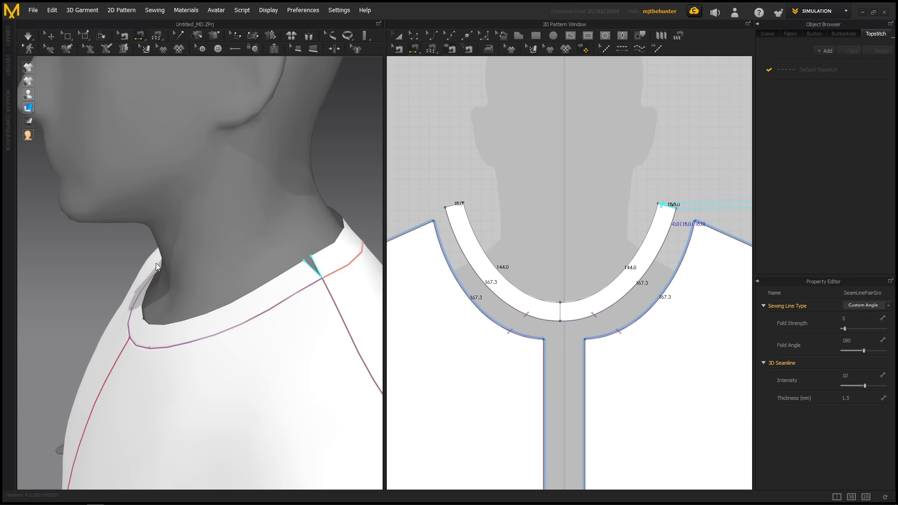
{"action": "right_click_drag", "start_coordinate": [182, 271], "coordinate": [104, 244]}
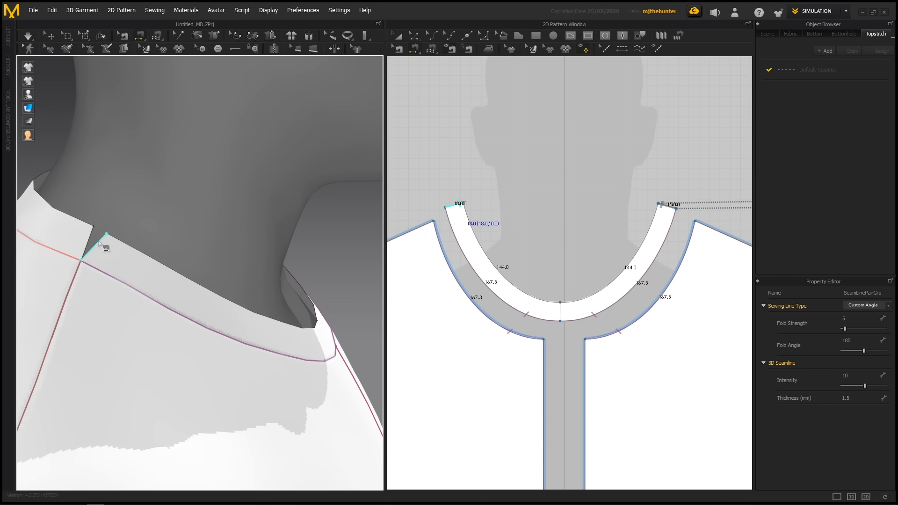
{"action": "left_click", "coordinate": [95, 243]}
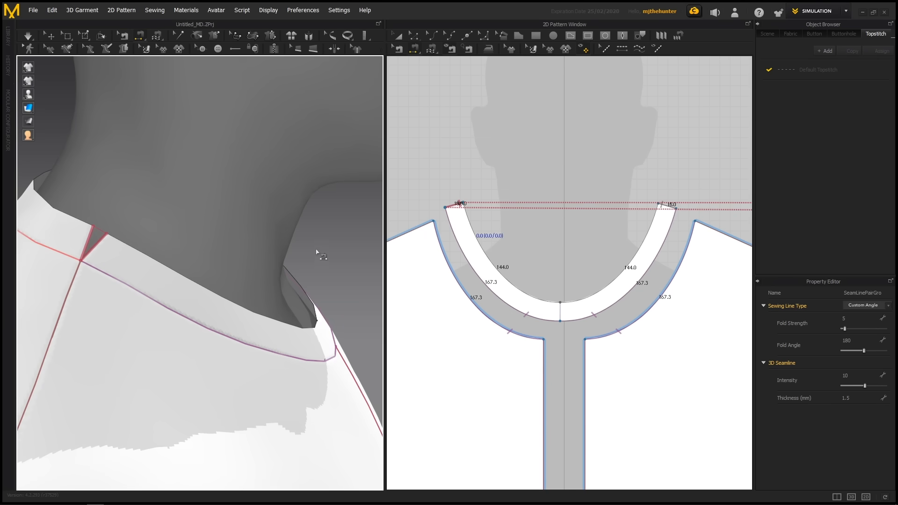
Simulate the garment with the newly sewn neckband and view the T-shirt from the front.
{"action": "scroll", "coordinate": [316, 286], "scroll_direction": "up", "scroll_amount": 4}
{"action": "right_click_drag", "start_coordinate": [276, 279], "coordinate": [302, 276]}
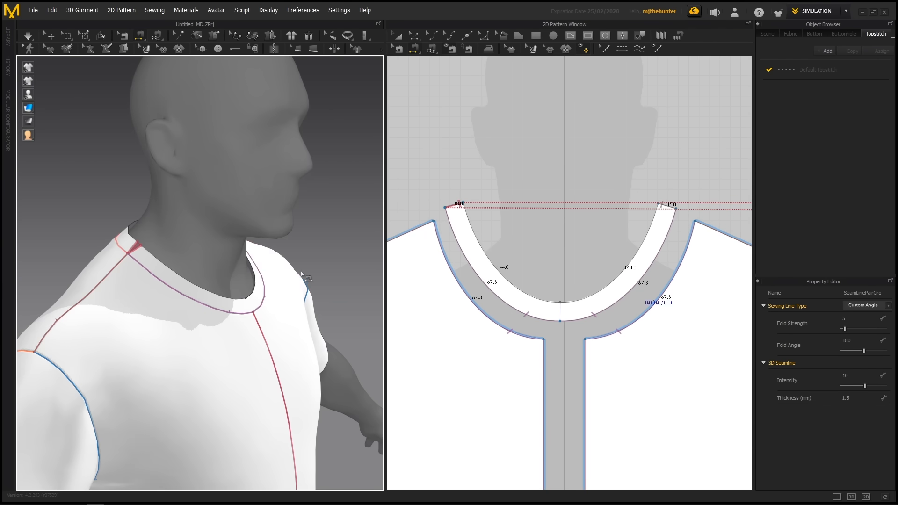
{"action": "key", "text": "q"}
{"action": "right_click_drag", "start_coordinate": [353, 238], "coordinate": [195, 293]}
{"action": "key", "text": "space"}
{"action": "scroll", "coordinate": [301, 244], "scroll_direction": "up", "scroll_amount": 3}
{"action": "scroll", "coordinate": [196, 293], "scroll_direction": "up", "scroll_amount": 3}
{"action": "scroll", "coordinate": [204, 293], "scroll_direction": "down", "scroll_amount": 3}
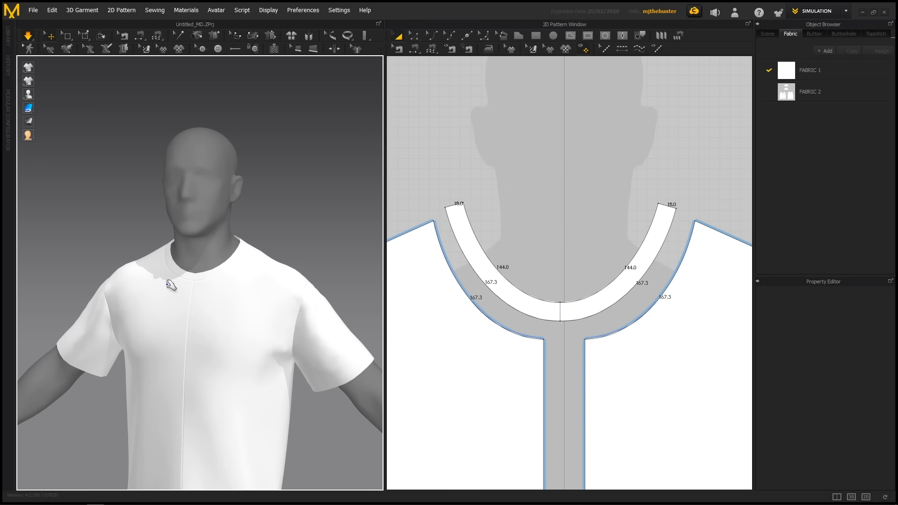
{"action": "scroll", "coordinate": [596, 231], "scroll_direction": "down", "scroll_amount": 3}
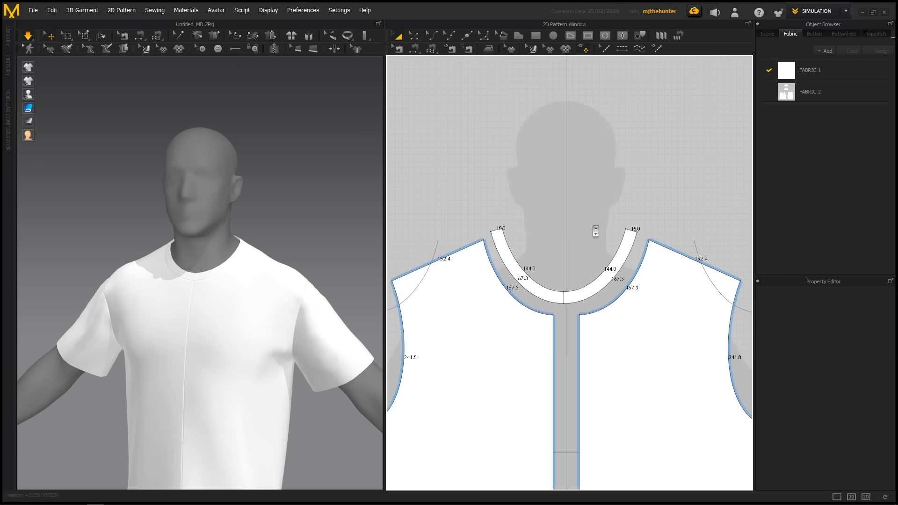
Examine the simulated neckband, shoulder and sleeve seams together with the front body and sleeve patterns.
{"action": "scroll", "coordinate": [596, 231], "scroll_direction": "down", "scroll_amount": 4}
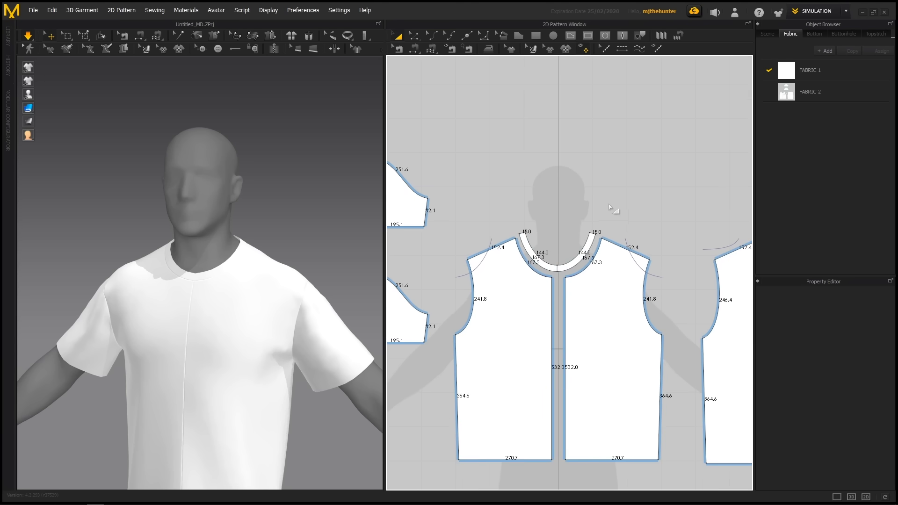
{"action": "scroll", "coordinate": [621, 212], "scroll_direction": "up", "scroll_amount": 2}
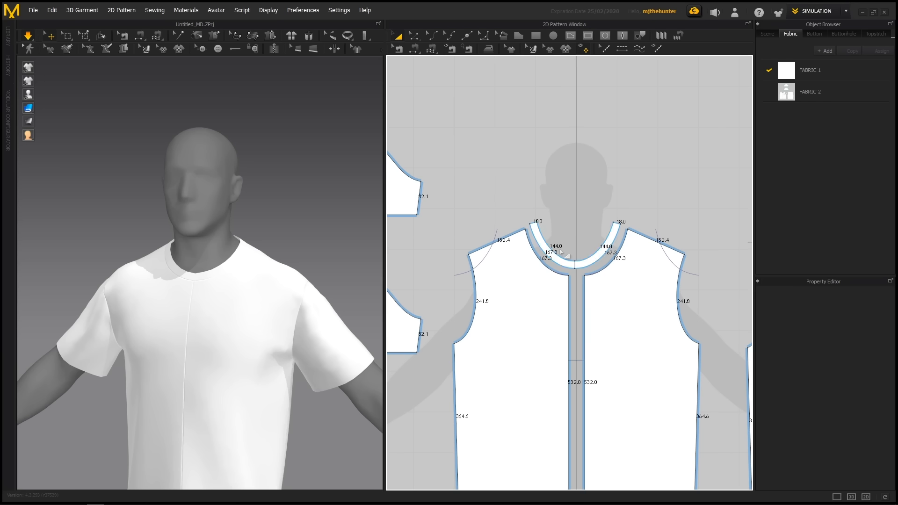
{"action": "middle_click_drag", "start_coordinate": [272, 265], "coordinate": [293, 268]}
{"action": "scroll", "coordinate": [293, 269], "scroll_direction": "up", "scroll_amount": 2}
{"action": "middle_click_drag", "start_coordinate": [495, 270], "coordinate": [482, 273]}
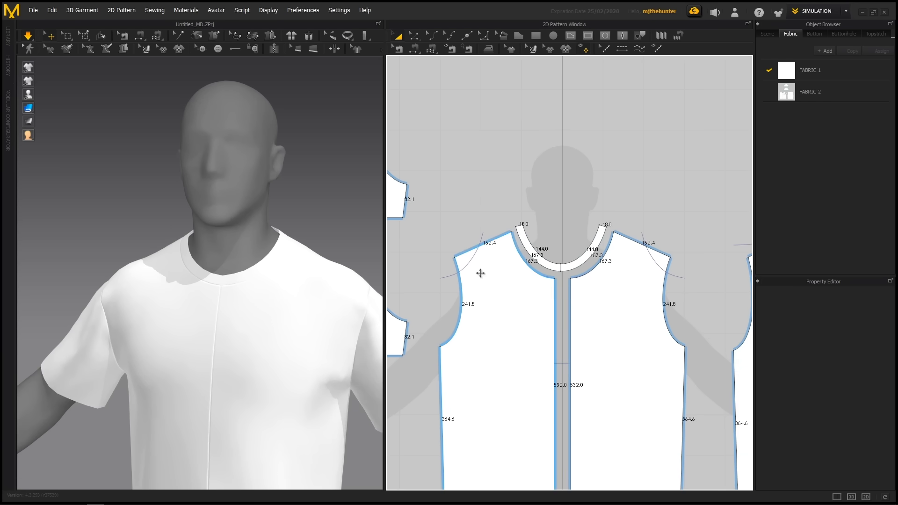
{"action": "scroll", "coordinate": [276, 276], "scroll_direction": "up", "scroll_amount": 3}
{"action": "middle_click_drag", "start_coordinate": [267, 303], "coordinate": [305, 285]}
{"action": "scroll", "coordinate": [270, 266], "scroll_direction": "down", "scroll_amount": 3}
{"action": "middle_click_drag", "start_coordinate": [277, 314], "coordinate": [274, 276]}
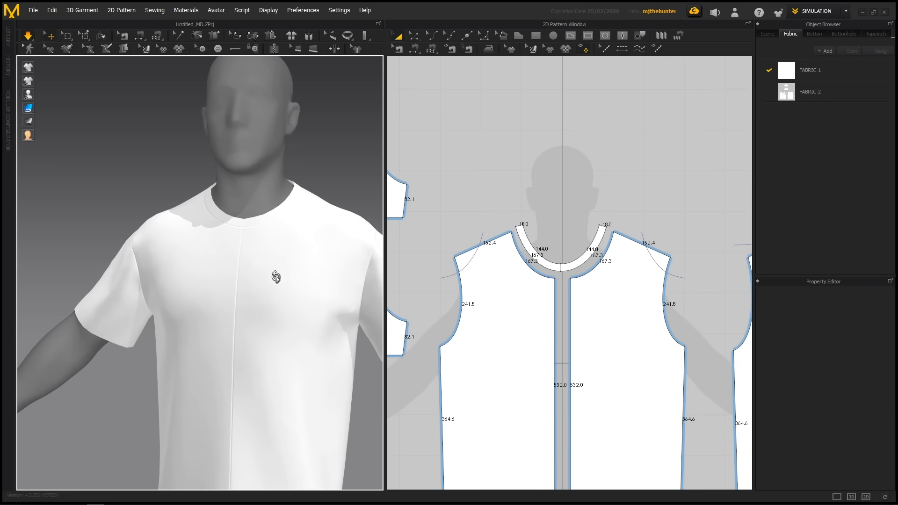
{"action": "right_click_drag", "start_coordinate": [274, 277], "coordinate": [291, 283]}
{"action": "right_click_drag", "start_coordinate": [173, 284], "coordinate": [198, 259]}
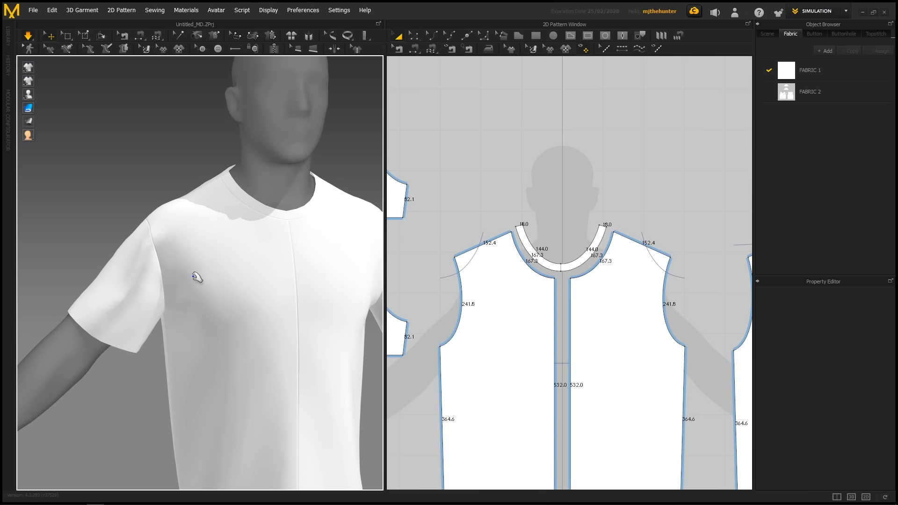
{"action": "middle_click_drag", "start_coordinate": [262, 266], "coordinate": [280, 254]}
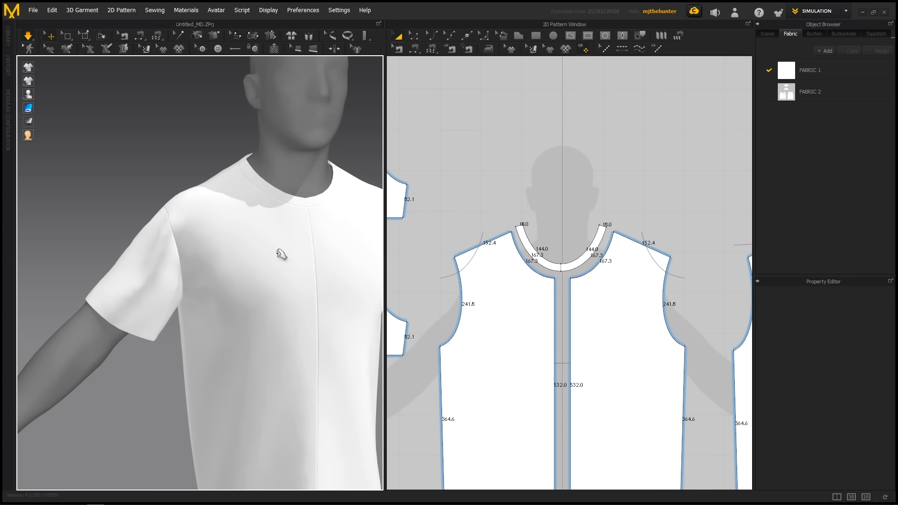
{"action": "middle_click_drag", "start_coordinate": [500, 254], "coordinate": [537, 251]}
{"action": "right_click_drag", "start_coordinate": [176, 228], "coordinate": [220, 229]}
{"action": "middle_click_drag", "start_coordinate": [253, 238], "coordinate": [261, 240]}
{"action": "middle_click_drag", "start_coordinate": [504, 298], "coordinate": [512, 270]}
Offset the front and back armhole curves as internal lines at a distance of 5 mm with Extend enabled.
{"action": "key", "text": "z"}
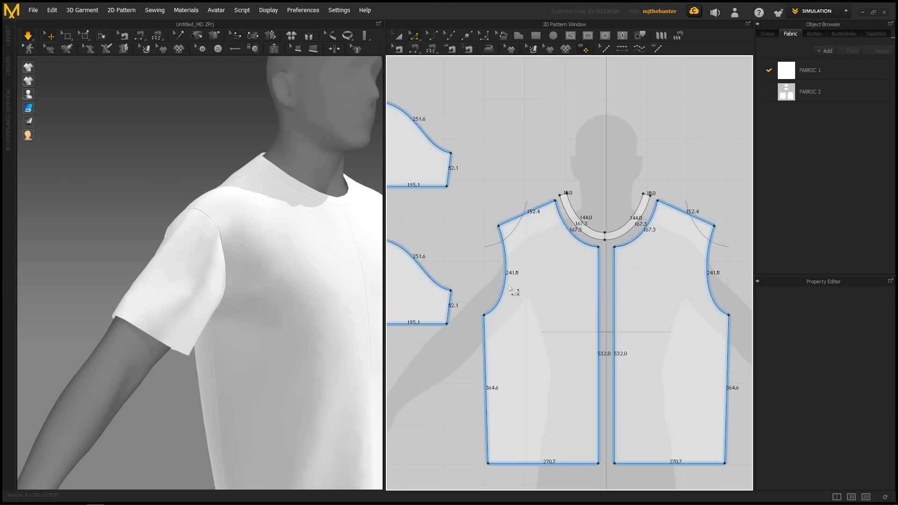
{"action": "left_click", "coordinate": [509, 289]}
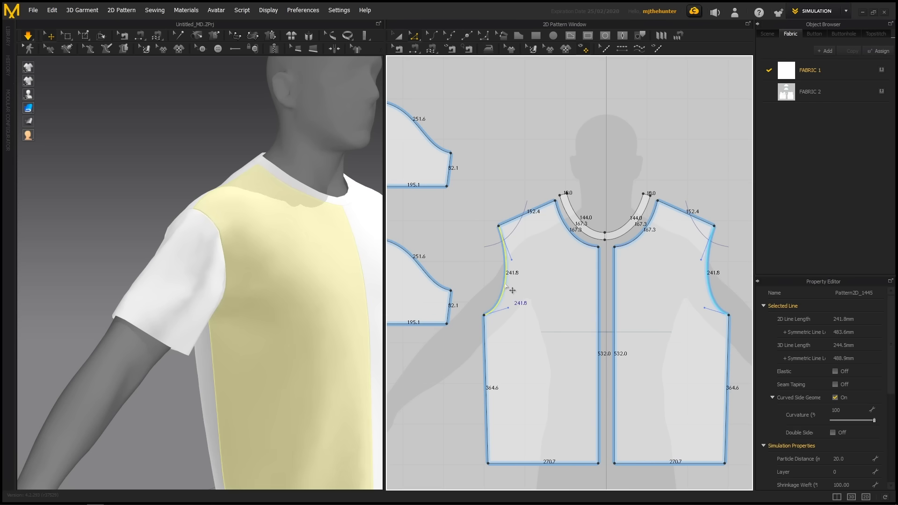
{"action": "left_click", "coordinate": [521, 169]}
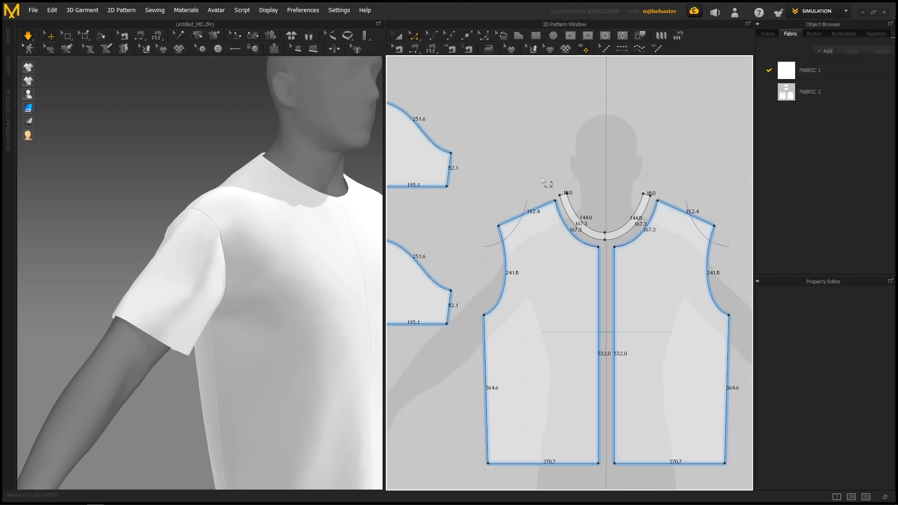
{"action": "middle_click_drag", "start_coordinate": [520, 197], "coordinate": [491, 185]}
{"action": "scroll", "coordinate": [491, 174], "scroll_direction": "down", "scroll_amount": 1}
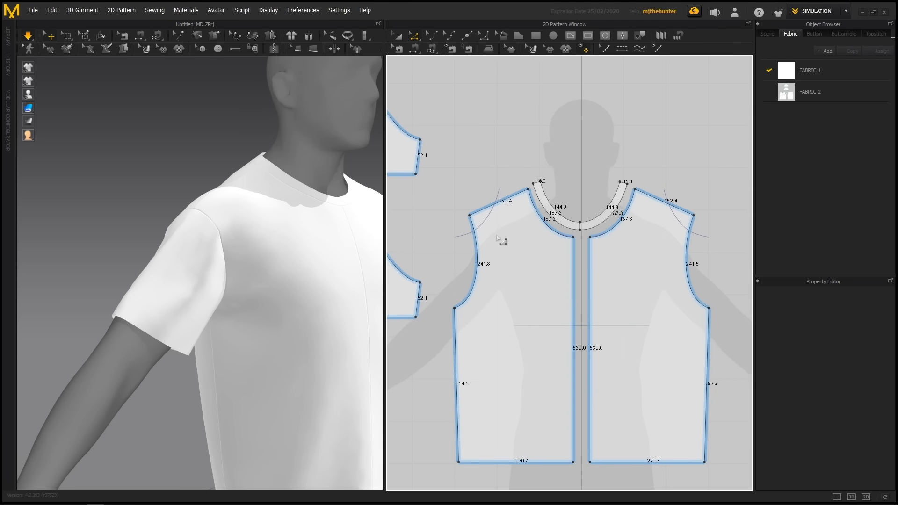
{"action": "scroll", "coordinate": [497, 239], "scroll_direction": "down", "scroll_amount": 1}
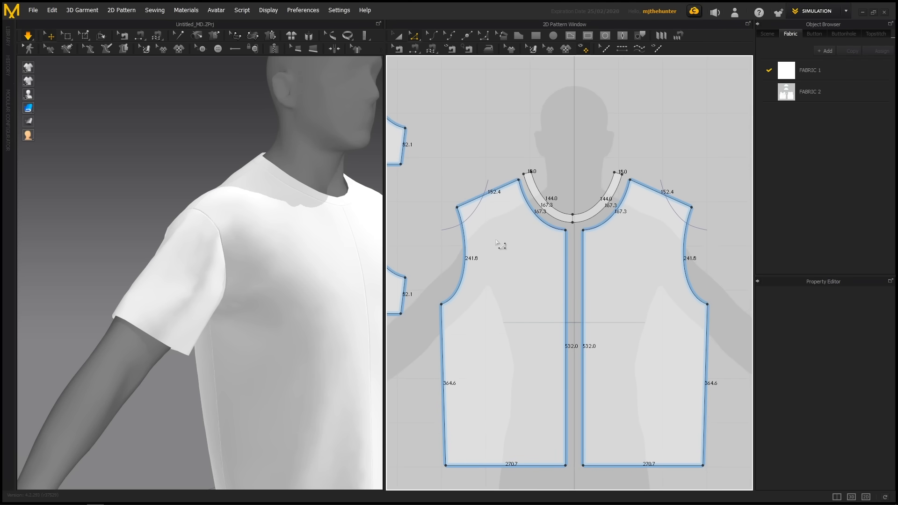
{"action": "left_click", "coordinate": [465, 268]}
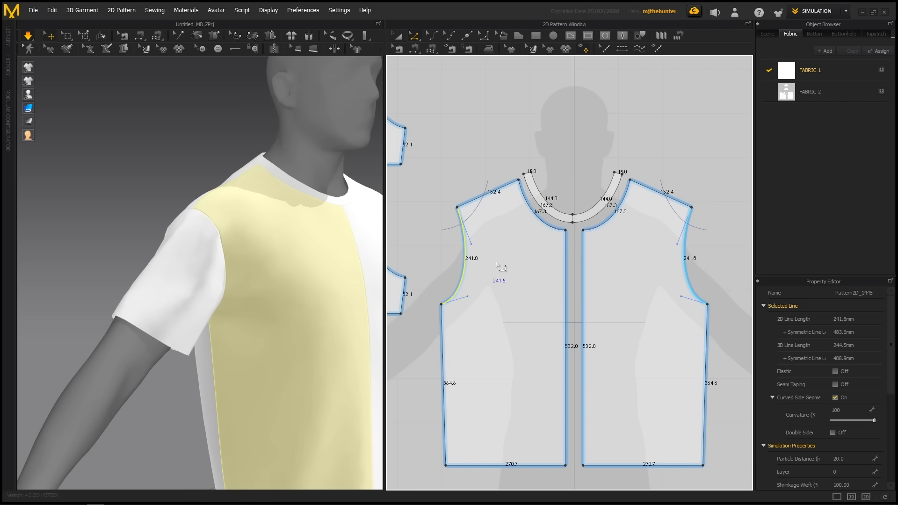
{"action": "middle_click_drag", "start_coordinate": [596, 139], "coordinate": [584, 135]}
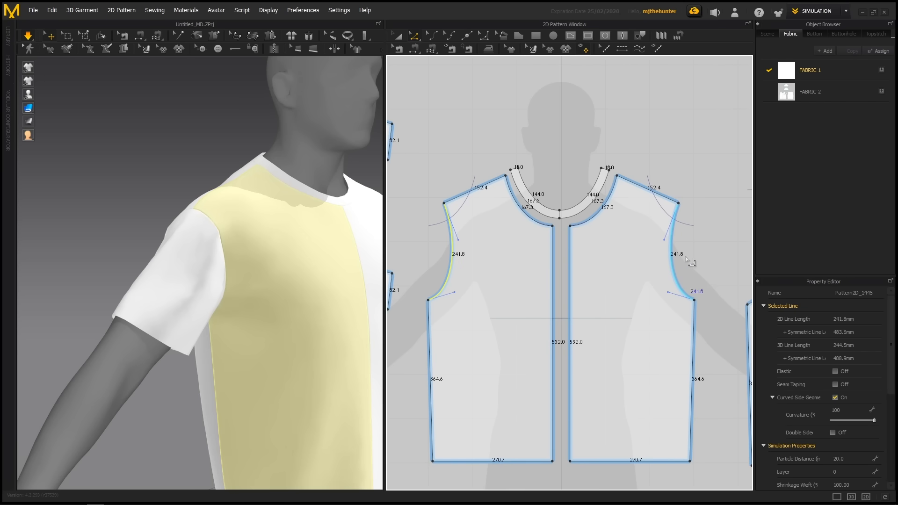
{"action": "right_click_drag", "start_coordinate": [221, 189], "coordinate": [367, 205]}
{"action": "middle_click_drag", "start_coordinate": [706, 229], "coordinate": [490, 221]}
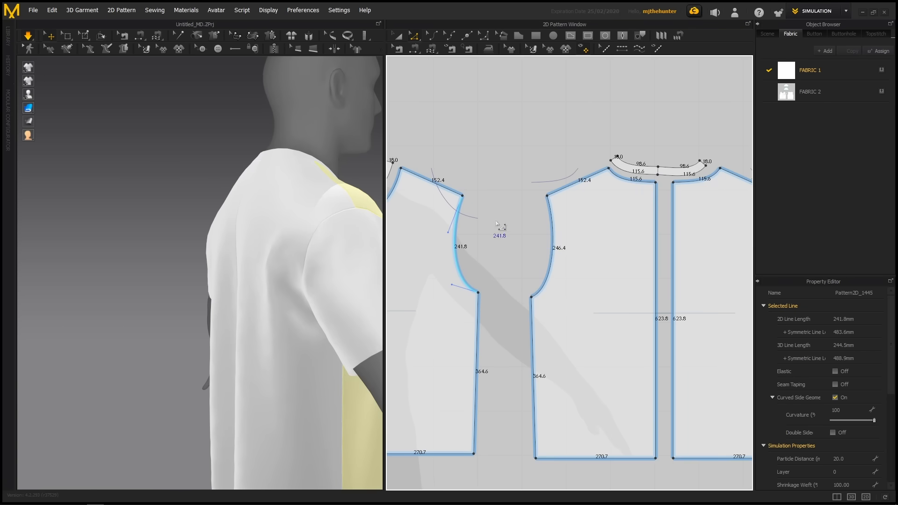
{"action": "left_click", "coordinate": [559, 248], "text": "shift"}
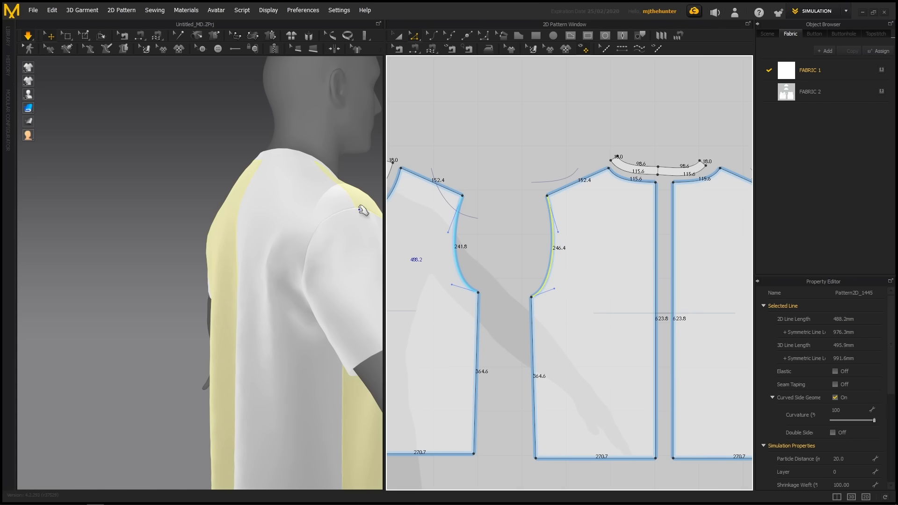
{"action": "right_click", "coordinate": [552, 257]}
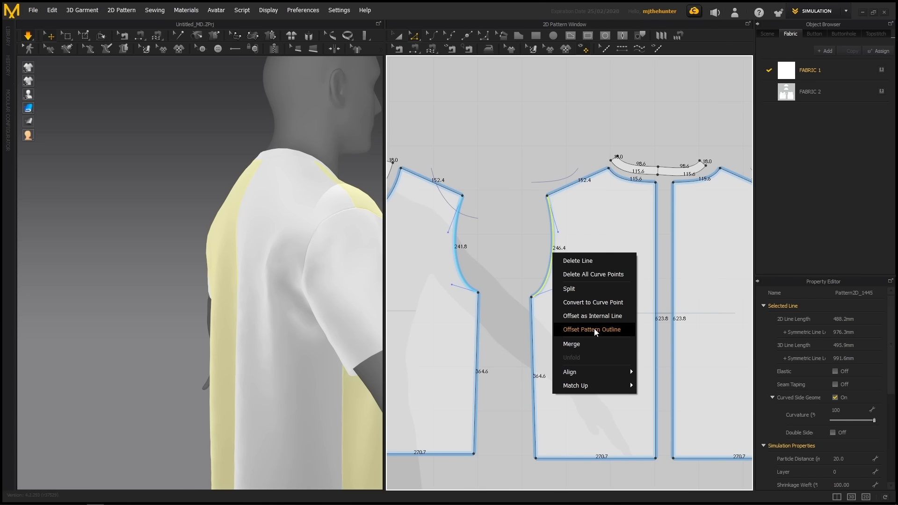
{"action": "left_click", "coordinate": [599, 316]}
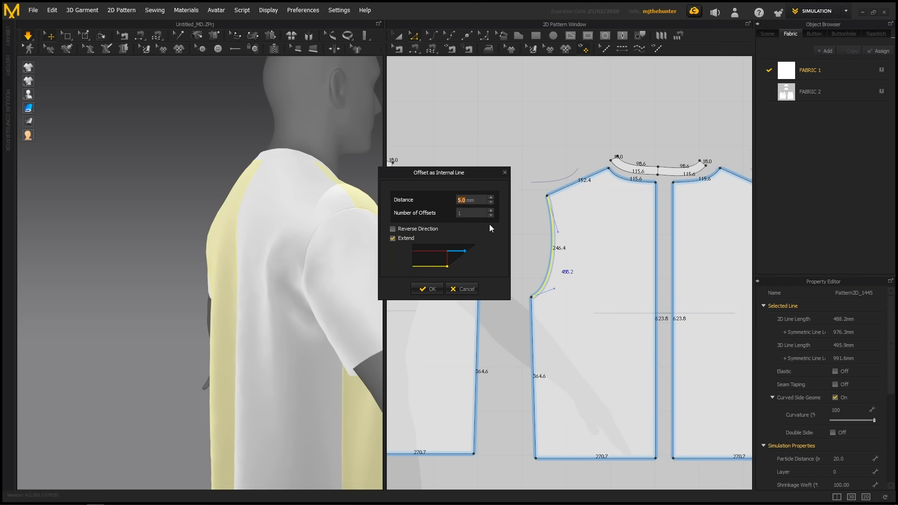
{"action": "left_click_drag", "start_coordinate": [463, 173], "coordinate": [473, 159]}
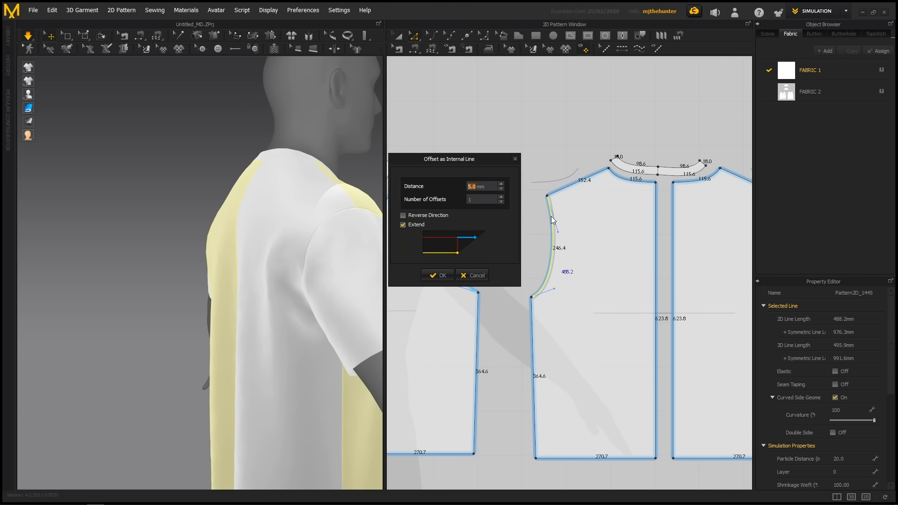
{"action": "left_click", "coordinate": [403, 216]}
{"action": "left_click", "coordinate": [437, 215]}
{"action": "left_click", "coordinate": [439, 276]}
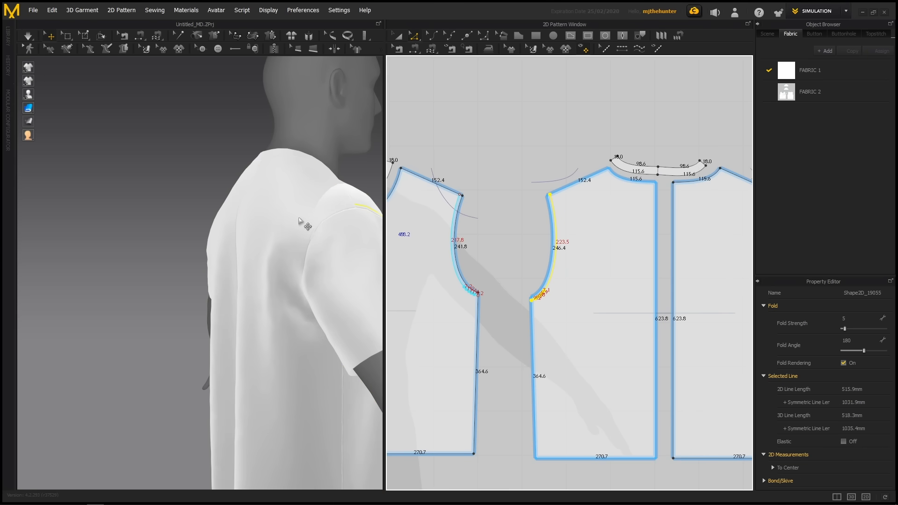
Set the fold angle of the offset internal lines along the front and back armholes to 200.
{"action": "scroll", "coordinate": [341, 251], "scroll_direction": "down", "scroll_amount": 3}
{"action": "right_click_drag", "start_coordinate": [305, 240], "coordinate": [381, 239]}
{"action": "scroll", "coordinate": [578, 248], "scroll_direction": "down", "scroll_amount": 4}
{"action": "left_click", "coordinate": [350, 234]}
{"action": "scroll", "coordinate": [423, 262], "scroll_direction": "up", "scroll_amount": 3}
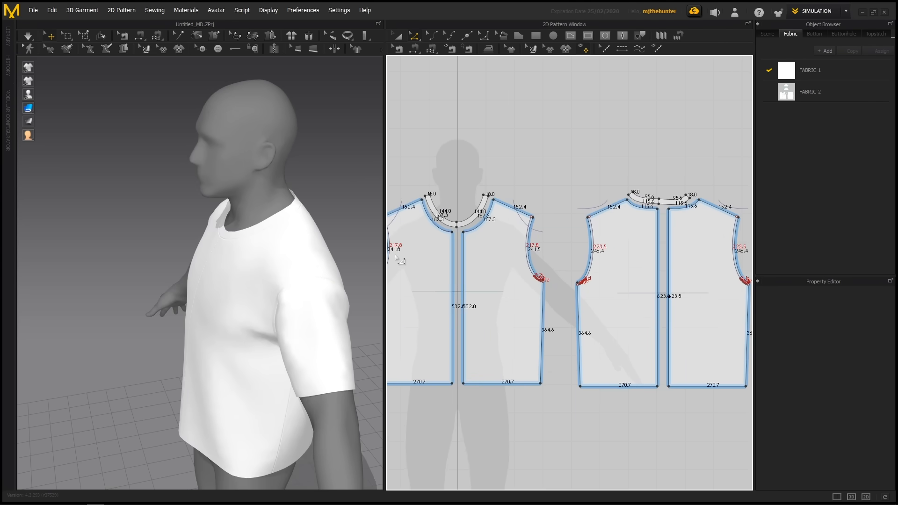
{"action": "left_click", "coordinate": [416, 255]}
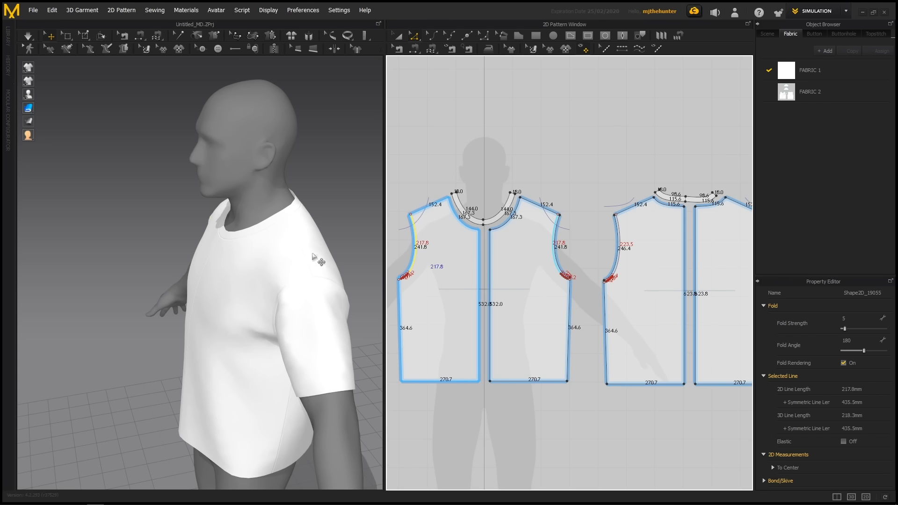
{"action": "right_click_drag", "start_coordinate": [319, 260], "coordinate": [441, 263]}
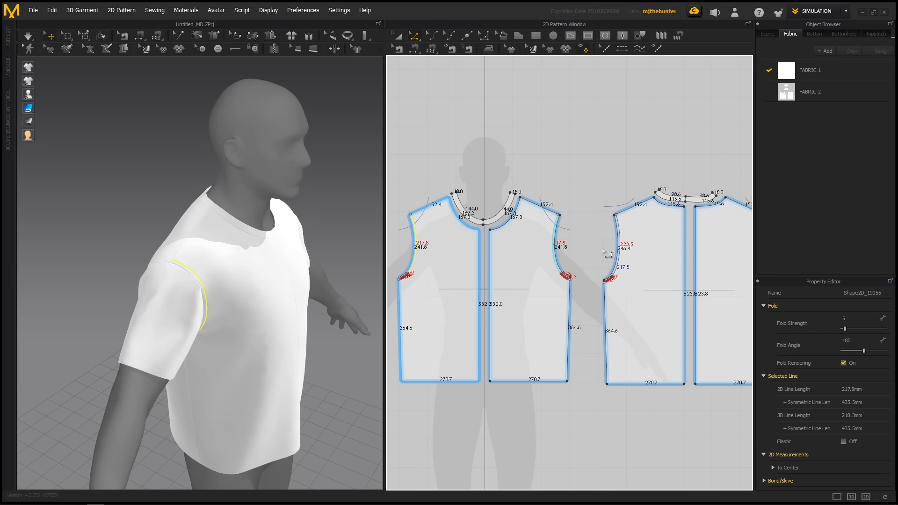
{"action": "left_click", "coordinate": [619, 248], "text": "shift"}
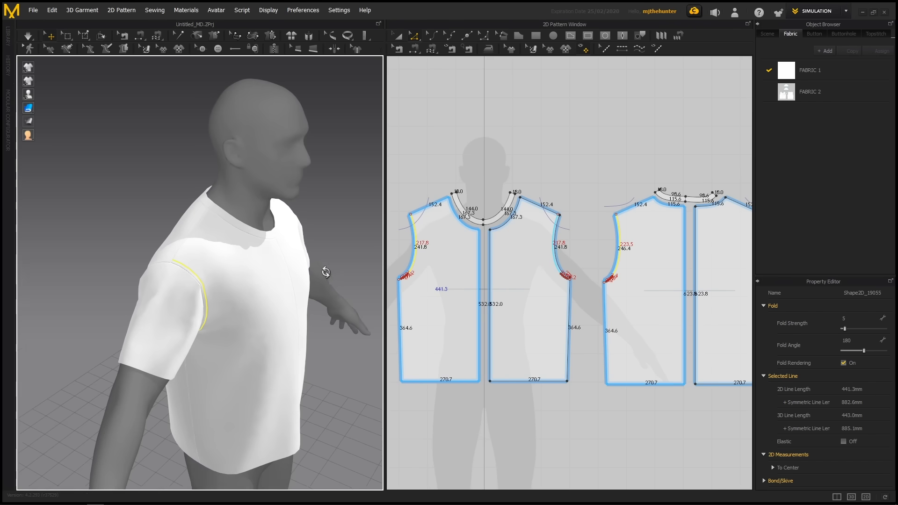
{"action": "right_click_drag", "start_coordinate": [325, 271], "coordinate": [392, 268]}
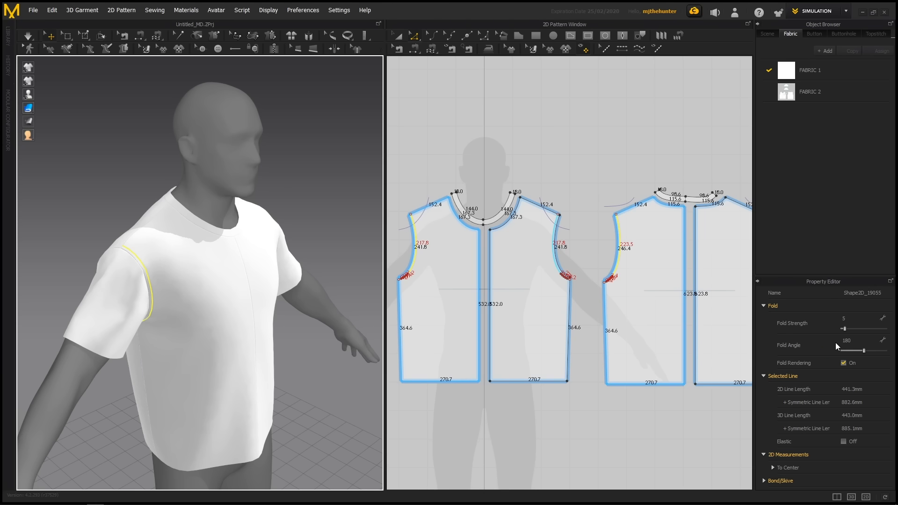
{"action": "scroll", "coordinate": [297, 296], "scroll_direction": "up", "scroll_amount": 8}
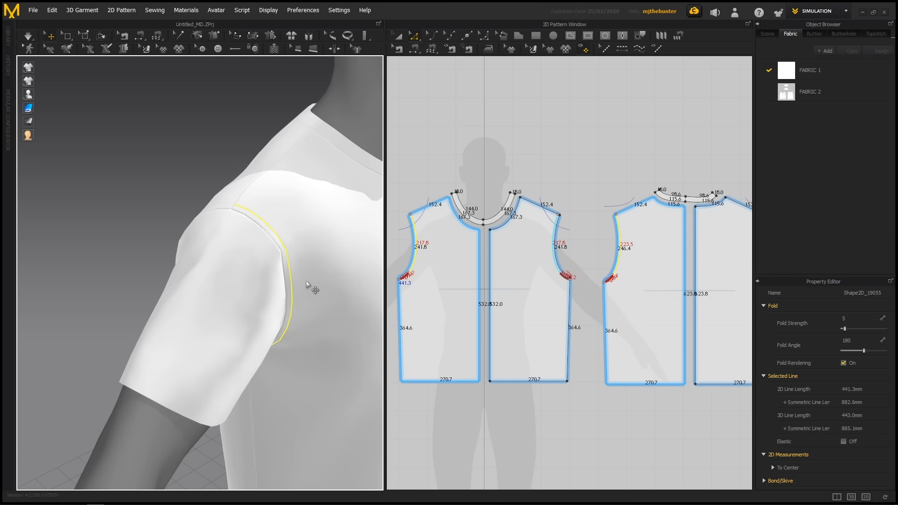
{"action": "scroll", "coordinate": [269, 286], "scroll_direction": "up", "scroll_amount": 2}
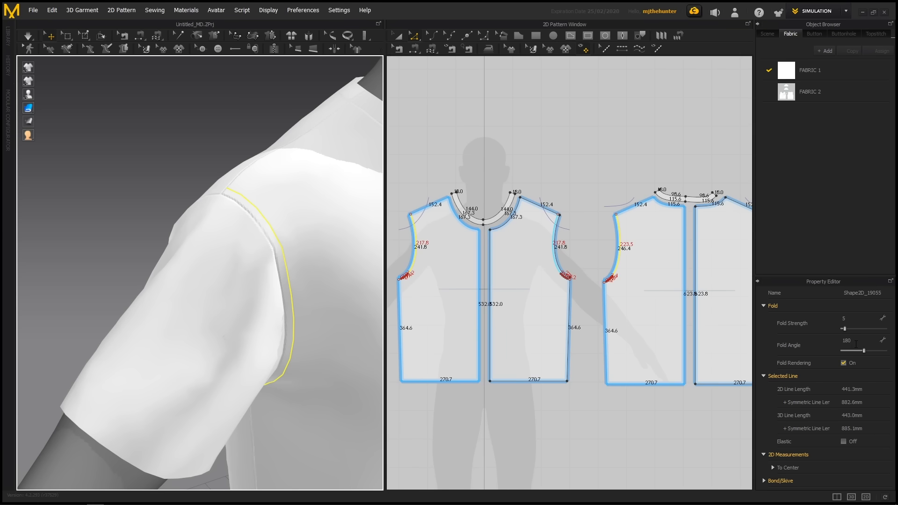
{"action": "right_click_drag", "start_coordinate": [337, 240], "coordinate": [234, 234]}
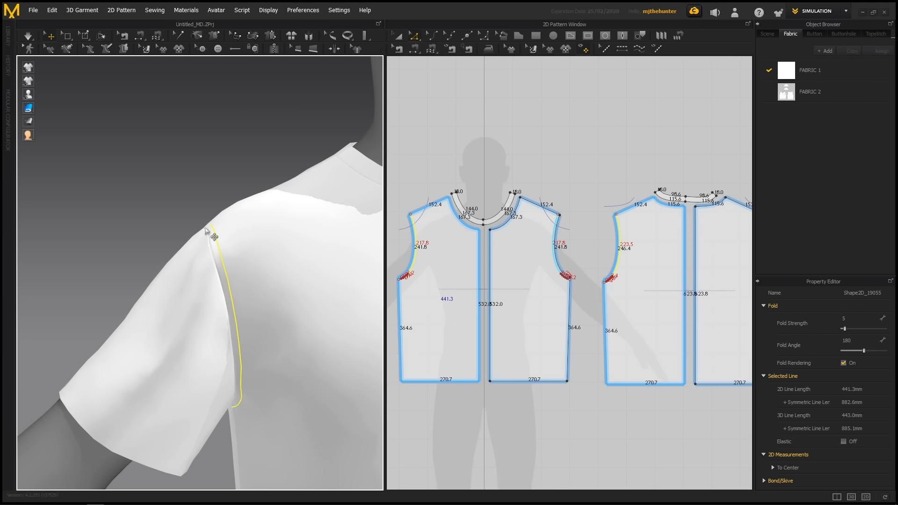
{"action": "left_click", "coordinate": [856, 341]}
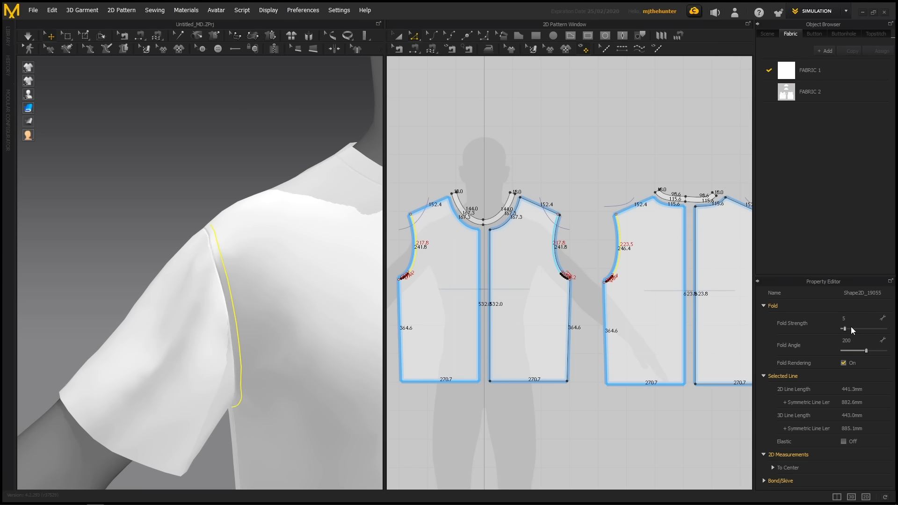
Simulate the garment and inspect the fold along the avatar's right armhole seam up close.
{"action": "left_click", "coordinate": [230, 162]}
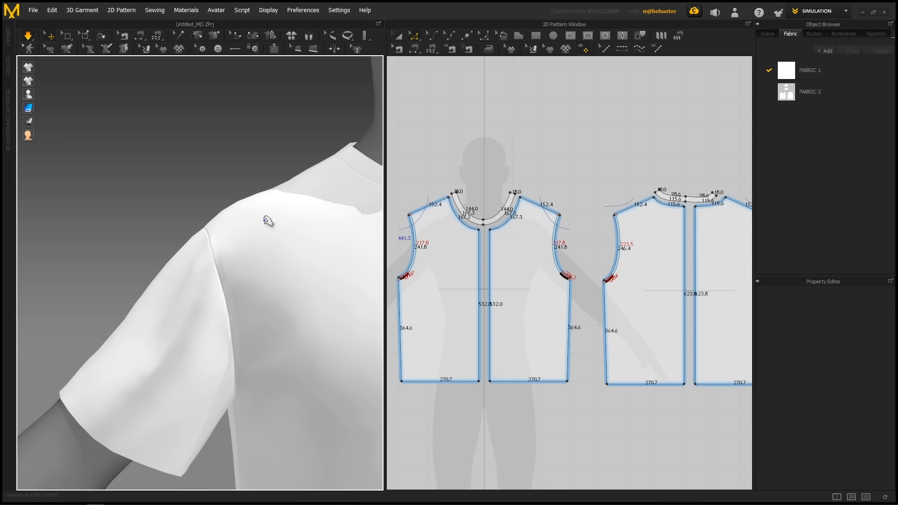
{"action": "scroll", "coordinate": [295, 247], "scroll_direction": "up", "scroll_amount": 5}
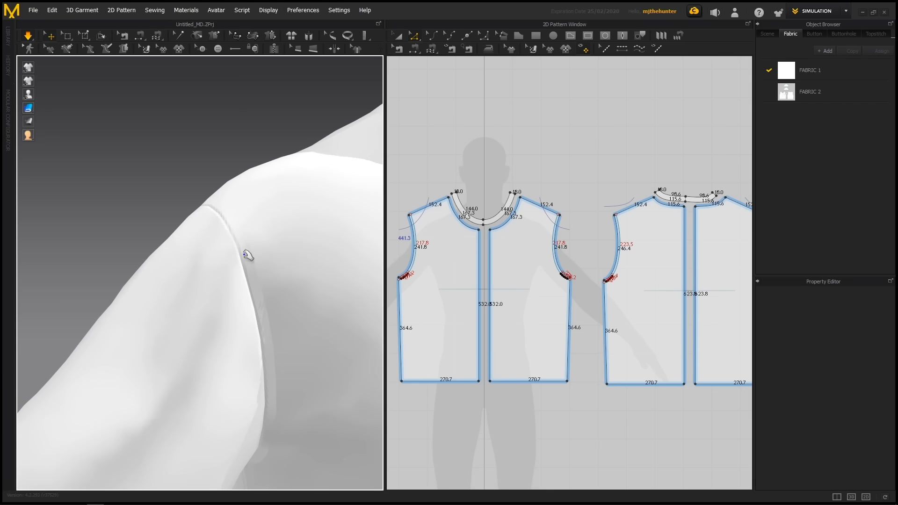
{"action": "scroll", "coordinate": [247, 305], "scroll_direction": "down", "scroll_amount": 2}
{"action": "right_click_drag", "start_coordinate": [243, 303], "coordinate": [218, 307]}
Offset the sleeve cap curves as an internal line at a distance of 7 mm with Extend enabled.
{"action": "middle_click_drag", "start_coordinate": [516, 281], "coordinate": [640, 301]}
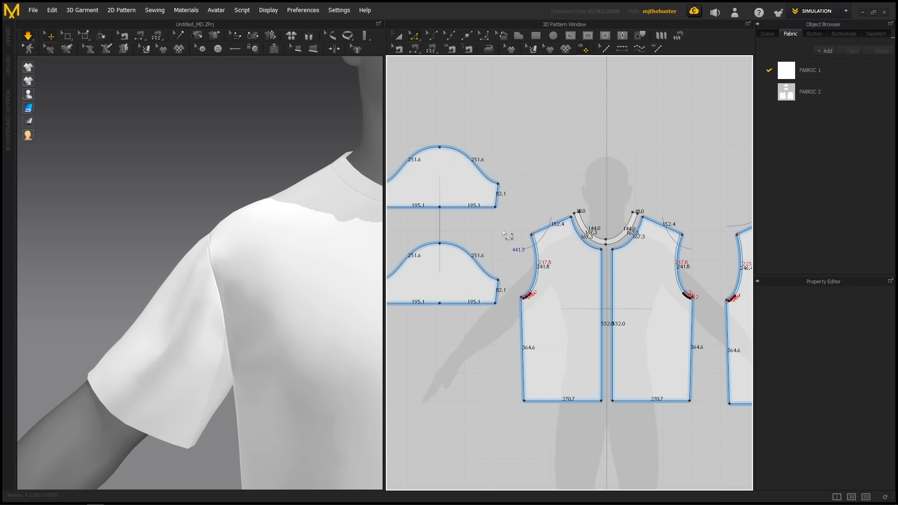
{"action": "middle_click_drag", "start_coordinate": [501, 244], "coordinate": [572, 241]}
{"action": "scroll", "coordinate": [572, 241], "scroll_direction": "down", "scroll_amount": 1}
{"action": "right_click_drag", "start_coordinate": [235, 287], "coordinate": [215, 266]}
{"action": "left_click", "coordinate": [211, 274]}
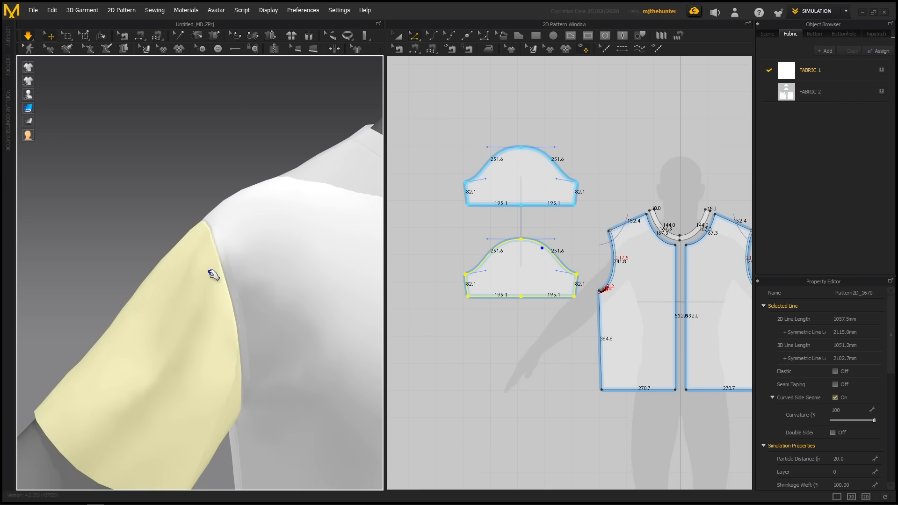
{"action": "scroll", "coordinate": [499, 289], "scroll_direction": "up", "scroll_amount": 4}
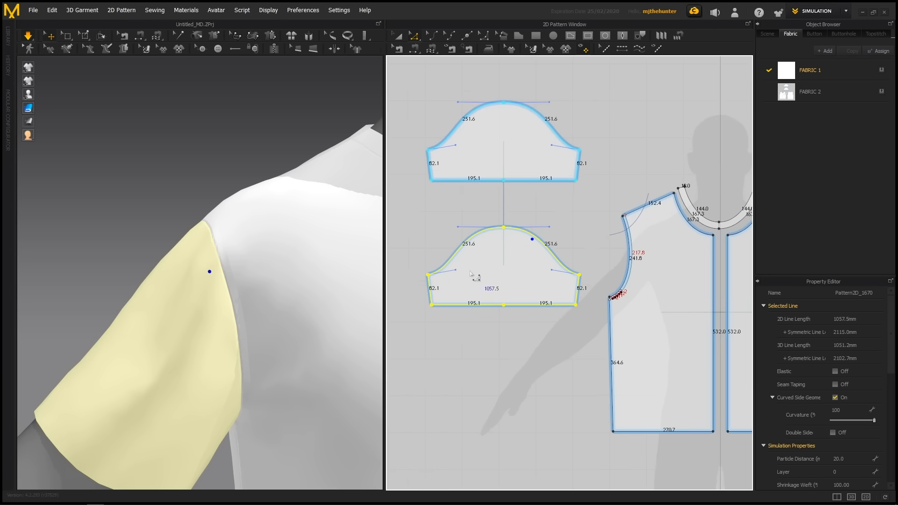
{"action": "left_click", "coordinate": [540, 231]}
{"action": "left_click", "coordinate": [487, 223]}
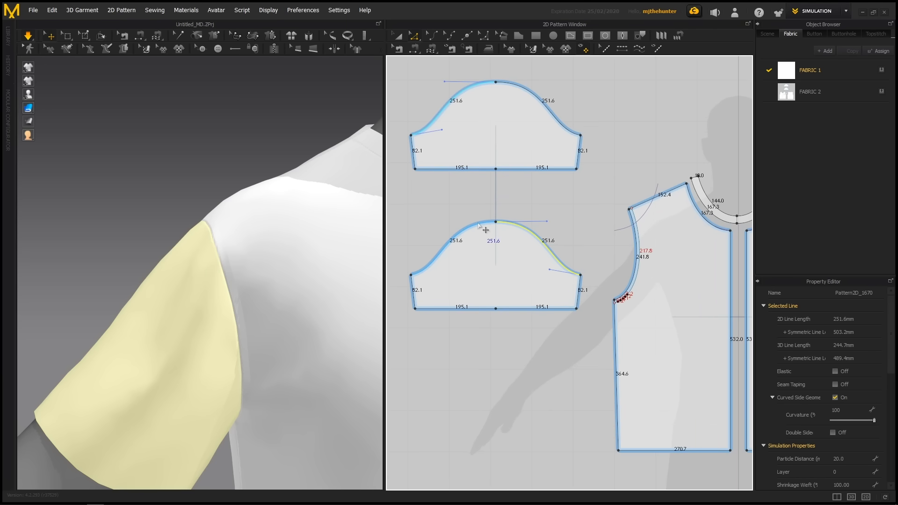
{"action": "right_click", "coordinate": [526, 228]}
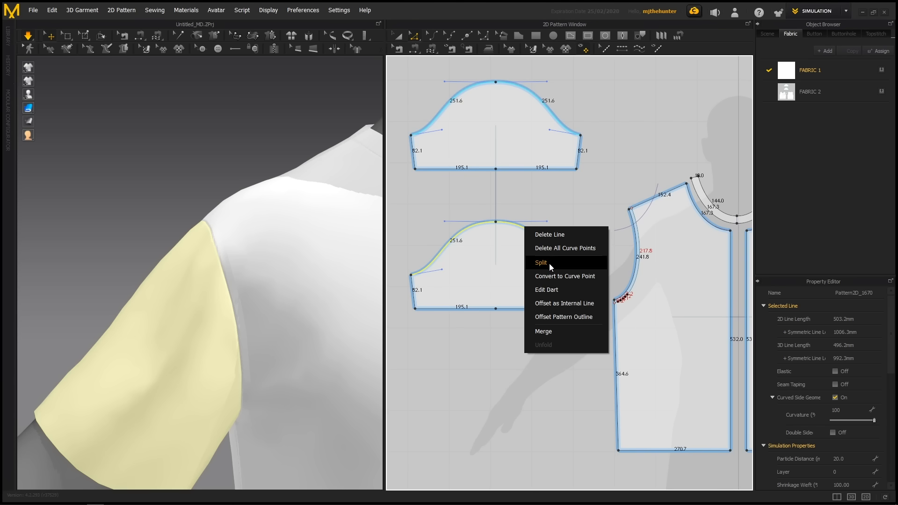
{"action": "left_click", "coordinate": [564, 305]}
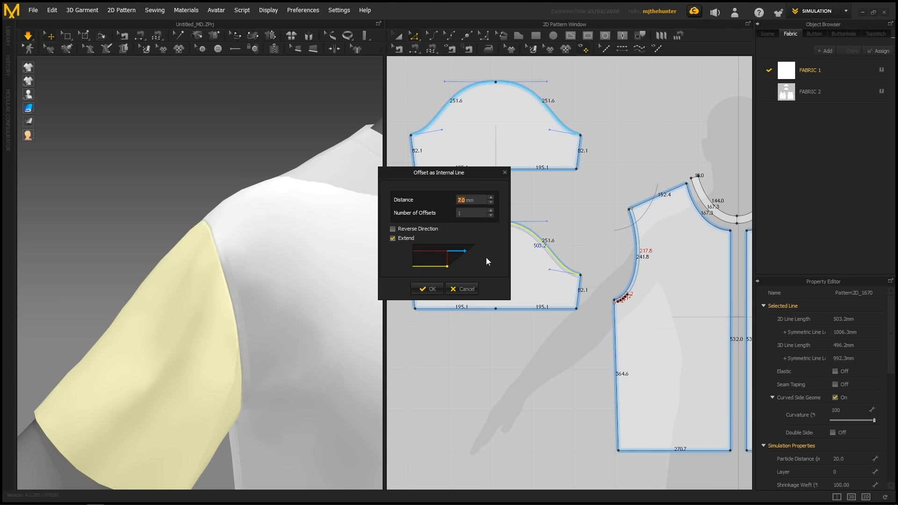
{"action": "left_click", "coordinate": [428, 289]}
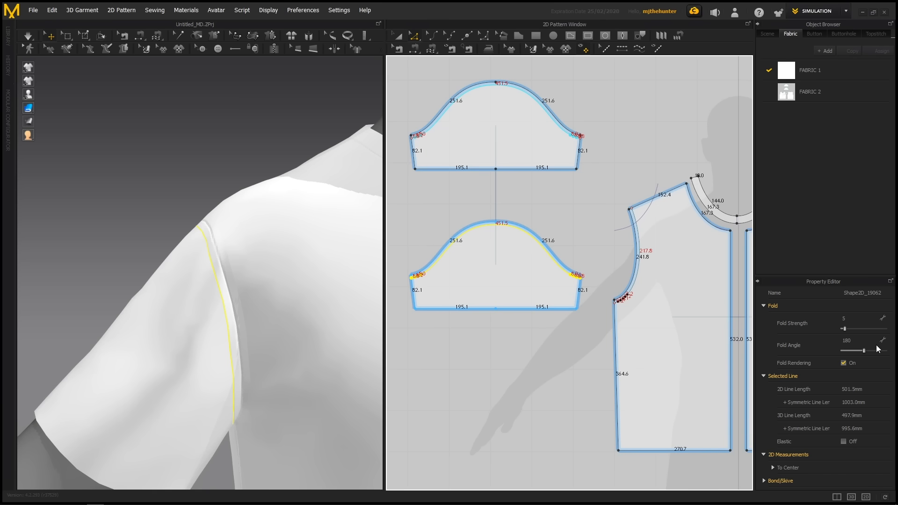
Set the fold angle of the sleeve caps' offset internal lines to 200 and simulate the garment.
{"action": "left_click", "coordinate": [862, 341]}
{"action": "type", "text": "200"}
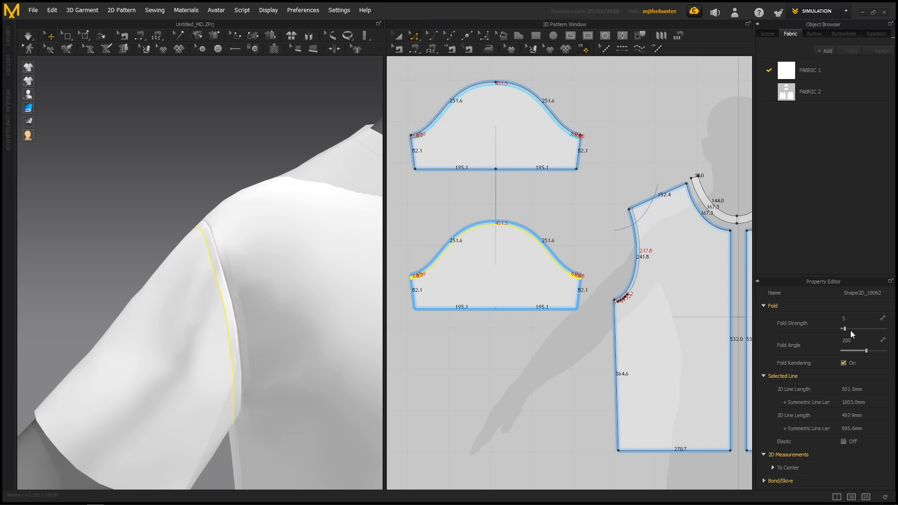
{"action": "left_click", "coordinate": [229, 147]}
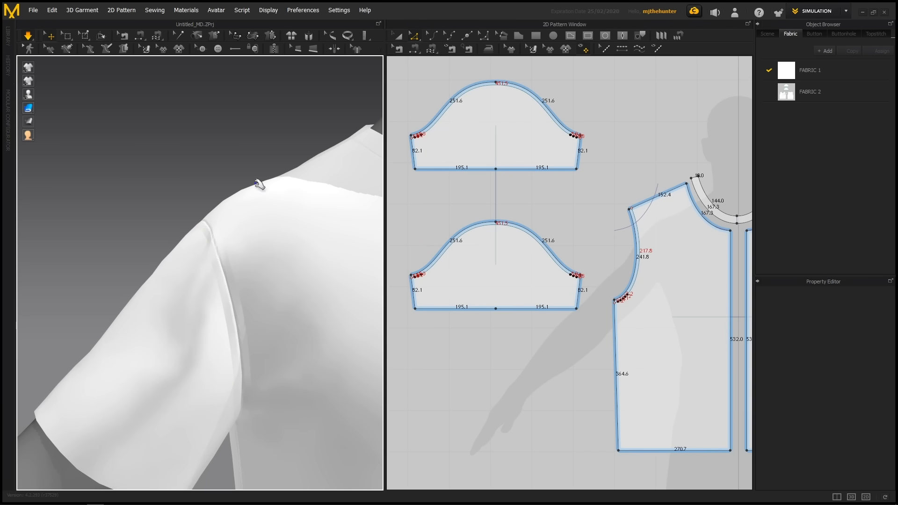
Examine the armhole seam folds on the simulated T-shirt from several angles, together with the overall pattern layout.
{"action": "scroll", "coordinate": [234, 192], "scroll_direction": "down", "scroll_amount": 4}
{"action": "scroll", "coordinate": [224, 206], "scroll_direction": "up", "scroll_amount": 2}
{"action": "scroll", "coordinate": [229, 220], "scroll_direction": "down", "scroll_amount": 3}
{"action": "key", "text": "2"}
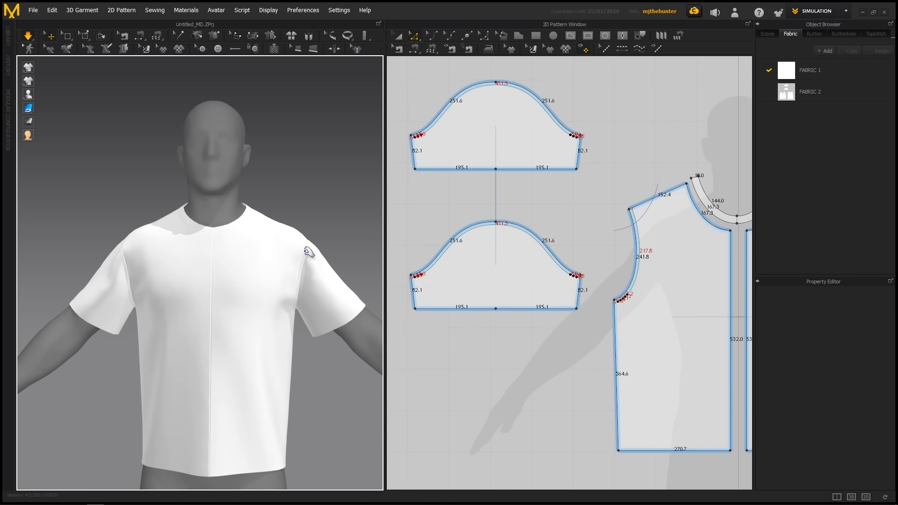
{"action": "right_click_drag", "start_coordinate": [288, 244], "coordinate": [269, 232]}
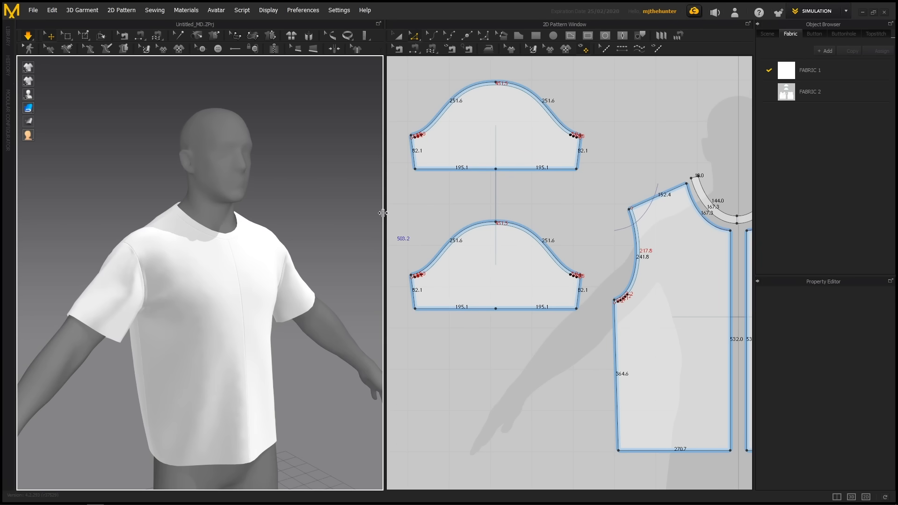
{"action": "middle_click_drag", "start_coordinate": [316, 245], "coordinate": [330, 208]}
{"action": "scroll", "coordinate": [524, 256], "scroll_direction": "up", "scroll_amount": 1}
{"action": "scroll", "coordinate": [524, 255], "scroll_direction": "down", "scroll_amount": 4}
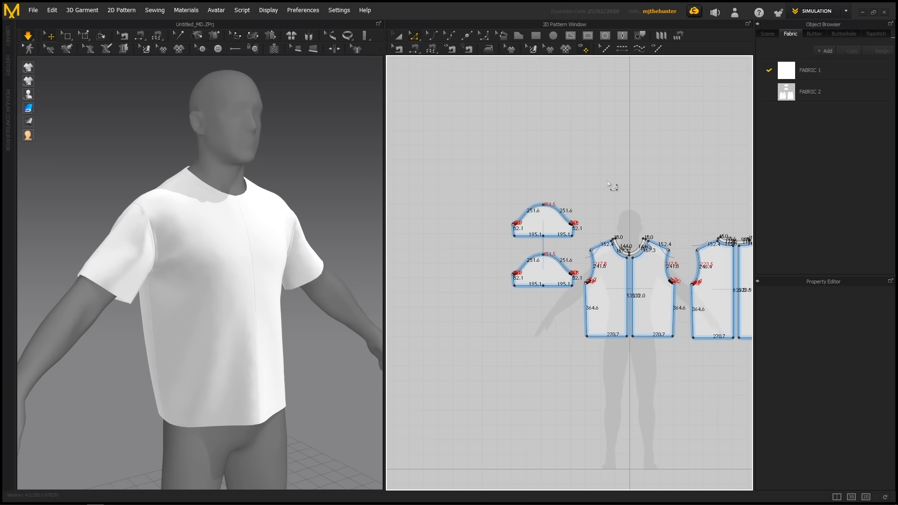
{"action": "scroll", "coordinate": [608, 182], "scroll_direction": "up", "scroll_amount": 1}
{"action": "middle_click_drag", "start_coordinate": [608, 182], "coordinate": [541, 209]}
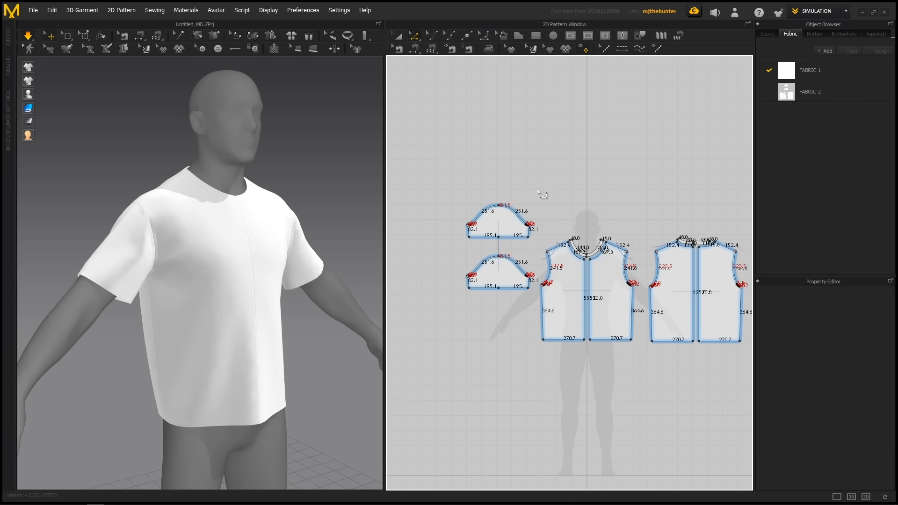
{"action": "middle_click_drag", "start_coordinate": [497, 206], "coordinate": [528, 204]}
{"action": "scroll", "coordinate": [531, 212], "scroll_direction": "up", "scroll_amount": 1}
{"action": "left_click", "coordinate": [538, 206]}
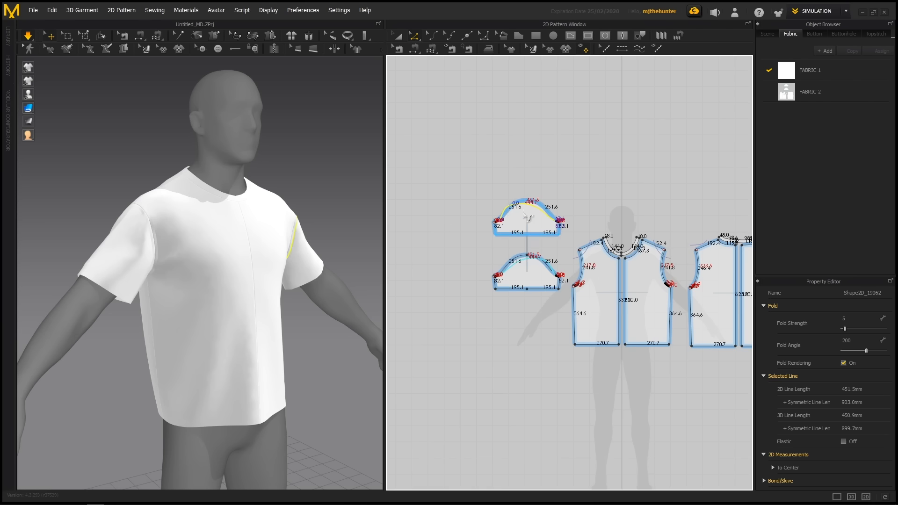
{"action": "key", "text": "ctrl+z"}
{"action": "left_click", "coordinate": [609, 207]}
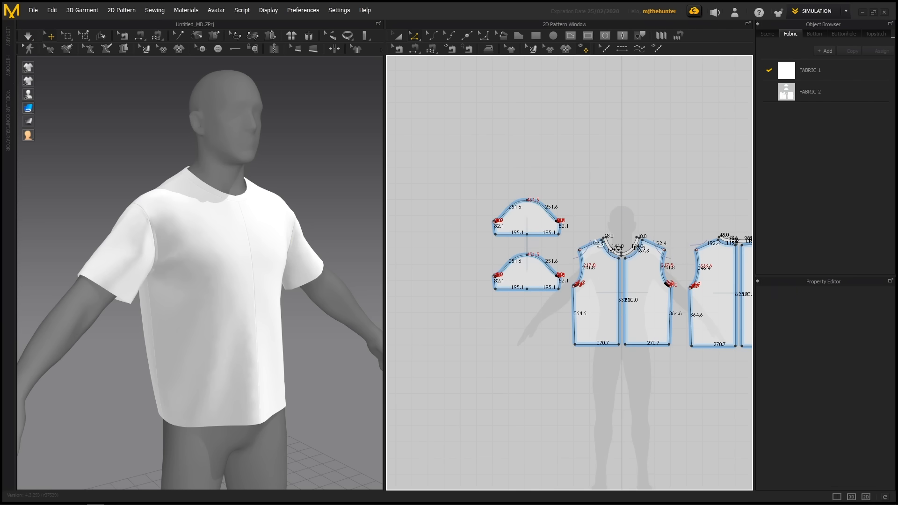
Offset the pattern outline of the sleeve, front and back hem edges outward by 18 mm with Create Internal Line enabled.
{"action": "middle_click_drag", "start_coordinate": [553, 204], "coordinate": [568, 204]}
{"action": "scroll", "coordinate": [568, 204], "scroll_direction": "up", "scroll_amount": 5}
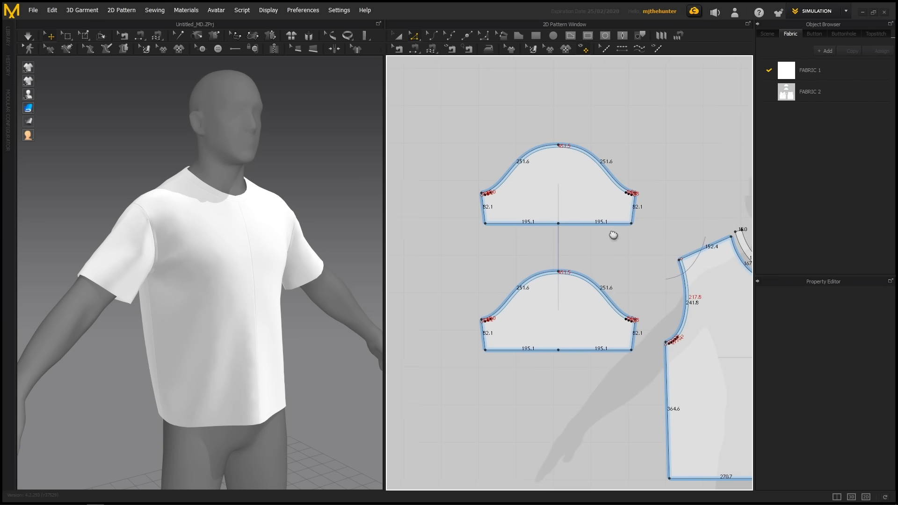
{"action": "left_click", "coordinate": [588, 224]}
{"action": "left_click", "coordinate": [544, 222], "text": "shift"}
{"action": "middle_click_drag", "start_coordinate": [646, 264], "coordinate": [469, 169]}
{"action": "scroll", "coordinate": [564, 225], "scroll_direction": "down", "scroll_amount": 2}
{"action": "left_click", "coordinate": [561, 341]}
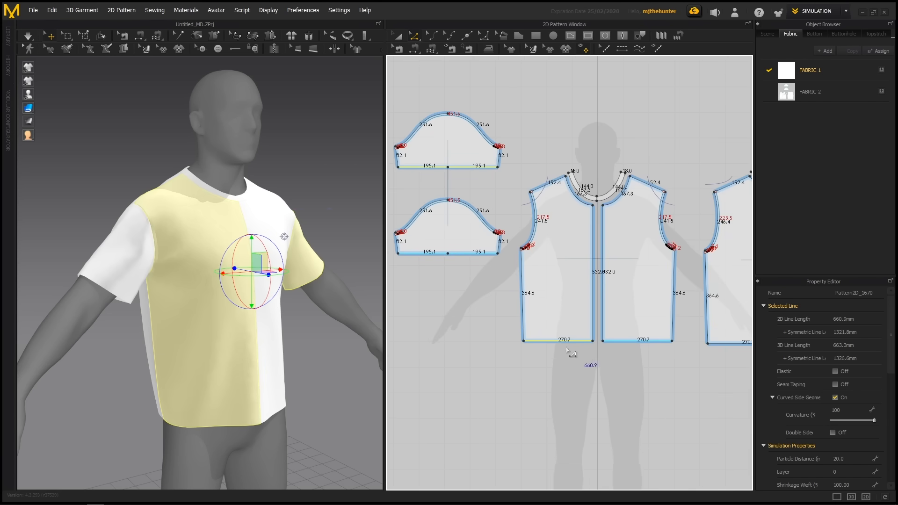
{"action": "middle_click_drag", "start_coordinate": [658, 363], "coordinate": [536, 351]}
{"action": "left_click", "coordinate": [619, 333], "text": "shift"}
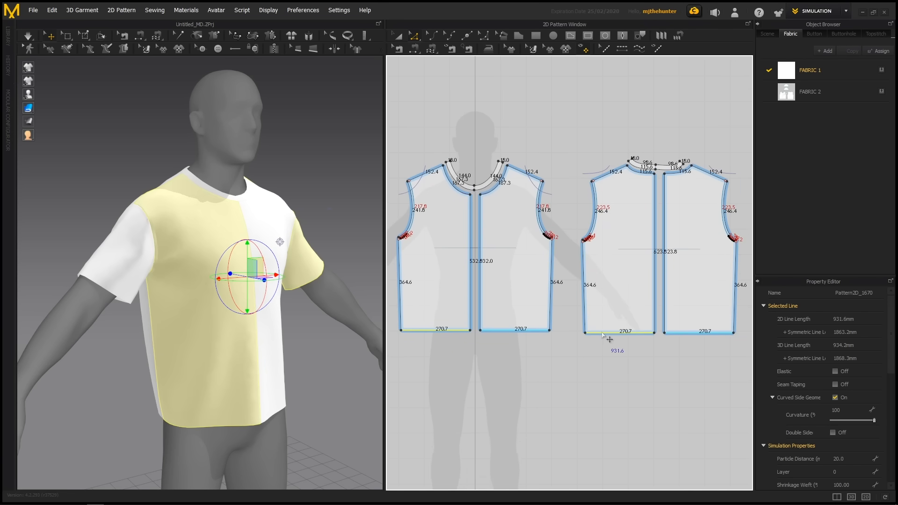
{"action": "right_click", "coordinate": [607, 336]}
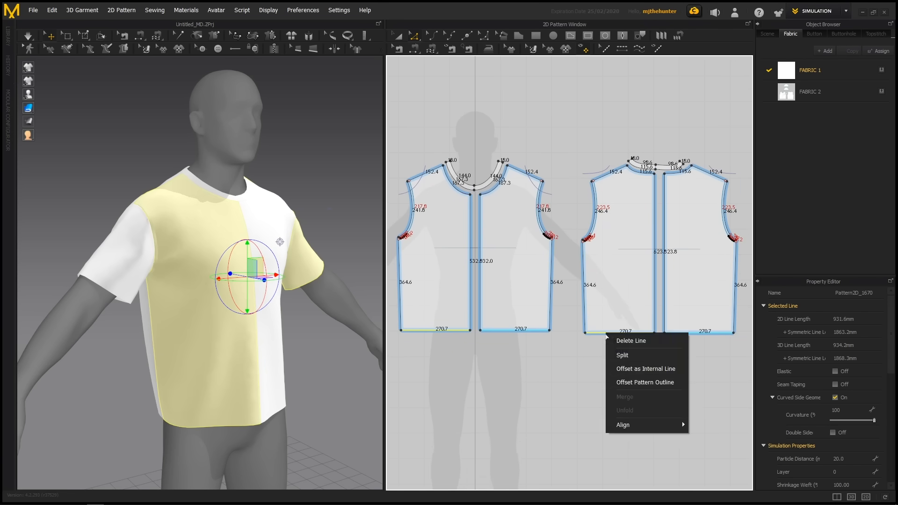
{"action": "left_click", "coordinate": [645, 383]}
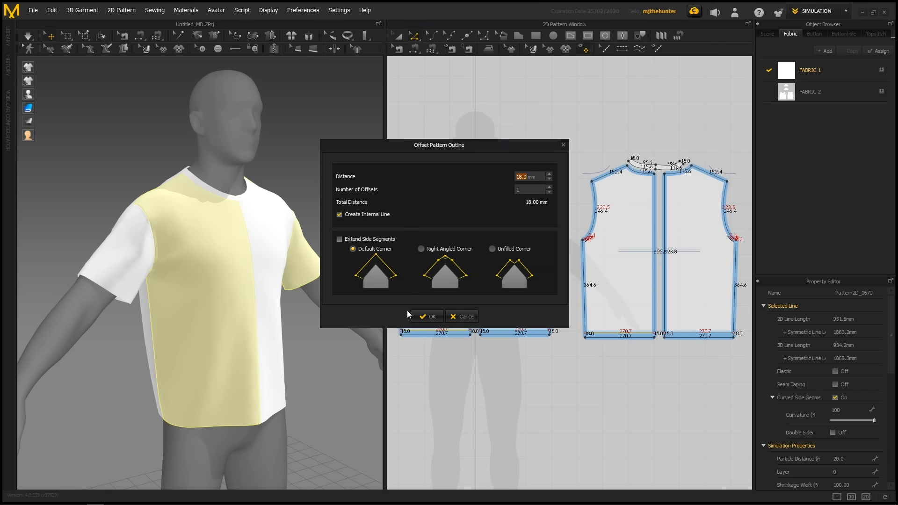
{"action": "left_click", "coordinate": [427, 317]}
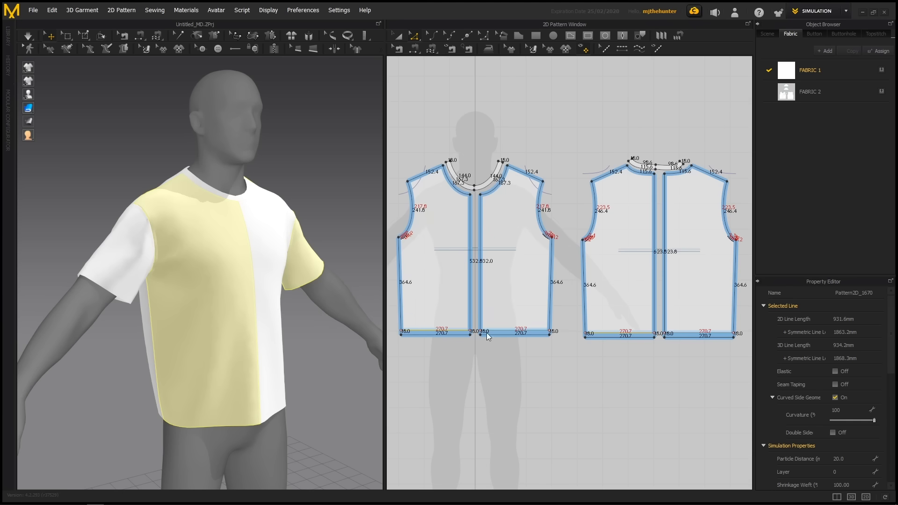
{"action": "left_click", "coordinate": [506, 342]}
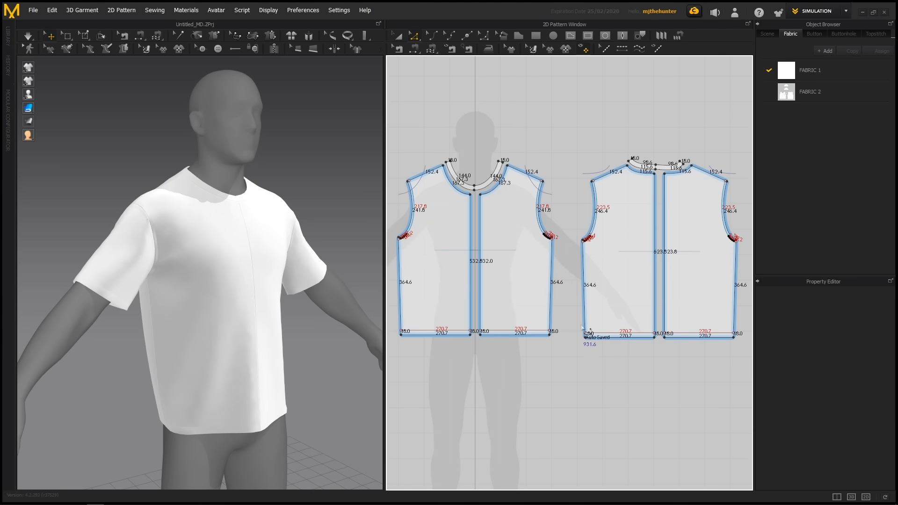
Cut and sew both sleeve patterns along their internal hem lines to separate the 18 mm hem bands.
{"action": "left_click", "coordinate": [684, 333]}
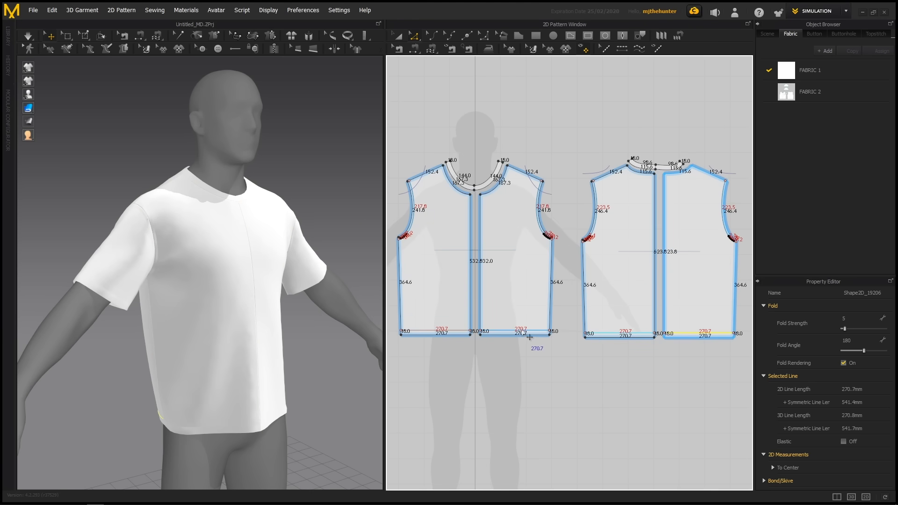
{"action": "left_click", "coordinate": [527, 331], "text": "shift"}
{"action": "middle_click_drag", "start_coordinate": [508, 286], "coordinate": [591, 327]}
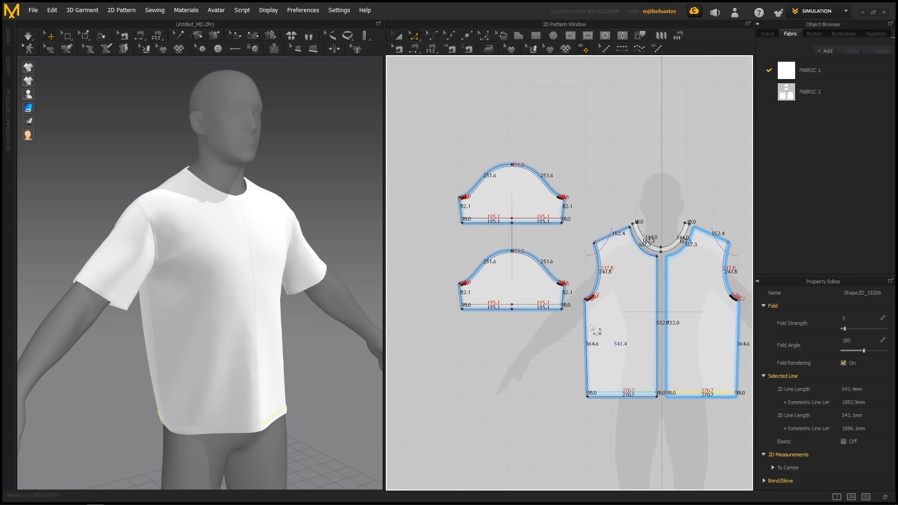
{"action": "left_click", "coordinate": [517, 306]}
{"action": "right_click", "coordinate": [522, 305]}
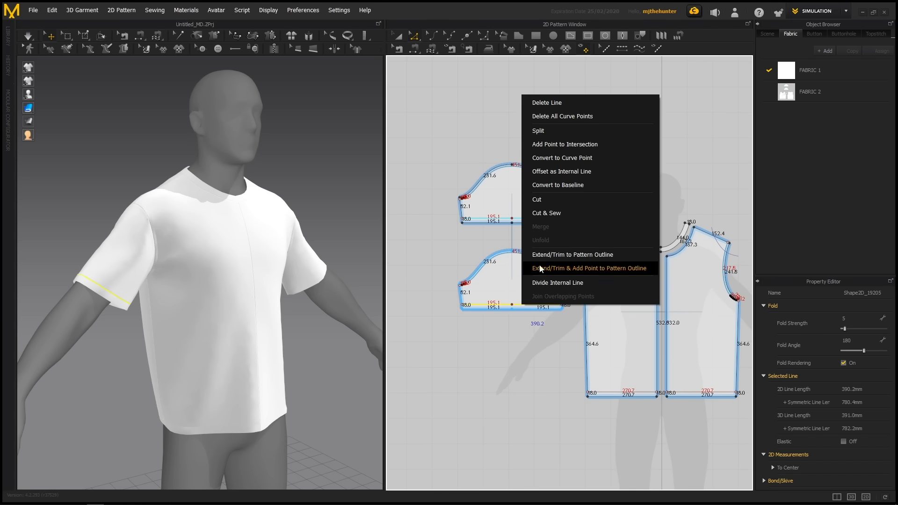
{"action": "left_click", "coordinate": [549, 213]}
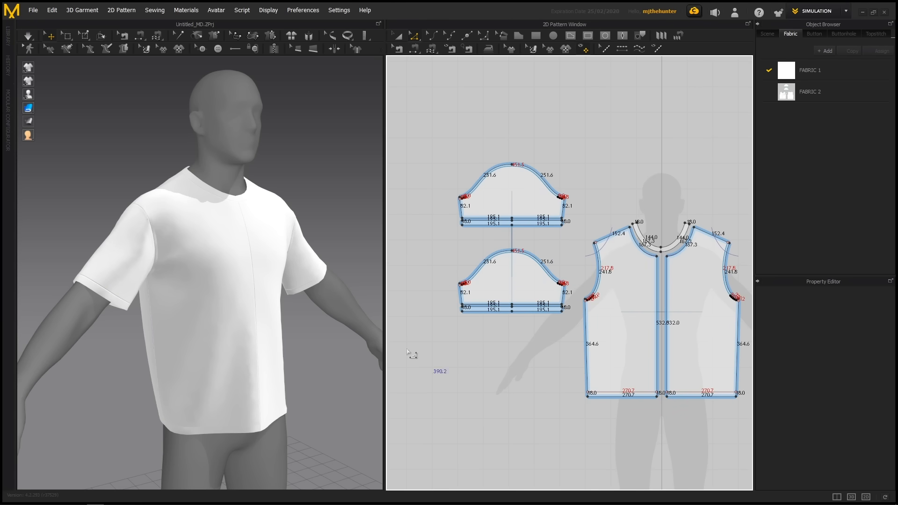
Simulate the T-shirt and inspect its sleeve and bottom hems from the front.
{"action": "middle_click_drag", "start_coordinate": [352, 210], "coordinate": [345, 142]}
{"action": "key", "text": "space"}
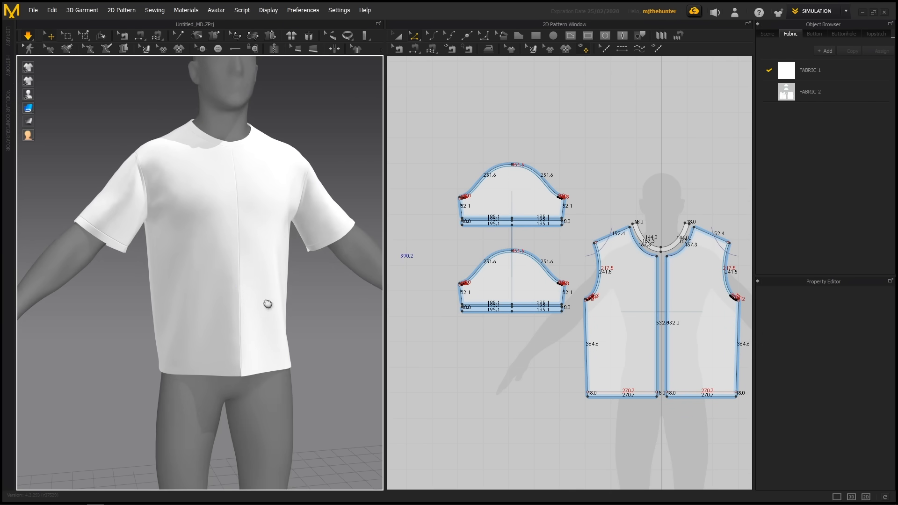
{"action": "scroll", "coordinate": [281, 281], "scroll_direction": "up", "scroll_amount": 5}
{"action": "scroll", "coordinate": [541, 347], "scroll_direction": "up", "scroll_amount": 3}
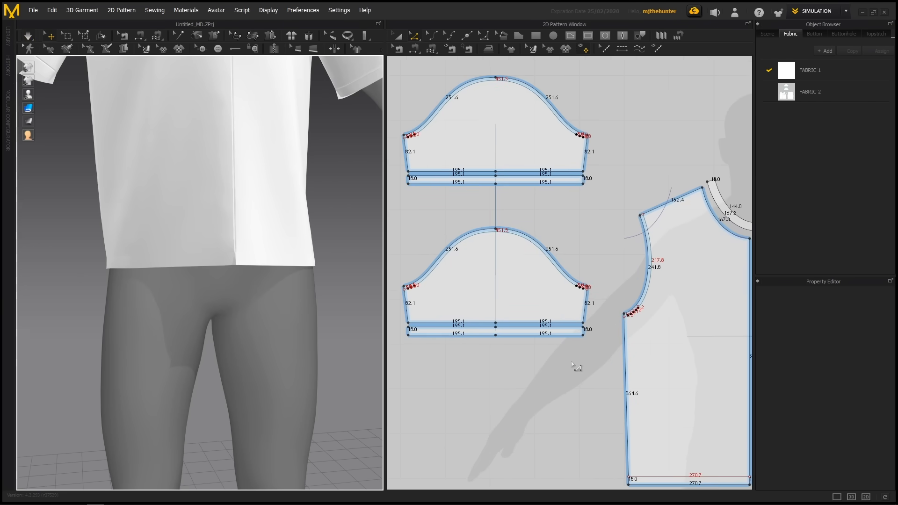
Sew the two 18 mm short ends of the sleeve hem band together with segment sewing.
{"action": "key", "text": "n"}
{"action": "left_click", "coordinate": [583, 331]}
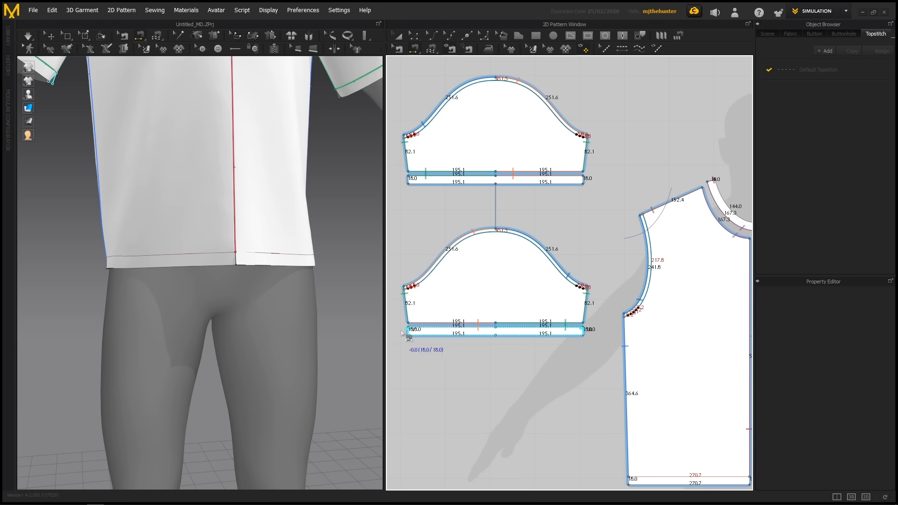
{"action": "left_click", "coordinate": [415, 335]}
{"action": "middle_click_drag", "start_coordinate": [561, 187], "coordinate": [580, 238]}
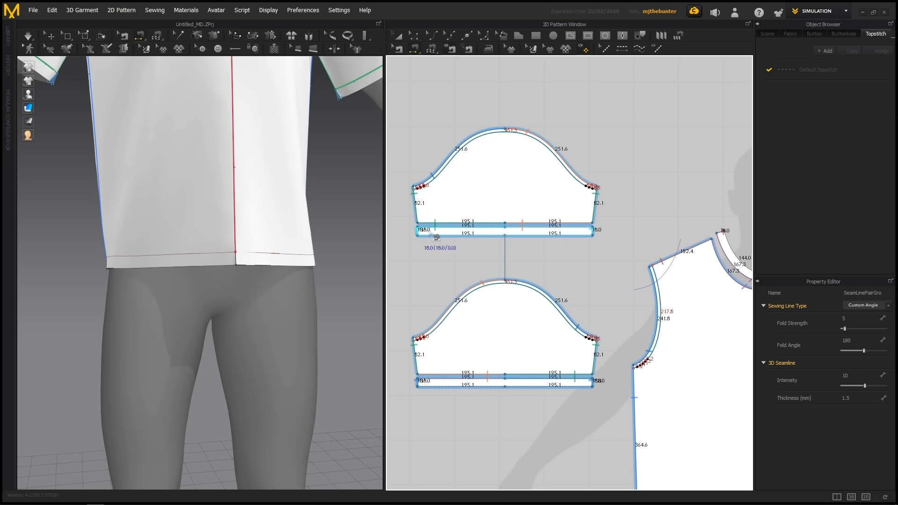
Sew the 18 mm center-front hem edges of the two front body patterns together.
{"action": "scroll", "coordinate": [445, 236], "scroll_direction": "down", "scroll_amount": 3}
{"action": "middle_click_drag", "start_coordinate": [650, 295], "coordinate": [531, 207]}
{"action": "scroll", "coordinate": [551, 327], "scroll_direction": "up", "scroll_amount": 3}
{"action": "left_click", "coordinate": [554, 345]}
{"action": "scroll", "coordinate": [554, 346], "scroll_direction": "up", "scroll_amount": 3}
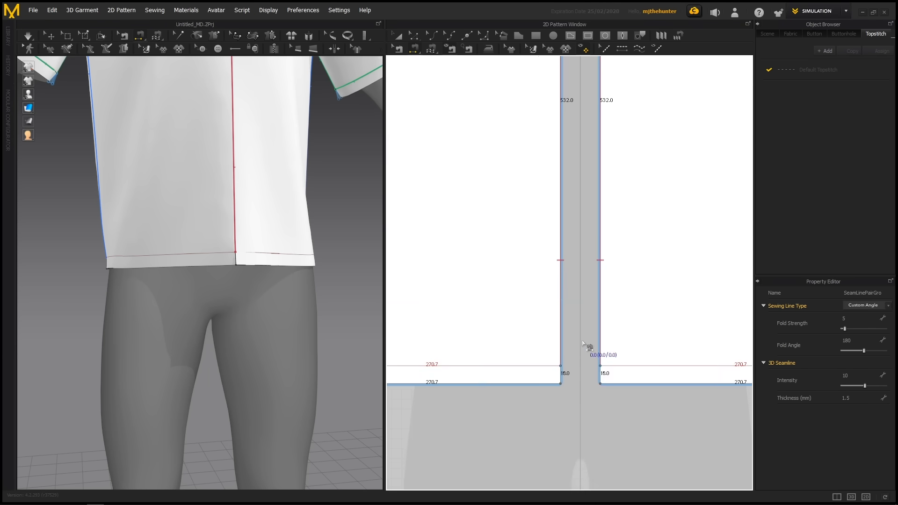
Sew the 18 mm side hem edge of the front body pattern to that of the back pattern.
{"action": "scroll", "coordinate": [618, 374], "scroll_direction": "down", "scroll_amount": 3}
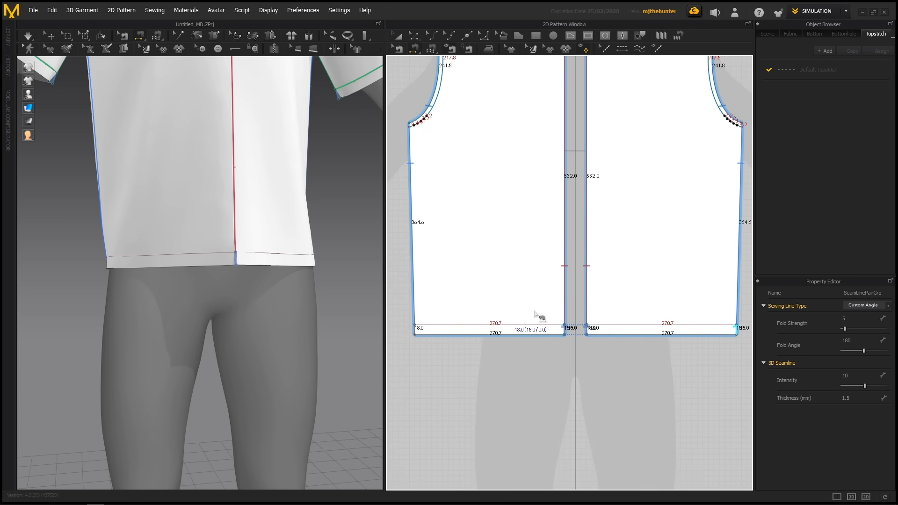
{"action": "scroll", "coordinate": [580, 330], "scroll_direction": "up", "scroll_amount": 5}
{"action": "left_click", "coordinate": [602, 322]}
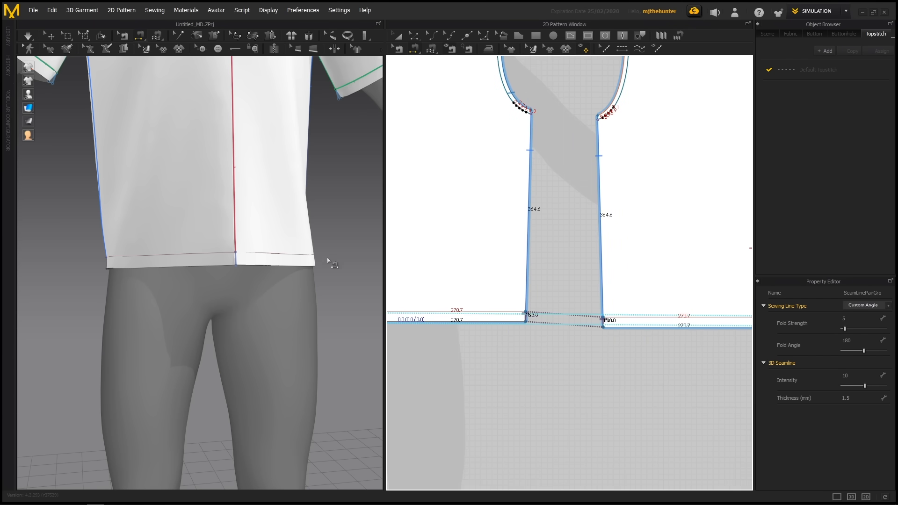
Sew the center-back hem edges of the two back body patterns together with segment sewing on the 3D garment.
{"action": "right_click_drag", "start_coordinate": [318, 245], "coordinate": [169, 248]}
{"action": "scroll", "coordinate": [237, 265], "scroll_direction": "up", "scroll_amount": 4}
{"action": "left_click", "coordinate": [234, 249]}
{"action": "right_click_drag", "start_coordinate": [236, 261], "coordinate": [190, 260]}
{"action": "scroll", "coordinate": [259, 251], "scroll_direction": "up", "scroll_amount": 4}
{"action": "right_click_drag", "start_coordinate": [258, 251], "coordinate": [233, 218]}
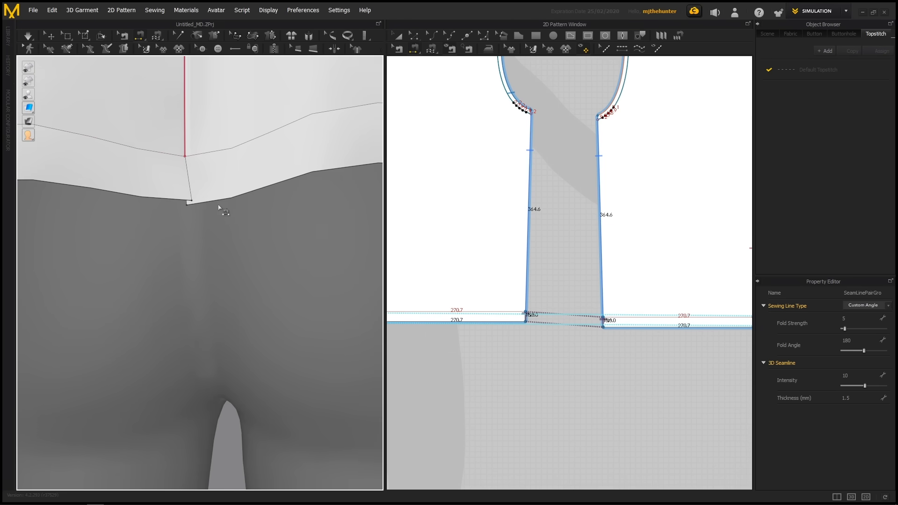
{"action": "middle_click_drag", "start_coordinate": [223, 208], "coordinate": [238, 225]}
{"action": "scroll", "coordinate": [237, 226], "scroll_direction": "up", "scroll_amount": 4}
{"action": "scroll", "coordinate": [225, 187], "scroll_direction": "down", "scroll_amount": 2}
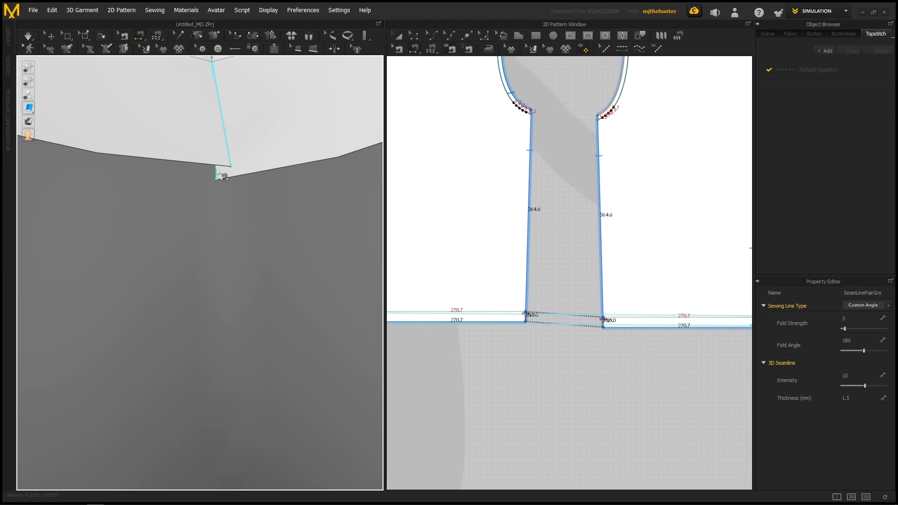
{"action": "key", "text": "q"}
{"action": "scroll", "coordinate": [291, 220], "scroll_direction": "down", "scroll_amount": 8}
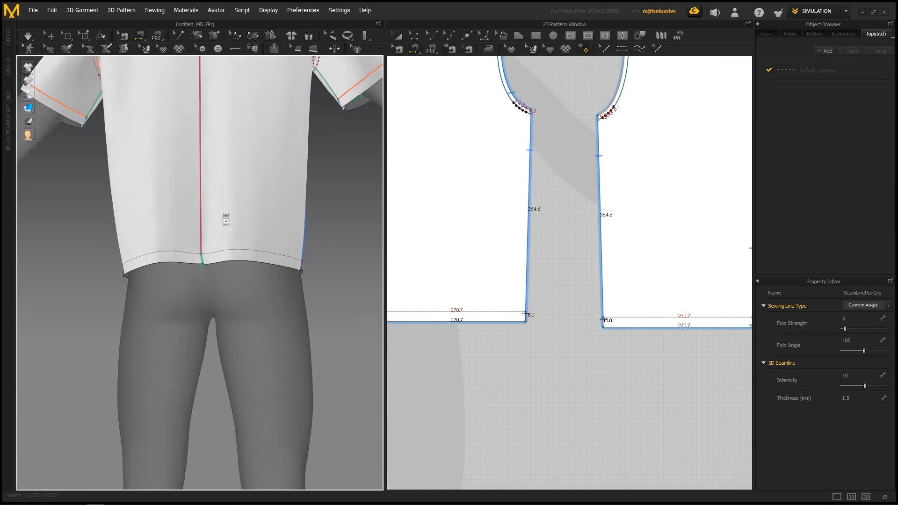
Simulate the T-shirt and check the drape of the newly sewn hem from the back and front.
{"action": "key", "text": "space"}
{"action": "scroll", "coordinate": [281, 199], "scroll_direction": "down", "scroll_amount": 3}
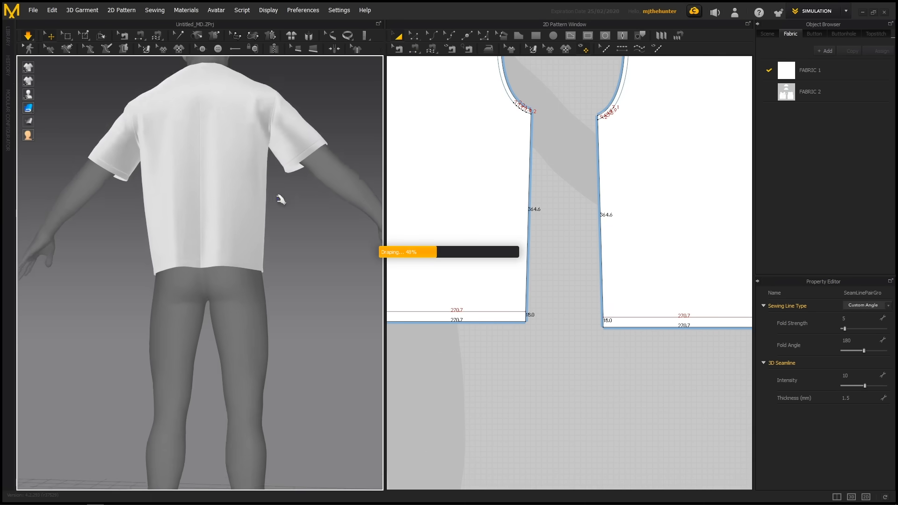
{"action": "right_click_drag", "start_coordinate": [280, 198], "coordinate": [300, 252]}
{"action": "scroll", "coordinate": [292, 265], "scroll_direction": "up", "scroll_amount": 3}
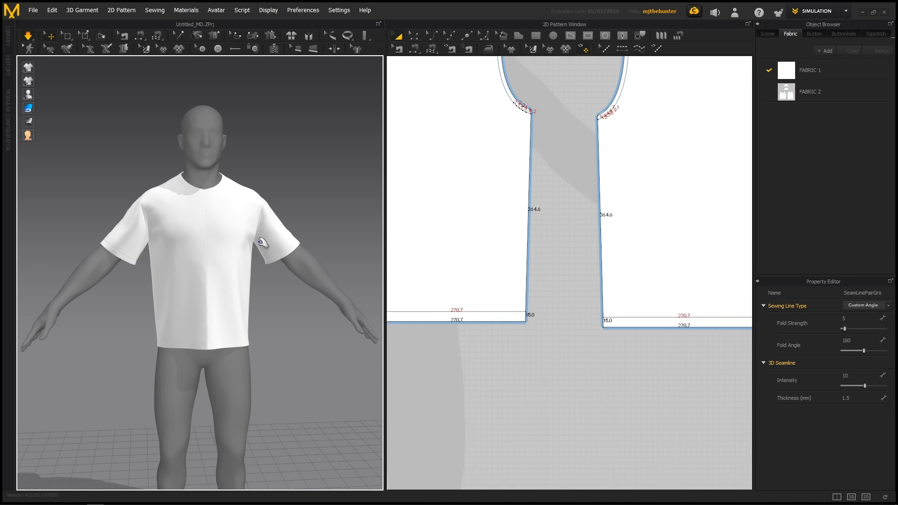
{"action": "scroll", "coordinate": [561, 262], "scroll_direction": "down", "scroll_amount": 6}
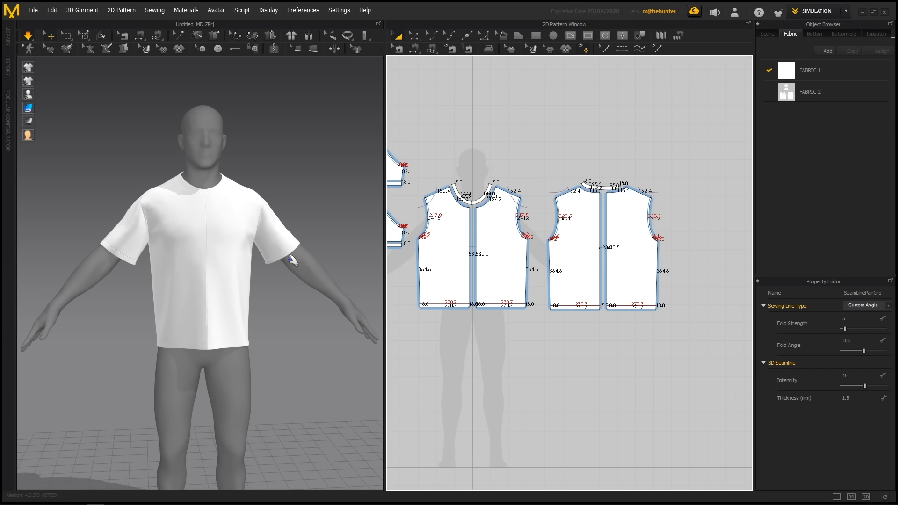
{"action": "scroll", "coordinate": [308, 280], "scroll_direction": "up", "scroll_amount": 2}
{"action": "middle_click_drag", "start_coordinate": [273, 317], "coordinate": [249, 303]}
Cut & Sew the front and back body patterns along their internal hem lines to separate the bottom hem bands.
{"action": "middle_click_drag", "start_coordinate": [482, 305], "coordinate": [518, 300]}
{"action": "scroll", "coordinate": [517, 300], "scroll_direction": "up", "scroll_amount": 3}
{"action": "middle_click_drag", "start_coordinate": [514, 335], "coordinate": [579, 324]}
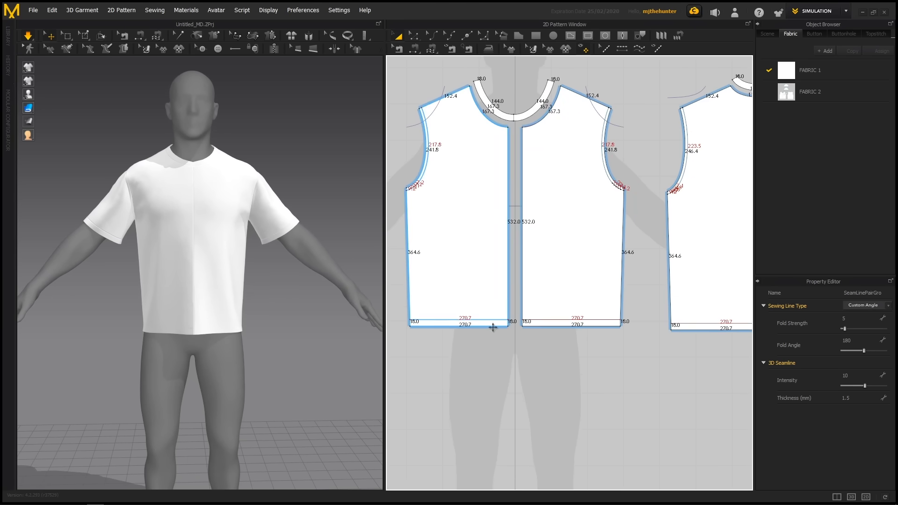
{"action": "key", "text": "z"}
{"action": "middle_click_drag", "start_coordinate": [487, 326], "coordinate": [613, 341]}
{"action": "scroll", "coordinate": [543, 291], "scroll_direction": "down", "scroll_amount": 1}
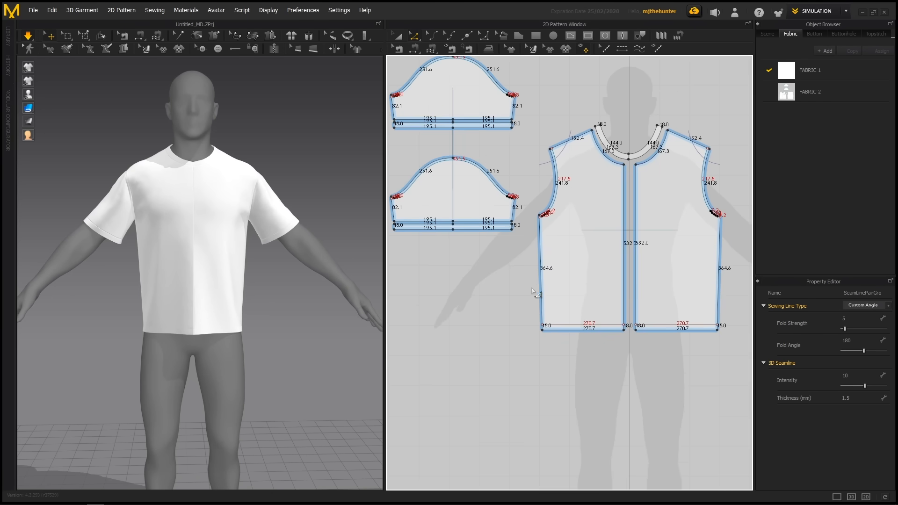
{"action": "middle_click_drag", "start_coordinate": [533, 295], "coordinate": [594, 292]}
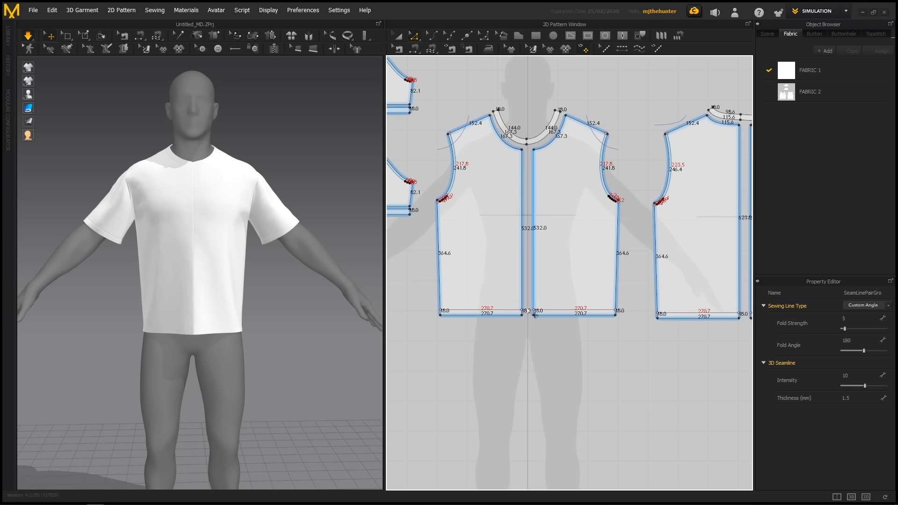
{"action": "left_click", "coordinate": [501, 311]}
{"action": "left_click", "coordinate": [684, 313], "text": "shift"}
{"action": "right_click", "coordinate": [685, 313]}
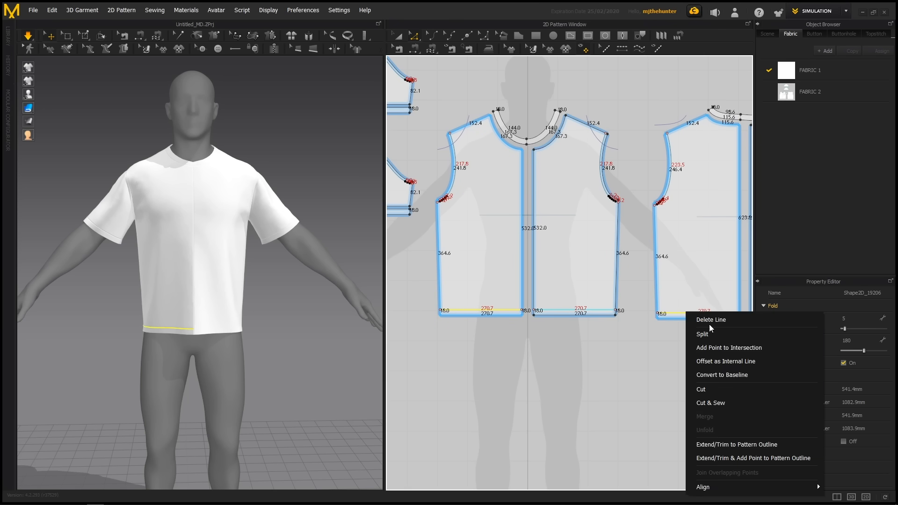
{"action": "left_click", "coordinate": [710, 402]}
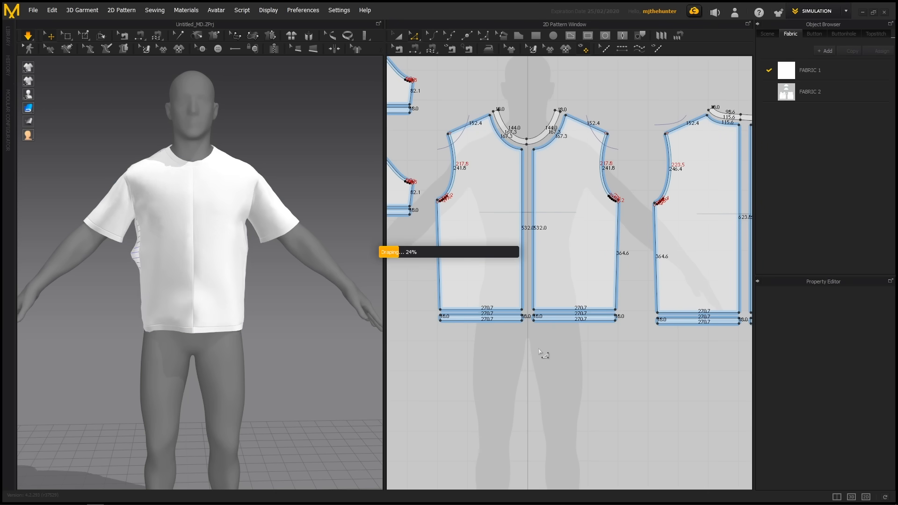
Inspect the separated bottom hem band and side seam on the simulated T-shirt up close.
{"action": "scroll", "coordinate": [246, 288], "scroll_direction": "up", "scroll_amount": 10}
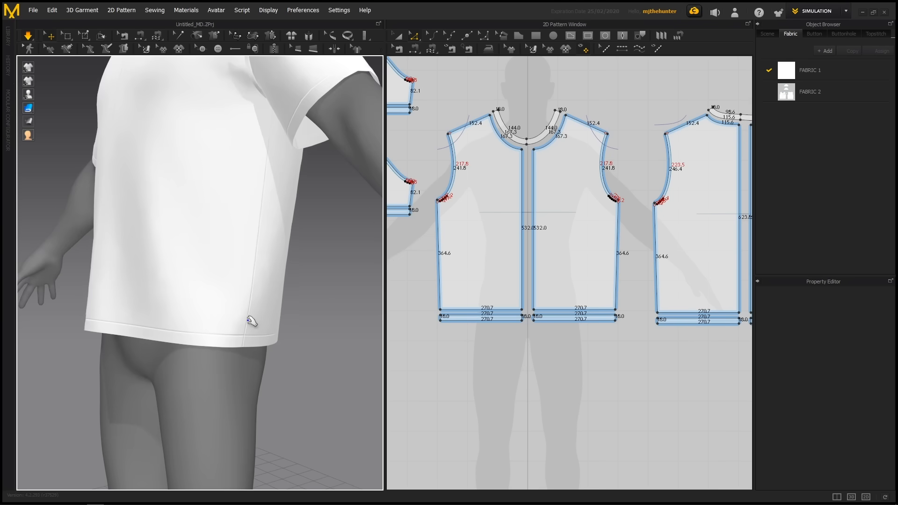
{"action": "left_click_drag", "start_coordinate": [239, 325], "coordinate": [265, 325]}
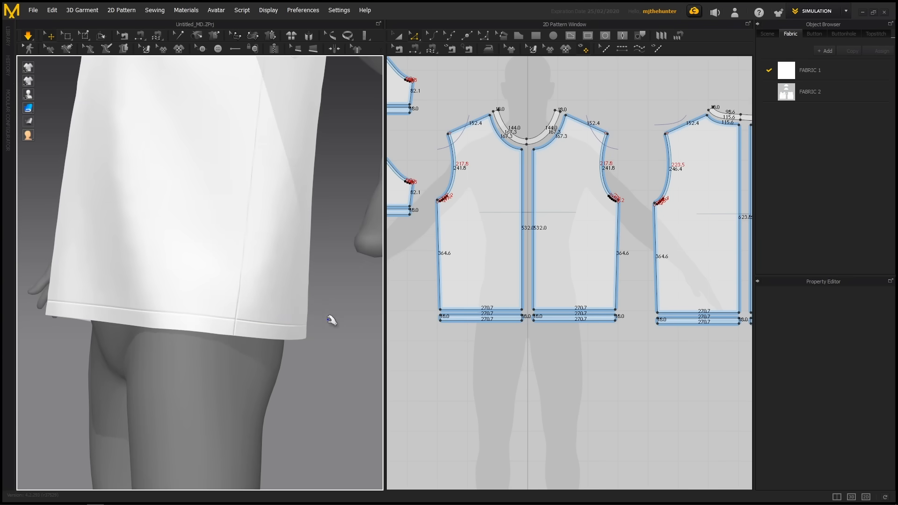
{"action": "scroll", "coordinate": [323, 317], "scroll_direction": "down", "scroll_amount": 5}
{"action": "right_click_drag", "start_coordinate": [318, 315], "coordinate": [288, 310]}
{"action": "scroll", "coordinate": [288, 310], "scroll_direction": "down", "scroll_amount": 3}
{"action": "scroll", "coordinate": [529, 312], "scroll_direction": "down", "scroll_amount": 5}
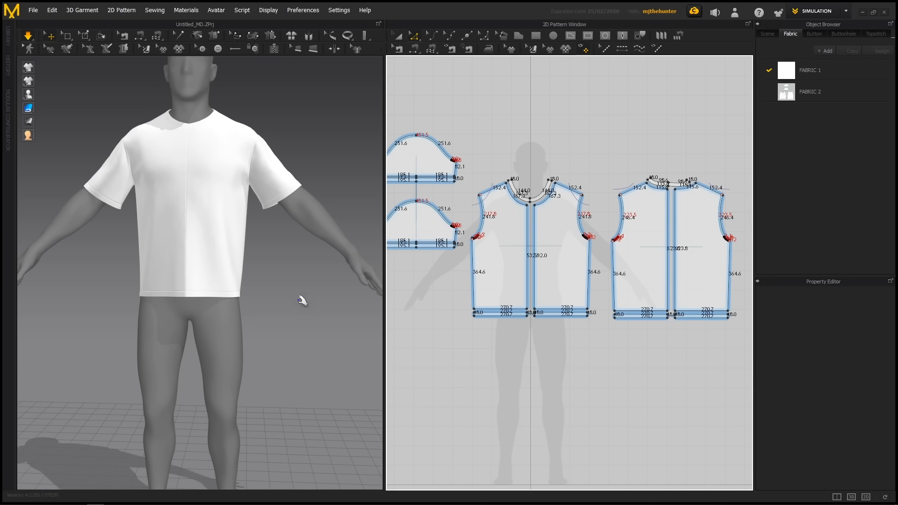
Enable Elastic on the upper edges of the front and back bottom hem bands.
{"action": "scroll", "coordinate": [302, 300], "scroll_direction": "up", "scroll_amount": 2}
{"action": "scroll", "coordinate": [519, 346], "scroll_direction": "up", "scroll_amount": 3}
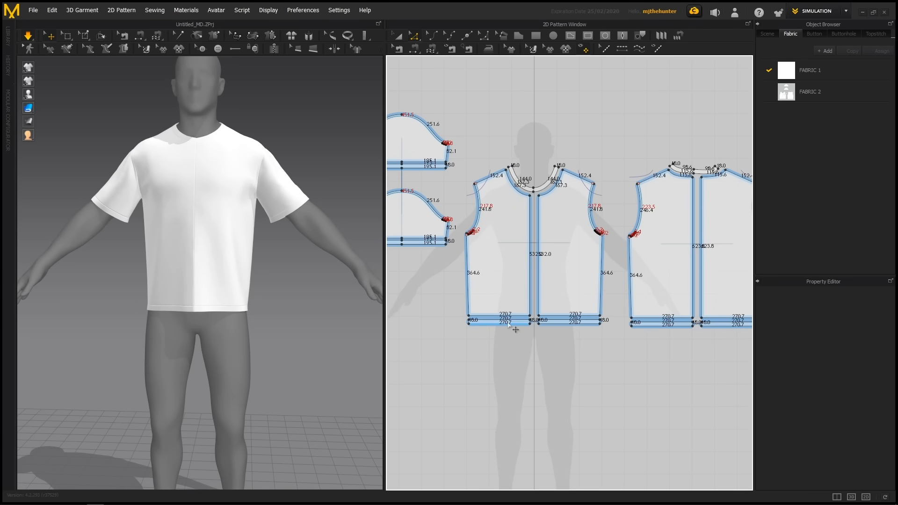
{"action": "left_click", "coordinate": [517, 321]}
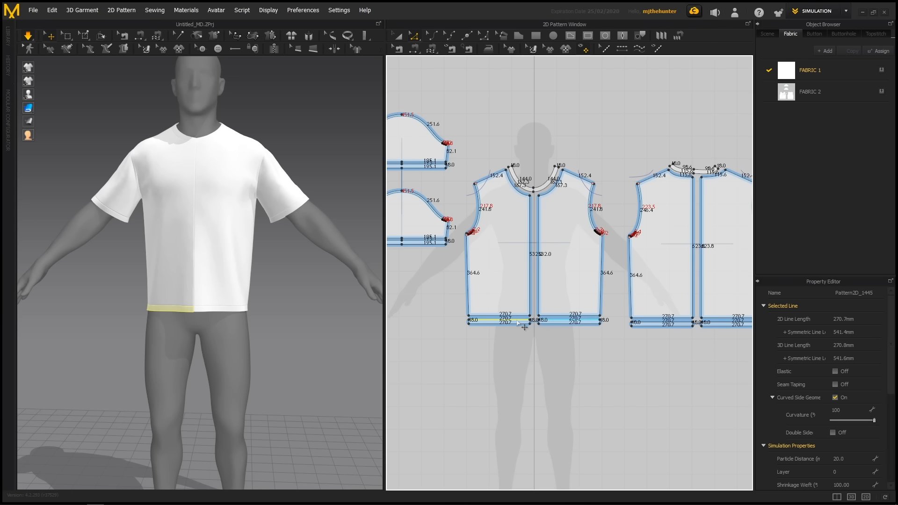
{"action": "middle_click_drag", "start_coordinate": [597, 344], "coordinate": [545, 344]}
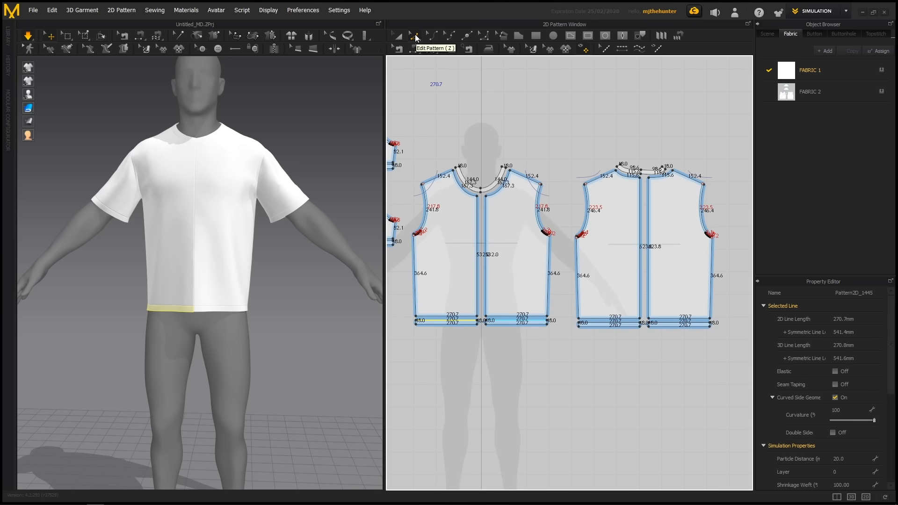
{"action": "left_click", "coordinate": [415, 36]}
{"action": "left_click", "coordinate": [625, 327], "text": "shift"}
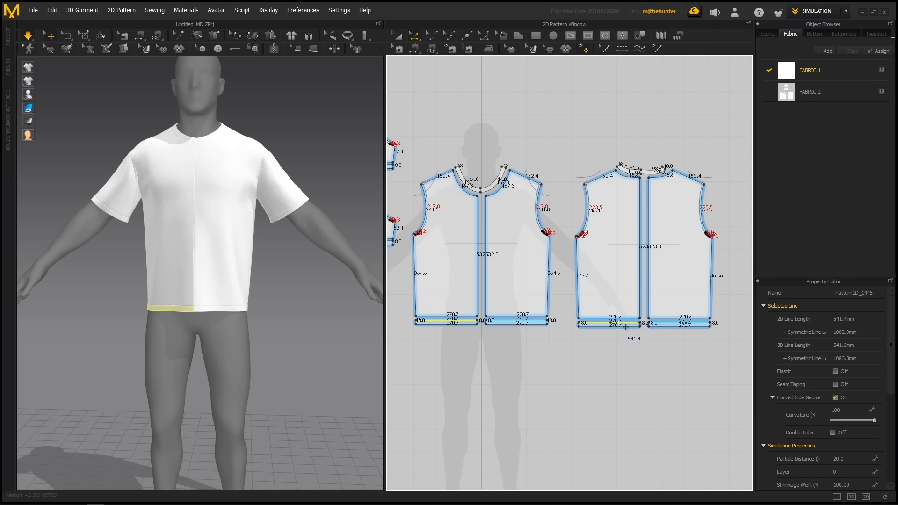
{"action": "left_click", "coordinate": [835, 371]}
Inspect the gathering of the elastic bottom hem on the draped T-shirt from the front and back.
{"action": "scroll", "coordinate": [317, 299], "scroll_direction": "up", "scroll_amount": 3}
{"action": "left_click", "coordinate": [317, 300]}
{"action": "scroll", "coordinate": [253, 294], "scroll_direction": "down", "scroll_amount": 3}
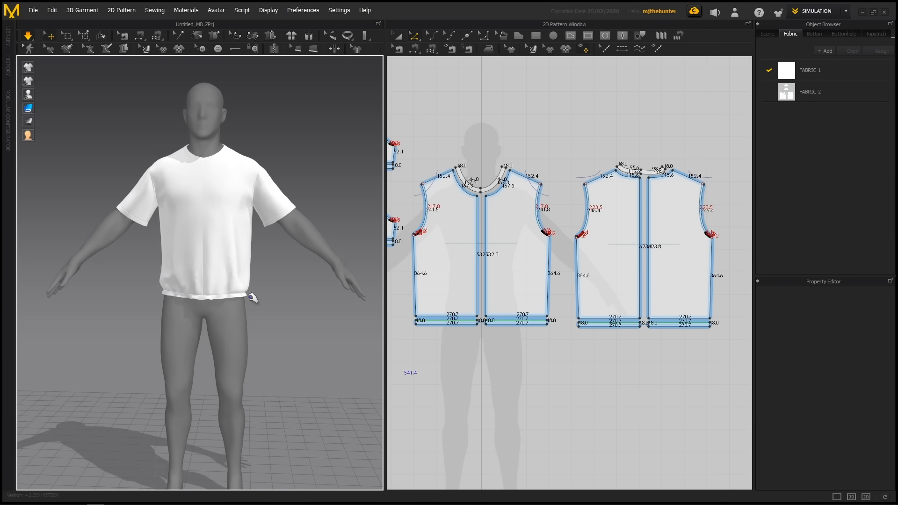
{"action": "right_click_drag", "start_coordinate": [253, 294], "coordinate": [144, 274]}
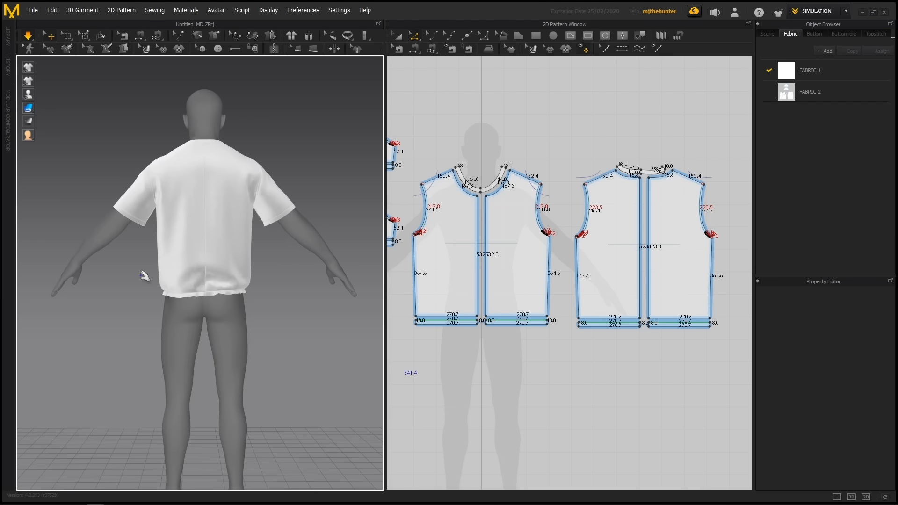
{"action": "left_click", "coordinate": [168, 244]}
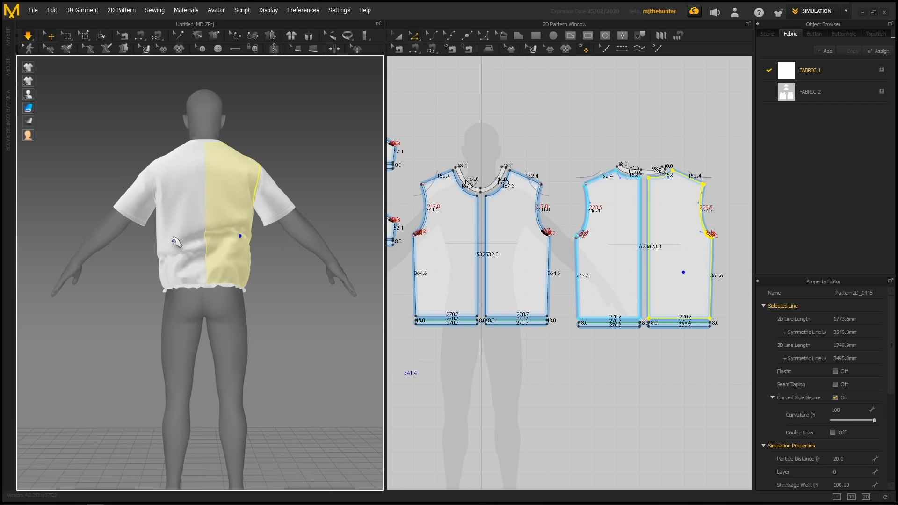
{"action": "left_click", "coordinate": [173, 239]}
{"action": "left_click", "coordinate": [274, 295]}
{"action": "right_click_drag", "start_coordinate": [274, 295], "coordinate": [305, 296]}
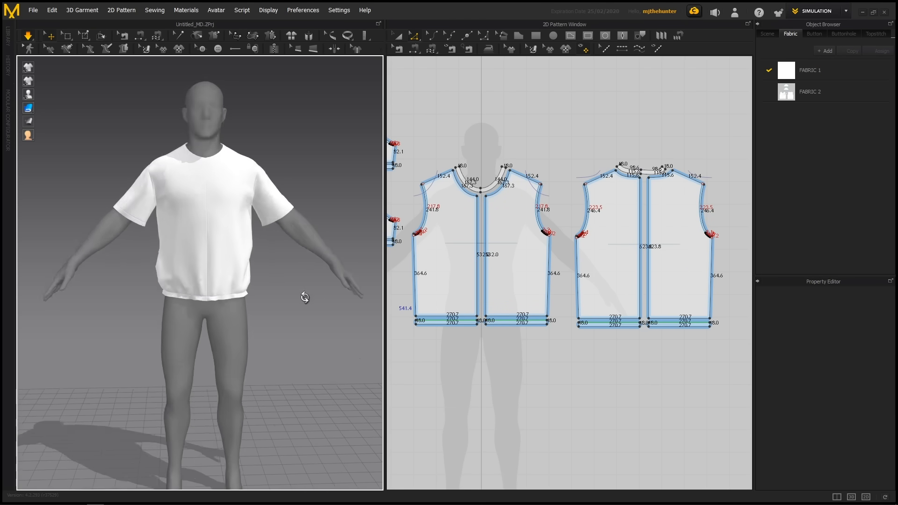
{"action": "scroll", "coordinate": [247, 265], "scroll_direction": "down", "scroll_amount": 3}
{"action": "scroll", "coordinate": [304, 296], "scroll_direction": "up", "scroll_amount": 6}
{"action": "scroll", "coordinate": [247, 300], "scroll_direction": "up", "scroll_amount": 3}
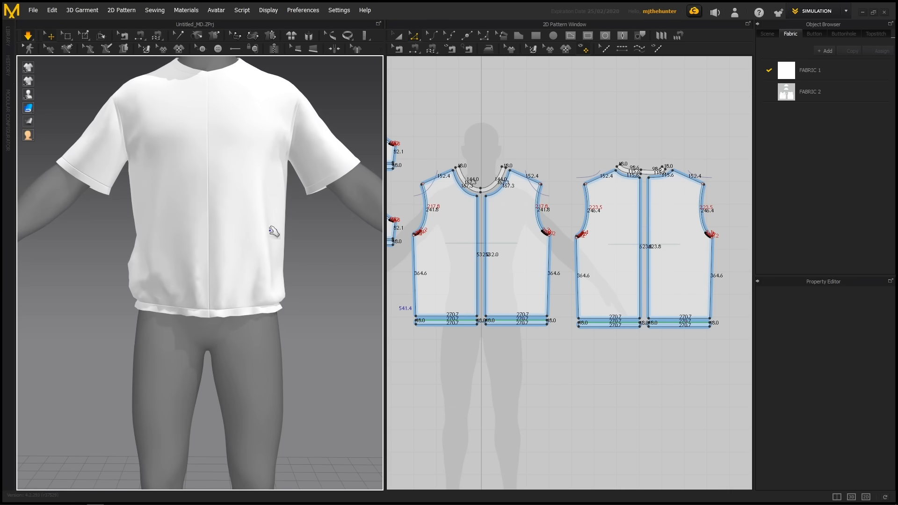
Set the elastic ratio of the front and back hem bands' upper edges to 98.
{"action": "left_click", "coordinate": [471, 322]}
{"action": "left_click", "coordinate": [621, 322], "text": "shift"}
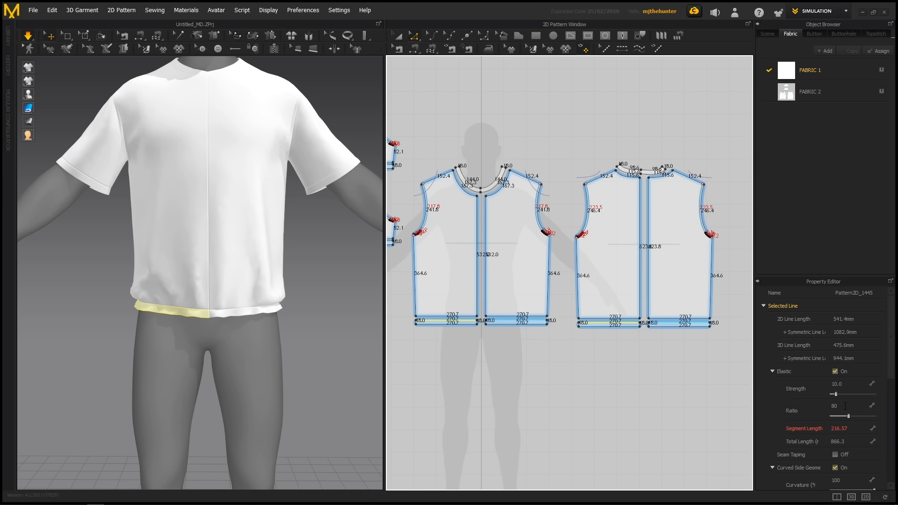
{"action": "left_click", "coordinate": [844, 406]}
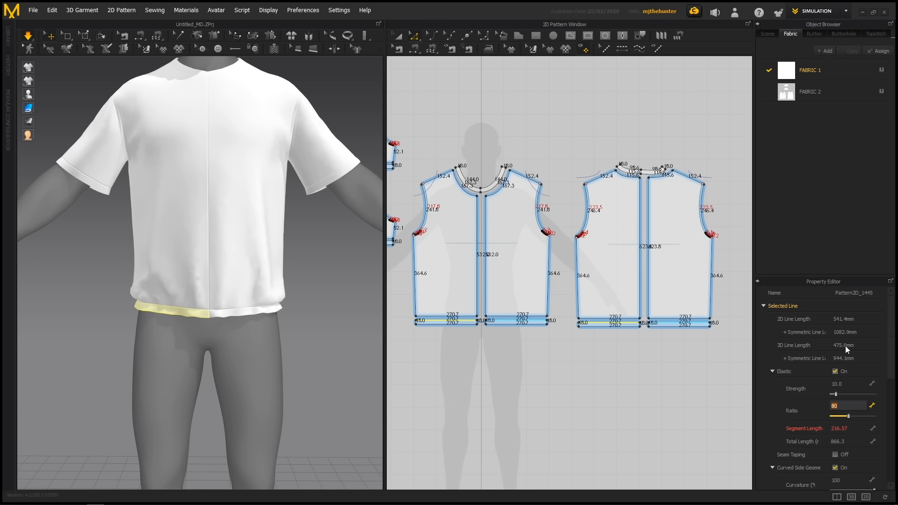
{"action": "type", "text": "8"}
{"action": "type", "text": "9"}
{"action": "key", "text": "Return"}
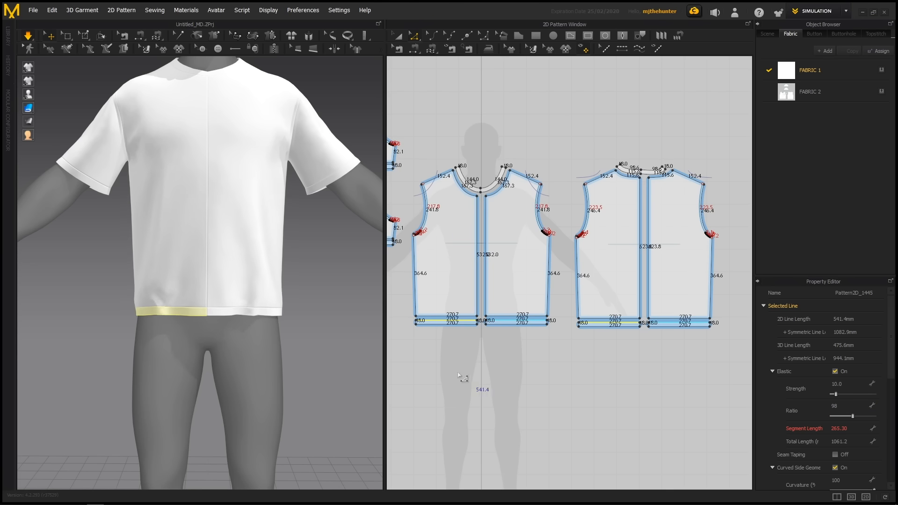
Examine the fit of the adjusted elastic hem around the body from the front, side and back.
{"action": "left_click", "coordinate": [313, 290]}
{"action": "scroll", "coordinate": [313, 290], "scroll_direction": "down", "scroll_amount": 3}
{"action": "right_click_drag", "start_coordinate": [291, 301], "coordinate": [215, 311]}
{"action": "left_click", "coordinate": [216, 320]}
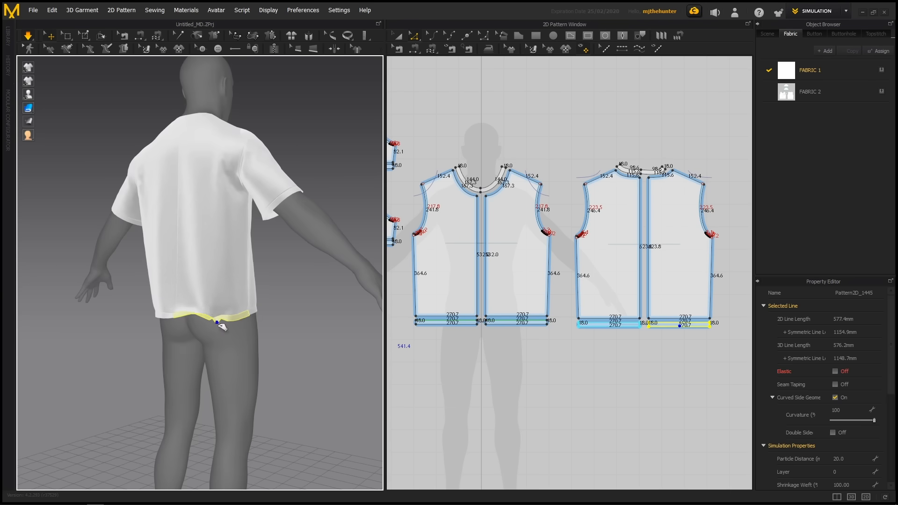
{"action": "right_click_drag", "start_coordinate": [315, 291], "coordinate": [332, 310]}
{"action": "left_click", "coordinate": [286, 310]}
{"action": "scroll", "coordinate": [272, 305], "scroll_direction": "down", "scroll_amount": 3}
{"action": "middle_click_drag", "start_coordinate": [285, 327], "coordinate": [302, 351]}
{"action": "scroll", "coordinate": [302, 351], "scroll_direction": "up", "scroll_amount": 2}
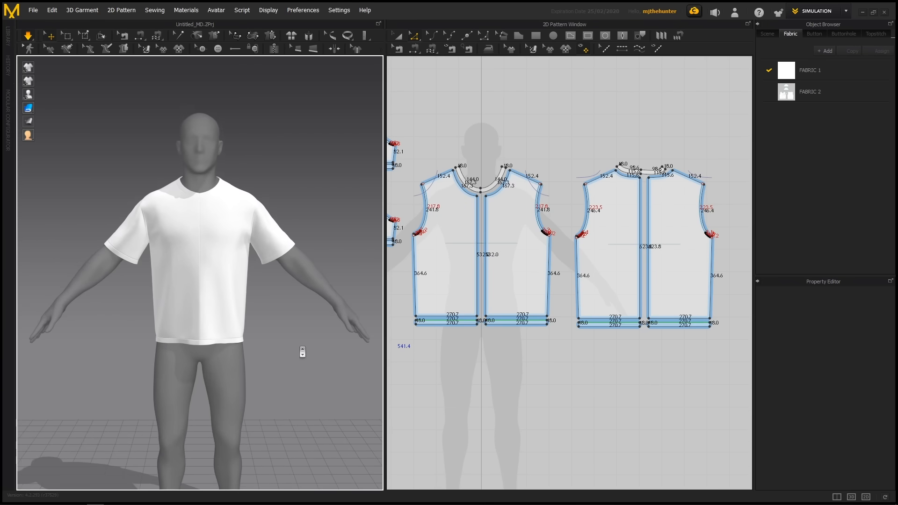
{"action": "right_click_drag", "start_coordinate": [266, 344], "coordinate": [156, 302]}
{"action": "scroll", "coordinate": [221, 305], "scroll_direction": "up", "scroll_amount": 2}
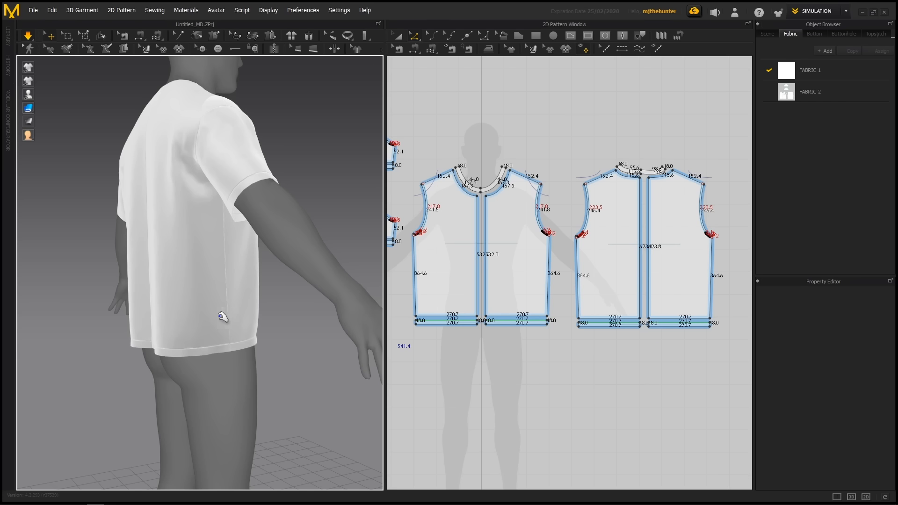
{"action": "scroll", "coordinate": [251, 282], "scroll_direction": "down", "scroll_amount": 2}
{"action": "right_click_drag", "start_coordinate": [251, 282], "coordinate": [250, 274]}
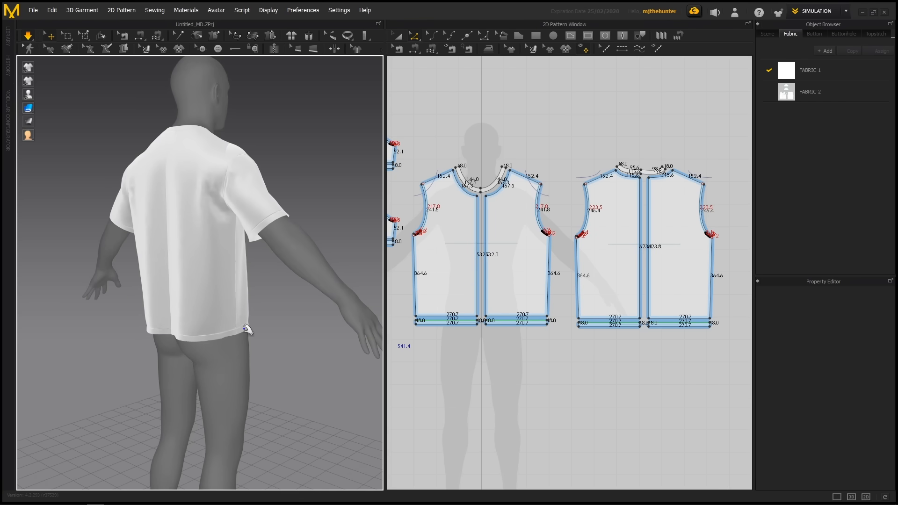
Pull the lower back of the T-shirt upward during simulation and stop the simulation with the fabric bunched.
{"action": "left_click_drag", "start_coordinate": [211, 301], "coordinate": [214, 216]}
{"action": "left_click", "coordinate": [277, 273]}
{"action": "key", "text": "space"}
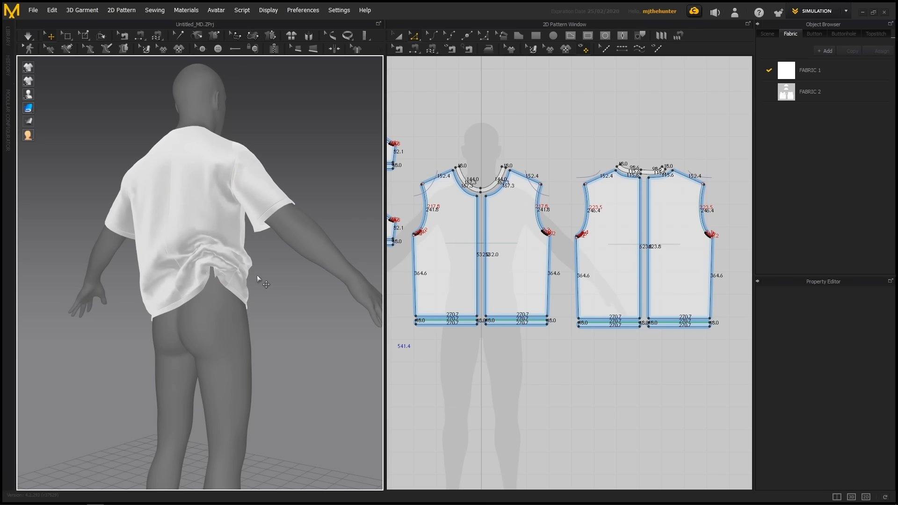
Reset the 3D arrangement of both back body panels to clear the bunched fabric.
{"action": "right_click_drag", "start_coordinate": [257, 275], "coordinate": [285, 291]}
{"action": "scroll", "coordinate": [236, 255], "scroll_direction": "up", "scroll_amount": 2}
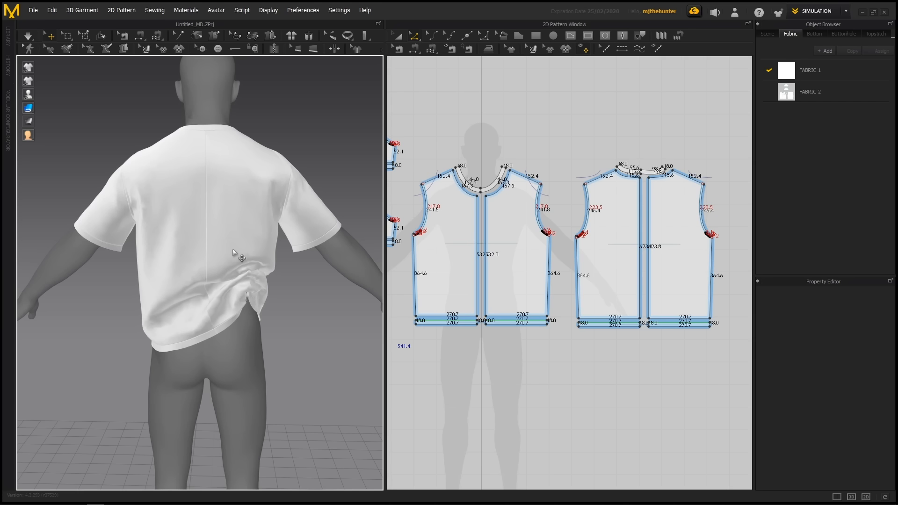
{"action": "left_click", "coordinate": [237, 233]}
{"action": "left_click", "coordinate": [175, 189], "text": "shift"}
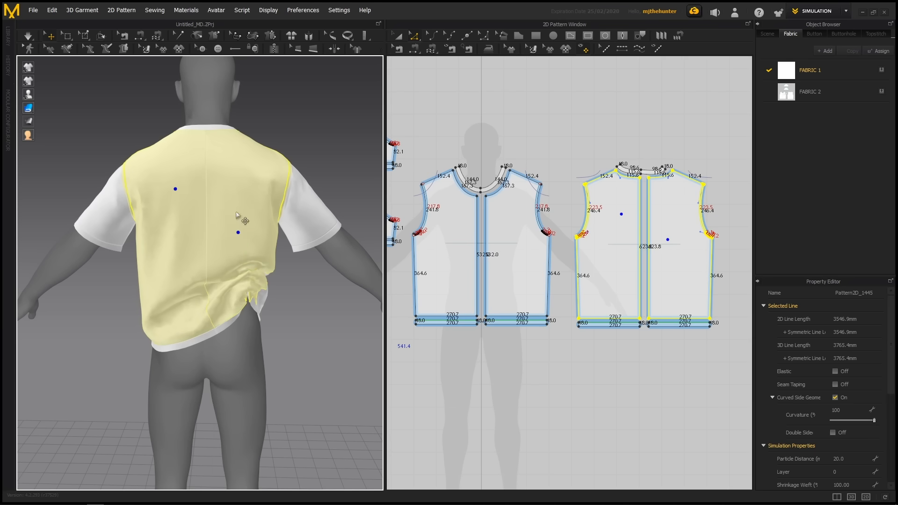
{"action": "right_click_drag", "start_coordinate": [236, 220], "coordinate": [227, 199]}
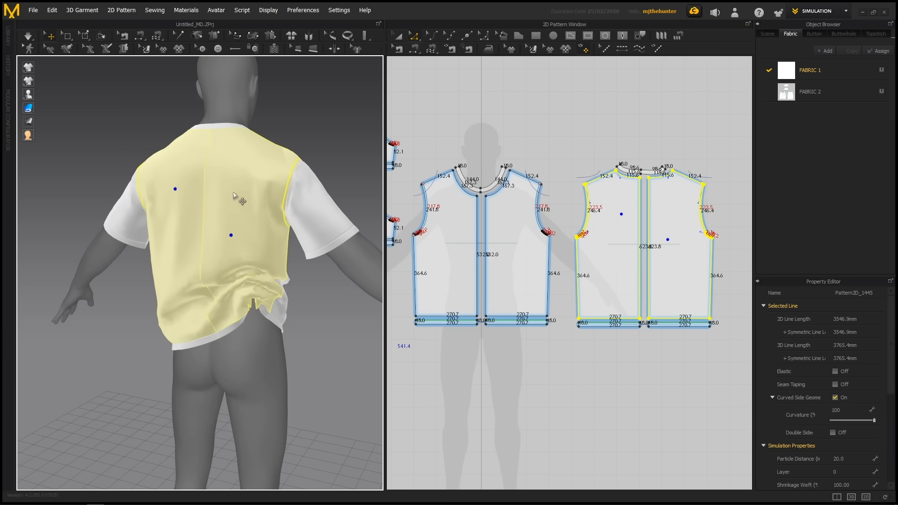
{"action": "right_click", "coordinate": [233, 196]}
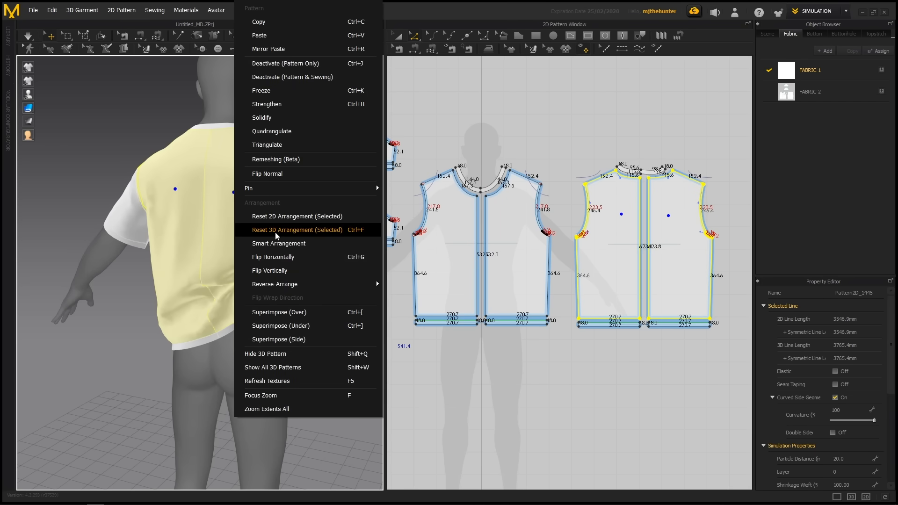
{"action": "left_click", "coordinate": [277, 235]}
Position the two reset back panels behind the avatar and simulate the T-shirt again.
{"action": "scroll", "coordinate": [173, 248], "scroll_direction": "down", "scroll_amount": 5}
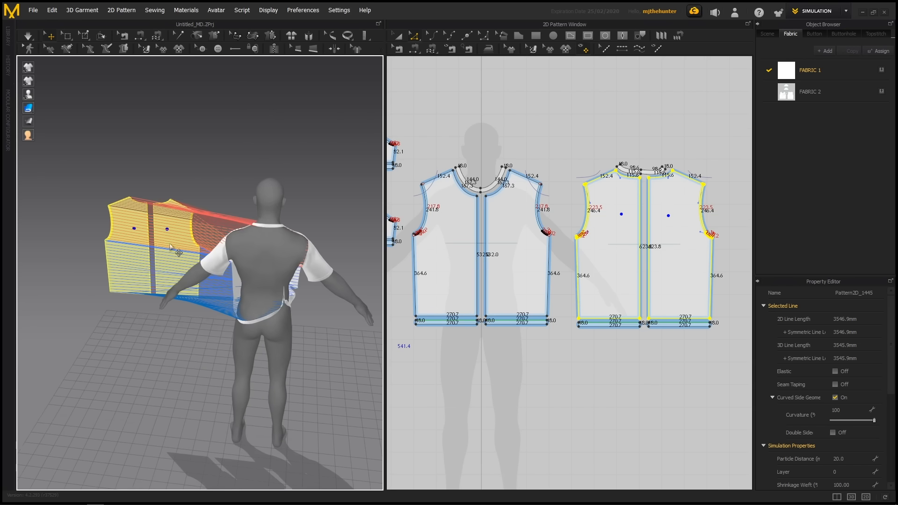
{"action": "right_click_drag", "start_coordinate": [178, 253], "coordinate": [223, 180]}
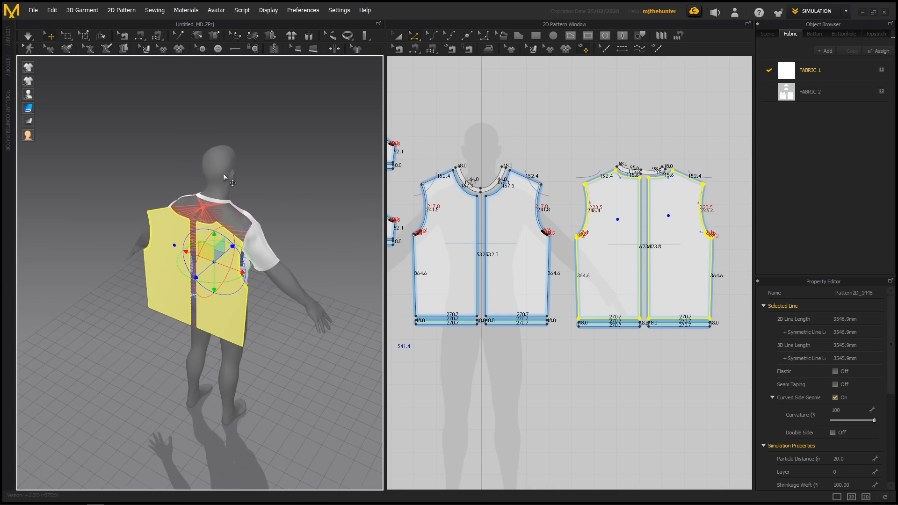
{"action": "right_click_drag", "start_coordinate": [221, 226], "coordinate": [247, 253]}
{"action": "scroll", "coordinate": [247, 243], "scroll_direction": "down", "scroll_amount": 3}
{"action": "left_click", "coordinate": [281, 261]}
{"action": "key", "text": "space"}
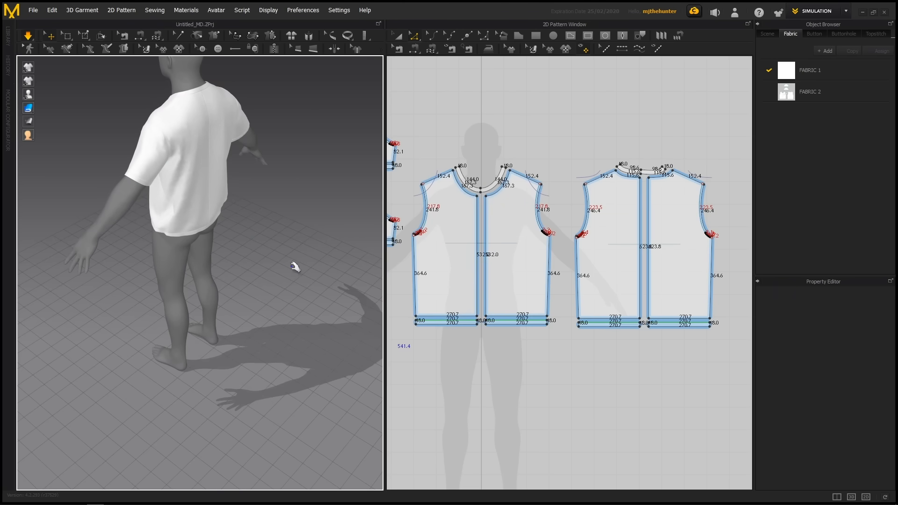
Tug the lower back of the T-shirt during simulation to straighten the folded hem.
{"action": "right_click_drag", "start_coordinate": [274, 227], "coordinate": [221, 207]}
{"action": "middle_click_drag", "start_coordinate": [220, 207], "coordinate": [201, 245]}
{"action": "scroll", "coordinate": [206, 240], "scroll_direction": "down", "scroll_amount": 3}
{"action": "mouse_move", "coordinate": [219, 227]}
{"action": "left_mouse_down"}
{"action": "mouse_move", "coordinate": [231, 223]}
{"action": "mouse_move", "coordinate": [244, 239]}
{"action": "mouse_move", "coordinate": [223, 236]}
{"action": "mouse_move", "coordinate": [234, 238]}
{"action": "left_mouse_up"}
{"action": "left_click", "coordinate": [272, 231]}
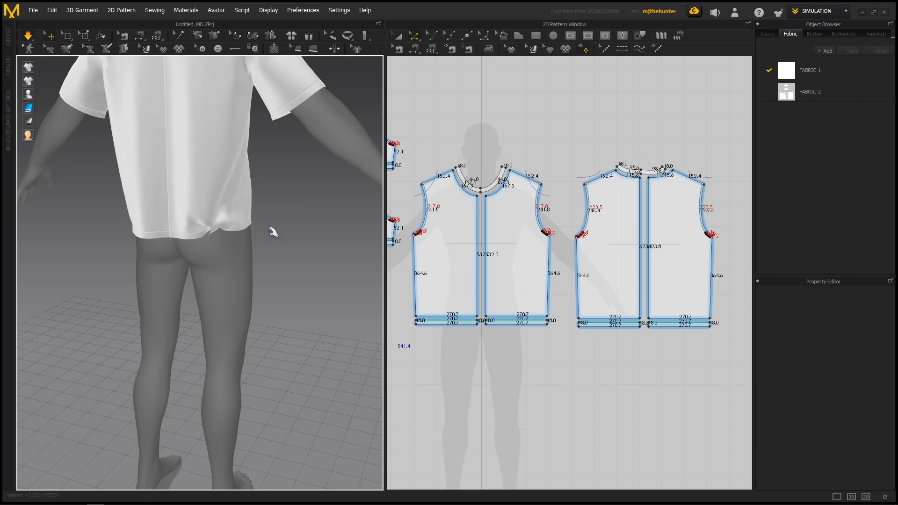
{"action": "right_click_drag", "start_coordinate": [271, 231], "coordinate": [239, 206]}
{"action": "scroll", "coordinate": [237, 204], "scroll_direction": "down", "scroll_amount": 1}
{"action": "left_click_drag", "start_coordinate": [231, 199], "coordinate": [212, 208]}
{"action": "scroll", "coordinate": [238, 197], "scroll_direction": "down", "scroll_amount": 5}
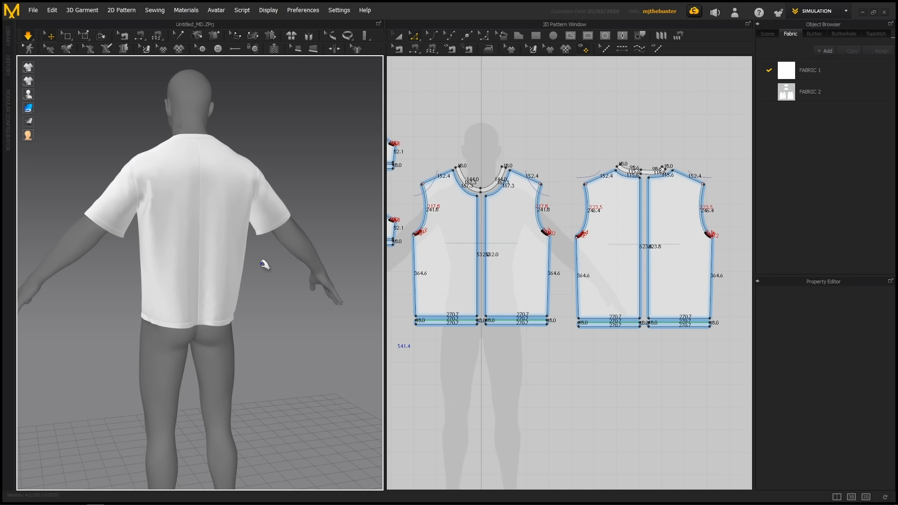
Stop the simulation, try moving one back panel sideways off the body, and undo the move.
{"action": "right_click_drag", "start_coordinate": [259, 251], "coordinate": [215, 247]}
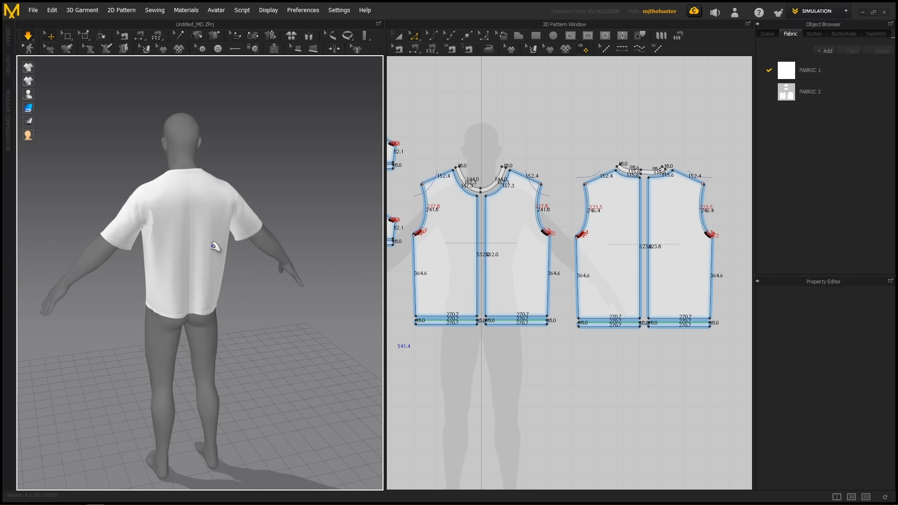
{"action": "left_click", "coordinate": [214, 244]}
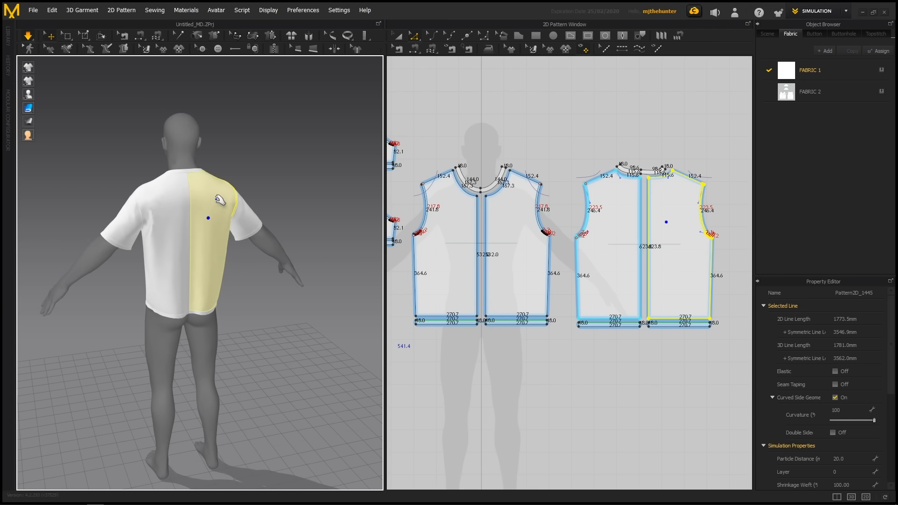
{"action": "left_click", "coordinate": [173, 220]}
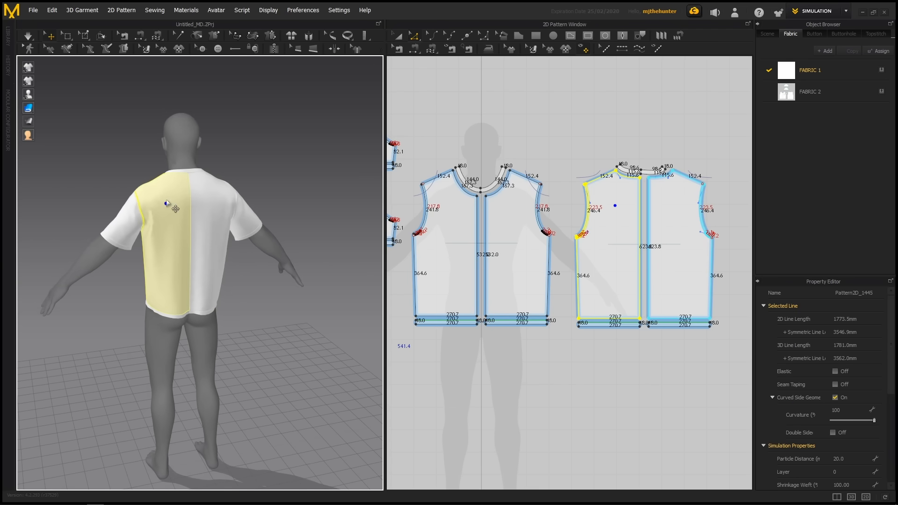
{"action": "left_click", "coordinate": [167, 202]}
{"action": "right_click_drag", "start_coordinate": [172, 201], "coordinate": [174, 207]}
{"action": "left_click_drag", "start_coordinate": [160, 184], "coordinate": [113, 184]}
{"action": "key", "text": "ctrl+z"}
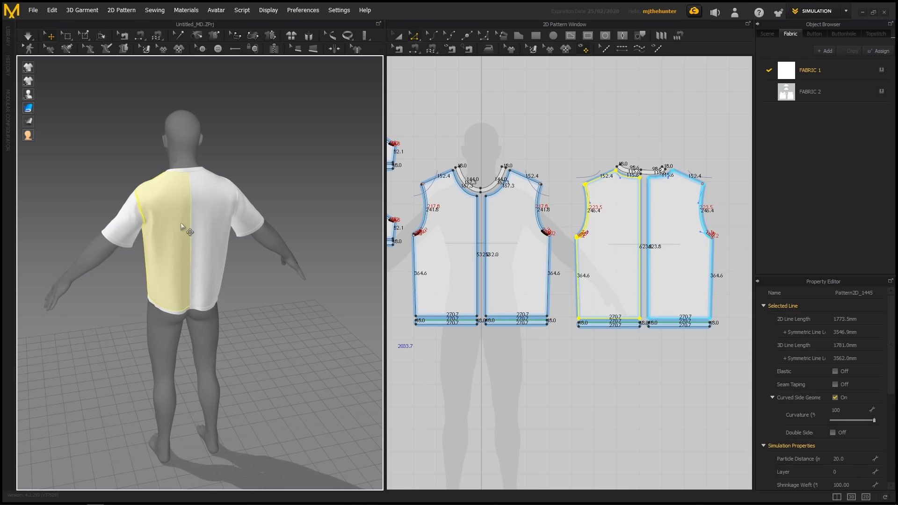
Restart the simulation and tug both back panels upward to settle the drape of the back.
{"action": "middle_click_drag", "start_coordinate": [251, 169], "coordinate": [281, 172]}
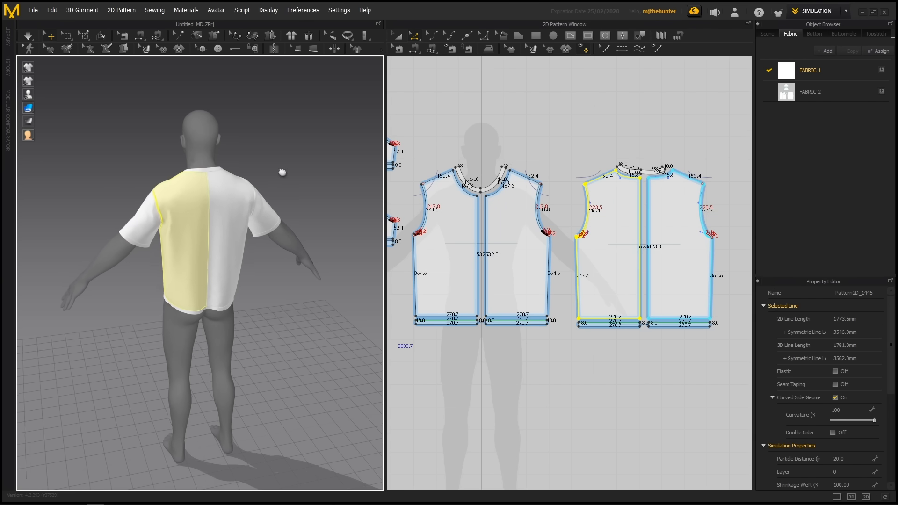
{"action": "right_click_drag", "start_coordinate": [280, 171], "coordinate": [269, 167]}
{"action": "scroll", "coordinate": [269, 178], "scroll_direction": "down", "scroll_amount": 1}
{"action": "key", "text": "space"}
{"action": "left_click_drag", "start_coordinate": [261, 244], "coordinate": [290, 216]}
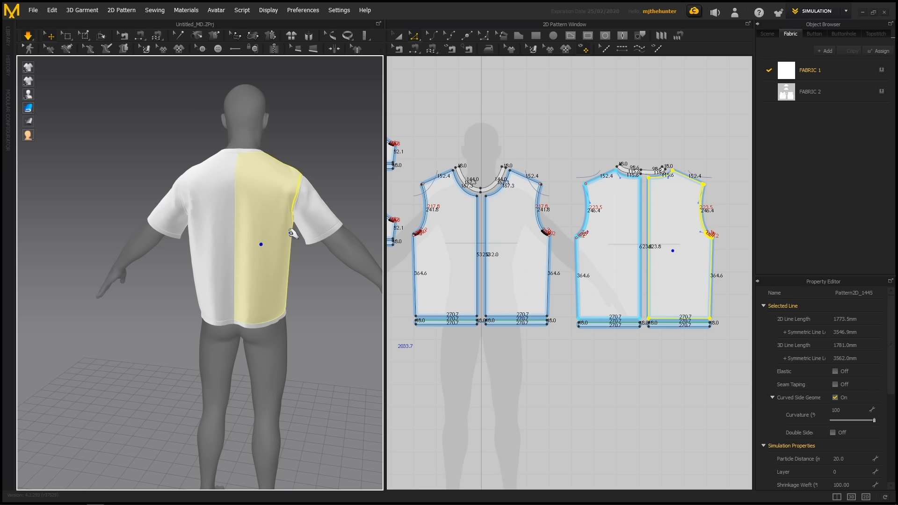
{"action": "right_click_drag", "start_coordinate": [291, 234], "coordinate": [273, 234]}
{"action": "scroll", "coordinate": [273, 234], "scroll_direction": "down", "scroll_amount": 2}
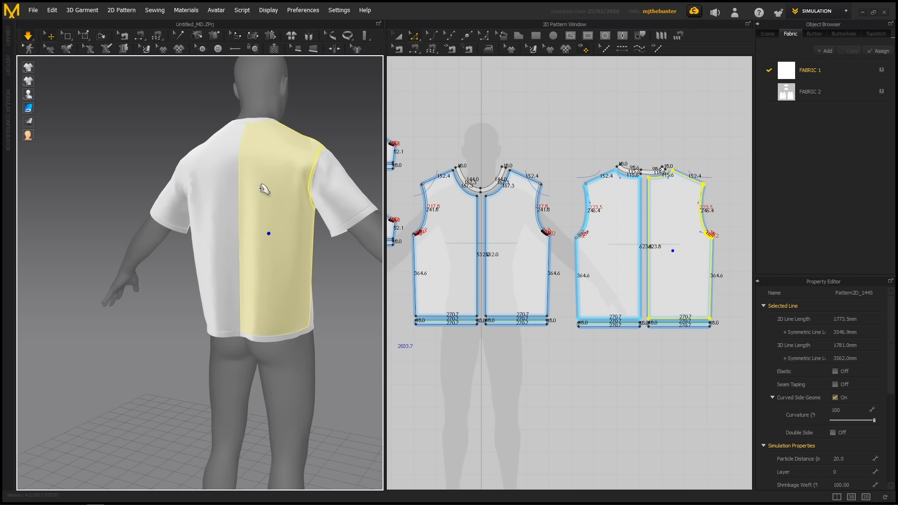
{"action": "left_click_drag", "start_coordinate": [276, 222], "coordinate": [274, 187]}
{"action": "left_click_drag", "start_coordinate": [197, 187], "coordinate": [199, 136]}
{"action": "left_click", "coordinate": [194, 95]}
Pull the front panels upward at both shoulders during simulation to adjust how the shoulders sit.
{"action": "right_click_drag", "start_coordinate": [193, 95], "coordinate": [341, 210]}
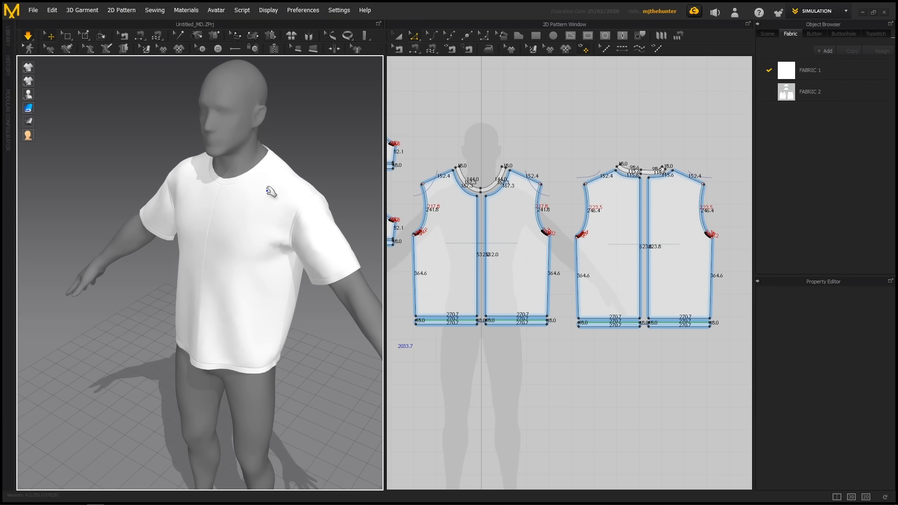
{"action": "left_click", "coordinate": [261, 206]}
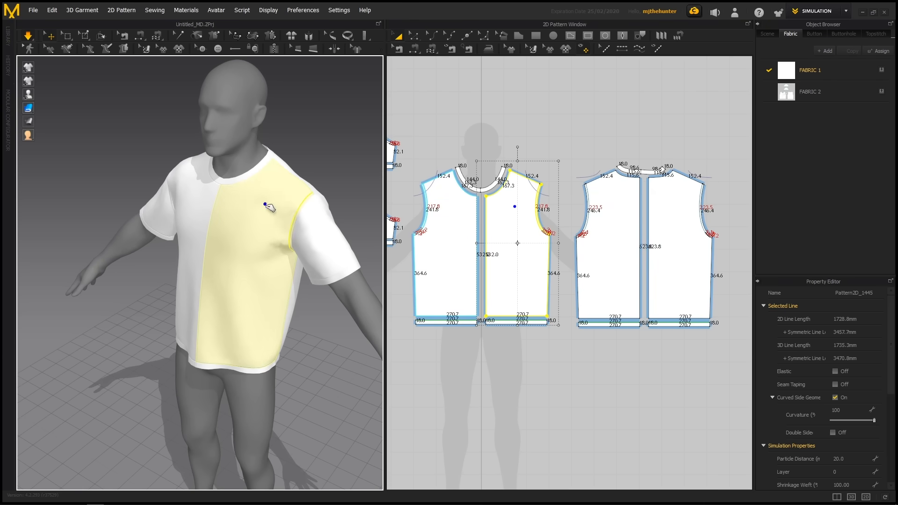
{"action": "right_click_drag", "start_coordinate": [297, 161], "coordinate": [281, 179]}
{"action": "left_click_drag", "start_coordinate": [277, 179], "coordinate": [287, 143]}
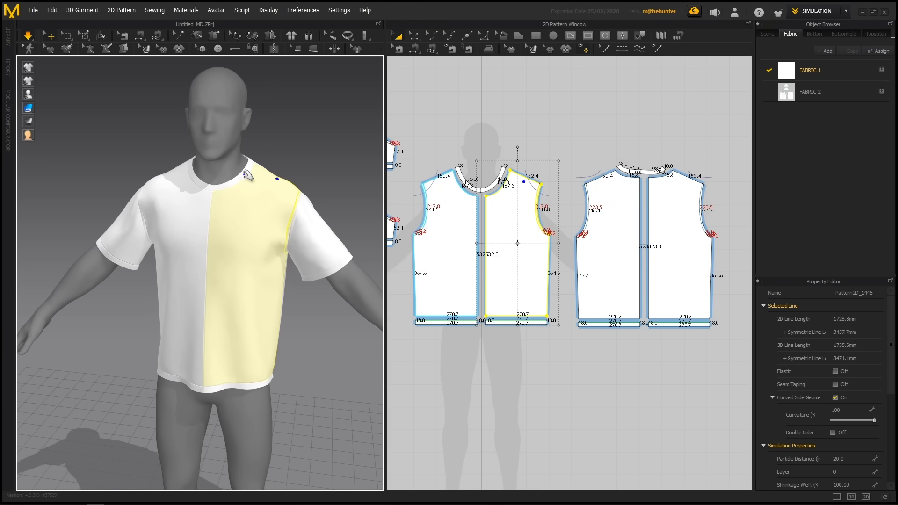
{"action": "left_click_drag", "start_coordinate": [173, 168], "coordinate": [172, 142]}
{"action": "left_click_drag", "start_coordinate": [277, 179], "coordinate": [292, 153]}
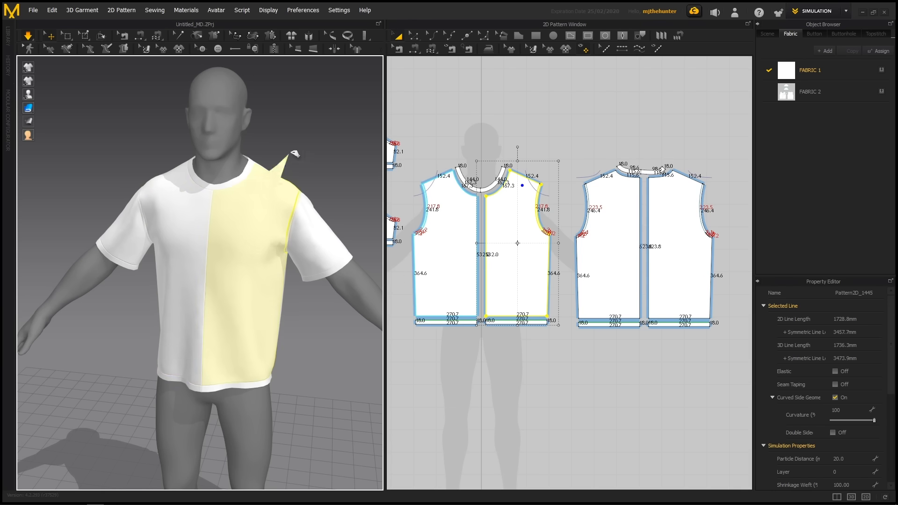
{"action": "left_click", "coordinate": [291, 183]}
Pull the lower front of the T-shirt out to the side during simulation and release it.
{"action": "scroll", "coordinate": [291, 183], "scroll_direction": "down", "scroll_amount": 3}
{"action": "right_click_drag", "start_coordinate": [291, 183], "coordinate": [227, 267]}
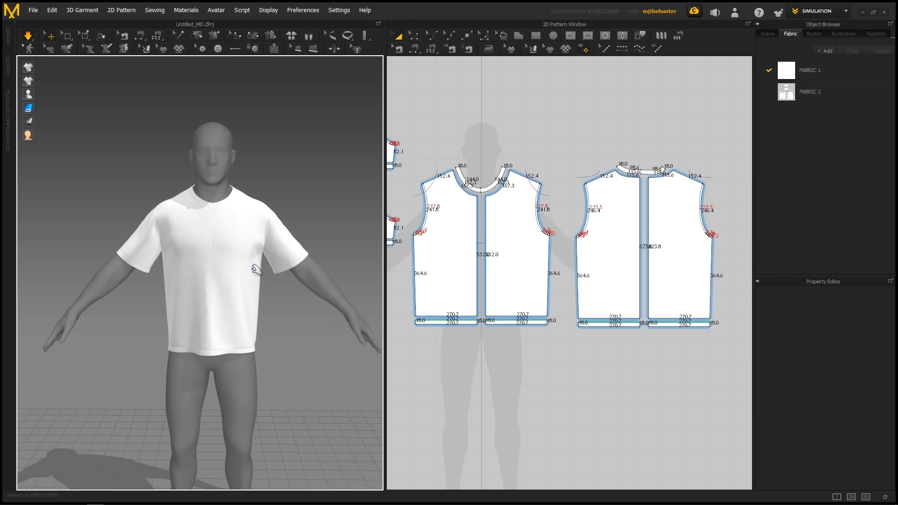
{"action": "left_click_drag", "start_coordinate": [222, 288], "coordinate": [156, 315]}
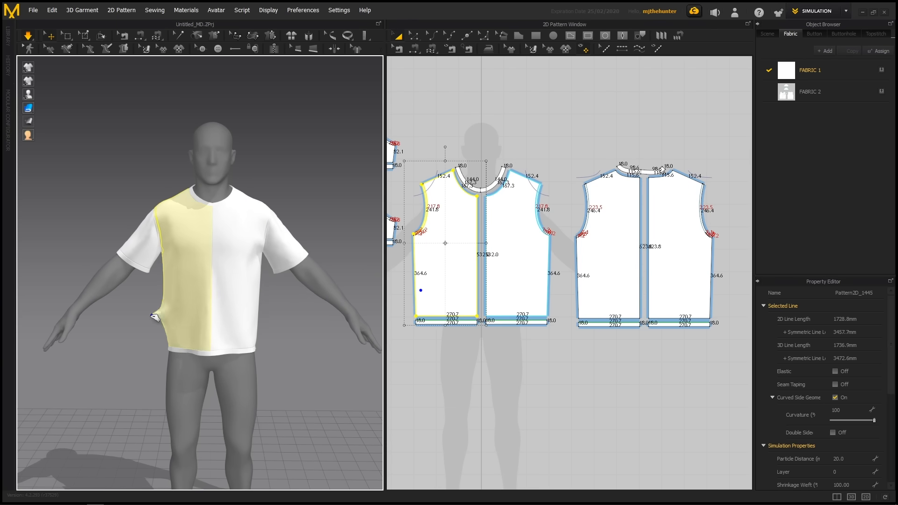
{"action": "left_click", "coordinate": [306, 302]}
Examine the settled T-shirt from the front, side and back.
{"action": "middle_click_drag", "start_coordinate": [314, 305], "coordinate": [294, 293]}
{"action": "scroll", "coordinate": [300, 292], "scroll_direction": "up", "scroll_amount": 2}
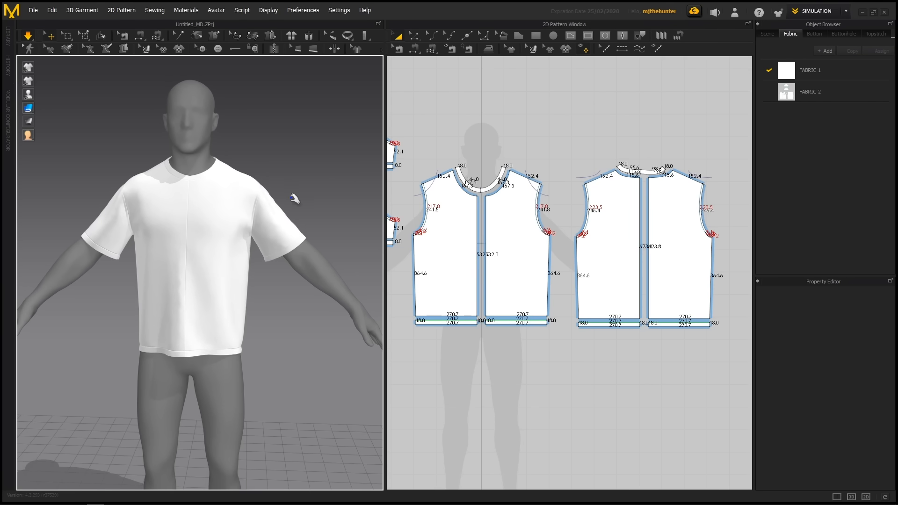
{"action": "right_click_drag", "start_coordinate": [319, 168], "coordinate": [322, 194]}
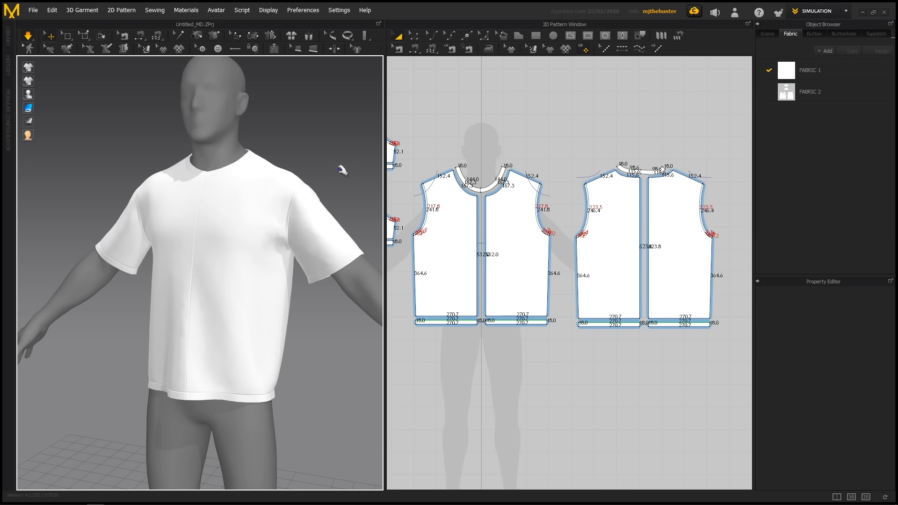
{"action": "right_click_drag", "start_coordinate": [335, 177], "coordinate": [151, 195]}
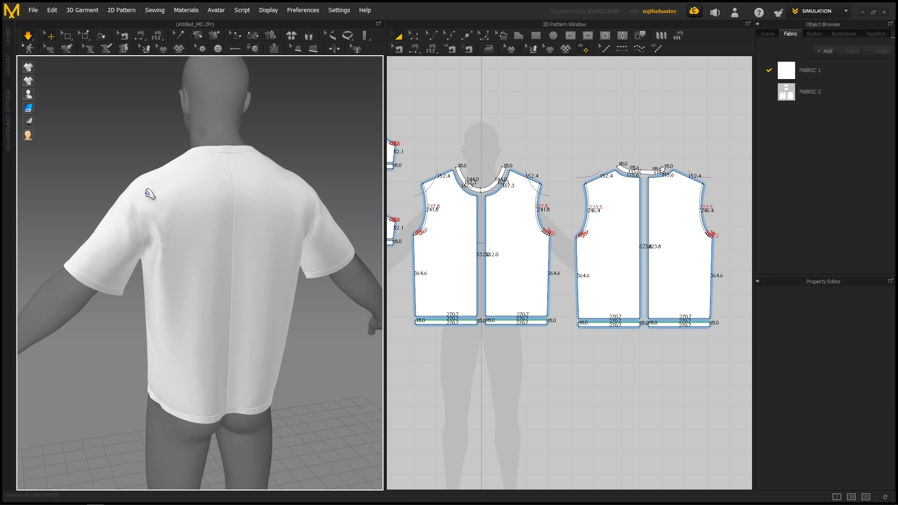
{"action": "mouse_move", "coordinate": [238, 220]}
{"action": "right_mouse_down"}
{"action": "mouse_move", "coordinate": [274, 225]}
{"action": "mouse_move", "coordinate": [253, 229]}
{"action": "right_mouse_up"}
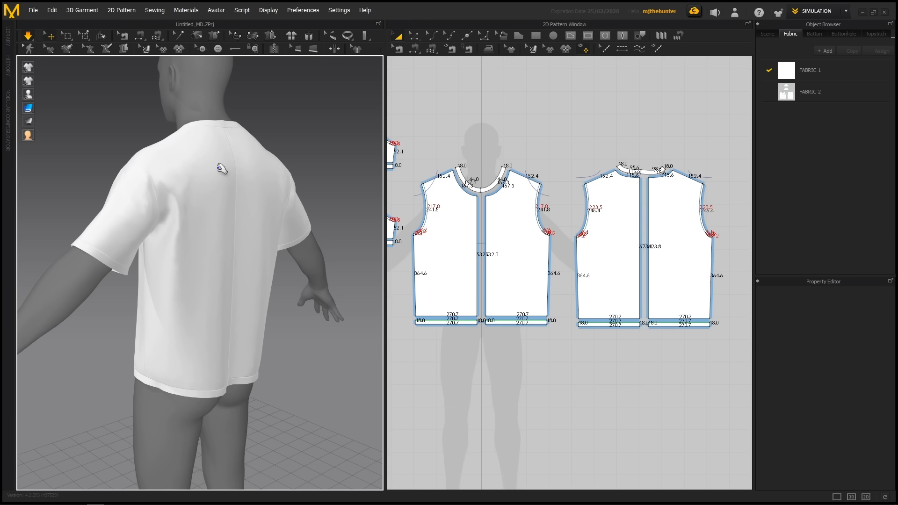
{"action": "right_click_drag", "start_coordinate": [238, 240], "coordinate": [232, 210]}
Shrink the area of the back panels beside and below the armholes with the Steam Brush.
{"action": "right_click_drag", "start_coordinate": [530, 124], "coordinate": [585, 144]}
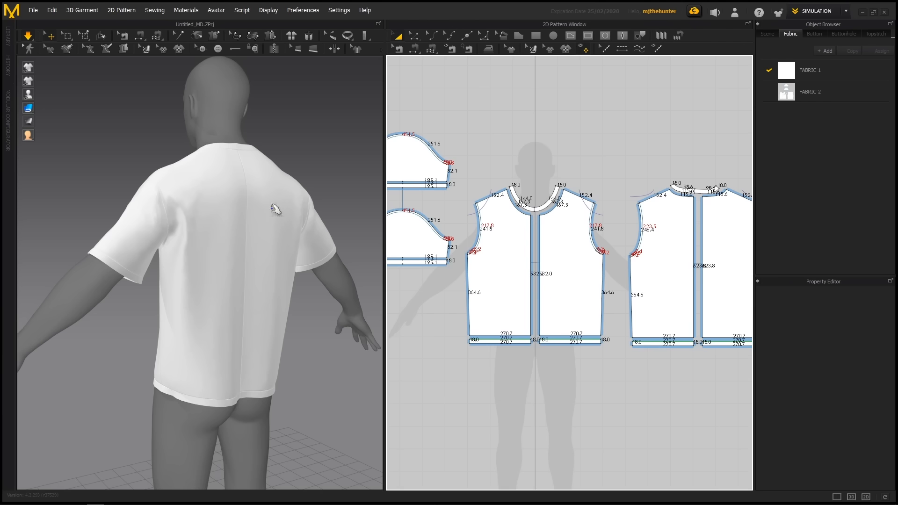
{"action": "left_click", "coordinate": [193, 223]}
{"action": "scroll", "coordinate": [515, 201], "scroll_direction": "up", "scroll_amount": 4}
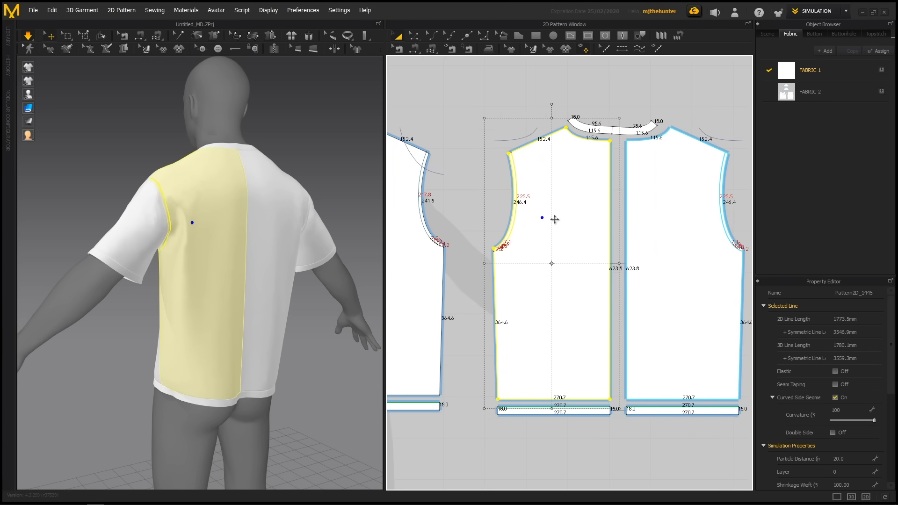
{"action": "left_click", "coordinate": [489, 49]}
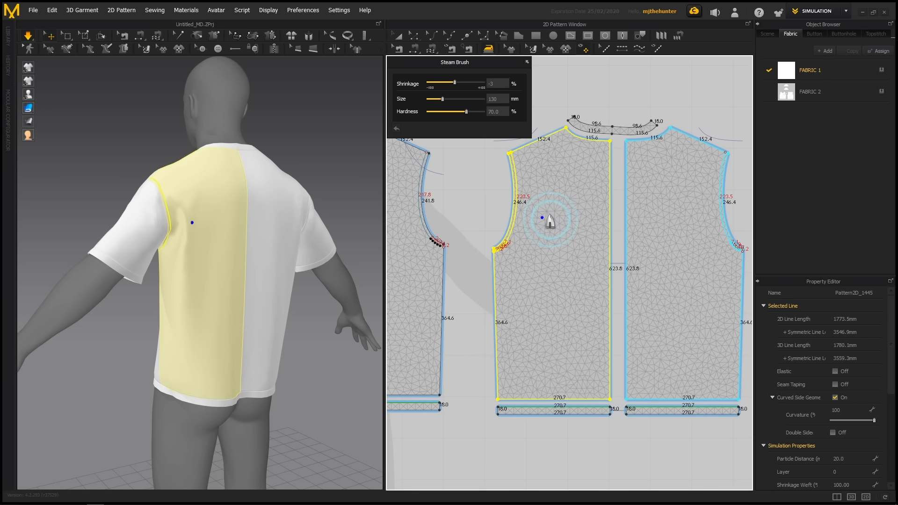
{"action": "mouse_move", "coordinate": [545, 216]}
{"action": "left_mouse_down"}
{"action": "mouse_move", "coordinate": [540, 227]}
{"action": "mouse_move", "coordinate": [542, 218]}
{"action": "mouse_move", "coordinate": [529, 217]}
{"action": "left_mouse_up"}
{"action": "right_click_drag", "start_coordinate": [347, 187], "coordinate": [370, 171]}
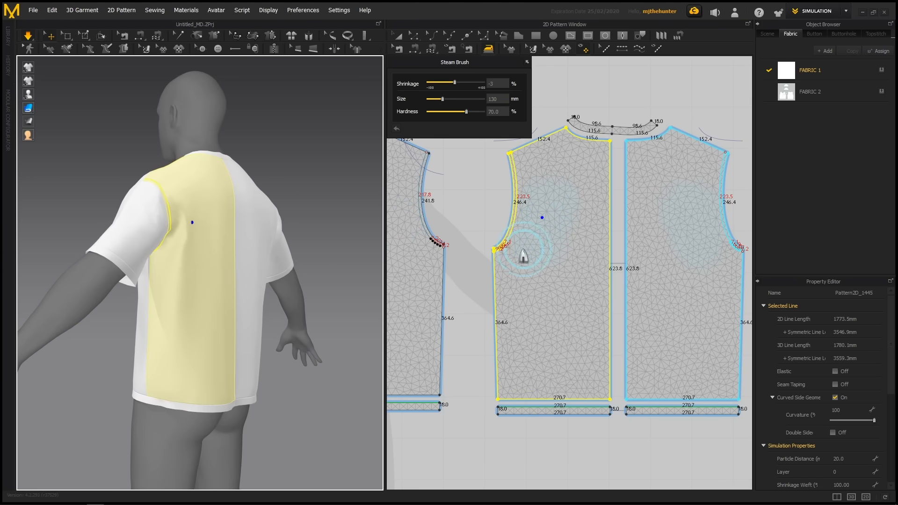
{"action": "mouse_move", "coordinate": [527, 250]}
{"action": "left_mouse_down"}
{"action": "mouse_move", "coordinate": [534, 262]}
{"action": "mouse_move", "coordinate": [542, 217]}
{"action": "mouse_move", "coordinate": [538, 259]}
{"action": "left_mouse_up"}
Display the strain map on the garment and examine the strain across the steamed back.
{"action": "right_click_drag", "start_coordinate": [346, 191], "coordinate": [243, 192]}
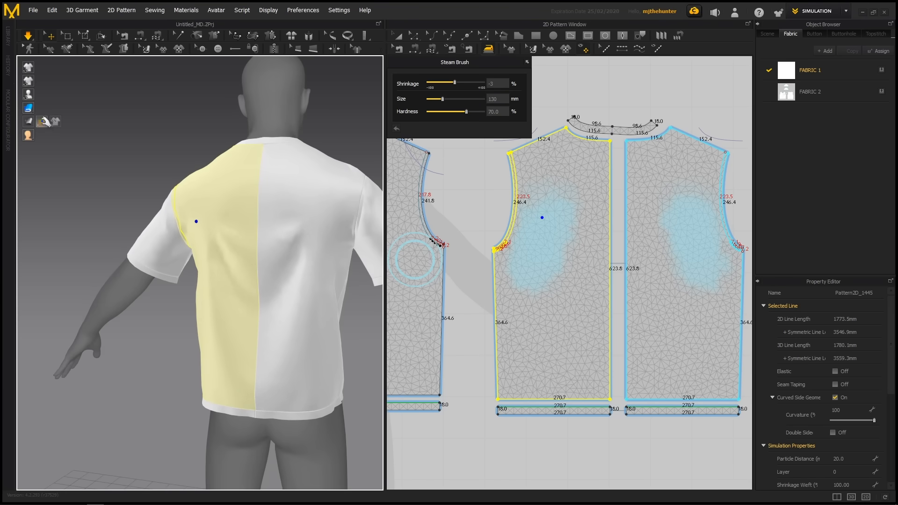
{"action": "left_click", "coordinate": [44, 121]}
{"action": "right_click_drag", "start_coordinate": [124, 138], "coordinate": [316, 242]}
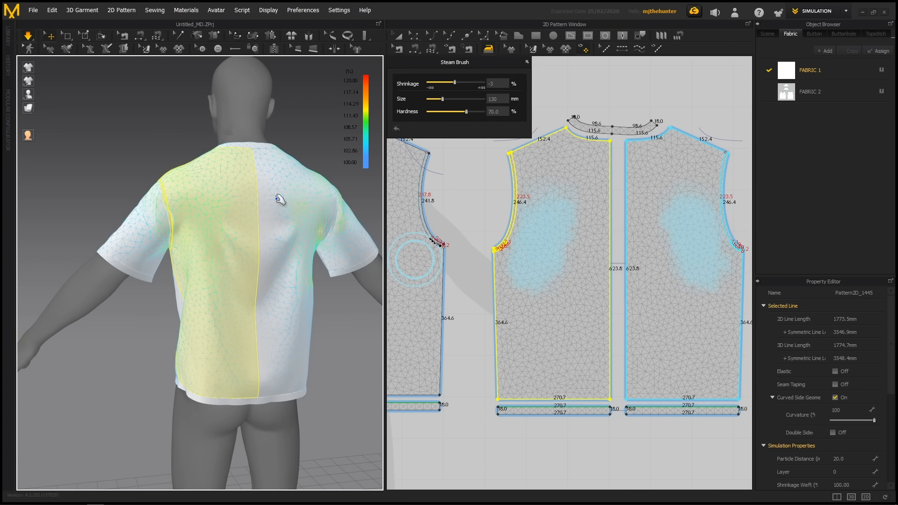
{"action": "right_click_drag", "start_coordinate": [280, 200], "coordinate": [145, 231]}
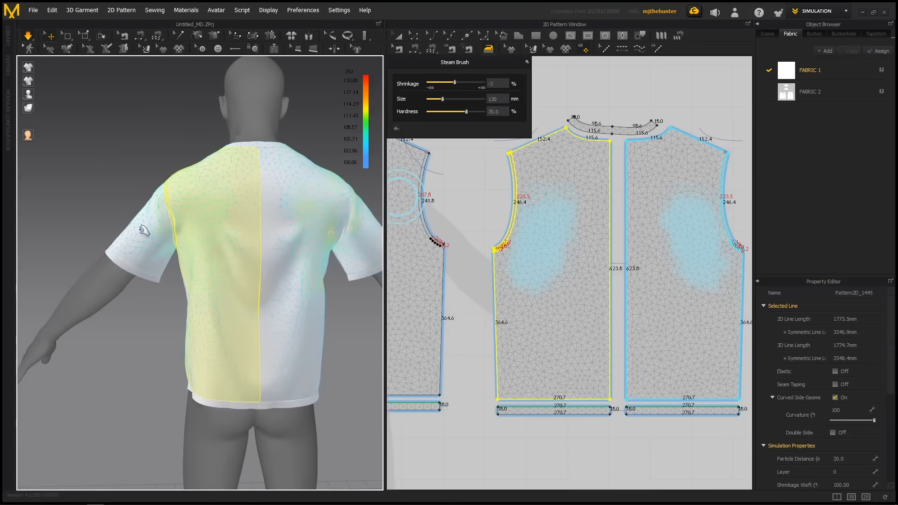
Steam the back panels more strongly below the armholes and extend the brushed area towards the centre back.
{"action": "scroll", "coordinate": [140, 230], "scroll_direction": "down", "scroll_amount": 2}
{"action": "mouse_move", "coordinate": [533, 245]}
{"action": "left_mouse_down"}
{"action": "mouse_move", "coordinate": [551, 238]}
{"action": "mouse_move", "coordinate": [541, 266]}
{"action": "mouse_move", "coordinate": [555, 243]}
{"action": "mouse_move", "coordinate": [539, 255]}
{"action": "left_mouse_up"}
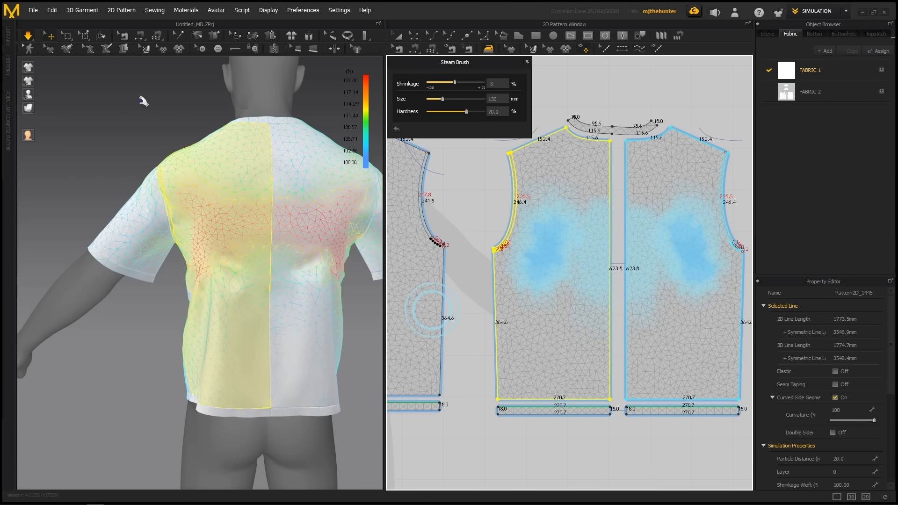
{"action": "left_click", "coordinate": [41, 123]}
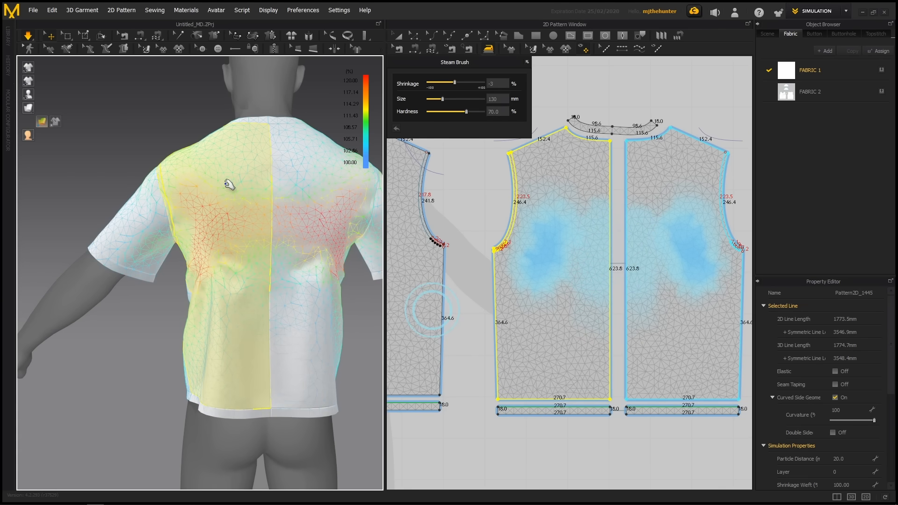
Leave the Steam Brush, deselect the back panel and examine the settled T-shirt from the back, side and front.
{"action": "right_click_drag", "start_coordinate": [224, 168], "coordinate": [190, 201]}
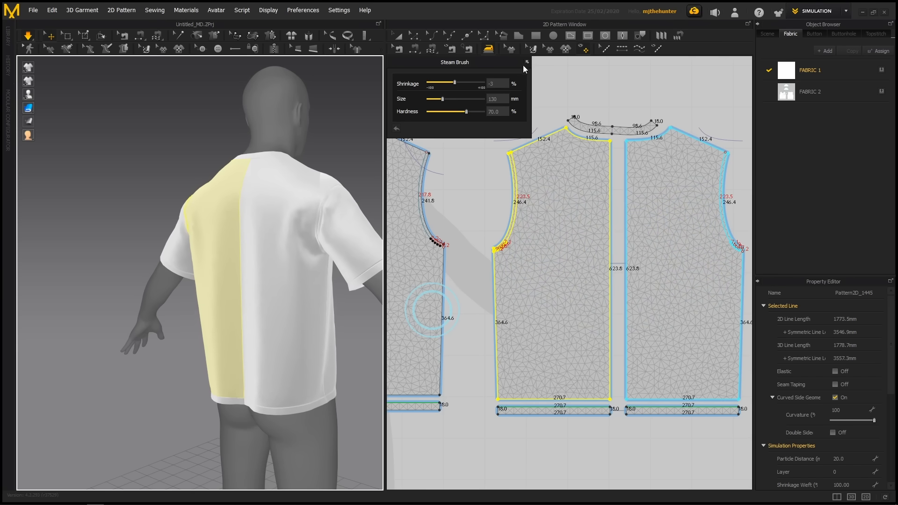
{"action": "key", "text": "a"}
{"action": "scroll", "coordinate": [468, 119], "scroll_direction": "down", "scroll_amount": 4}
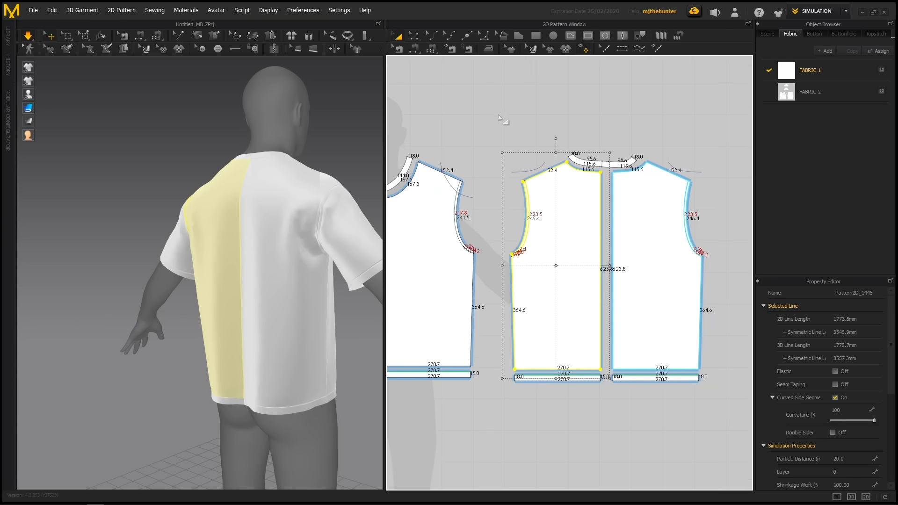
{"action": "left_click", "coordinate": [492, 114]}
{"action": "scroll", "coordinate": [323, 211], "scroll_direction": "down", "scroll_amount": 4}
{"action": "right_click_drag", "start_coordinate": [323, 211], "coordinate": [344, 239]}
{"action": "middle_click_drag", "start_coordinate": [344, 239], "coordinate": [290, 253]}
{"action": "scroll", "coordinate": [291, 255], "scroll_direction": "up", "scroll_amount": 2}
{"action": "right_click_drag", "start_coordinate": [291, 254], "coordinate": [308, 260]}
{"action": "middle_click_drag", "start_coordinate": [299, 248], "coordinate": [311, 239]}
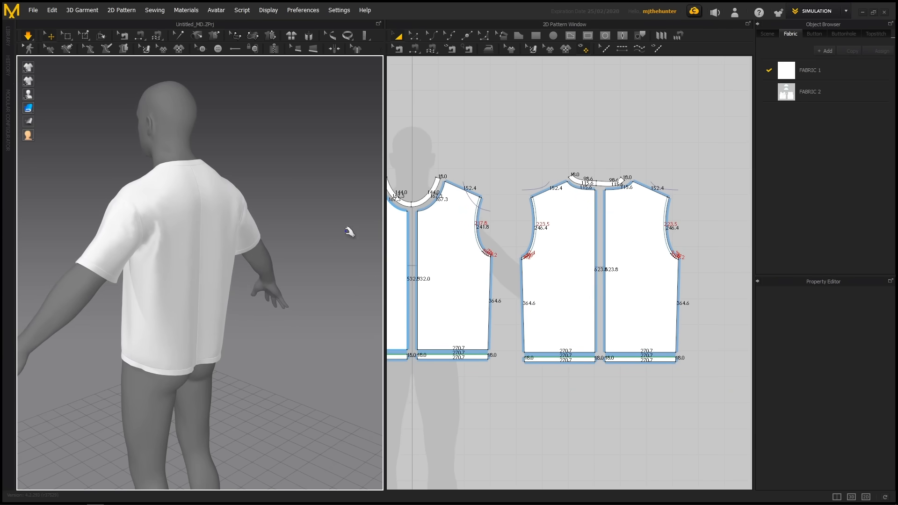
{"action": "right_click_drag", "start_coordinate": [324, 243], "coordinate": [253, 273]}
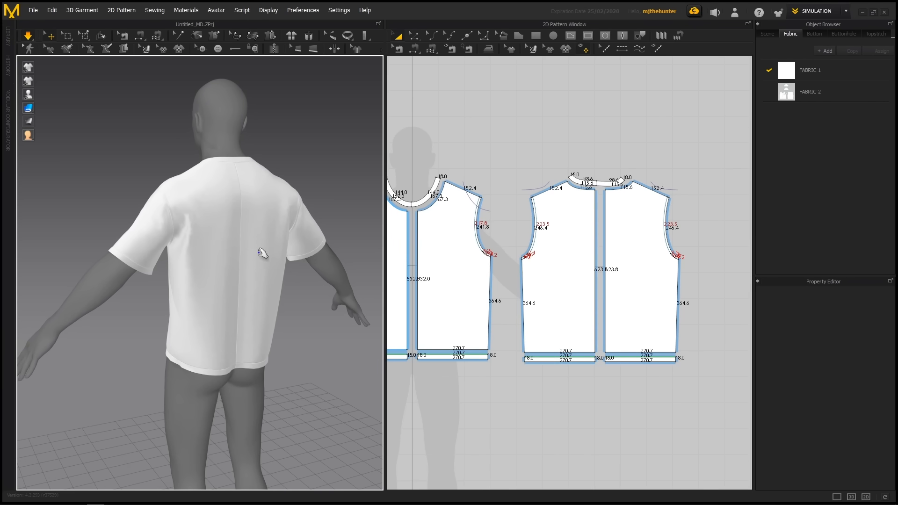
{"action": "right_click_drag", "start_coordinate": [262, 253], "coordinate": [329, 221]}
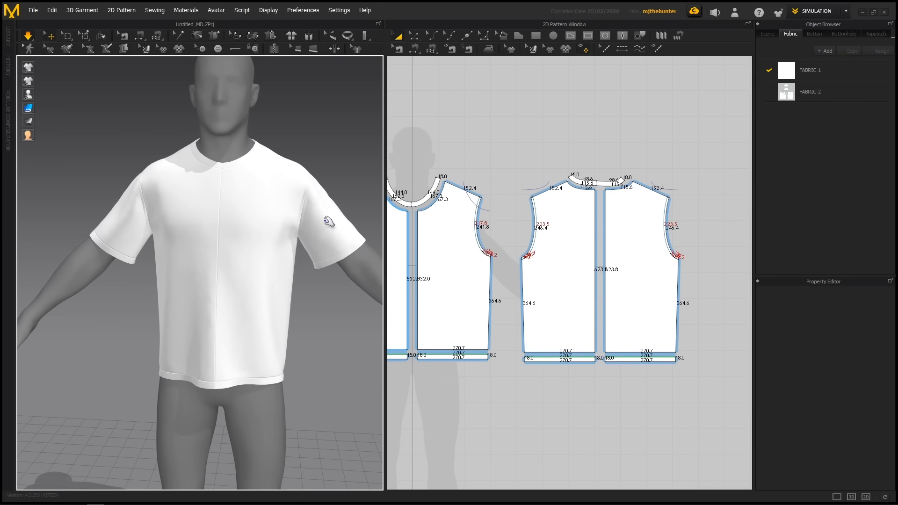
Merge the two front panels into one piece along their centre front edges.
{"action": "middle_click_drag", "start_coordinate": [538, 252], "coordinate": [618, 253]}
{"action": "scroll", "coordinate": [521, 172], "scroll_direction": "down", "scroll_amount": 6}
{"action": "scroll", "coordinate": [515, 180], "scroll_direction": "up", "scroll_amount": 5}
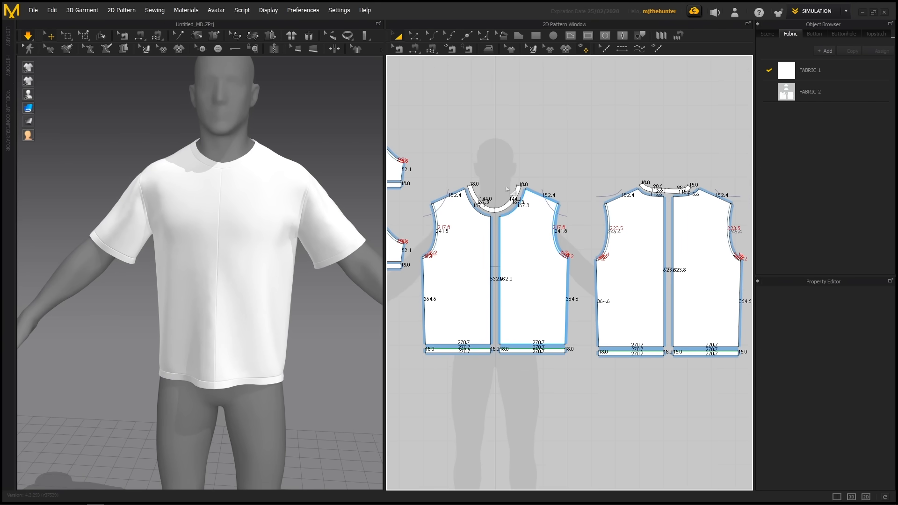
{"action": "middle_click_drag", "start_coordinate": [505, 211], "coordinate": [531, 210]}
{"action": "scroll", "coordinate": [534, 212], "scroll_direction": "up", "scroll_amount": 1}
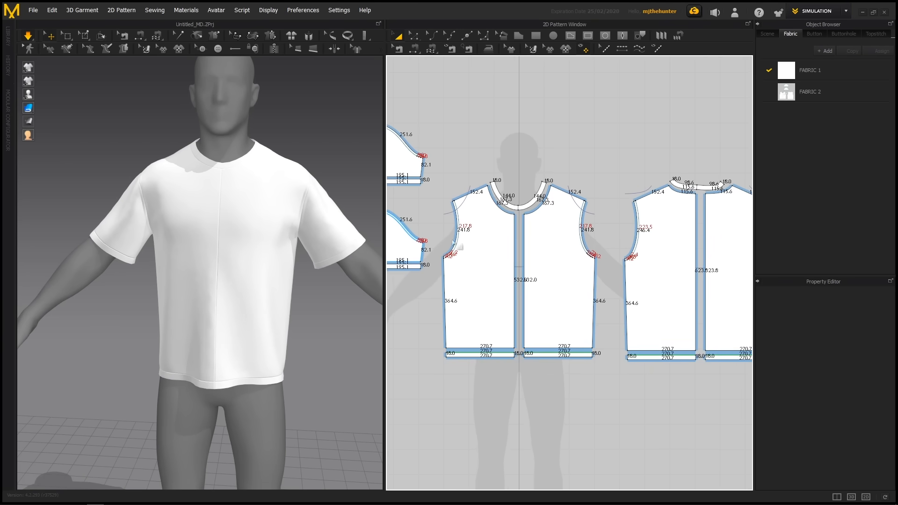
{"action": "scroll", "coordinate": [569, 138], "scroll_direction": "up", "scroll_amount": 3}
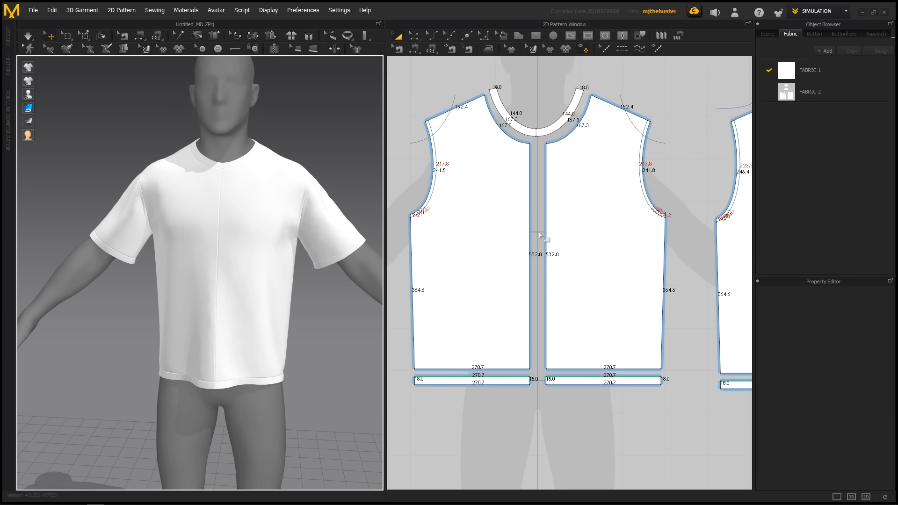
{"action": "key", "text": "z"}
{"action": "key", "text": "ctrl+a"}
{"action": "right_click", "coordinate": [530, 172]}
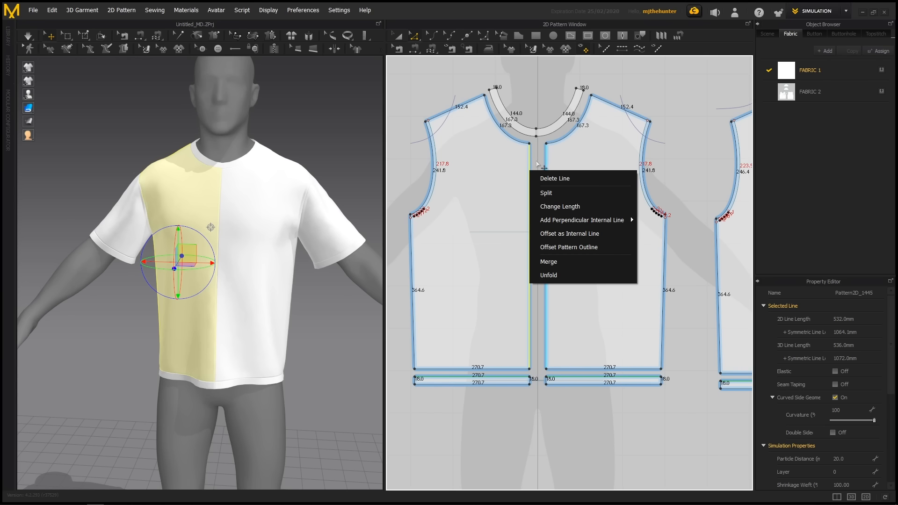
{"action": "left_click", "coordinate": [551, 262]}
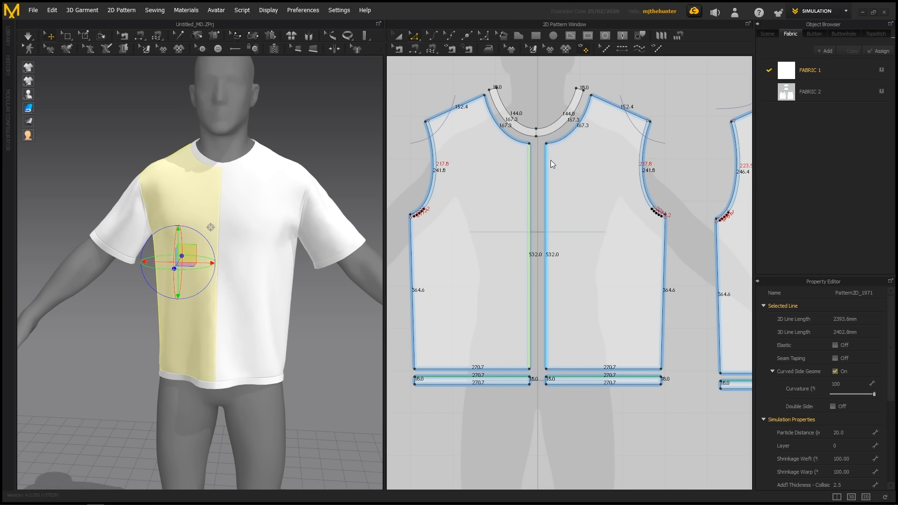
{"action": "left_click", "coordinate": [539, 114]}
Shift the merged front panel slightly sideways towards the centre line of the avatar silhouette.
{"action": "key", "text": "a"}
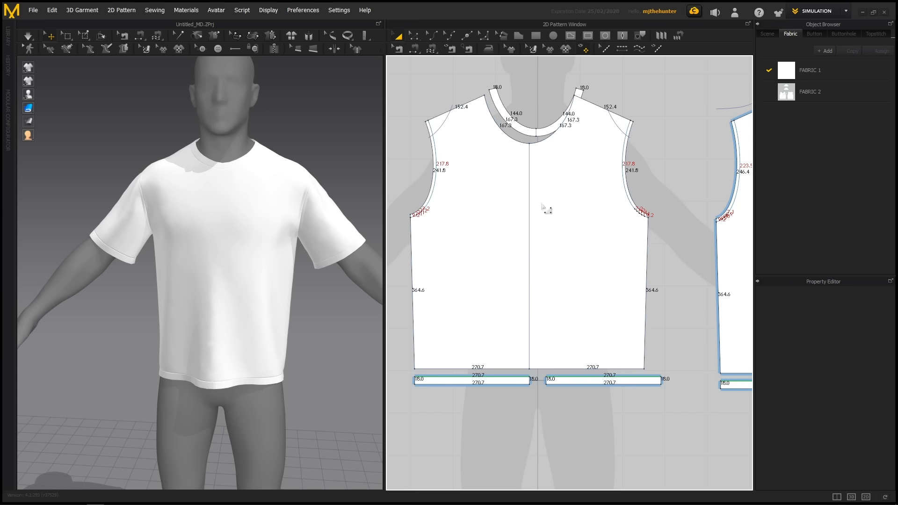
{"action": "left_click", "coordinate": [545, 205]}
{"action": "left_click_drag", "start_coordinate": [545, 206], "coordinate": [552, 206]}
{"action": "left_click", "coordinate": [683, 169]}
Merge the two back panels into one piece along their centre back edges.
{"action": "middle_click_drag", "start_coordinate": [715, 178], "coordinate": [518, 201]}
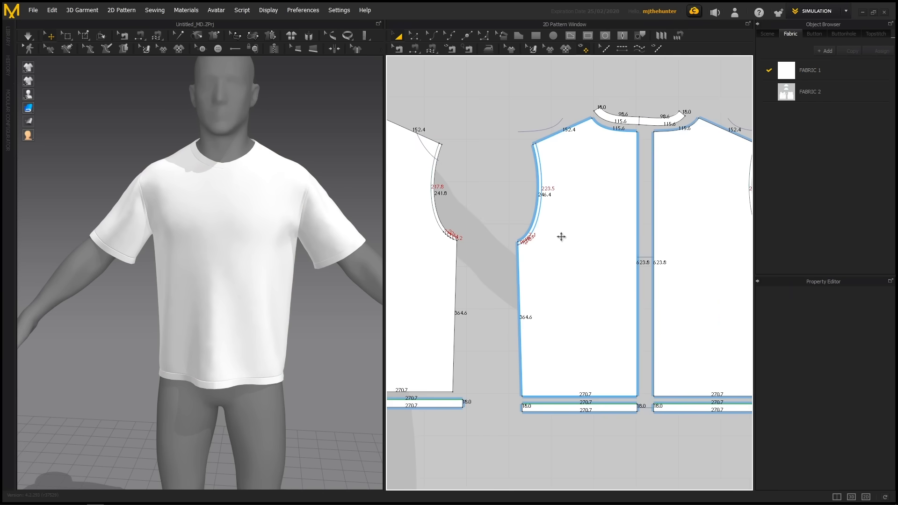
{"action": "key", "text": "z"}
{"action": "right_click", "coordinate": [636, 245]}
{"action": "left_click", "coordinate": [662, 331]}
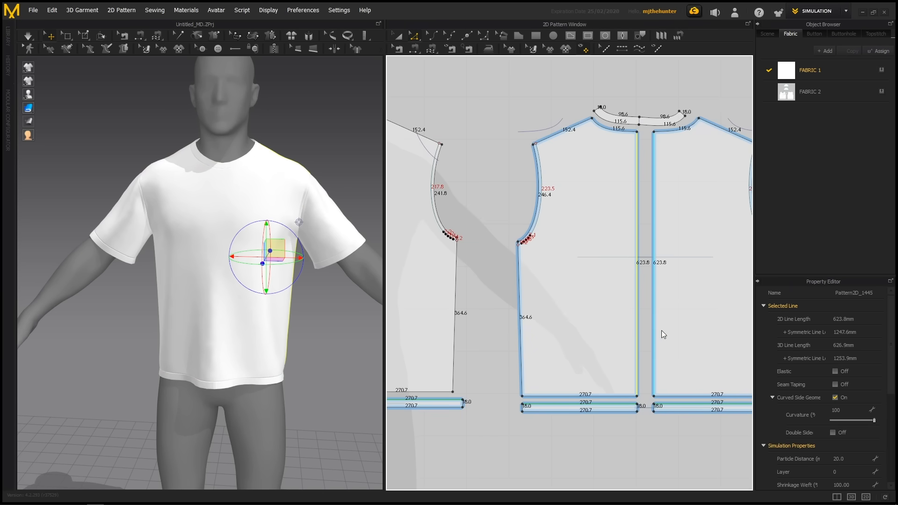
{"action": "left_click", "coordinate": [608, 100]}
Rotate the back neckband slightly so that it sits level above the back neckline in the 2D pattern.
{"action": "left_click", "coordinate": [649, 117]}
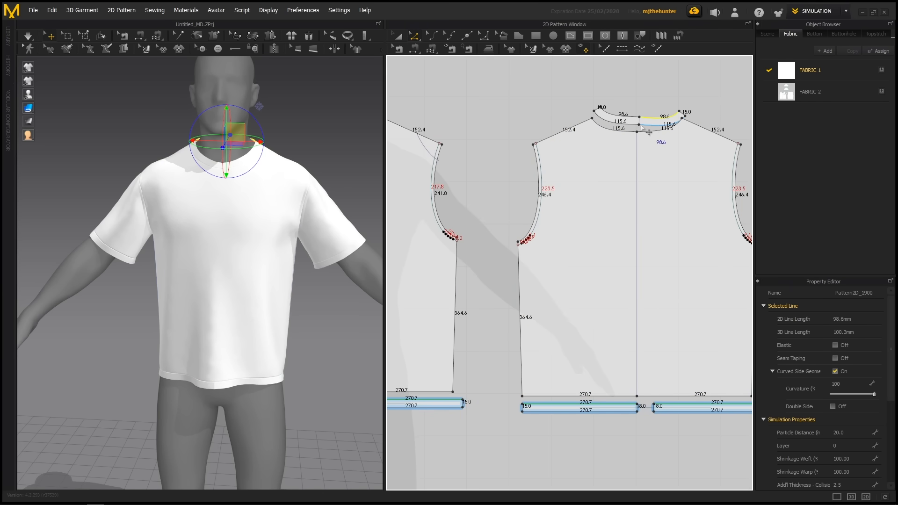
{"action": "middle_click_drag", "start_coordinate": [652, 121], "coordinate": [595, 158]}
{"action": "scroll", "coordinate": [605, 187], "scroll_direction": "up", "scroll_amount": 3}
{"action": "right_click", "coordinate": [607, 191]}
{"action": "left_click", "coordinate": [580, 106]}
{"action": "key", "text": "a"}
{"action": "left_click", "coordinate": [569, 134]}
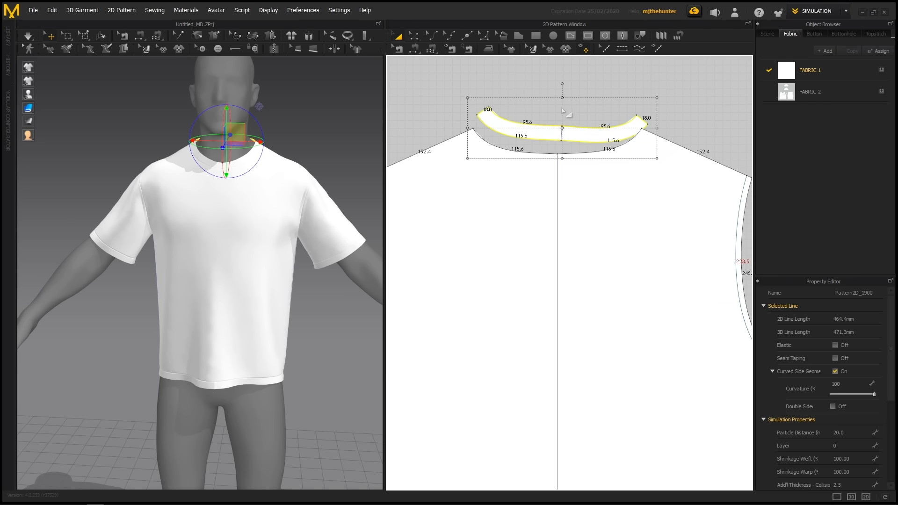
{"action": "left_click_drag", "start_coordinate": [565, 84], "coordinate": [562, 83]}
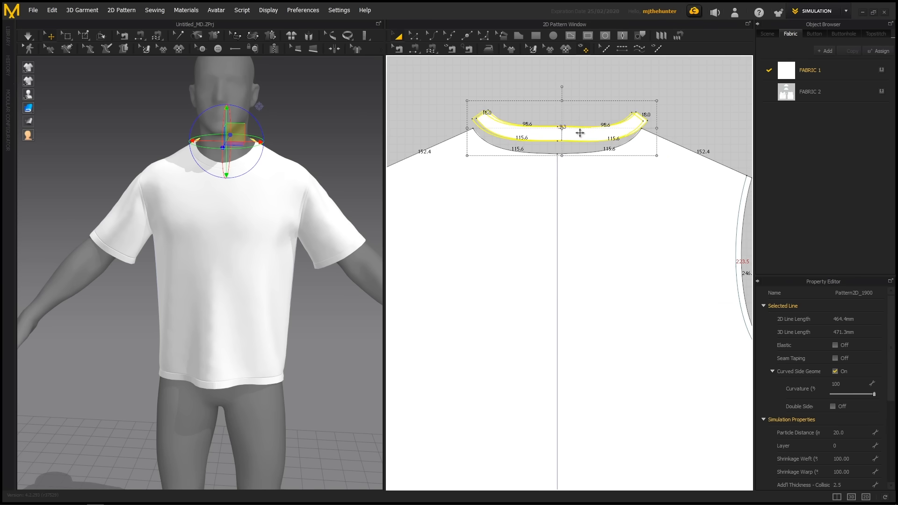
{"action": "left_click", "coordinate": [667, 104]}
Merge the two 18 mm back hem bands along their short centre edges.
{"action": "scroll", "coordinate": [638, 141], "scroll_direction": "down", "scroll_amount": 5}
{"action": "scroll", "coordinate": [588, 232], "scroll_direction": "up", "scroll_amount": 3}
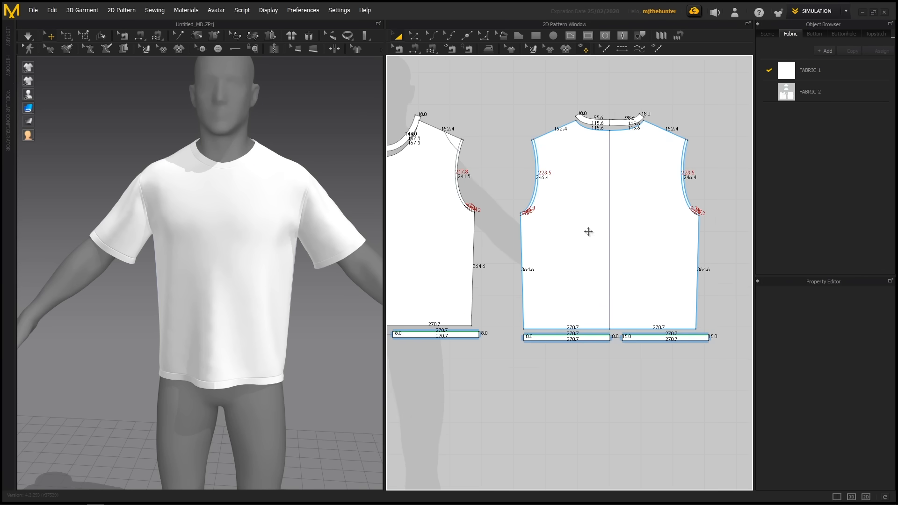
{"action": "scroll", "coordinate": [598, 267], "scroll_direction": "up", "scroll_amount": 6}
{"action": "key", "text": "z"}
{"action": "right_click", "coordinate": [563, 288]}
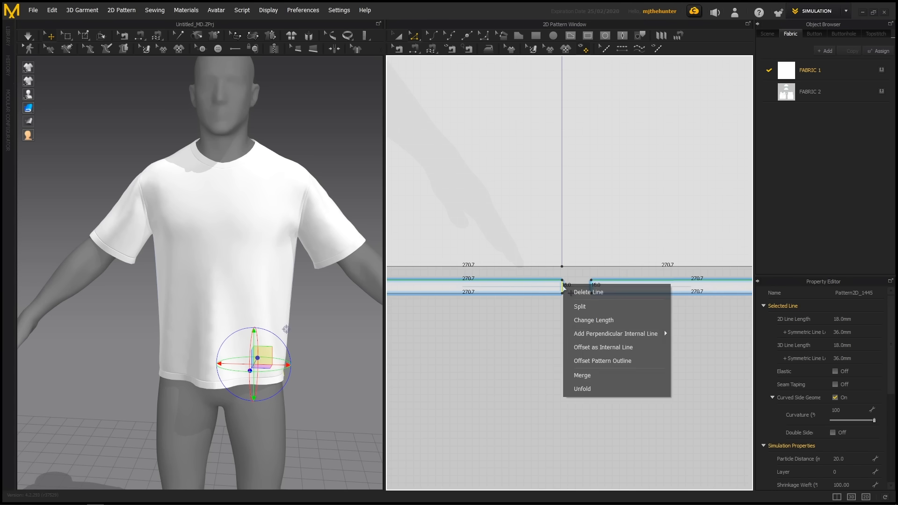
{"action": "left_click", "coordinate": [582, 376]}
{"action": "scroll", "coordinate": [517, 325], "scroll_direction": "down", "scroll_amount": 2}
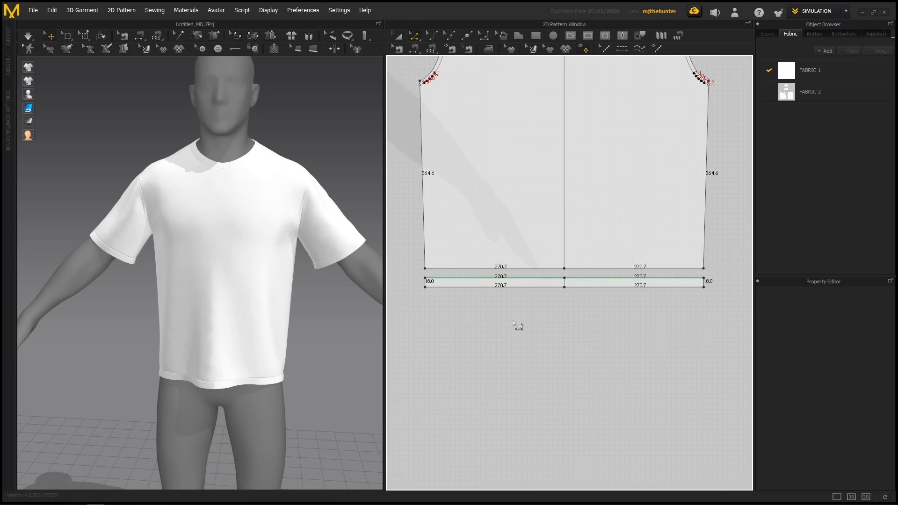
Merge the two 18 mm front hem bands along their short centre edges.
{"action": "scroll", "coordinate": [510, 304], "scroll_direction": "up", "scroll_amount": 6}
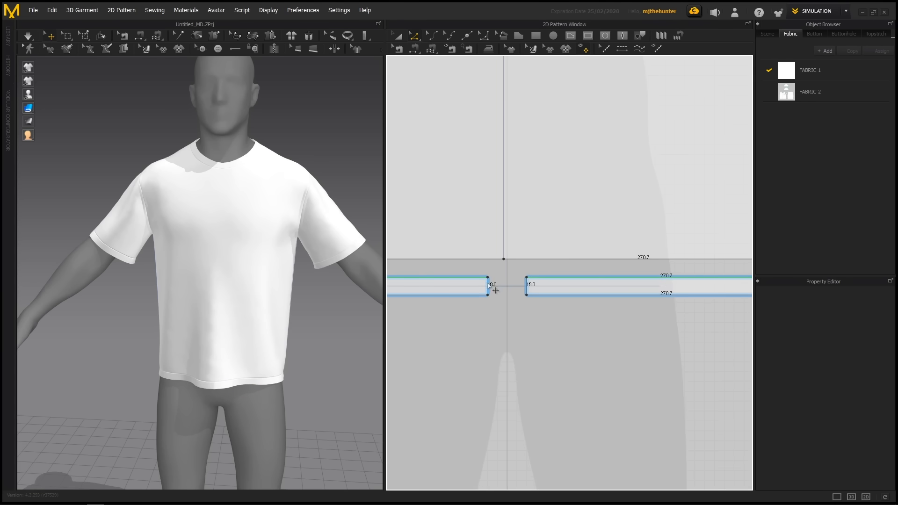
{"action": "right_click", "coordinate": [489, 285]}
{"action": "left_click", "coordinate": [505, 373]}
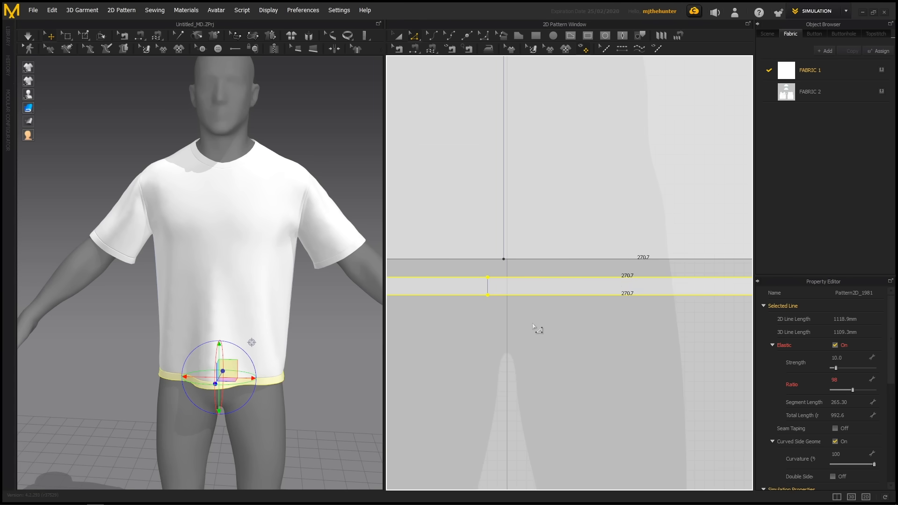
{"action": "right_click", "coordinate": [532, 324]}
{"action": "left_click", "coordinate": [512, 326]}
Check the sewing along the merged front hem band and restart the garment simulation.
{"action": "key", "text": "b"}
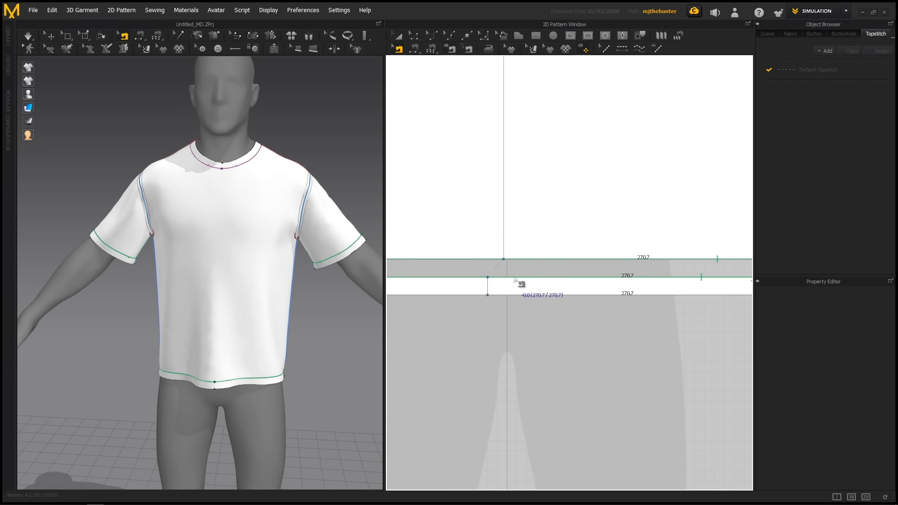
{"action": "scroll", "coordinate": [516, 279], "scroll_direction": "down", "scroll_amount": 2}
{"action": "middle_click_drag", "start_coordinate": [467, 288], "coordinate": [521, 301]}
{"action": "right_click_drag", "start_coordinate": [322, 374], "coordinate": [310, 339]}
{"action": "key", "text": "space"}
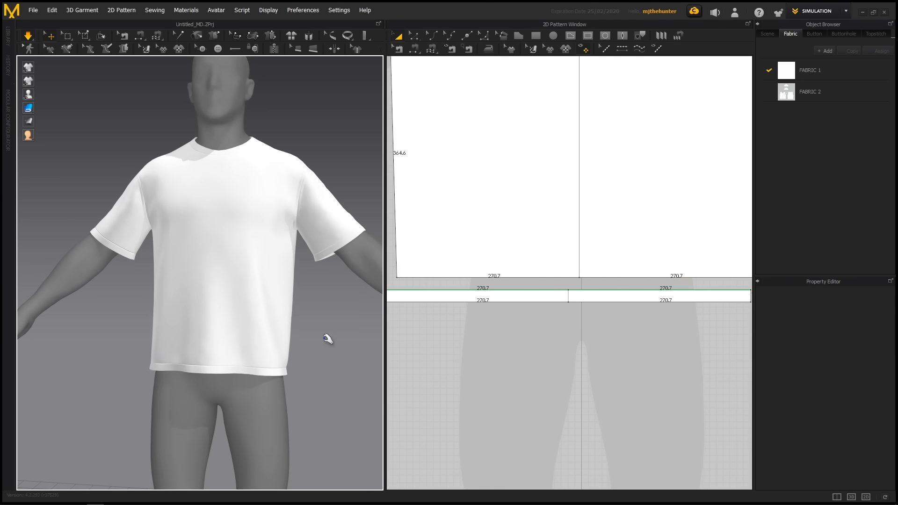
Examine the simulated T-shirt with its merged panels from the side, back and front.
{"action": "right_click_drag", "start_coordinate": [311, 330], "coordinate": [184, 341]}
{"action": "left_click", "coordinate": [613, 297]}
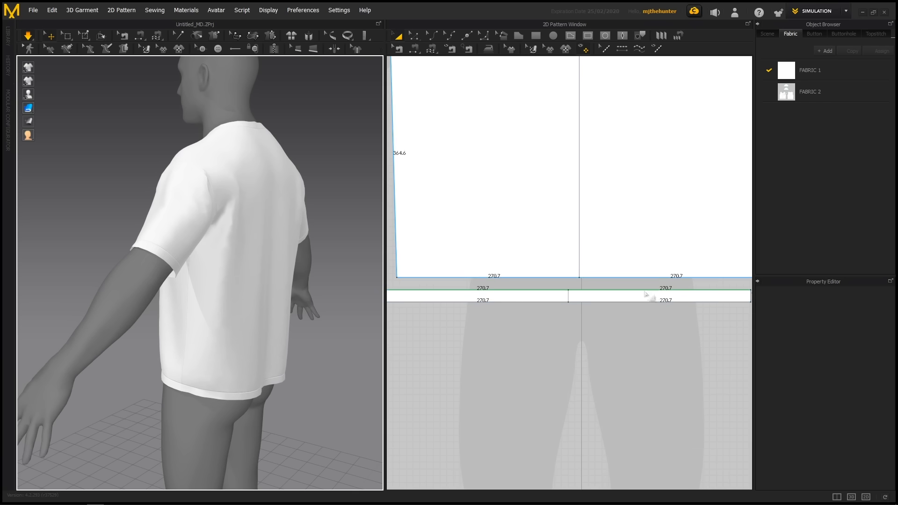
{"action": "scroll", "coordinate": [263, 297], "scroll_direction": "down", "scroll_amount": 3}
{"action": "mouse_move", "coordinate": [299, 300]}
{"action": "right_mouse_down"}
{"action": "mouse_move", "coordinate": [264, 297]}
{"action": "mouse_move", "coordinate": [307, 294]}
{"action": "right_mouse_up"}
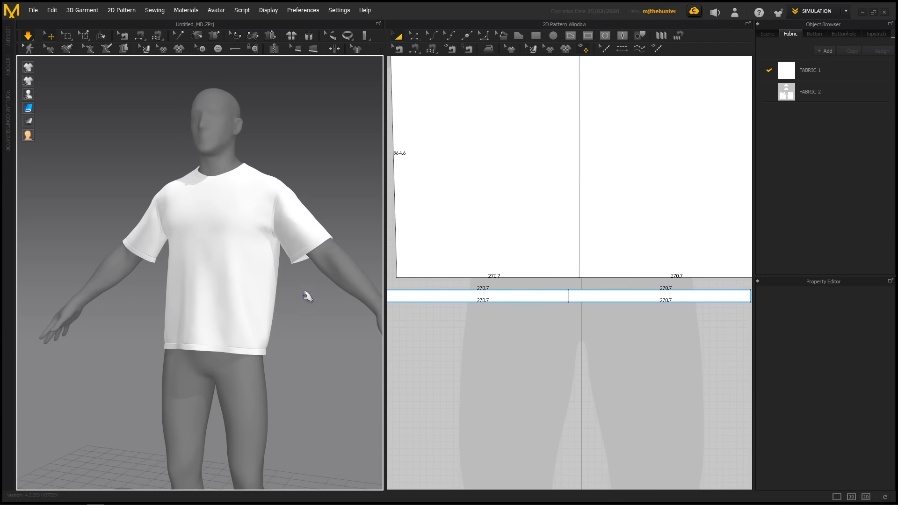
{"action": "scroll", "coordinate": [307, 292], "scroll_direction": "down", "scroll_amount": 3}
{"action": "scroll", "coordinate": [300, 309], "scroll_direction": "up", "scroll_amount": 2}
{"action": "scroll", "coordinate": [558, 274], "scroll_direction": "down", "scroll_amount": 3}
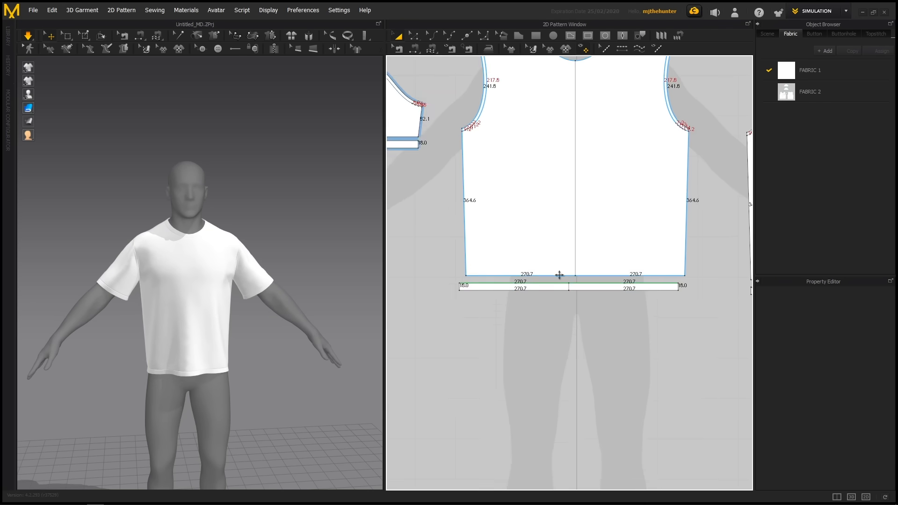
Line up the front hem band beneath the front panel and nudge the panel onto the avatar silhouette's centre line.
{"action": "scroll", "coordinate": [560, 304], "scroll_direction": "up", "scroll_amount": 2}
{"action": "left_click", "coordinate": [558, 294]}
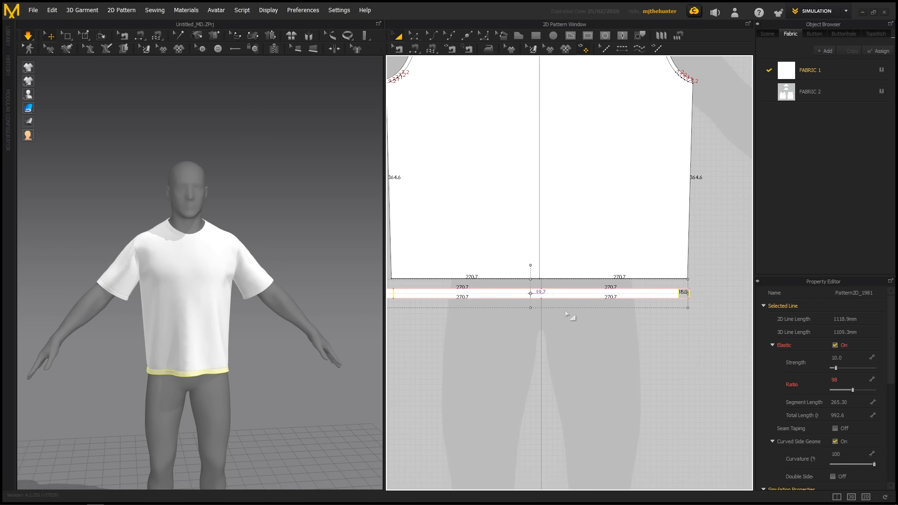
{"action": "scroll", "coordinate": [566, 314], "scroll_direction": "down", "scroll_amount": 3}
{"action": "scroll", "coordinate": [576, 193], "scroll_direction": "up", "scroll_amount": 1}
{"action": "left_click", "coordinate": [585, 203]}
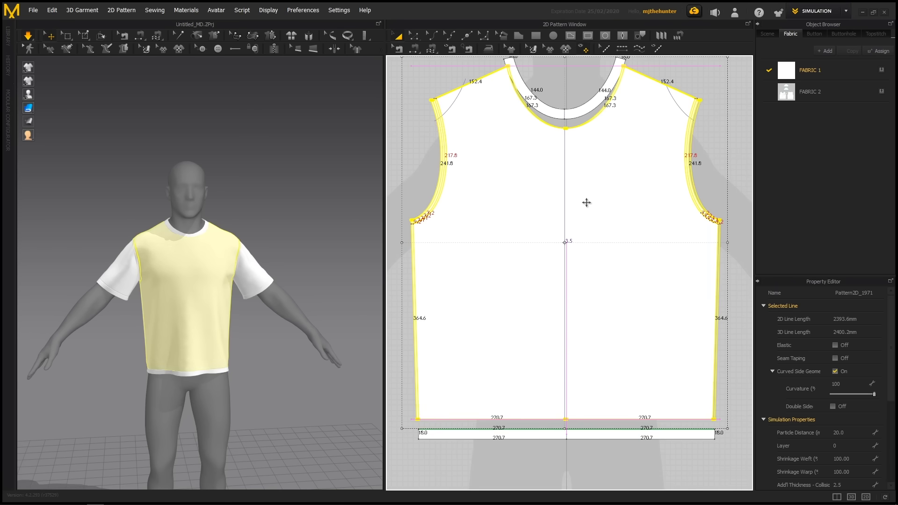
Move the front neckband so that it is centred above the front panel's neckline.
{"action": "scroll", "coordinate": [583, 285], "scroll_direction": "up", "scroll_amount": 3}
{"action": "left_click", "coordinate": [543, 136]}
{"action": "scroll", "coordinate": [544, 155], "scroll_direction": "up", "scroll_amount": 2}
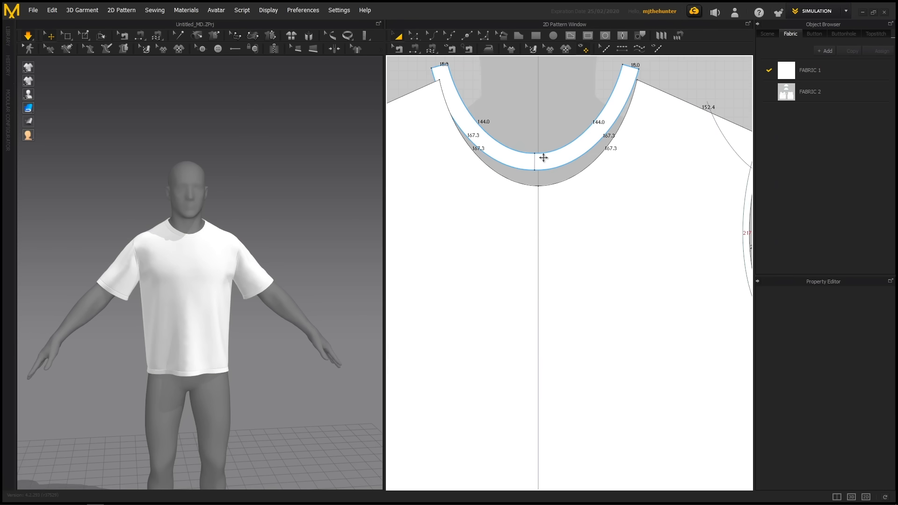
{"action": "left_click_drag", "start_coordinate": [546, 159], "coordinate": [574, 158]}
{"action": "left_click", "coordinate": [567, 108]}
{"action": "scroll", "coordinate": [657, 89], "scroll_direction": "down", "scroll_amount": 2}
{"action": "left_click", "coordinate": [688, 105]}
{"action": "scroll", "coordinate": [647, 168], "scroll_direction": "down", "scroll_amount": 3}
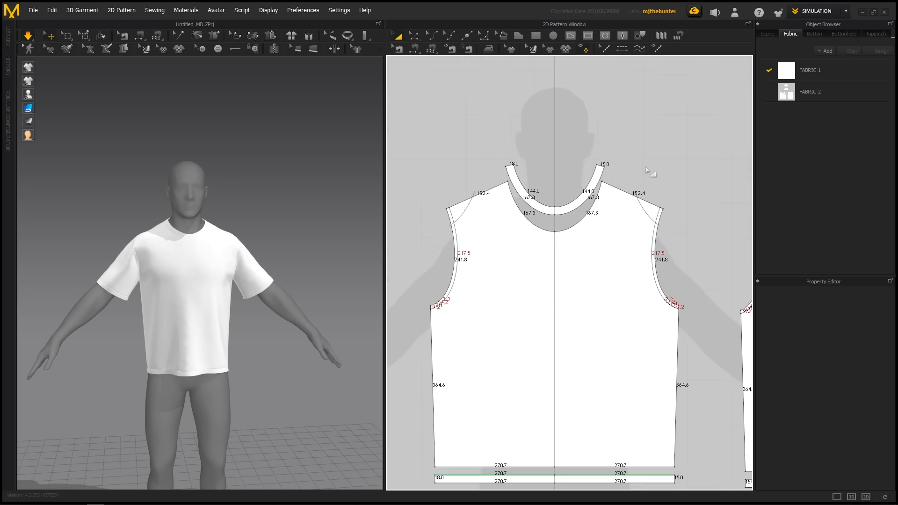
Examine the T-shirt and its tidied pattern layout, viewing the garment from the front and at a three-quarter angle.
{"action": "scroll", "coordinate": [647, 171], "scroll_direction": "down", "scroll_amount": 4}
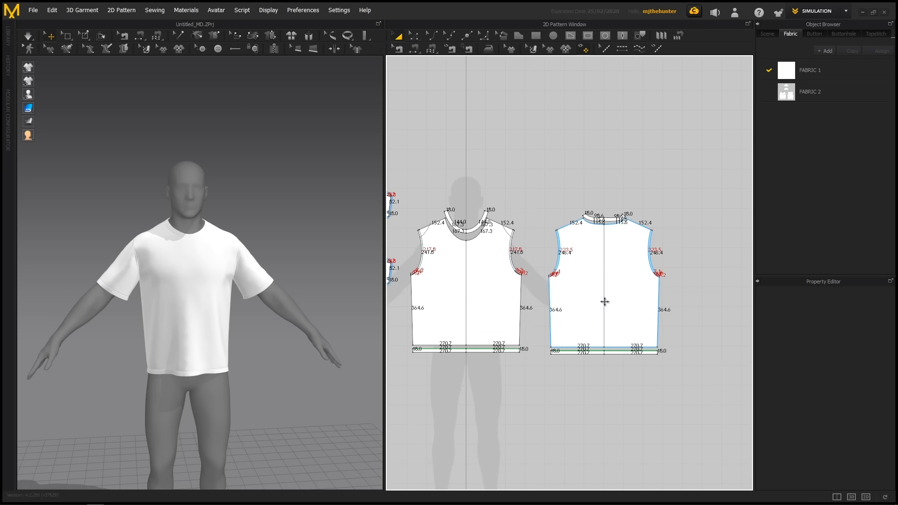
{"action": "key", "text": "2"}
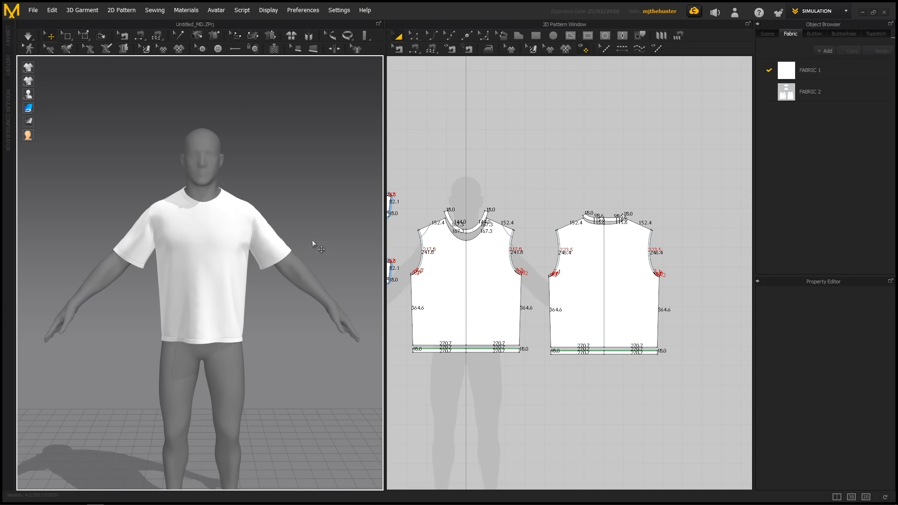
{"action": "right_click_drag", "start_coordinate": [323, 245], "coordinate": [299, 239]}
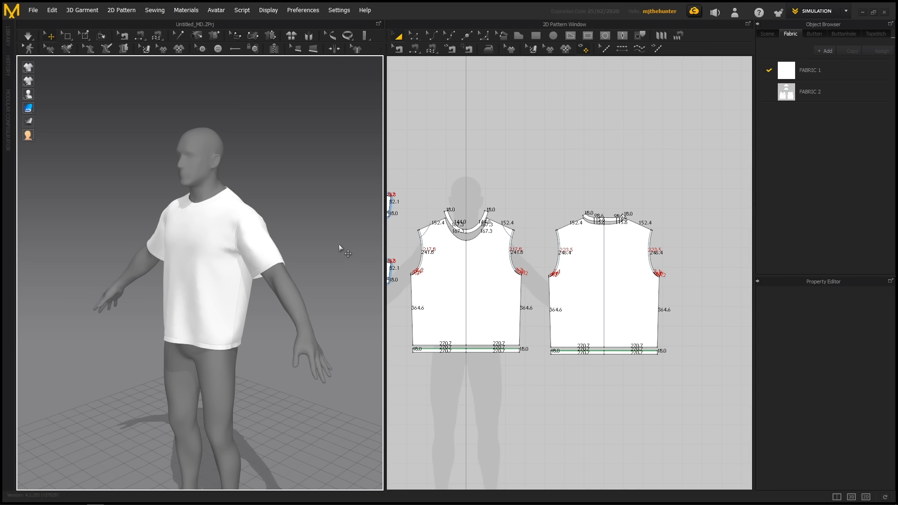
{"action": "middle_click_drag", "start_coordinate": [293, 219], "coordinate": [309, 207]}
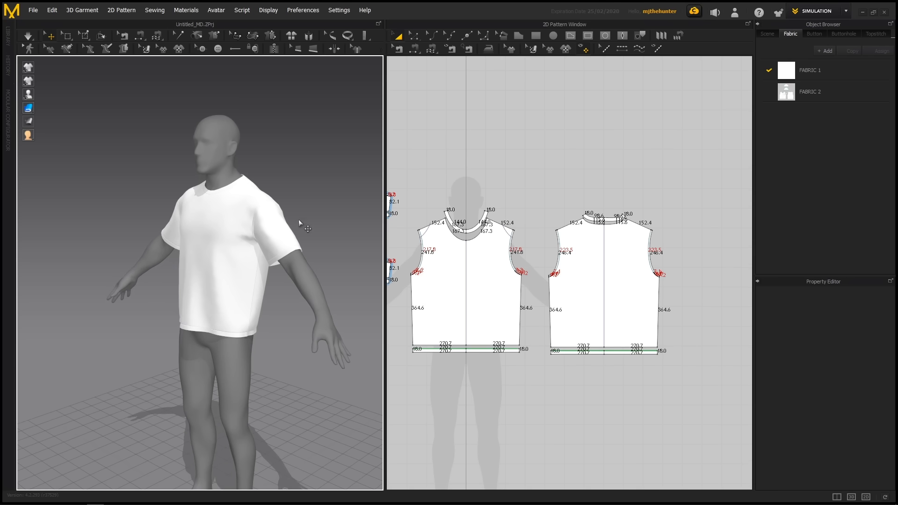
{"action": "right_click_drag", "start_coordinate": [299, 220], "coordinate": [345, 226]}
{"action": "scroll", "coordinate": [346, 226], "scroll_direction": "up", "scroll_amount": 4}
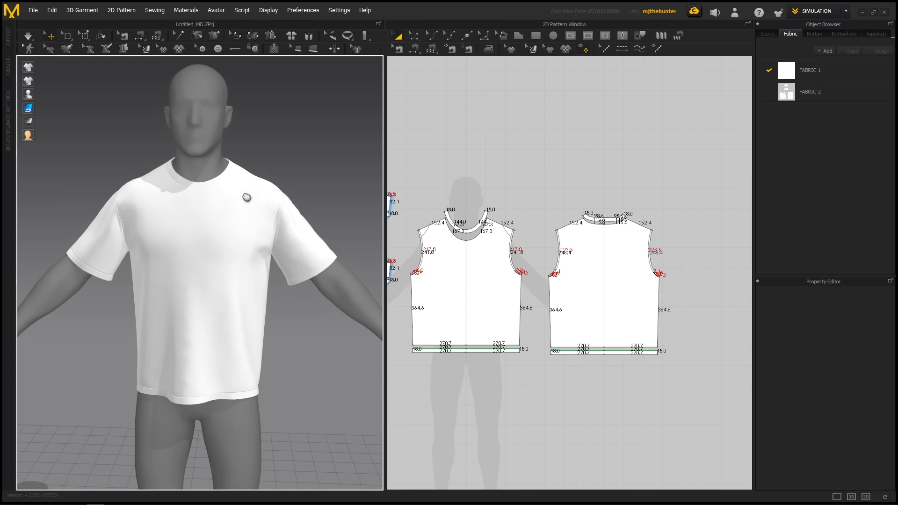
Try drawing an irregular five-sided shape on the front panel's chest with Internal Polygon/Line.
{"action": "scroll", "coordinate": [251, 212], "scroll_direction": "up", "scroll_amount": 3}
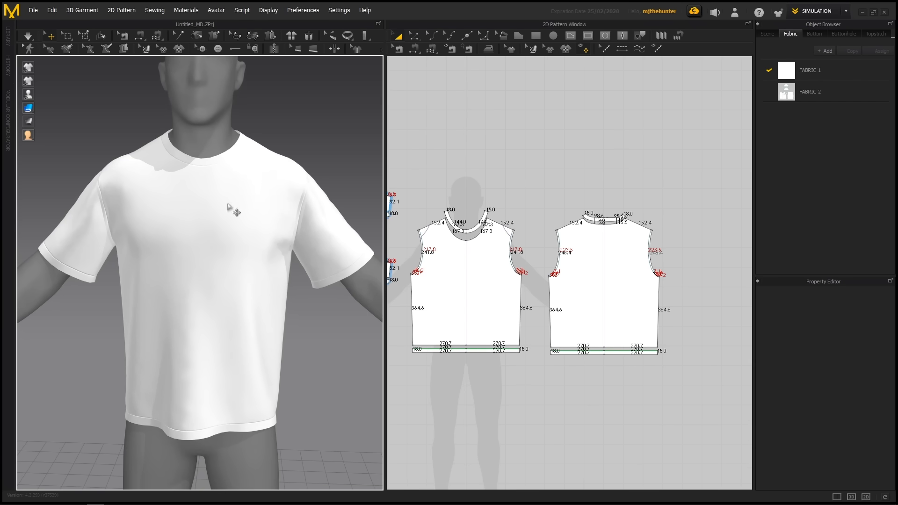
{"action": "scroll", "coordinate": [539, 234], "scroll_direction": "up", "scroll_amount": 6}
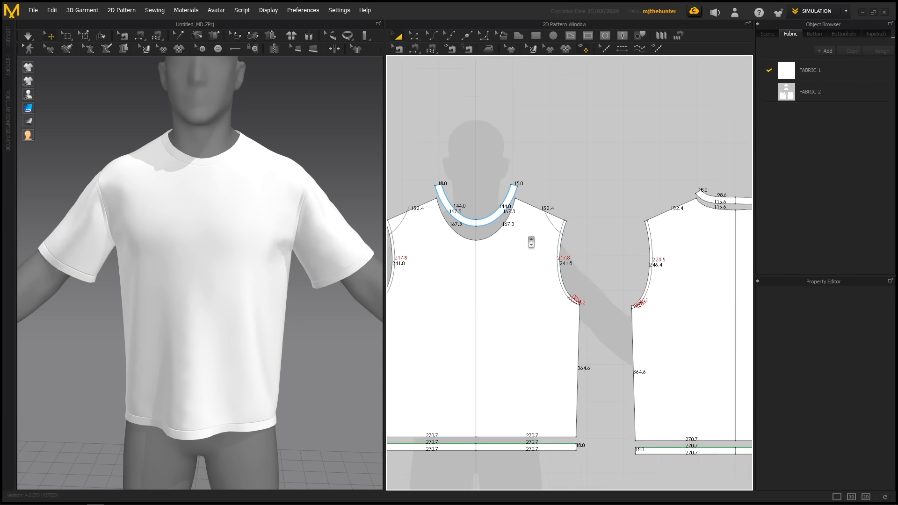
{"action": "scroll", "coordinate": [531, 242], "scroll_direction": "up", "scroll_amount": 3}
{"action": "middle_click_drag", "start_coordinate": [529, 248], "coordinate": [570, 224]}
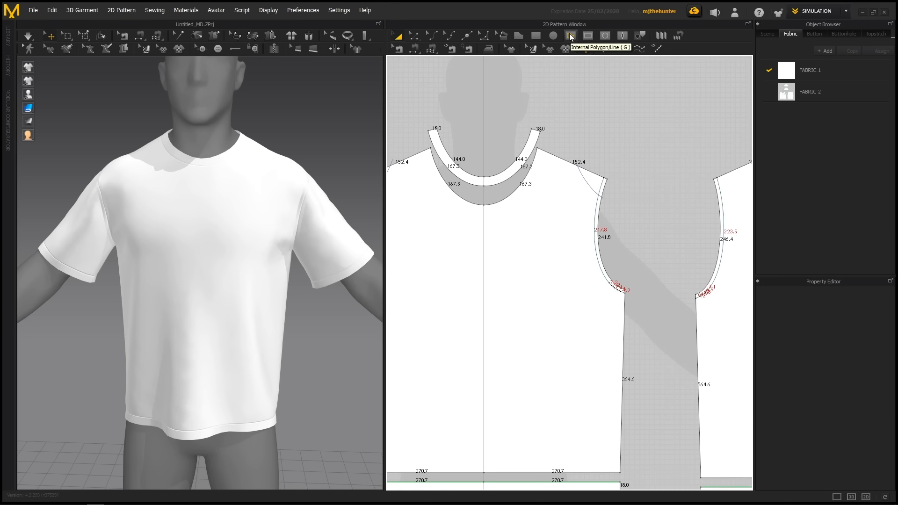
{"action": "left_click", "coordinate": [570, 35]}
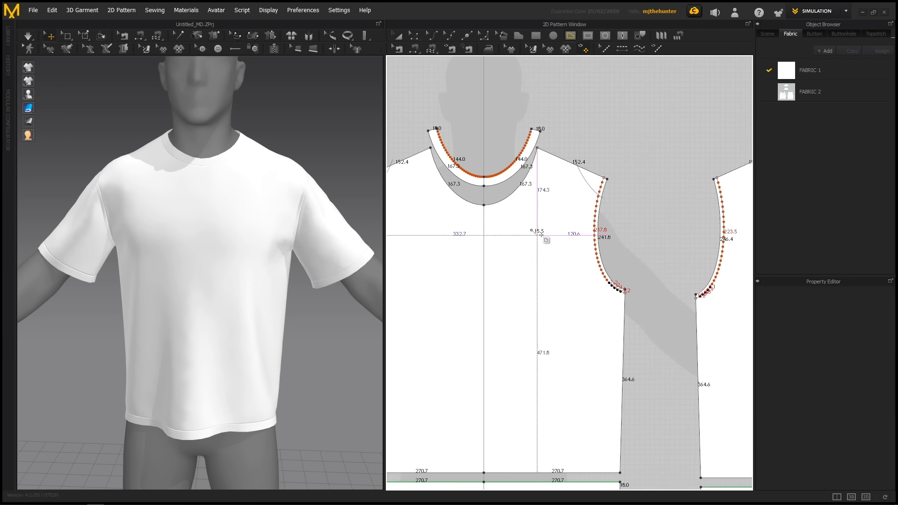
{"action": "left_click", "coordinate": [531, 230]}
{"action": "left_click", "coordinate": [569, 255]}
{"action": "left_click", "coordinate": [554, 291]}
{"action": "left_click", "coordinate": [512, 278]}
{"action": "left_click", "coordinate": [508, 247]}
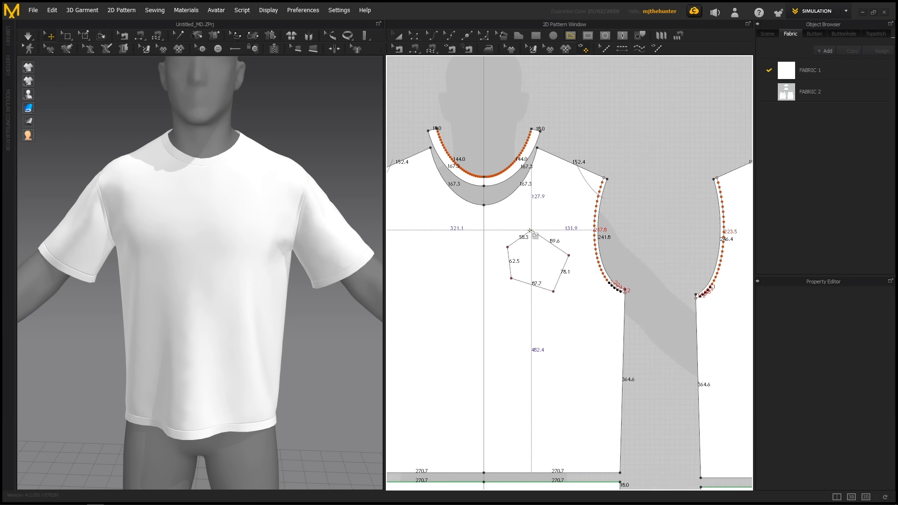
{"action": "left_click", "coordinate": [531, 230]}
{"action": "key", "text": "ctrl+z"}
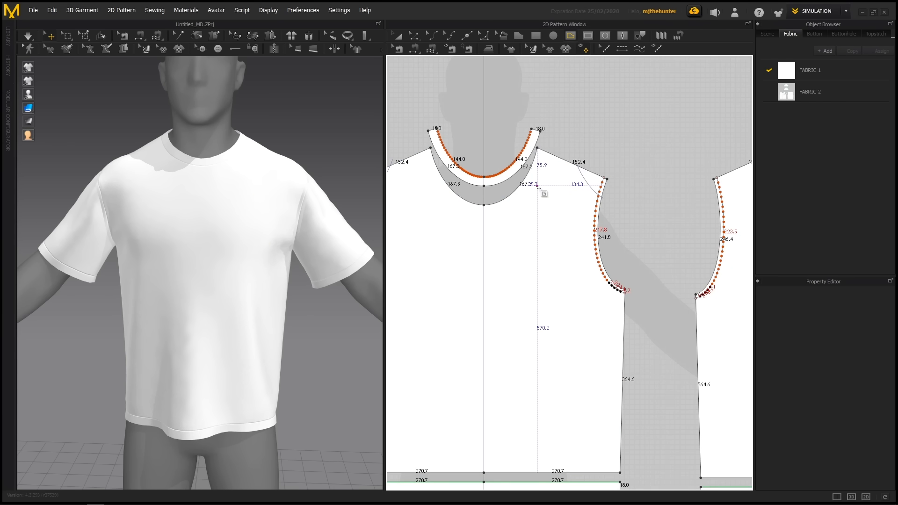
Draw an internal rectangle about 64 mm wide and 92 mm tall on the front panel's chest as the pocket placement.
{"action": "scroll", "coordinate": [561, 204], "scroll_direction": "up", "scroll_amount": 2}
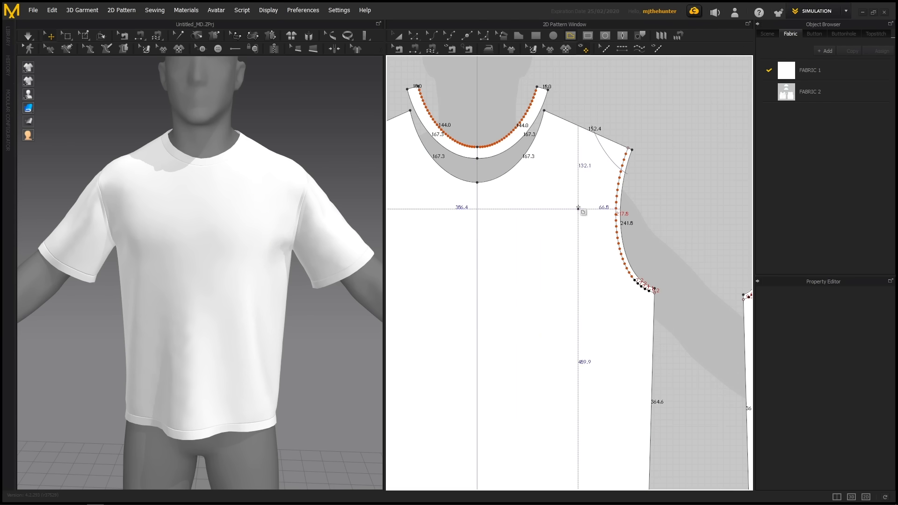
{"action": "left_click", "coordinate": [520, 224]}
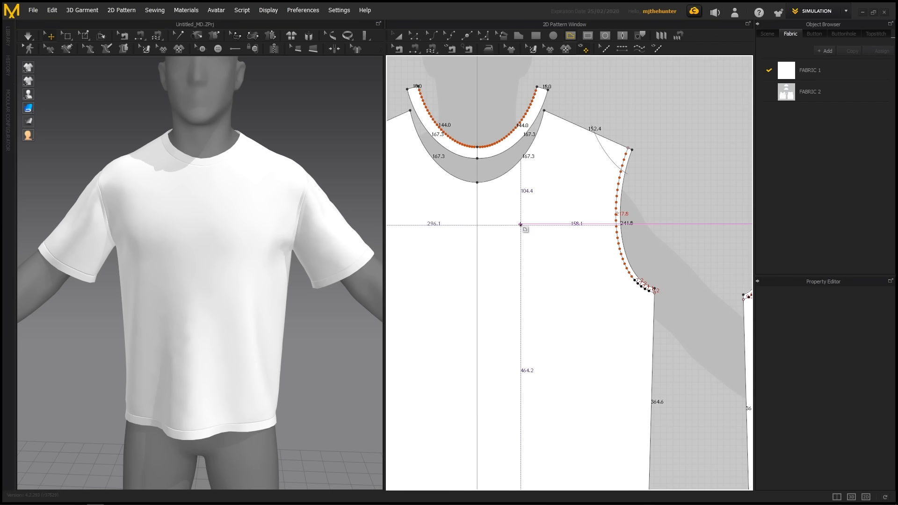
{"action": "left_click", "coordinate": [562, 225]}
{"action": "left_click", "coordinate": [561, 283]}
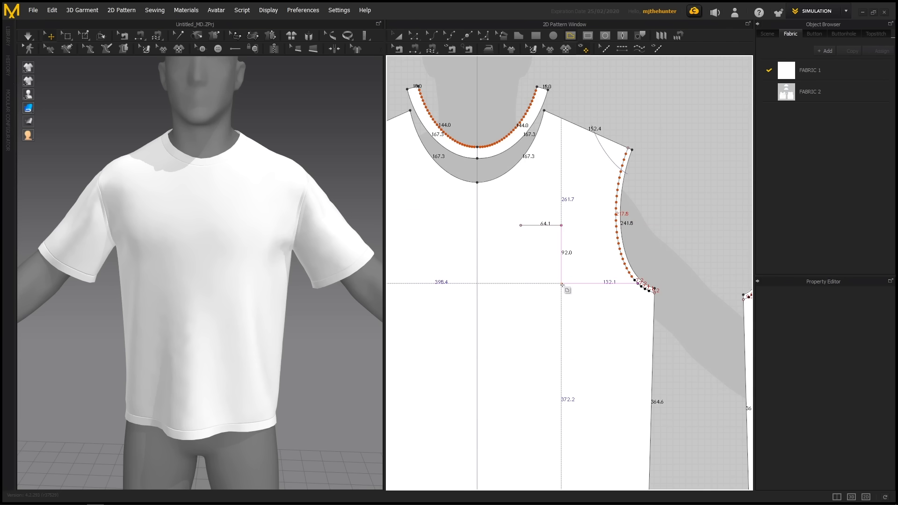
{"action": "left_click", "coordinate": [520, 282]}
{"action": "left_click", "coordinate": [520, 225]}
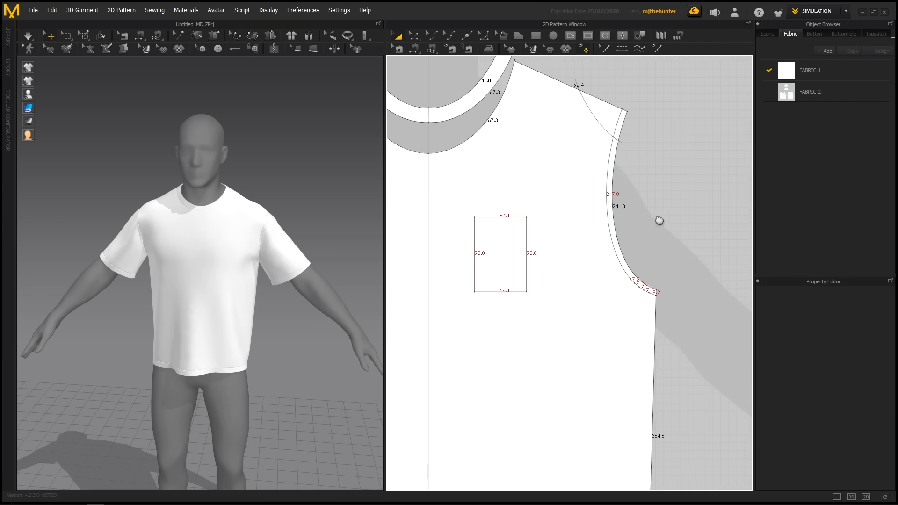
{"action": "scroll", "coordinate": [659, 221], "scroll_direction": "down", "scroll_amount": 2}
{"action": "left_click", "coordinate": [481, 262]}
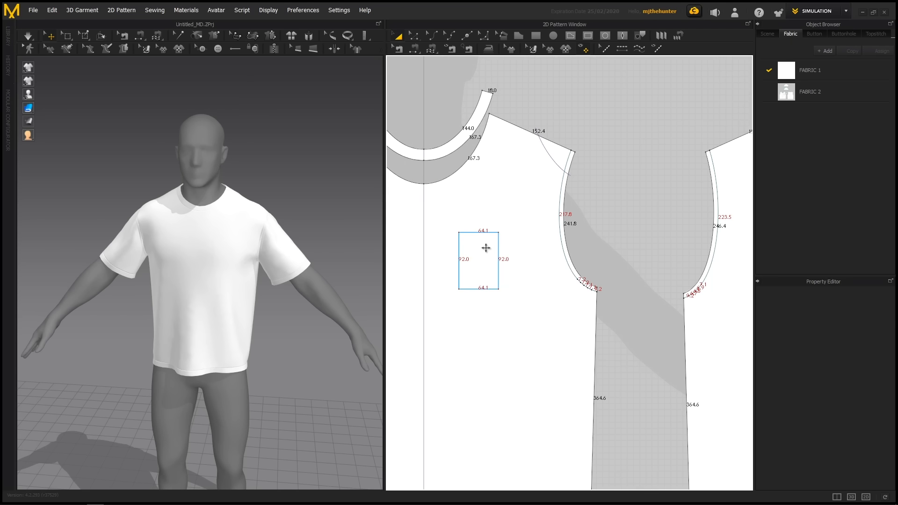
{"action": "left_click", "coordinate": [487, 248]}
{"action": "left_click", "coordinate": [542, 231]}
{"action": "left_click", "coordinate": [481, 254]}
{"action": "left_click", "coordinate": [487, 254]}
{"action": "right_click", "coordinate": [487, 253]}
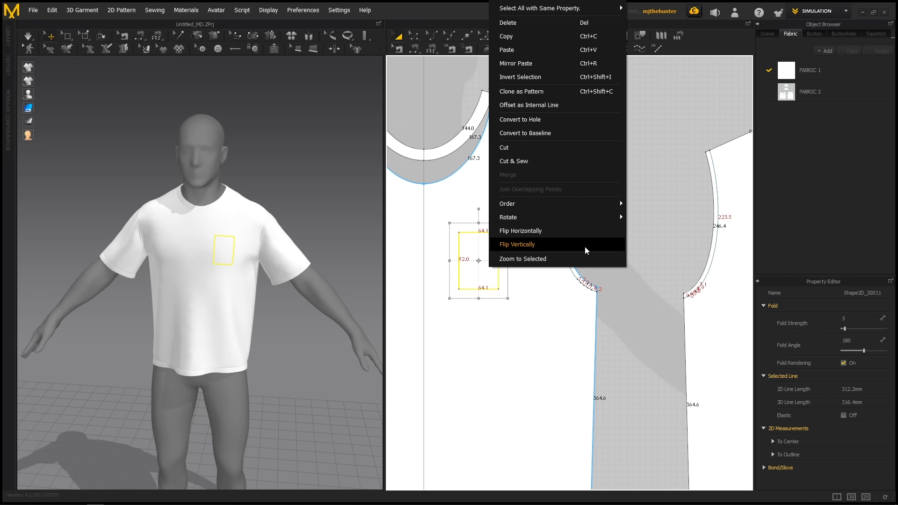
{"action": "left_click", "coordinate": [646, 193]}
Clone the chest rectangle as a separate pocket pattern piece and place it between the front and back panels.
{"action": "key", "text": "z"}
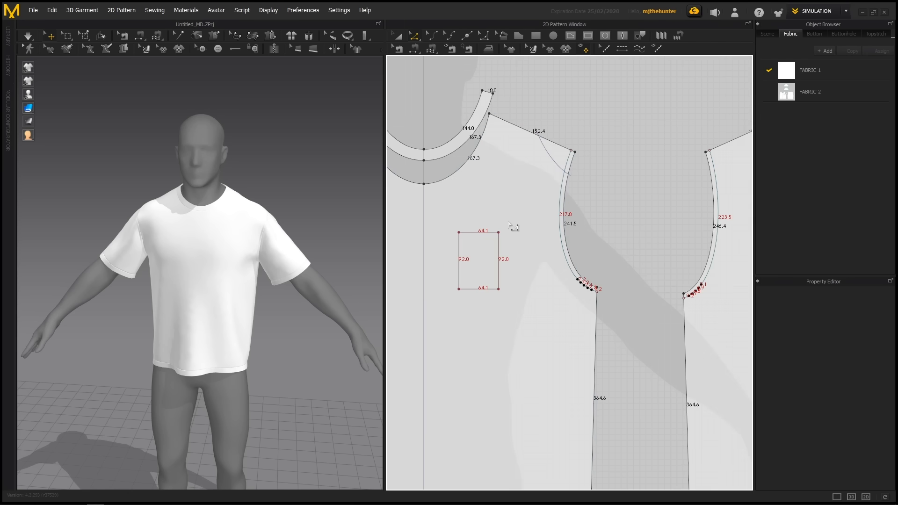
{"action": "left_click_drag", "start_coordinate": [518, 214], "coordinate": [444, 327]}
{"action": "right_click", "coordinate": [499, 238]}
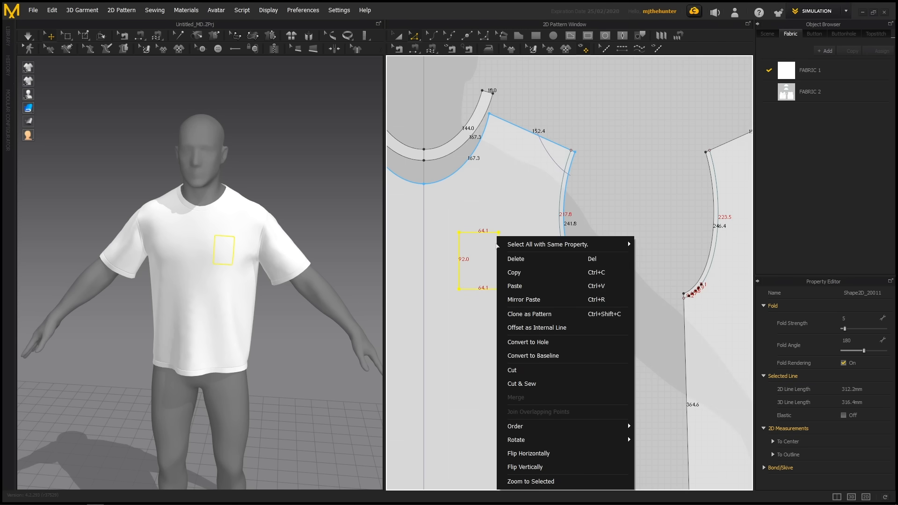
{"action": "left_click", "coordinate": [539, 317]}
{"action": "left_click", "coordinate": [646, 214]}
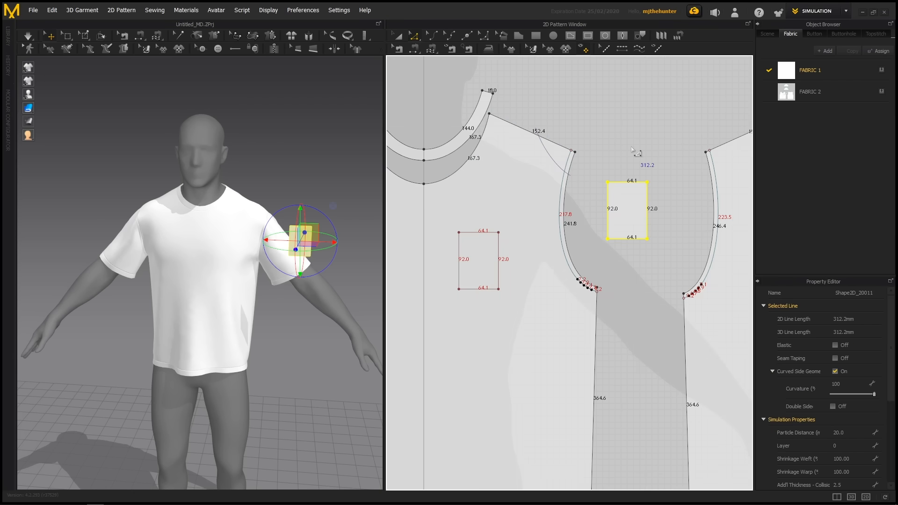
{"action": "left_click", "coordinate": [632, 161]}
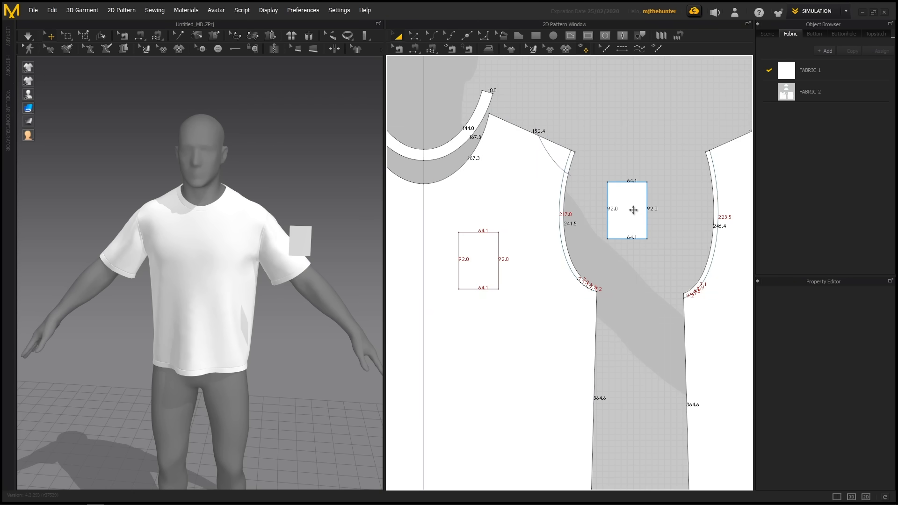
{"action": "middle_click_drag", "start_coordinate": [634, 183], "coordinate": [659, 186]}
{"action": "scroll", "coordinate": [659, 187], "scroll_direction": "down", "scroll_amount": 1}
{"action": "left_click_drag", "start_coordinate": [657, 213], "coordinate": [646, 224]}
{"action": "left_click", "coordinate": [681, 176]}
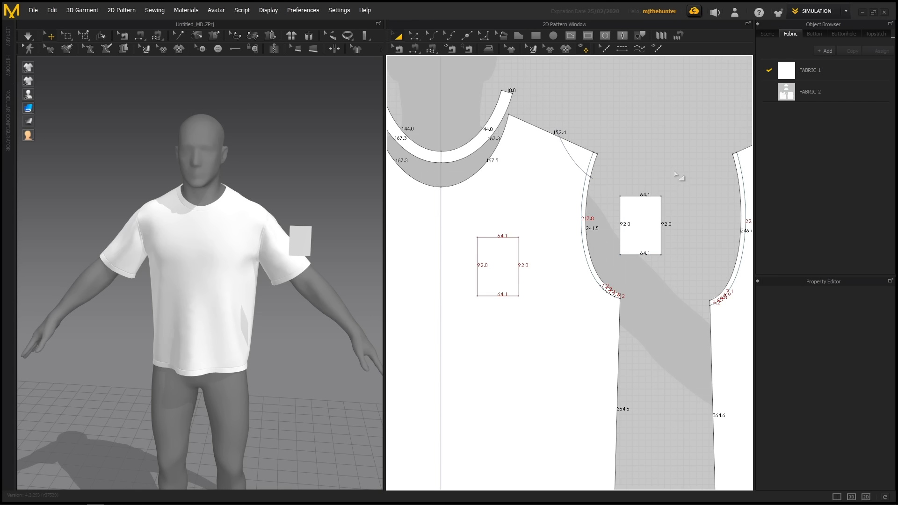
Sew the pocket piece's two side edges and bottom edge to the matching lines of the rectangle on the front panel.
{"action": "middle_click_drag", "start_coordinate": [668, 200], "coordinate": [677, 196]}
{"action": "scroll", "coordinate": [676, 195], "scroll_direction": "up", "scroll_amount": 1}
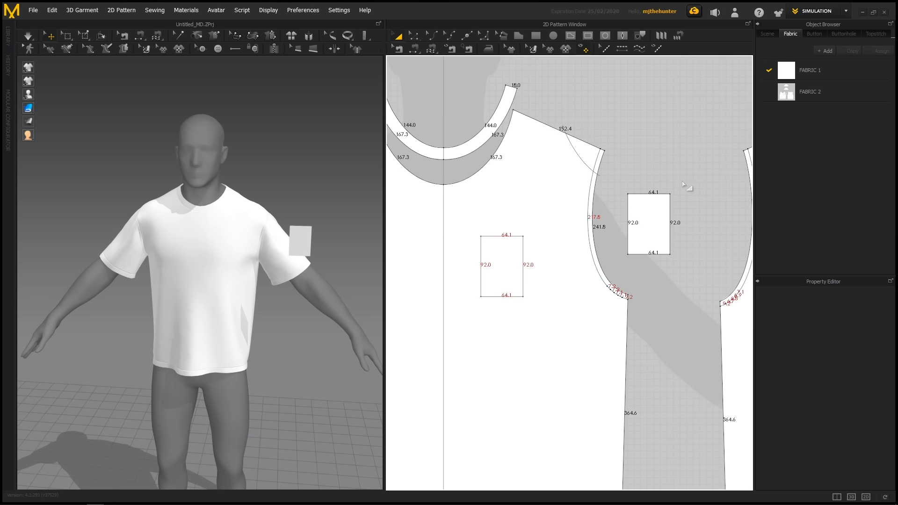
{"action": "key", "text": "n"}
{"action": "left_click", "coordinate": [627, 213]}
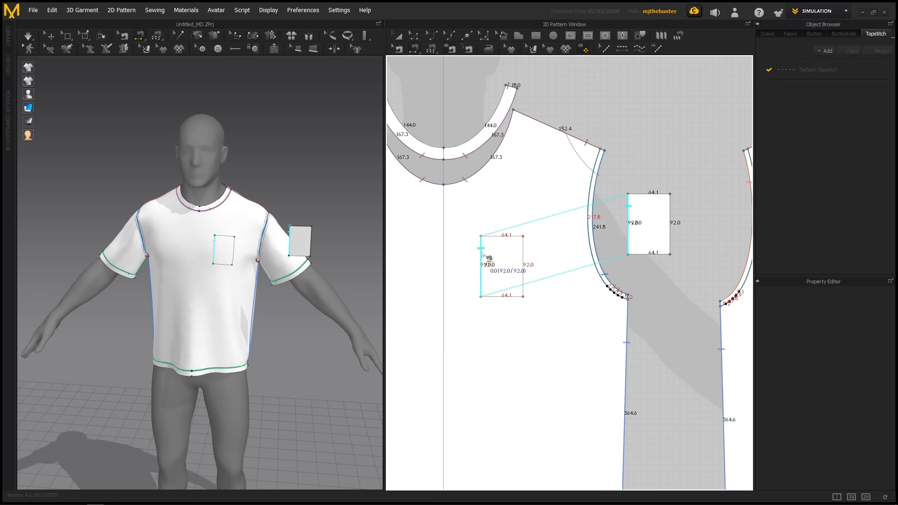
{"action": "left_click", "coordinate": [482, 255]}
{"action": "left_click", "coordinate": [642, 254]}
{"action": "left_click", "coordinate": [490, 296]}
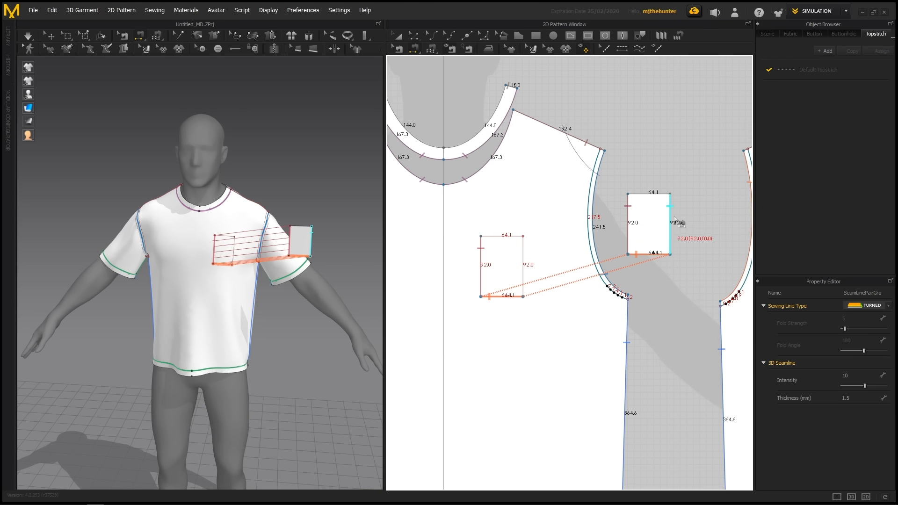
{"action": "left_click", "coordinate": [672, 220]}
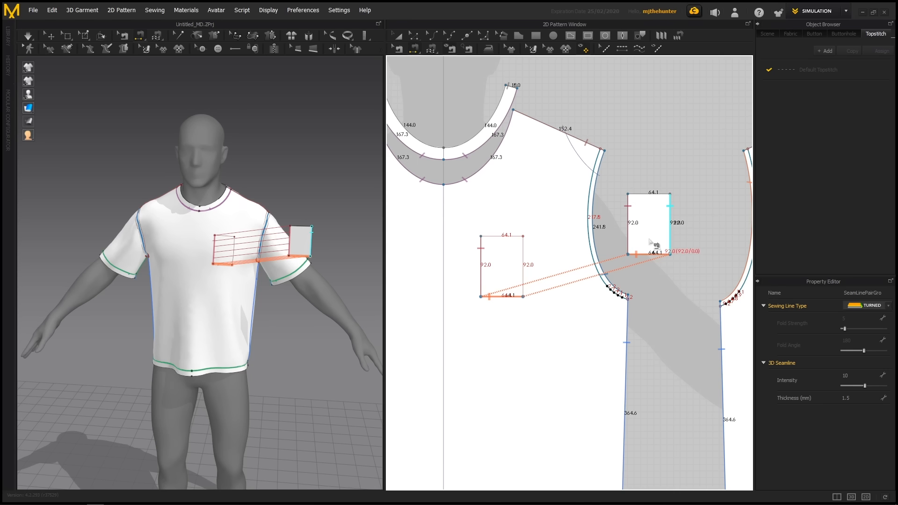
{"action": "left_click", "coordinate": [525, 280]}
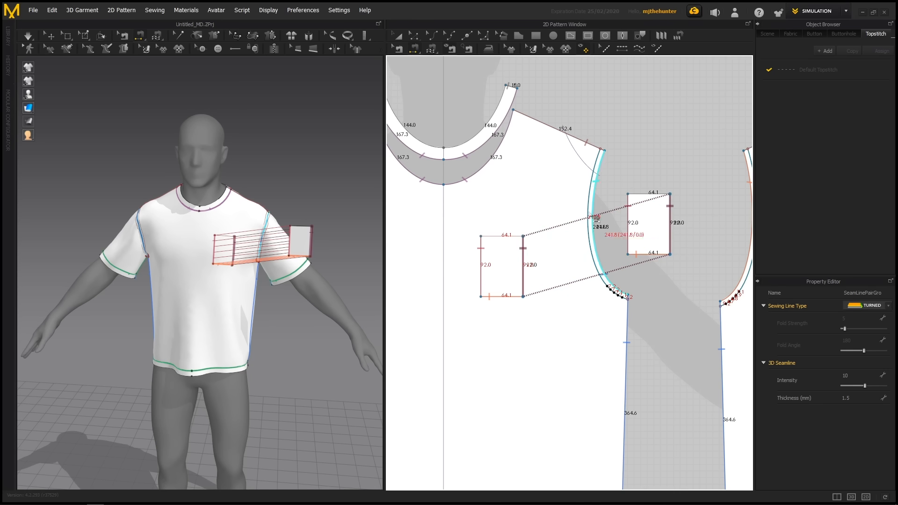
Simulate the garment to pull the sewn pocket onto the chest and inspect it from an angle and the front.
{"action": "key", "text": "space"}
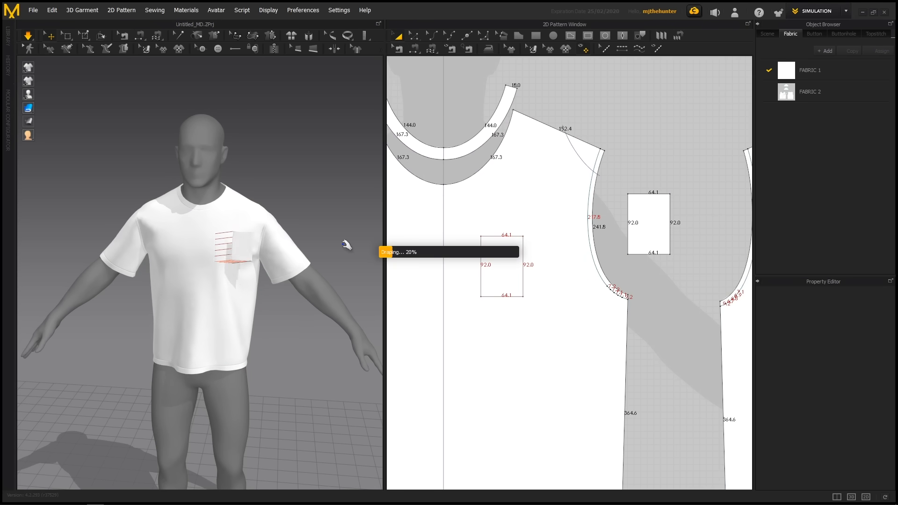
{"action": "scroll", "coordinate": [304, 236], "scroll_direction": "up", "scroll_amount": 3}
{"action": "right_click_drag", "start_coordinate": [299, 243], "coordinate": [235, 255]}
{"action": "scroll", "coordinate": [243, 257], "scroll_direction": "up", "scroll_amount": 1}
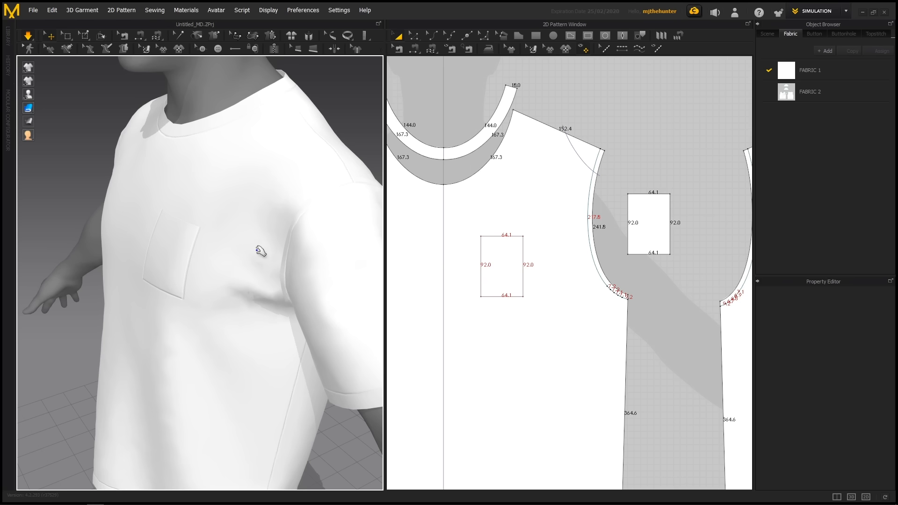
{"action": "scroll", "coordinate": [558, 210], "scroll_direction": "up", "scroll_amount": 1}
{"action": "middle_click_drag", "start_coordinate": [558, 210], "coordinate": [561, 222]}
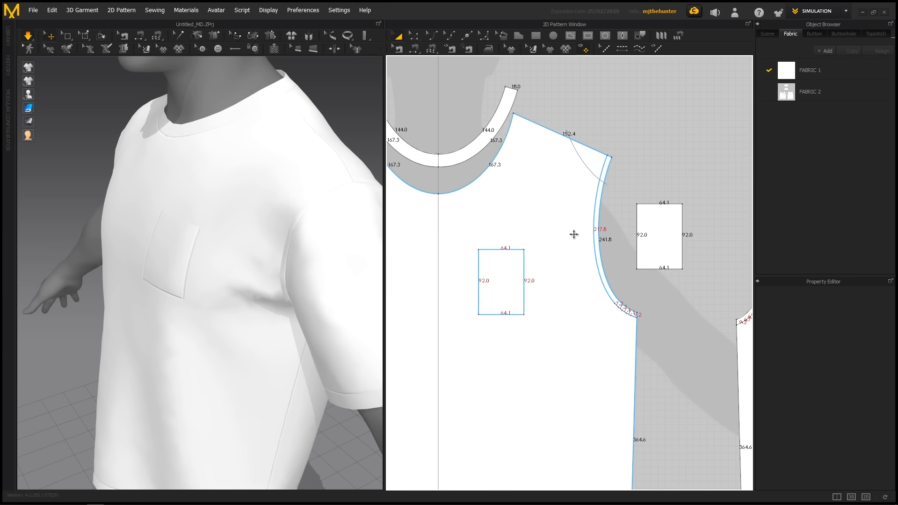
{"action": "key", "text": "z"}
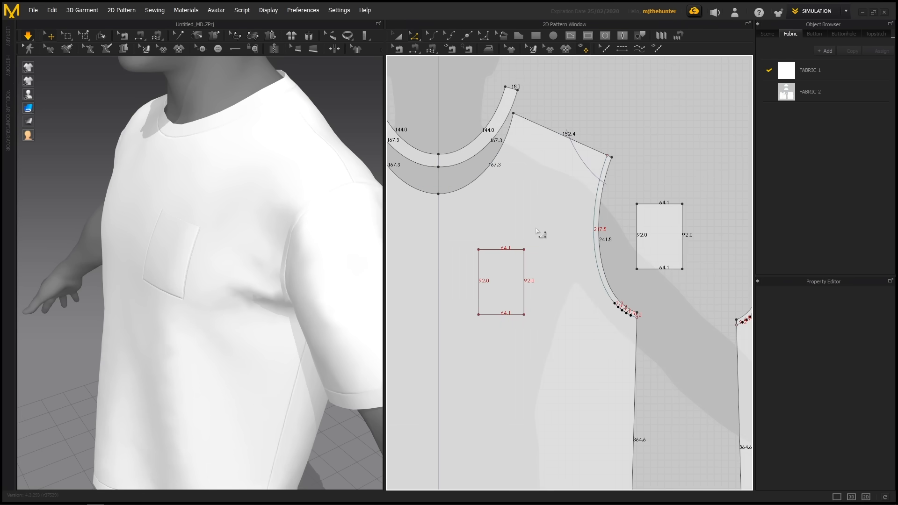
{"action": "right_click_drag", "start_coordinate": [241, 248], "coordinate": [323, 263]}
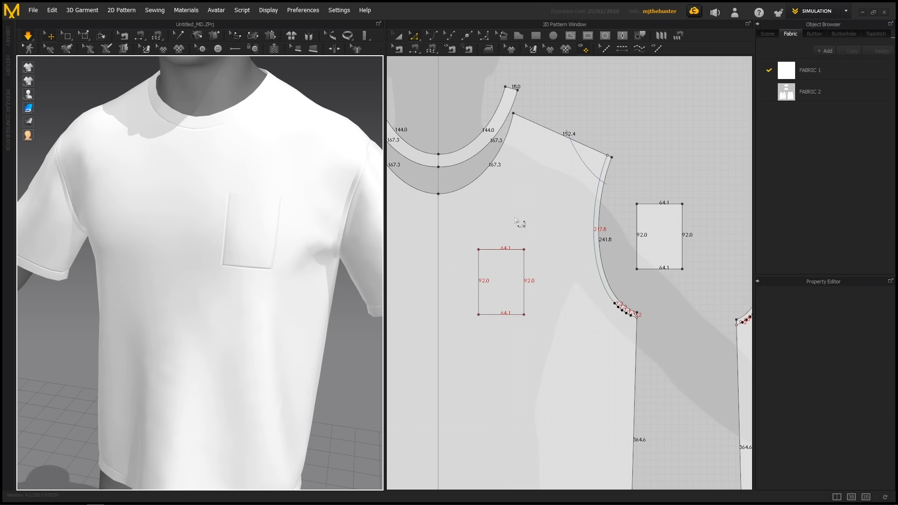
Offset the pocket piece's outline inward as an internal line at a distance of 7 mm.
{"action": "middle_click_drag", "start_coordinate": [516, 221], "coordinate": [533, 226]}
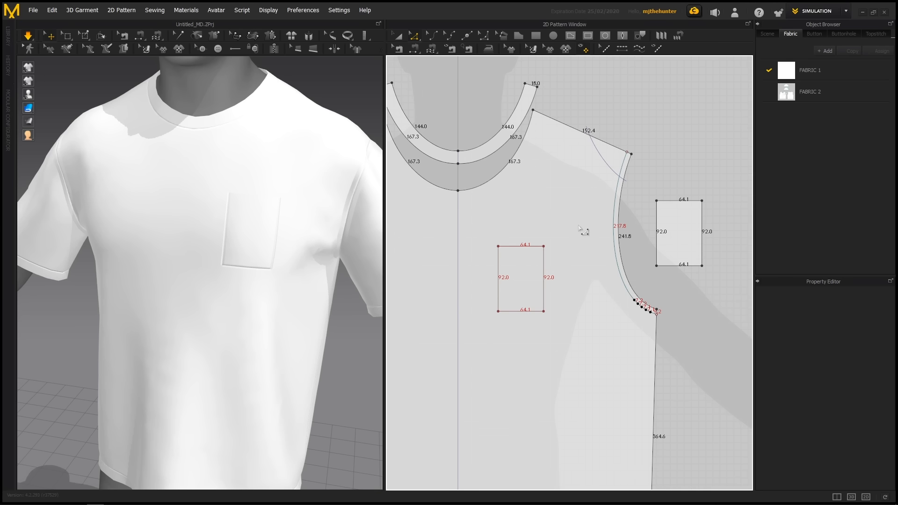
{"action": "middle_click_drag", "start_coordinate": [634, 230], "coordinate": [561, 251]}
{"action": "scroll", "coordinate": [568, 255], "scroll_direction": "up", "scroll_amount": 2}
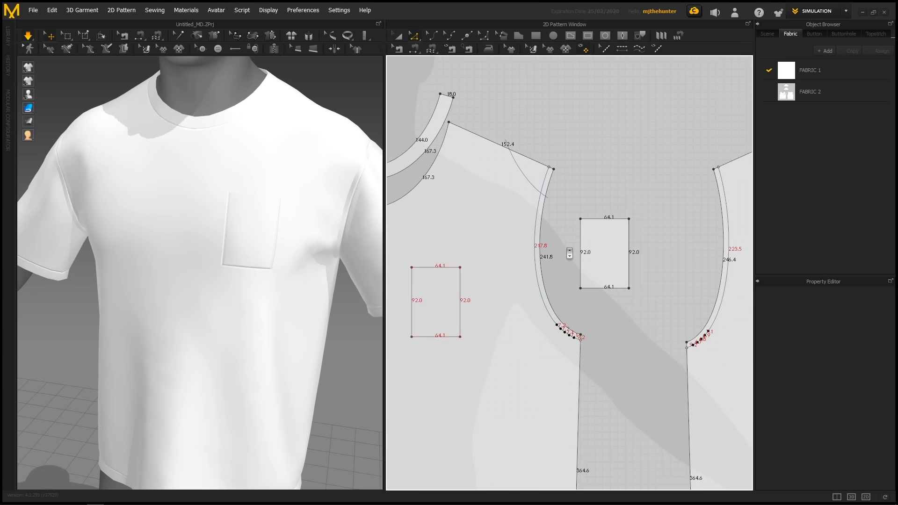
{"action": "left_click_drag", "start_coordinate": [605, 251], "coordinate": [577, 316]}
{"action": "right_click", "coordinate": [632, 233]}
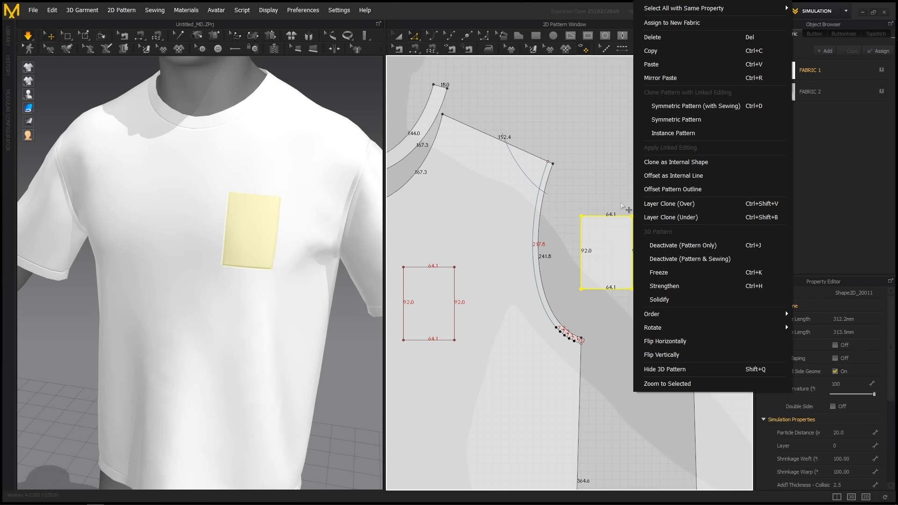
{"action": "left_click", "coordinate": [659, 176]}
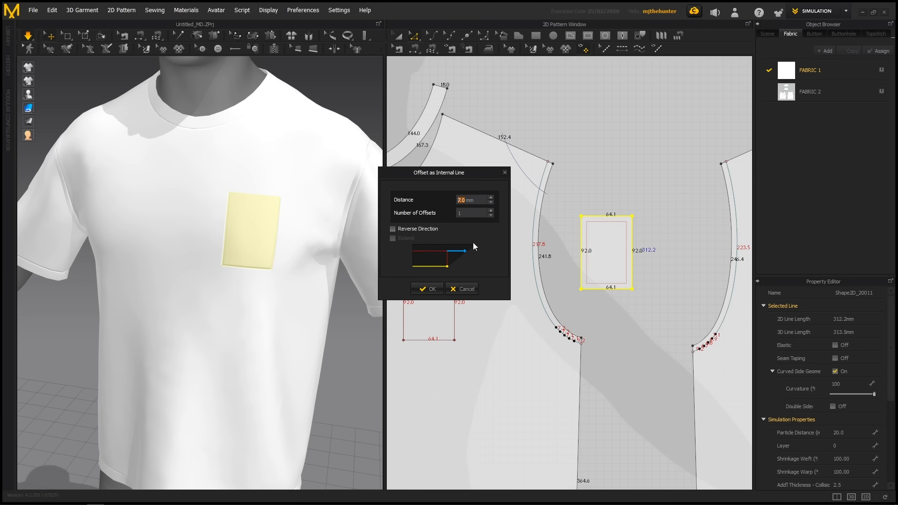
{"action": "left_click", "coordinate": [432, 289]}
{"action": "left_click", "coordinate": [348, 99]}
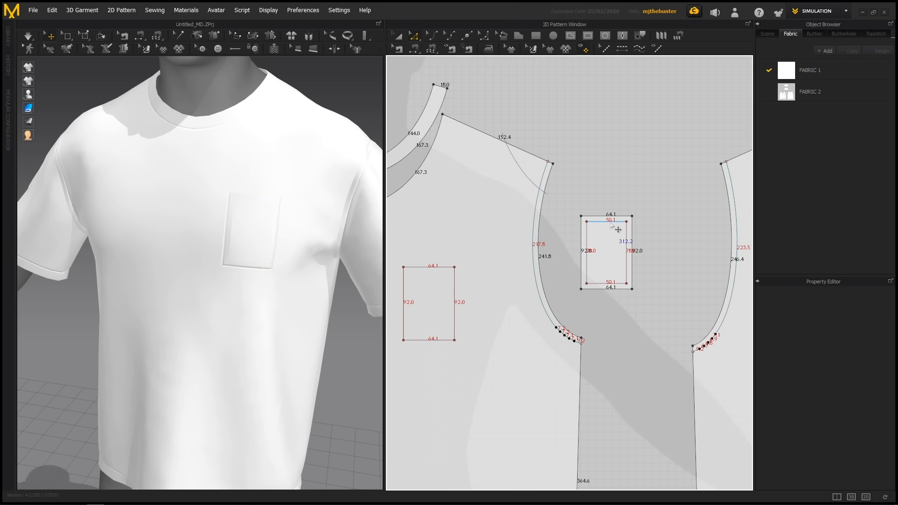
Set the fold angle of all four inner offset lines on the pocket piece to 220.
{"action": "left_click", "coordinate": [611, 222]}
{"action": "left_click", "coordinate": [627, 235], "text": "shift"}
{"action": "left_click", "coordinate": [609, 283], "text": "shift"}
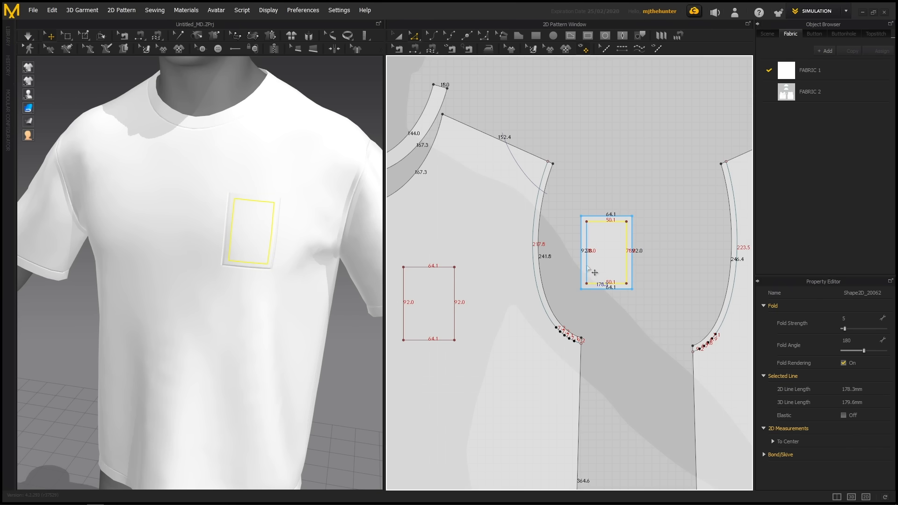
{"action": "left_click", "coordinate": [586, 253], "text": "shift"}
{"action": "left_click", "coordinate": [849, 341]}
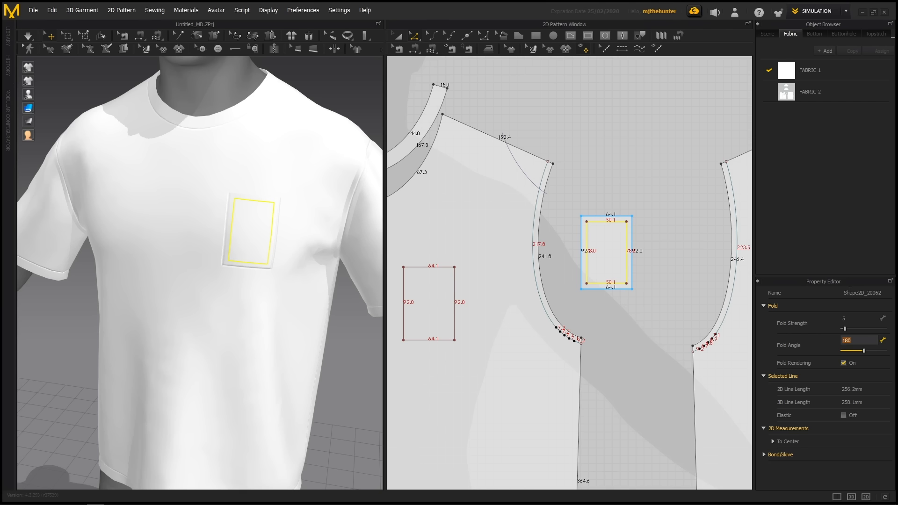
{"action": "key", "text": "Return"}
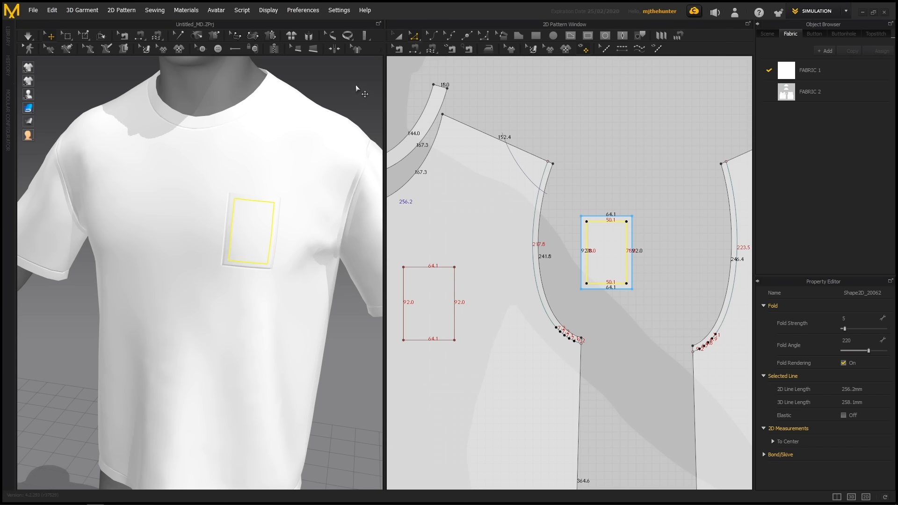
Simulate the garment to apply the pocket's edge folds and inspect the pocket and whole T-shirt from several angles.
{"action": "left_click", "coordinate": [356, 86]}
{"action": "right_click_drag", "start_coordinate": [357, 86], "coordinate": [347, 108]}
{"action": "key", "text": "space"}
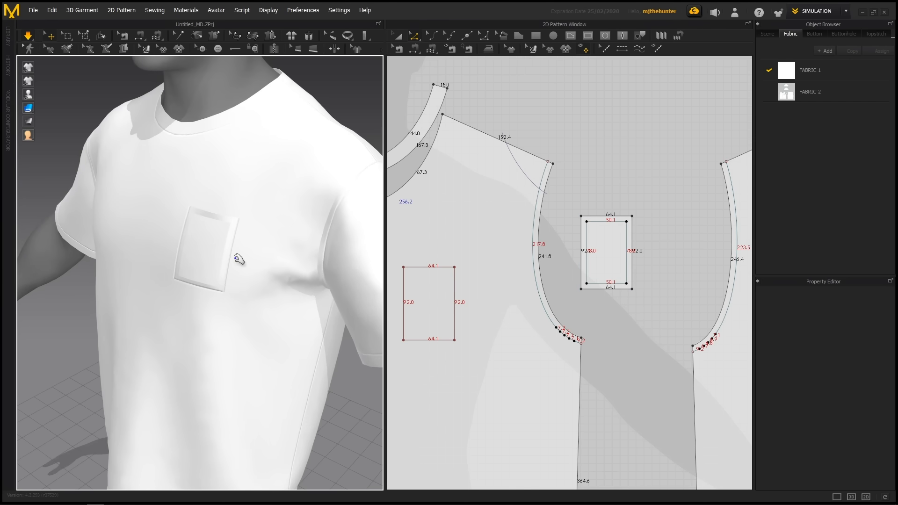
{"action": "scroll", "coordinate": [239, 260], "scroll_direction": "down", "scroll_amount": 10}
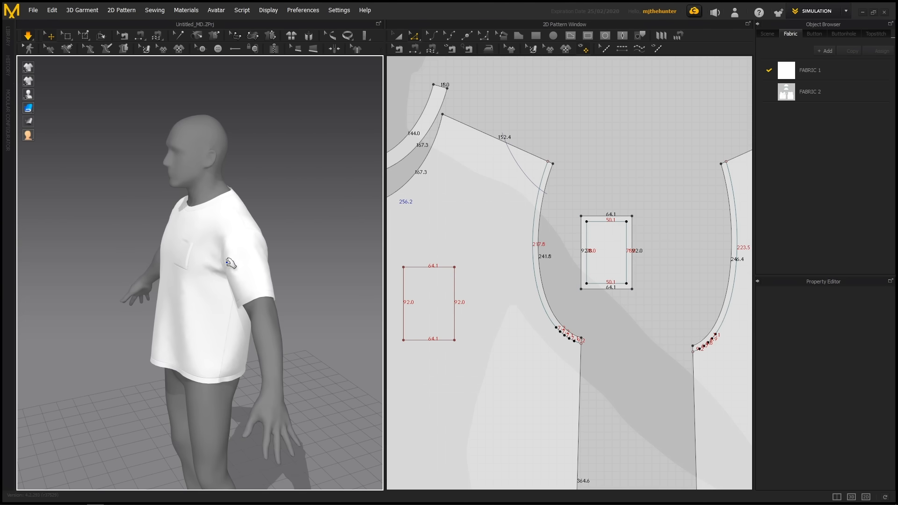
{"action": "scroll", "coordinate": [227, 263], "scroll_direction": "down", "scroll_amount": 3}
{"action": "right_click_drag", "start_coordinate": [227, 263], "coordinate": [276, 246]}
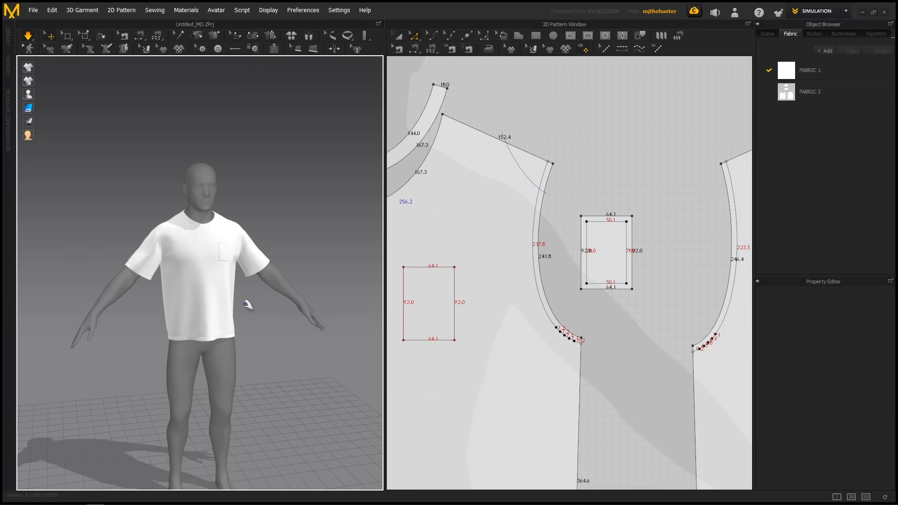
{"action": "middle_click_drag", "start_coordinate": [199, 271], "coordinate": [216, 269]}
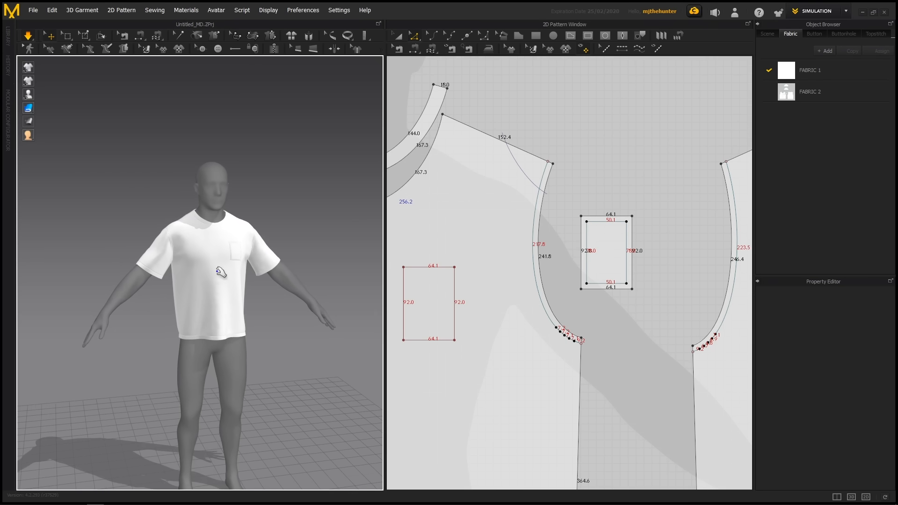
{"action": "scroll", "coordinate": [220, 274], "scroll_direction": "up", "scroll_amount": 2}
{"action": "scroll", "coordinate": [583, 185], "scroll_direction": "down", "scroll_amount": 2}
{"action": "scroll", "coordinate": [583, 185], "scroll_direction": "down", "scroll_amount": 6}
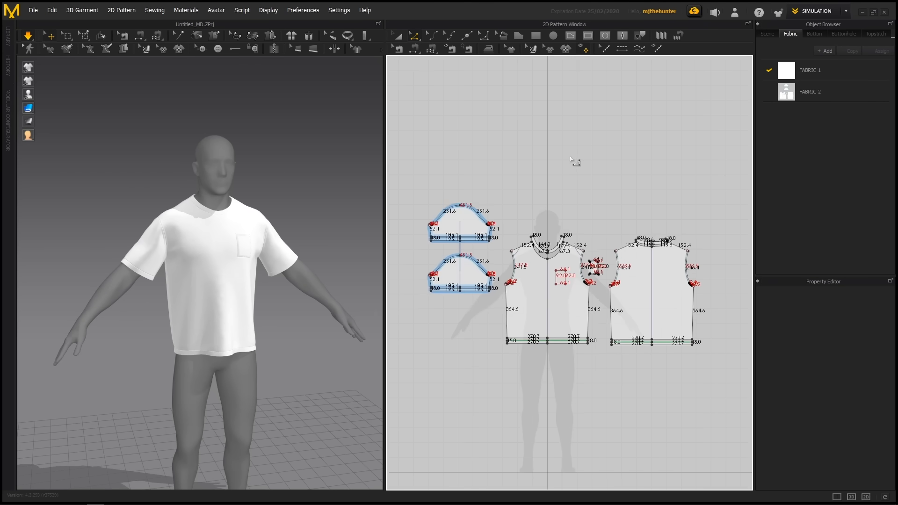
{"action": "key", "text": "a"}
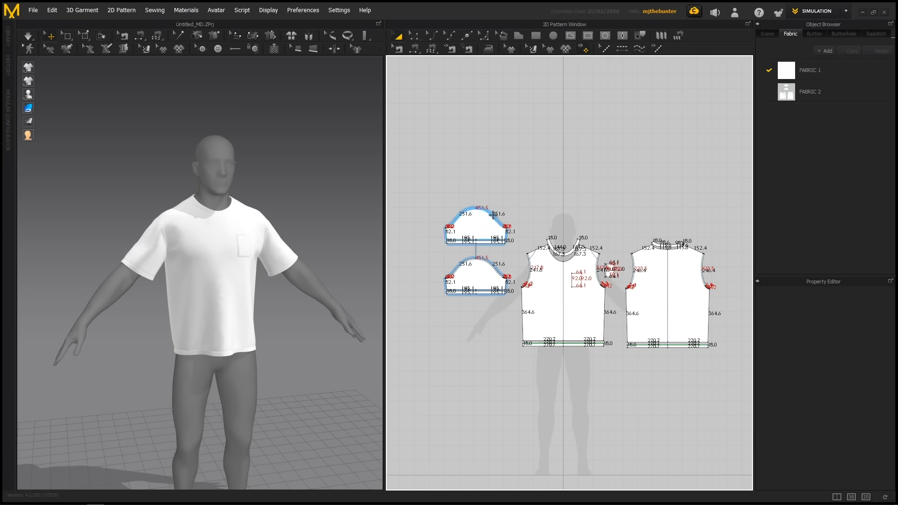
{"action": "key", "text": "z"}
{"action": "key", "text": "a"}
{"action": "left_click_drag", "start_coordinate": [414, 174], "coordinate": [716, 380]}
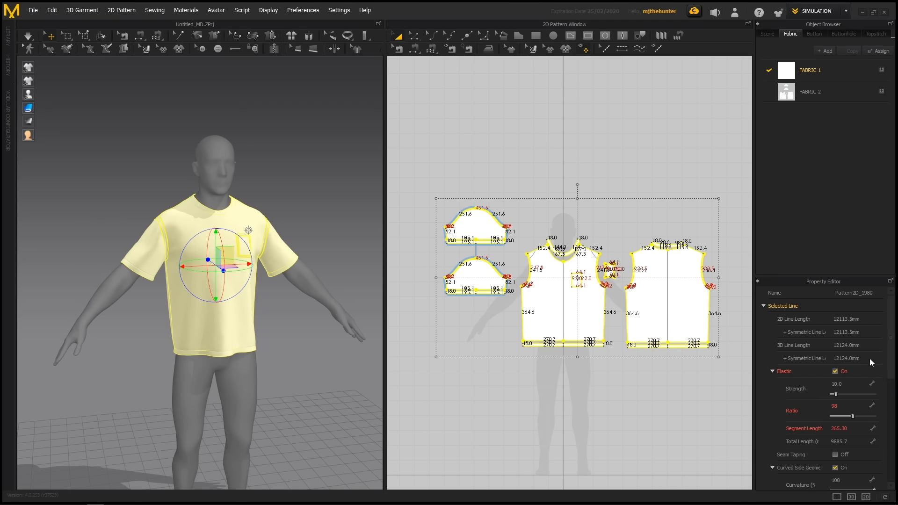
{"action": "left_click_drag", "start_coordinate": [723, 143], "coordinate": [386, 406]}
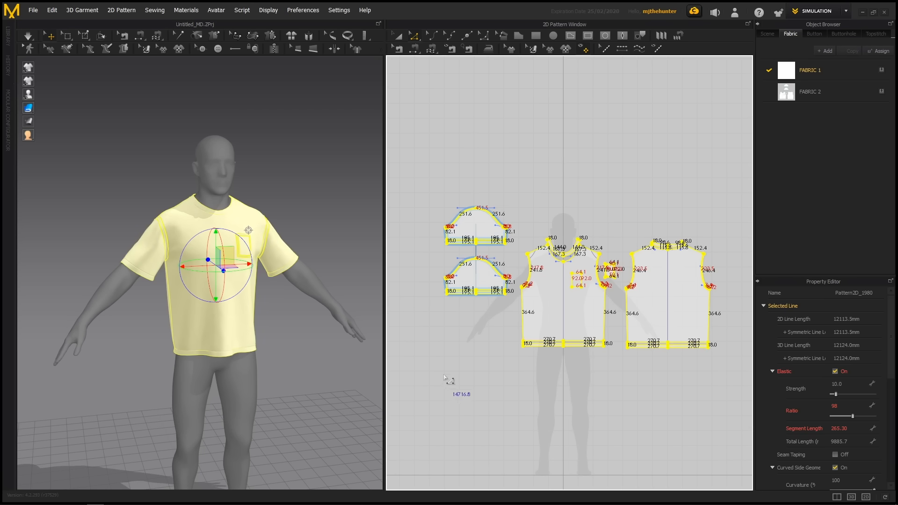
{"action": "left_click", "coordinate": [668, 401]}
{"action": "left_click", "coordinate": [680, 300]}
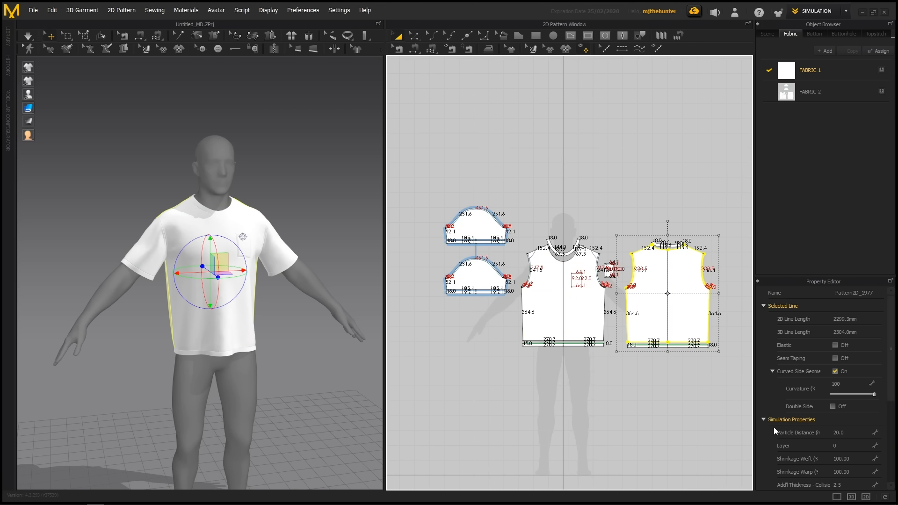
{"action": "scroll", "coordinate": [346, 221], "scroll_direction": "down", "scroll_amount": 3}
{"action": "scroll", "coordinate": [590, 183], "scroll_direction": "down", "scroll_amount": 6}
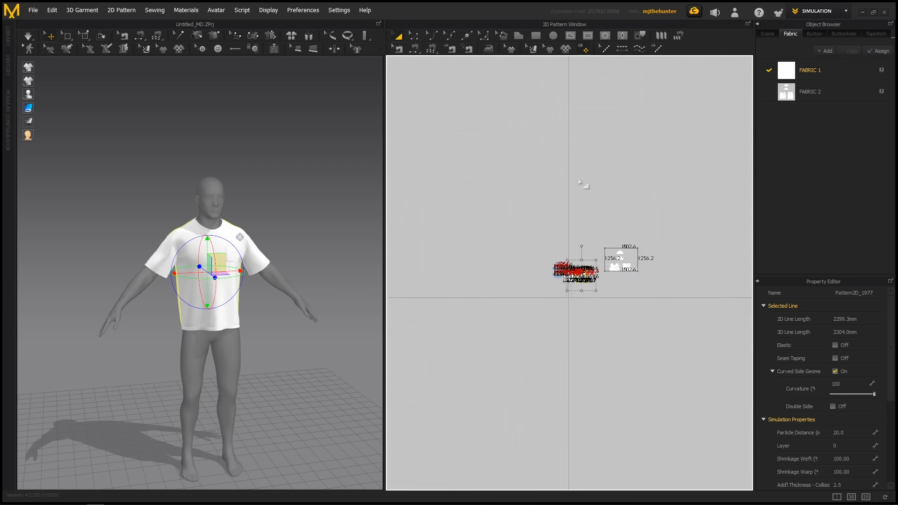
{"action": "scroll", "coordinate": [602, 265], "scroll_direction": "up", "scroll_amount": 6}
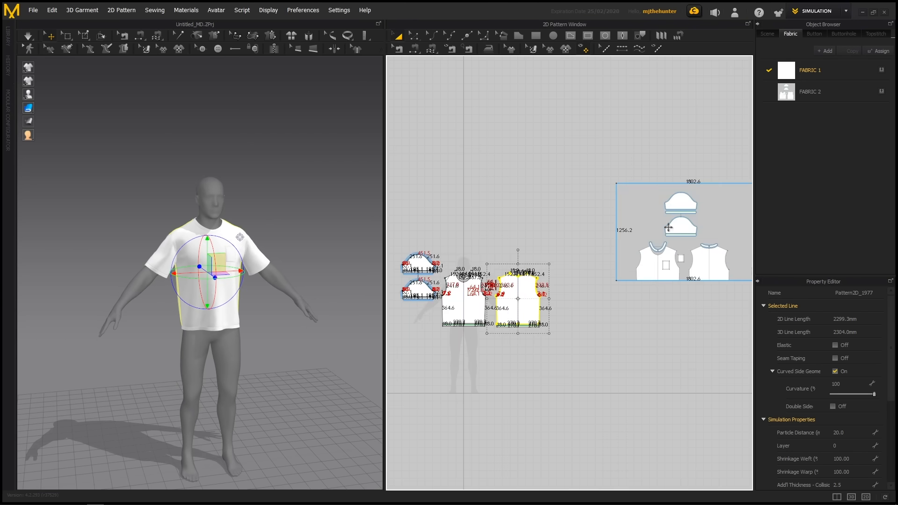
{"action": "right_click_drag", "start_coordinate": [669, 228], "coordinate": [684, 234]}
{"action": "middle_click_drag", "start_coordinate": [597, 269], "coordinate": [641, 266]}
Set the particle distance of all the T-shirt pattern pieces to 10, leaving out the reference image piece.
{"action": "left_click_drag", "start_coordinate": [637, 212], "coordinate": [461, 355]}
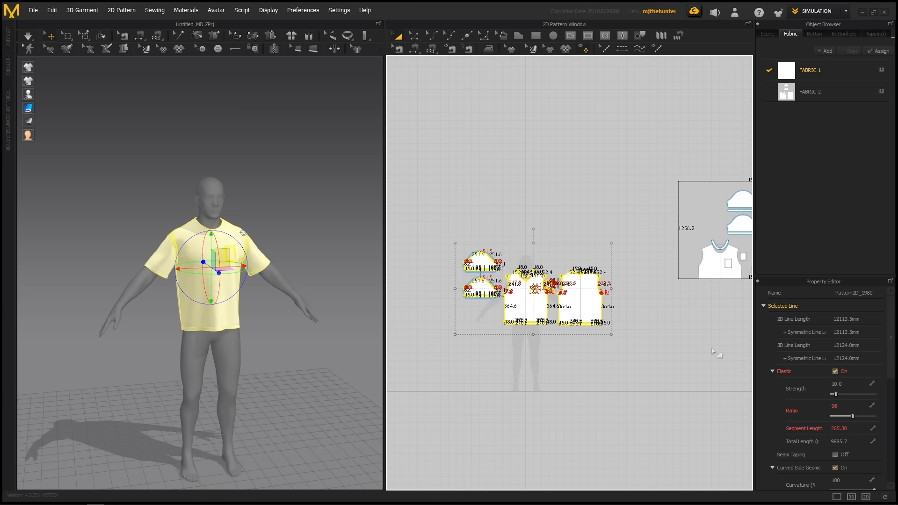
{"action": "scroll", "coordinate": [598, 263], "scroll_direction": "up", "scroll_amount": 3}
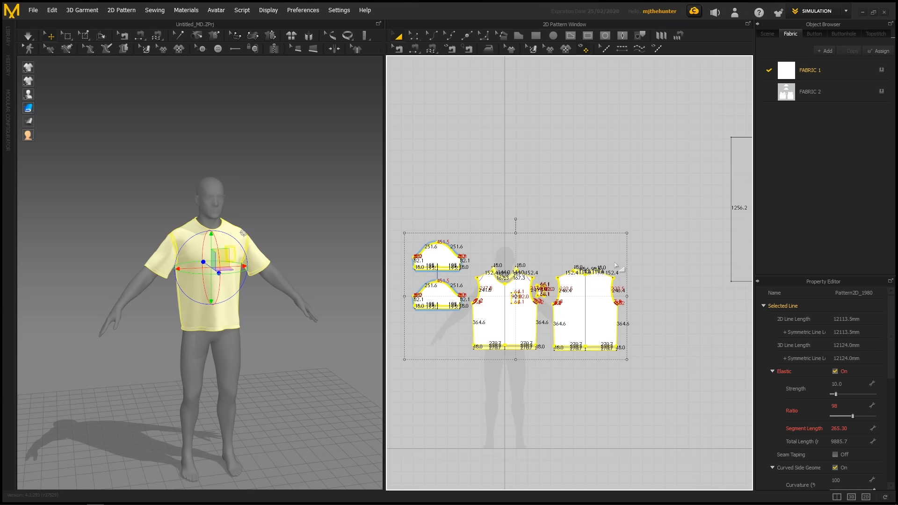
{"action": "middle_click_drag", "start_coordinate": [606, 241], "coordinate": [630, 231]}
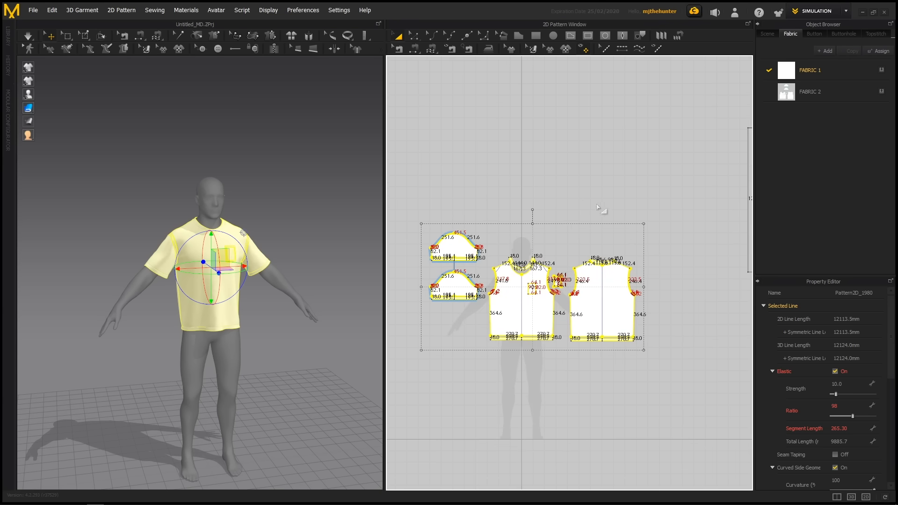
{"action": "key", "text": "z"}
{"action": "left_click_drag", "start_coordinate": [670, 196], "coordinate": [414, 403]}
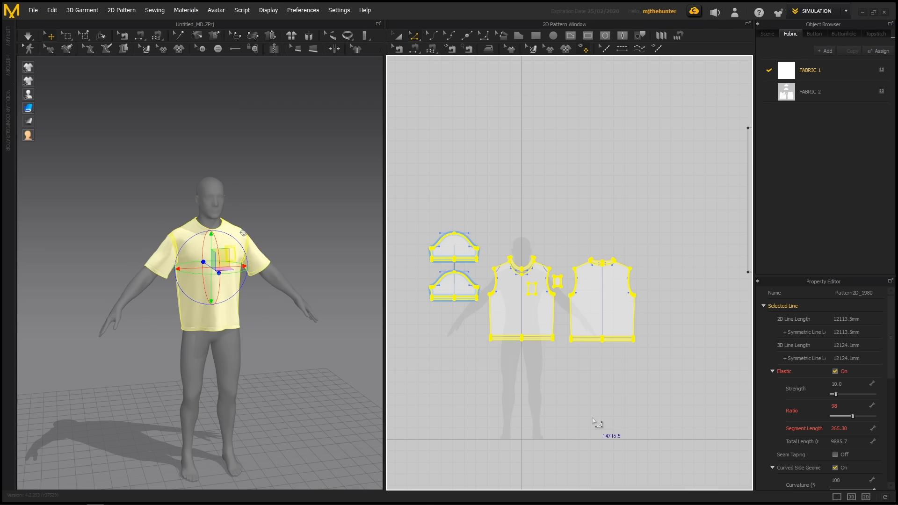
{"action": "left_click_drag", "start_coordinate": [894, 331], "coordinate": [893, 383]}
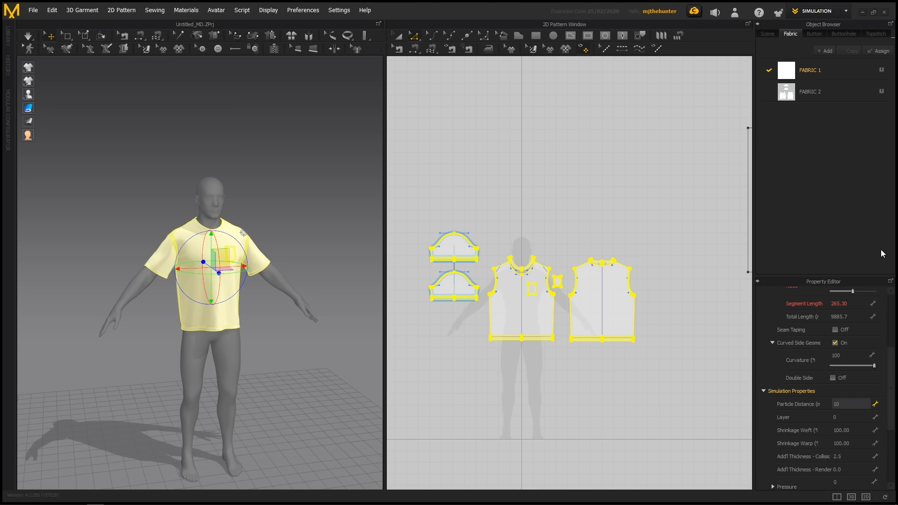
{"action": "key", "text": "Return"}
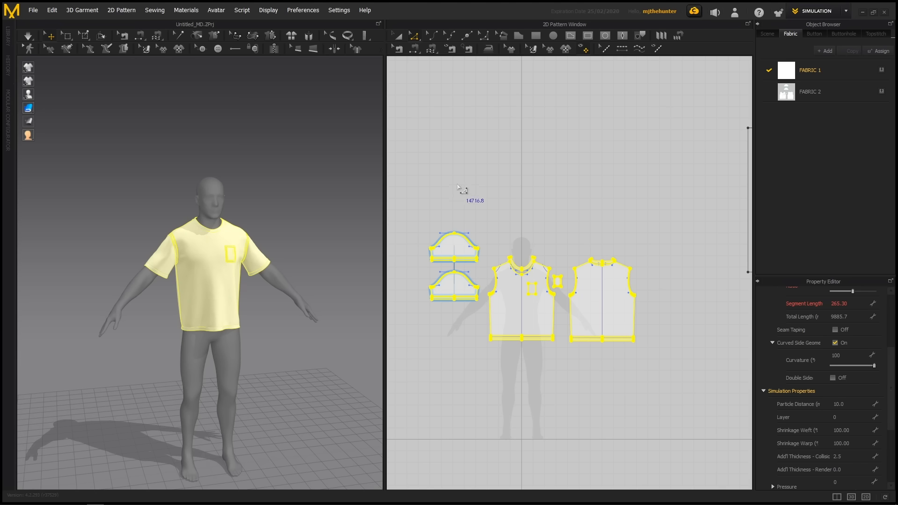
Simulate the T-shirt with the finer mesh and inspect its drape from several sides.
{"action": "left_click", "coordinate": [333, 212]}
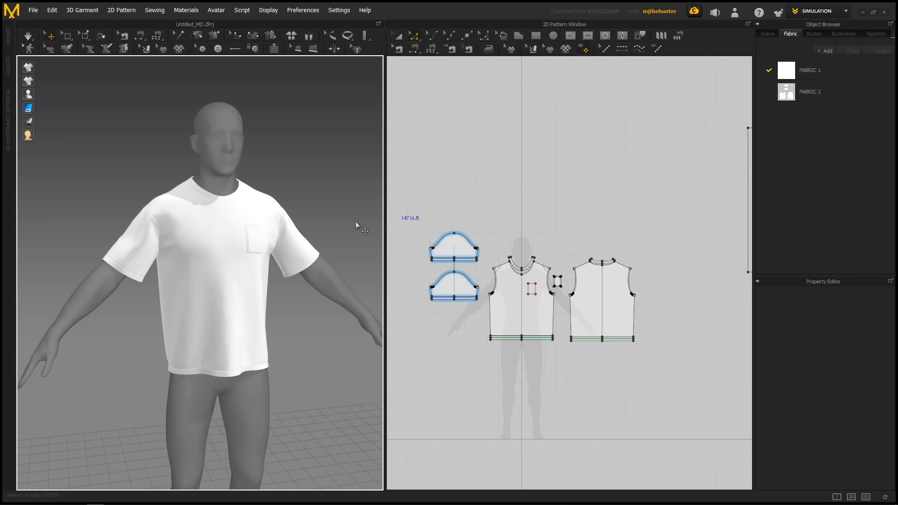
{"action": "scroll", "coordinate": [323, 183], "scroll_direction": "up", "scroll_amount": 3}
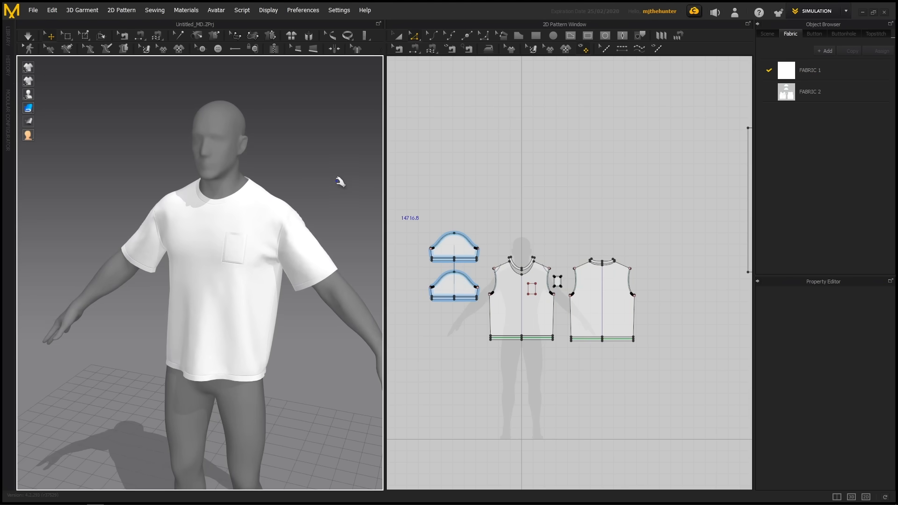
{"action": "key", "text": "space"}
{"action": "right_click_drag", "start_coordinate": [299, 232], "coordinate": [164, 214]}
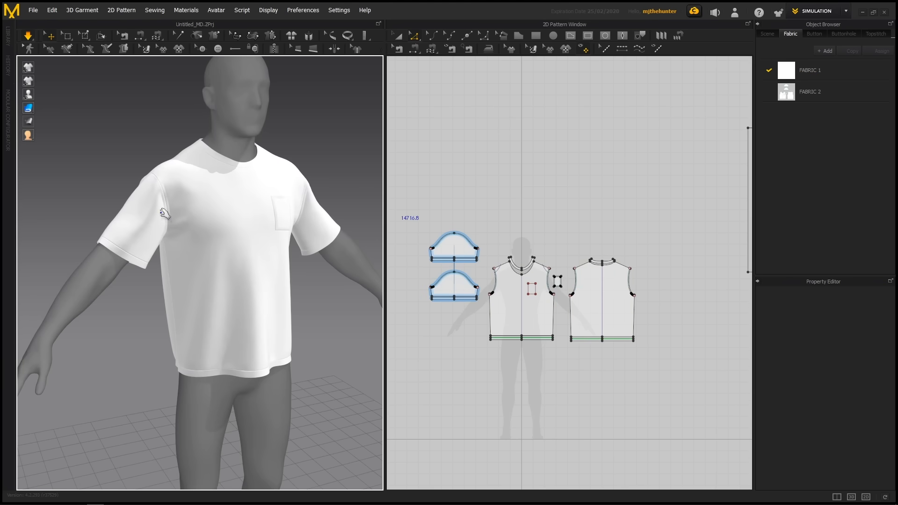
{"action": "scroll", "coordinate": [225, 200], "scroll_direction": "down", "scroll_amount": 3}
{"action": "right_click_drag", "start_coordinate": [225, 200], "coordinate": [429, 248]}
{"action": "scroll", "coordinate": [297, 261], "scroll_direction": "up", "scroll_amount": 2}
{"action": "right_click_drag", "start_coordinate": [297, 261], "coordinate": [322, 253]}
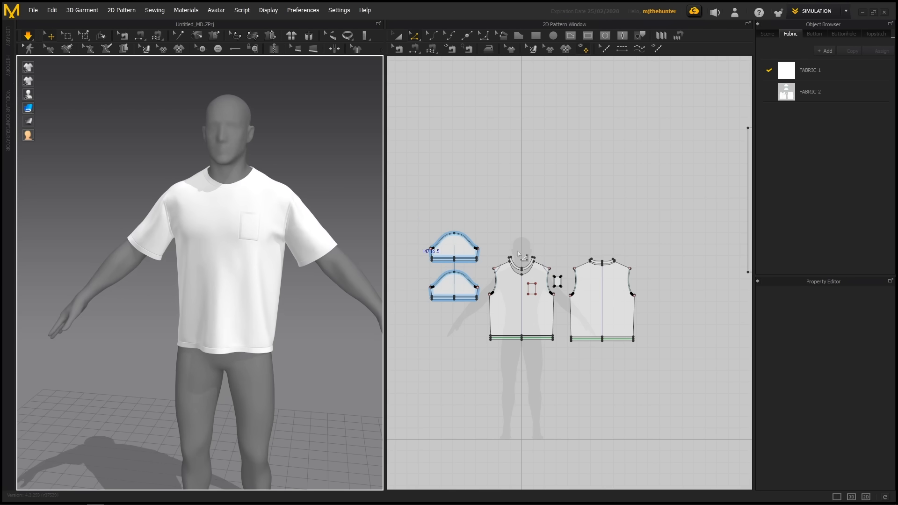
Set the pocket piece's particle distance to 5.
{"action": "scroll", "coordinate": [240, 285], "scroll_direction": "up", "scroll_amount": 6}
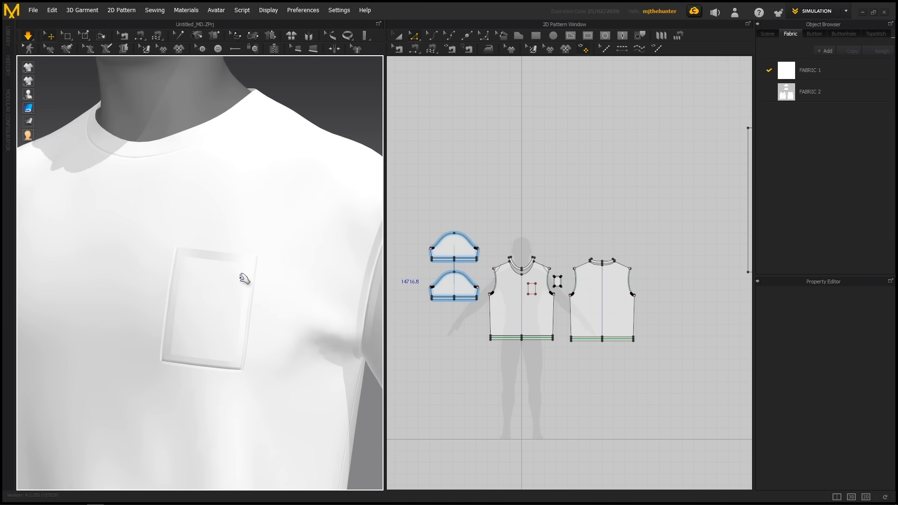
{"action": "scroll", "coordinate": [558, 220], "scroll_direction": "up", "scroll_amount": 3}
{"action": "left_click", "coordinate": [598, 271]}
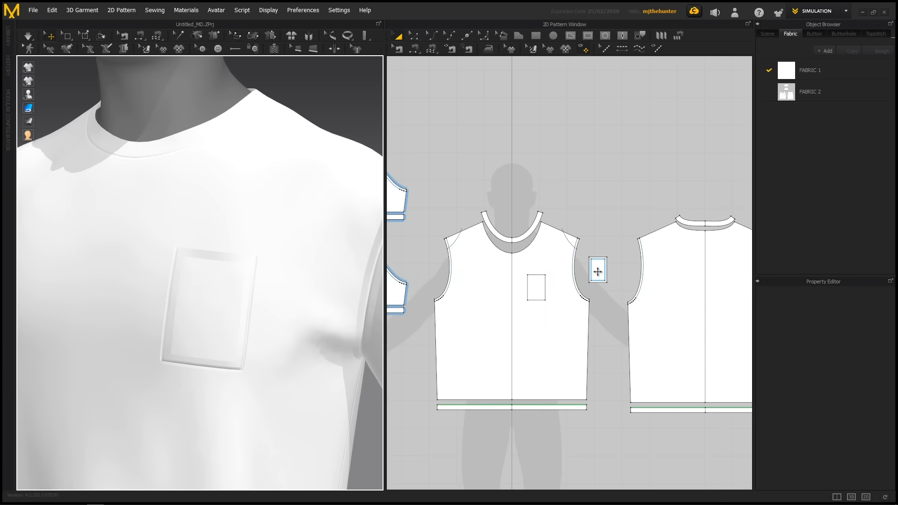
{"action": "left_click", "coordinate": [598, 271]}
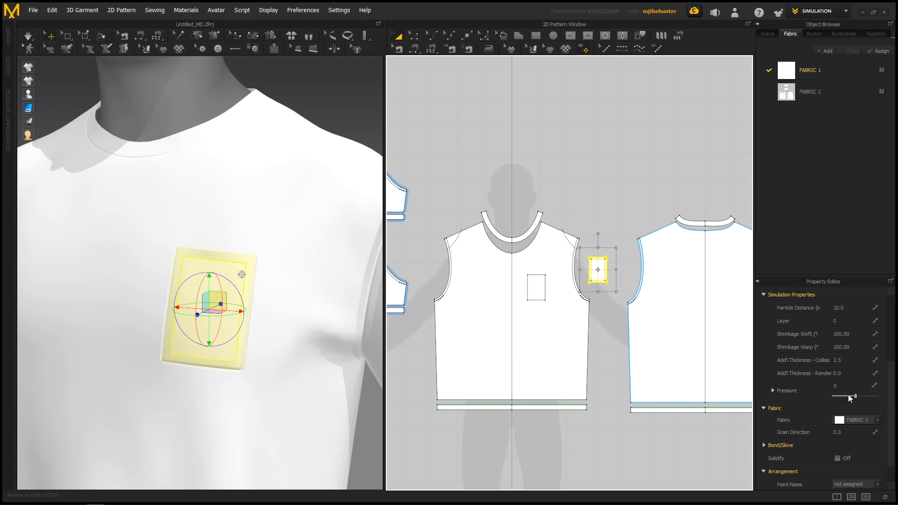
{"action": "scroll", "coordinate": [892, 318], "scroll_direction": "up", "scroll_amount": 4}
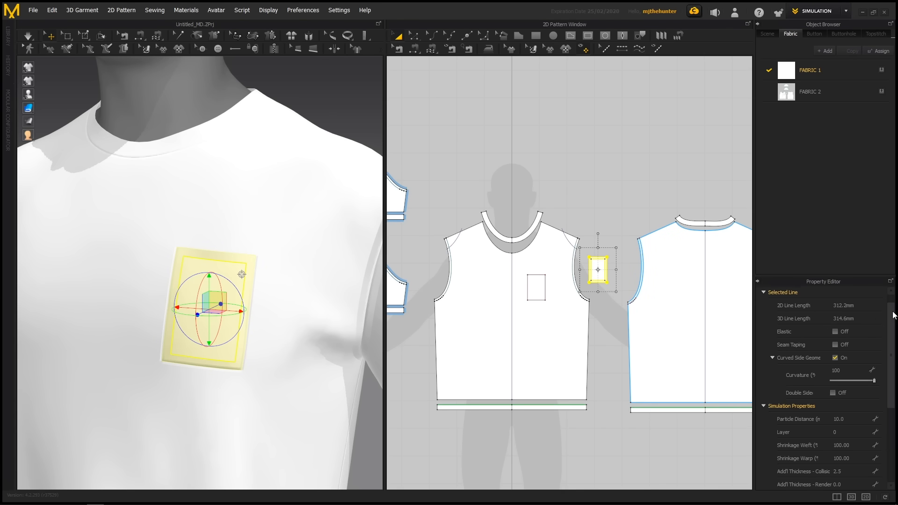
{"action": "left_click_drag", "start_coordinate": [892, 307], "coordinate": [893, 309]}
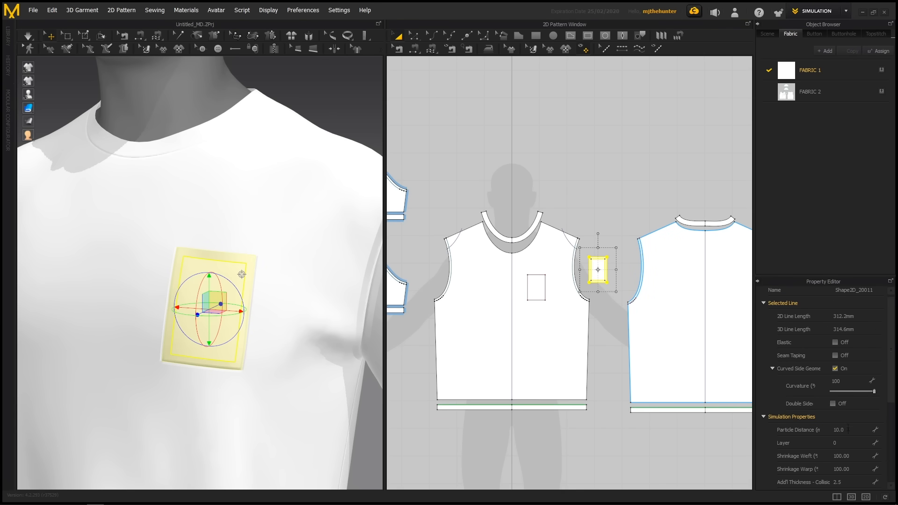
{"action": "left_click", "coordinate": [845, 430]}
{"action": "key", "text": "Return"}
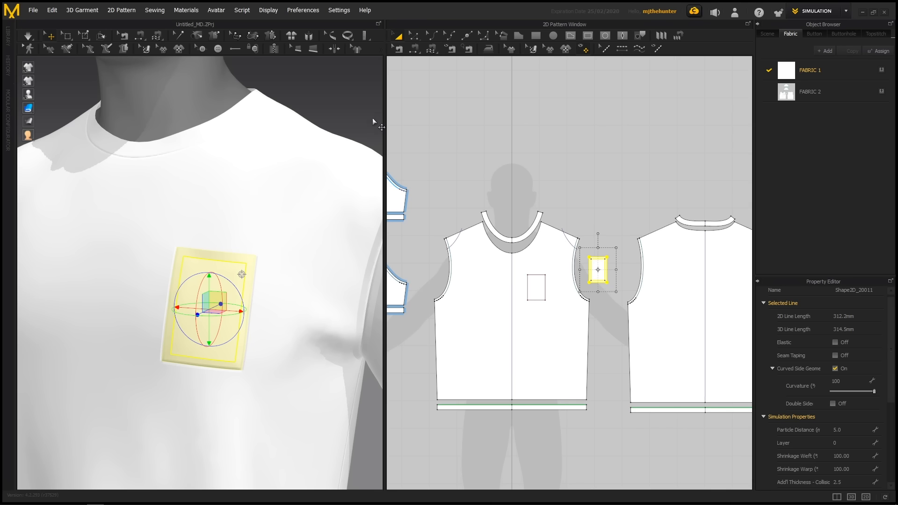
Run the simulation to refine the pocket's folded edges, inspect it up close and from afar, and stop simulating.
{"action": "key", "text": "space"}
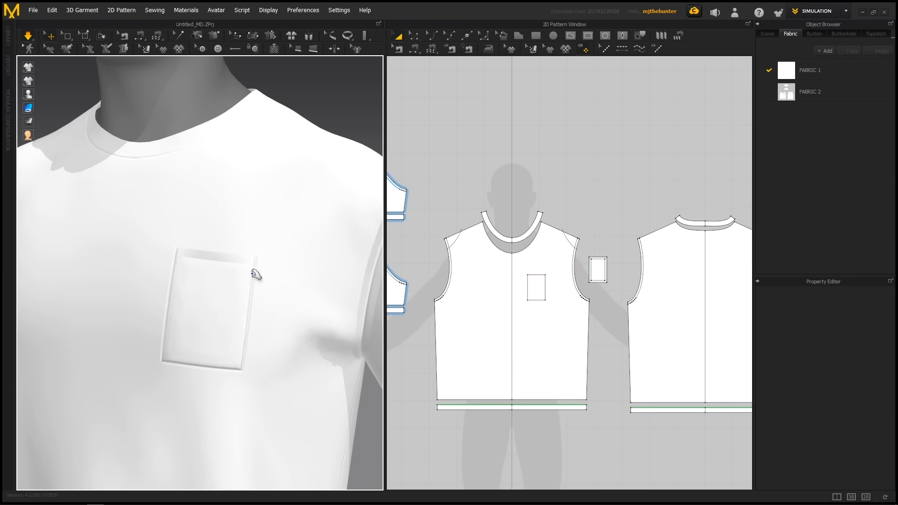
{"action": "right_click_drag", "start_coordinate": [253, 277], "coordinate": [171, 299]}
{"action": "scroll", "coordinate": [166, 290], "scroll_direction": "down", "scroll_amount": 2}
{"action": "left_click_drag", "start_coordinate": [157, 271], "coordinate": [160, 265]}
{"action": "left_click", "coordinate": [316, 153]}
{"action": "scroll", "coordinate": [268, 195], "scroll_direction": "down", "scroll_amount": 6}
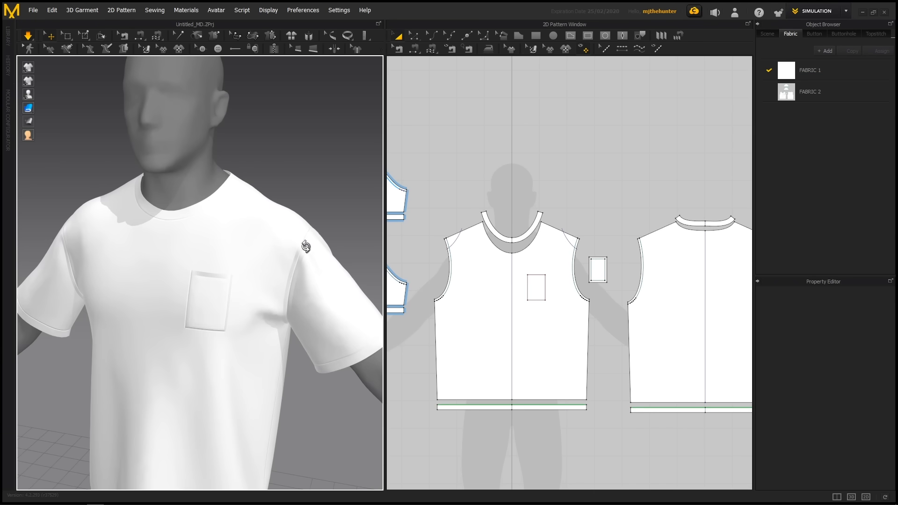
{"action": "key", "text": "space"}
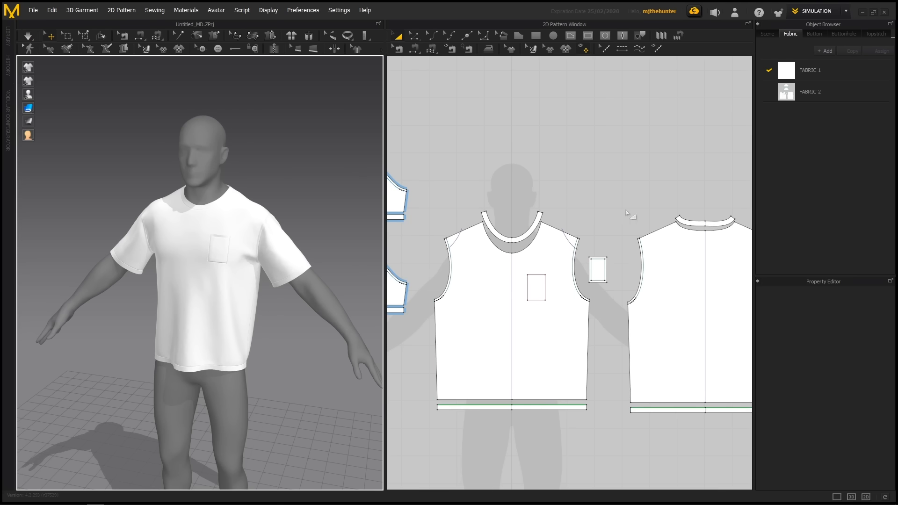
Assign the Denim_Raw physical property preset to FABRIC 1.
{"action": "scroll", "coordinate": [627, 214], "scroll_direction": "down", "scroll_amount": 4}
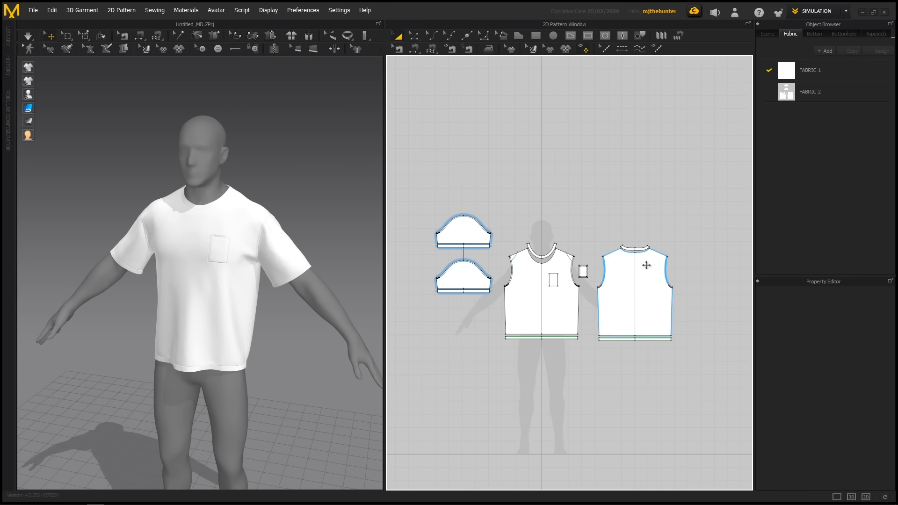
{"action": "left_click", "coordinate": [827, 72]}
{"action": "left_click", "coordinate": [825, 73]}
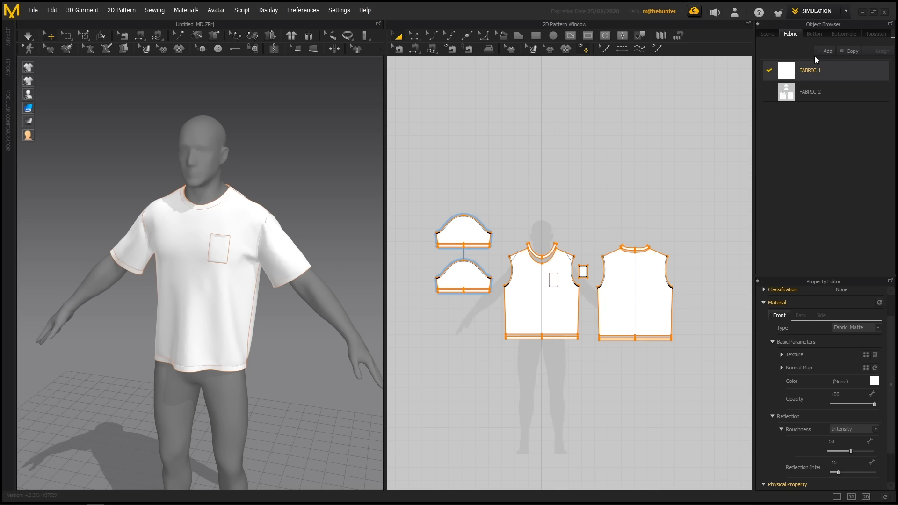
{"action": "scroll", "coordinate": [870, 351], "scroll_direction": "down", "scroll_amount": 2}
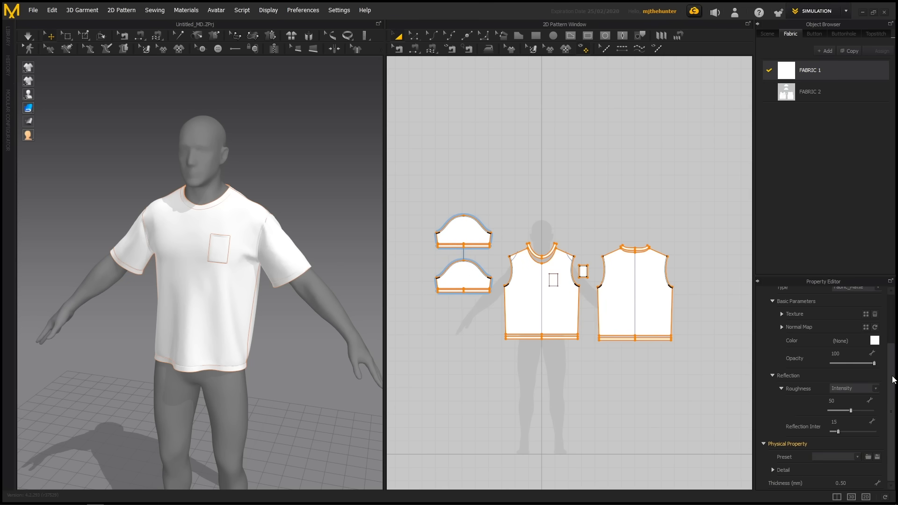
{"action": "left_click", "coordinate": [851, 463]}
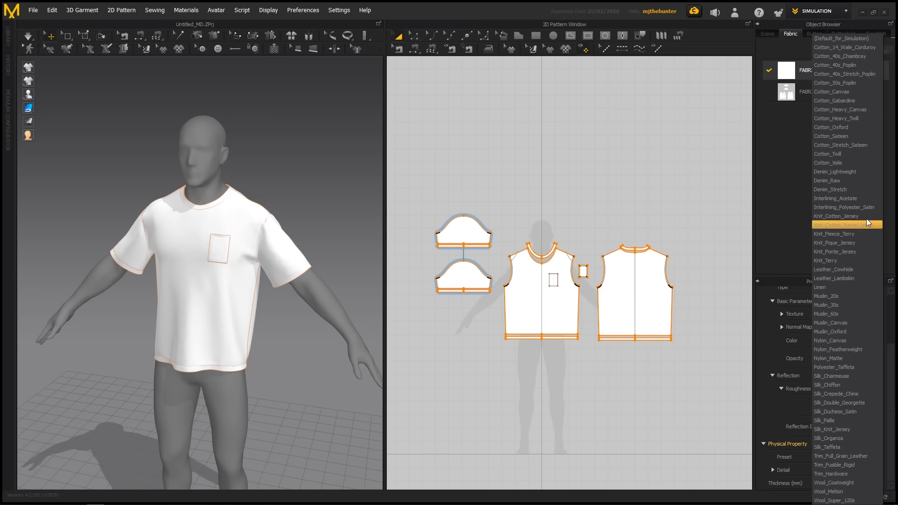
{"action": "left_click", "coordinate": [842, 181]}
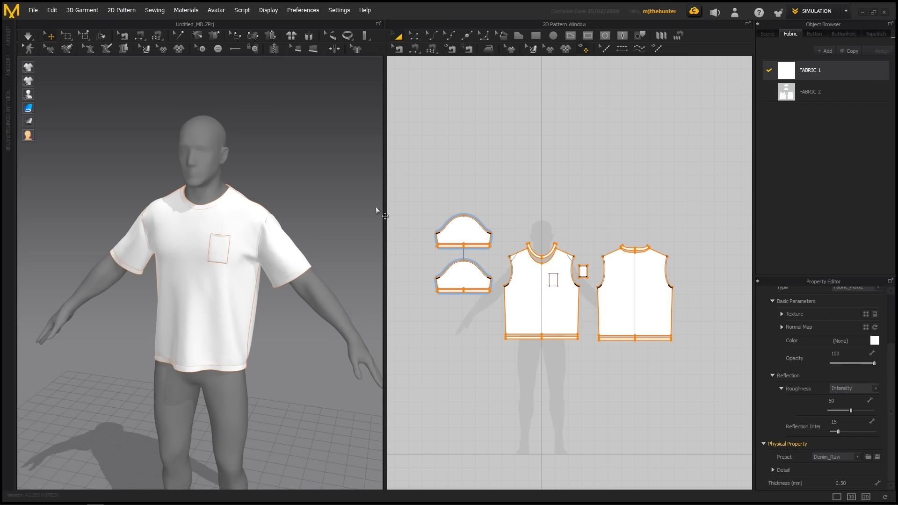
Run the simulation with the current physical preset and inspect the T-shirt's drape.
{"action": "key", "text": "space"}
{"action": "middle_click_drag", "start_coordinate": [318, 238], "coordinate": [329, 215]}
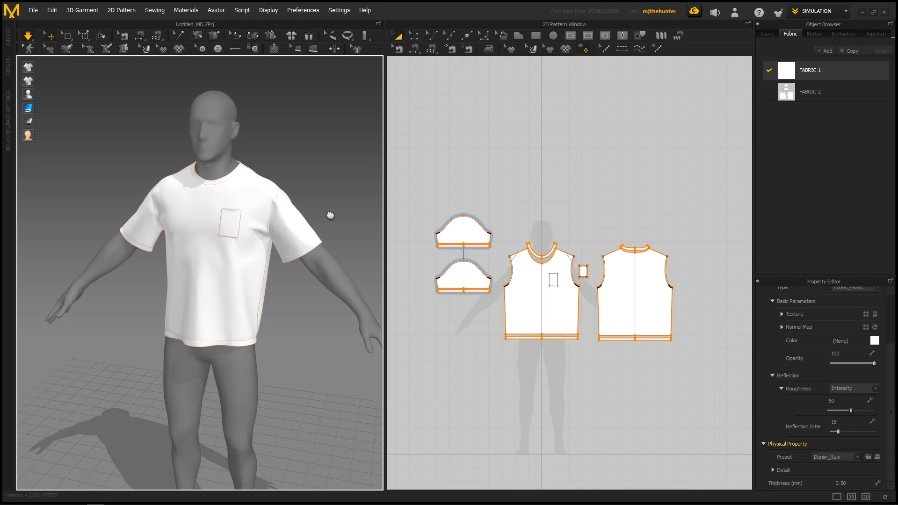
{"action": "right_click_drag", "start_coordinate": [328, 215], "coordinate": [313, 217]}
Try the Nylon_Featherweight and Leather_Cowhide physical property presets on FABRIC 1 while simulating, checking the drape for each.
{"action": "left_click", "coordinate": [841, 458]}
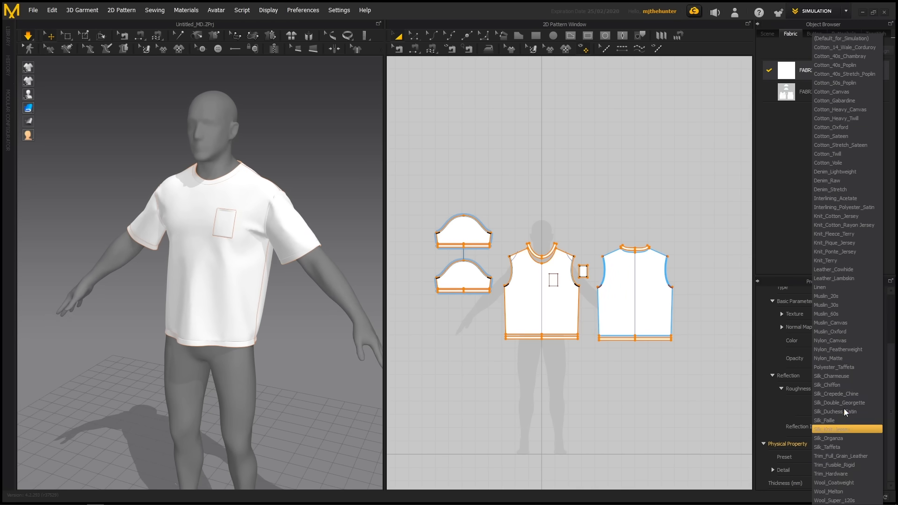
{"action": "left_click", "coordinate": [853, 352]}
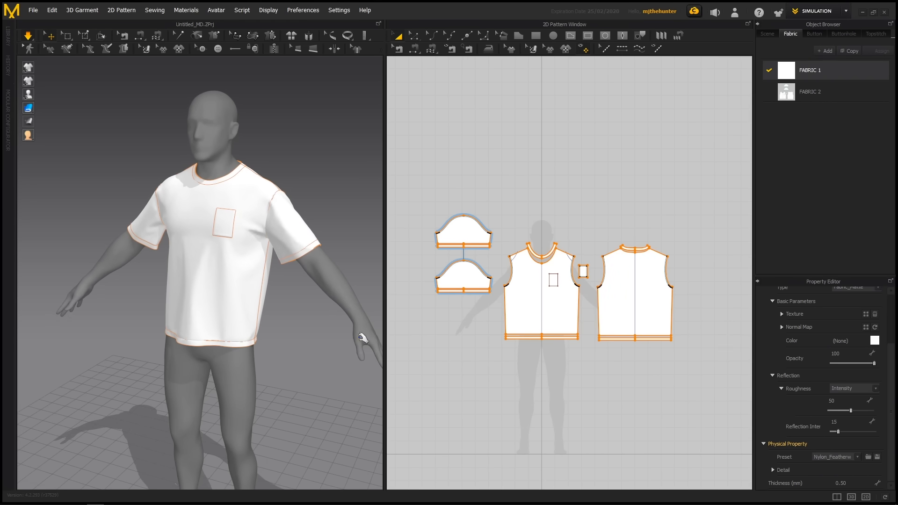
{"action": "key", "text": "2"}
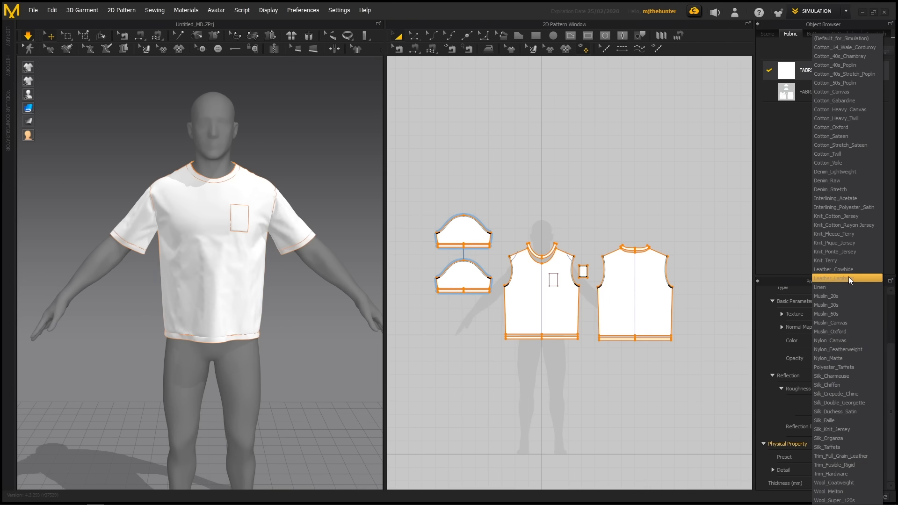
{"action": "left_click", "coordinate": [792, 269]}
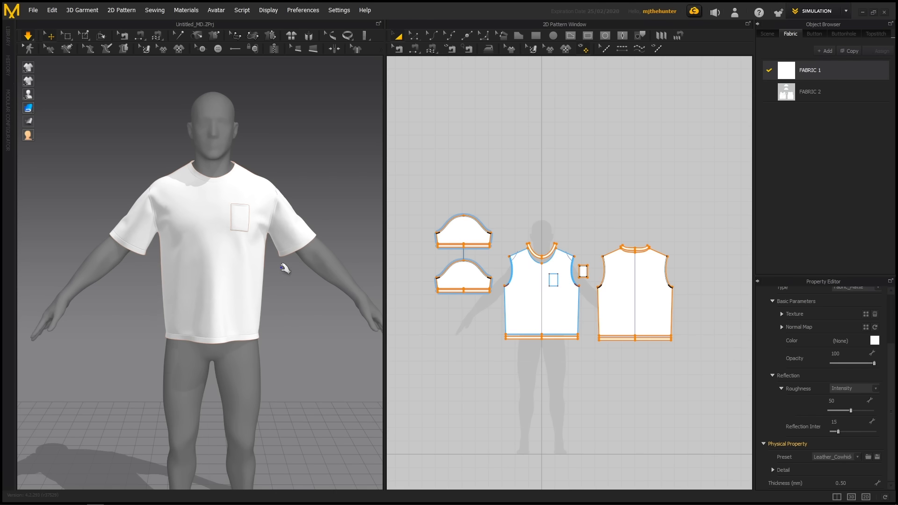
{"action": "right_click_drag", "start_coordinate": [285, 268], "coordinate": [267, 273]}
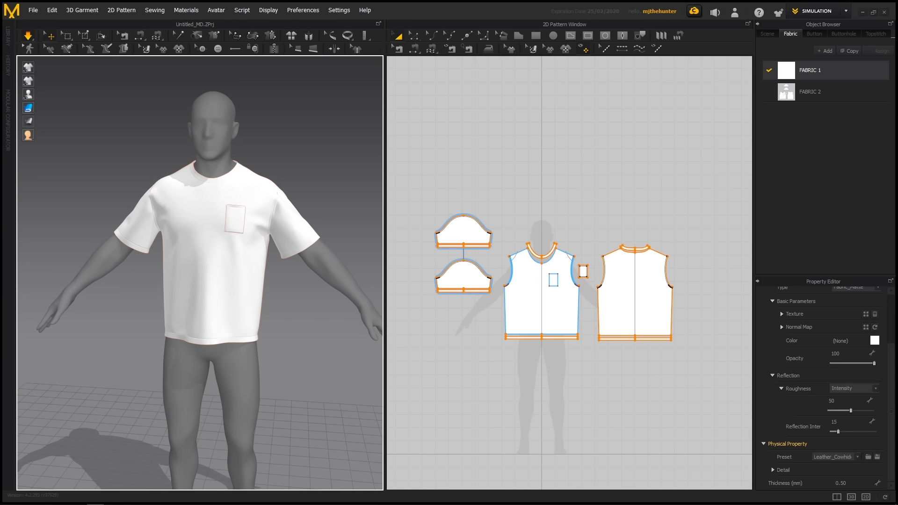
Try the Silk_Chiffon physical property preset on FABRIC 1 and inspect how the shirt drapes.
{"action": "left_click", "coordinate": [847, 461]}
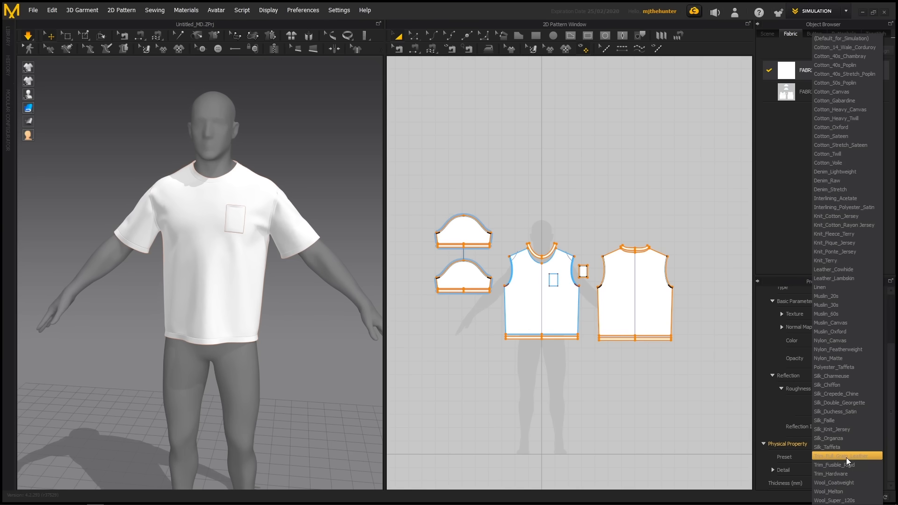
{"action": "left_click", "coordinate": [840, 385]}
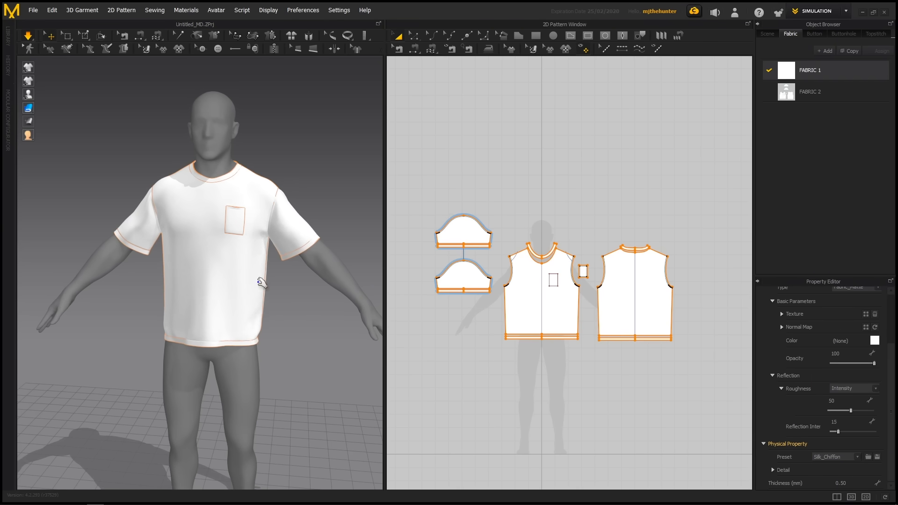
{"action": "right_click_drag", "start_coordinate": [206, 257], "coordinate": [257, 240]}
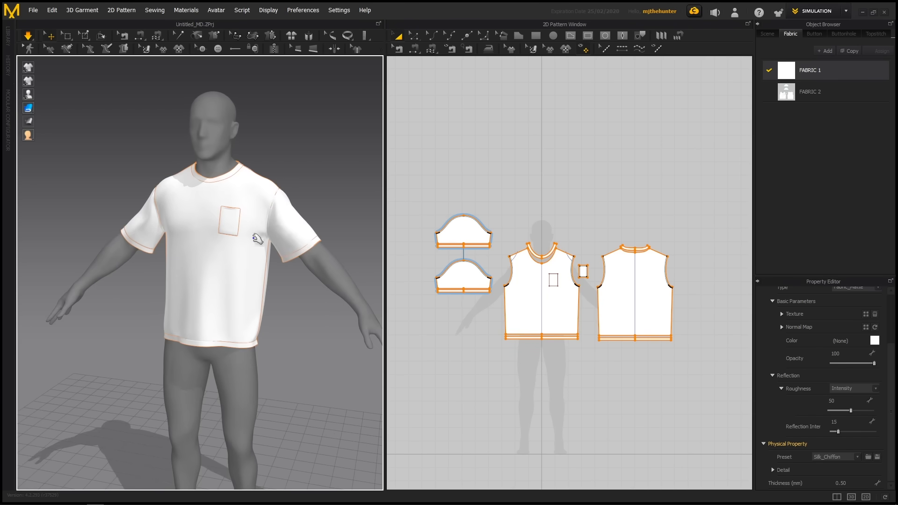
Set FABRIC 1's physical property preset to Default_for_Simulation, let the shirt settle, clear the selection, and stop simulating.
{"action": "left_click", "coordinate": [848, 457]}
{"action": "left_click", "coordinate": [844, 40]}
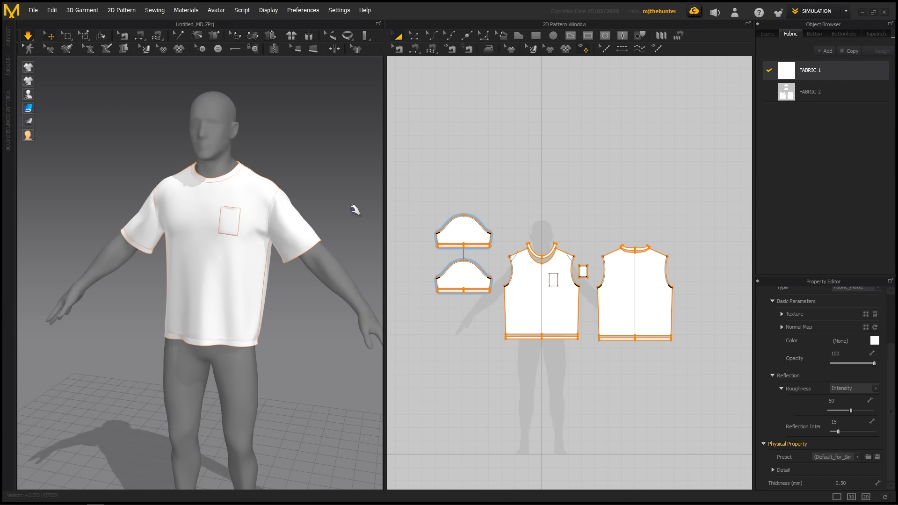
{"action": "left_click", "coordinate": [323, 173]}
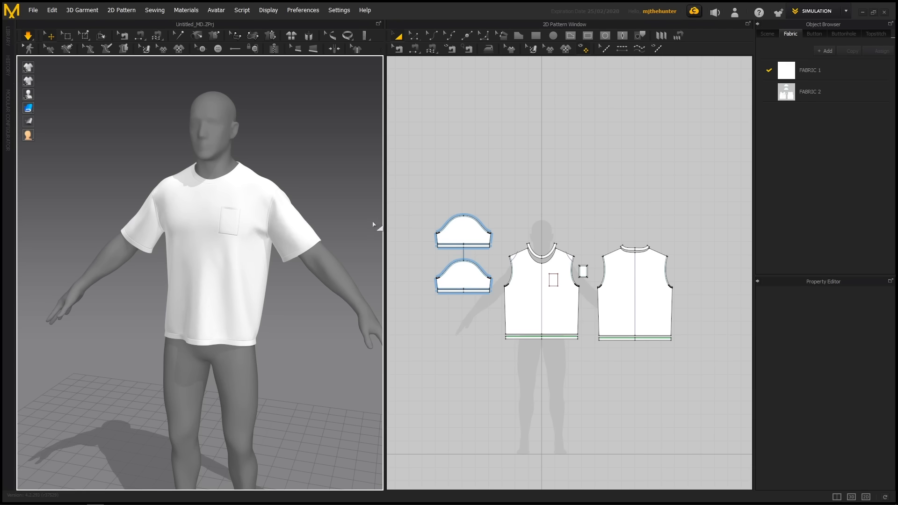
{"action": "right_click_drag", "start_coordinate": [322, 179], "coordinate": [313, 181]}
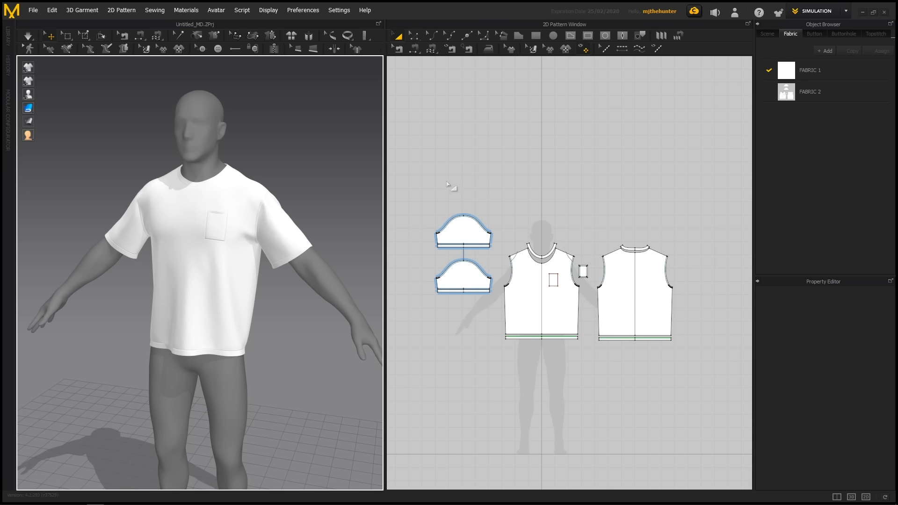
{"action": "right_click_drag", "start_coordinate": [366, 196], "coordinate": [297, 201]}
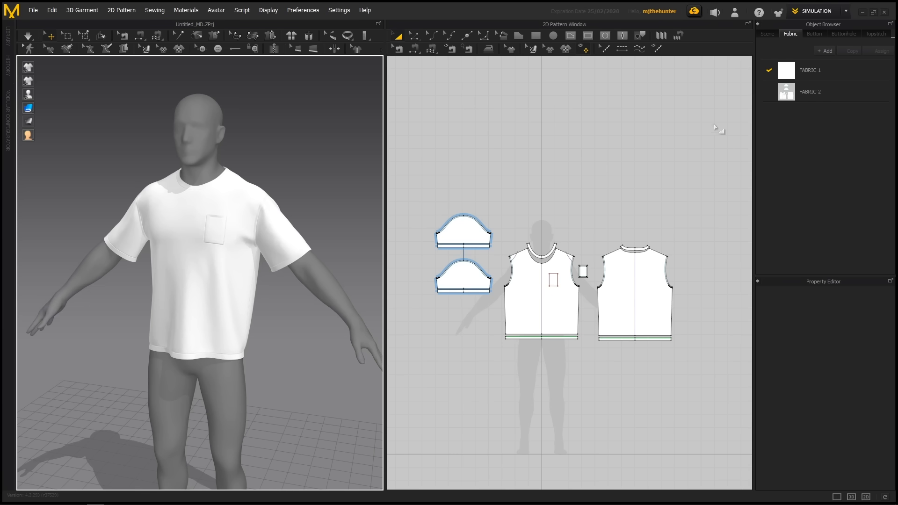
Switch to the UV Editor workspace and check the garment's UV layout beside the reference-image piece.
{"action": "left_click", "coordinate": [845, 11]}
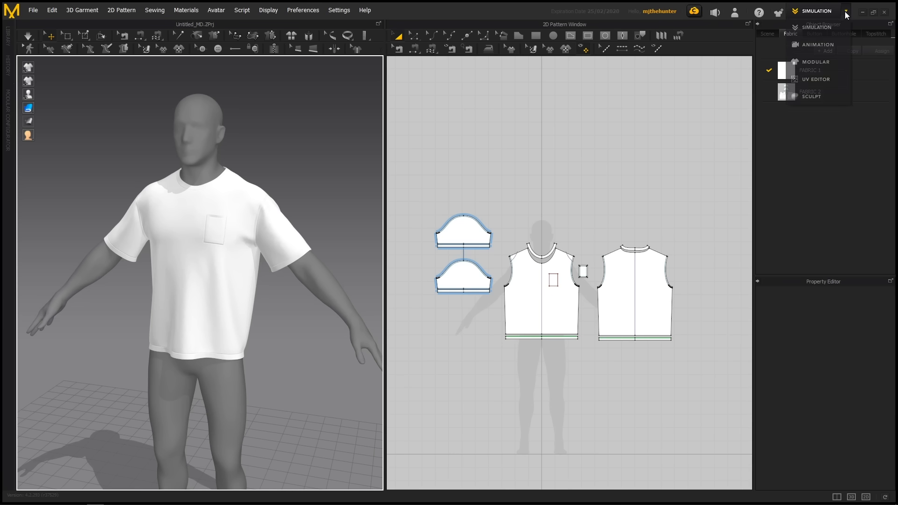
{"action": "left_click", "coordinate": [816, 80]}
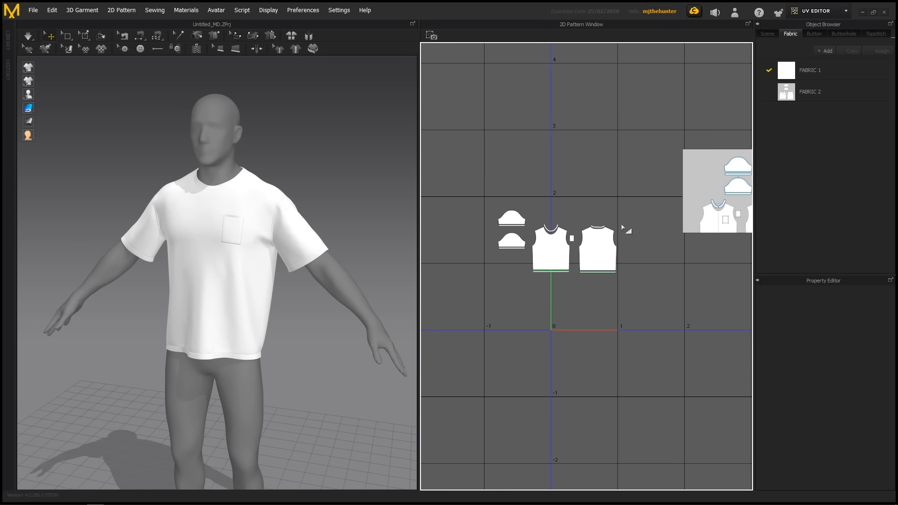
{"action": "left_click", "coordinate": [705, 181]}
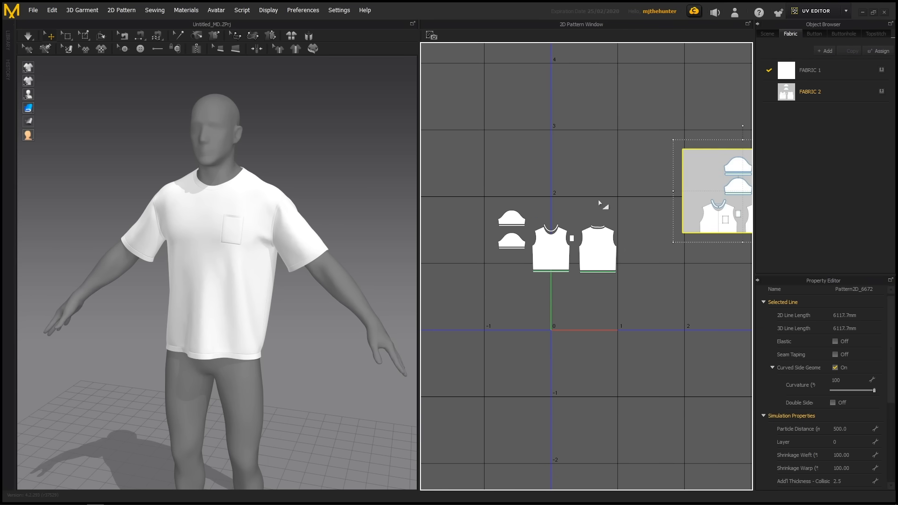
{"action": "left_click", "coordinate": [593, 175]}
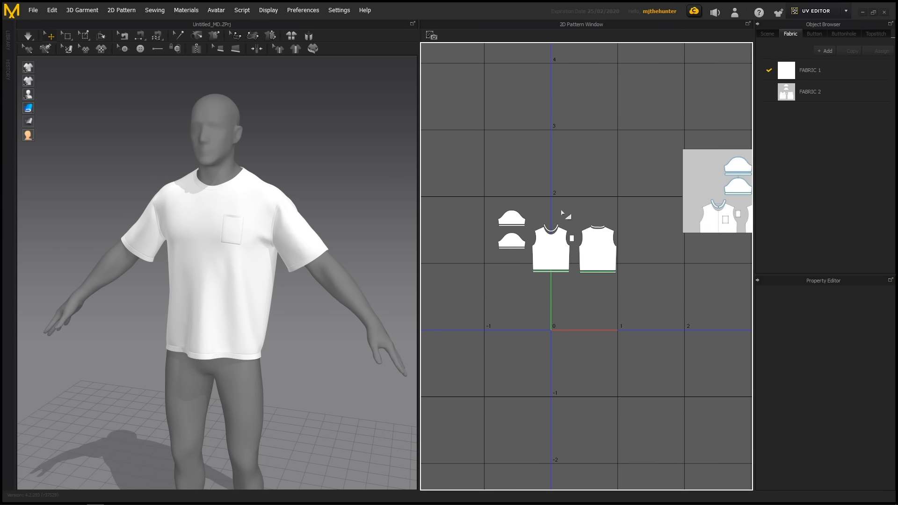
Return to the Simulation workspace and delete the large reference-image pattern piece.
{"action": "left_click", "coordinate": [846, 11]}
{"action": "left_click", "coordinate": [824, 27]}
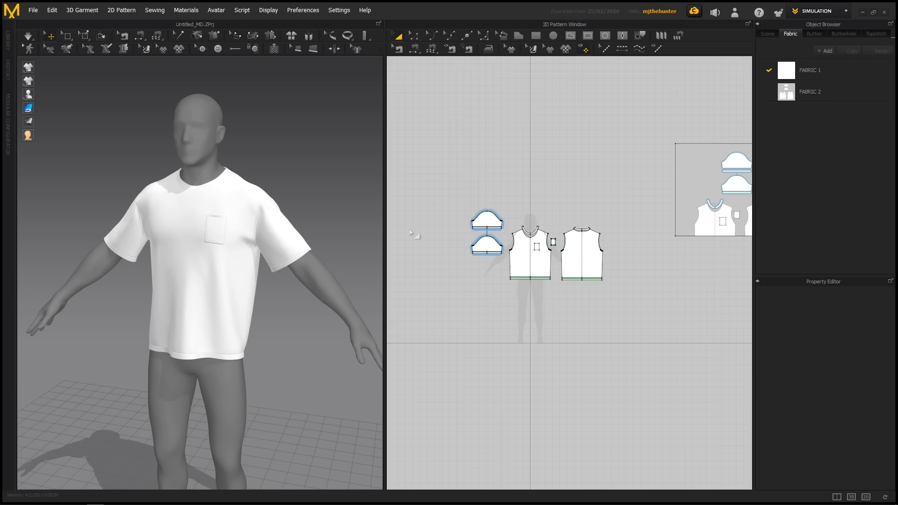
{"action": "left_click", "coordinate": [710, 199]}
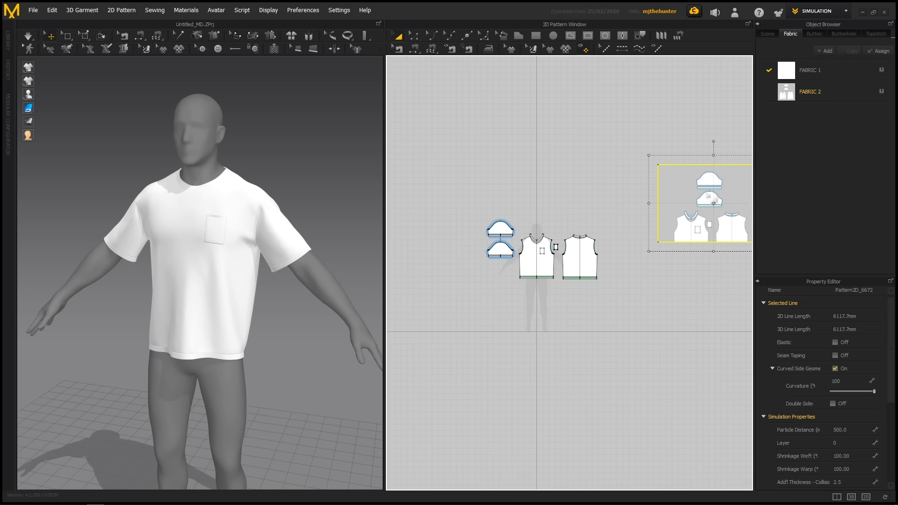
In the UV Editor workspace, fit the T-shirt's UVs to the unified (0-1) space and check their arrangement.
{"action": "left_click", "coordinate": [812, 10]}
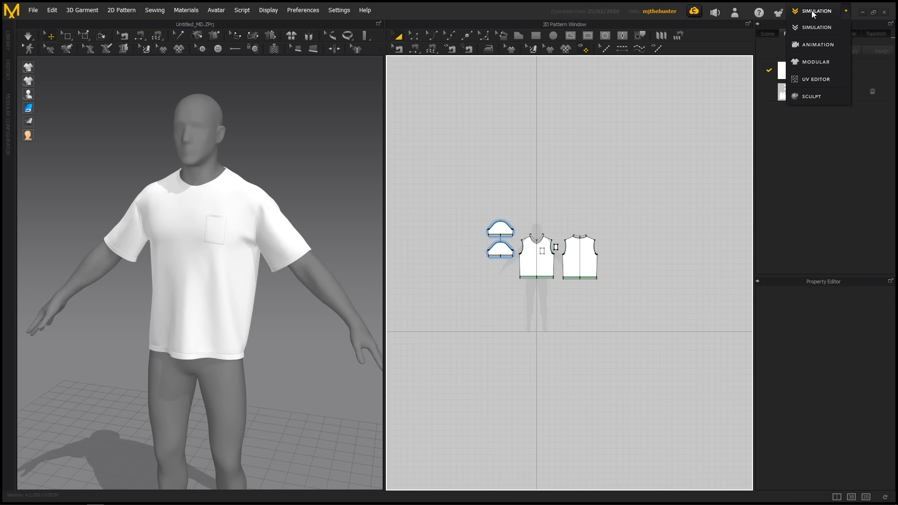
{"action": "left_click", "coordinate": [817, 79]}
{"action": "scroll", "coordinate": [564, 238], "scroll_direction": "up", "scroll_amount": 1}
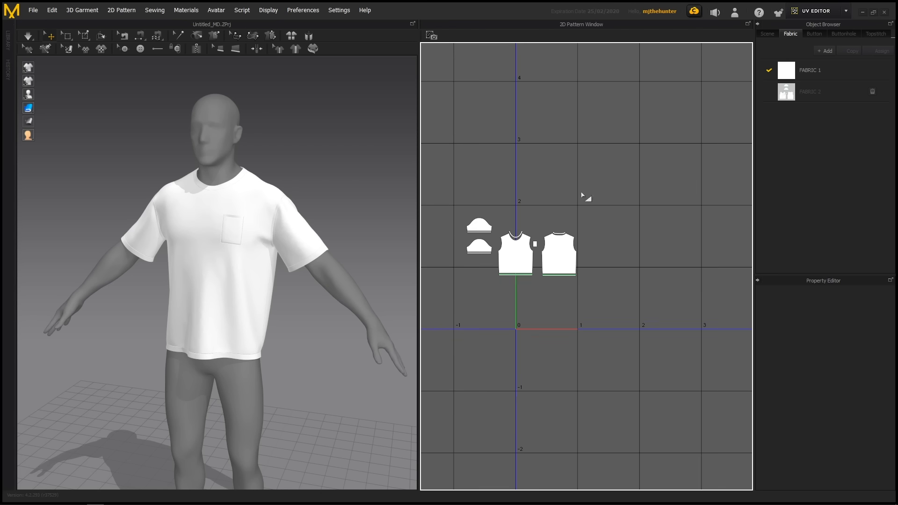
{"action": "right_click", "coordinate": [546, 192]}
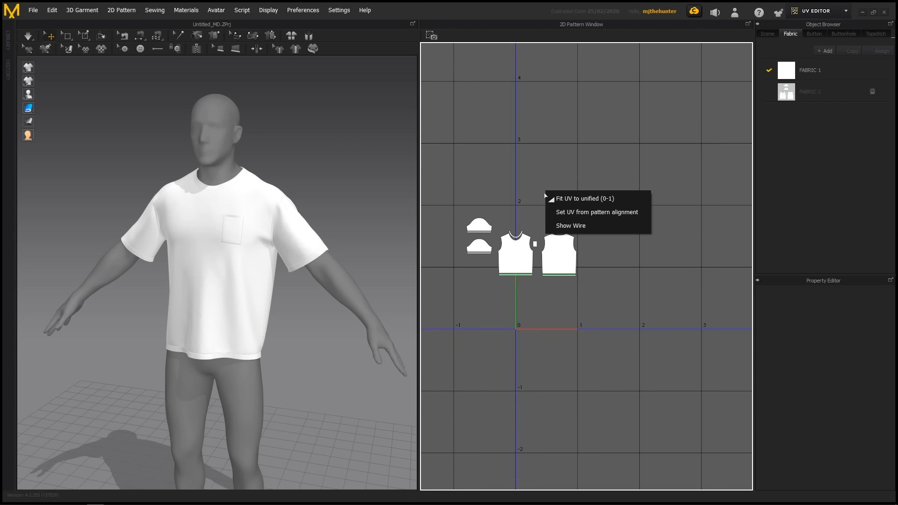
{"action": "left_click", "coordinate": [571, 201]}
{"action": "scroll", "coordinate": [543, 319], "scroll_direction": "up", "scroll_amount": 12}
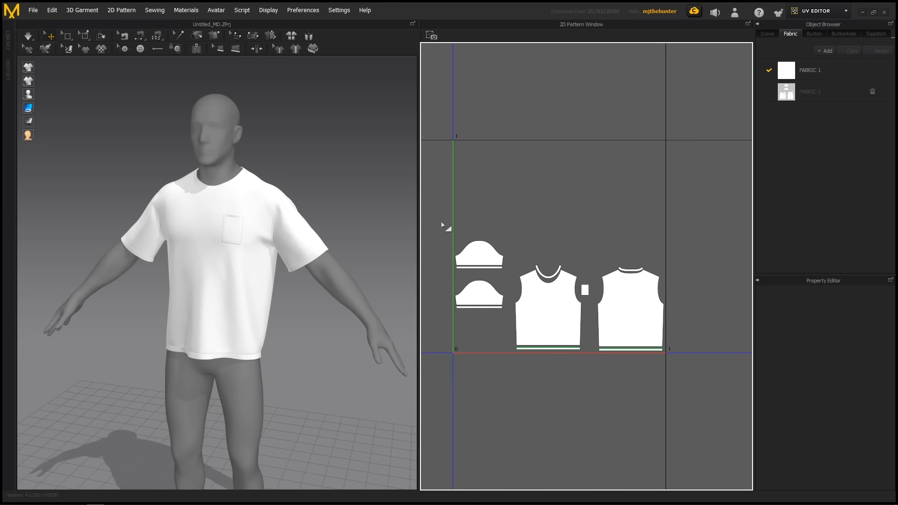
{"action": "left_click_drag", "start_coordinate": [445, 225], "coordinate": [708, 401]}
{"action": "left_click", "coordinate": [605, 184]}
{"action": "middle_click_drag", "start_coordinate": [603, 223], "coordinate": [665, 226]}
{"action": "scroll", "coordinate": [632, 217], "scroll_direction": "up", "scroll_amount": 3}
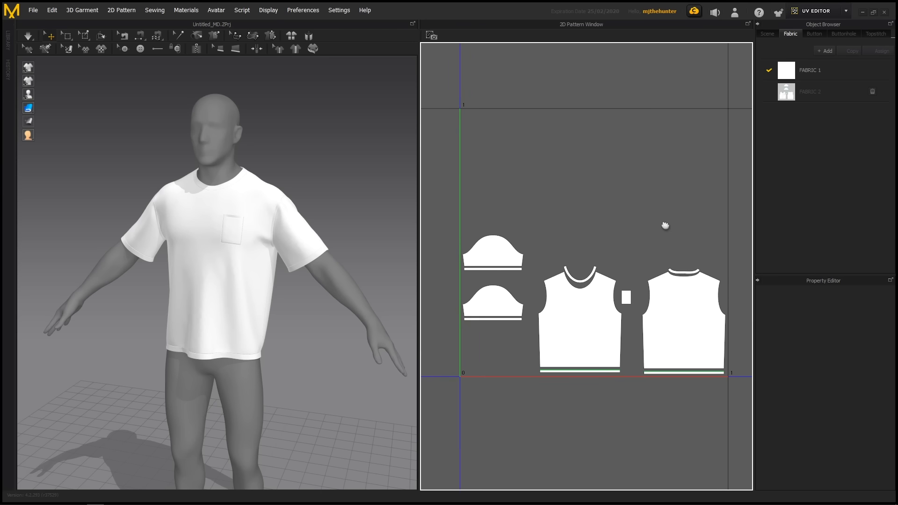
Switch to the Sculpt workspace and examine the T-shirt up close from the front and side.
{"action": "left_click", "coordinate": [831, 11]}
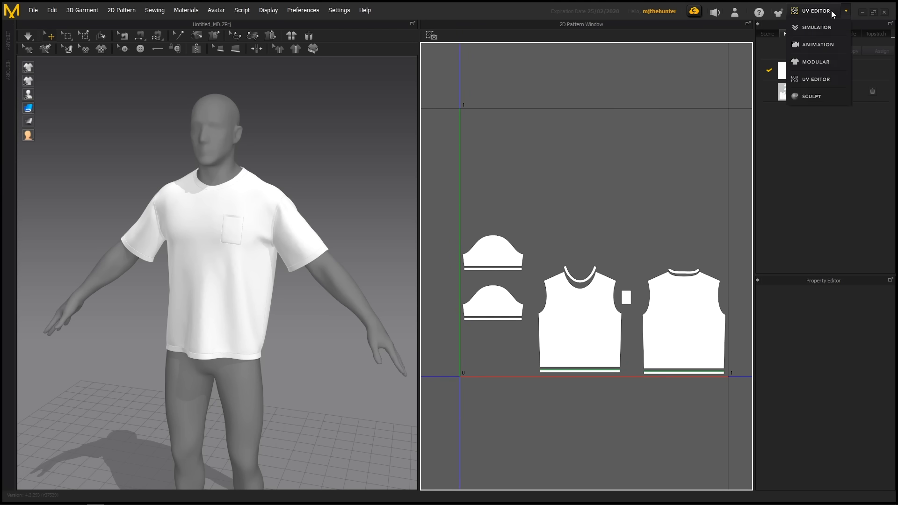
{"action": "left_click", "coordinate": [804, 97]}
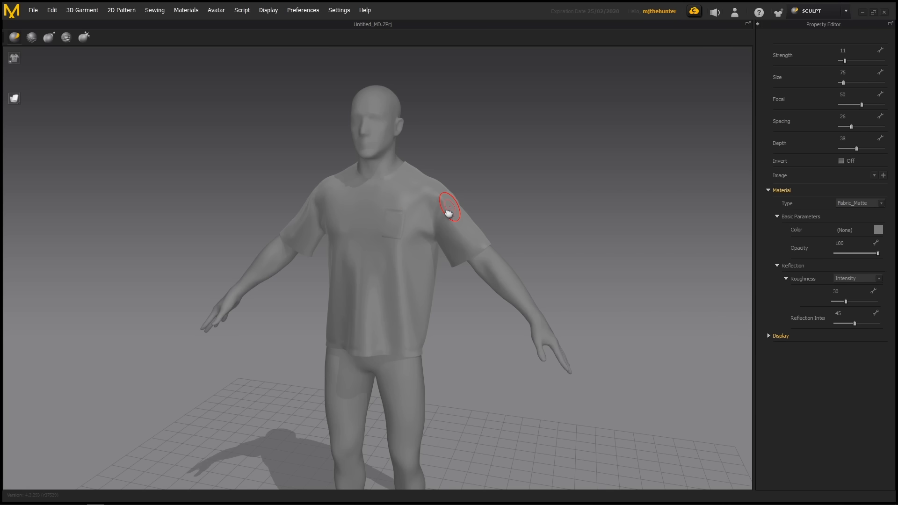
{"action": "scroll", "coordinate": [447, 213], "scroll_direction": "down", "scroll_amount": 6}
{"action": "middle_click_drag", "start_coordinate": [472, 223], "coordinate": [445, 241]}
{"action": "scroll", "coordinate": [445, 241], "scroll_direction": "up", "scroll_amount": 1}
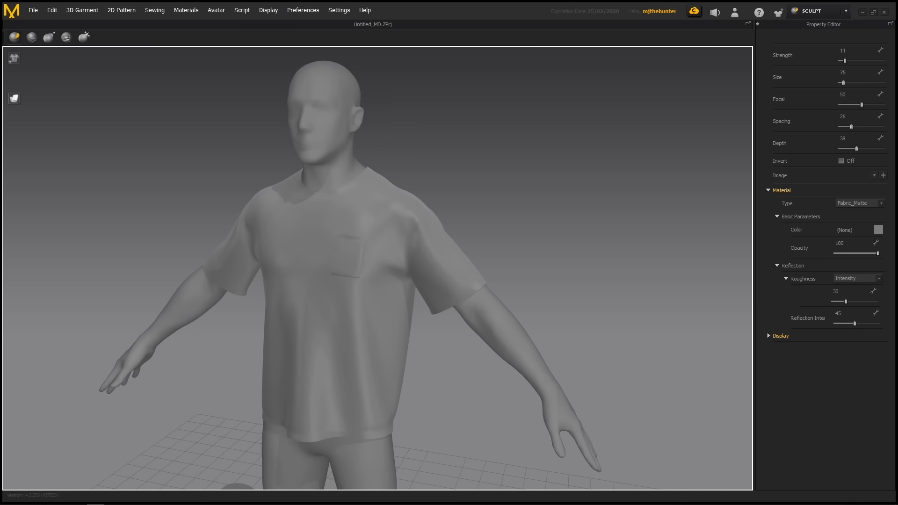
{"action": "right_click_drag", "start_coordinate": [488, 217], "coordinate": [526, 207]}
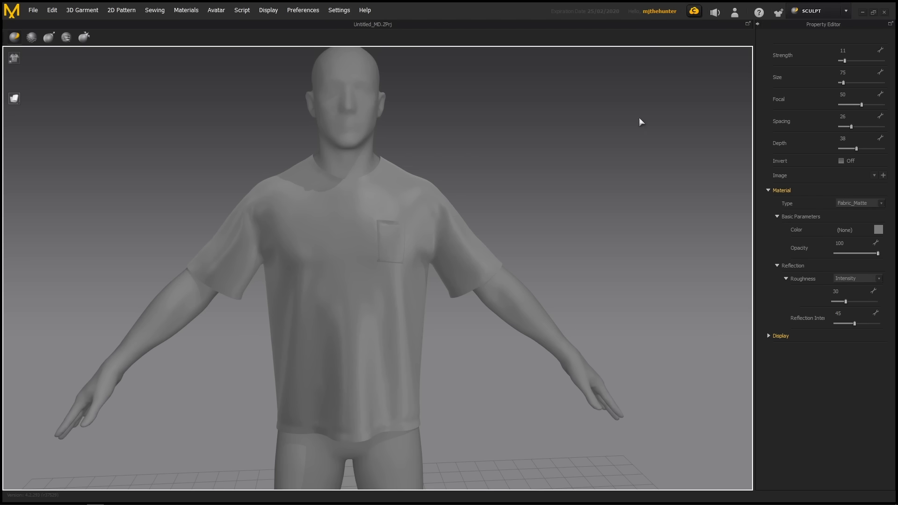
Pull pointed bumps outward from both shoulders and both sleeves of the T-shirt with a sculpt brush.
{"action": "left_click", "coordinate": [49, 38]}
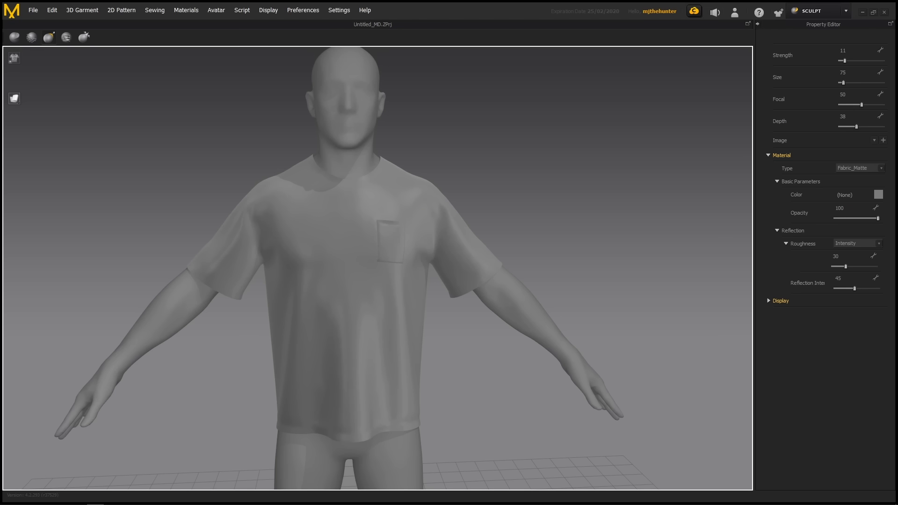
{"action": "left_click_drag", "start_coordinate": [424, 194], "coordinate": [441, 181]}
{"action": "left_click_drag", "start_coordinate": [255, 203], "coordinate": [226, 144]}
{"action": "left_click_drag", "start_coordinate": [294, 168], "coordinate": [272, 109]}
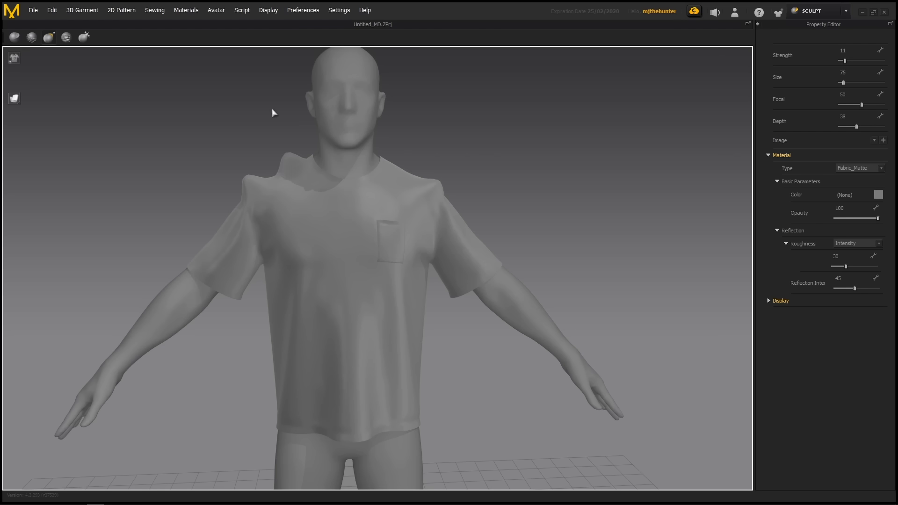
{"action": "left_click_drag", "start_coordinate": [408, 174], "coordinate": [409, 158]}
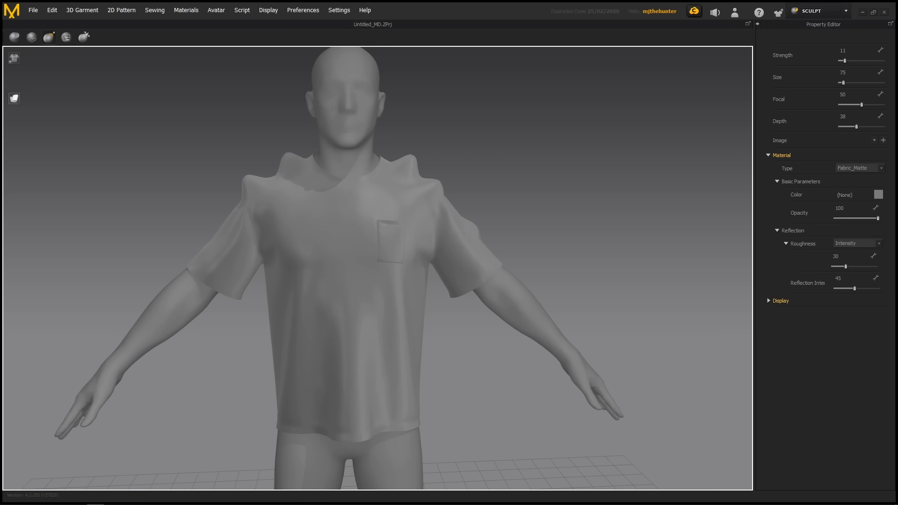
{"action": "left_click_drag", "start_coordinate": [213, 237], "coordinate": [201, 227]}
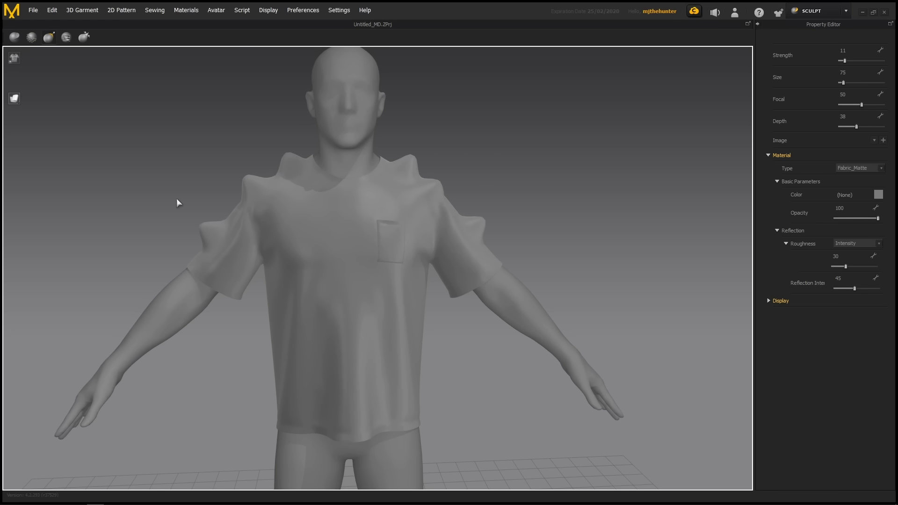
{"action": "right_click_drag", "start_coordinate": [537, 223], "coordinate": [549, 187]}
Return to the Simulation workspace and simulate the sculpted T-shirt until it settles, then stop simulating.
{"action": "left_click", "coordinate": [812, 10]}
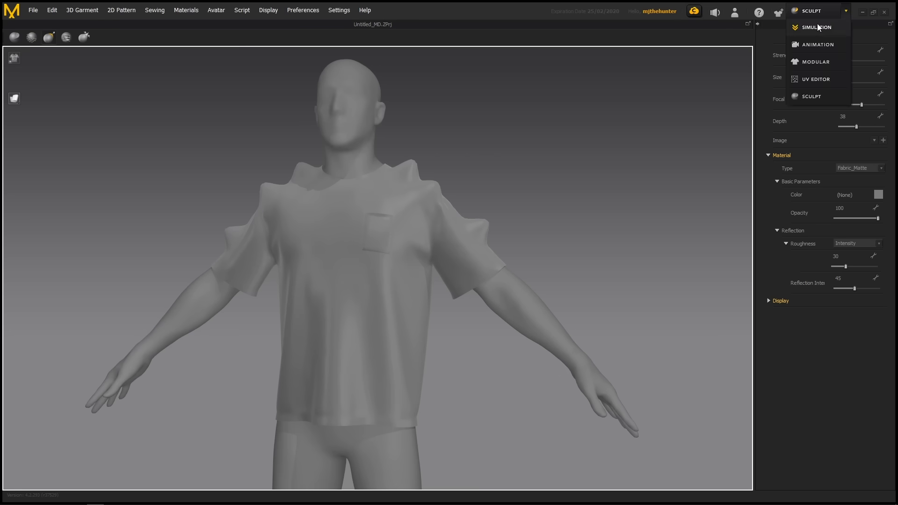
{"action": "left_click", "coordinate": [818, 28]}
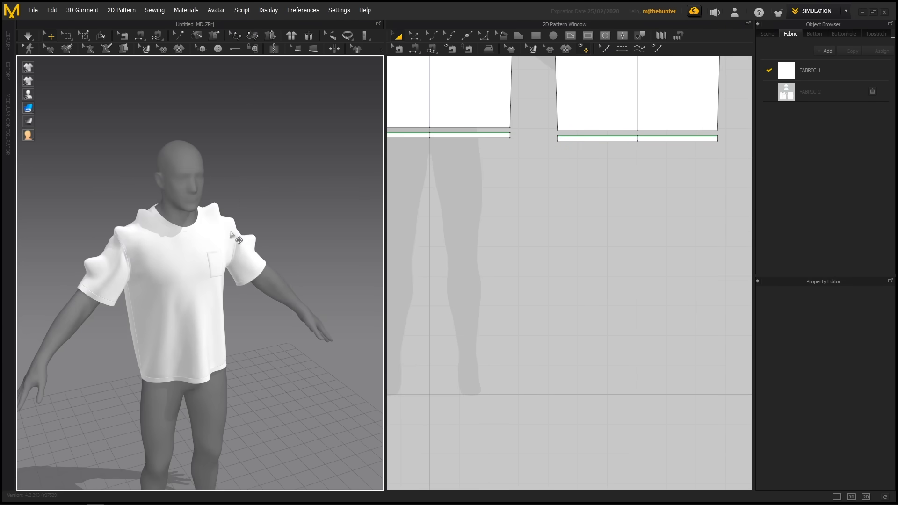
{"action": "right_click_drag", "start_coordinate": [230, 234], "coordinate": [327, 233]}
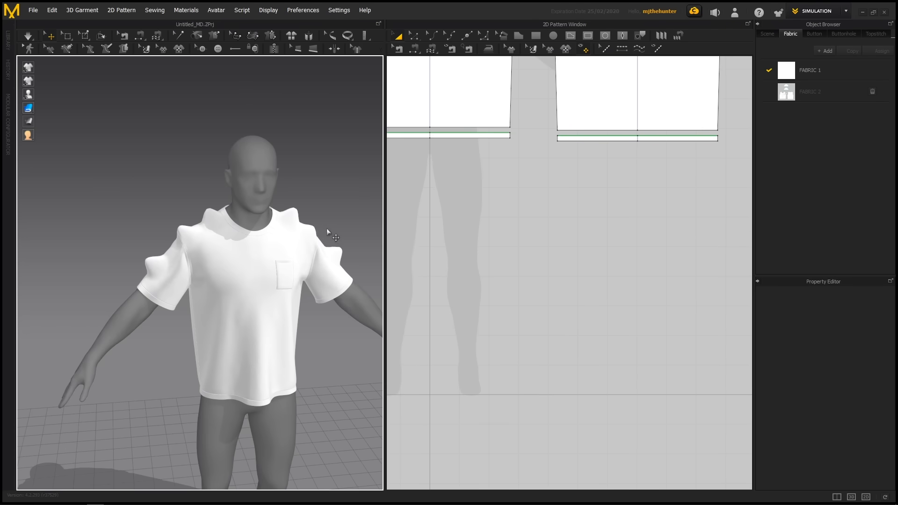
{"action": "key", "text": "space"}
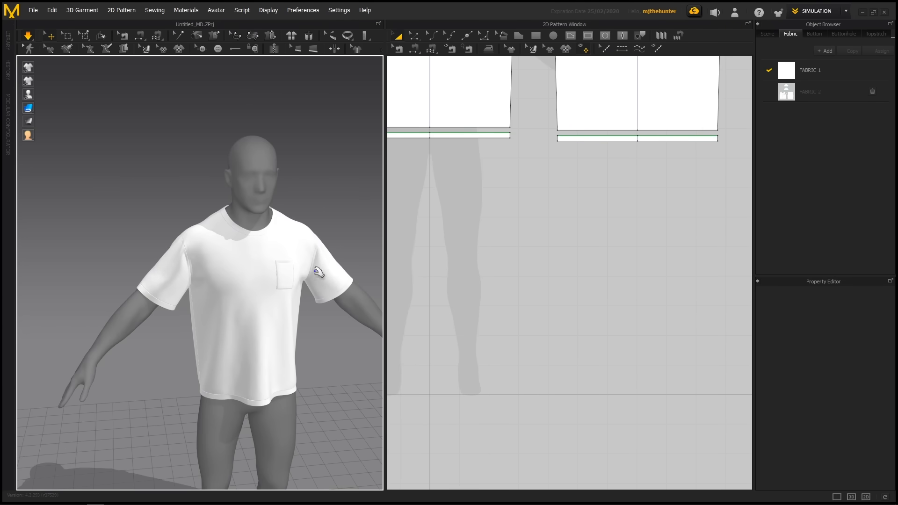
{"action": "middle_click_drag", "start_coordinate": [311, 225], "coordinate": [278, 224]}
{"action": "scroll", "coordinate": [278, 224], "scroll_direction": "down", "scroll_amount": 1}
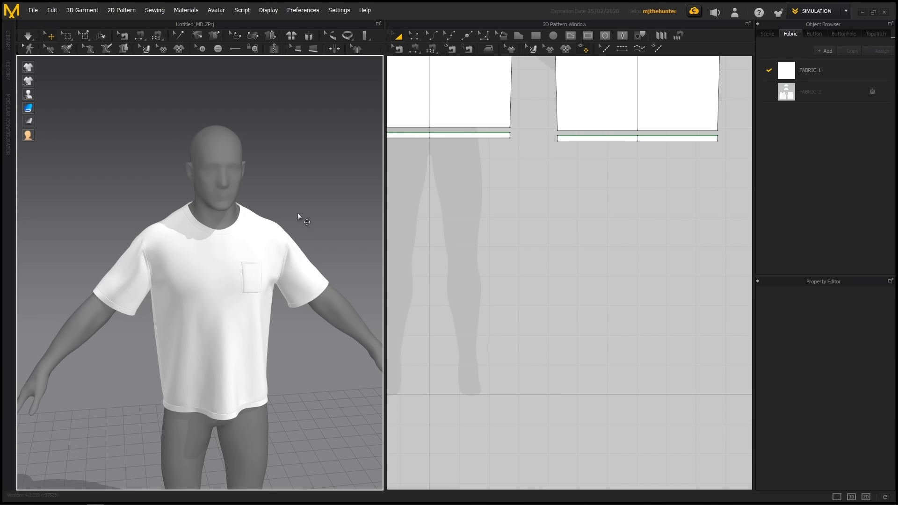